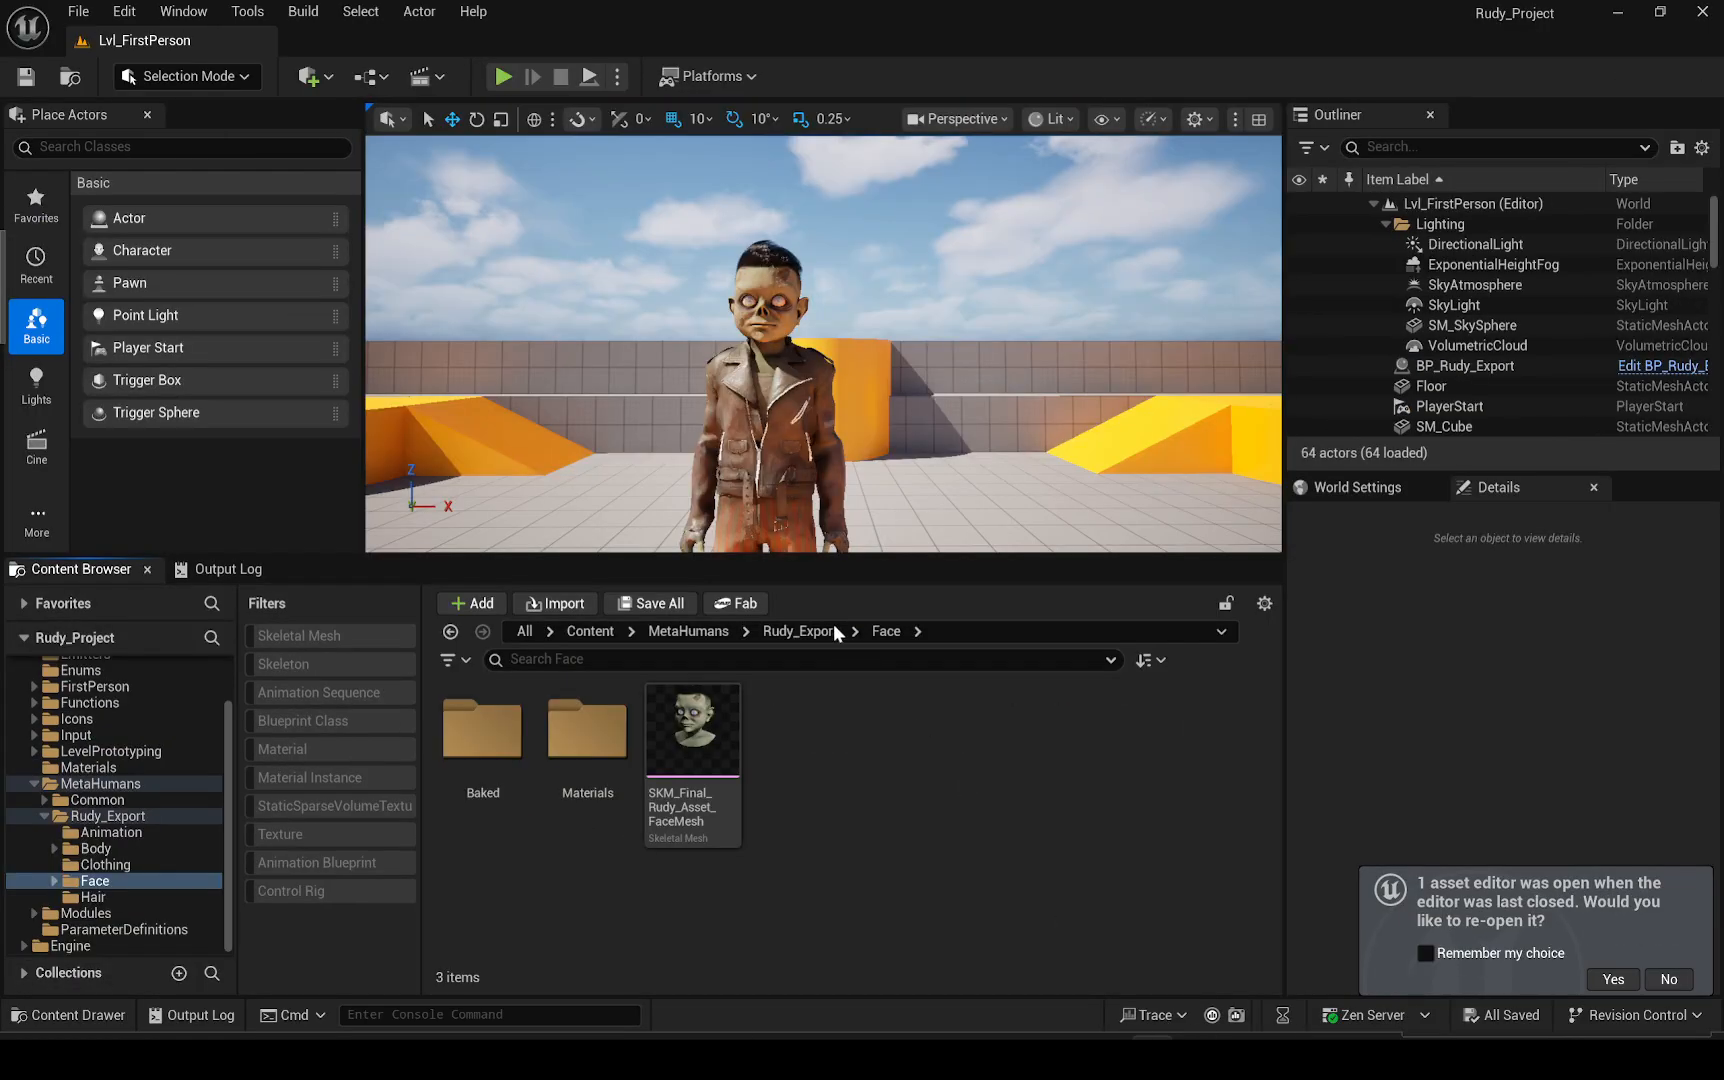
pyautogui.moveTo(889, 432); pyautogui.dragTo(910, 450, button='right')
pyautogui.moveTo(935, 352); pyautogui.dragTo(884, 355, button='right')
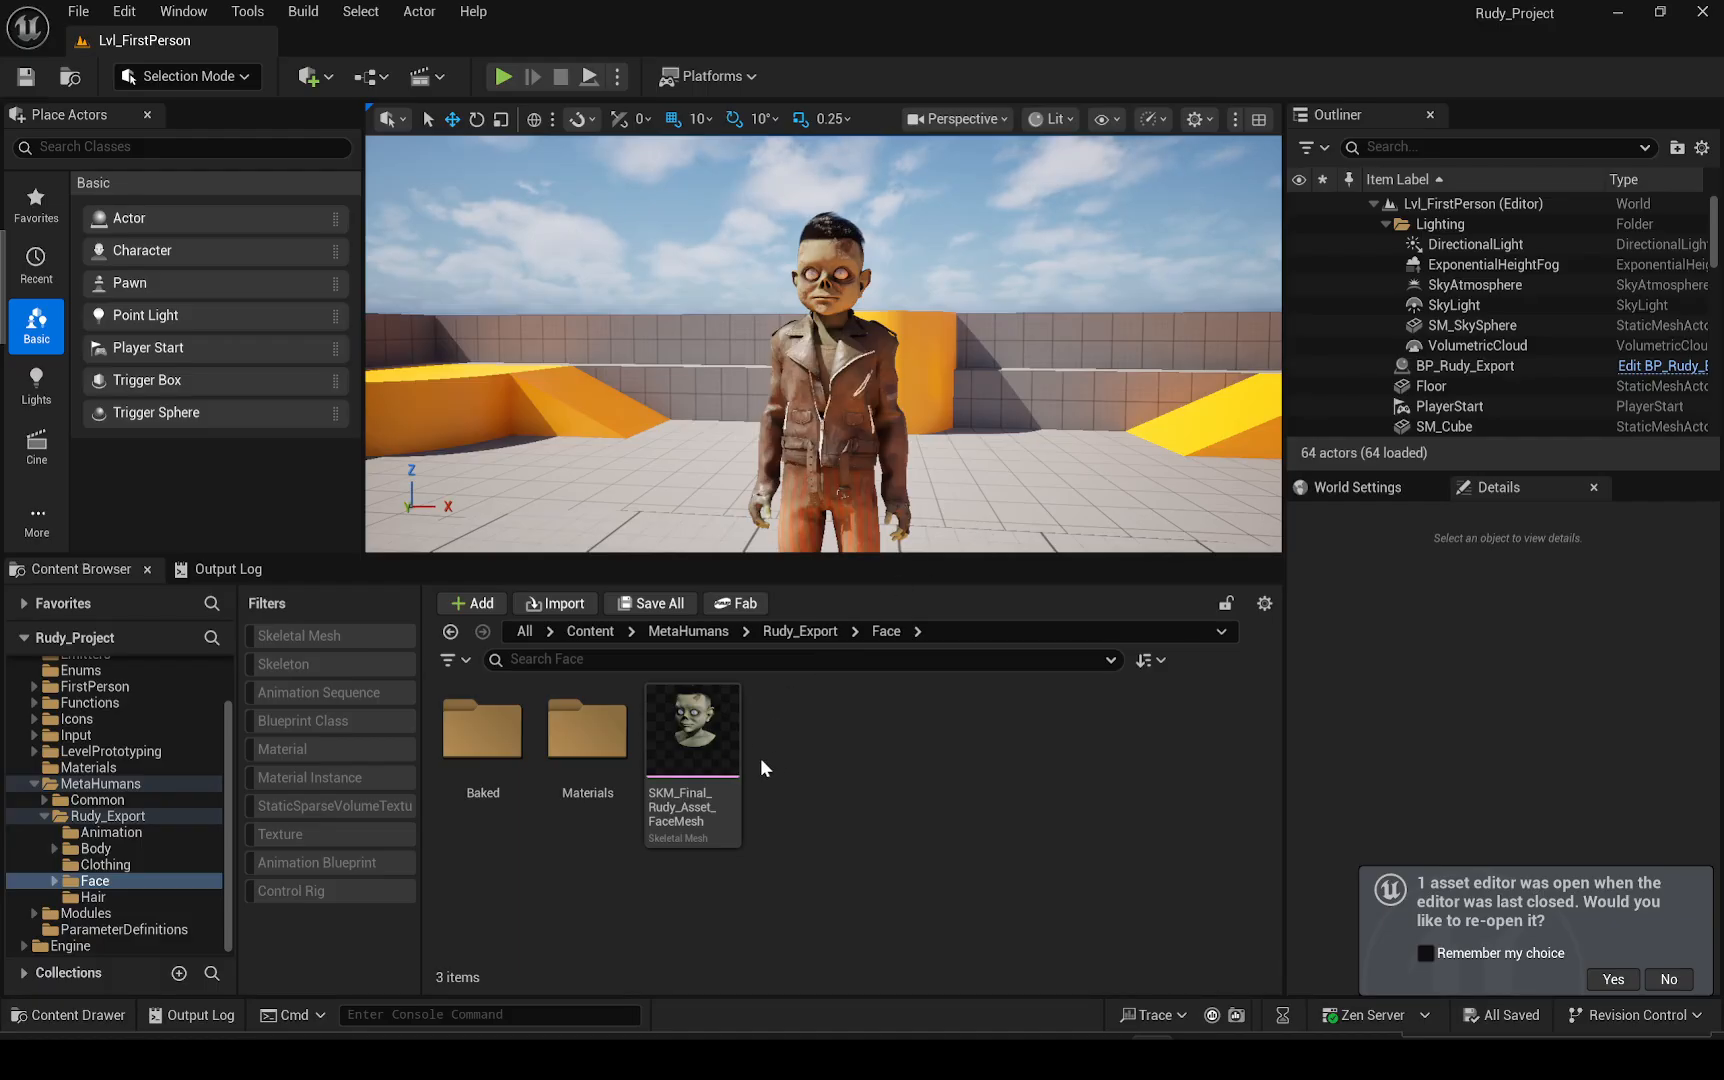
# Open the Rudy_Export folder and examine the Migrate asset action for BP_Rudy_Export
pyautogui.click(160, 815)
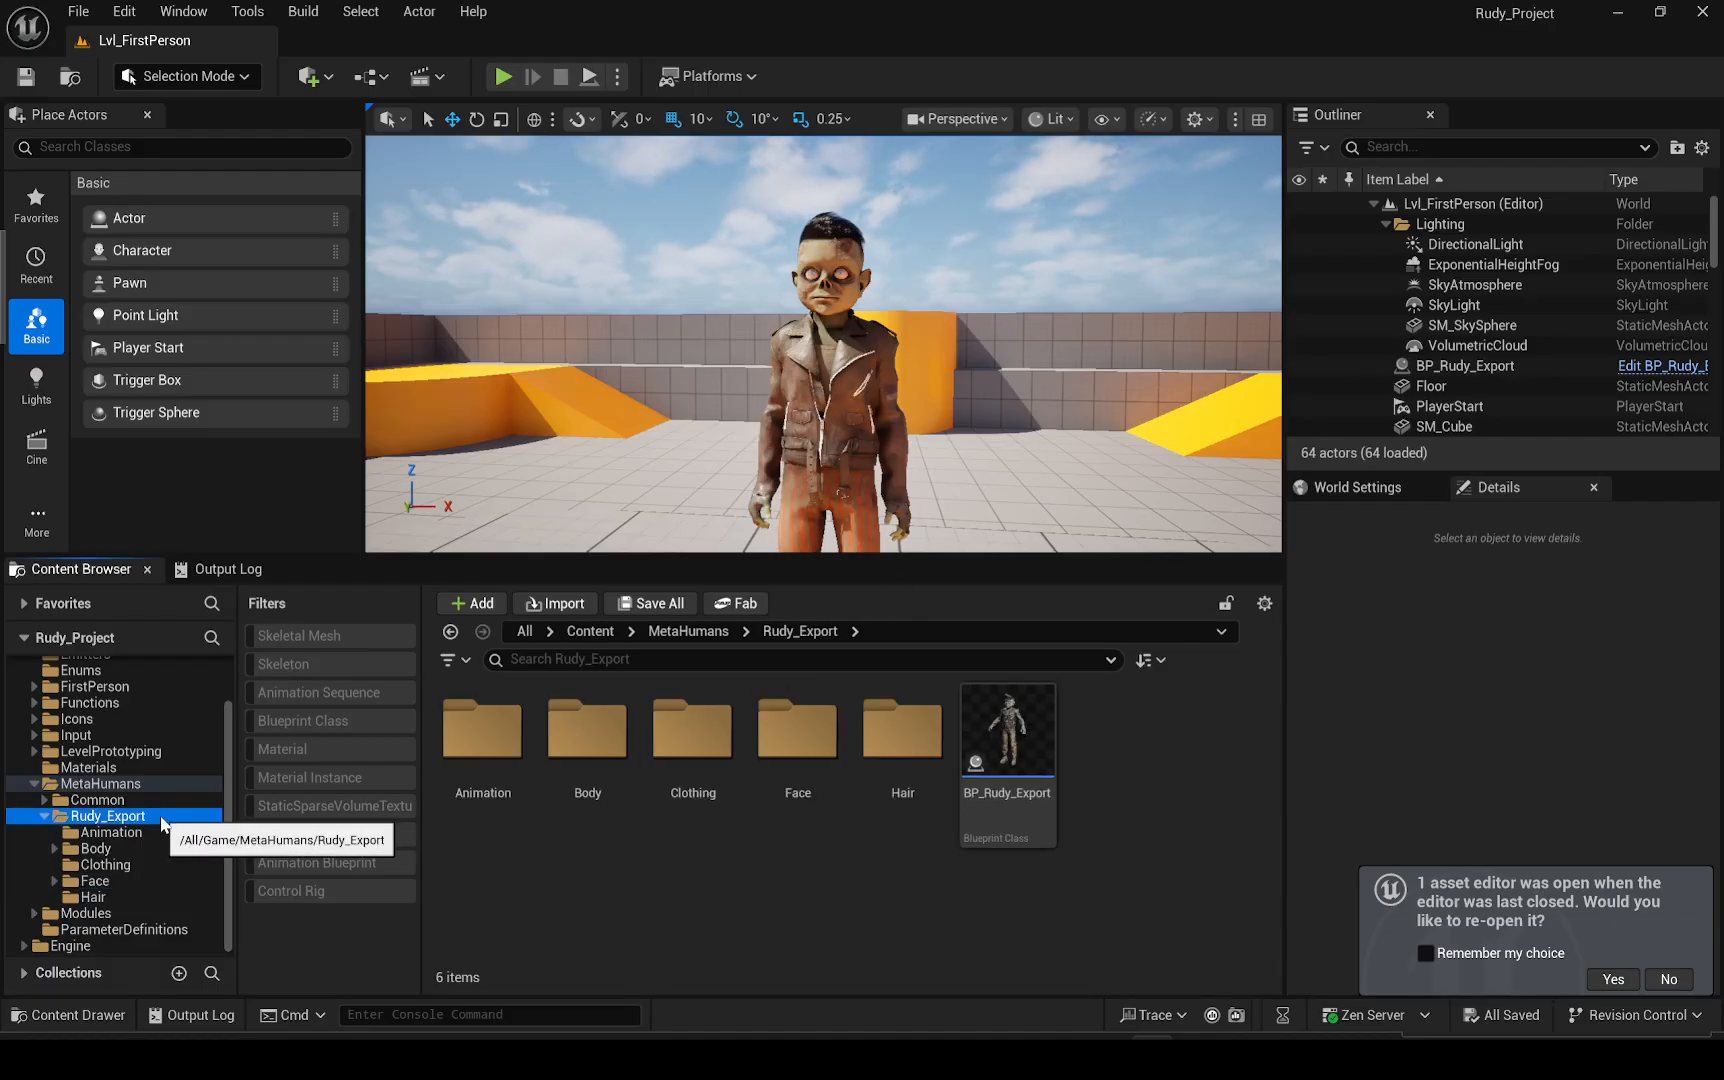
pyautogui.click(979, 748)
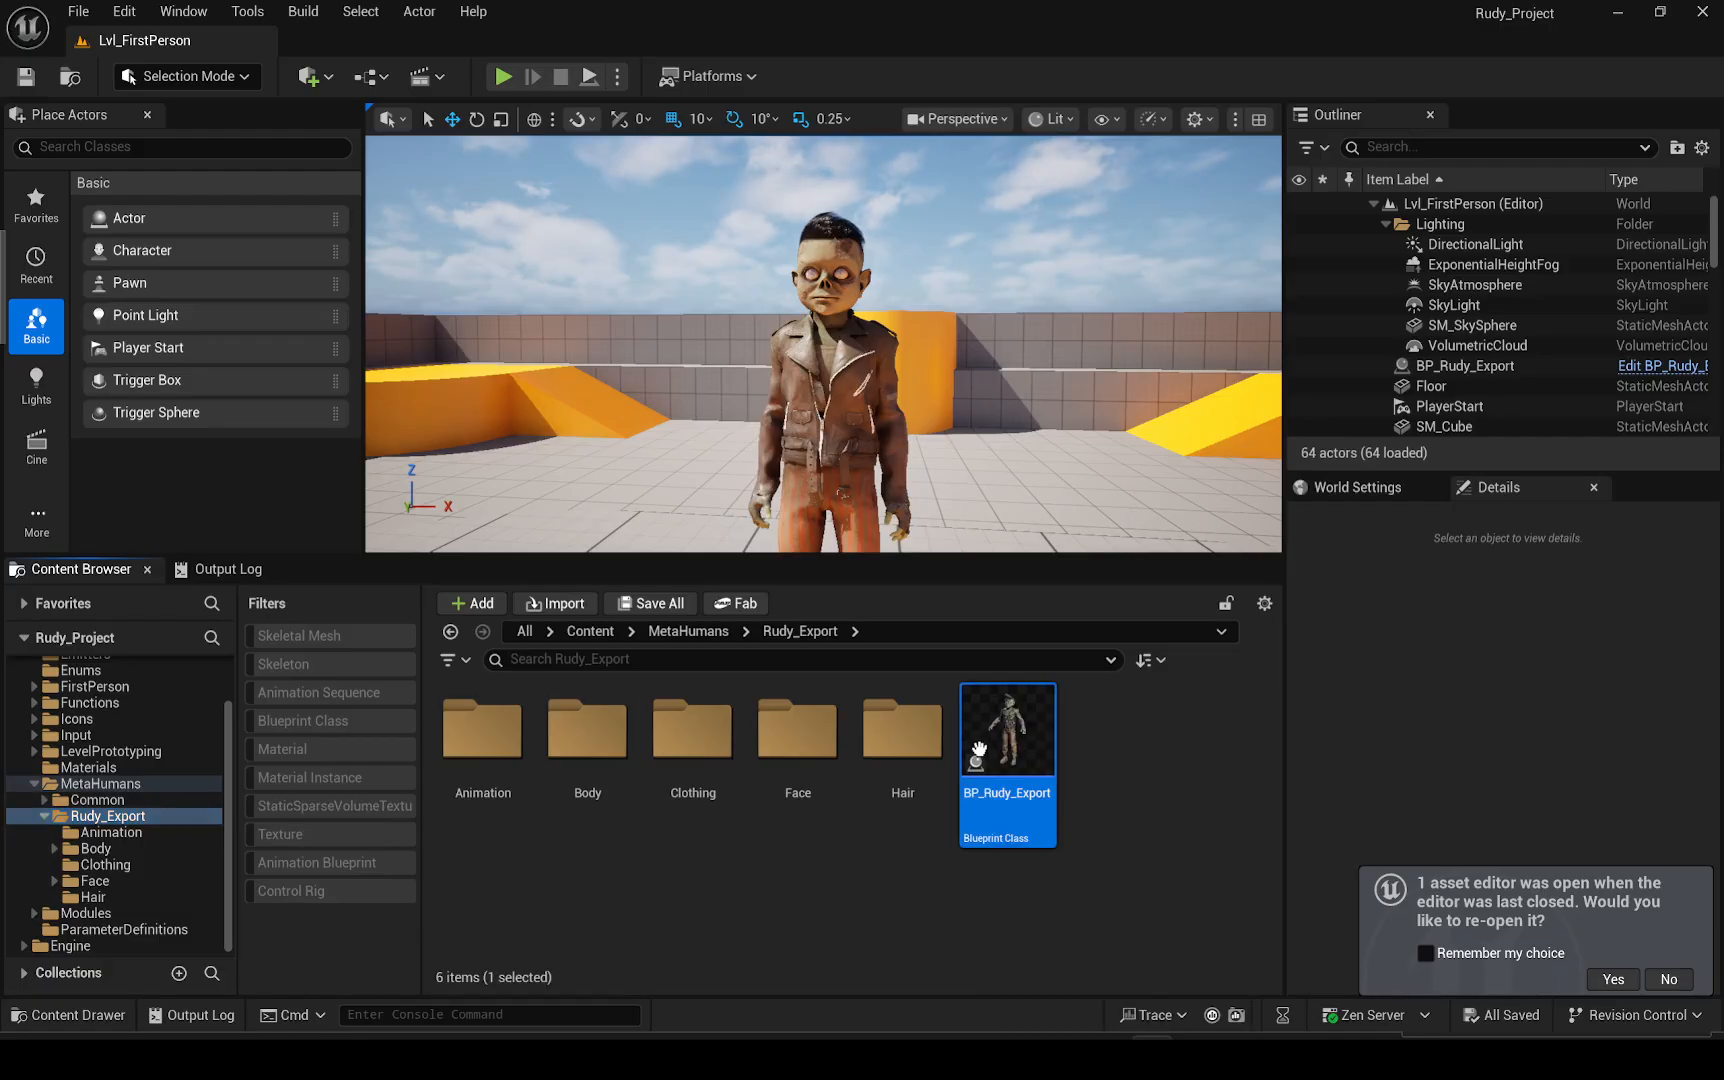
pyautogui.rightClick(979, 748)
pyautogui.moveTo(1093, 385)
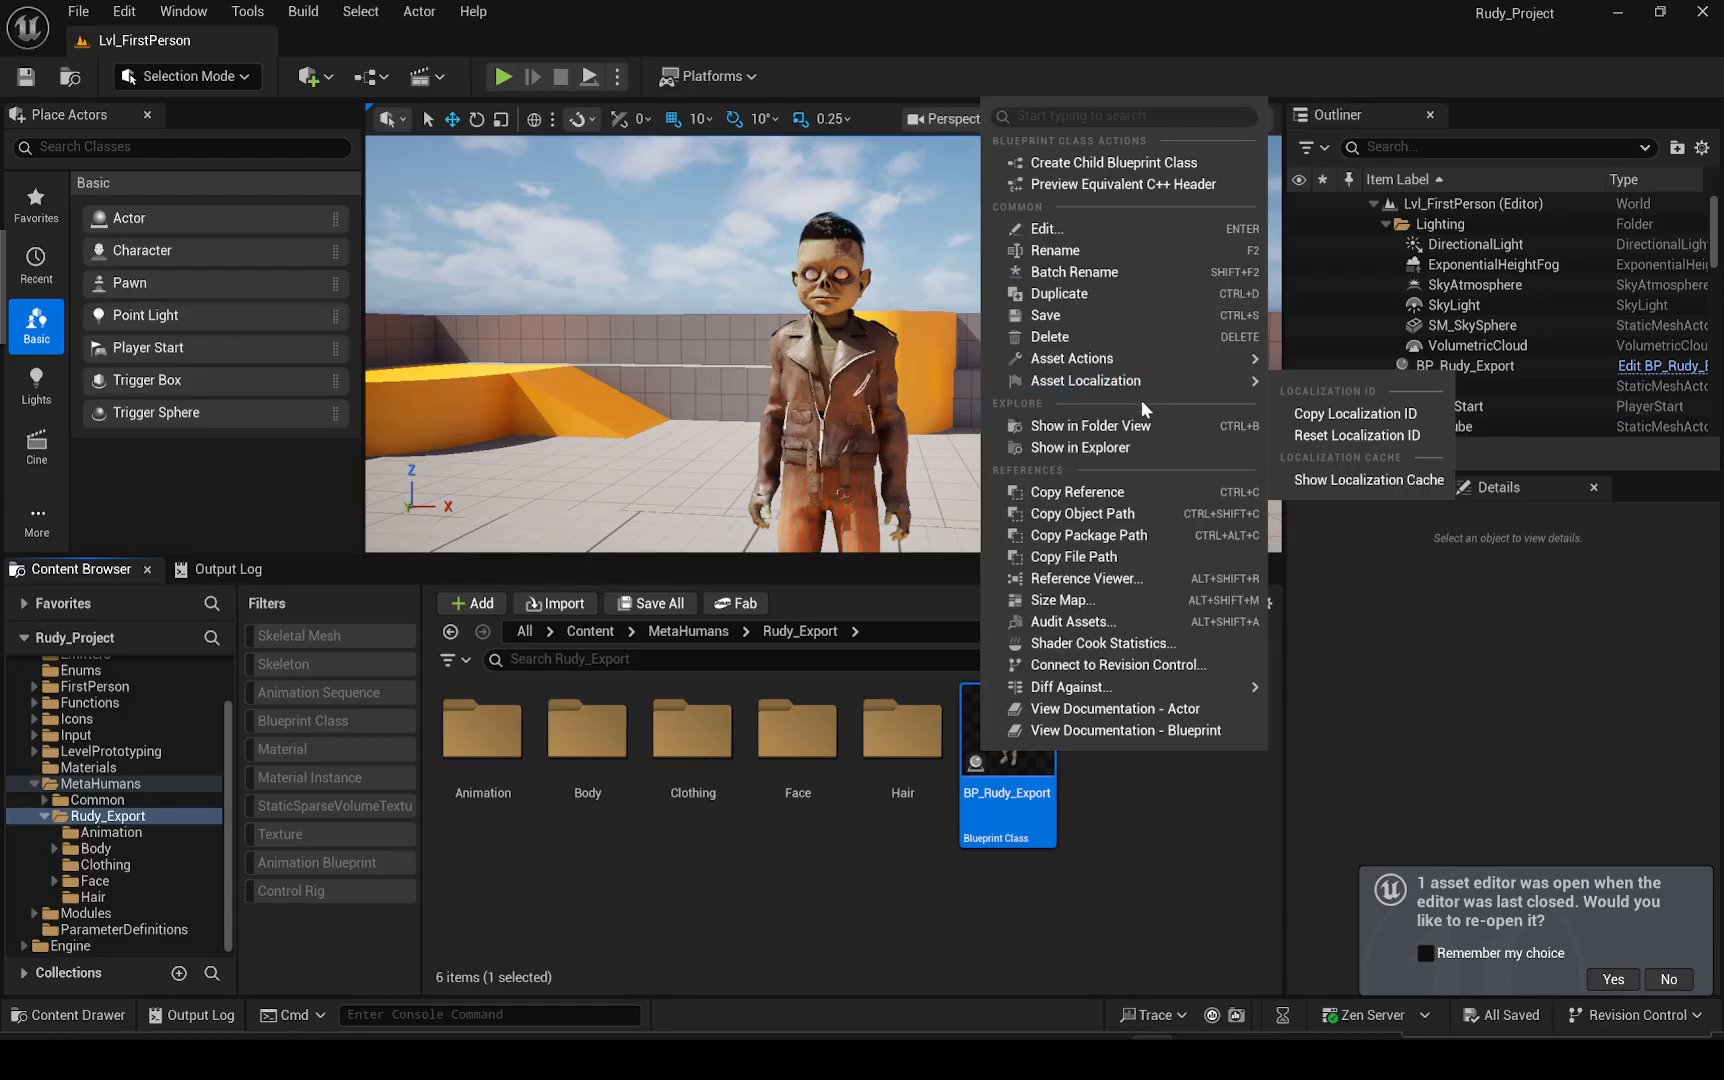
pyautogui.moveTo(1117, 356)
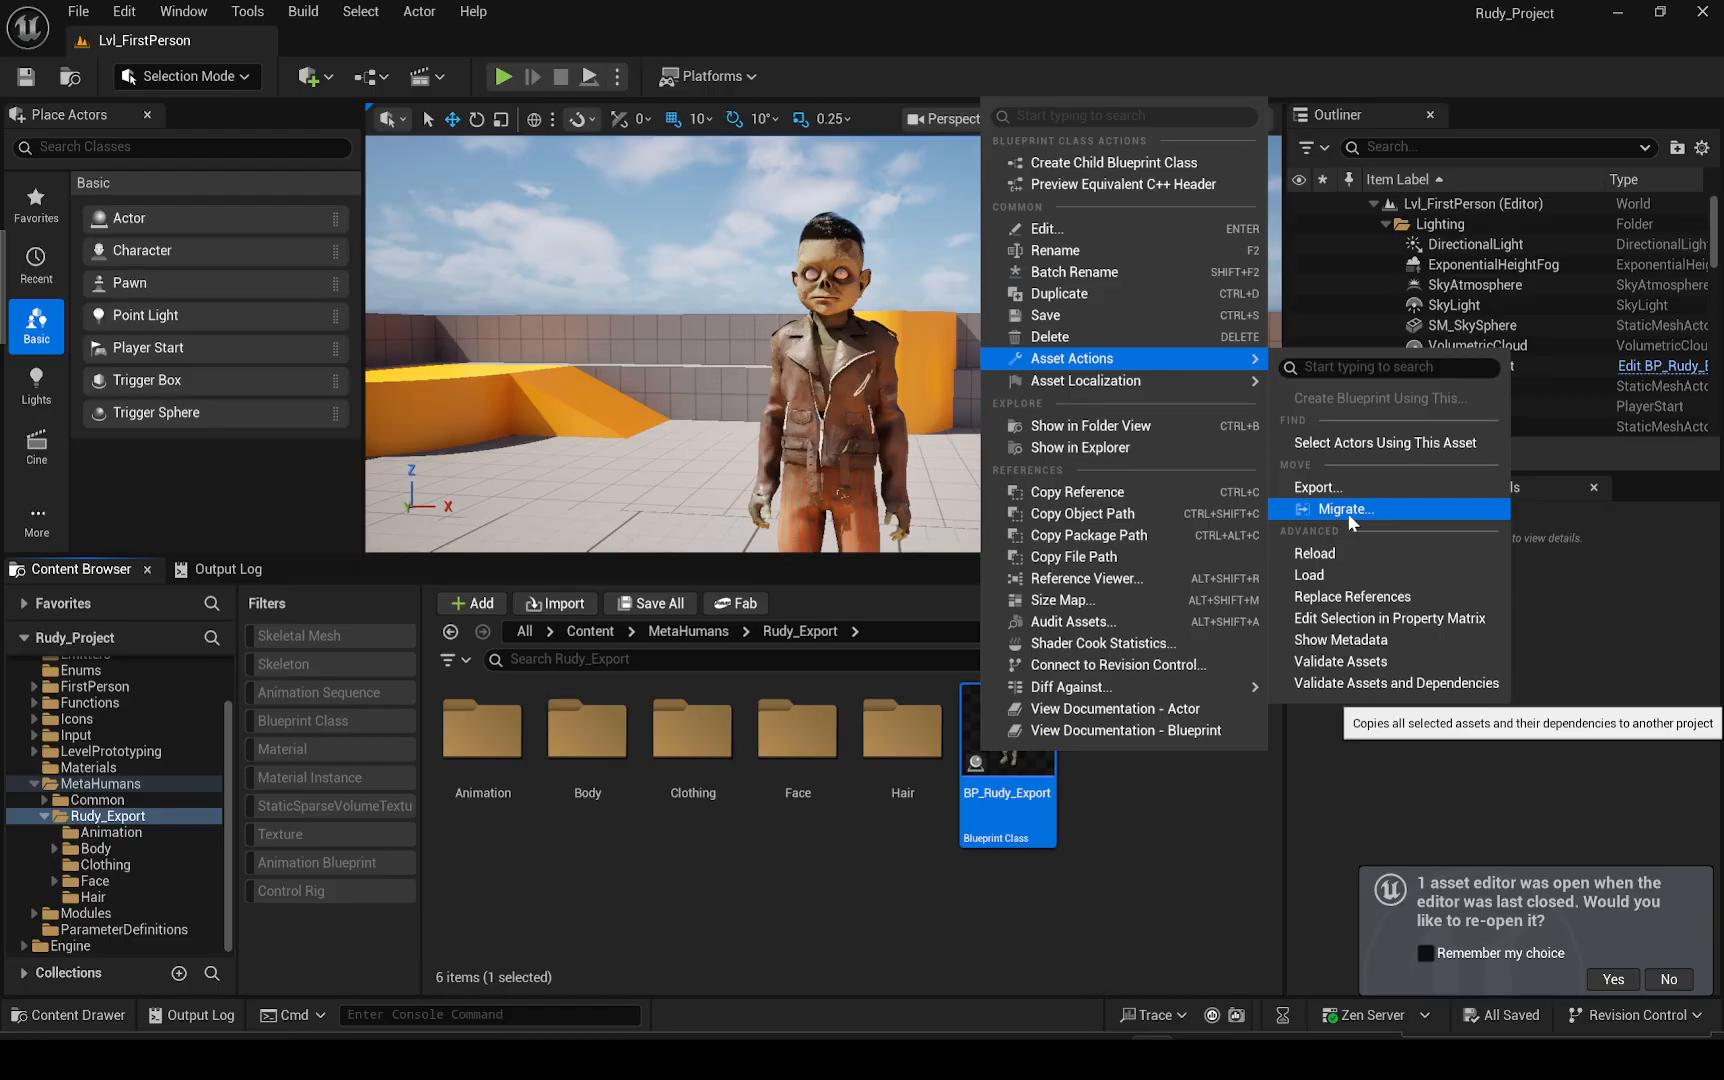
pyautogui.click(1188, 843)
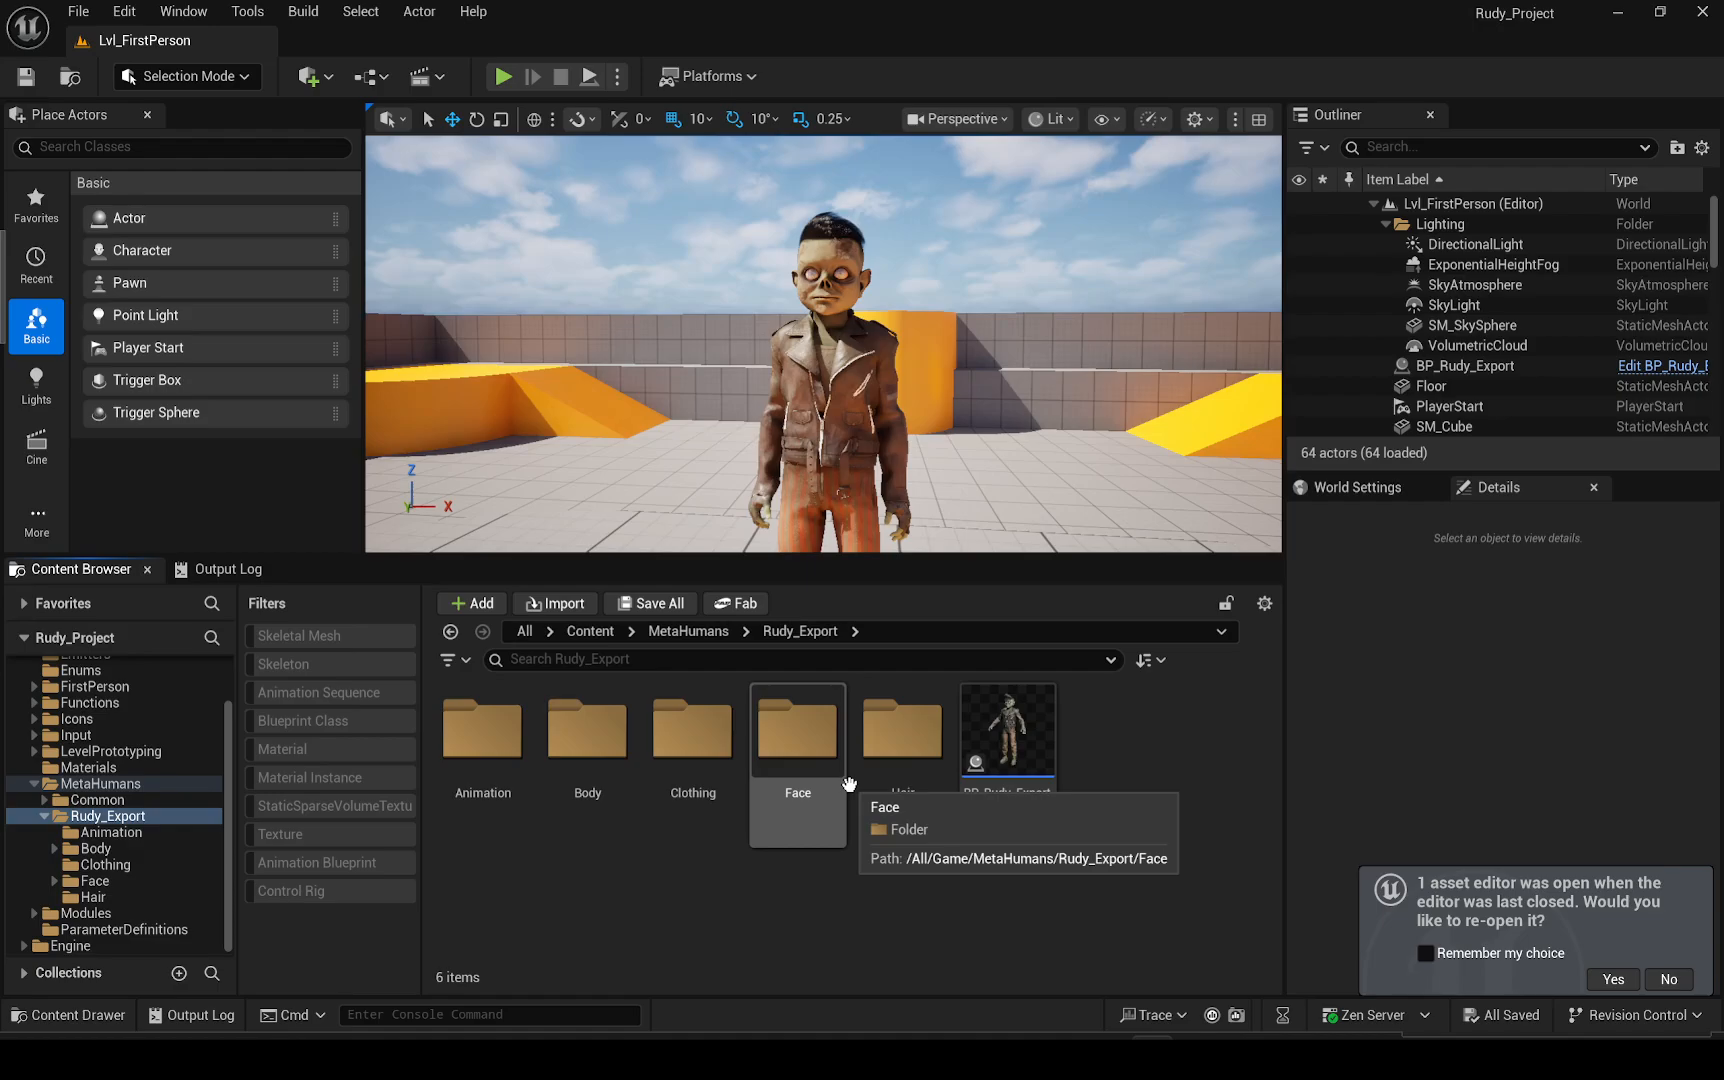
# Open the Body folder and bring up the Export asset action for SKM_Final_Rudy_Asset_BodyMesh
pyautogui.doubleClick(604, 786)
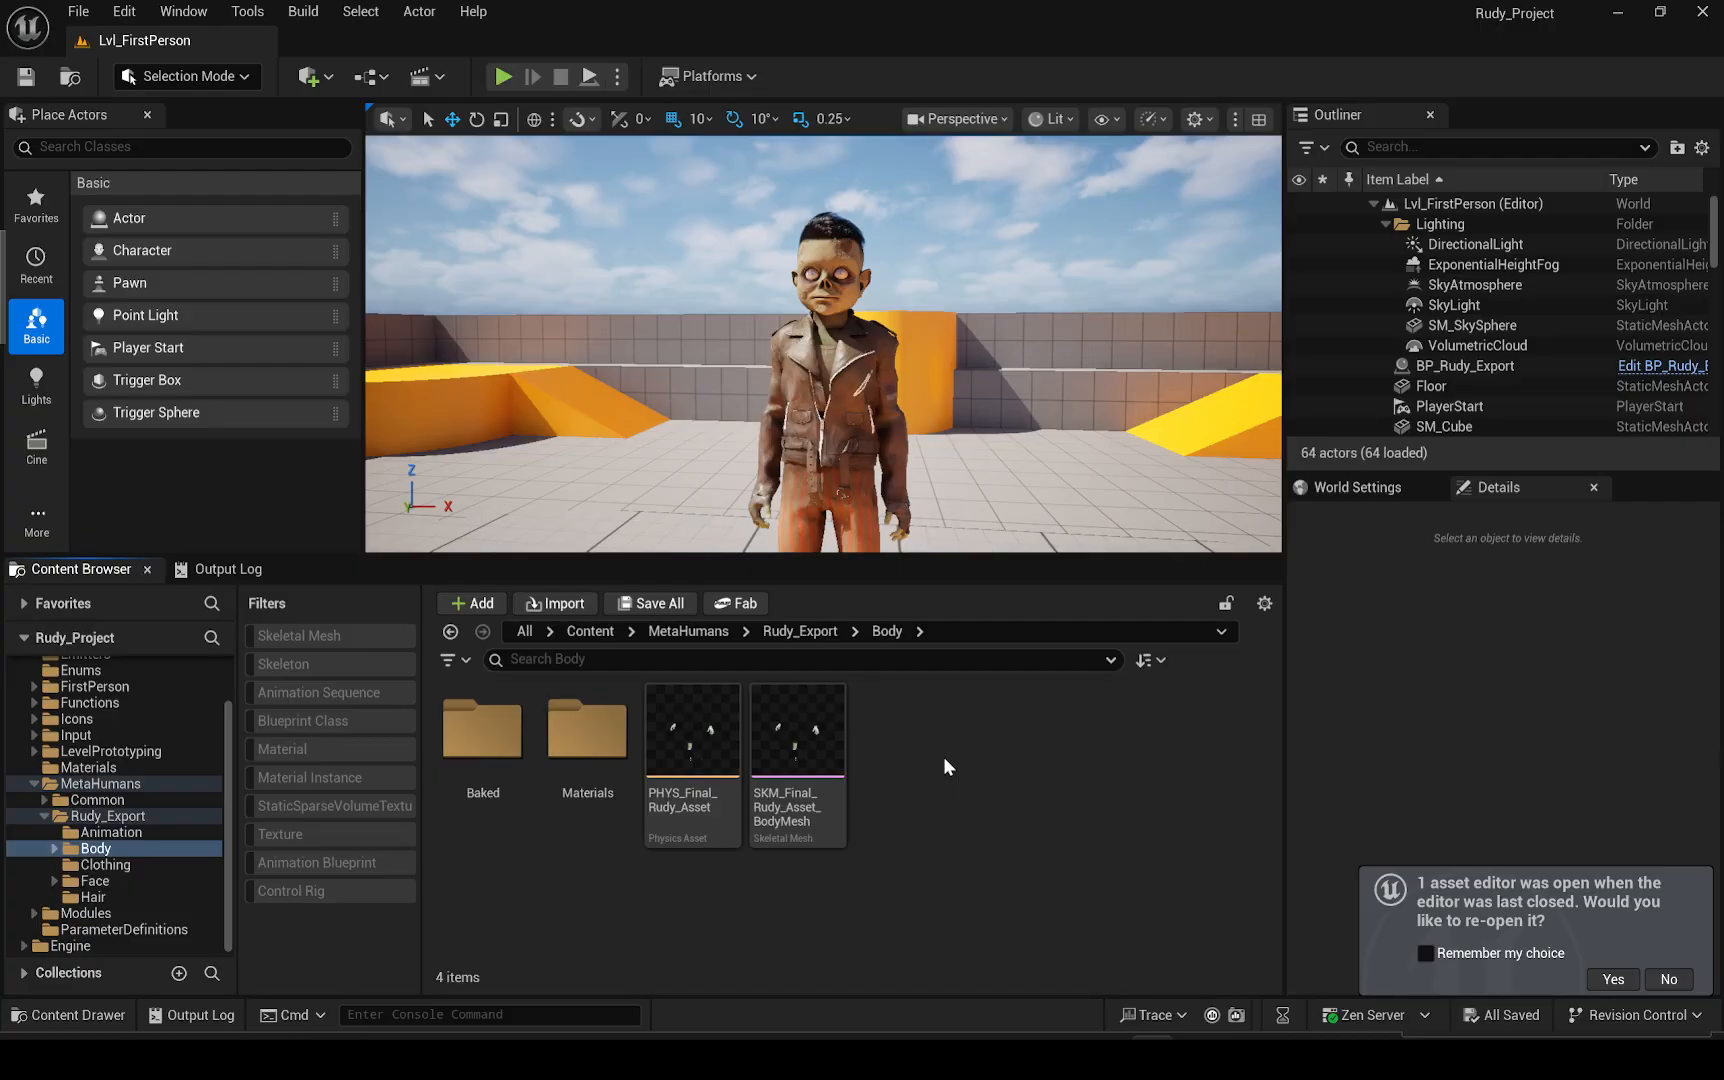
pyautogui.click(826, 748)
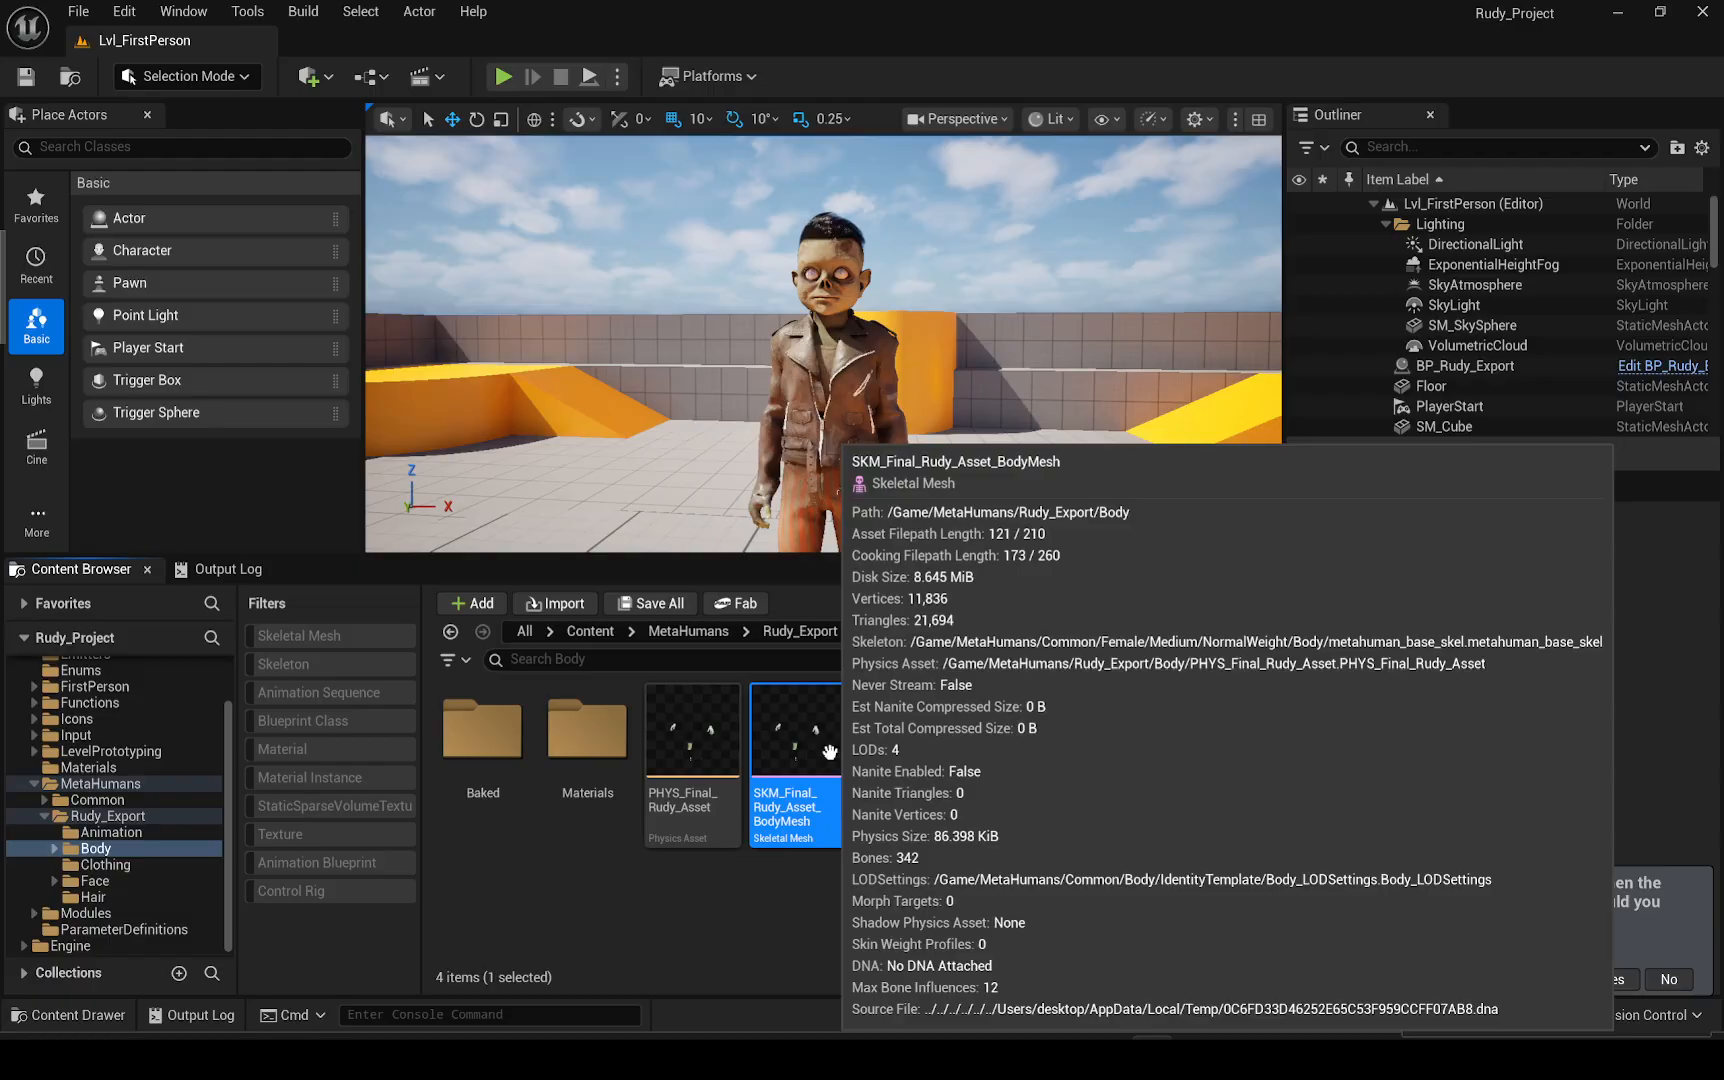
pyautogui.rightClick(807, 756)
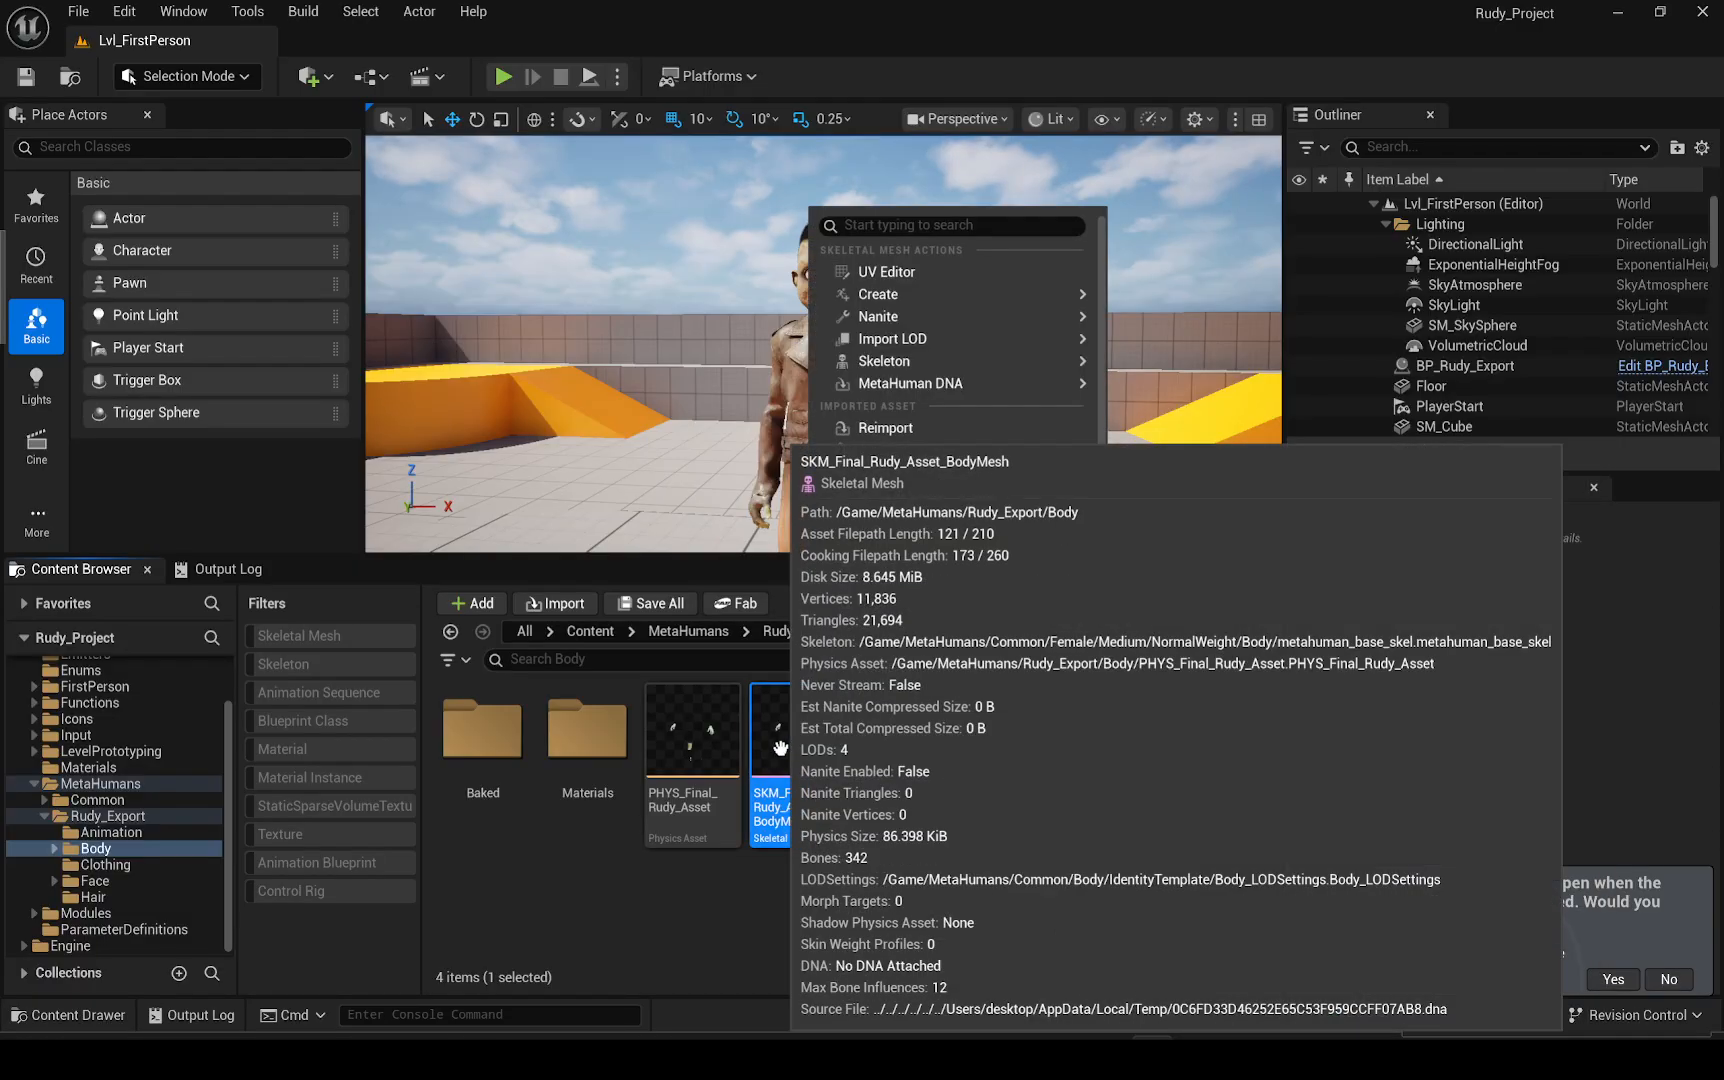
pyautogui.moveTo(950, 692)
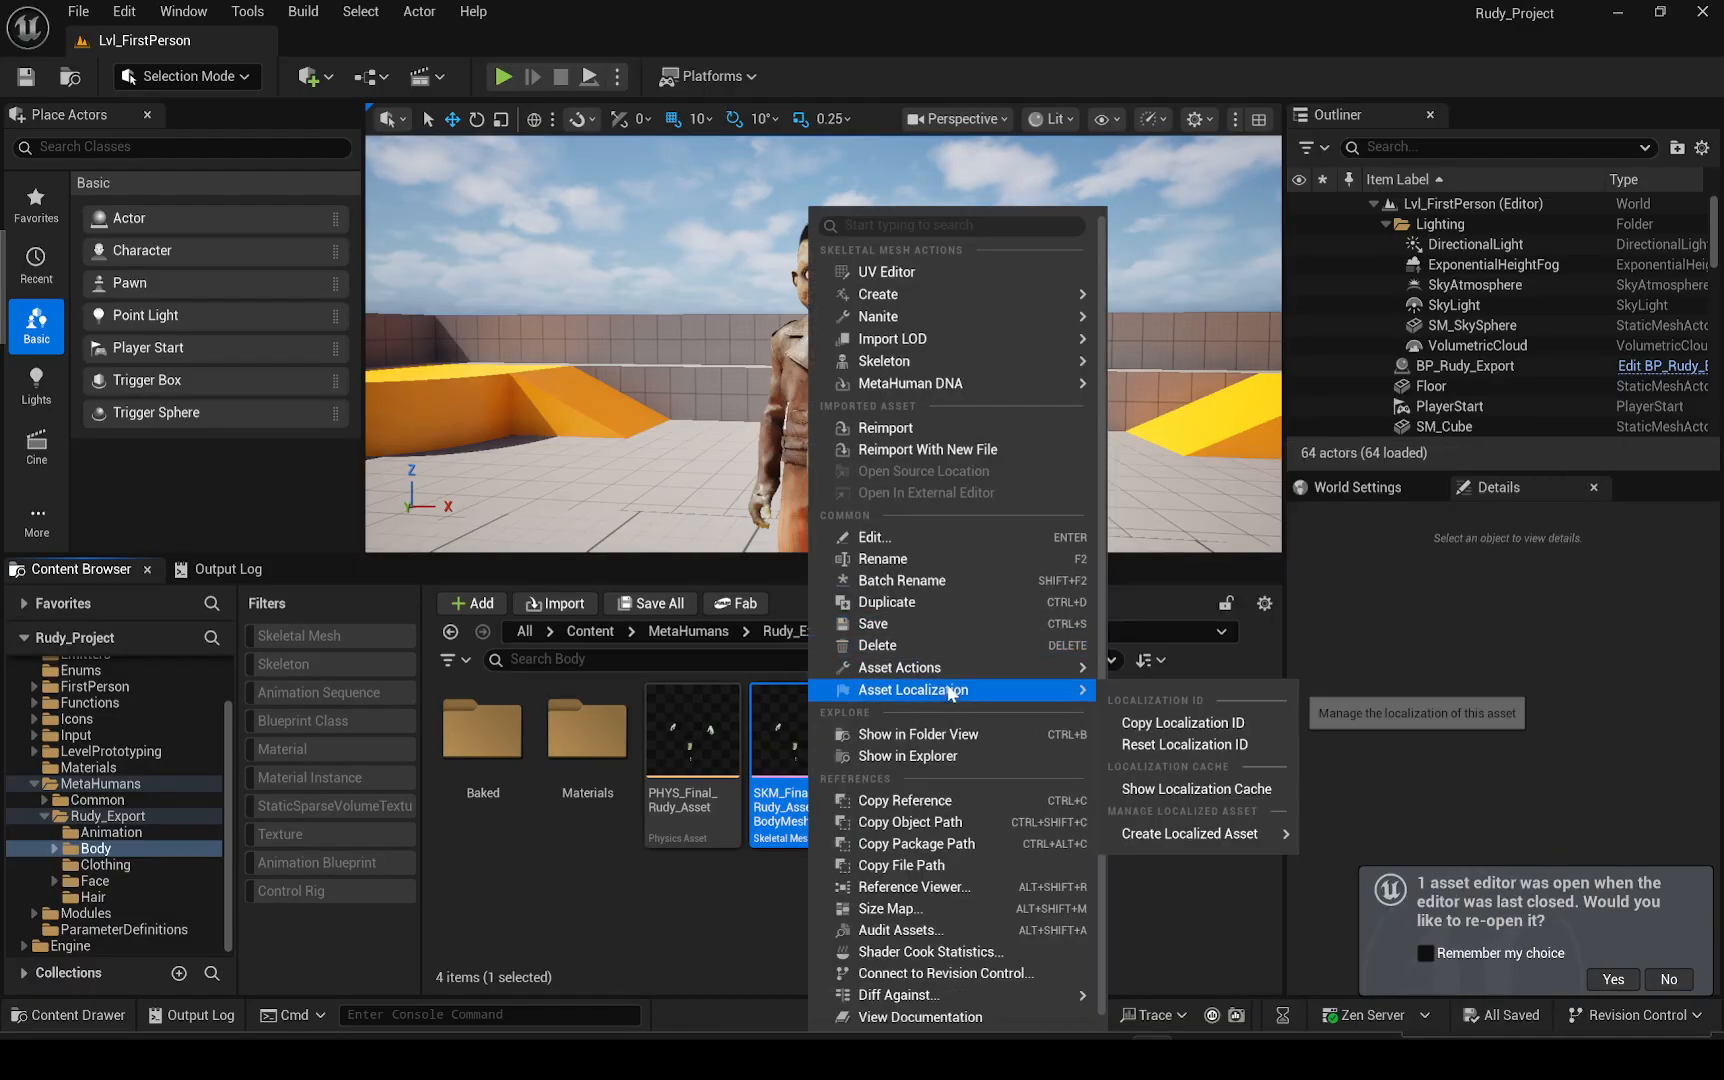
pyautogui.rightClick(802, 738)
pyautogui.moveTo(890, 676)
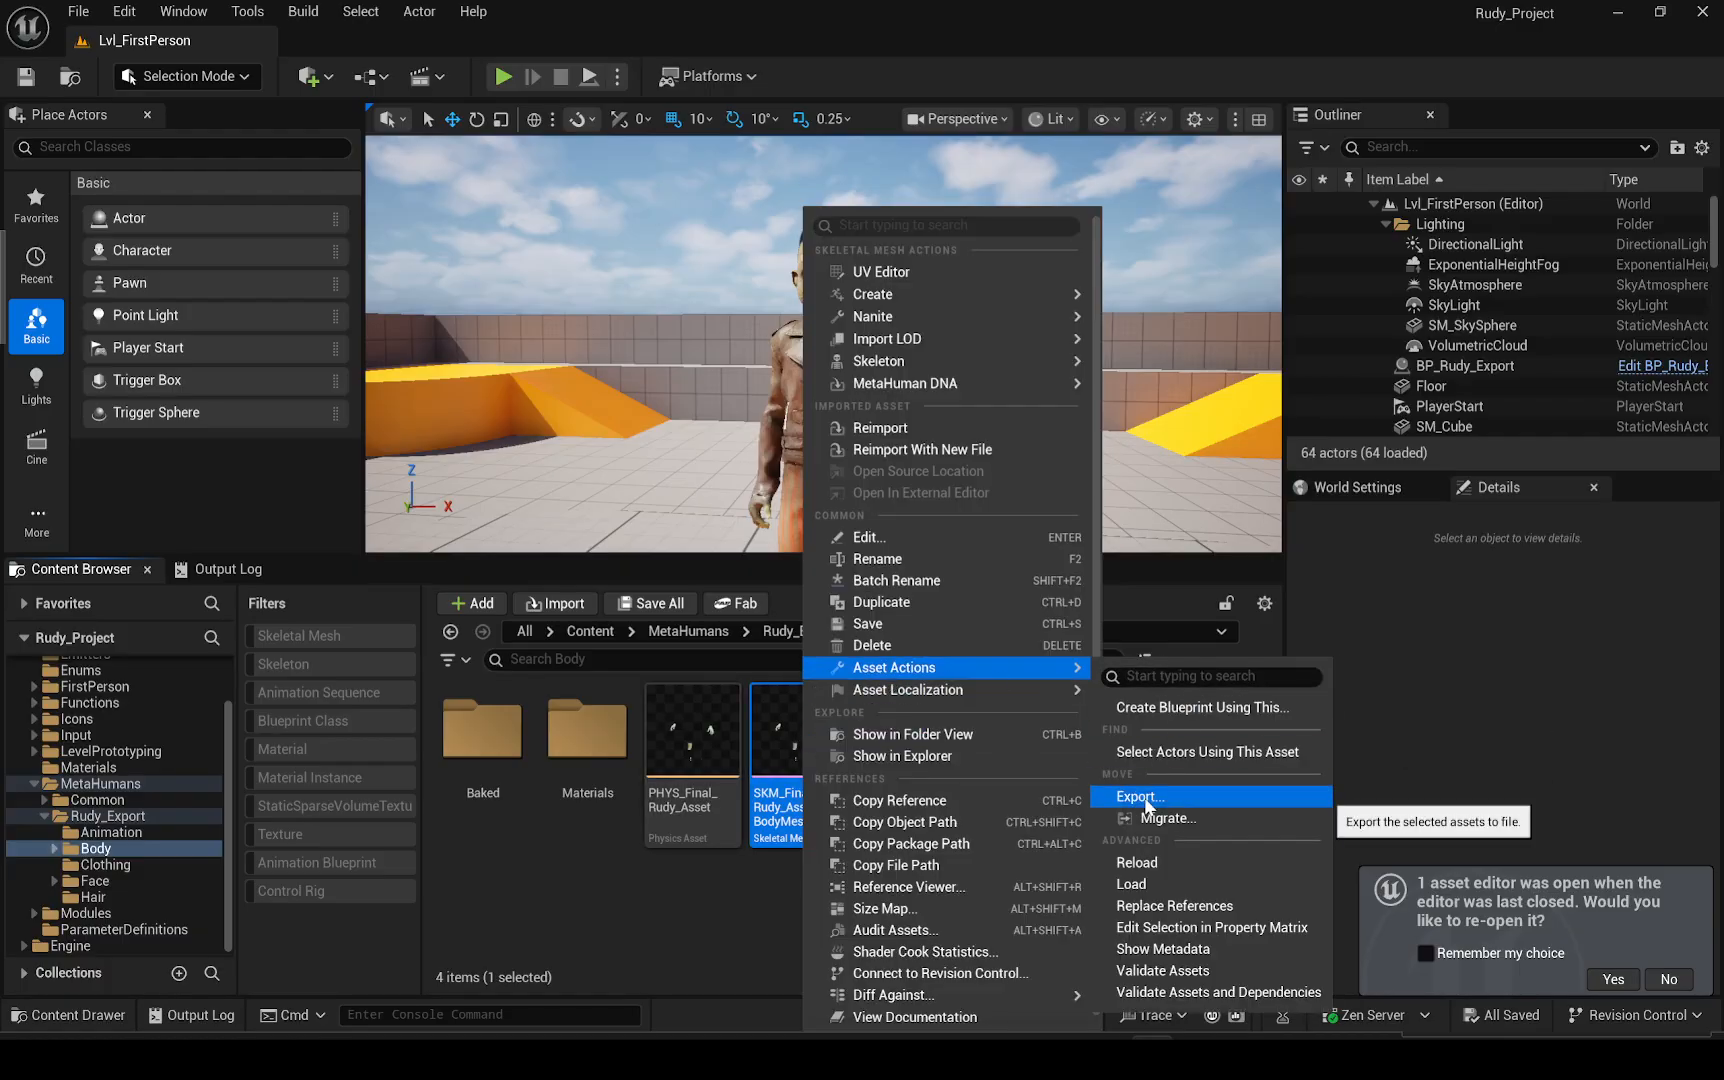
pyautogui.click(653, 954)
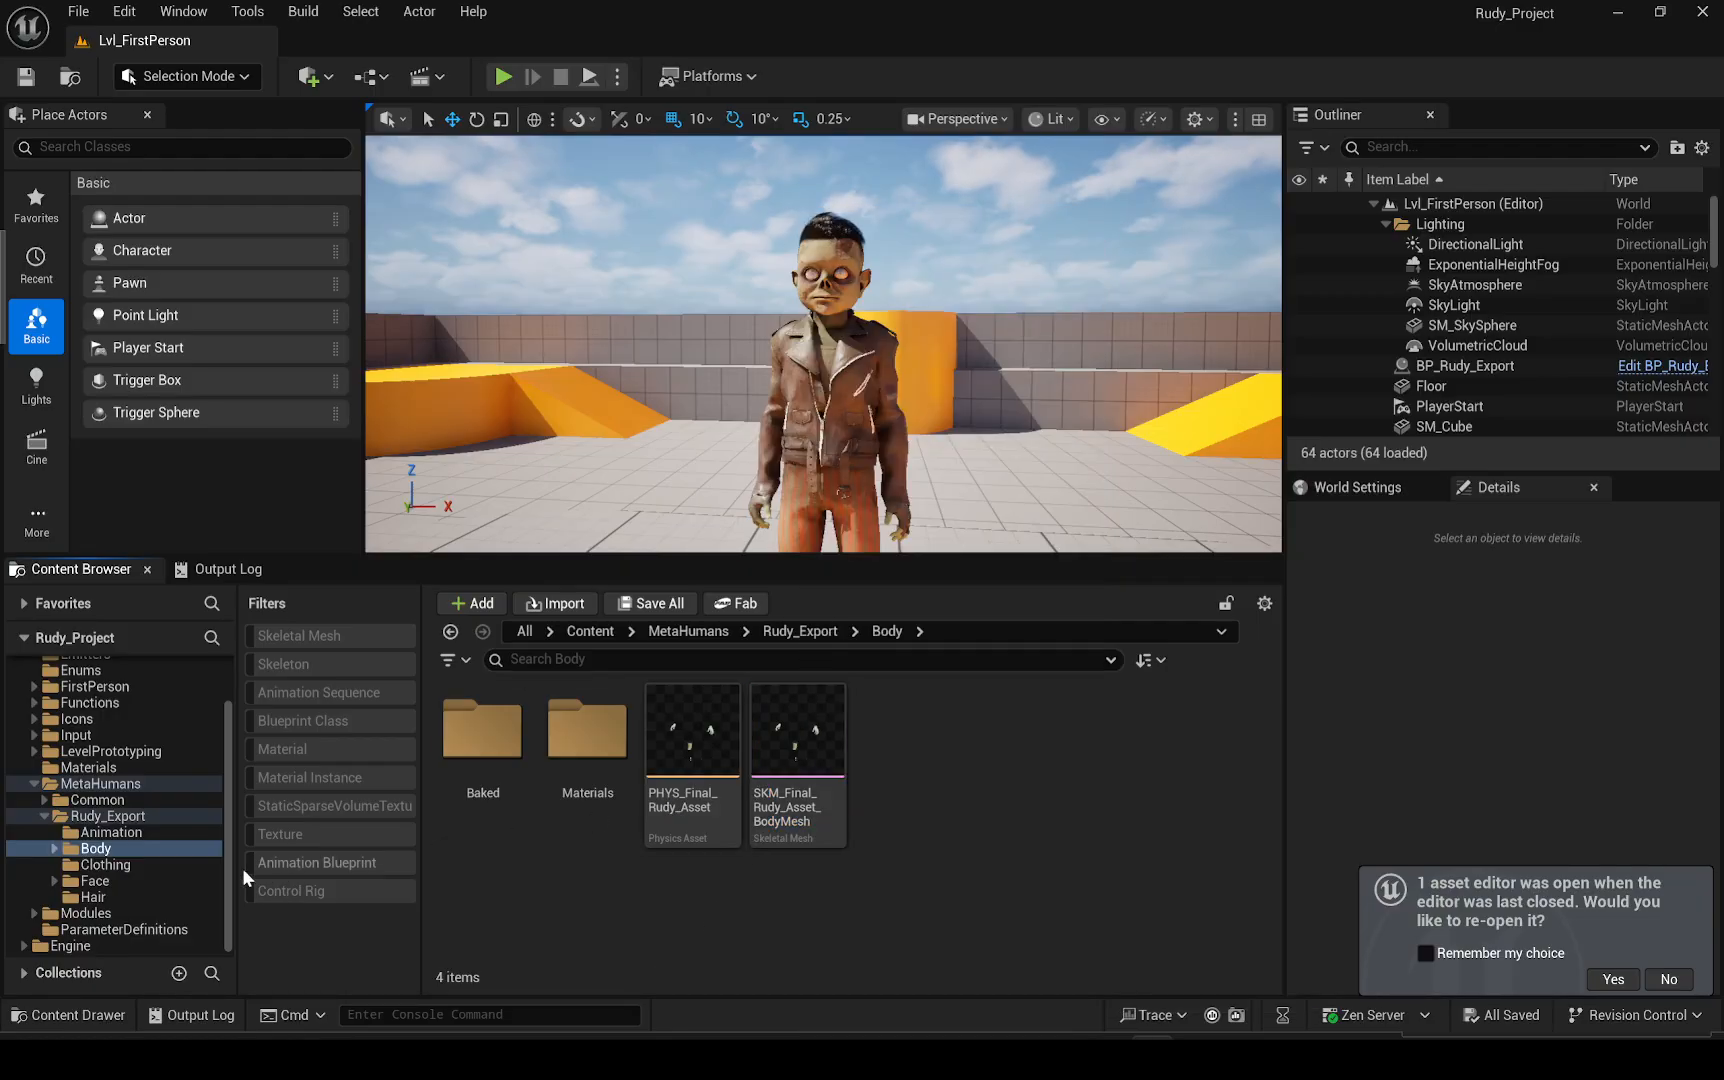
# Open the Clothing folder and bring up the actions for the Final_Rudy_Asset_Outfits skeletal mesh
pyautogui.click(101, 865)
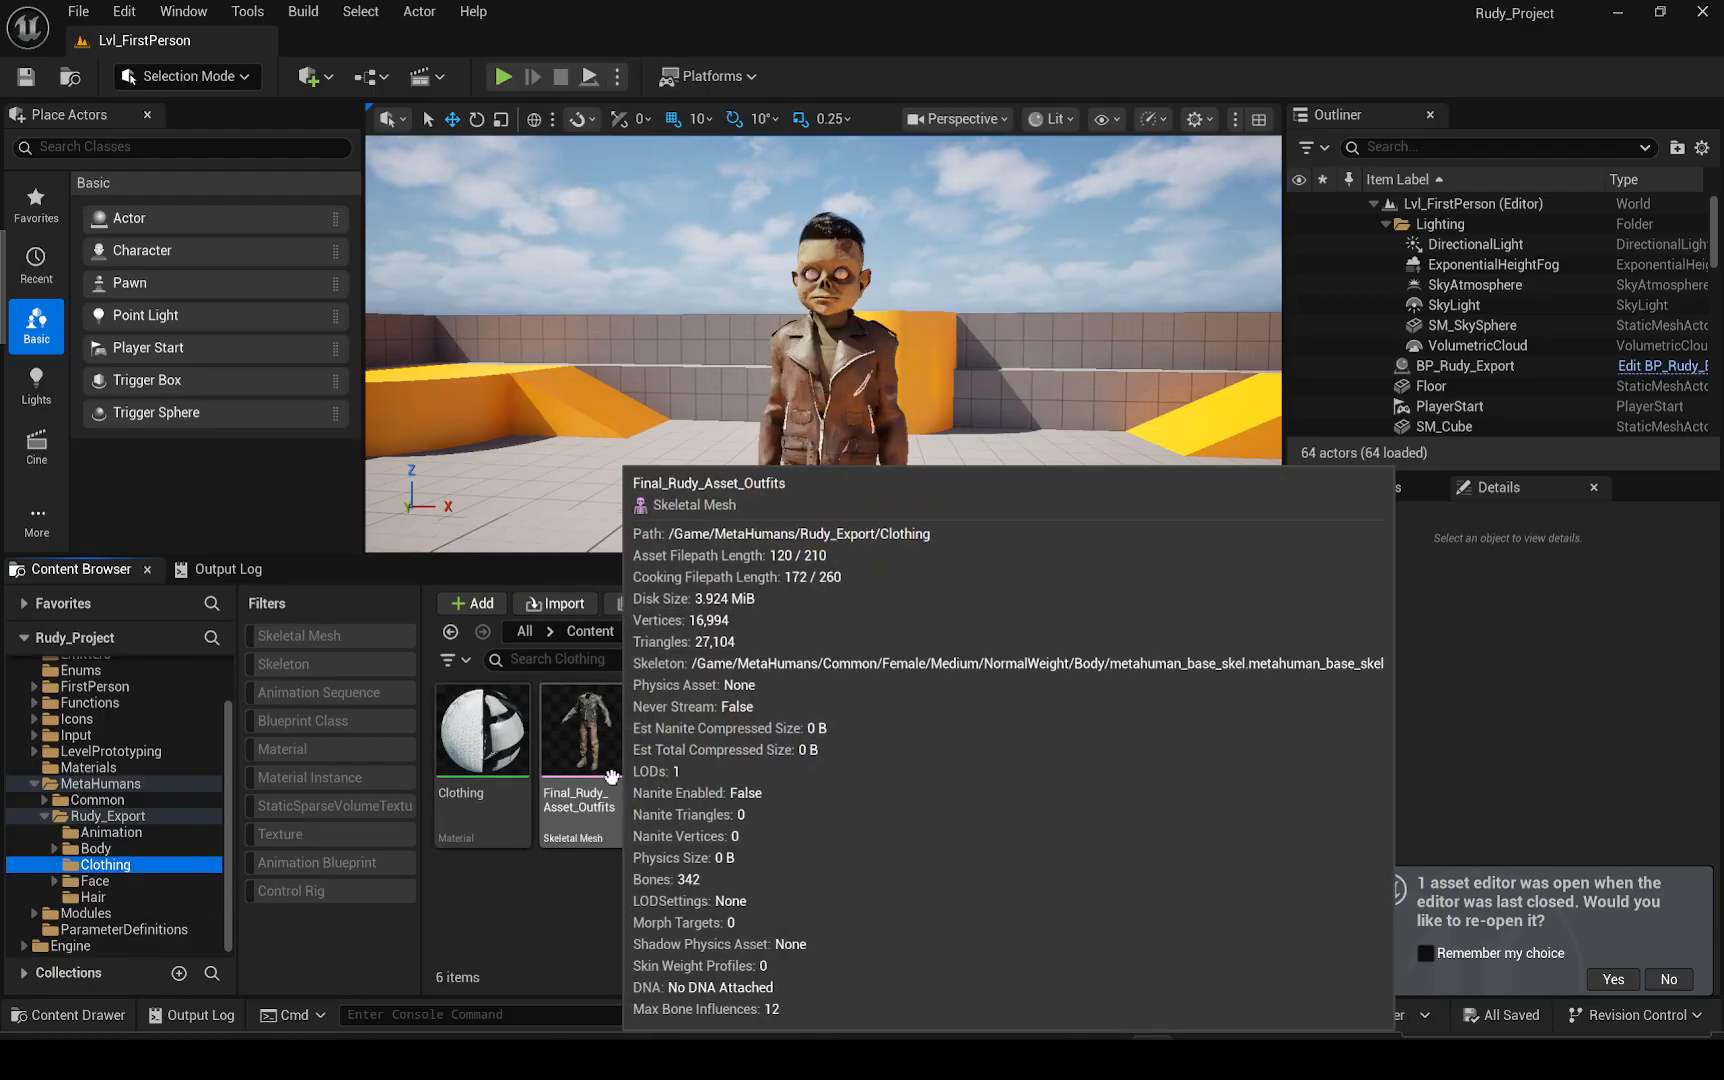
pyautogui.click(611, 776)
pyautogui.rightClick(582, 731)
pyautogui.moveTo(721, 667)
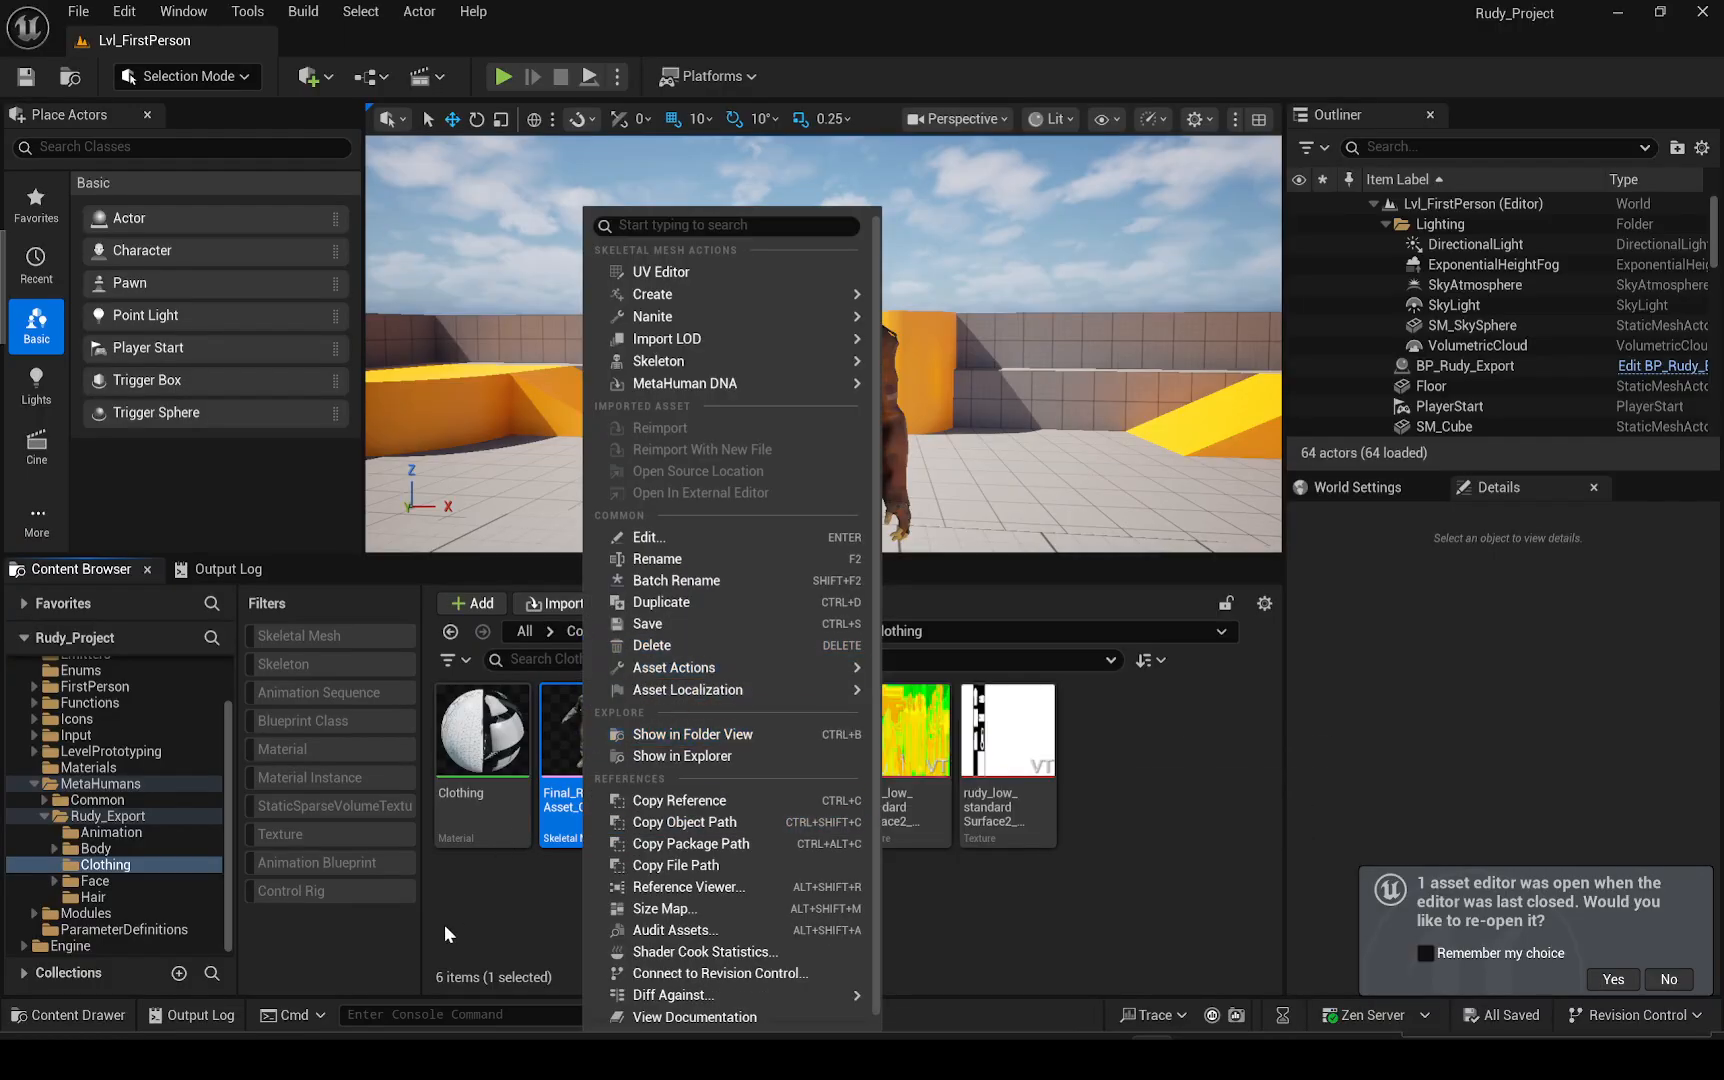
# Open the Face folder and bring up the asset actions for SKM_Final_Rudy_Asset_FaceMesh
pyautogui.click(95, 881)
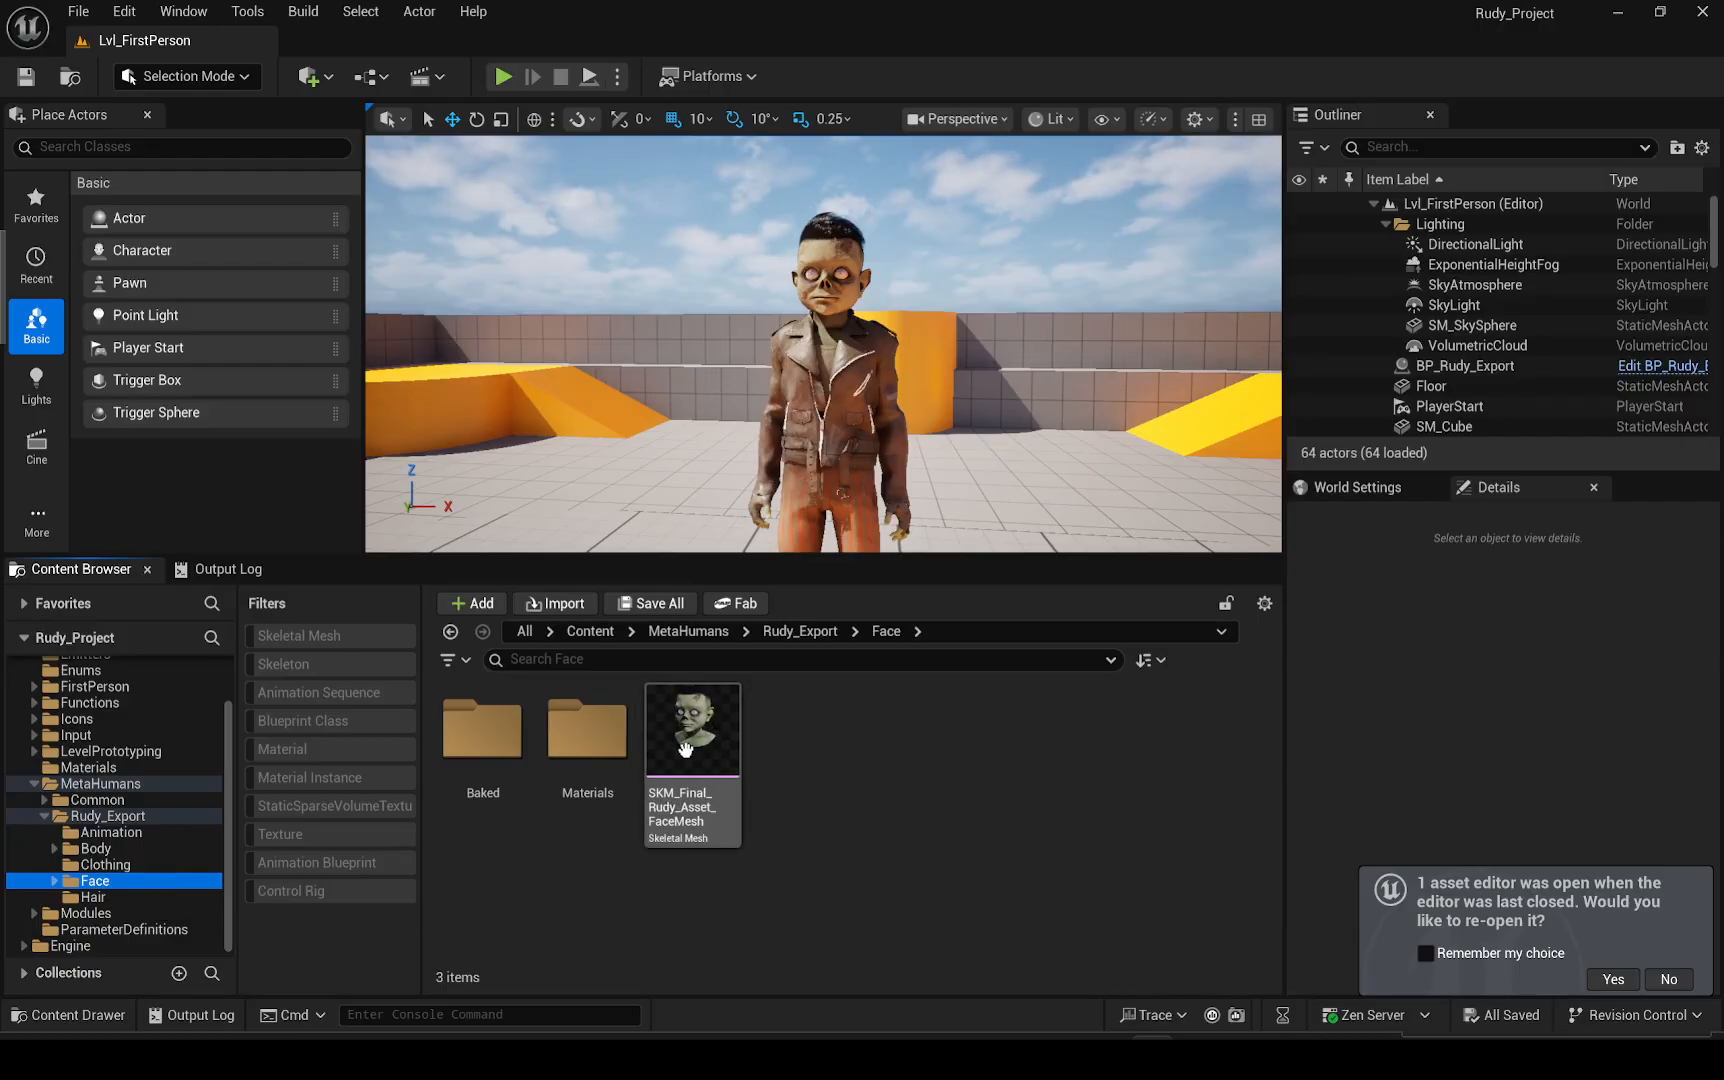
pyautogui.rightClick(685, 750)
pyautogui.moveTo(940, 667)
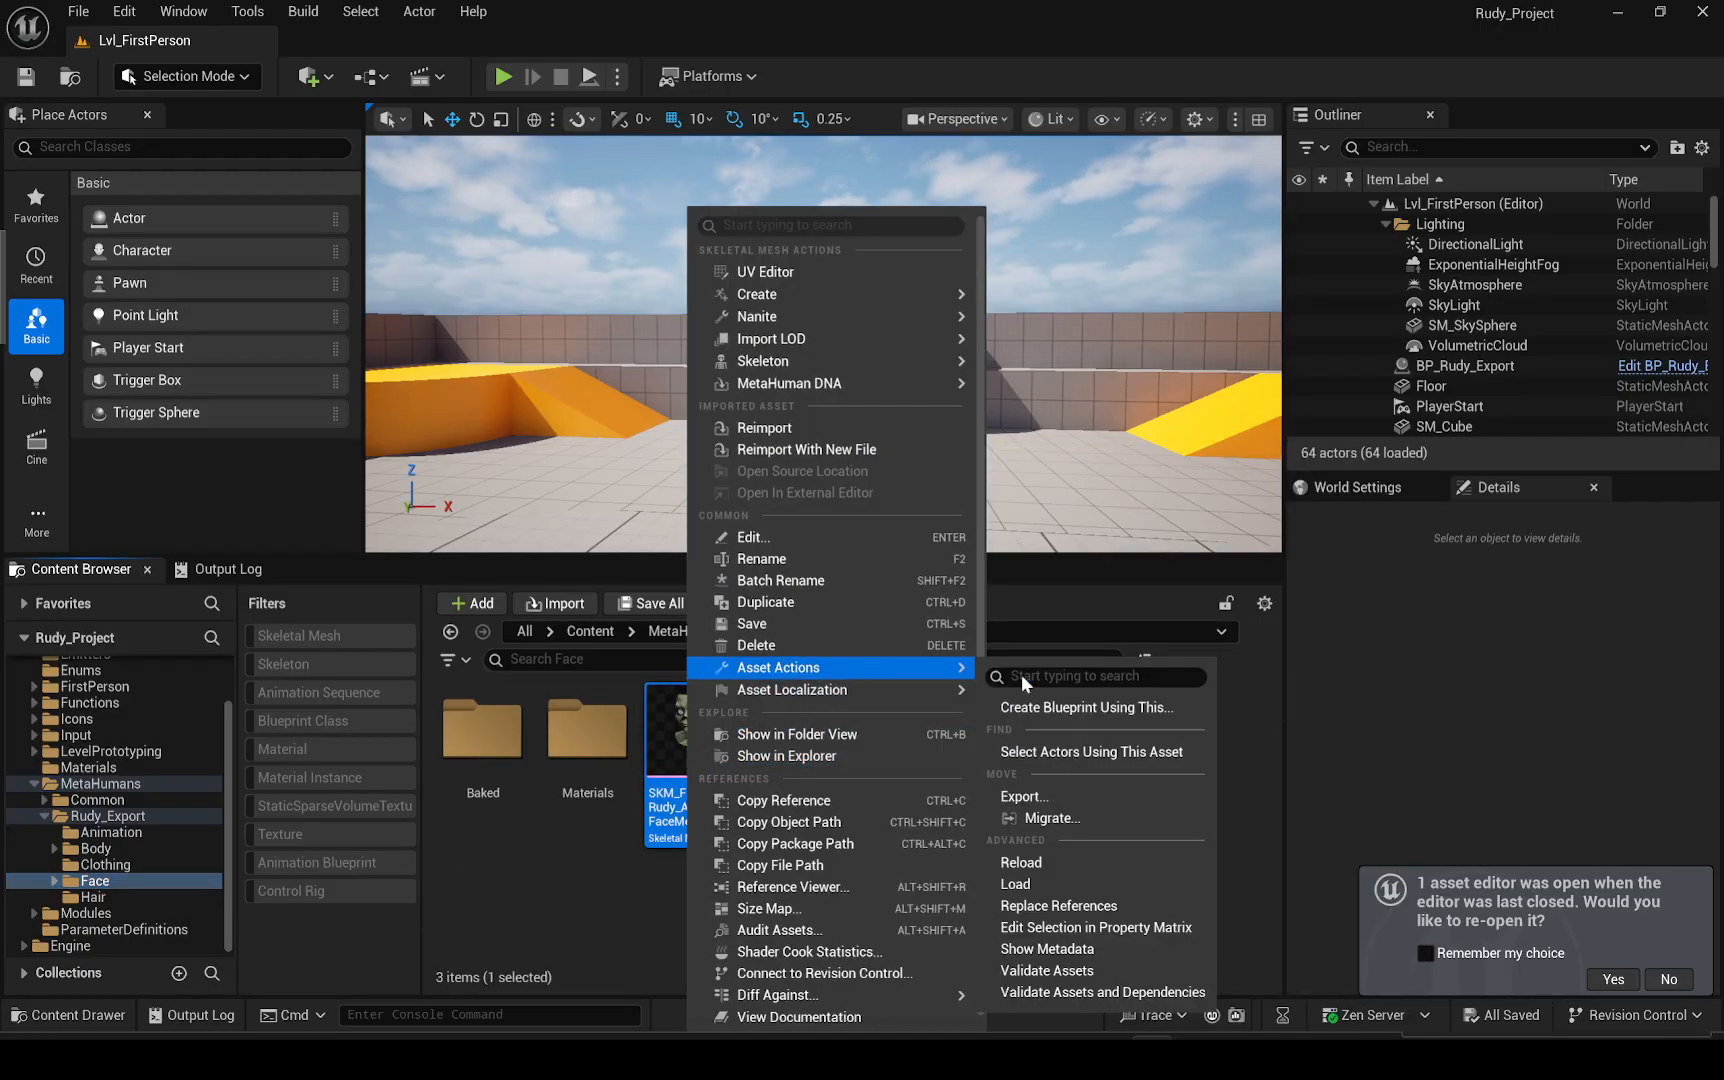
pyautogui.click(897, 830)
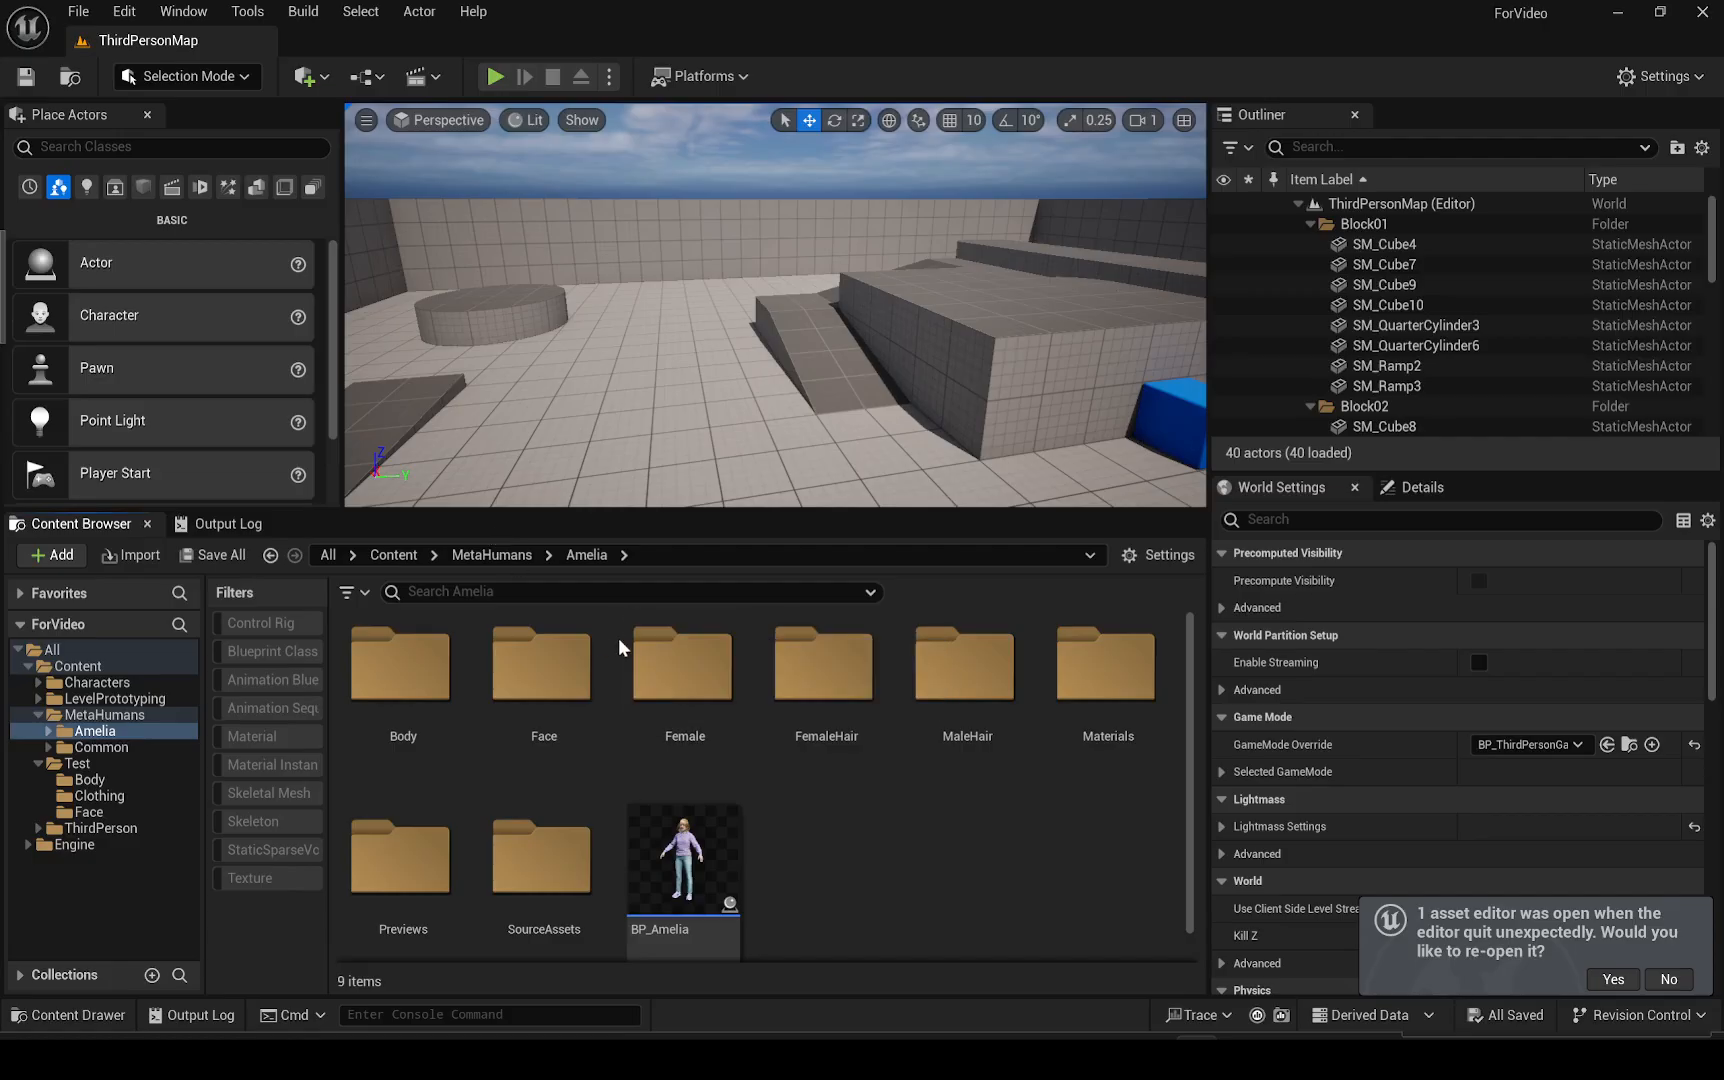
# Duplicate the BP_Amelia blueprint inside the MetaHumans > Amelia folder
pyautogui.click(105, 714)
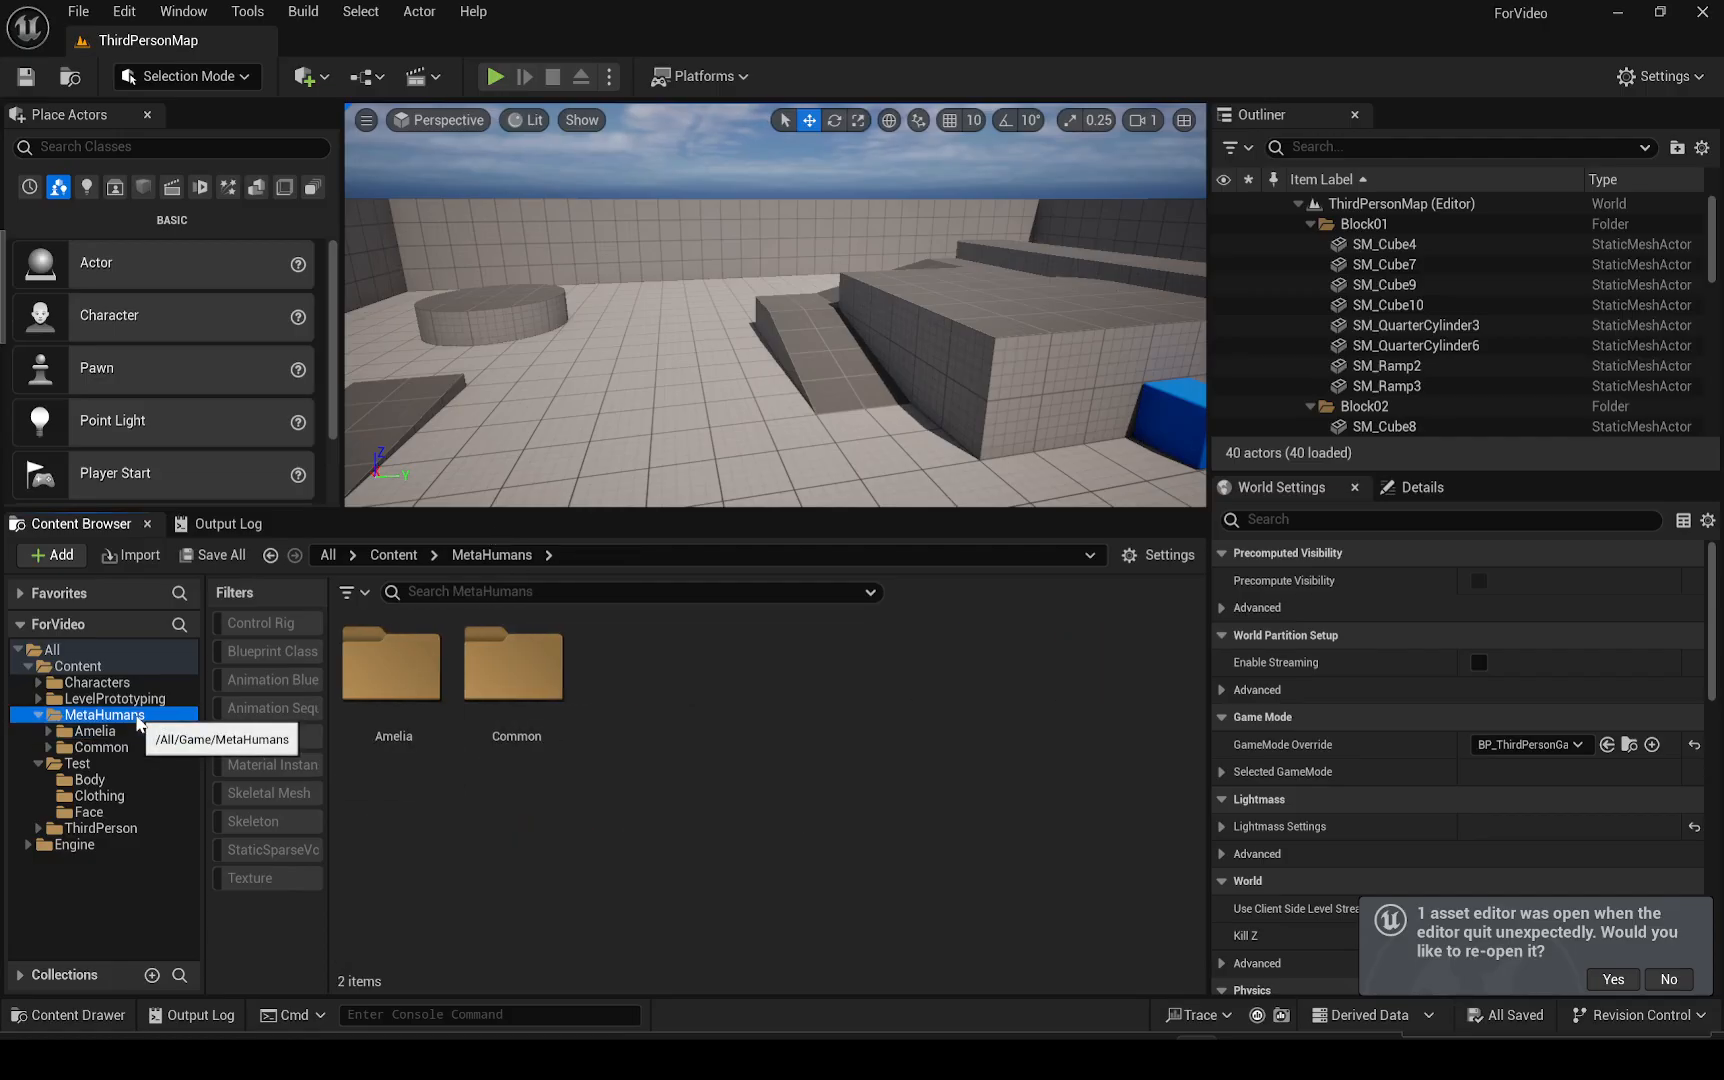
pyautogui.doubleClick(415, 707)
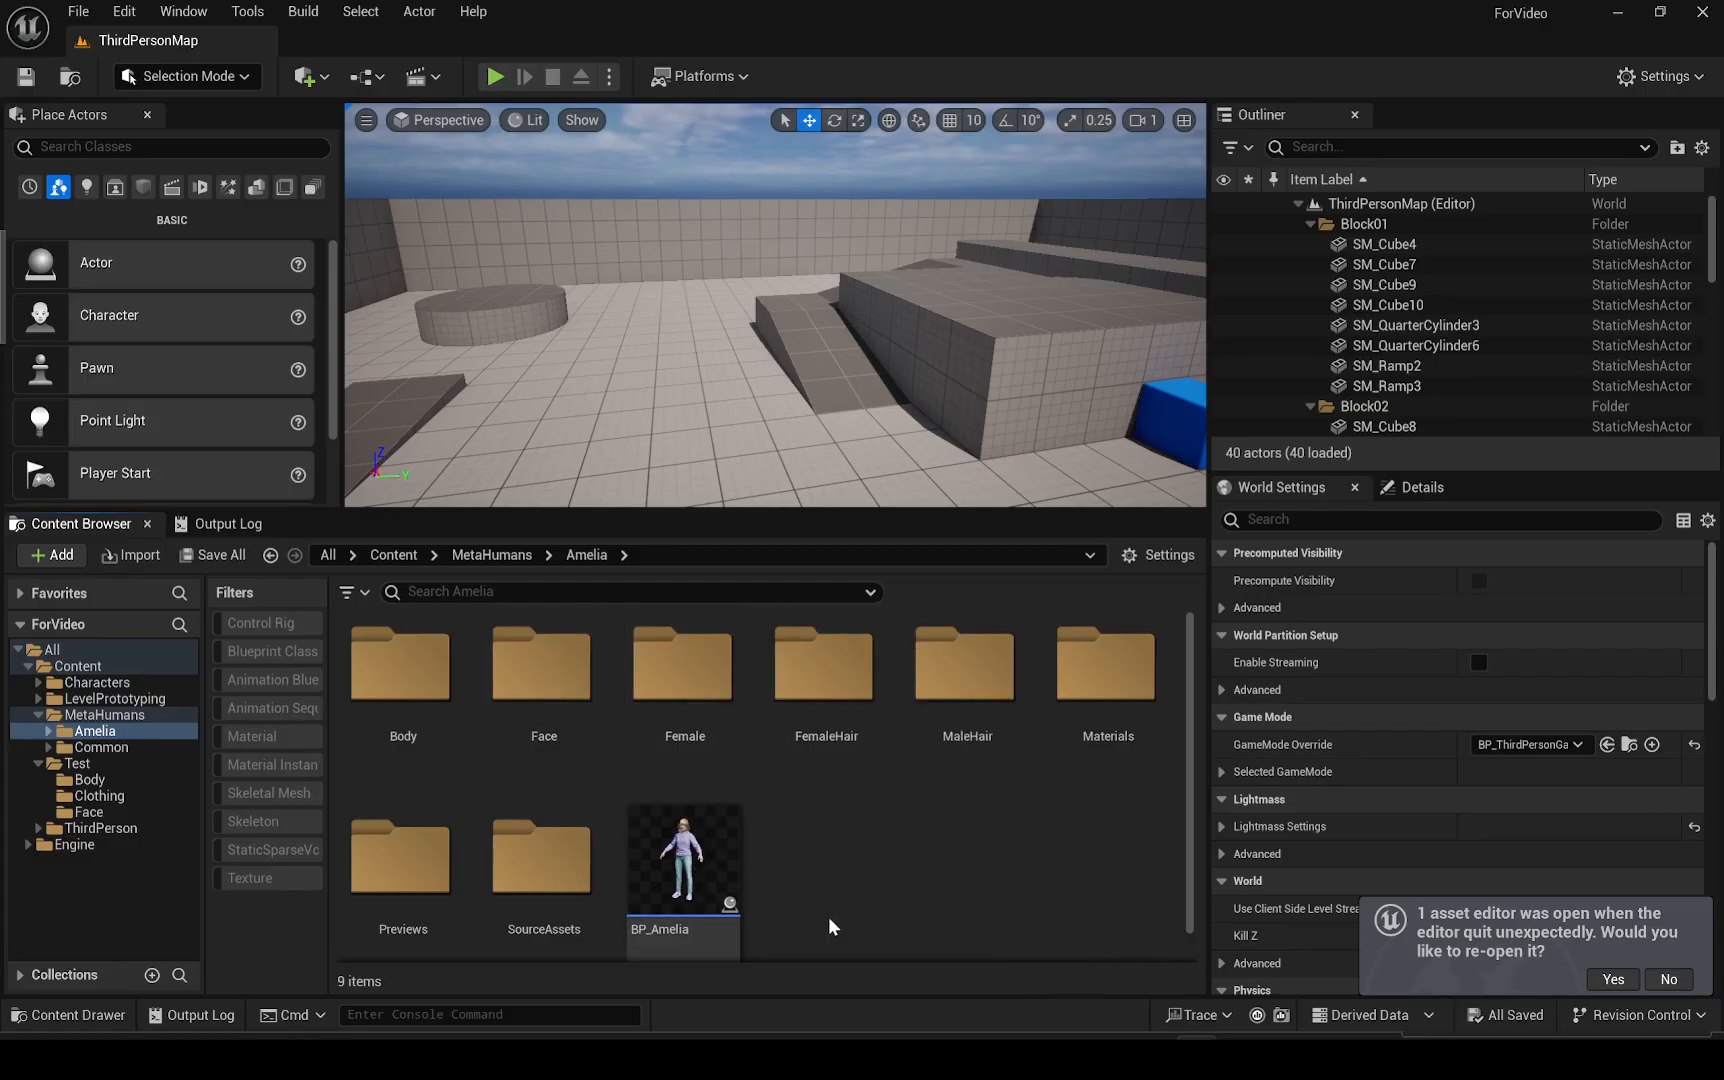
pyautogui.rightClick(712, 888)
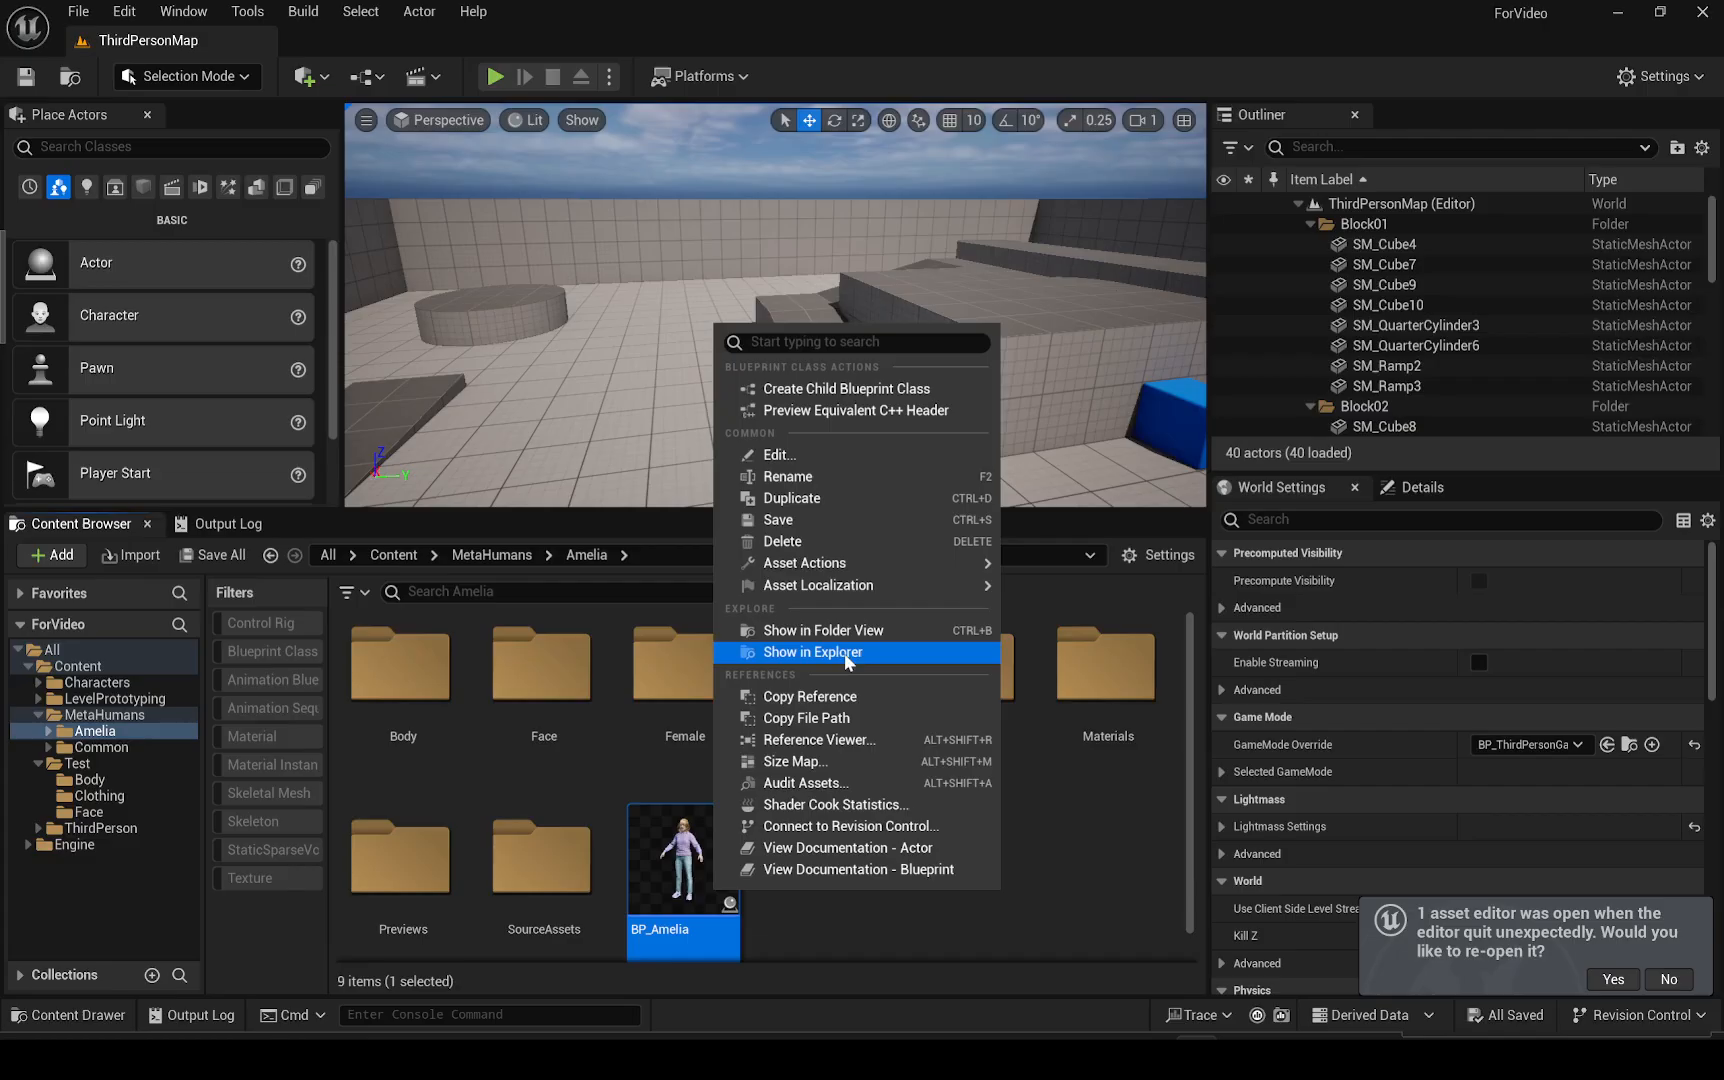
pyautogui.click(792, 498)
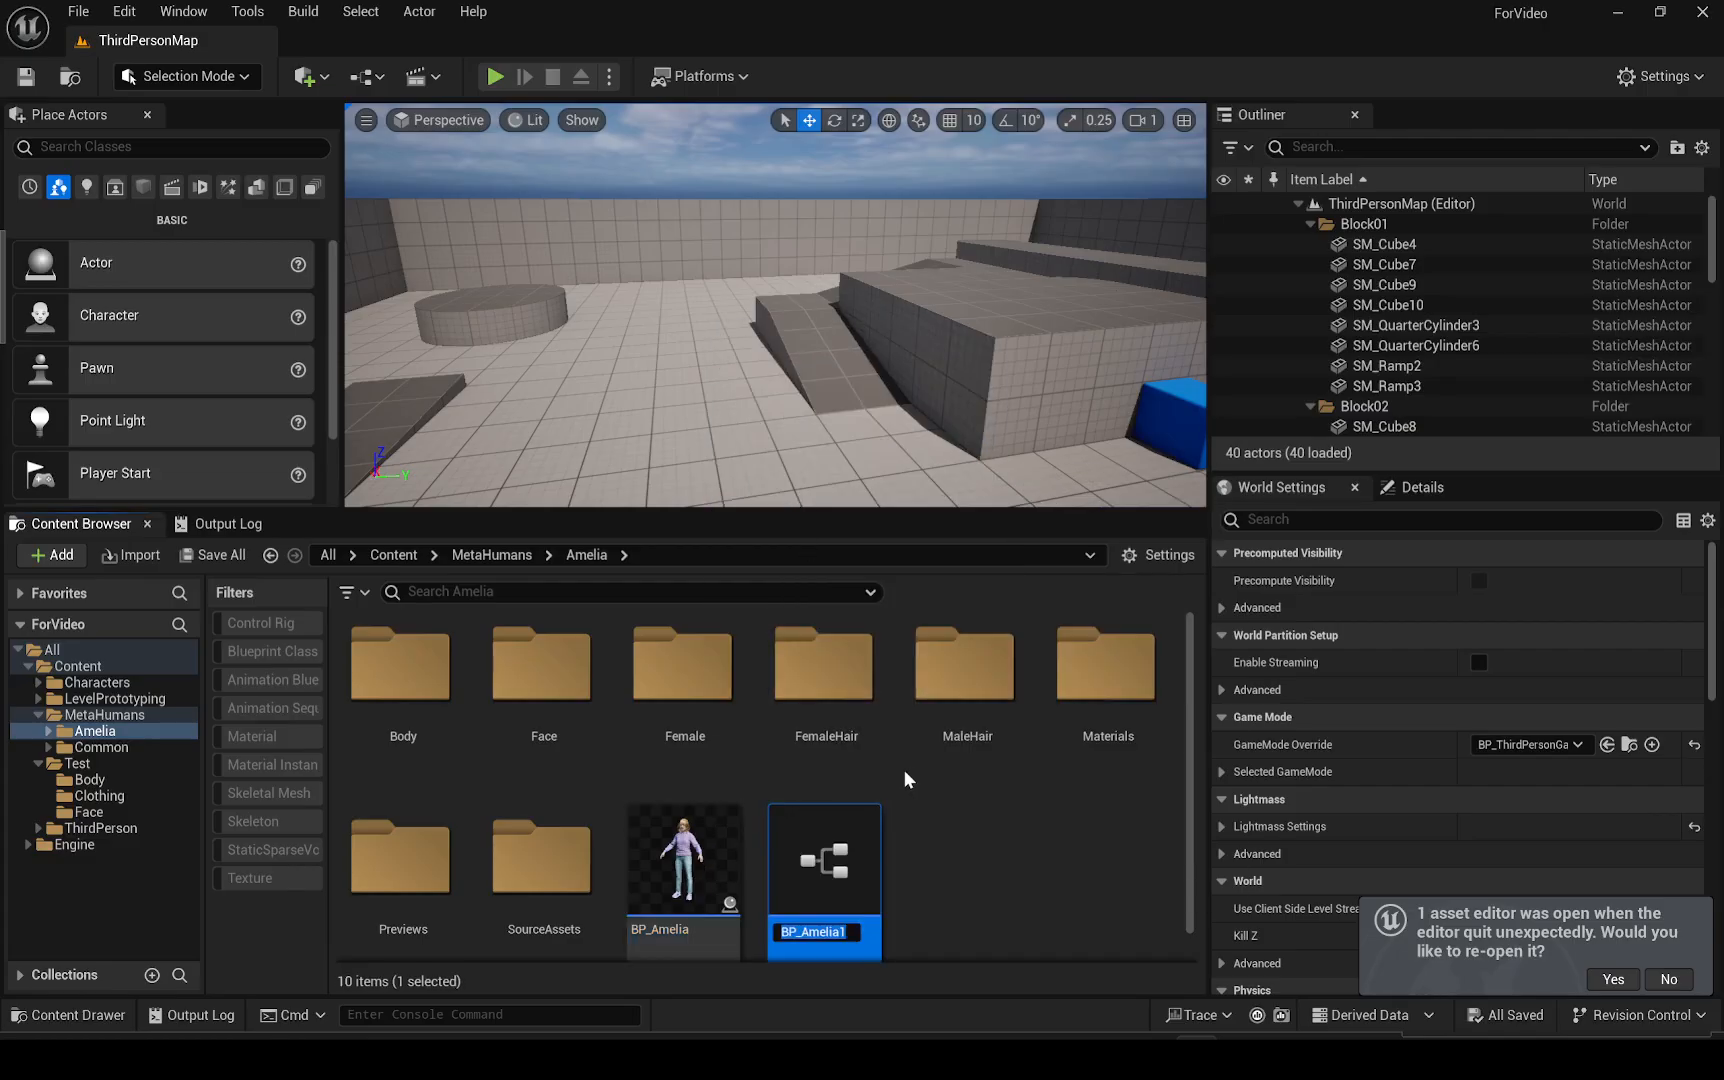
# Rename the duplicated blueprint to BP_Test
pyautogui.press('End')
pyautogui.press('BackSpace')
pyautogui.press('BackSpace')
pyautogui.press('BackSpace')
pyautogui.press('BackSpace')
pyautogui.press('BackSpace')
pyautogui.press('BackSpace')
pyautogui.press('BackSpace')
pyautogui.press('BackSpace')
pyautogui.press('BackSpace')
pyautogui.write('_Test')
pyautogui.press('Return')
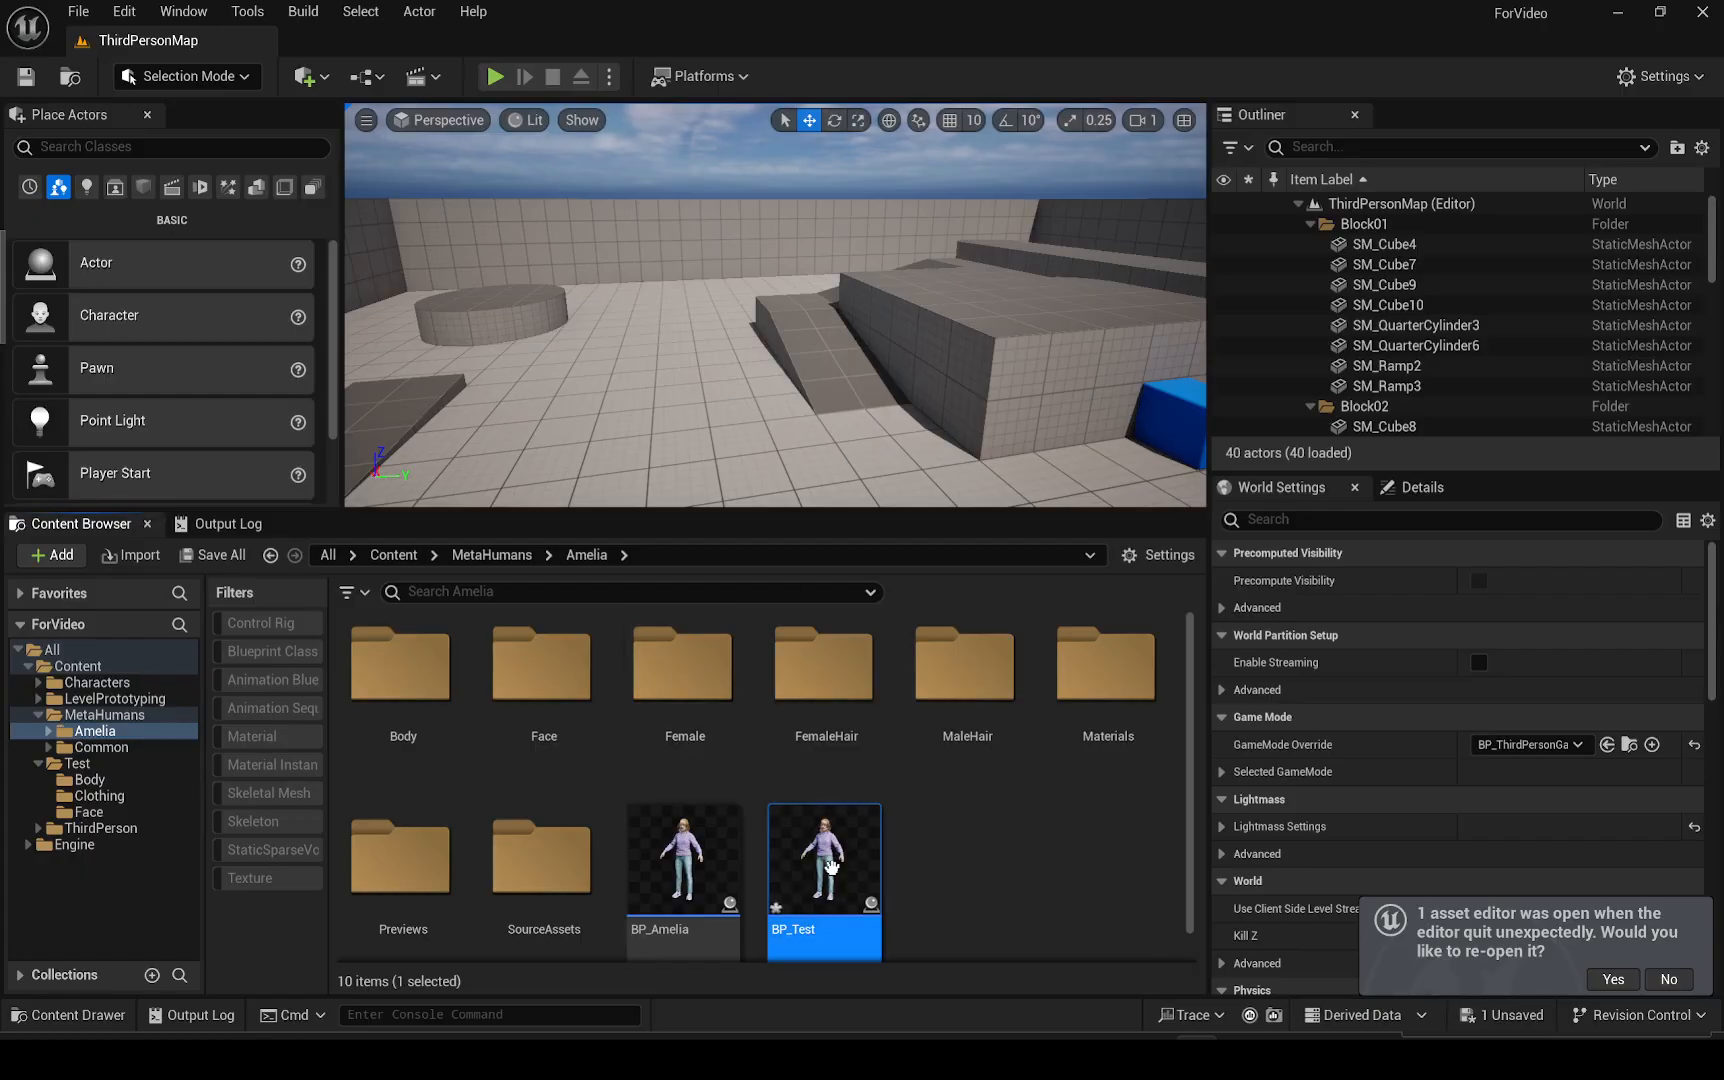
# Move BP_Test into the Test folder and open that folder
pyautogui.moveTo(825, 860); pyautogui.dragTo(99, 763)
pyautogui.click(141, 806)
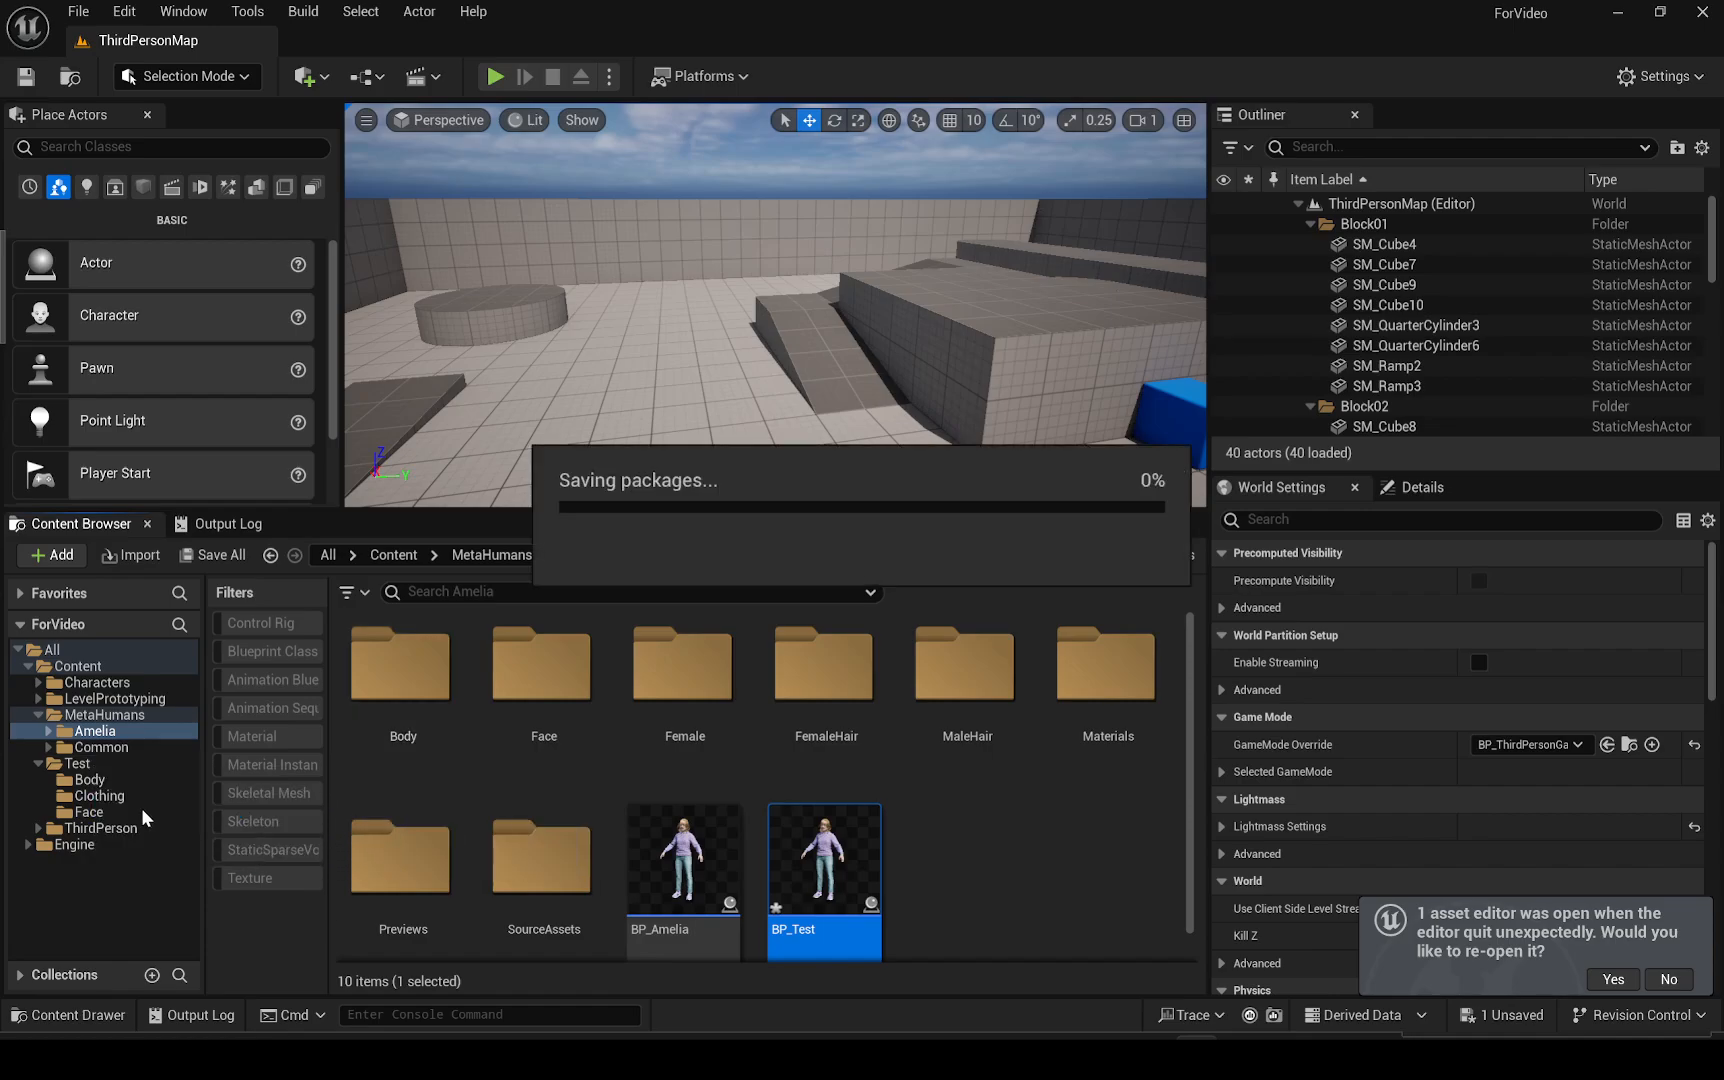
pyautogui.click(76, 764)
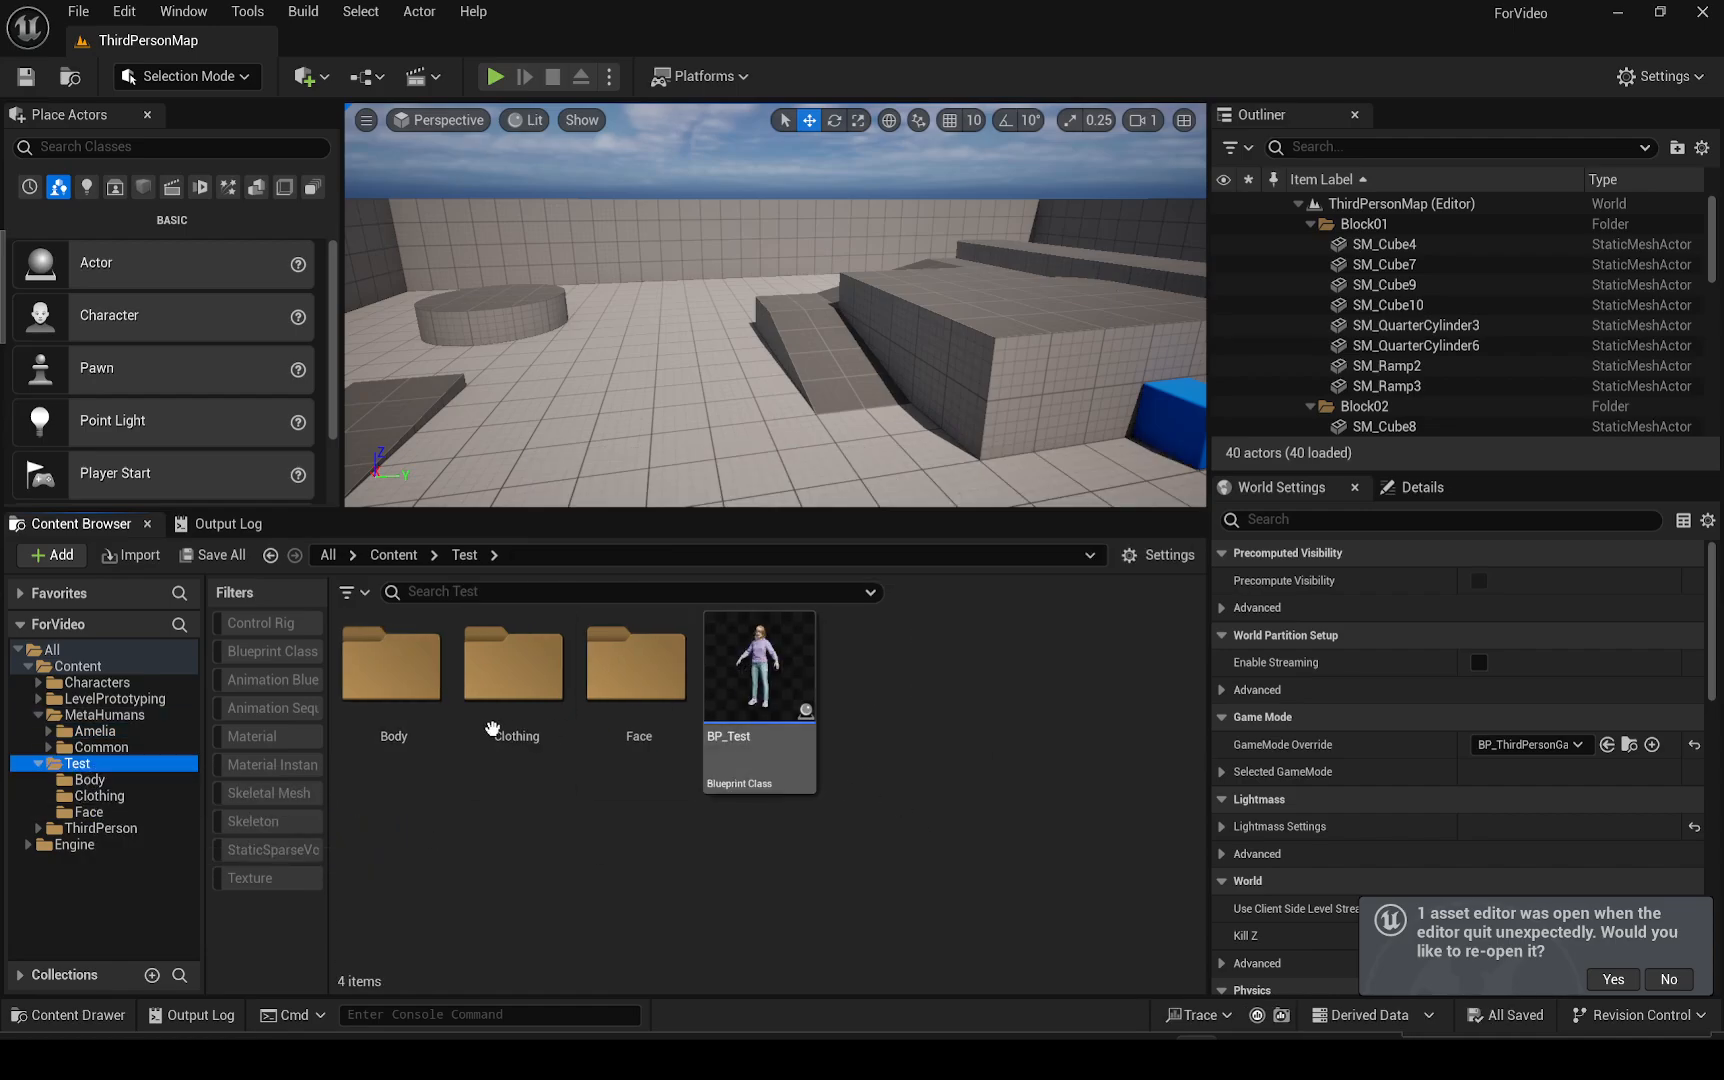
# Start an import into Test > Body and pick SKM_Final_Rudy_Asset_BodyMesh.FBX from the 5.4 folder
pyautogui.doubleClick(390, 700)
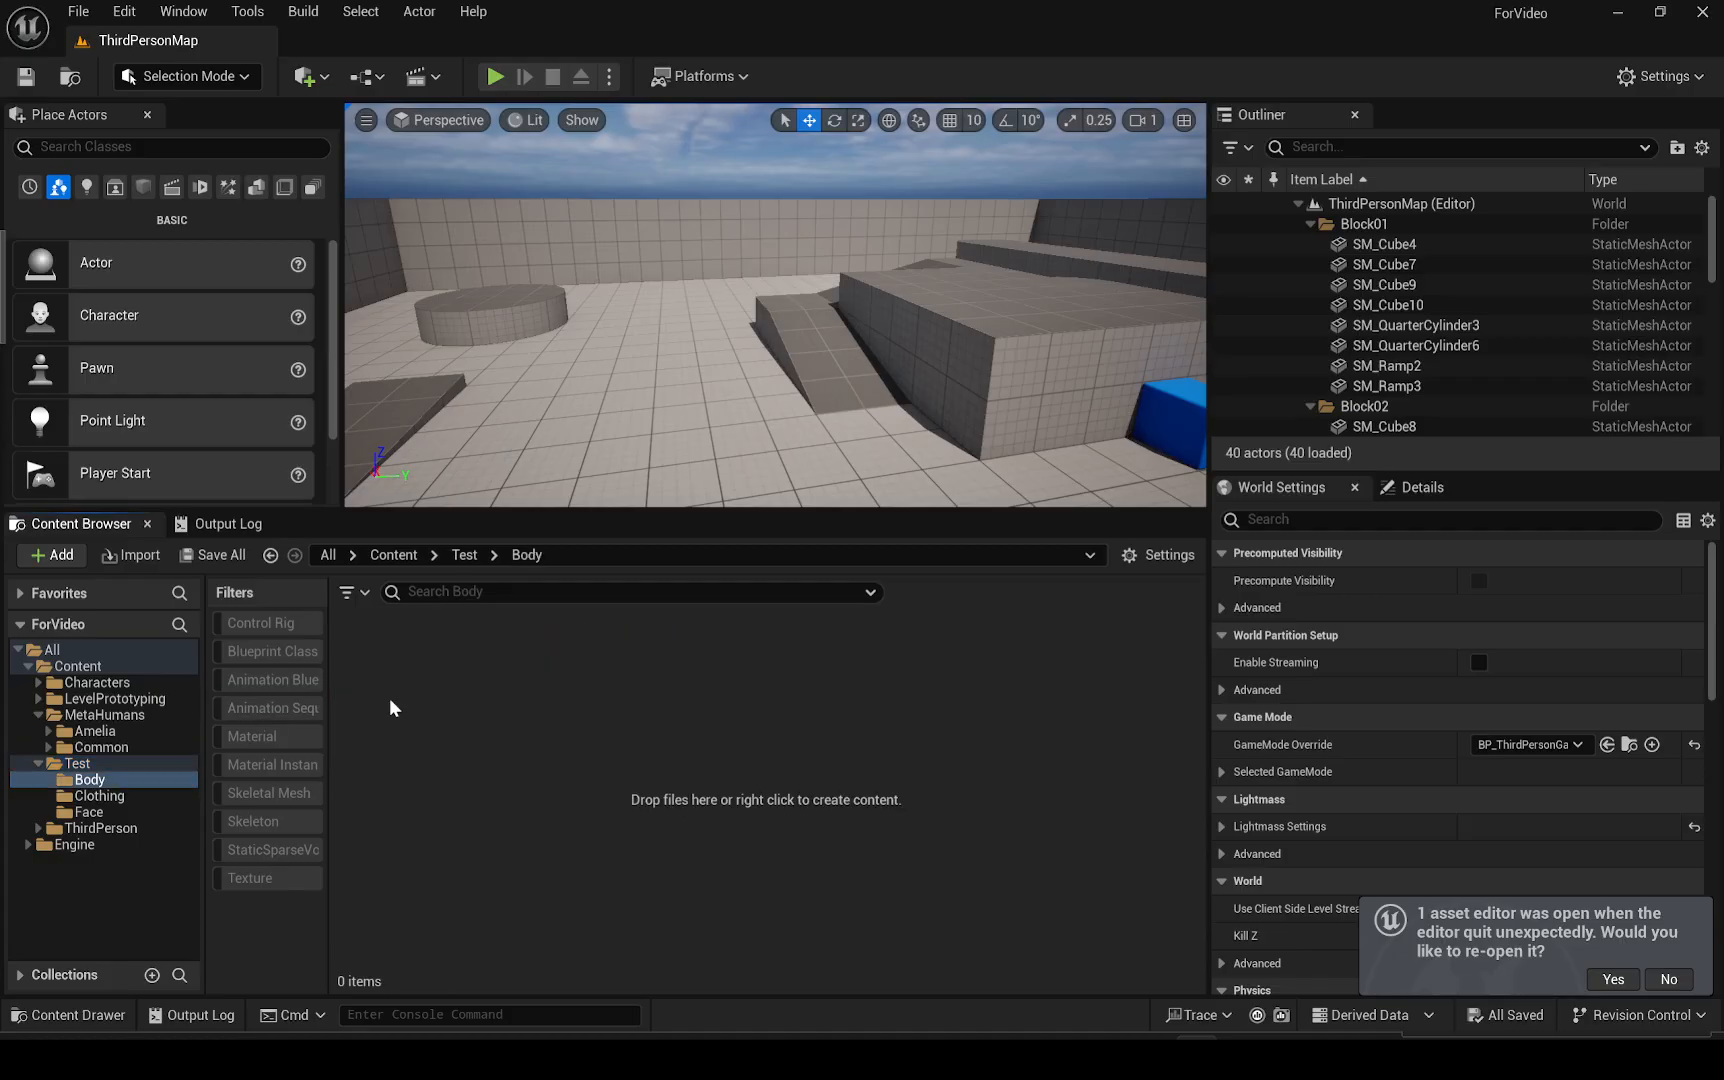
pyautogui.rightClick(524, 748)
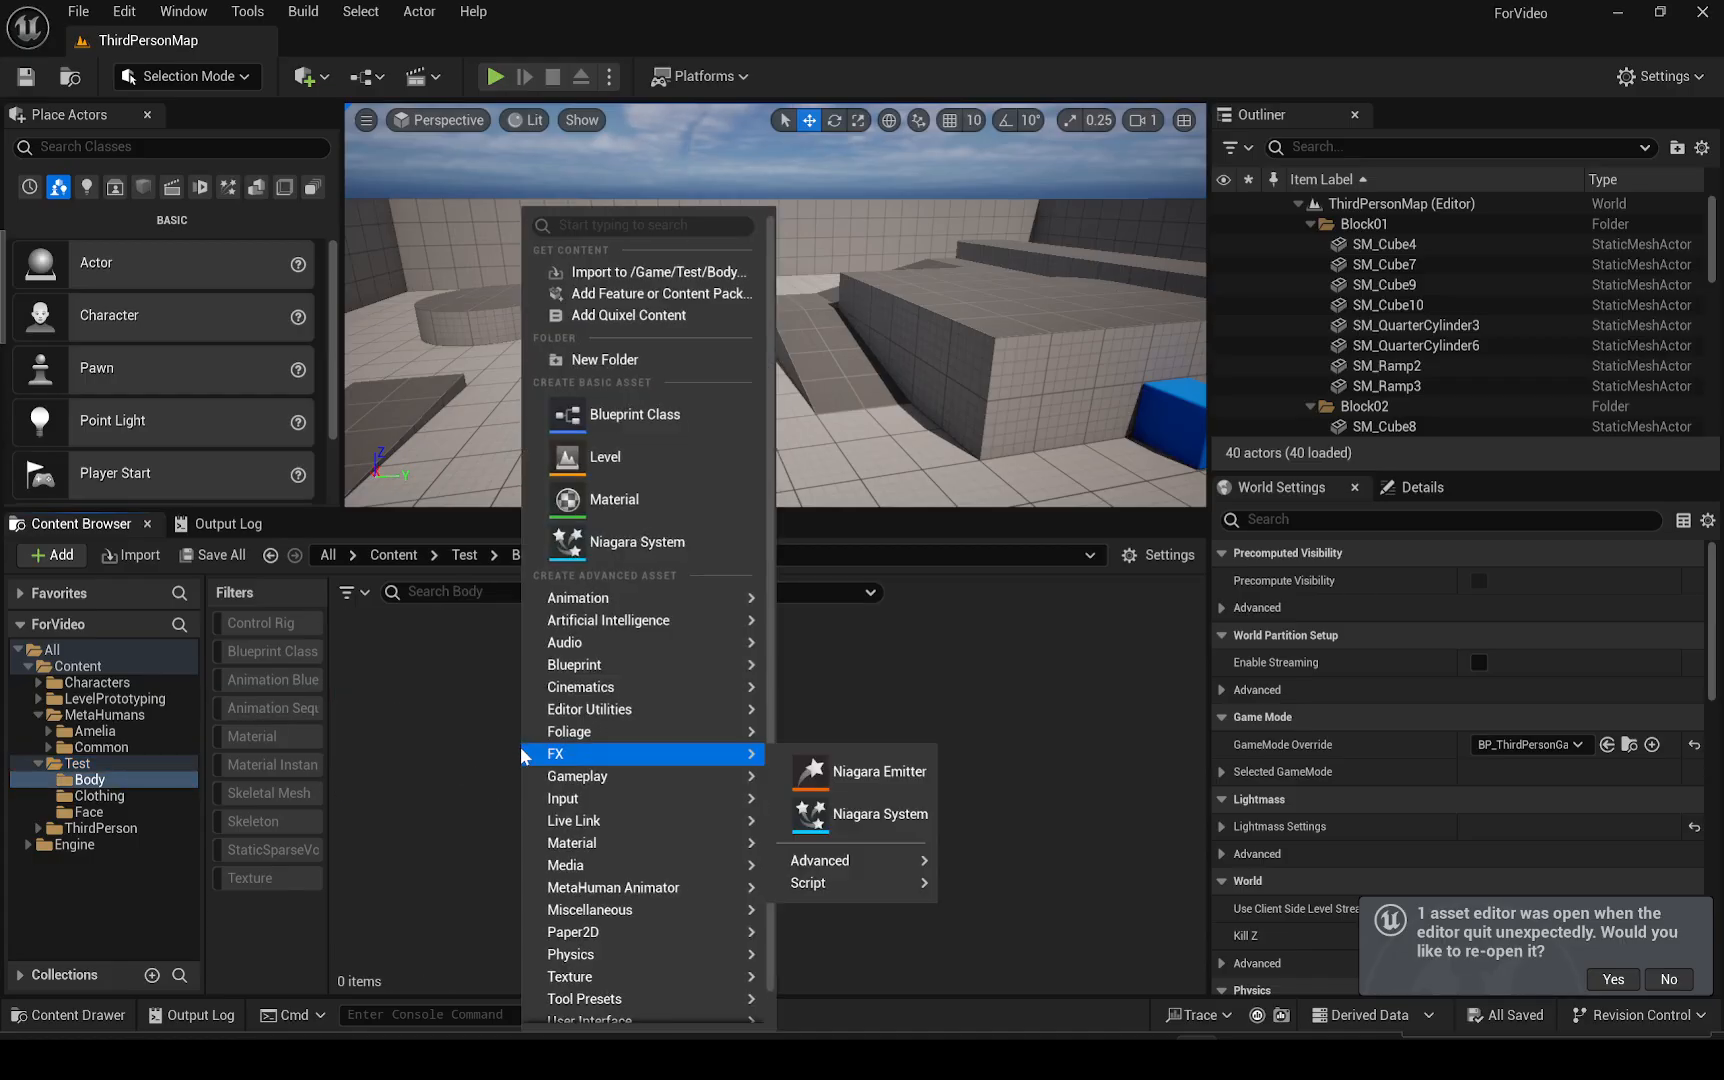
pyautogui.click(606, 284)
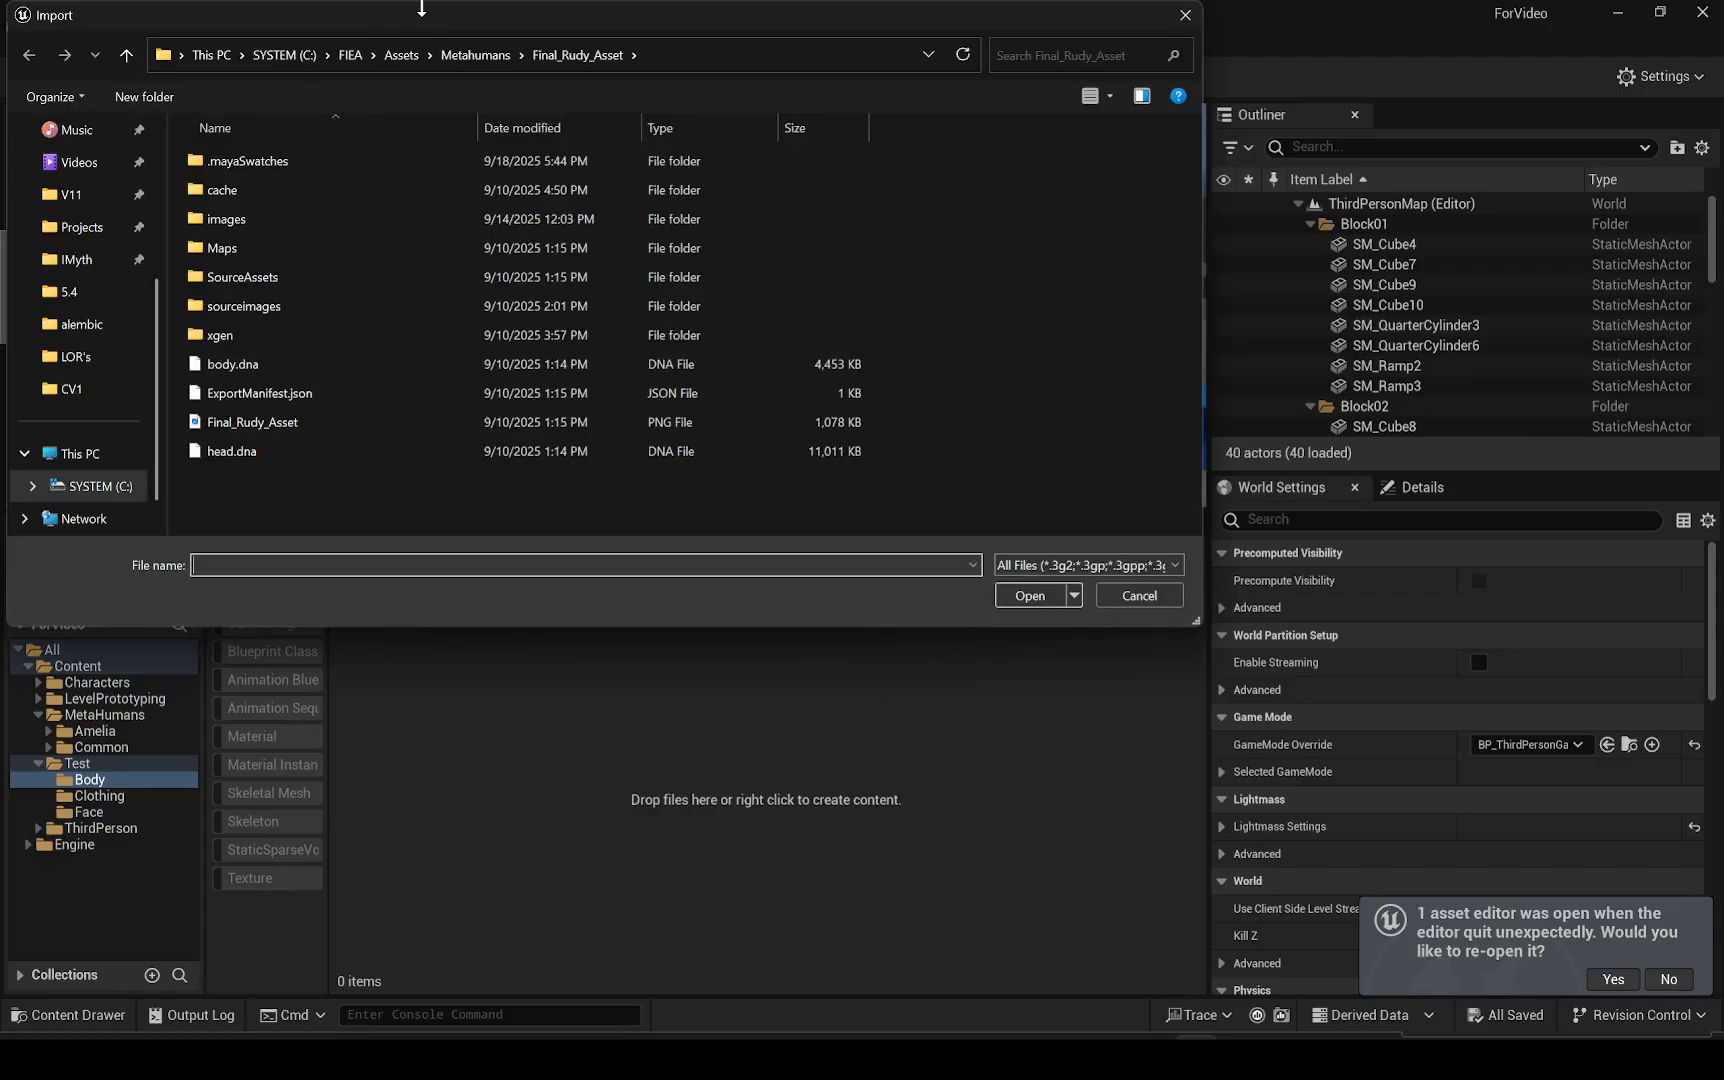
pyautogui.moveTo(421, 8); pyautogui.dragTo(0, 158)
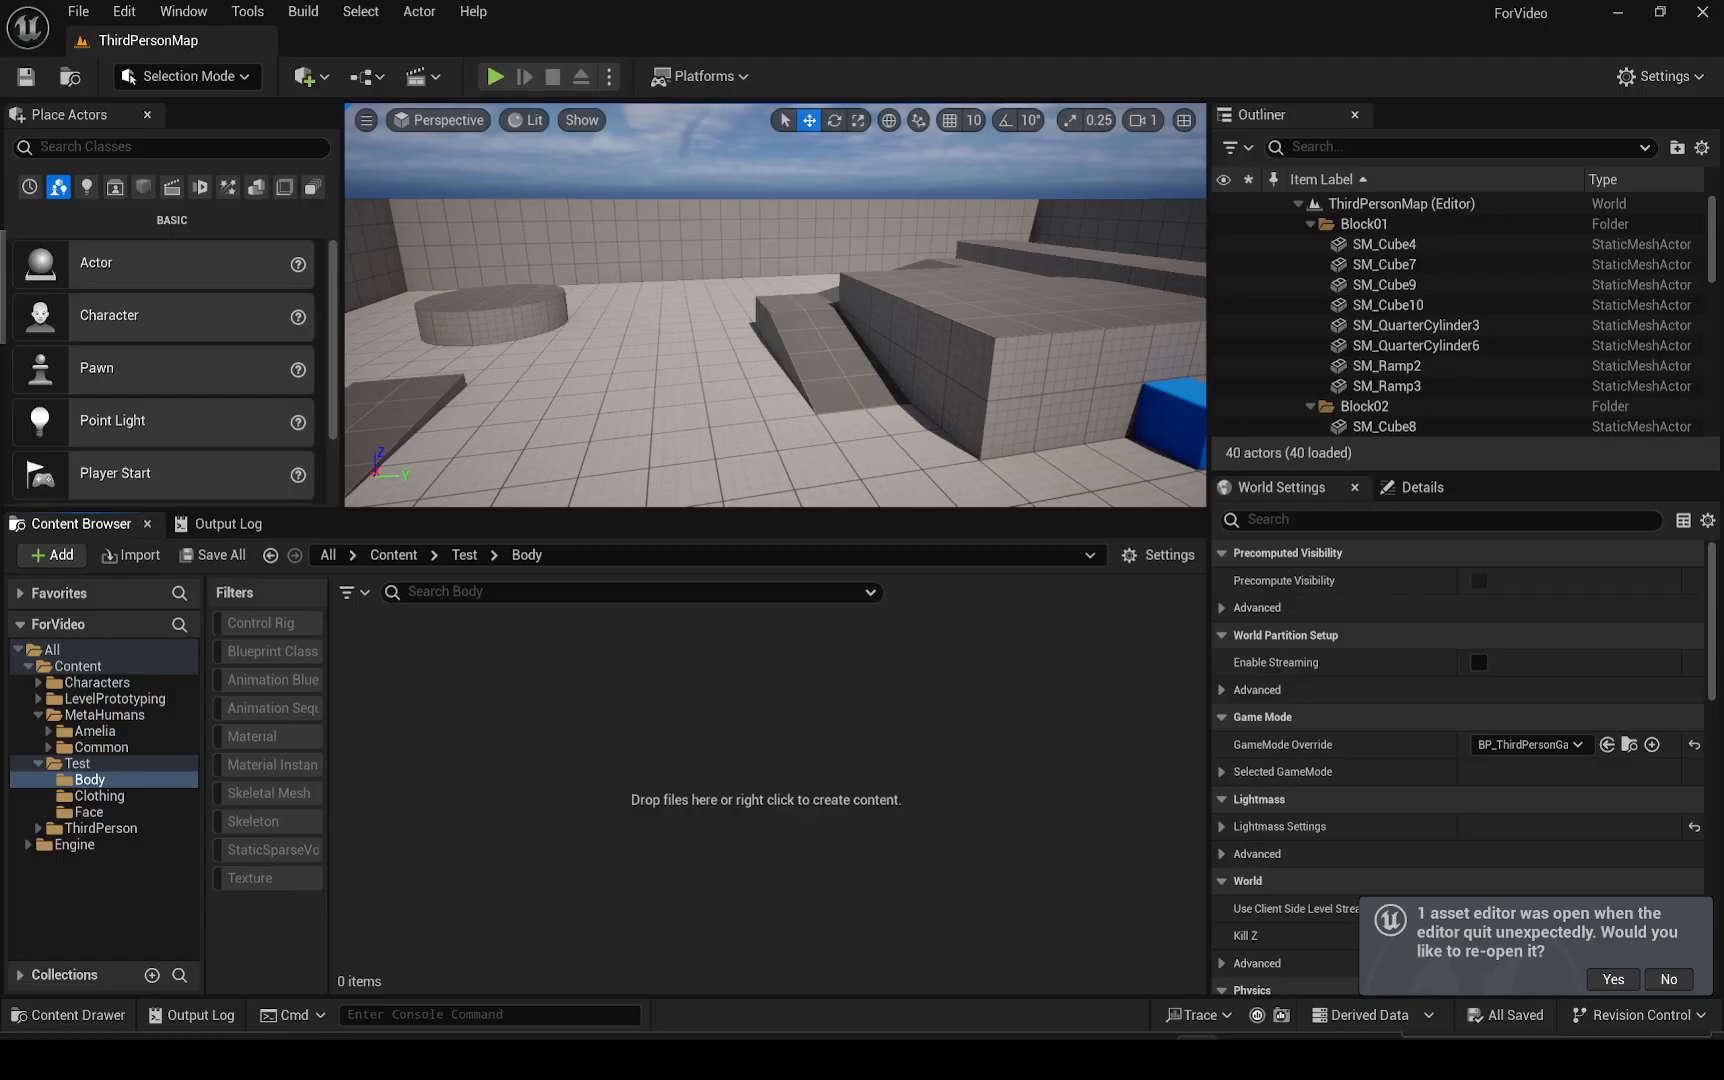
pyautogui.moveTo(0, 130); pyautogui.dragTo(739, 153)
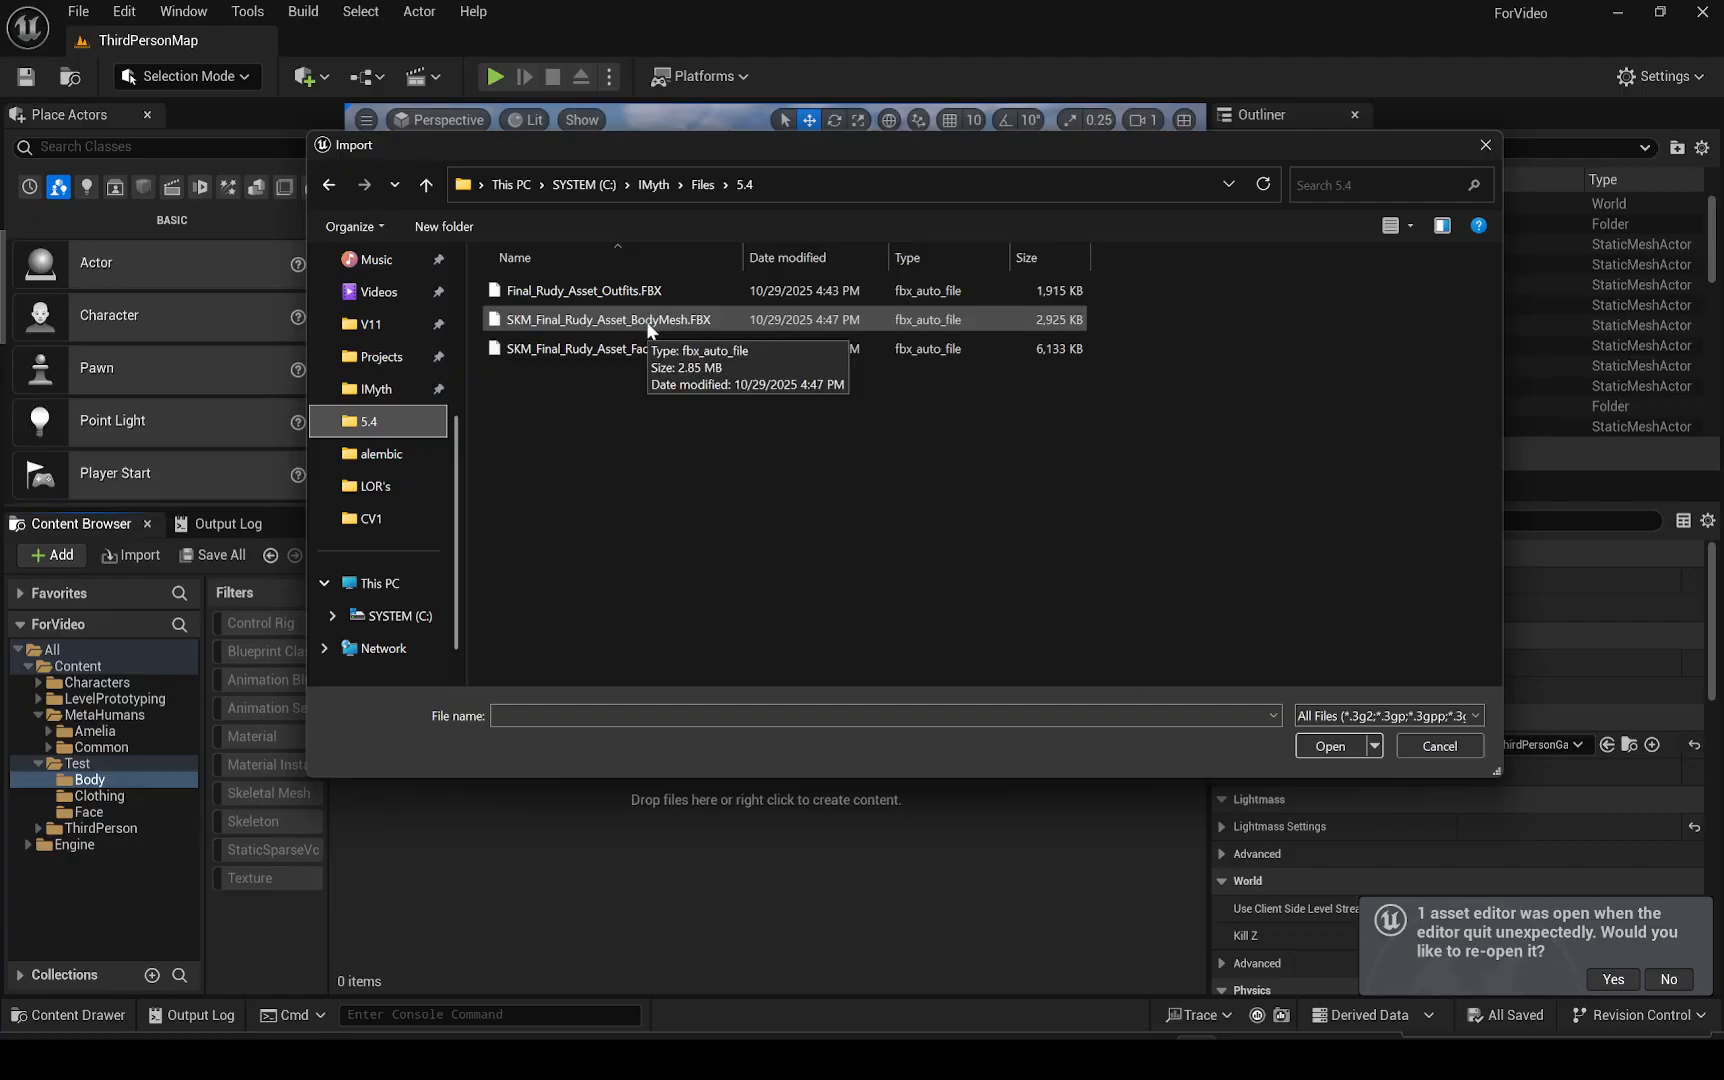
pyautogui.doubleClick(650, 322)
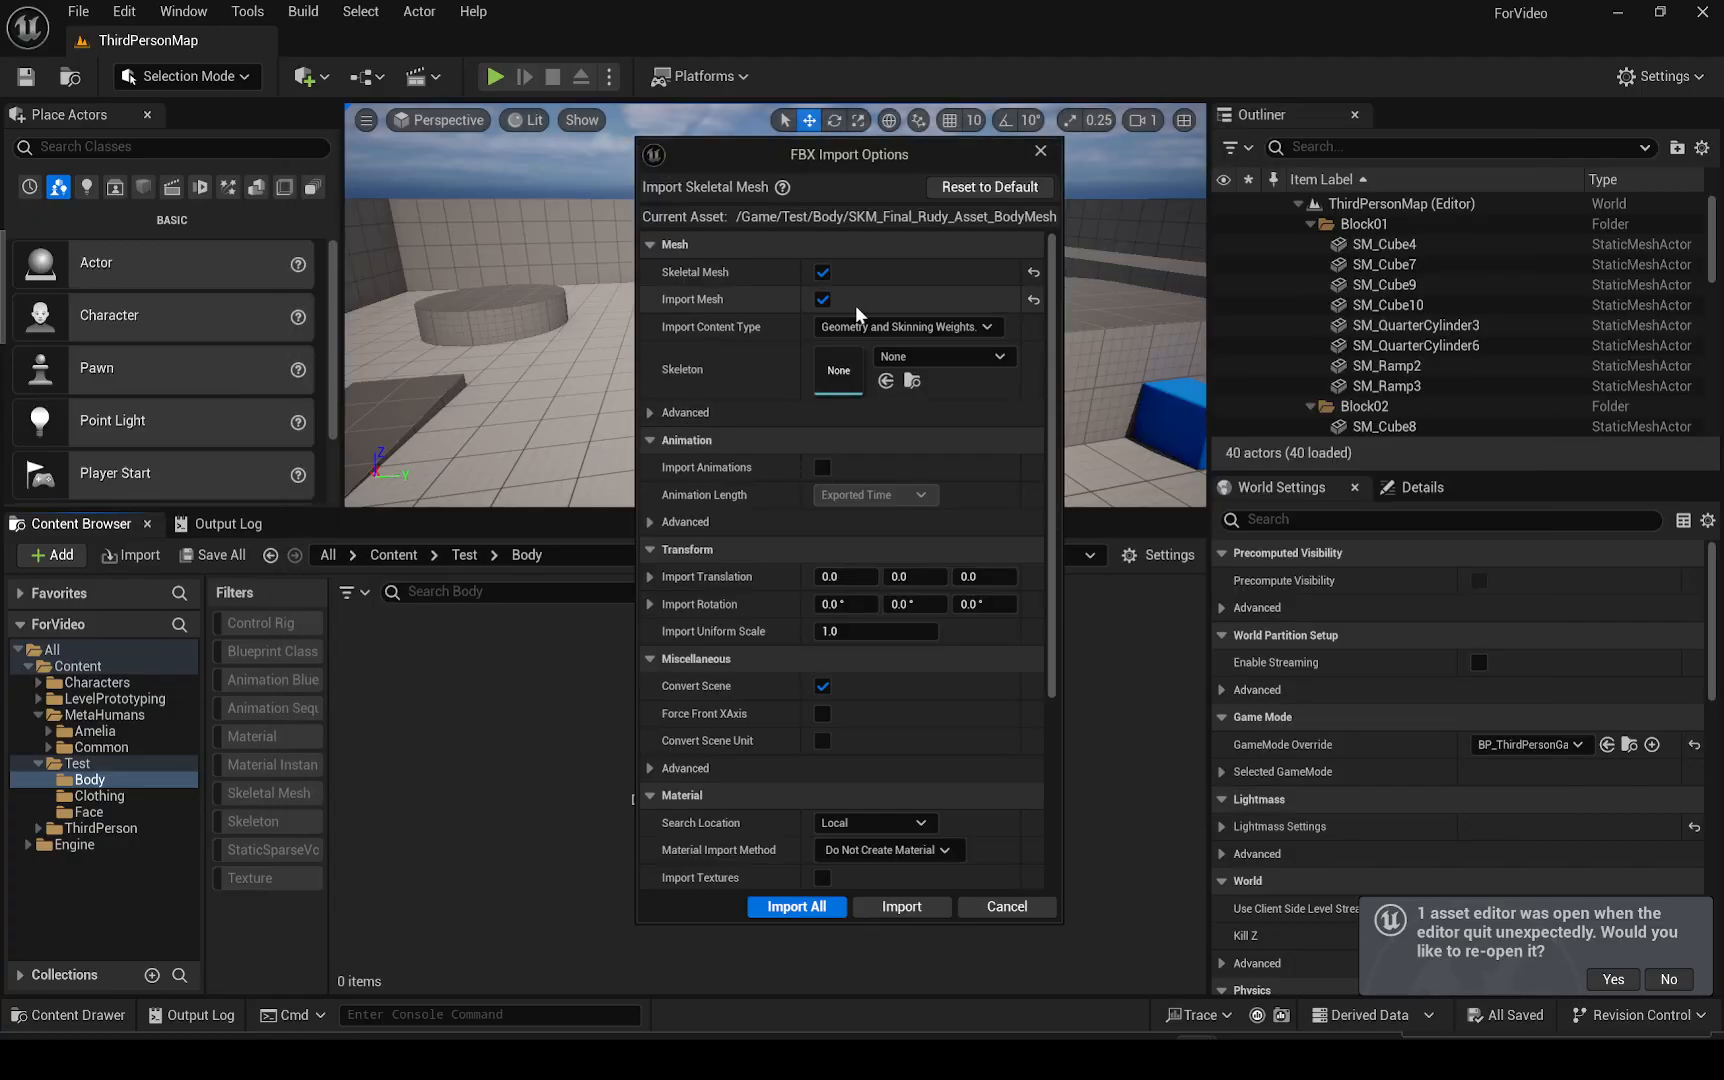
# Import the body mesh with the default FBX import options using Import All, then close the message log
pyautogui.scroll(-2, 866, 766)
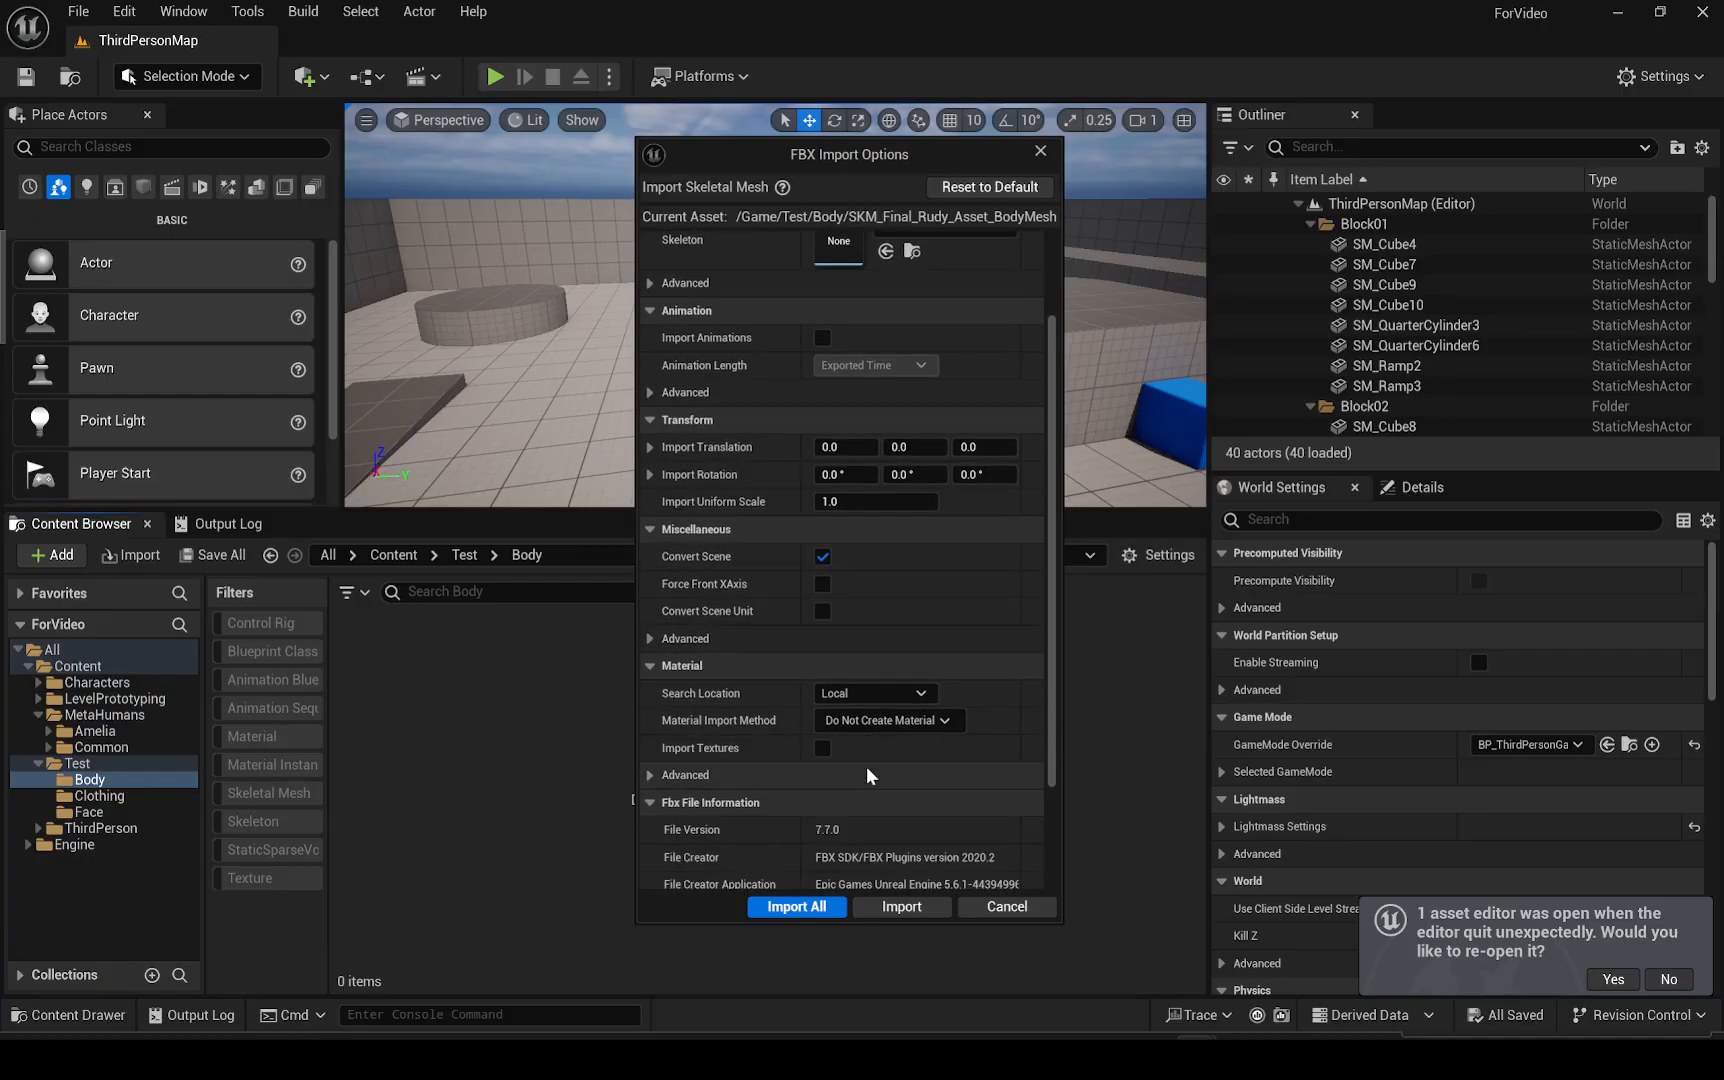
pyautogui.scroll(2, 862, 393)
pyautogui.scroll(-2, 825, 500)
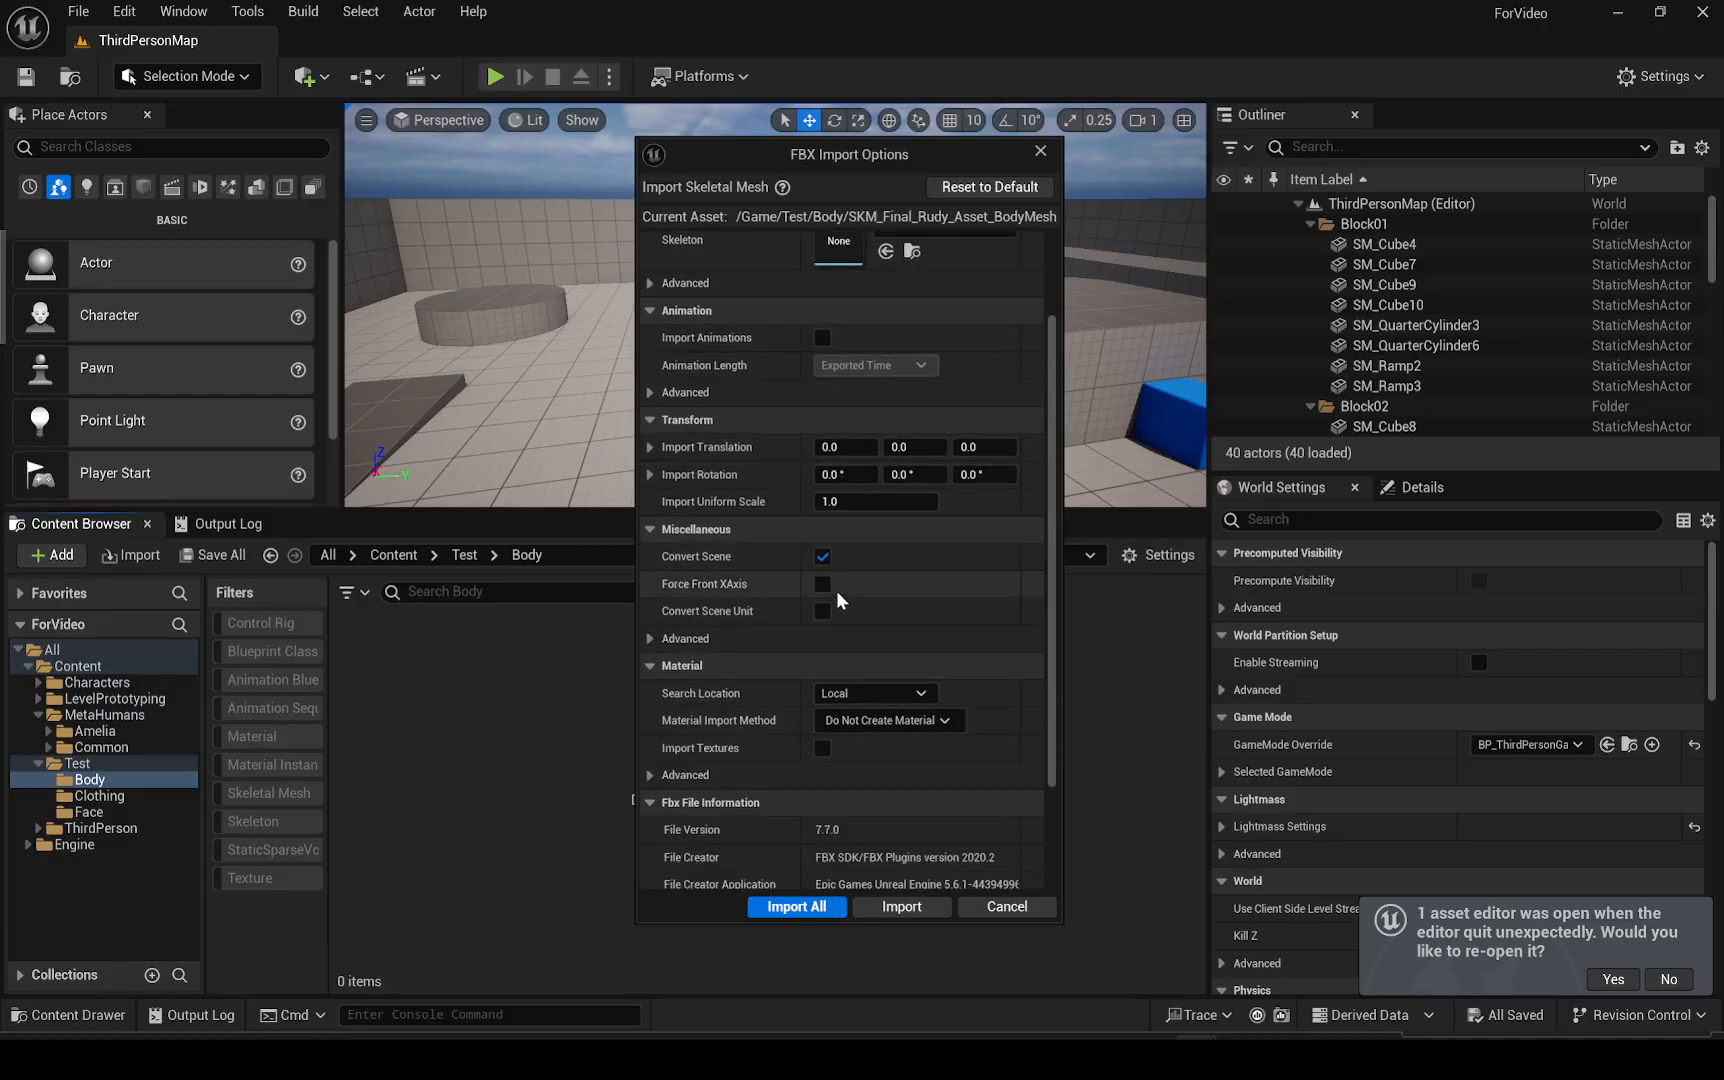
pyautogui.scroll(-3, 850, 700)
pyautogui.click(796, 906)
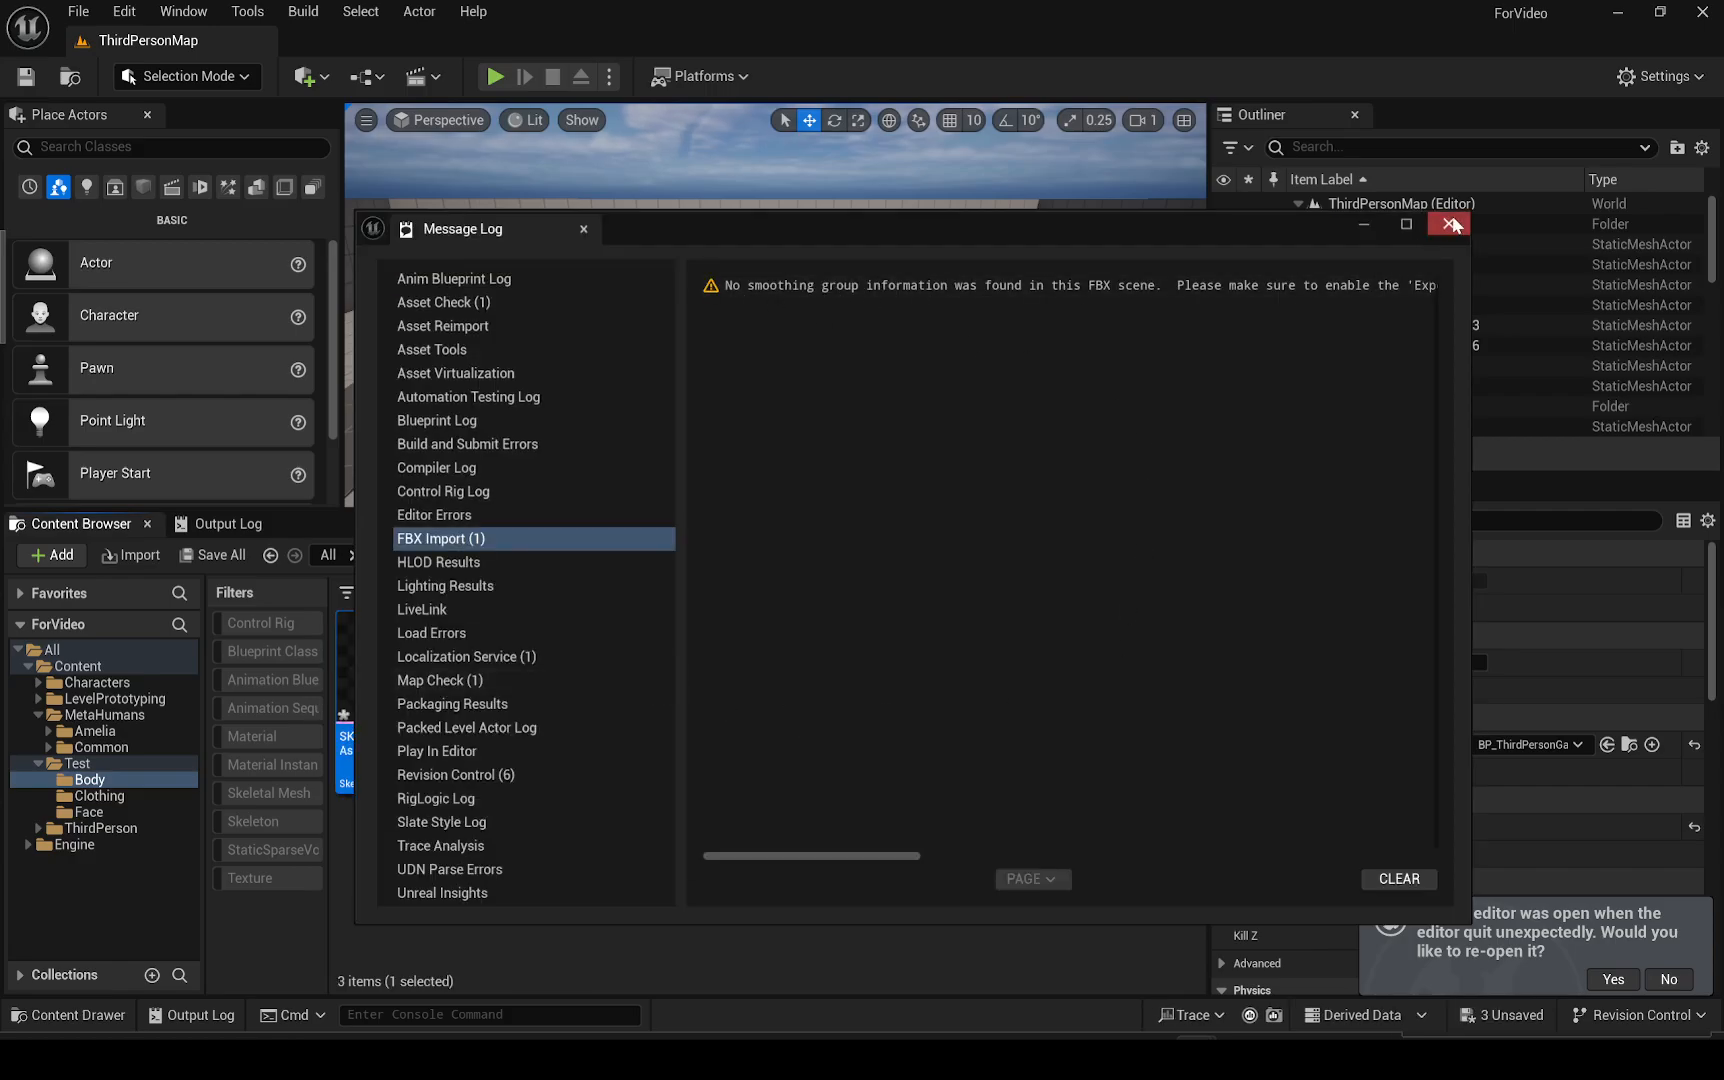
pyautogui.click(1450, 224)
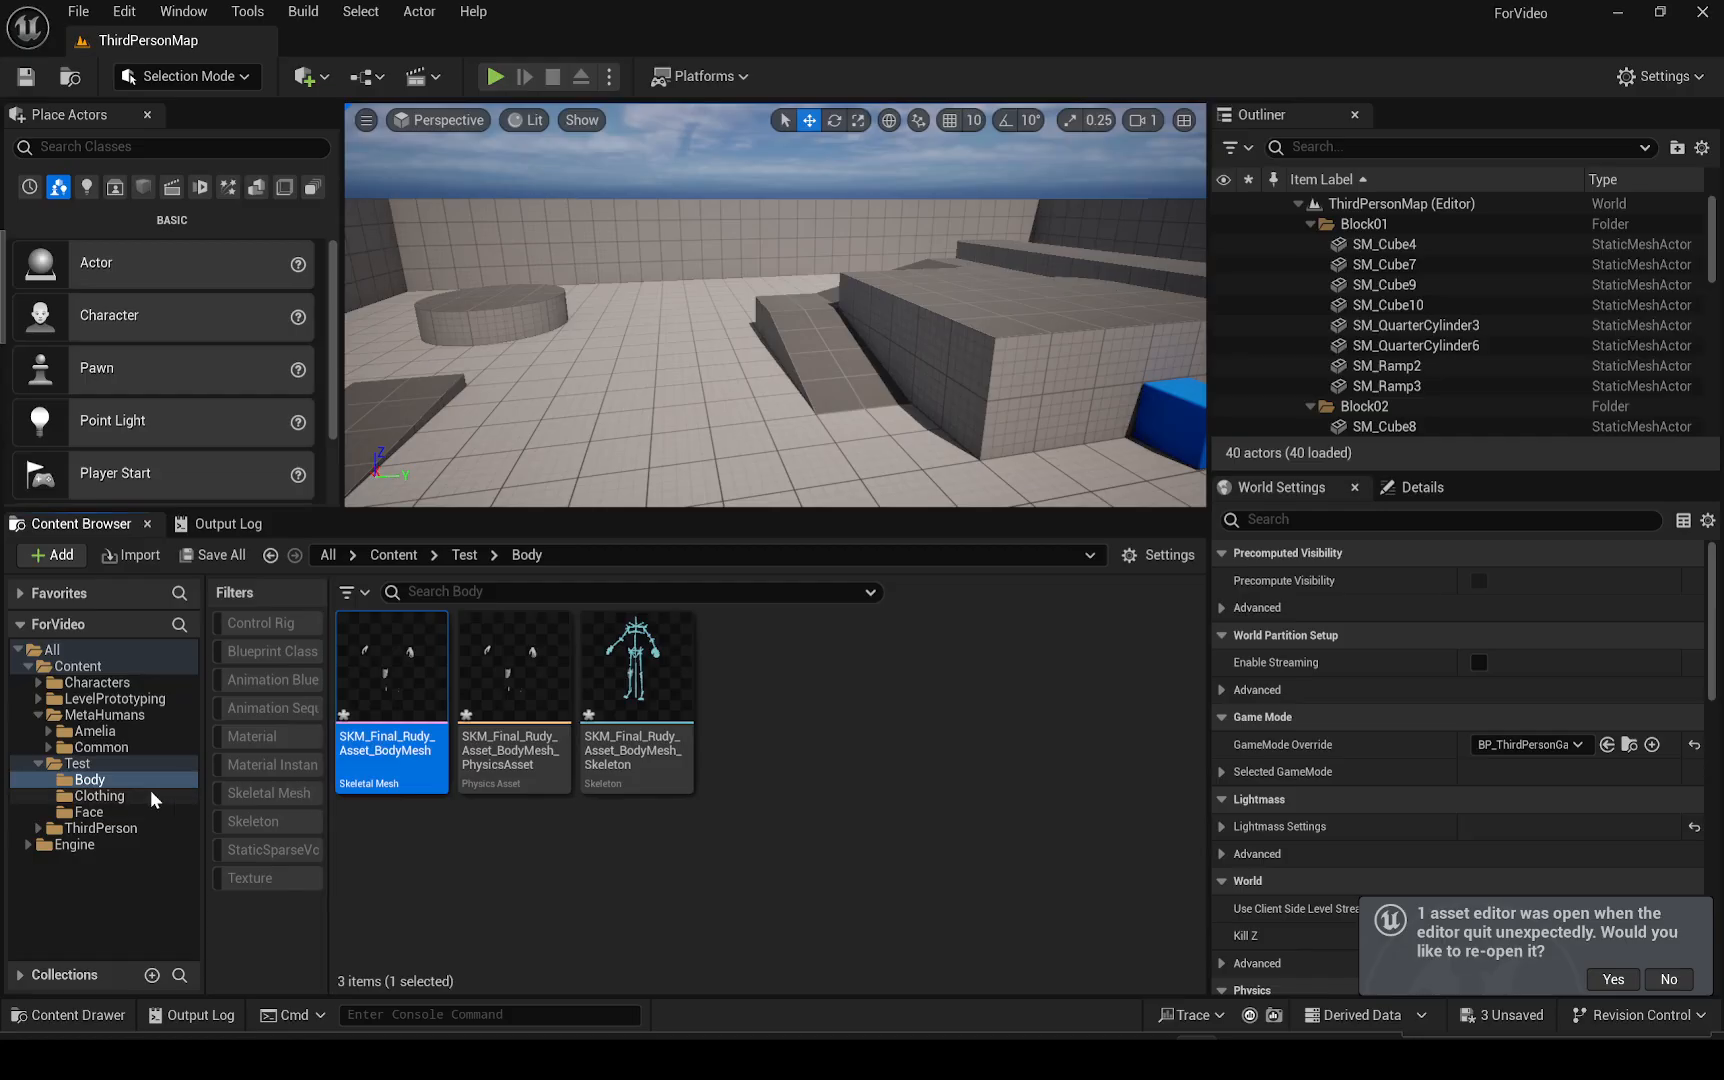
# Import Final_Rudy_Asset_Outfits.FBX into Test > Clothing with the default options using Import All, then close the message log
pyautogui.click(100, 797)
pyautogui.rightClick(419, 731)
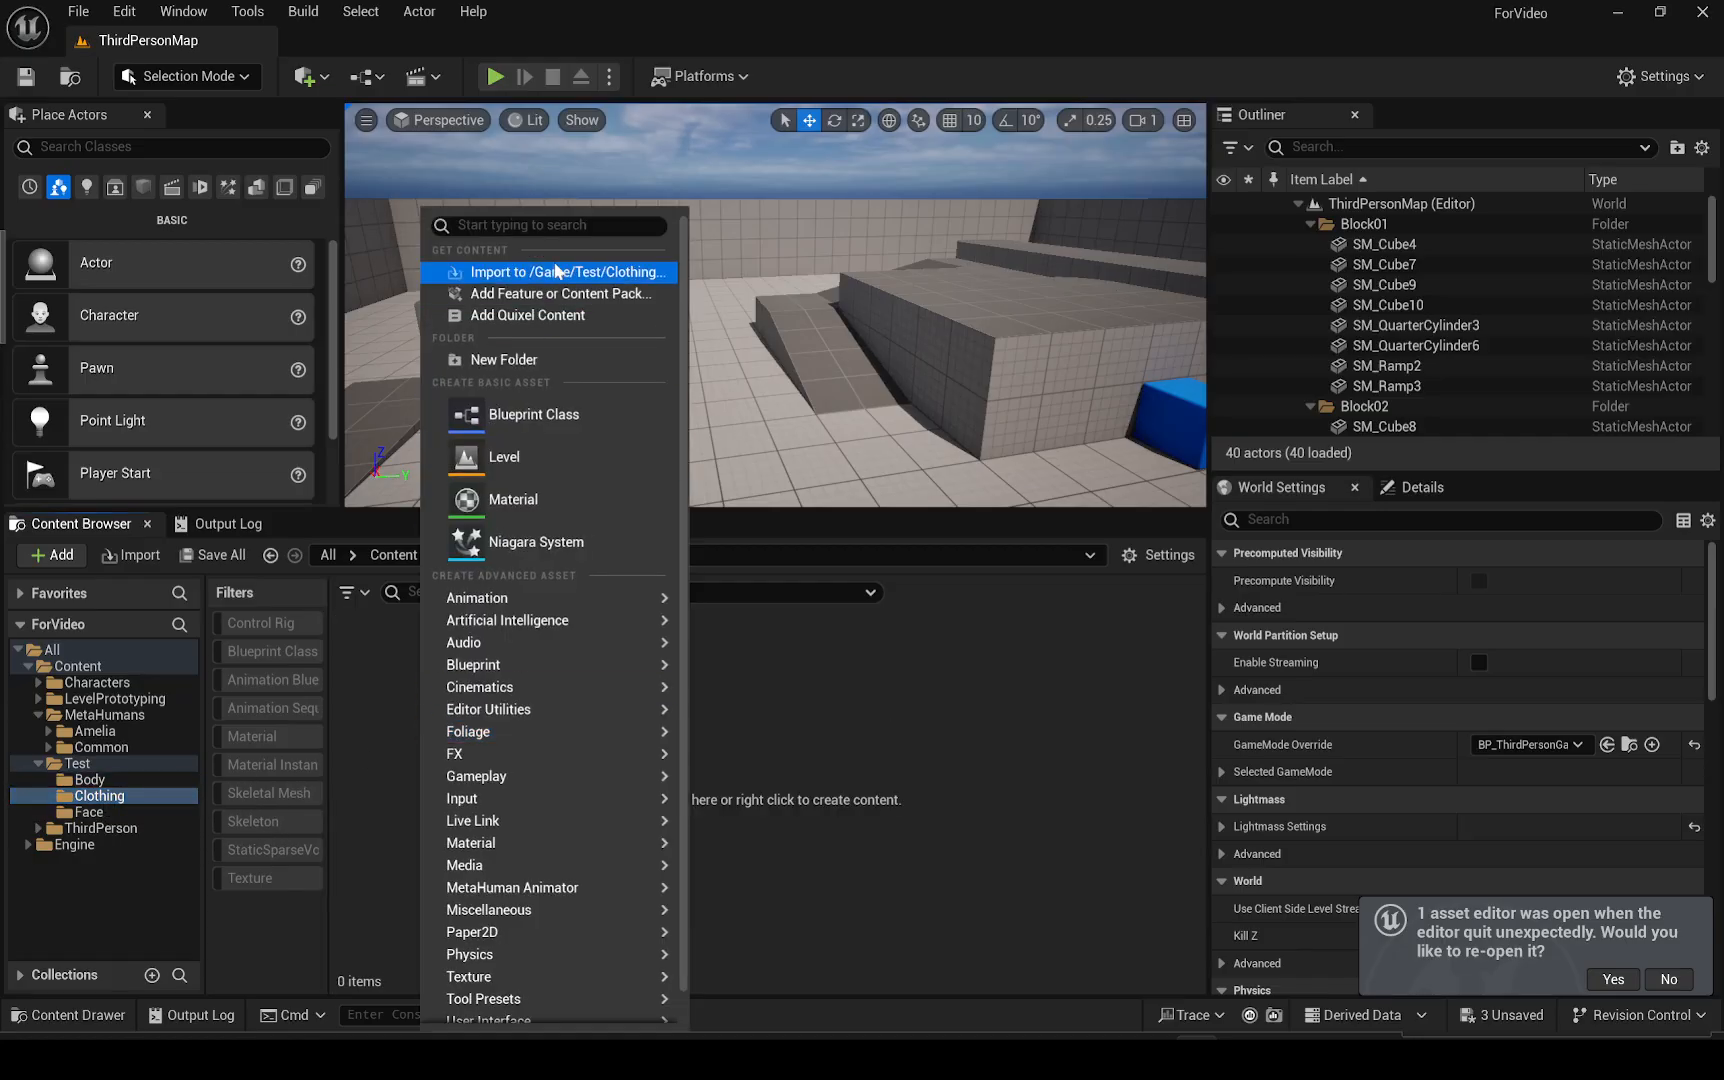
pyautogui.click(540, 287)
pyautogui.click(1264, 758)
pyautogui.rightClick(731, 760)
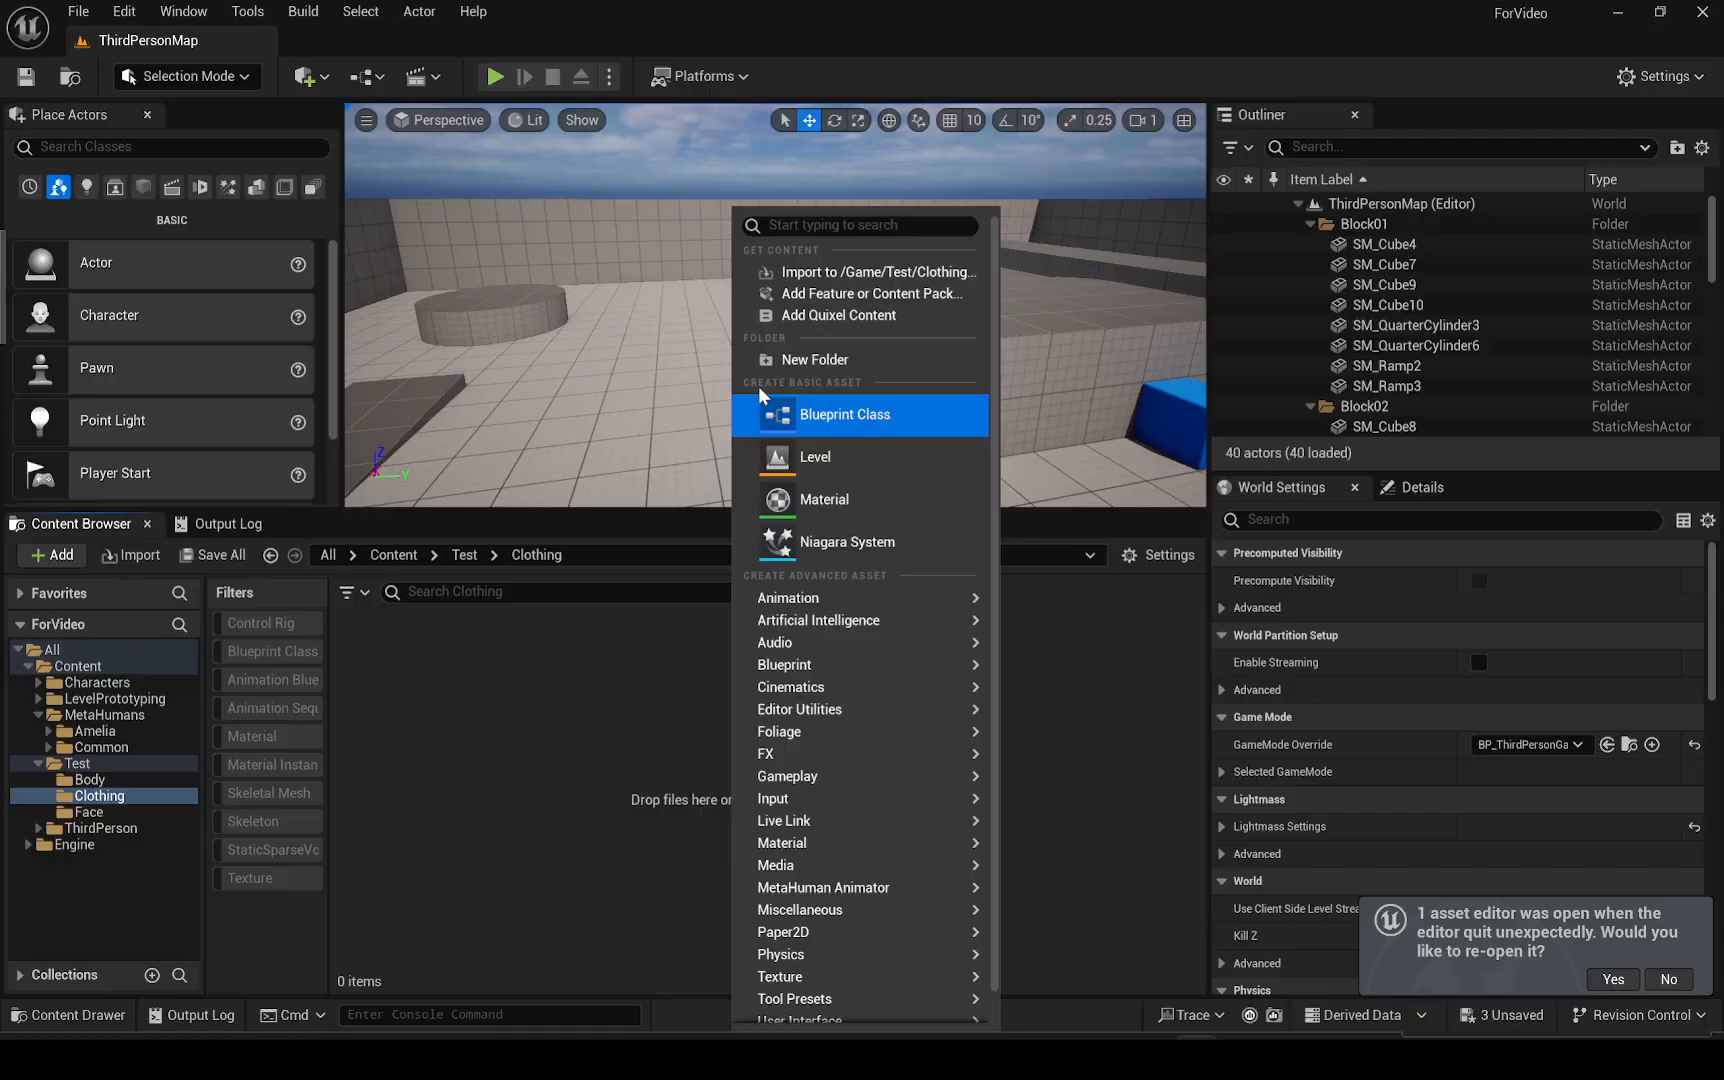
pyautogui.click(805, 277)
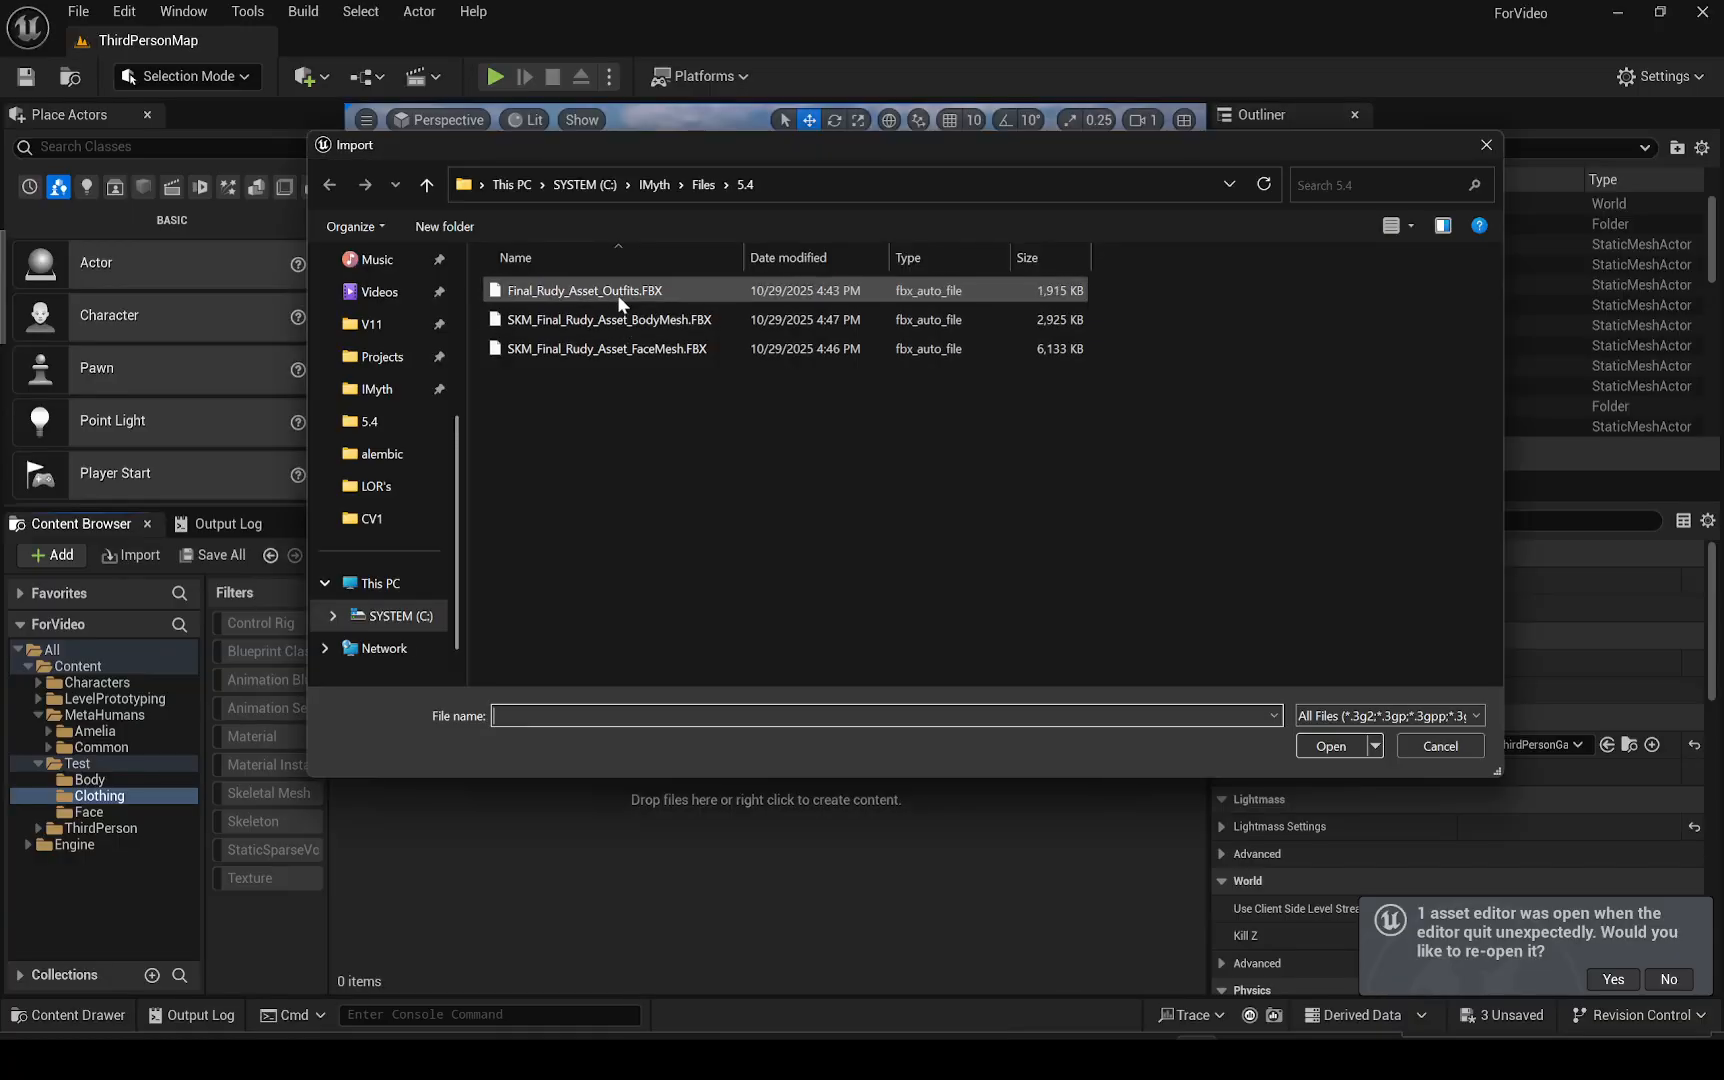
pyautogui.doubleClick(617, 294)
pyautogui.click(844, 915)
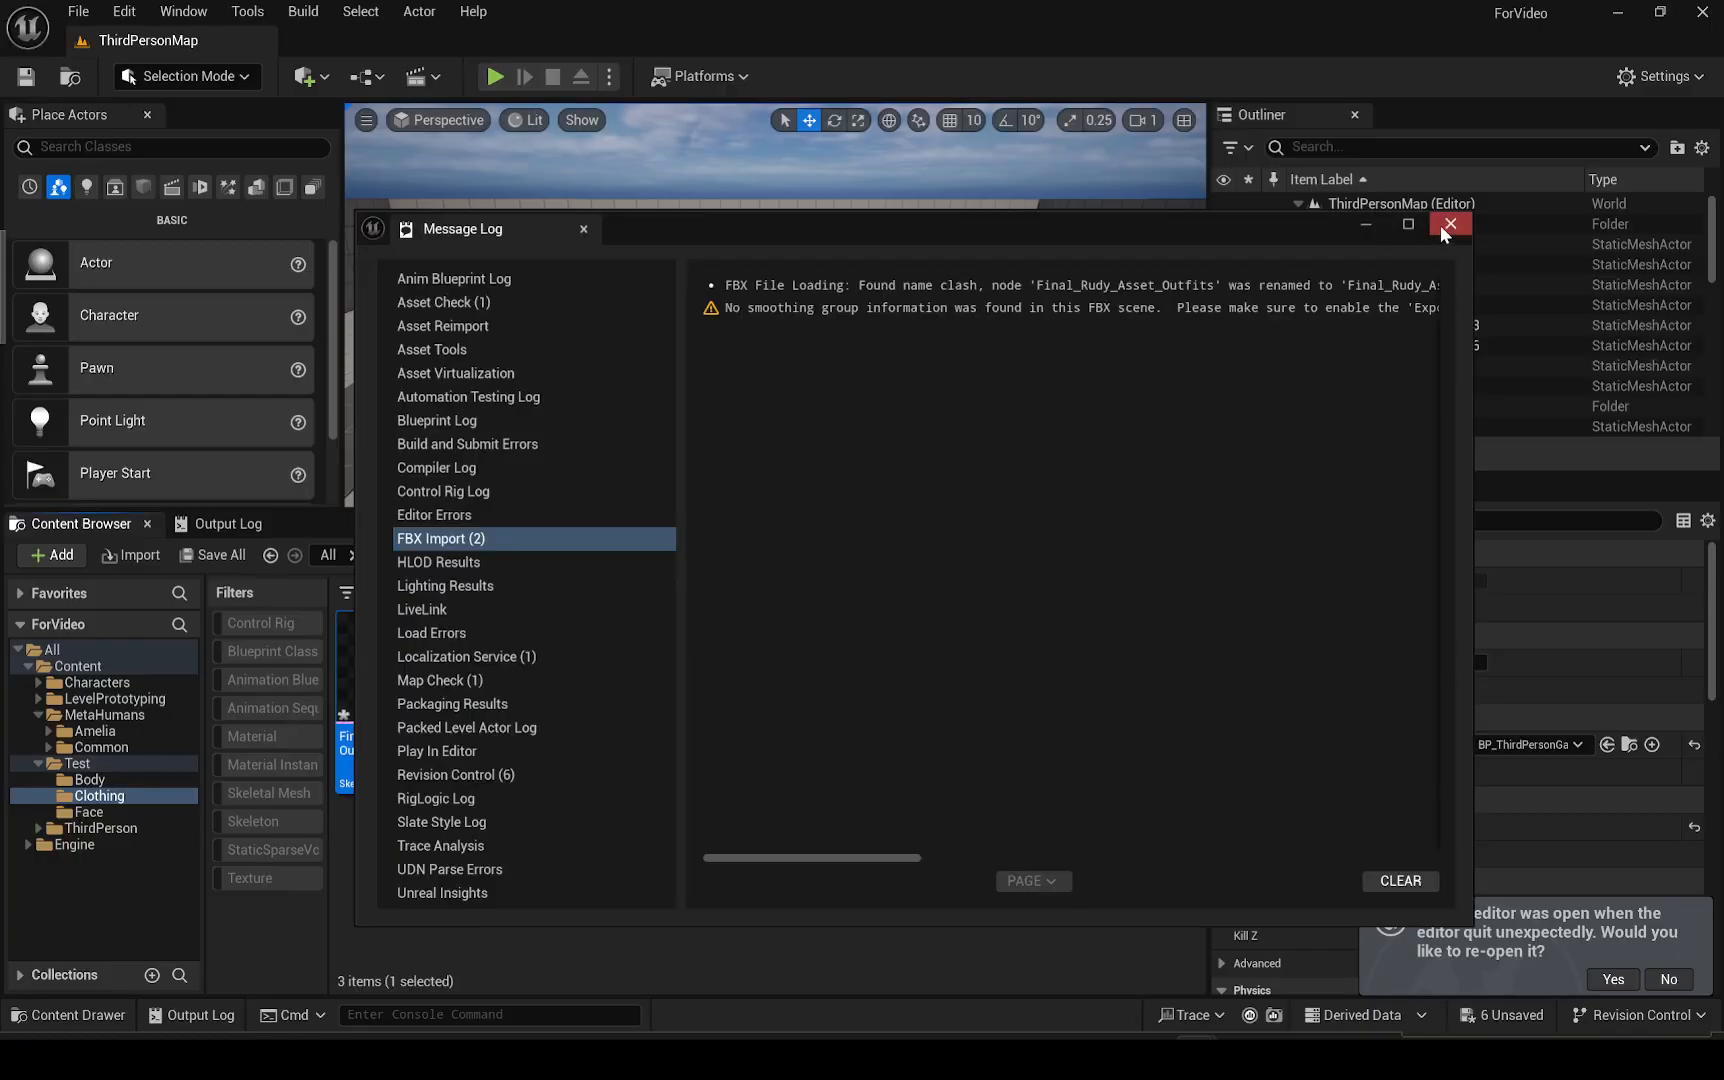
pyautogui.click(1450, 224)
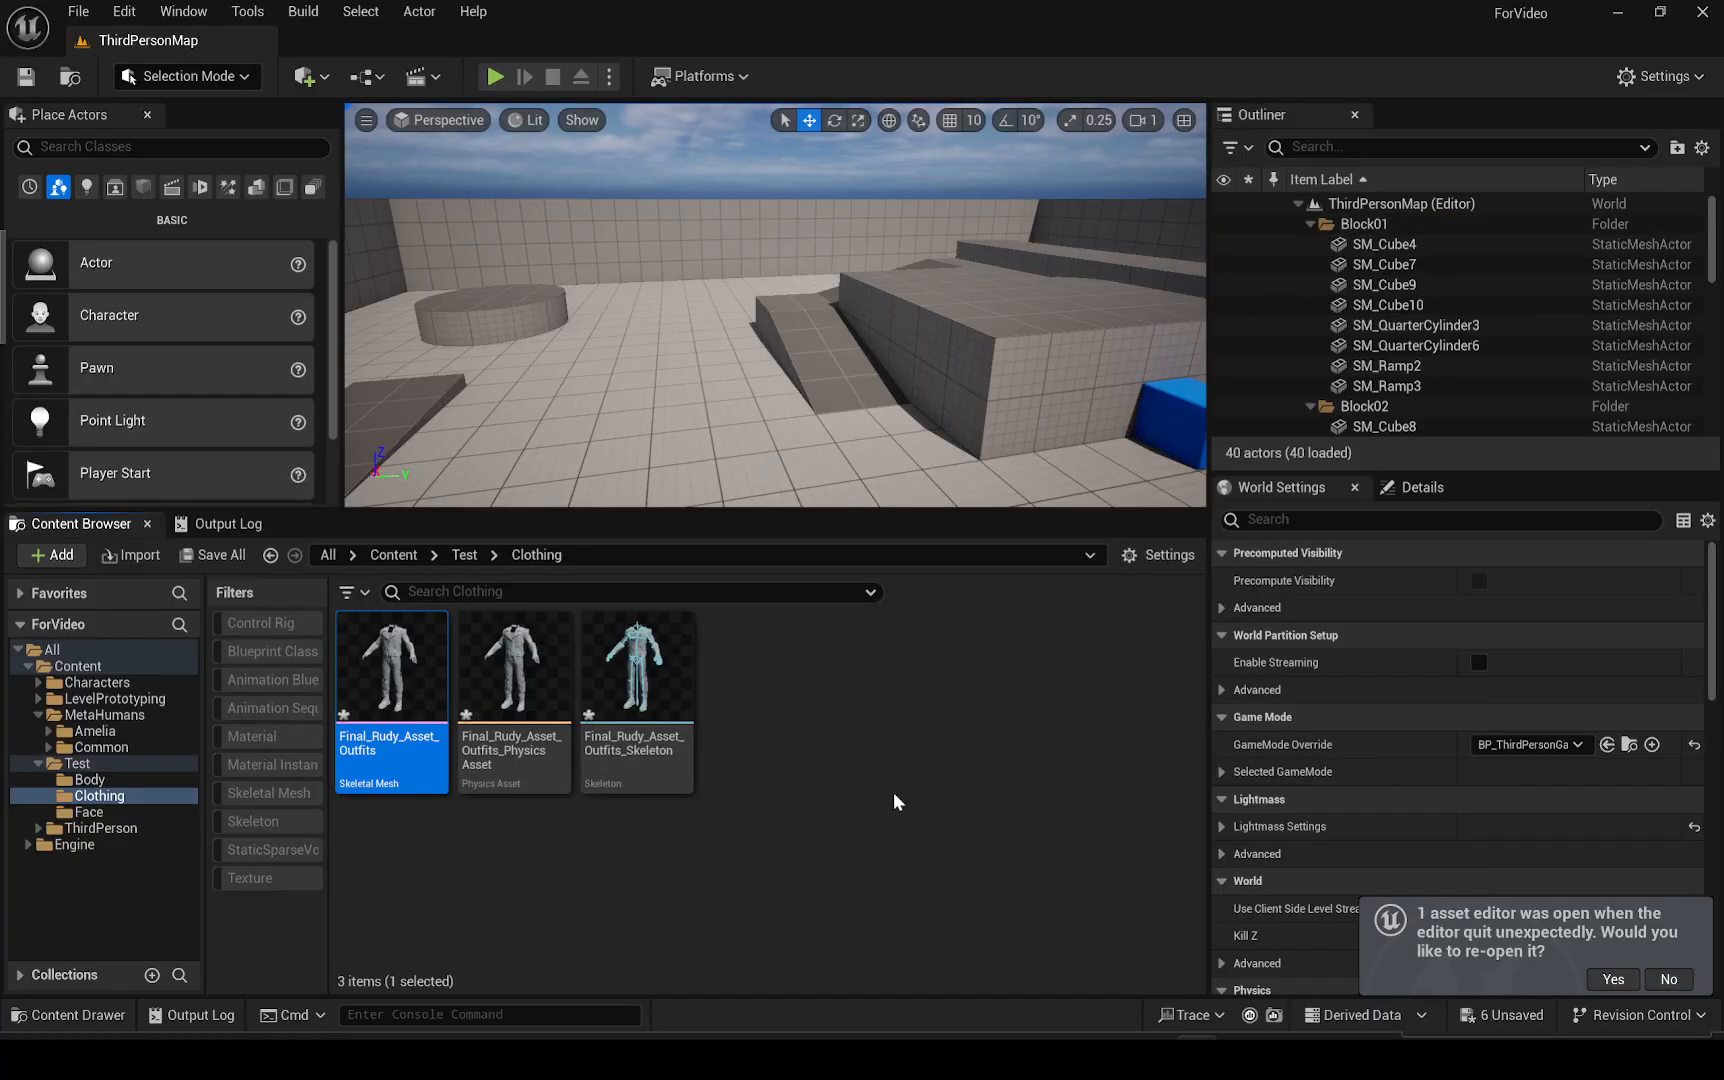
# Start an import into Test > Face and pick SKM_Final_Rudy_Asset_FaceMesh.FBX from the 5.4 folder
pyautogui.click(893, 792)
pyautogui.click(120, 813)
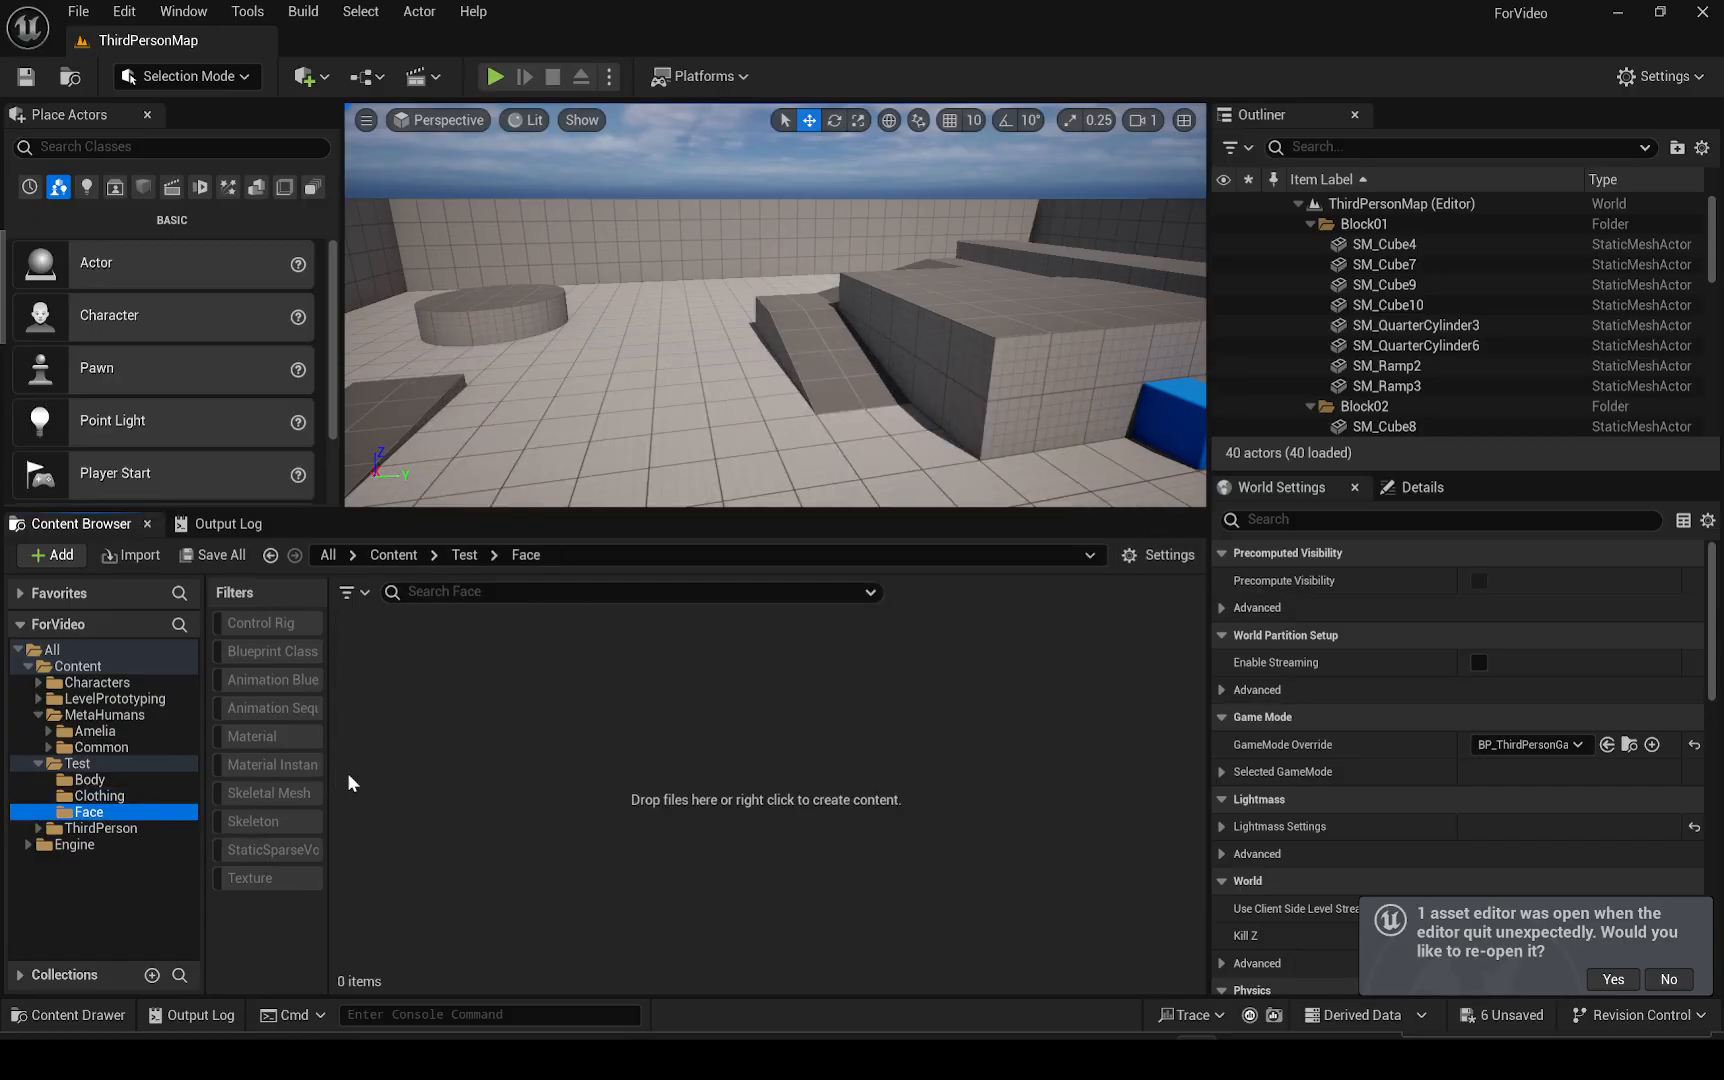
pyautogui.rightClick(505, 790)
pyautogui.click(644, 277)
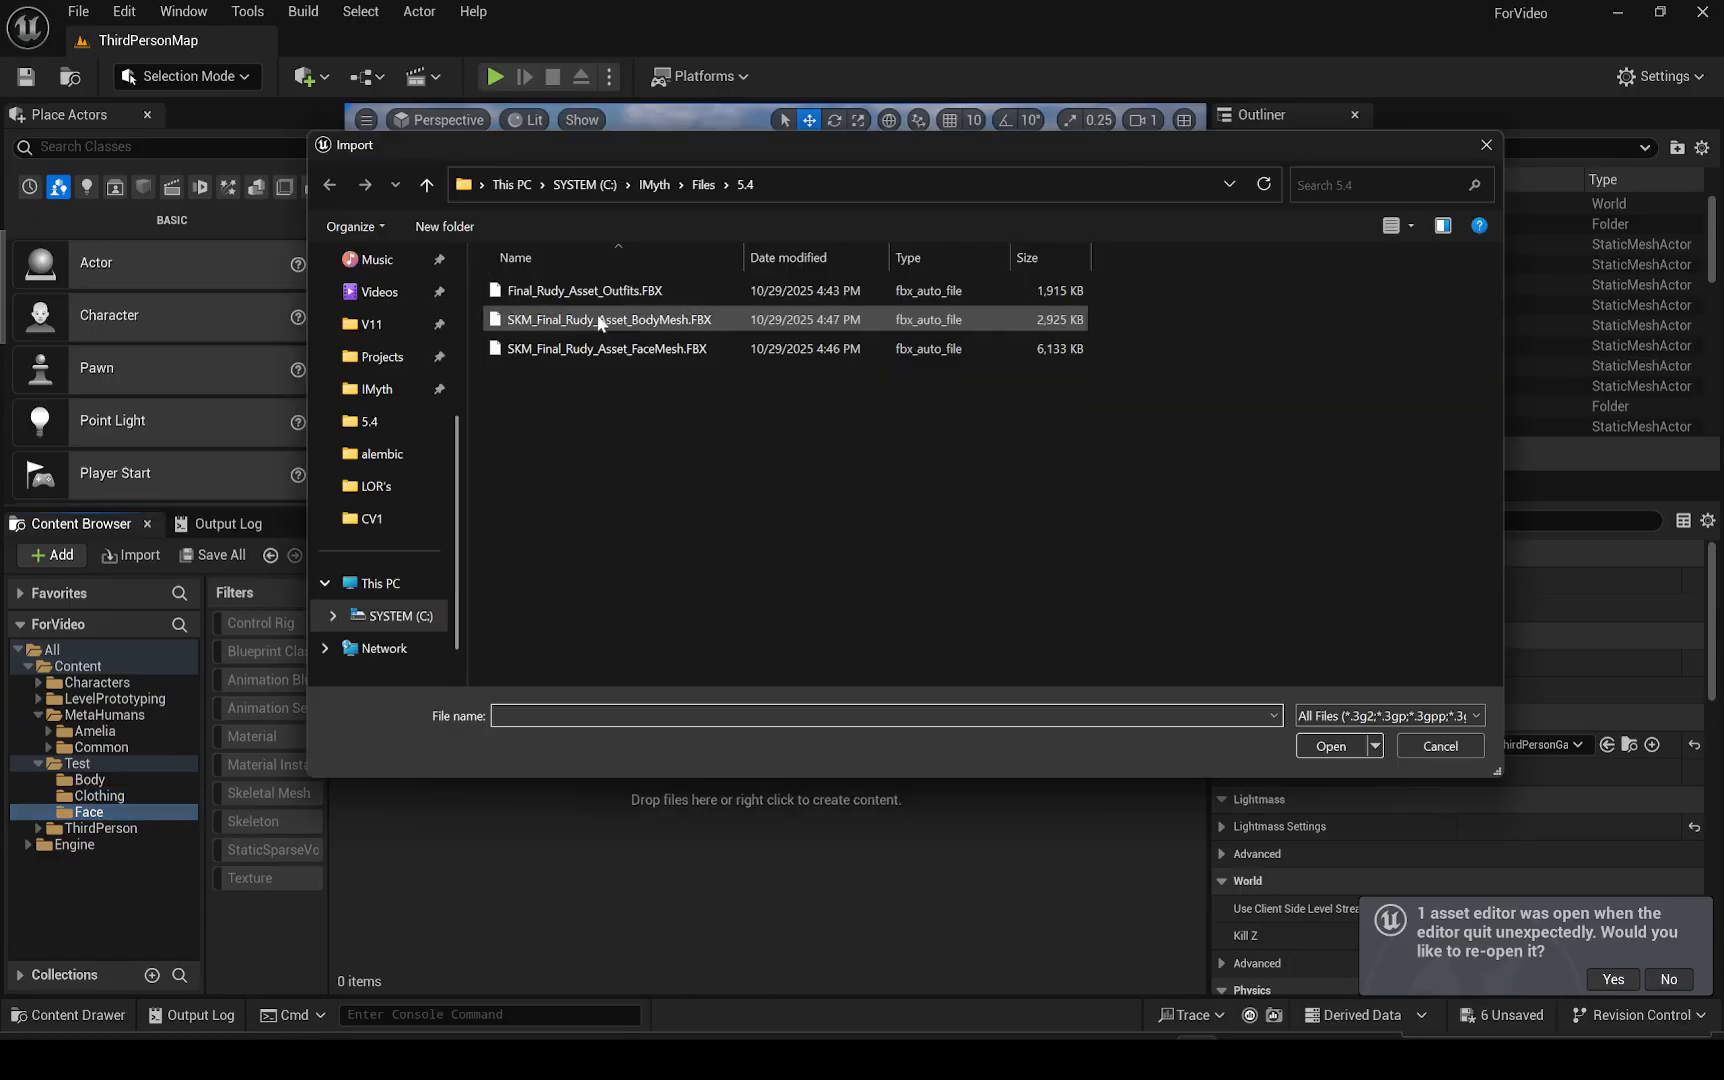
pyautogui.doubleClick(588, 348)
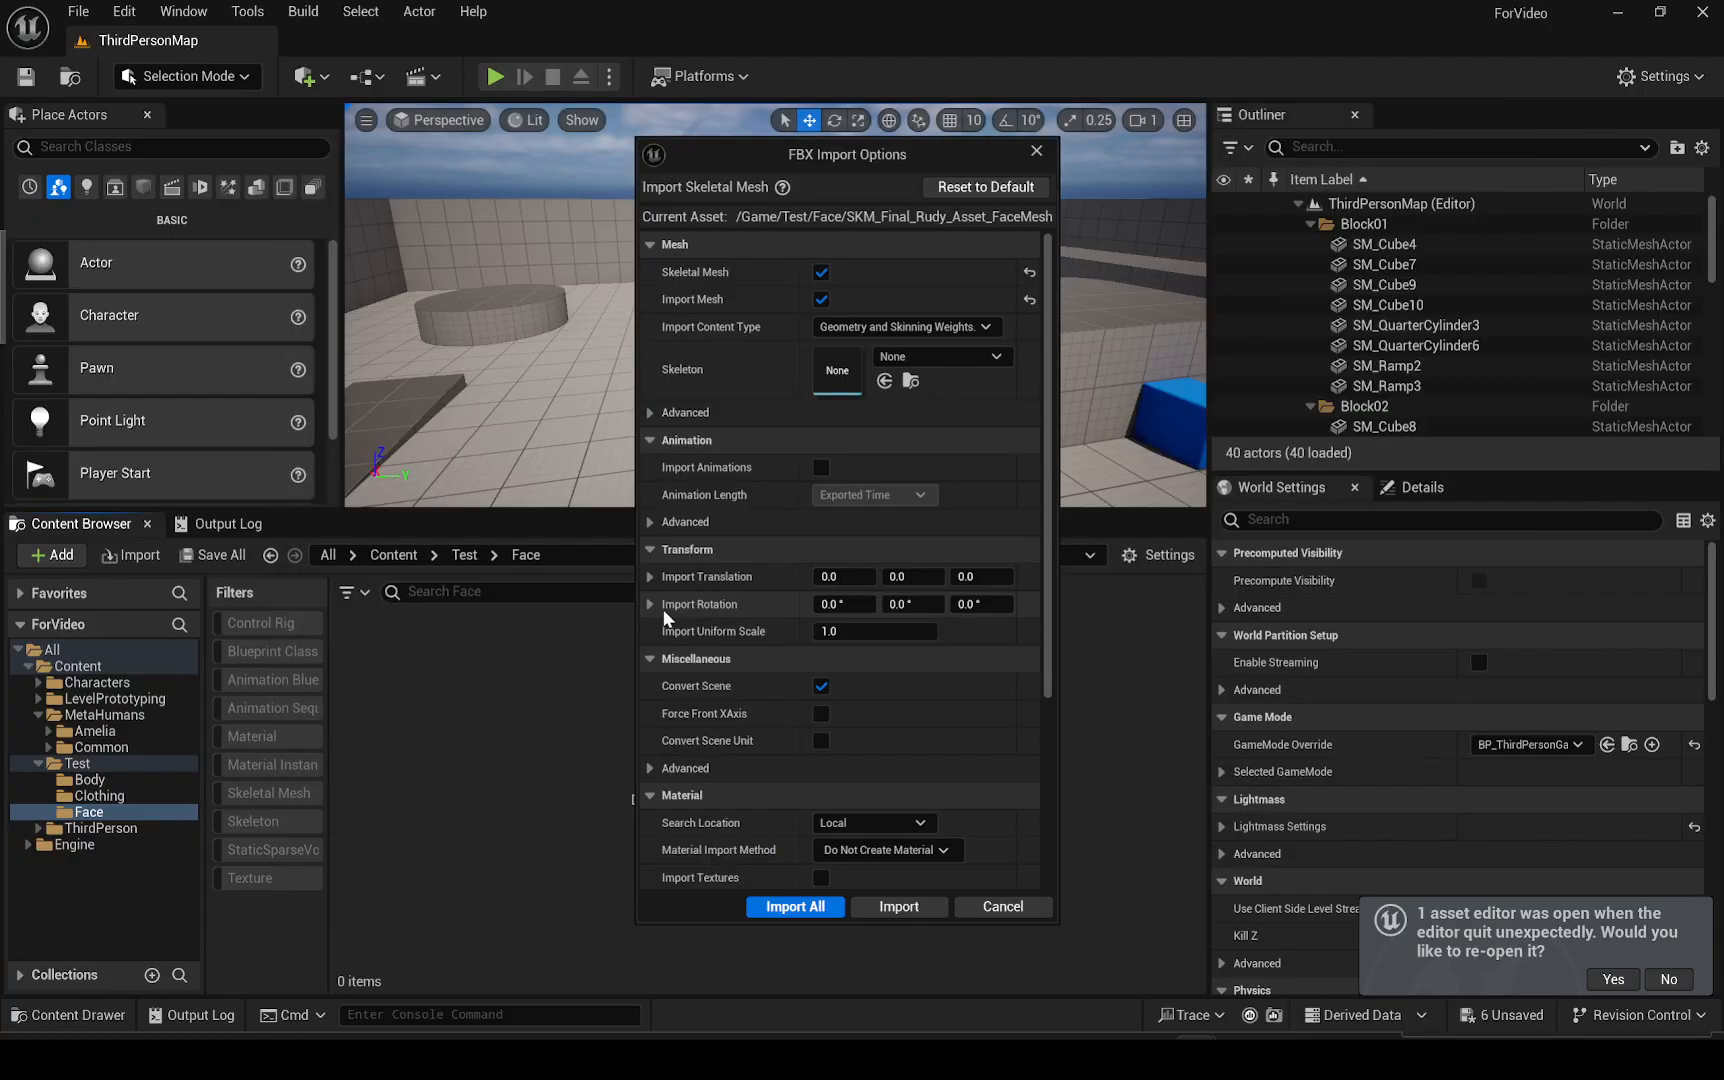
# Set the skeleton to Face_Archetype_Skeleton, import the face mesh with Import All, then close the message log
pyautogui.click(940, 357)
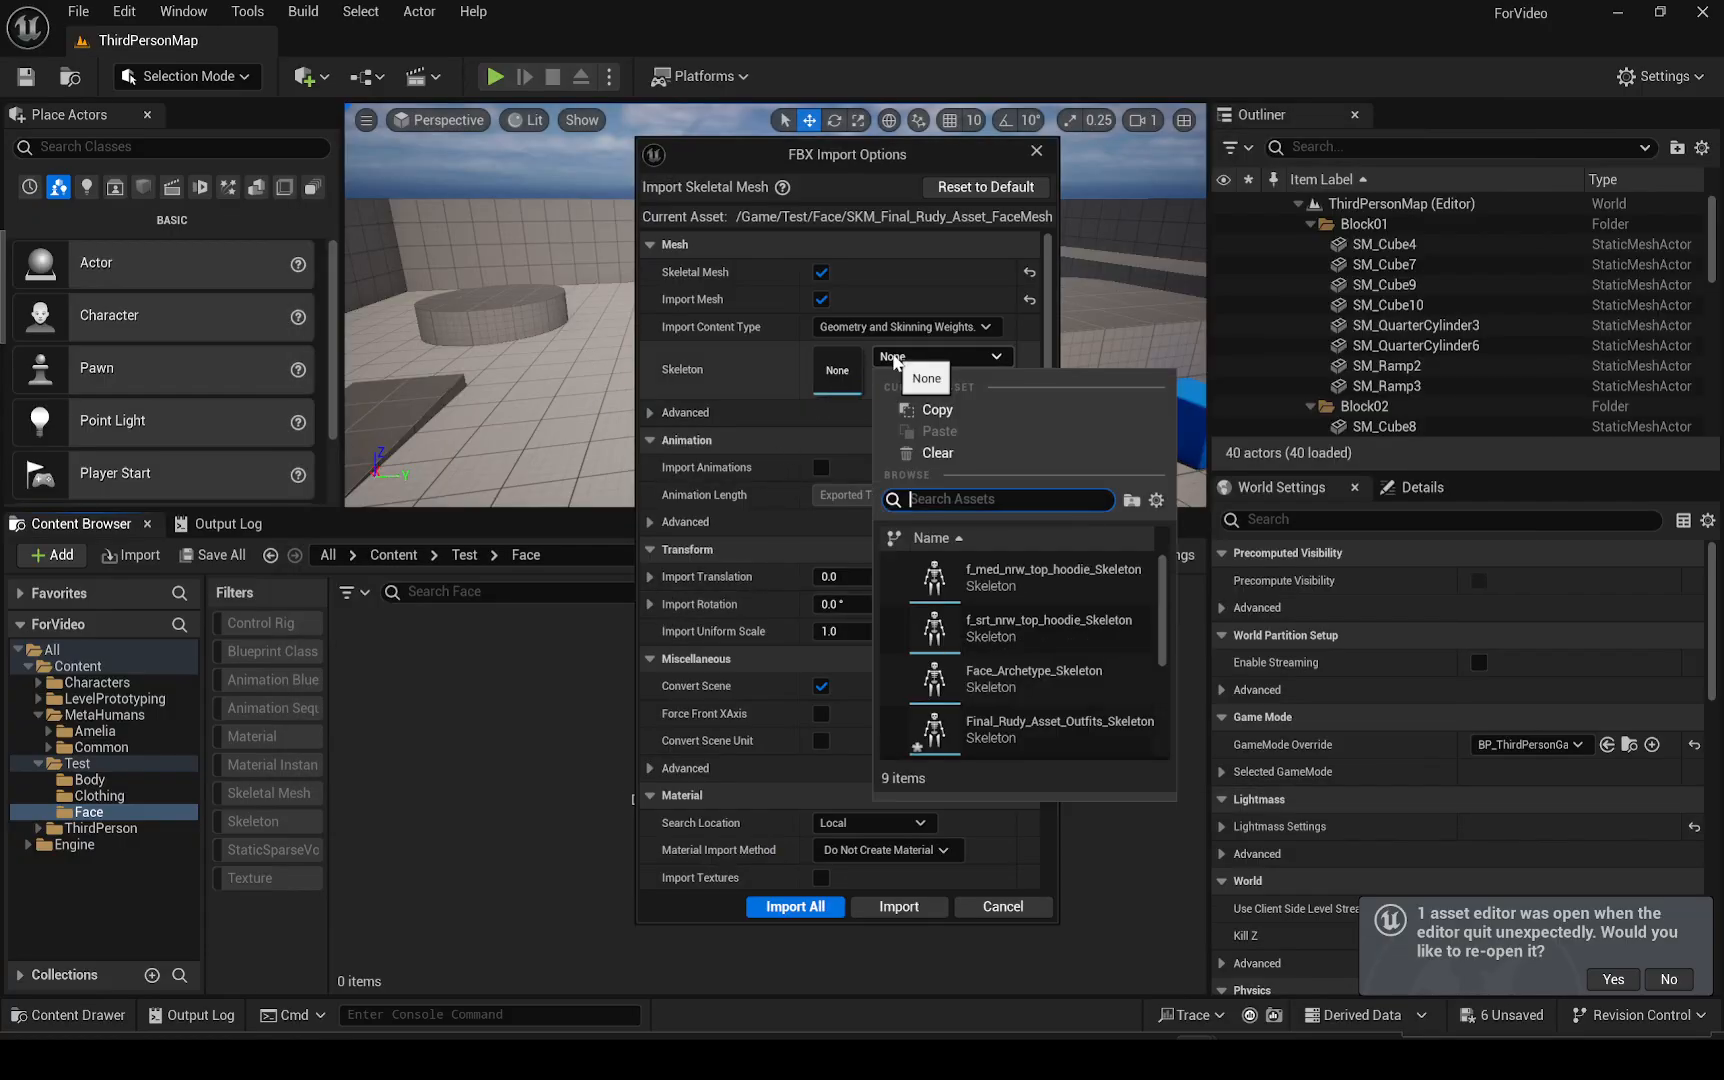
pyautogui.click(993, 679)
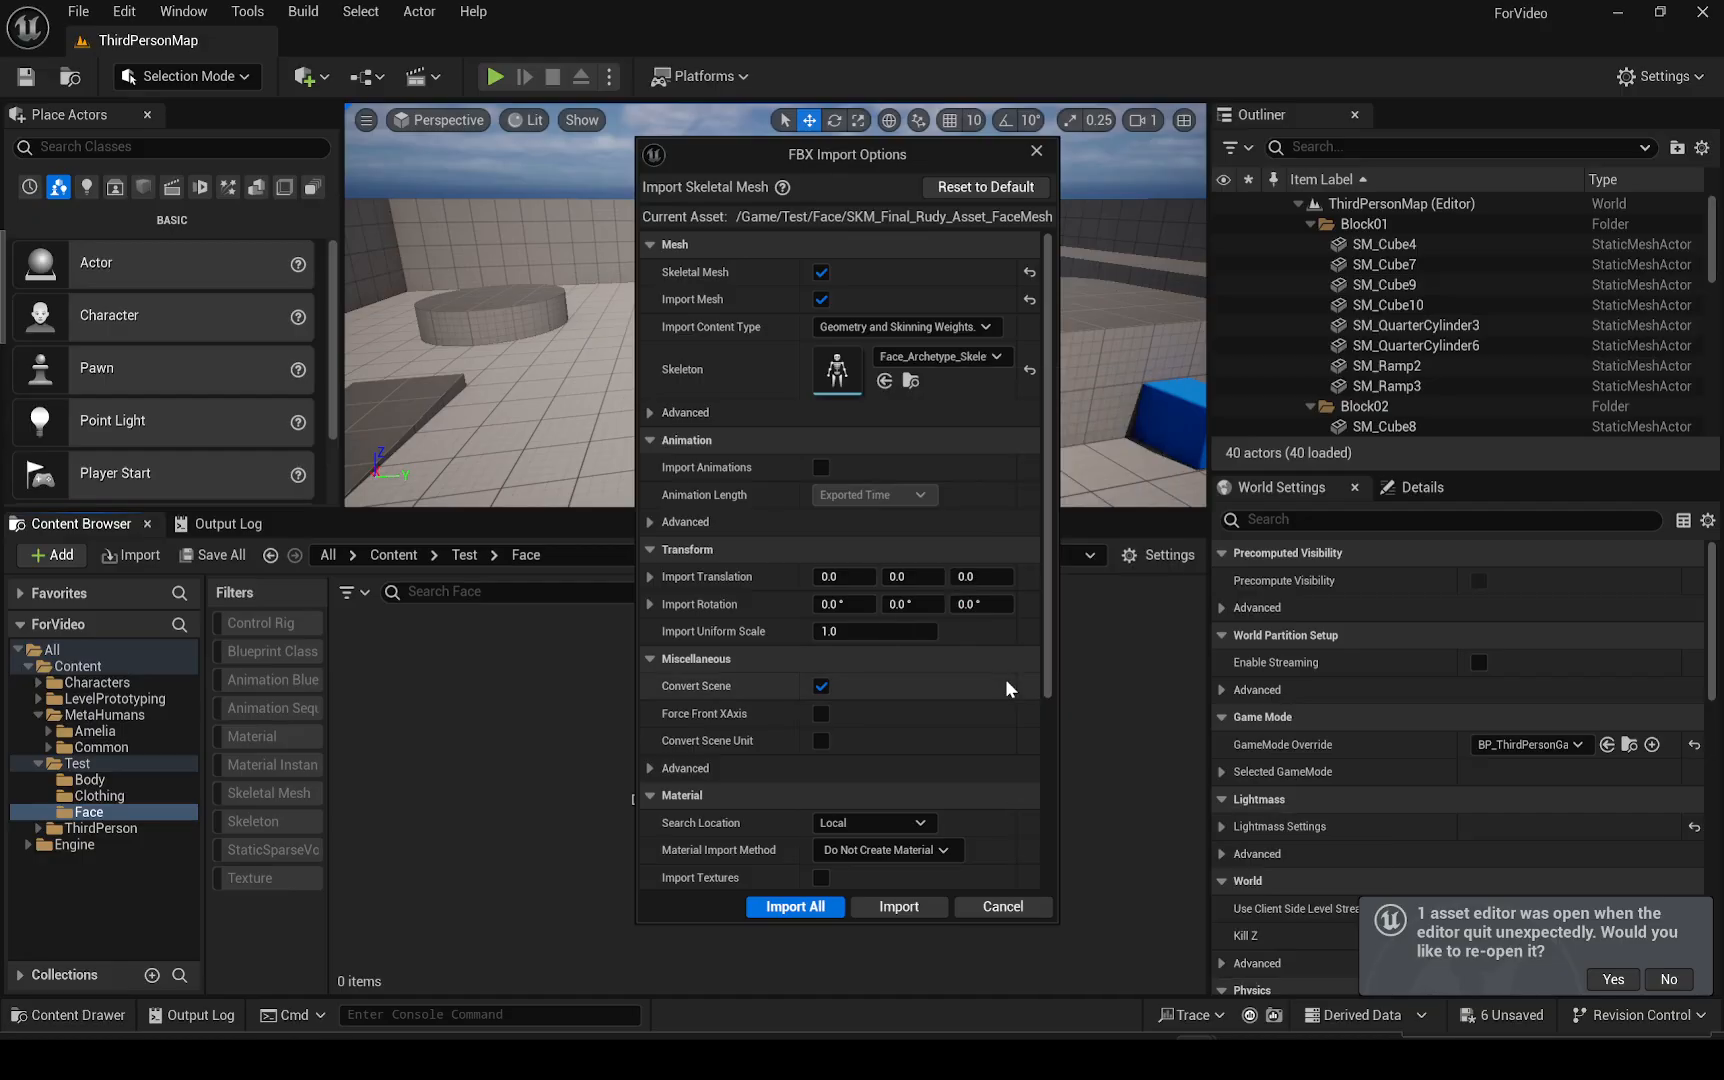
pyautogui.scroll(-5, 787, 682)
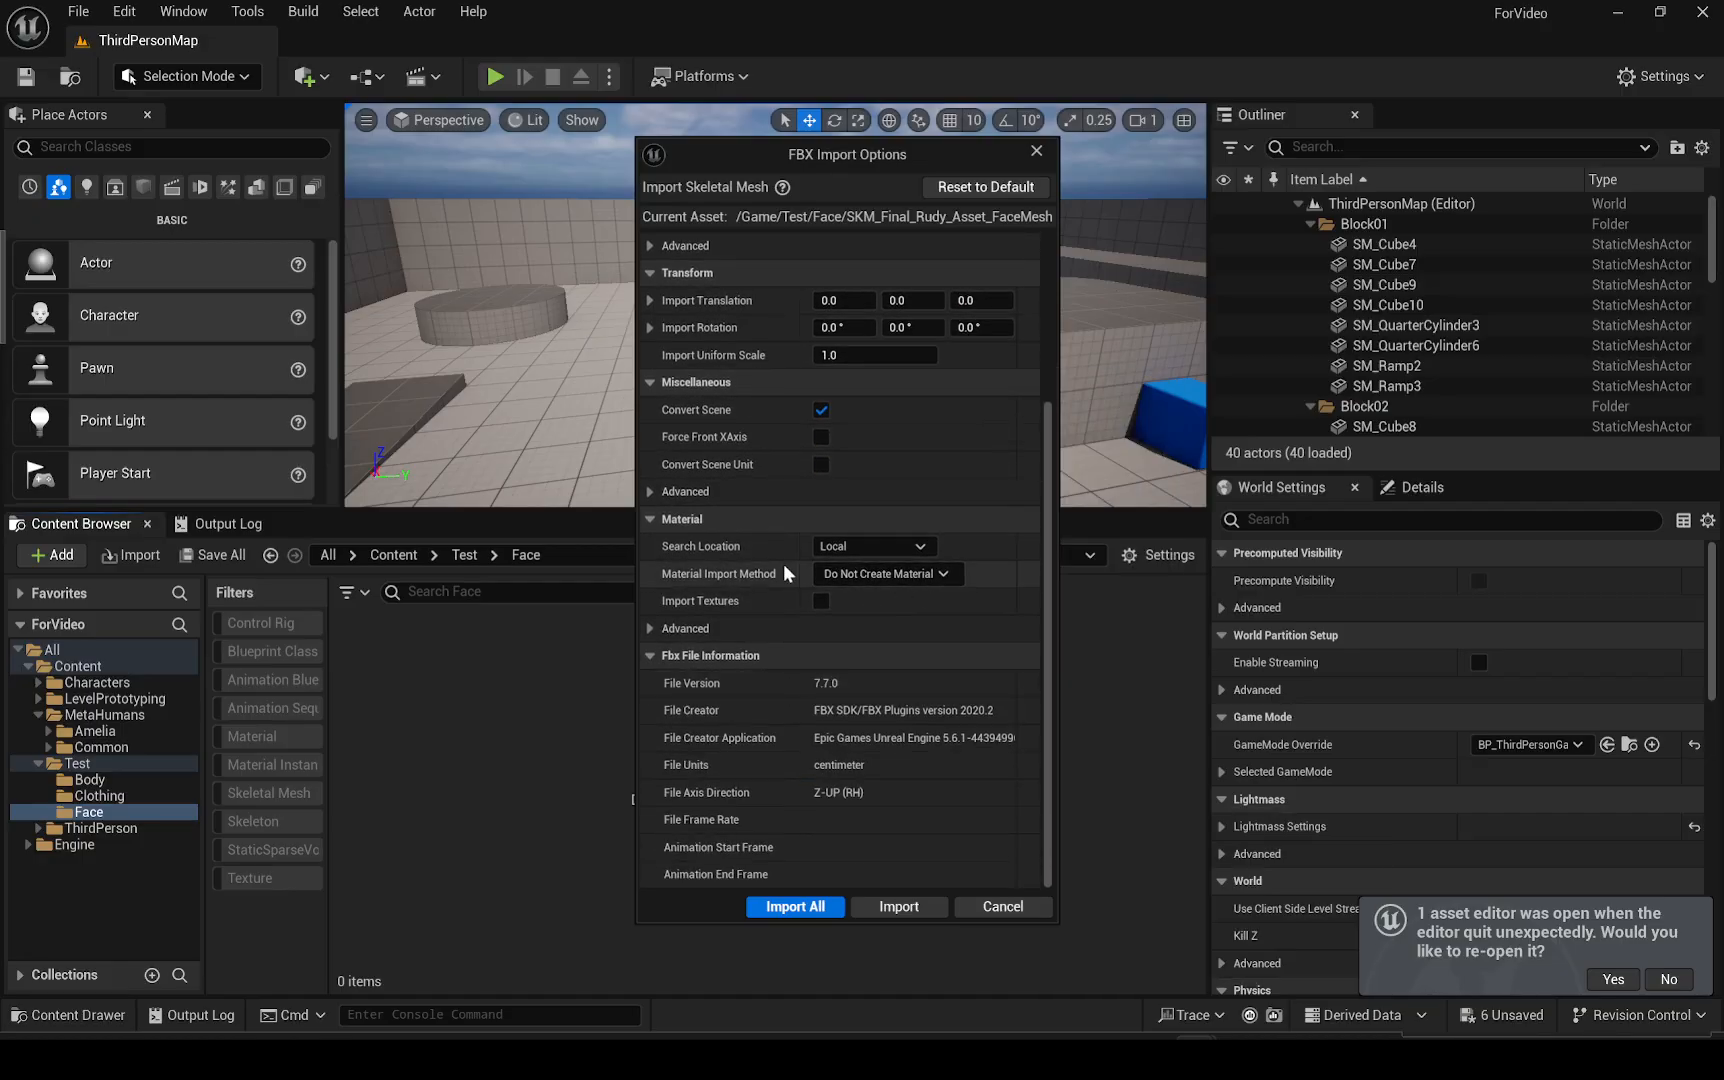
pyautogui.click(809, 903)
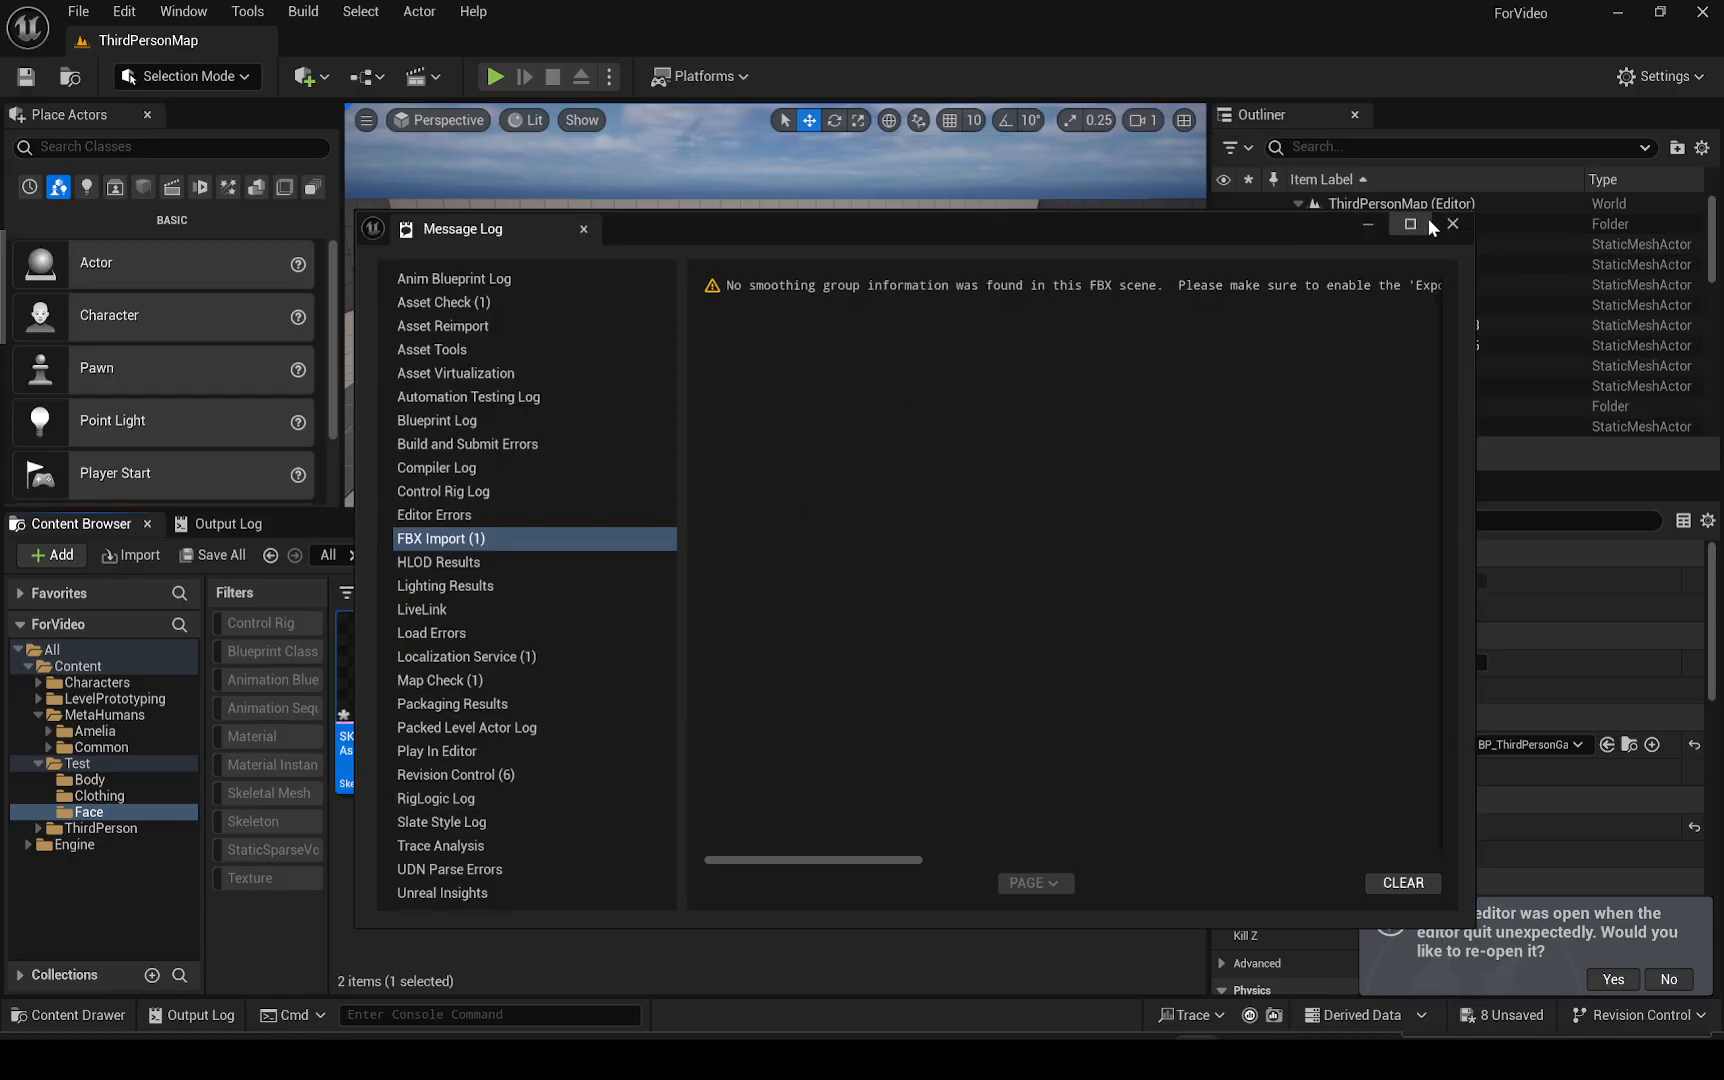
pyautogui.click(1452, 224)
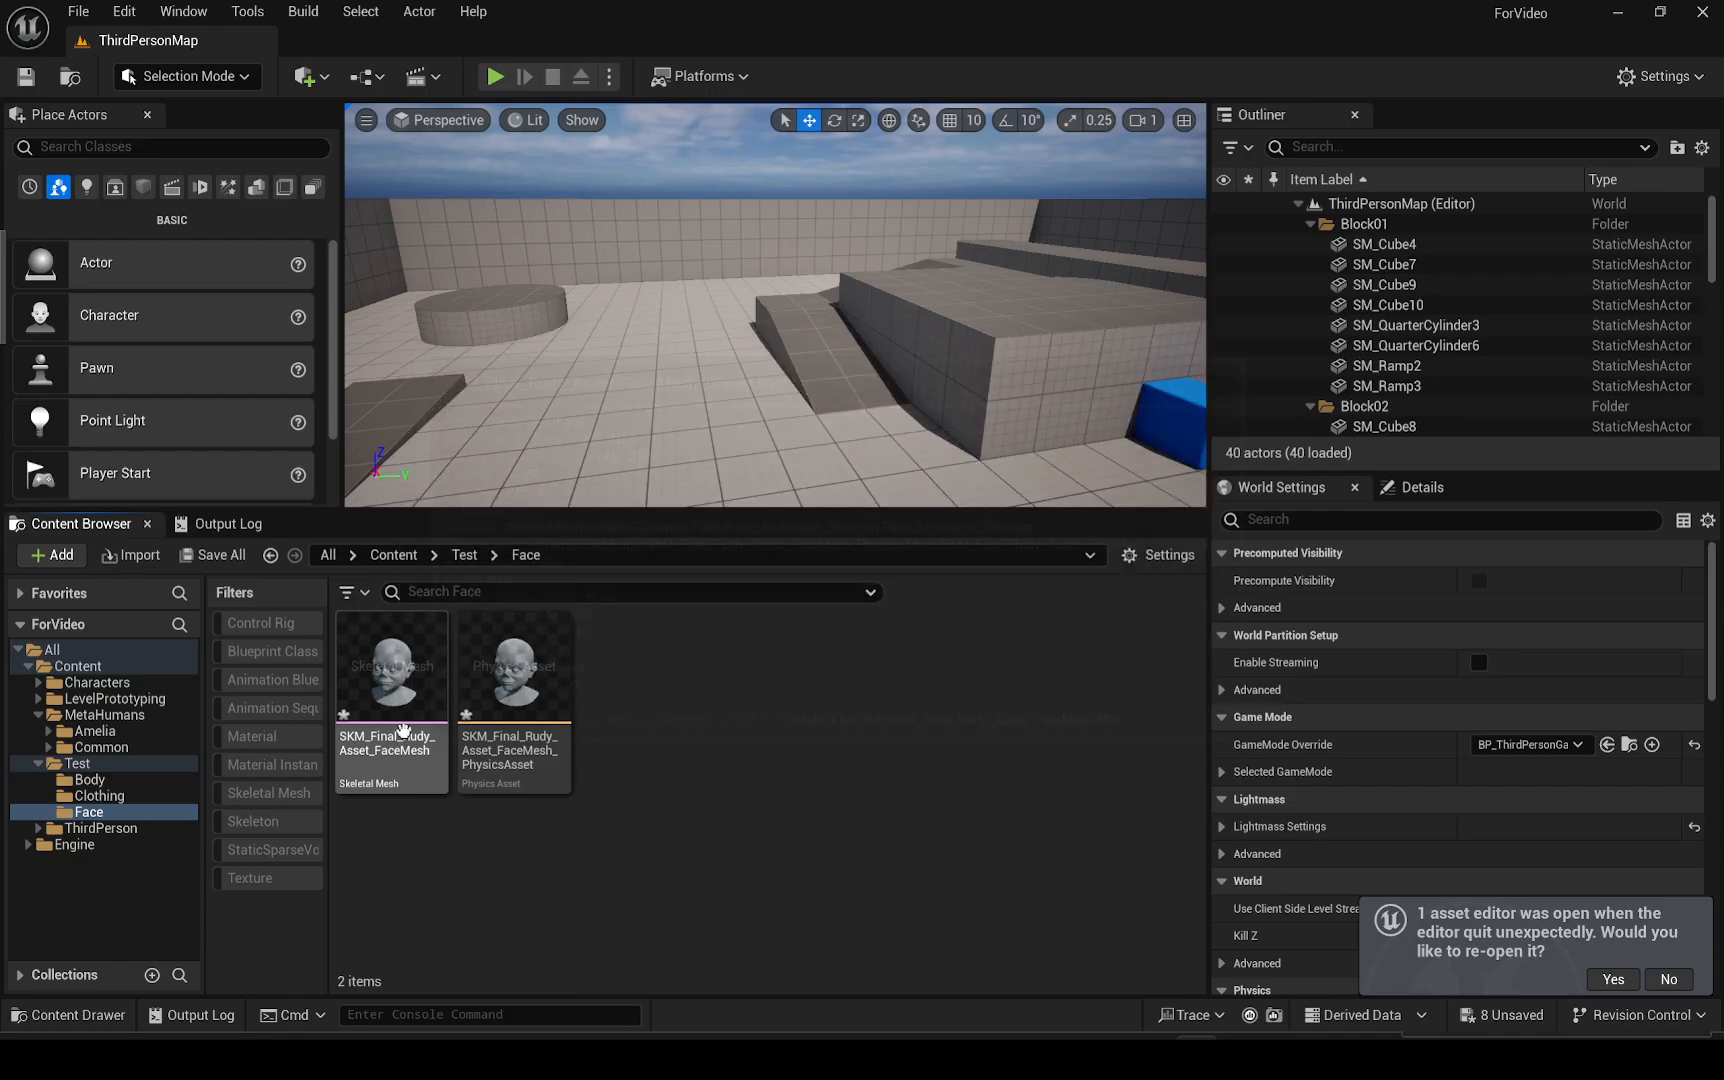
# Open the BP_Test blueprint from the Test folder and switch to its viewport
pyautogui.click(78, 764)
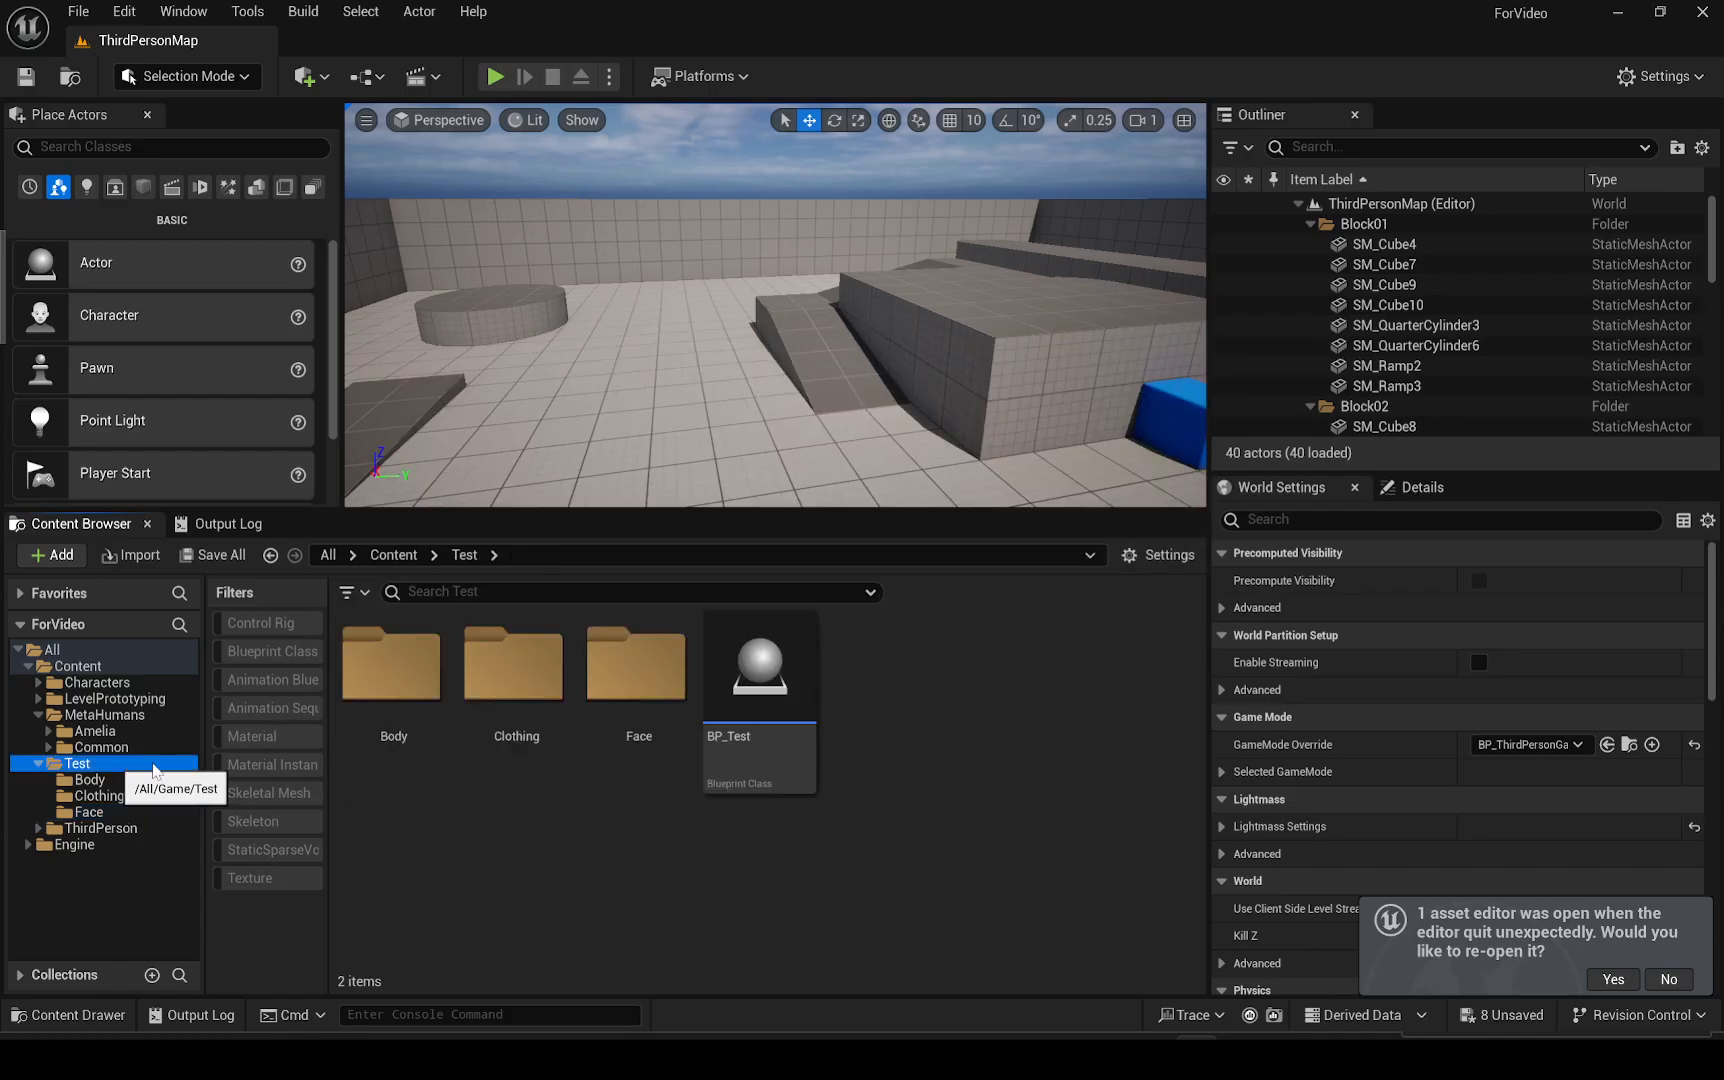
pyautogui.click(755, 680)
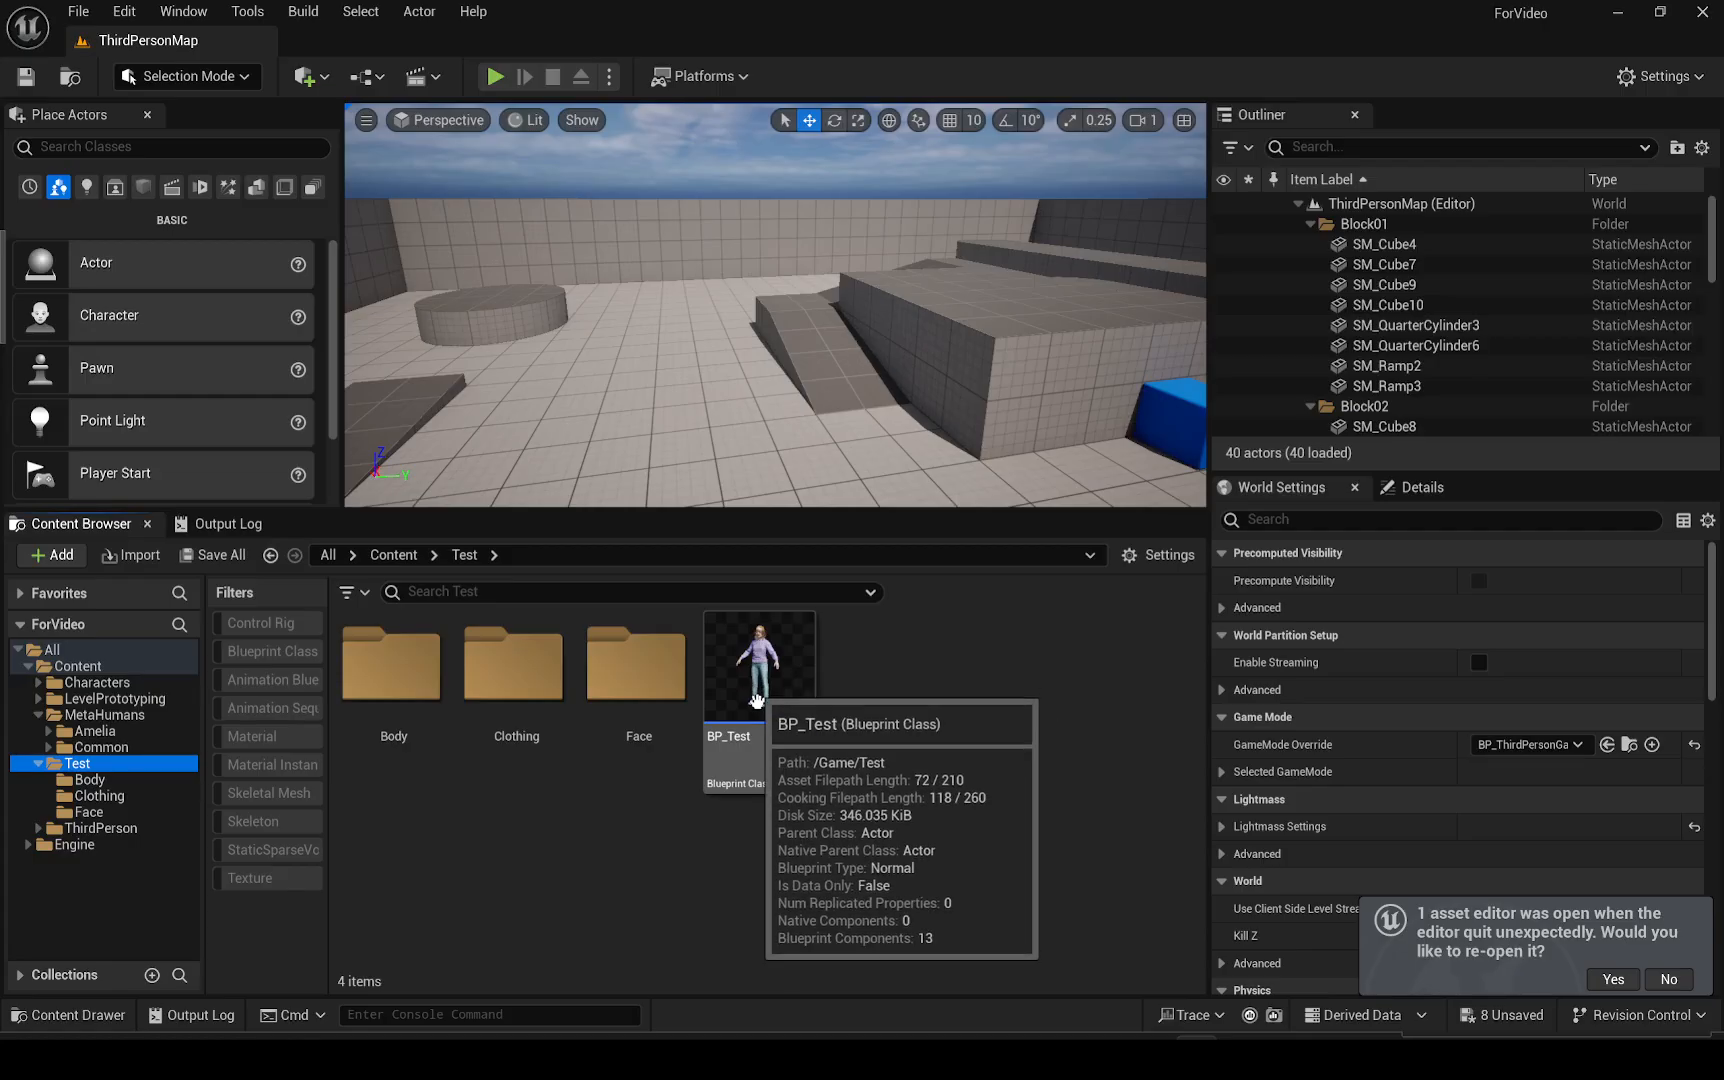
pyautogui.doubleClick(760, 686)
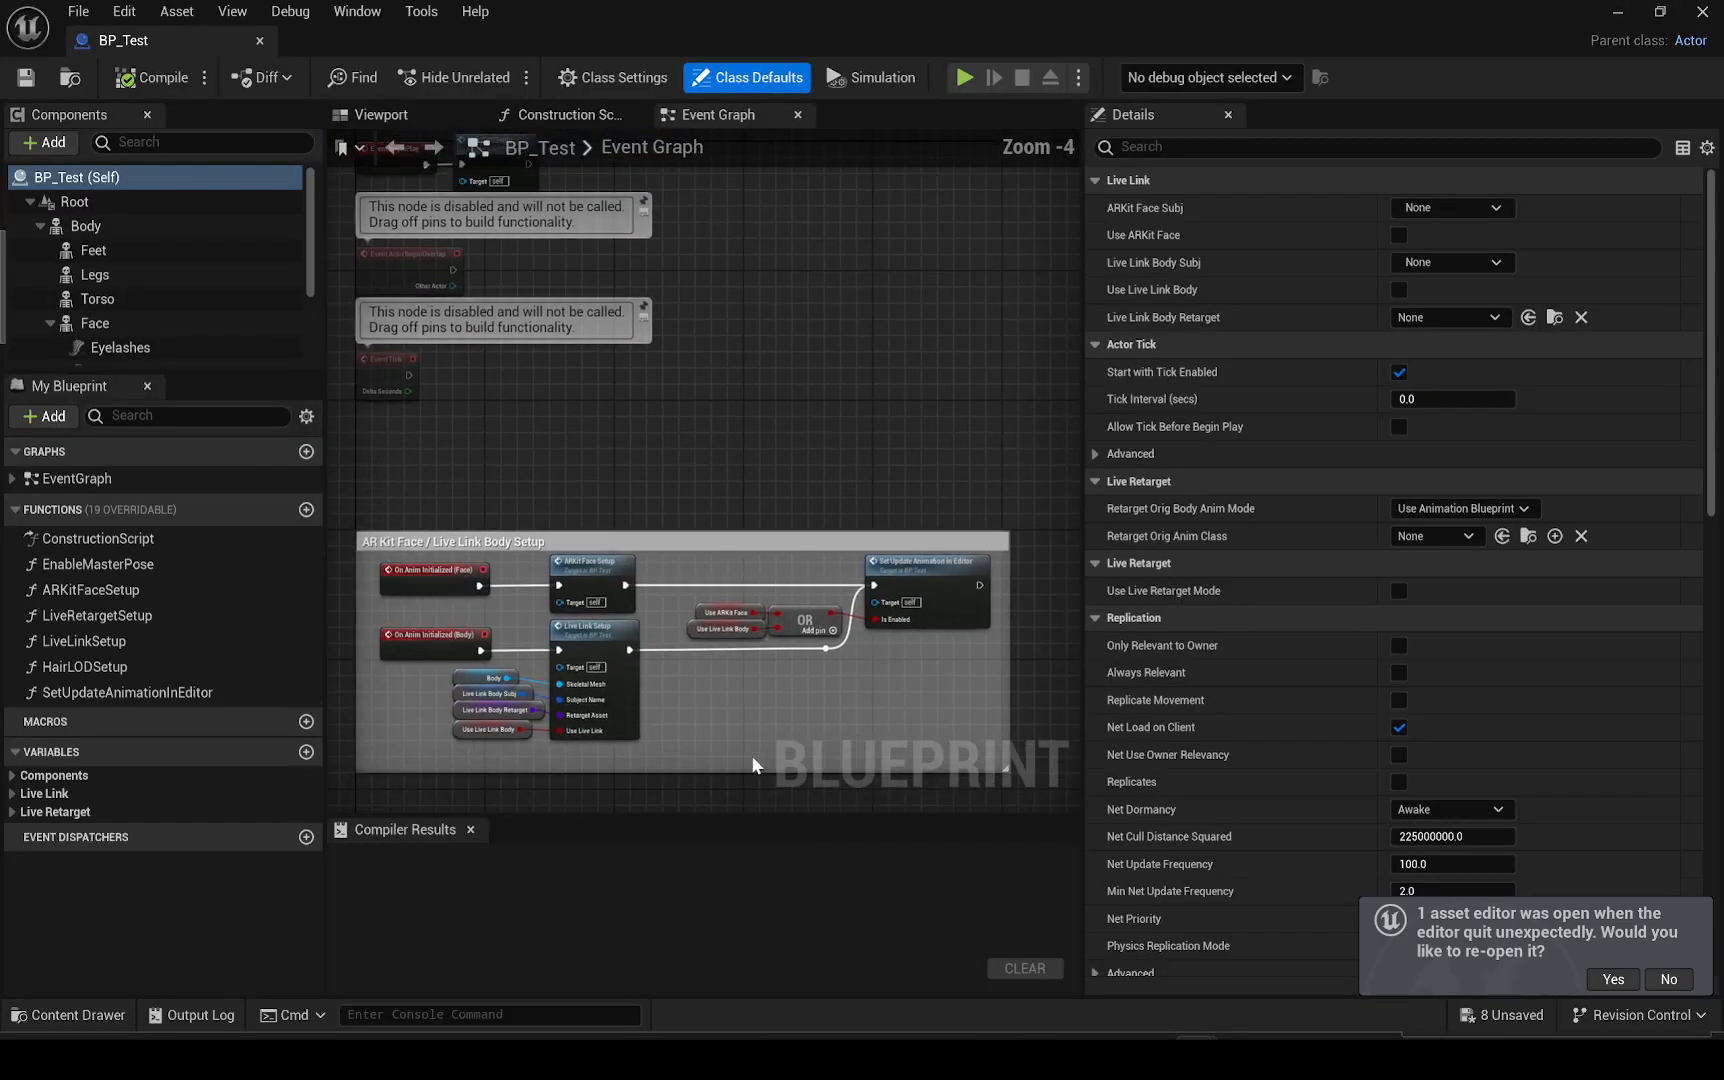
pyautogui.click(340, 118)
pyautogui.press('w')
pyautogui.moveTo(704, 470); pyautogui.dragTo(690, 502, button='right')
pyautogui.scroll(-3, 704, 470)
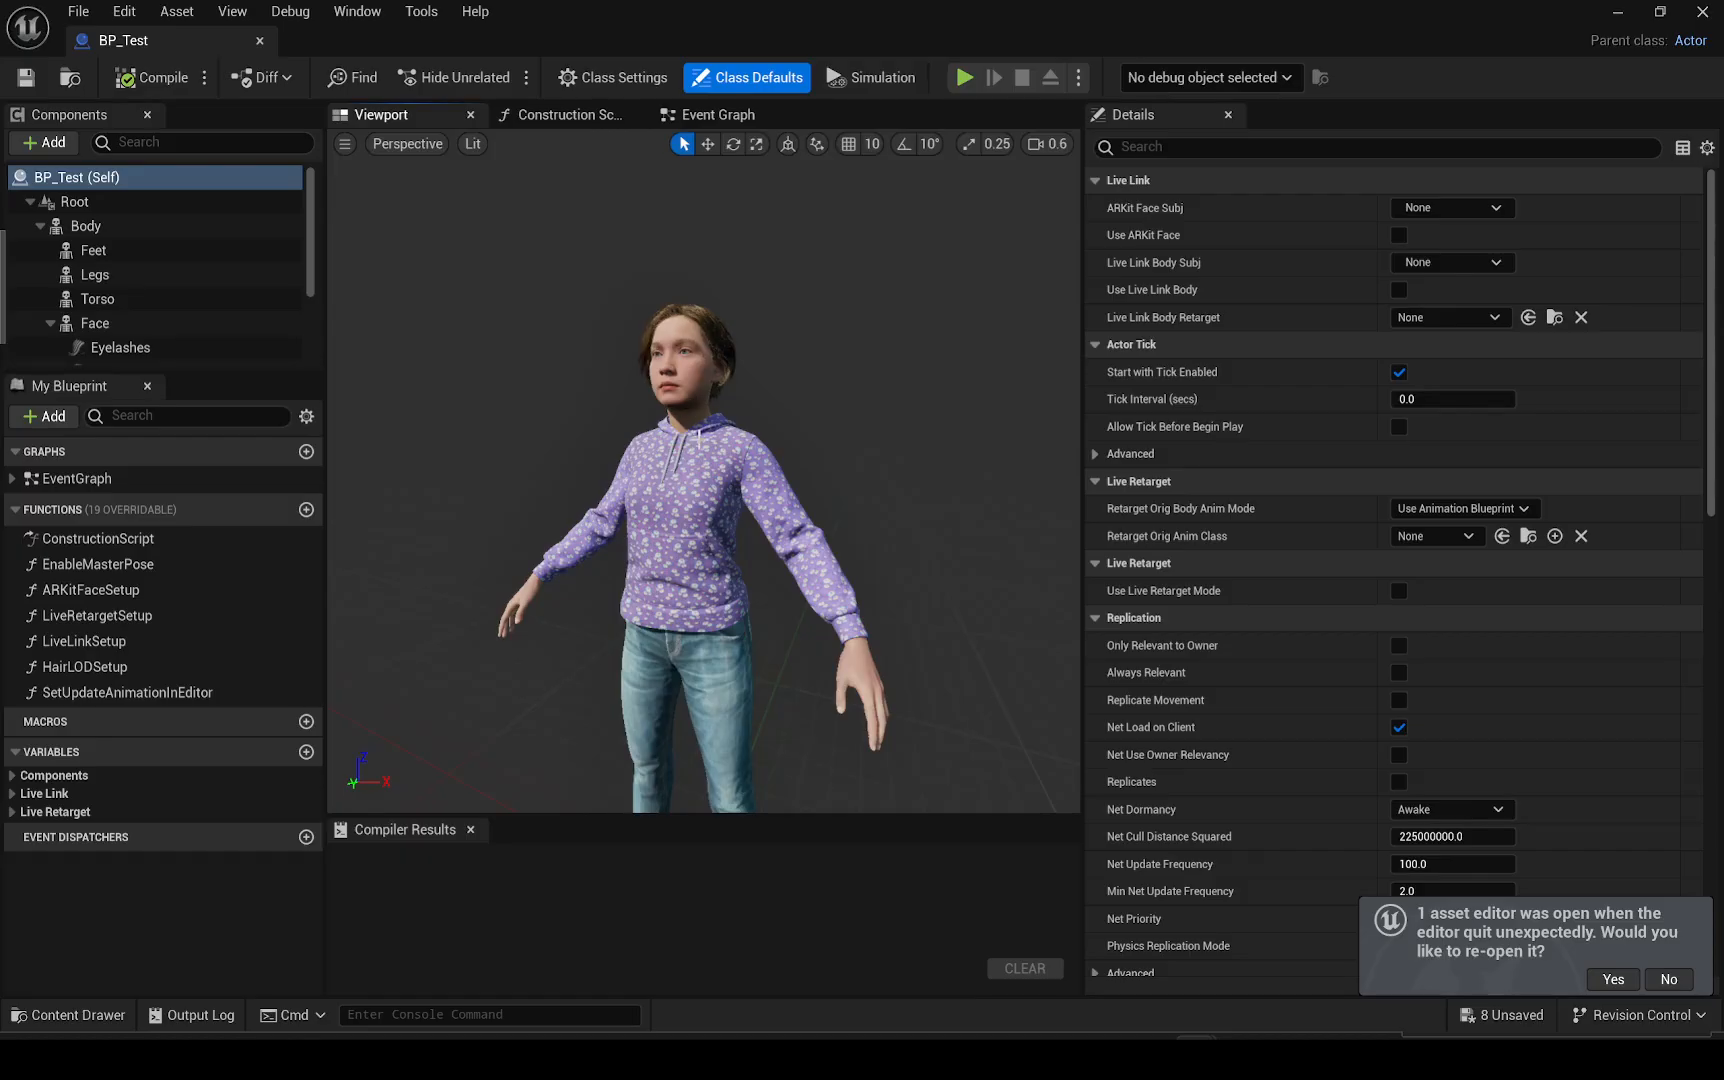
# Delete the Eyelashes, Mustache and Fuzz groom components under the Face component
pyautogui.scroll(-3, 160, 300)
pyautogui.click(135, 255)
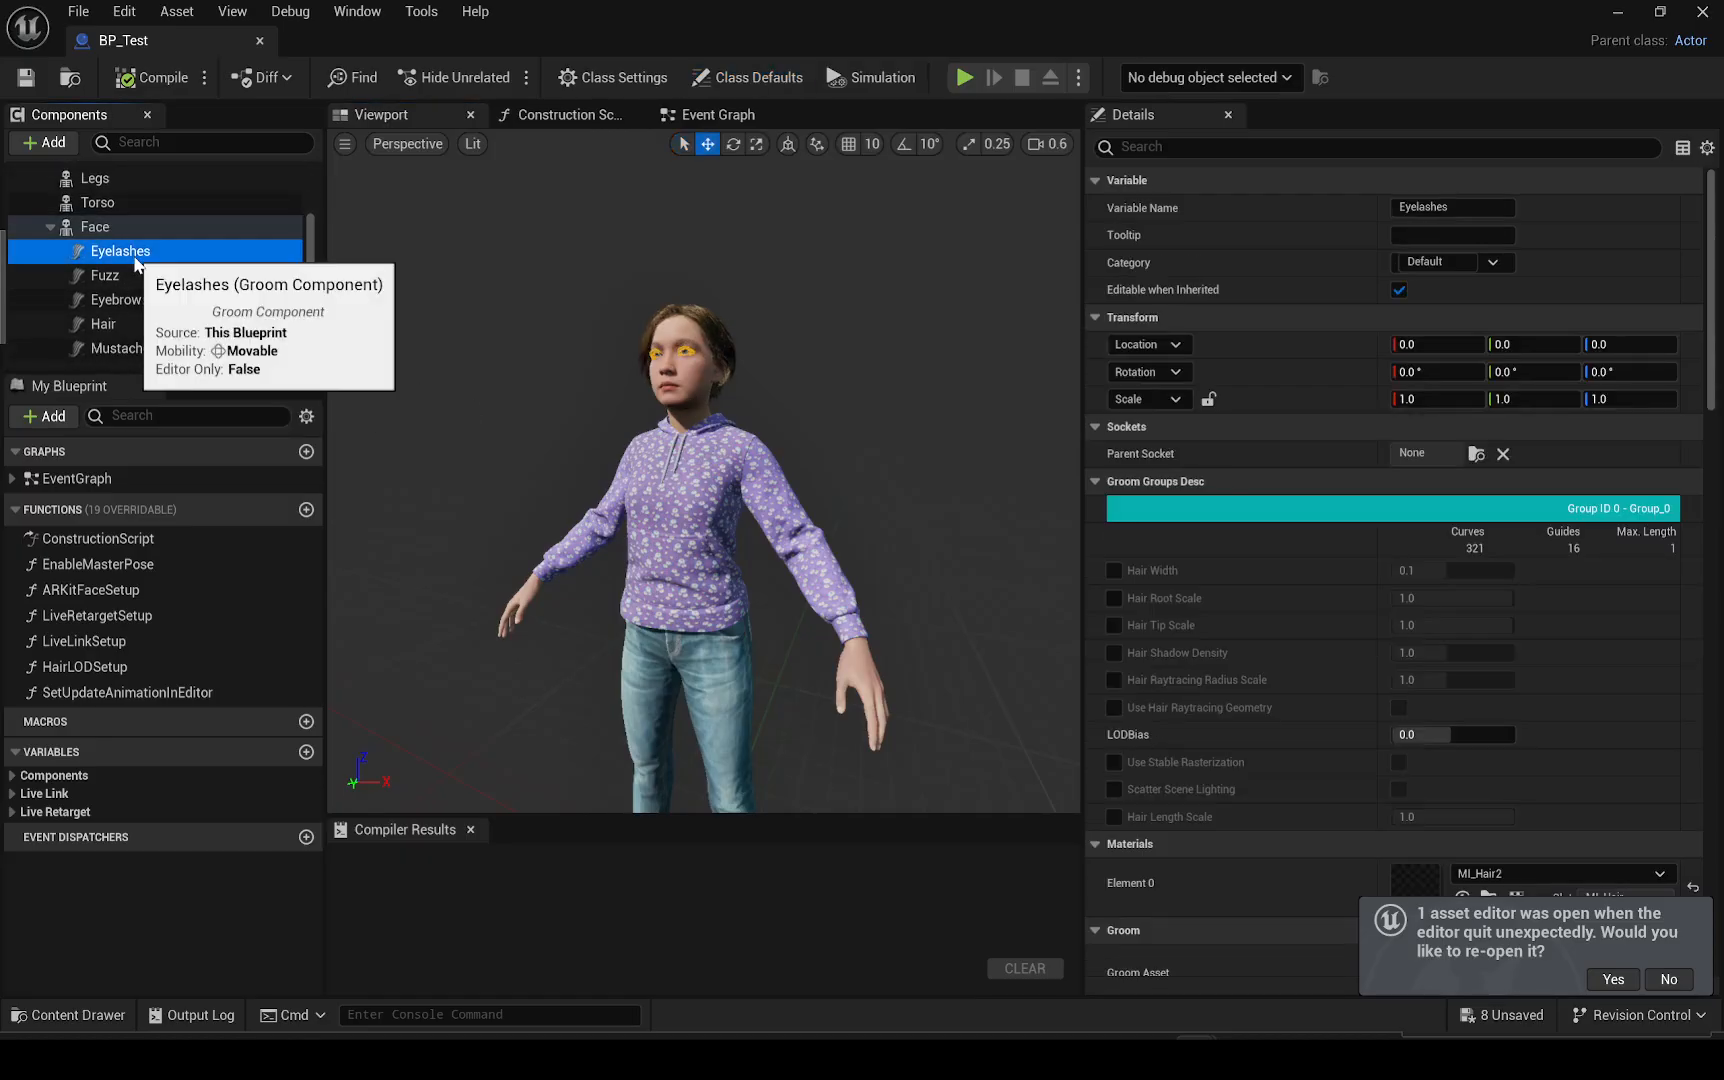
pyautogui.click(135, 270)
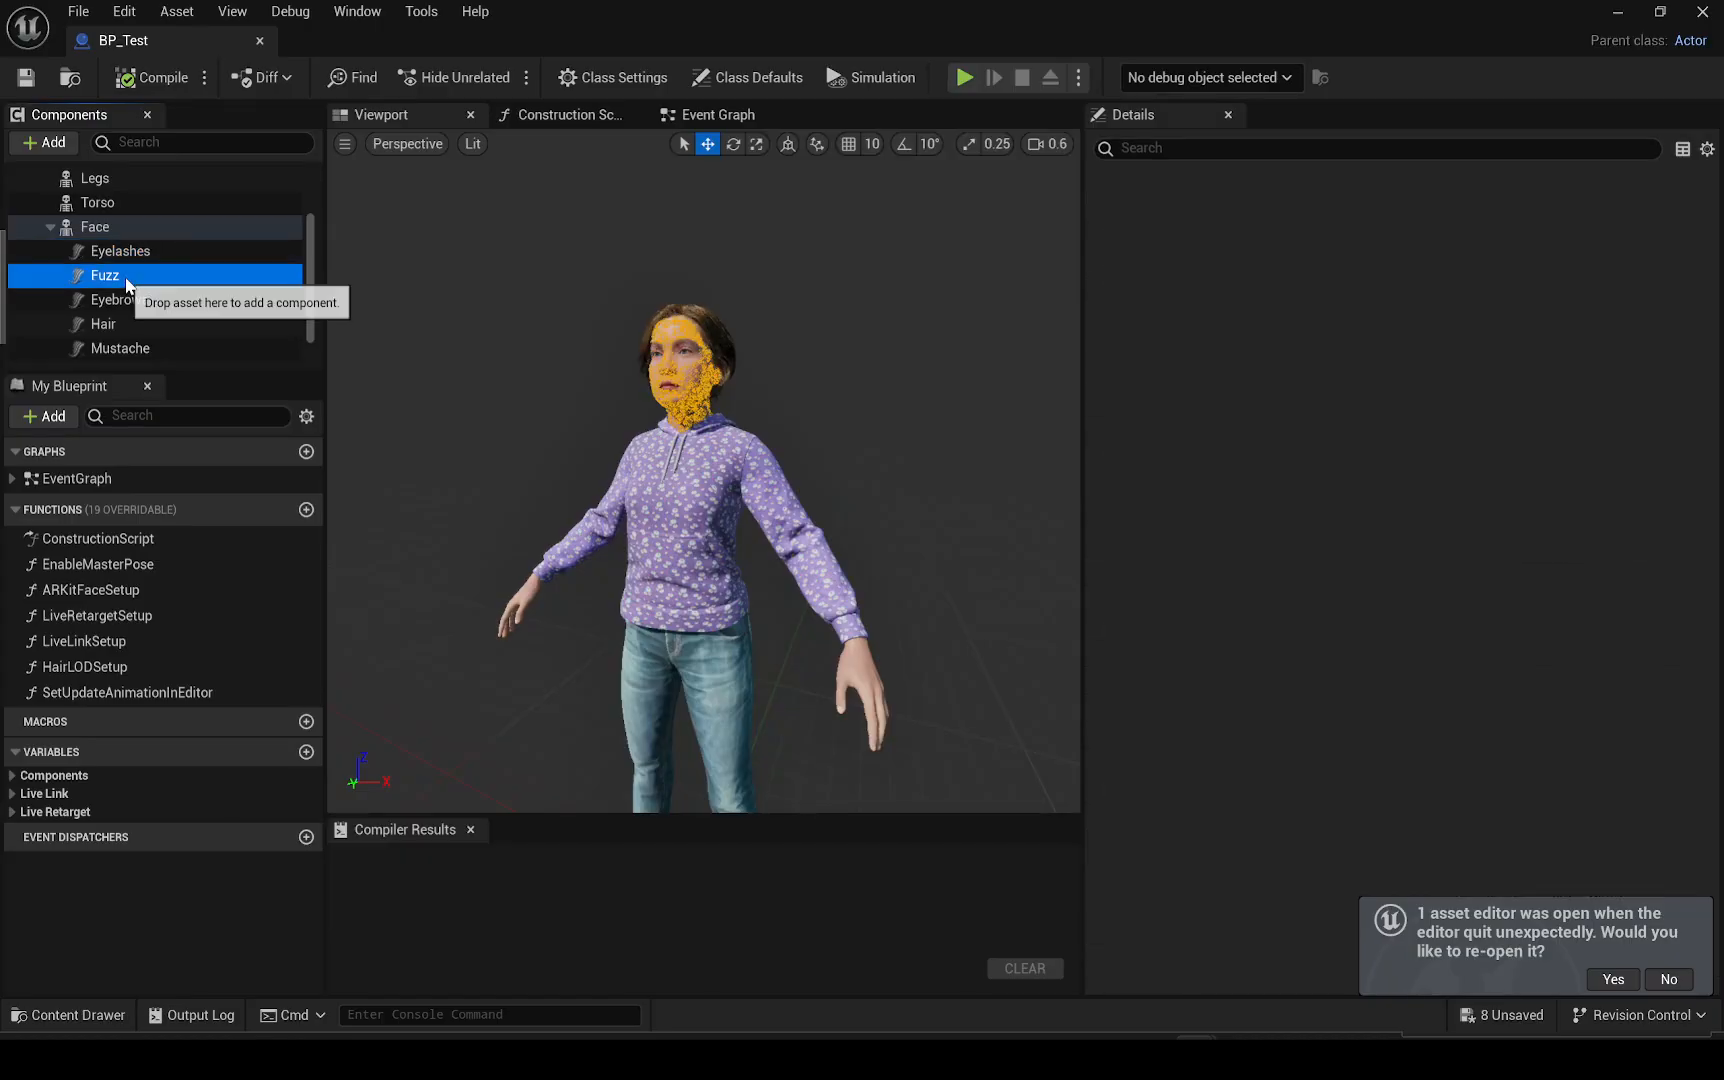
pyautogui.click(133, 256)
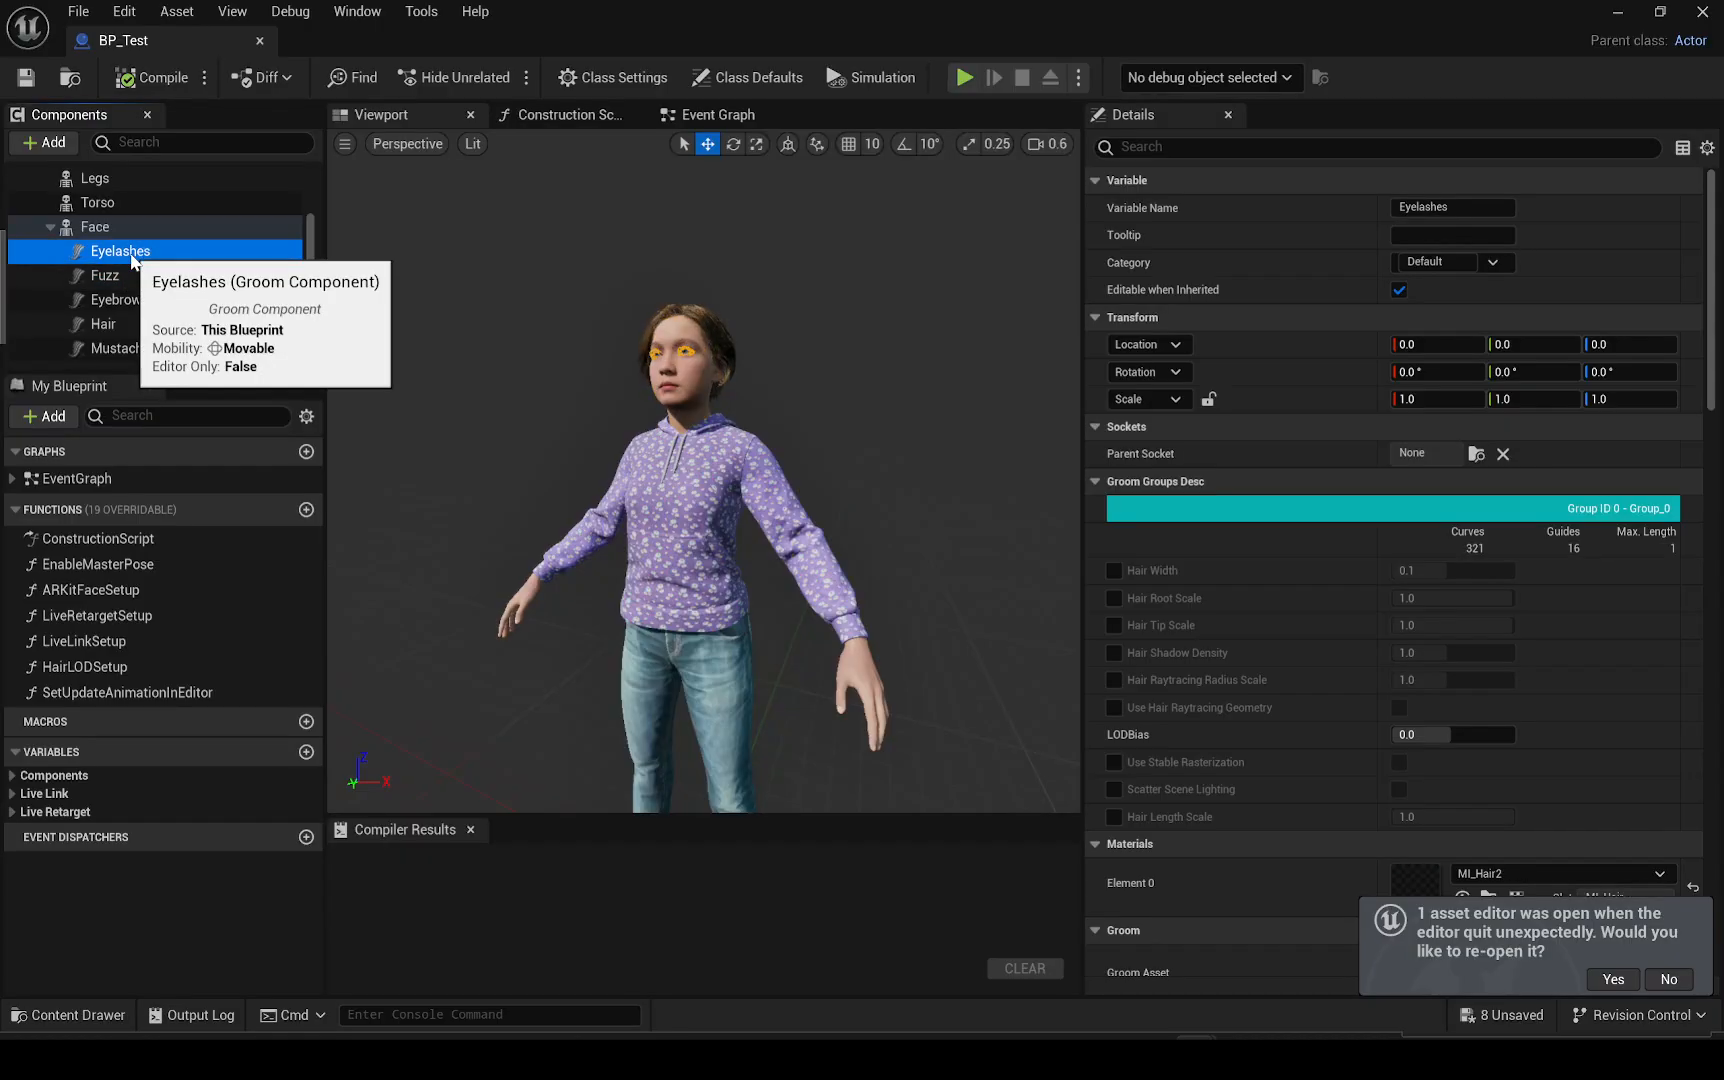
pyautogui.press('Delete')
pyautogui.press('Delete')
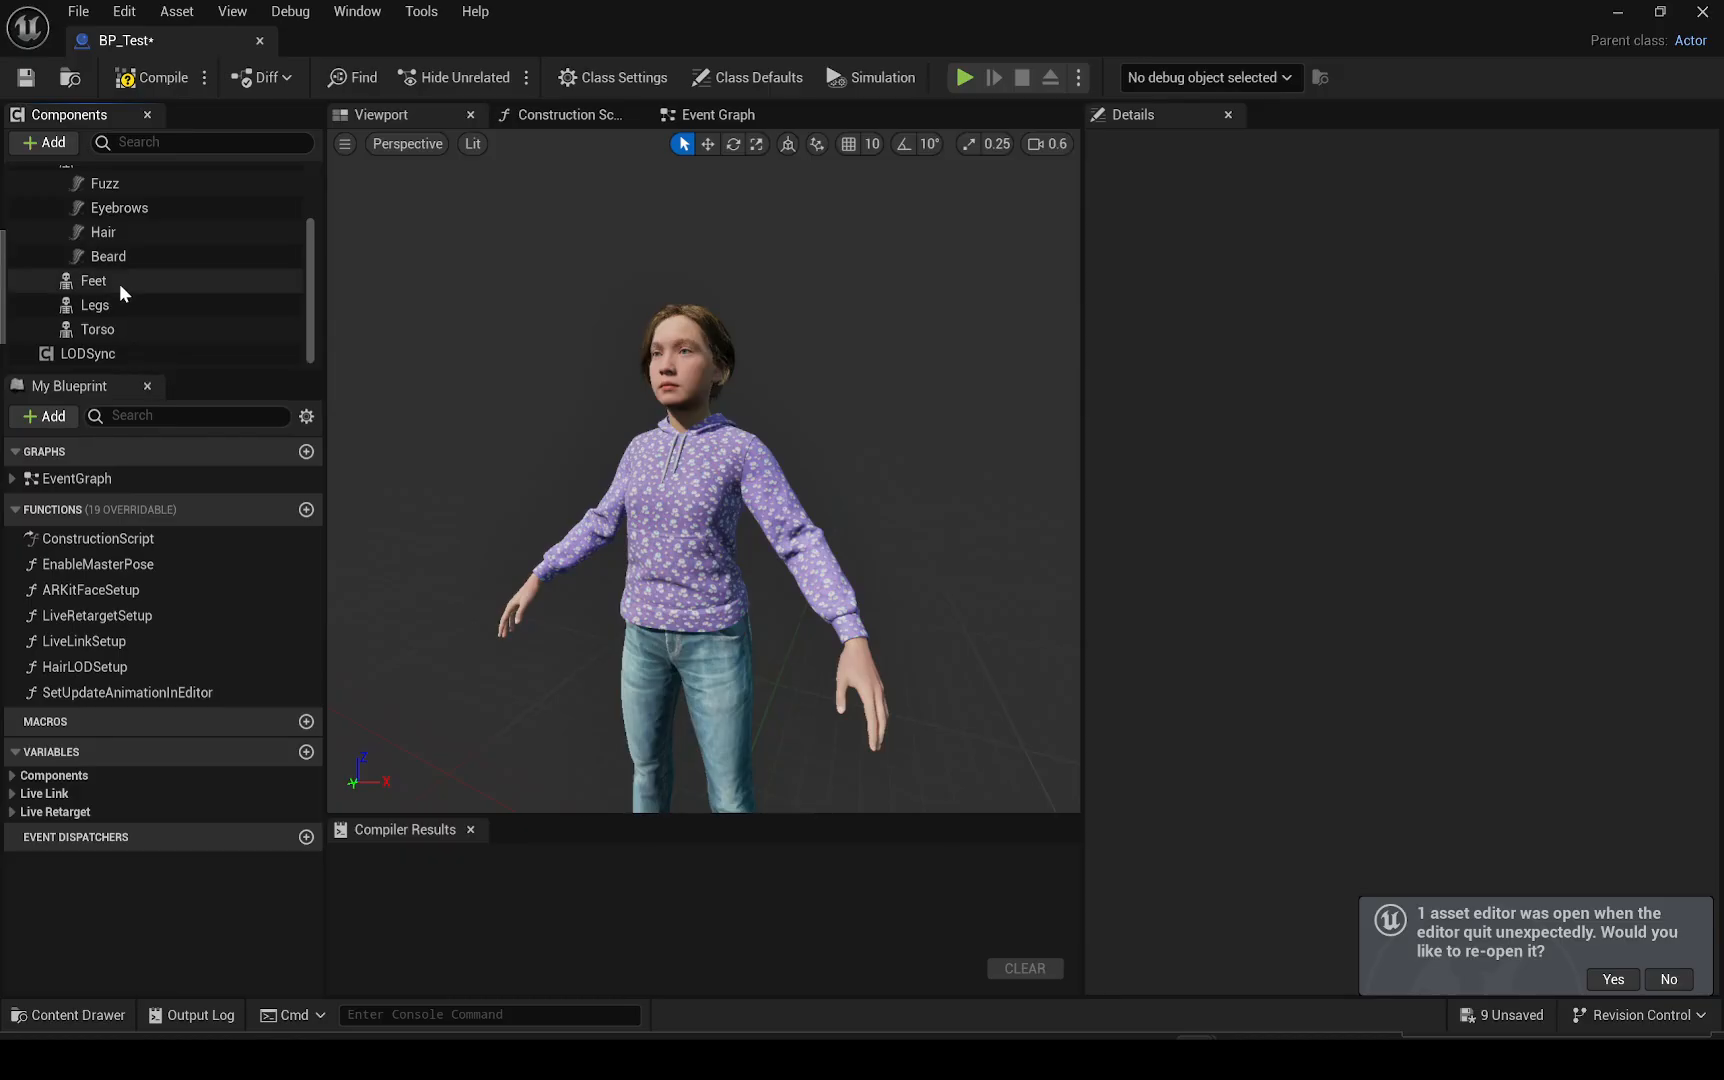
pyautogui.scroll(3, 122, 285)
pyautogui.click(123, 246)
pyautogui.press('Delete')
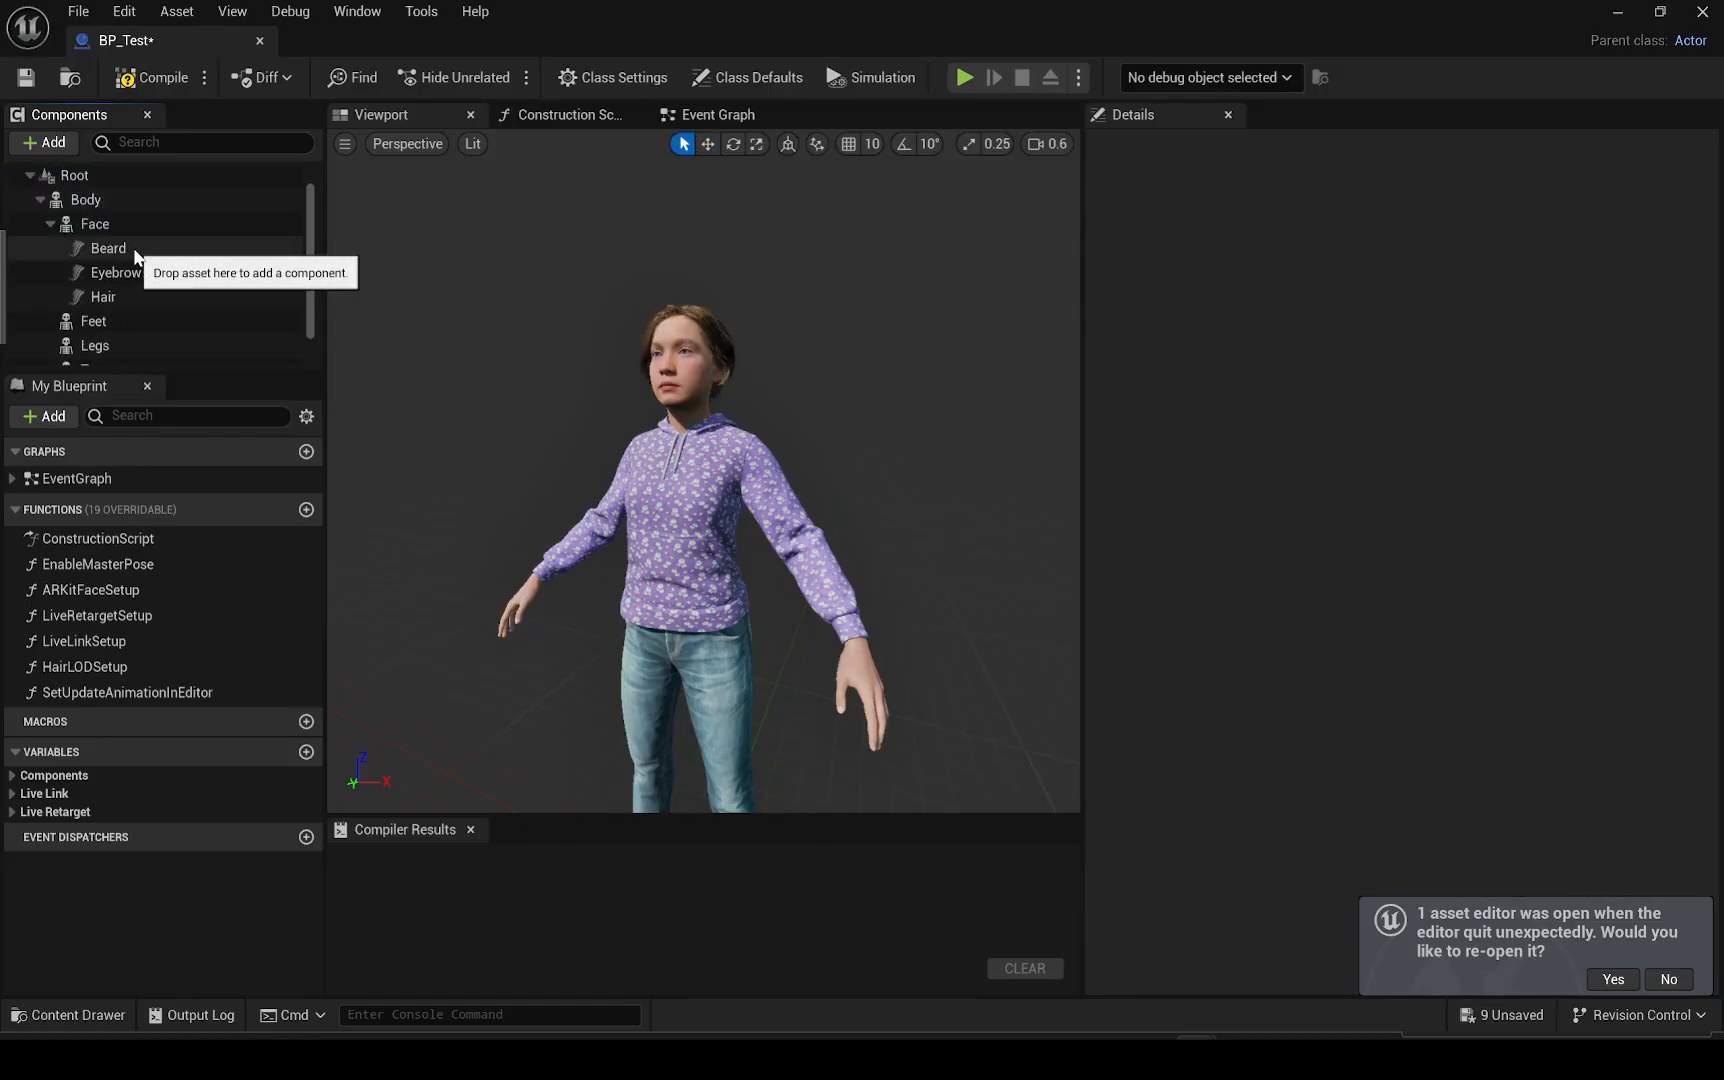
# Delete the Beard, Eyebrows and Hair groom components under the Face component
pyautogui.click(108, 248)
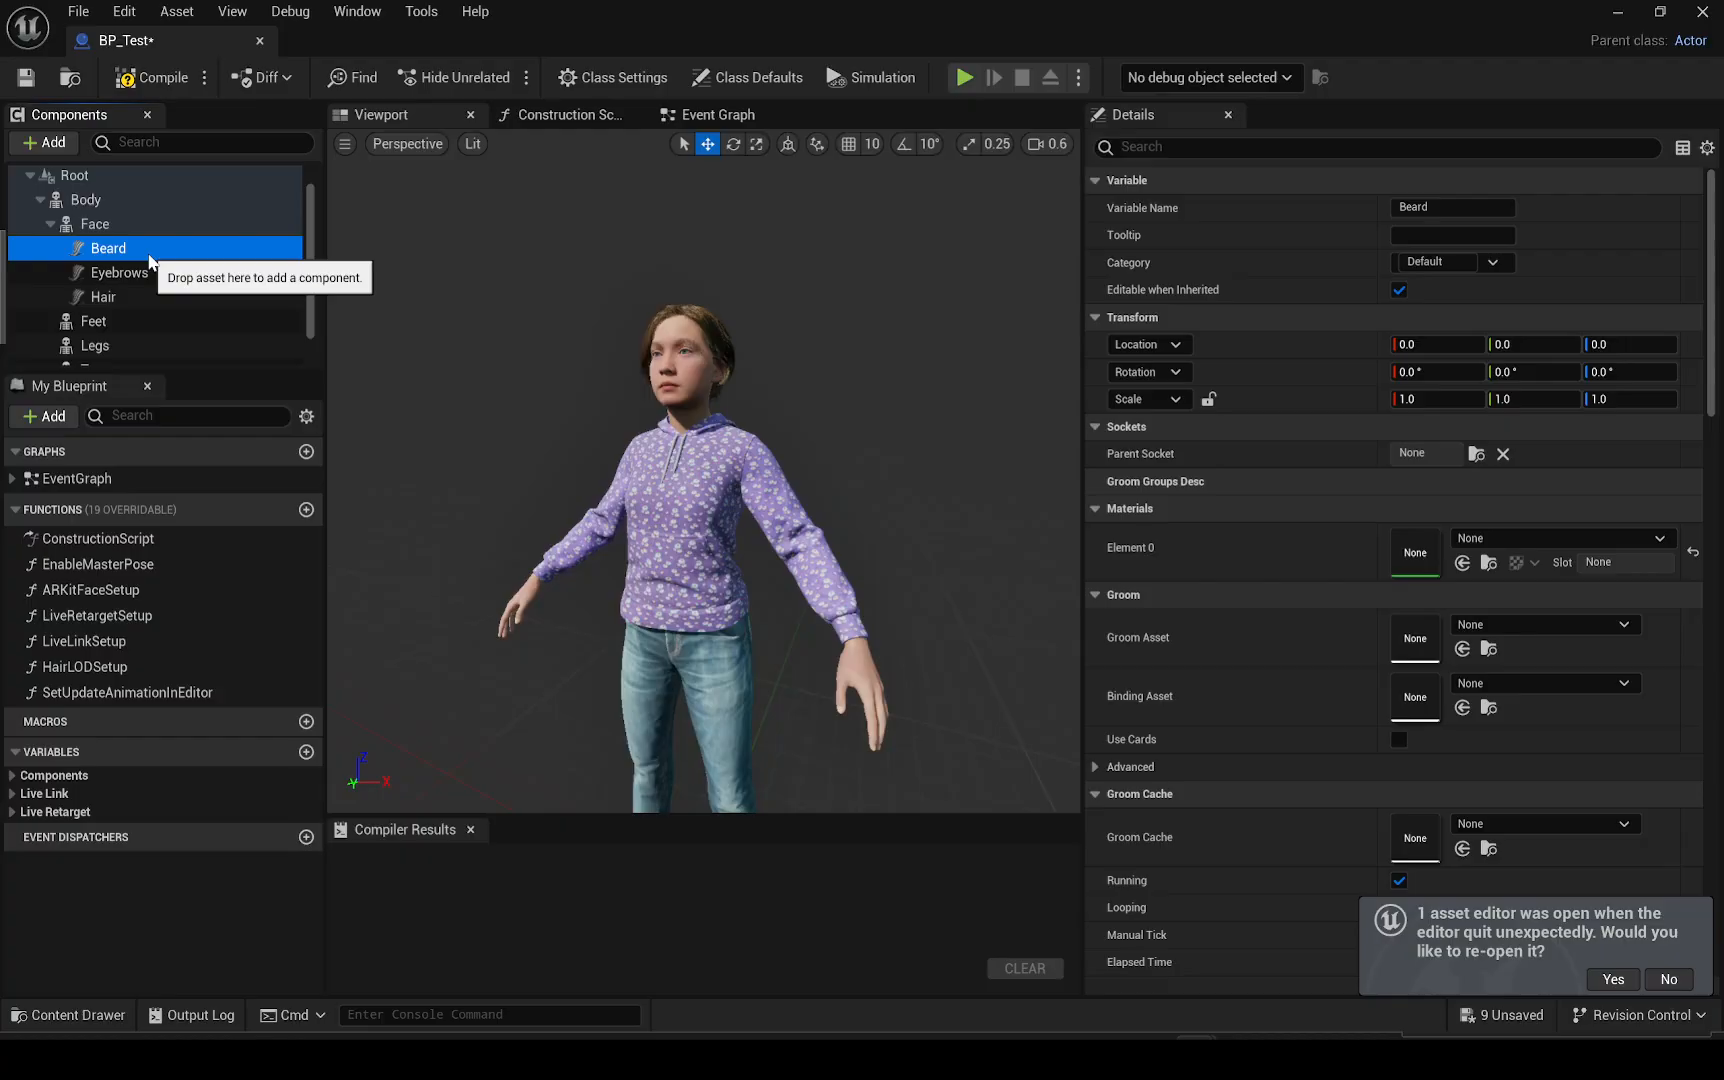
pyautogui.press('Delete')
pyautogui.click(138, 272)
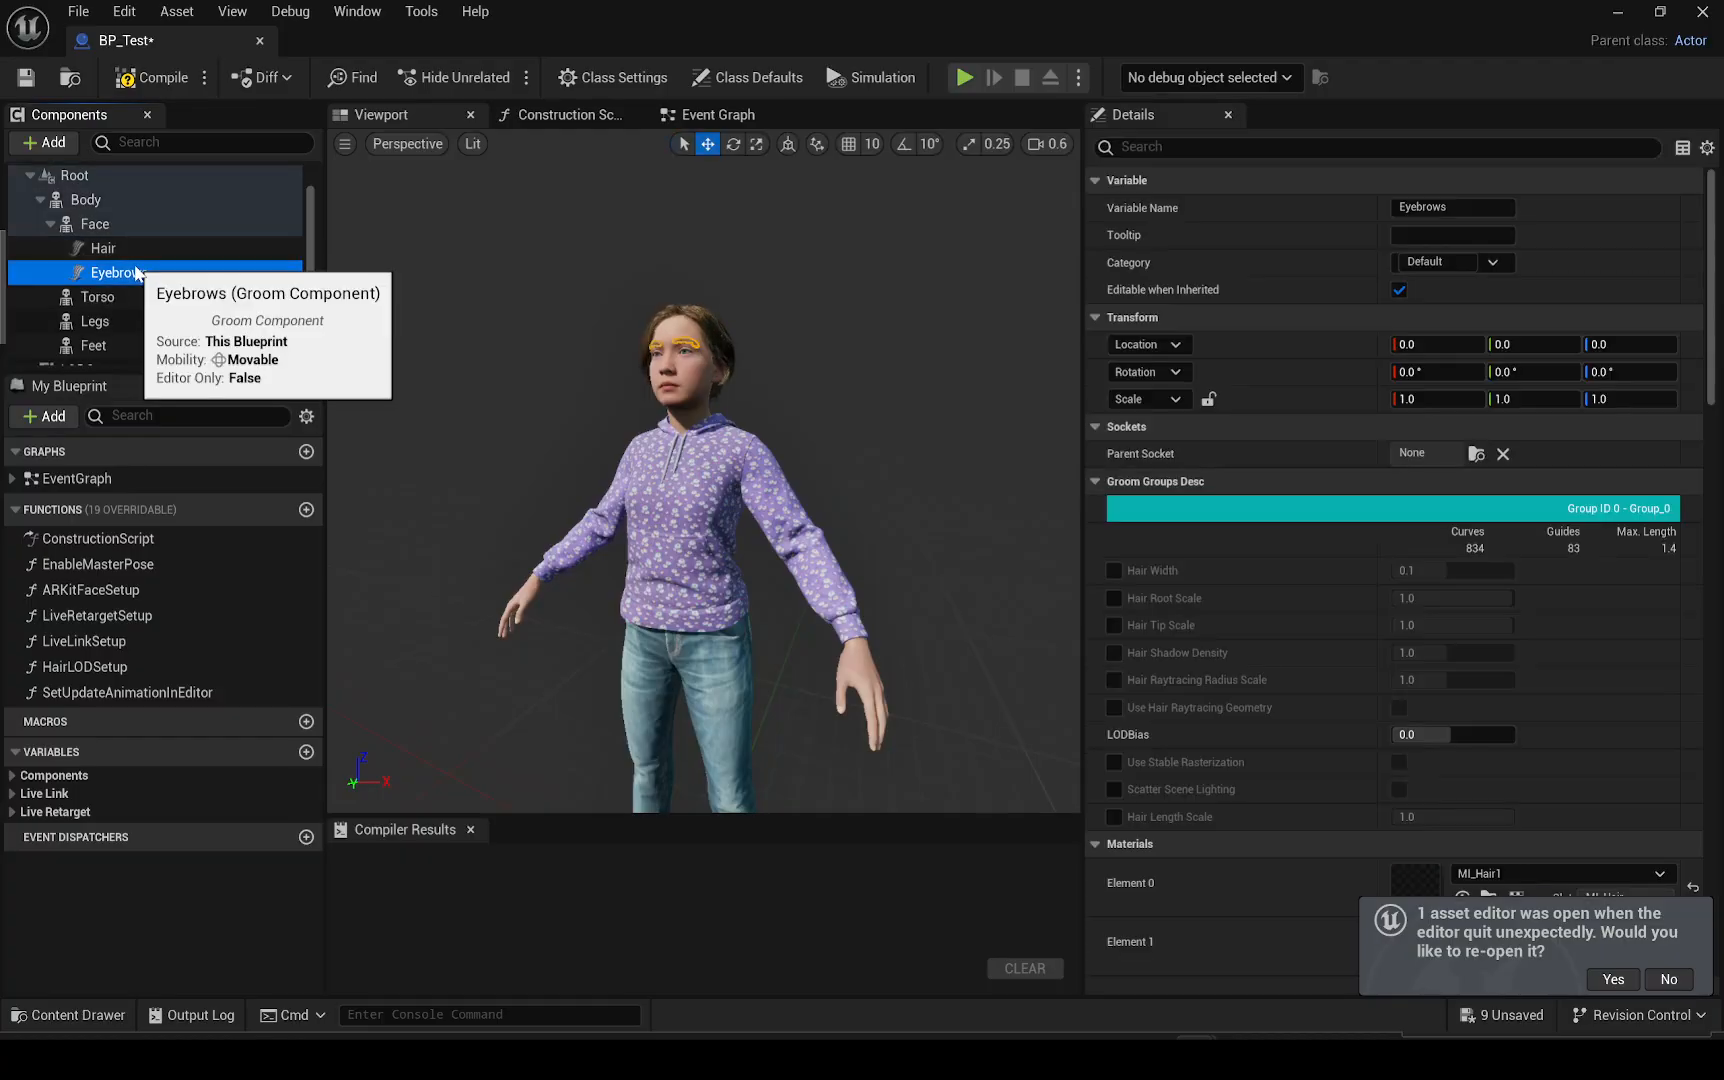
pyautogui.press('Delete')
pyautogui.click(132, 258)
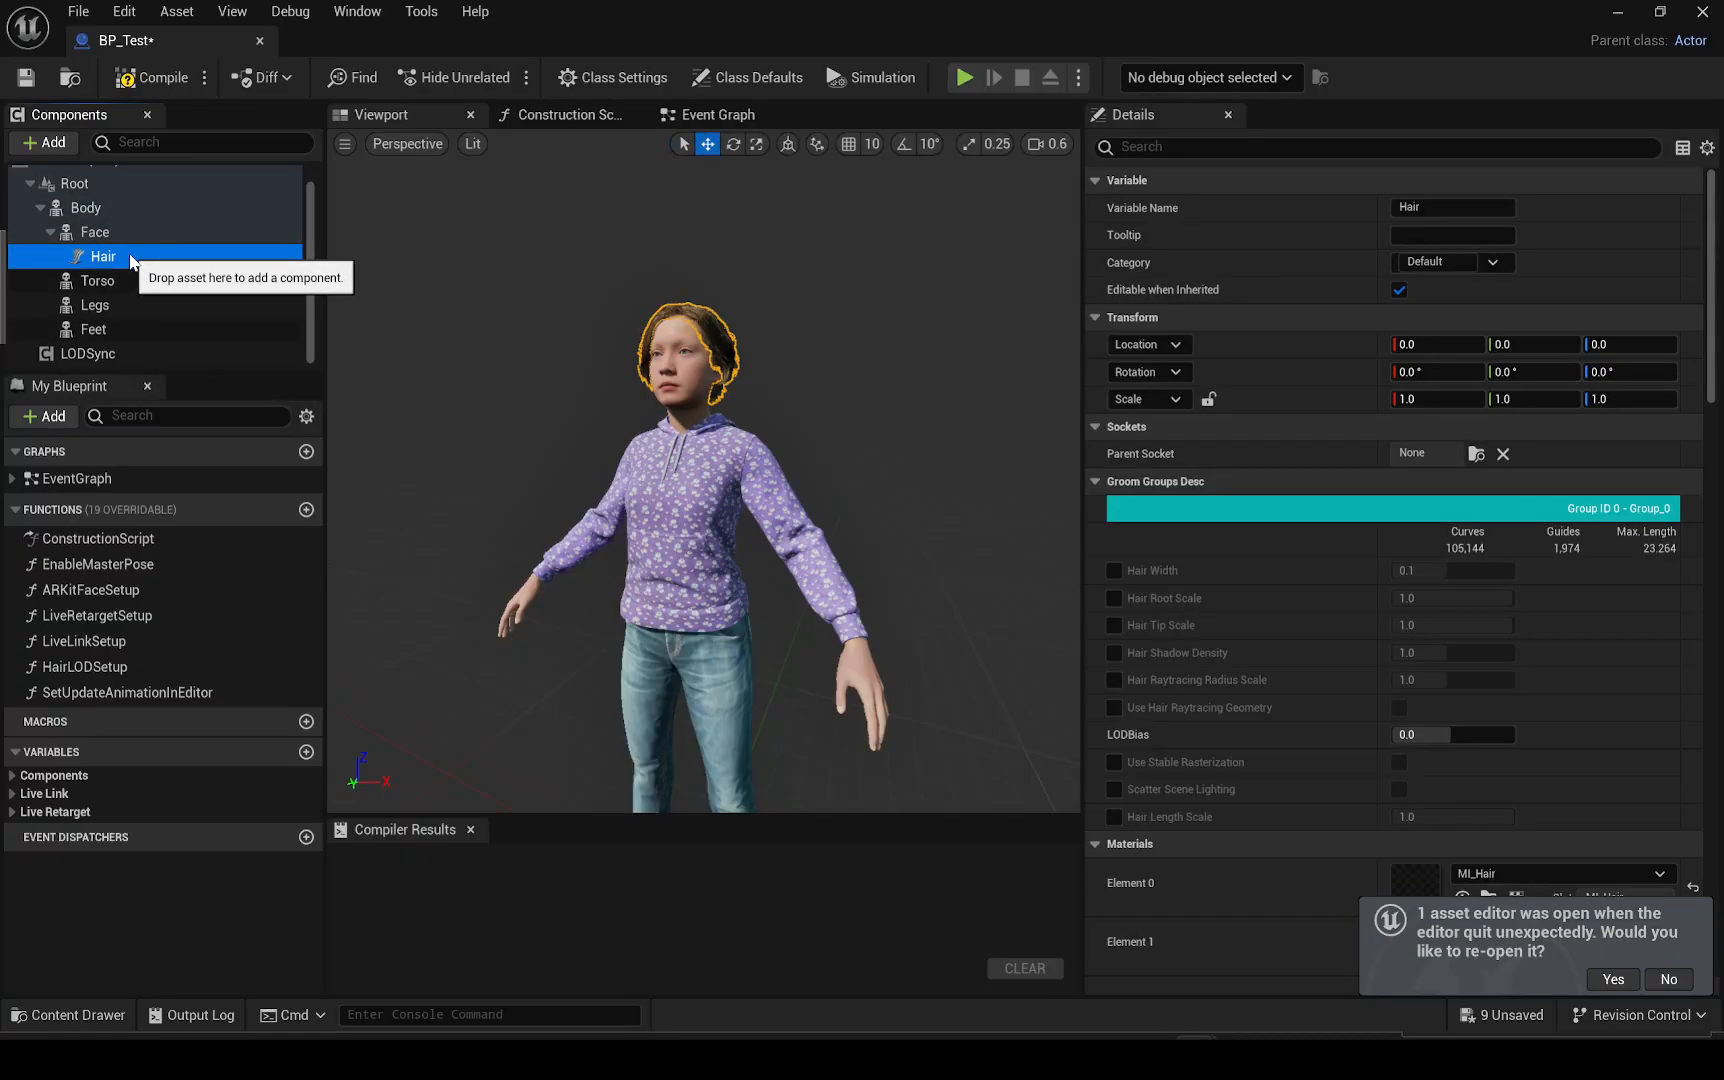
pyautogui.press('Delete')
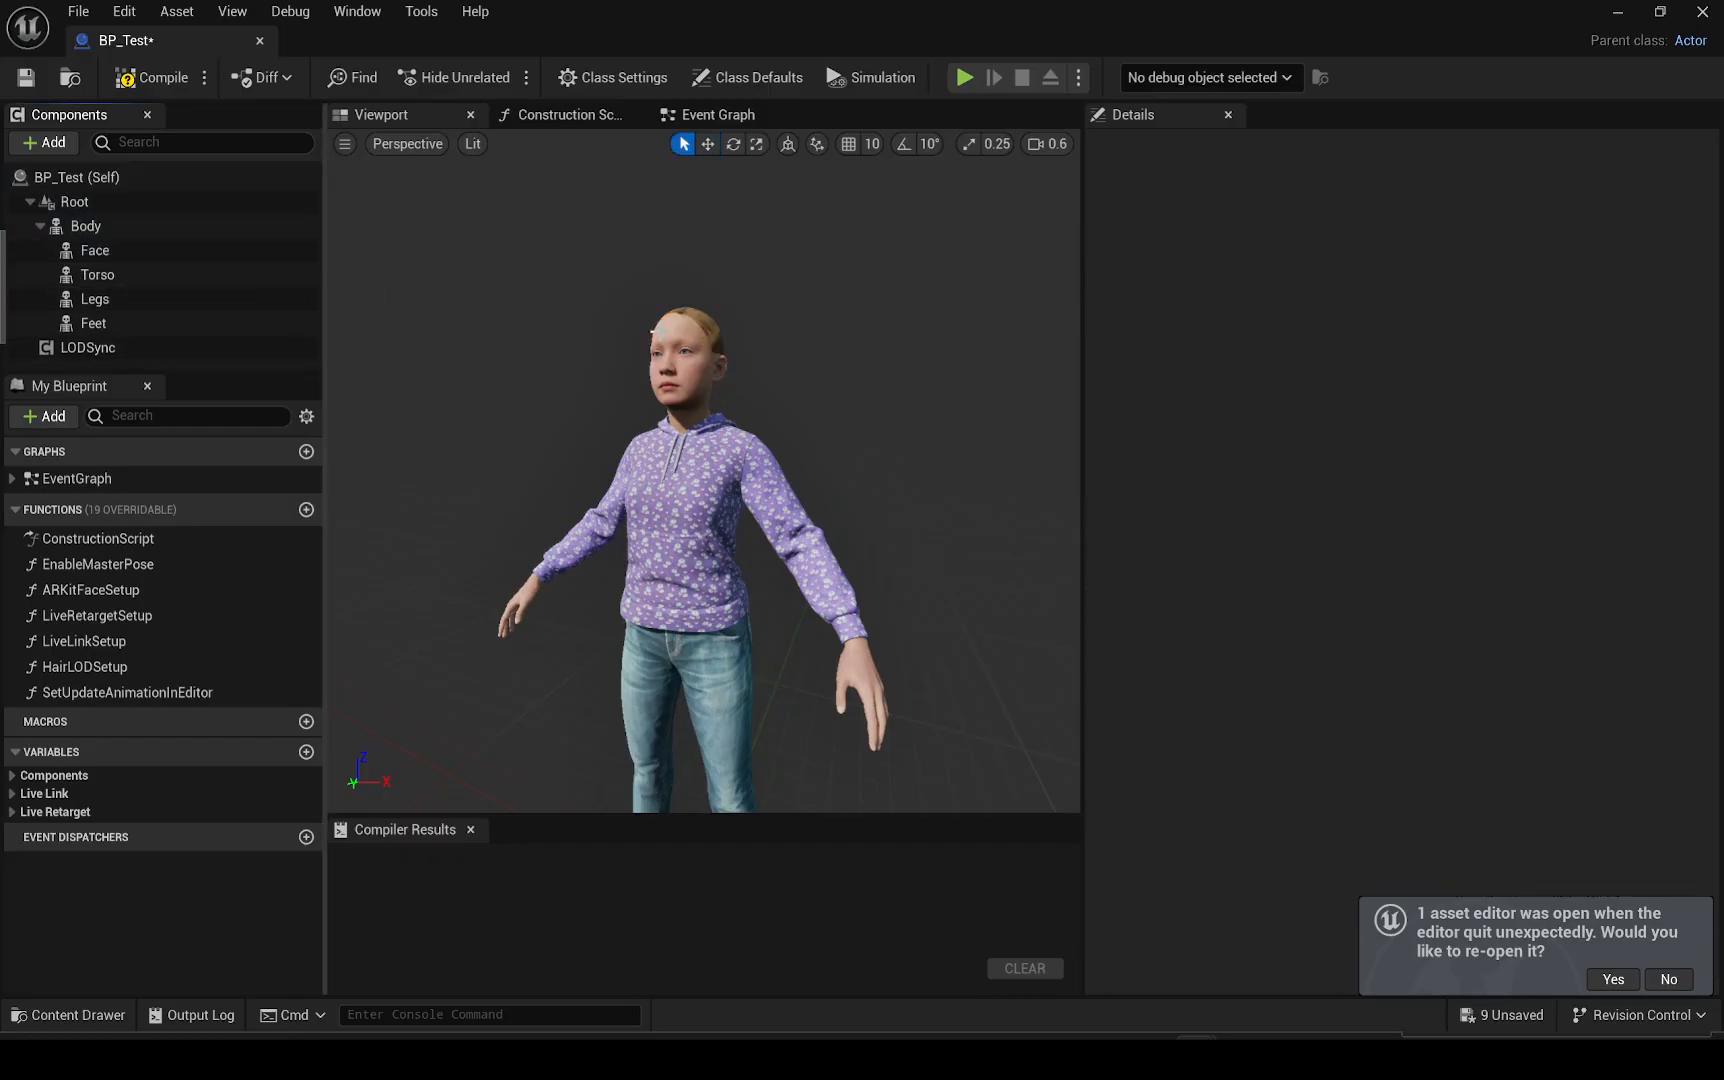
# Inspect the details of the Face, Root, Body and Legs components, including their skeletal mesh assets
pyautogui.moveTo(659, 331); pyautogui.dragTo(630, 331, button='right')
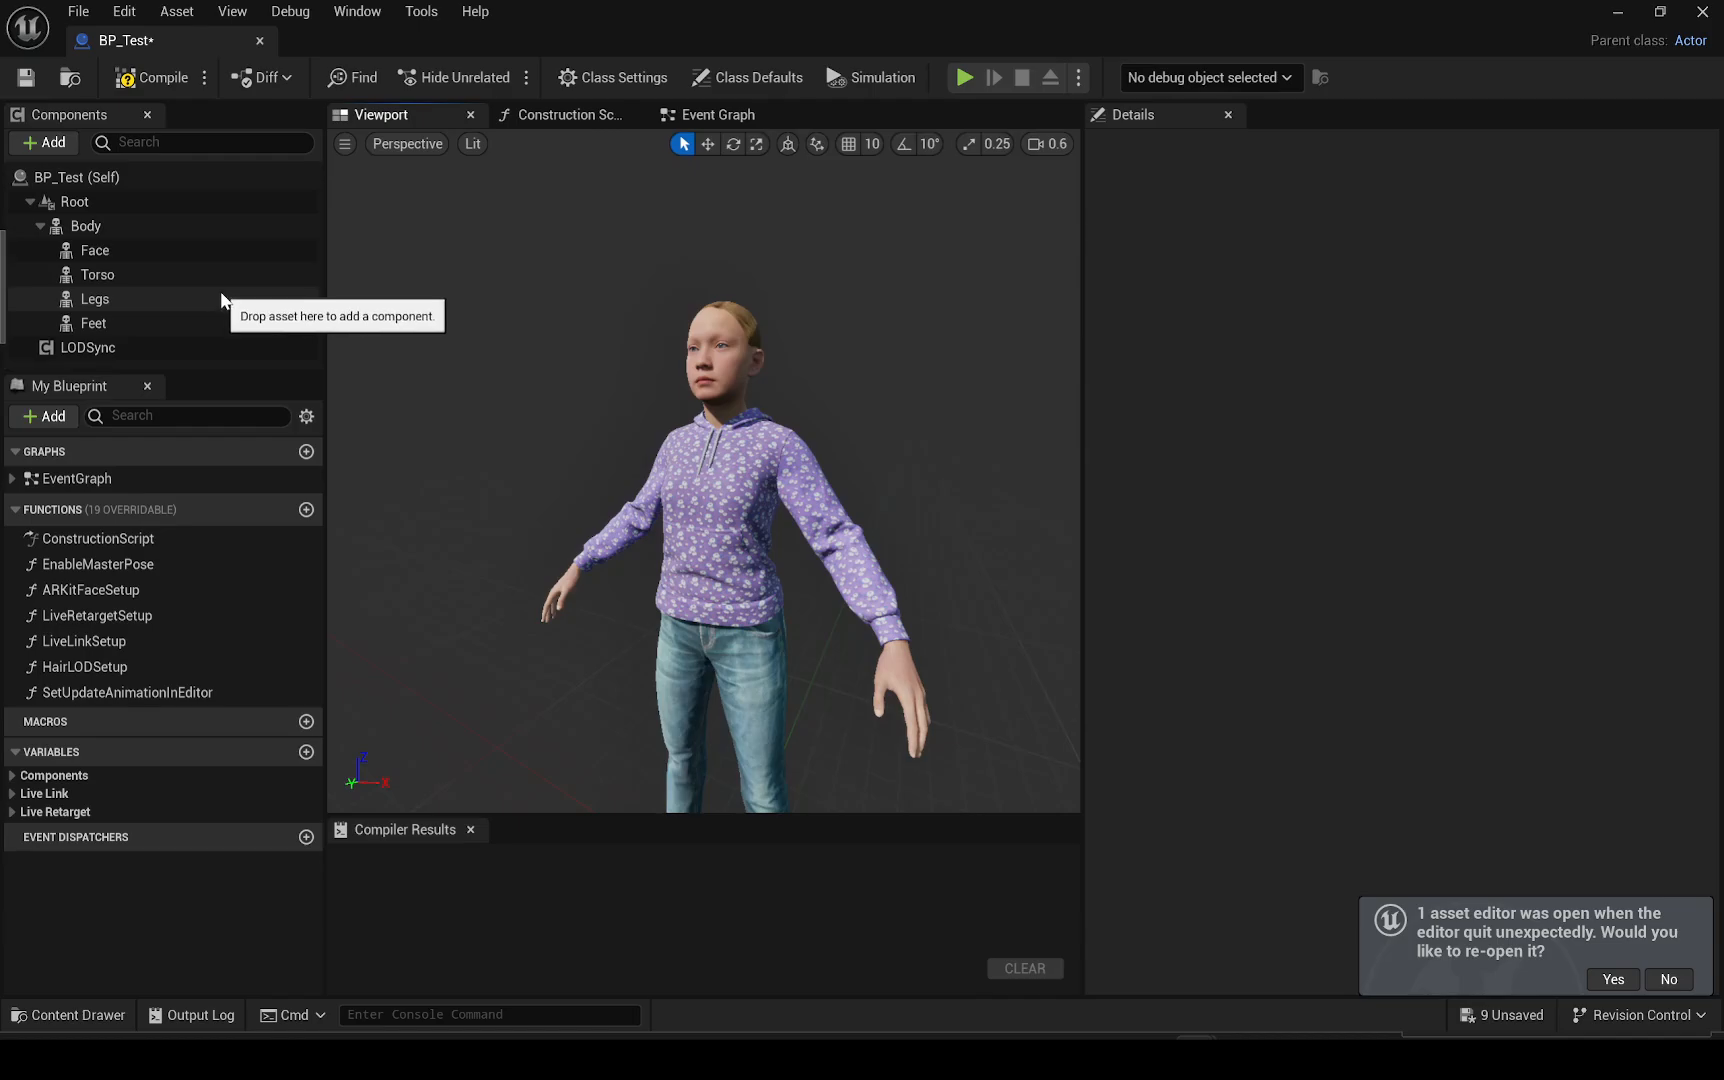
pyautogui.click(138, 255)
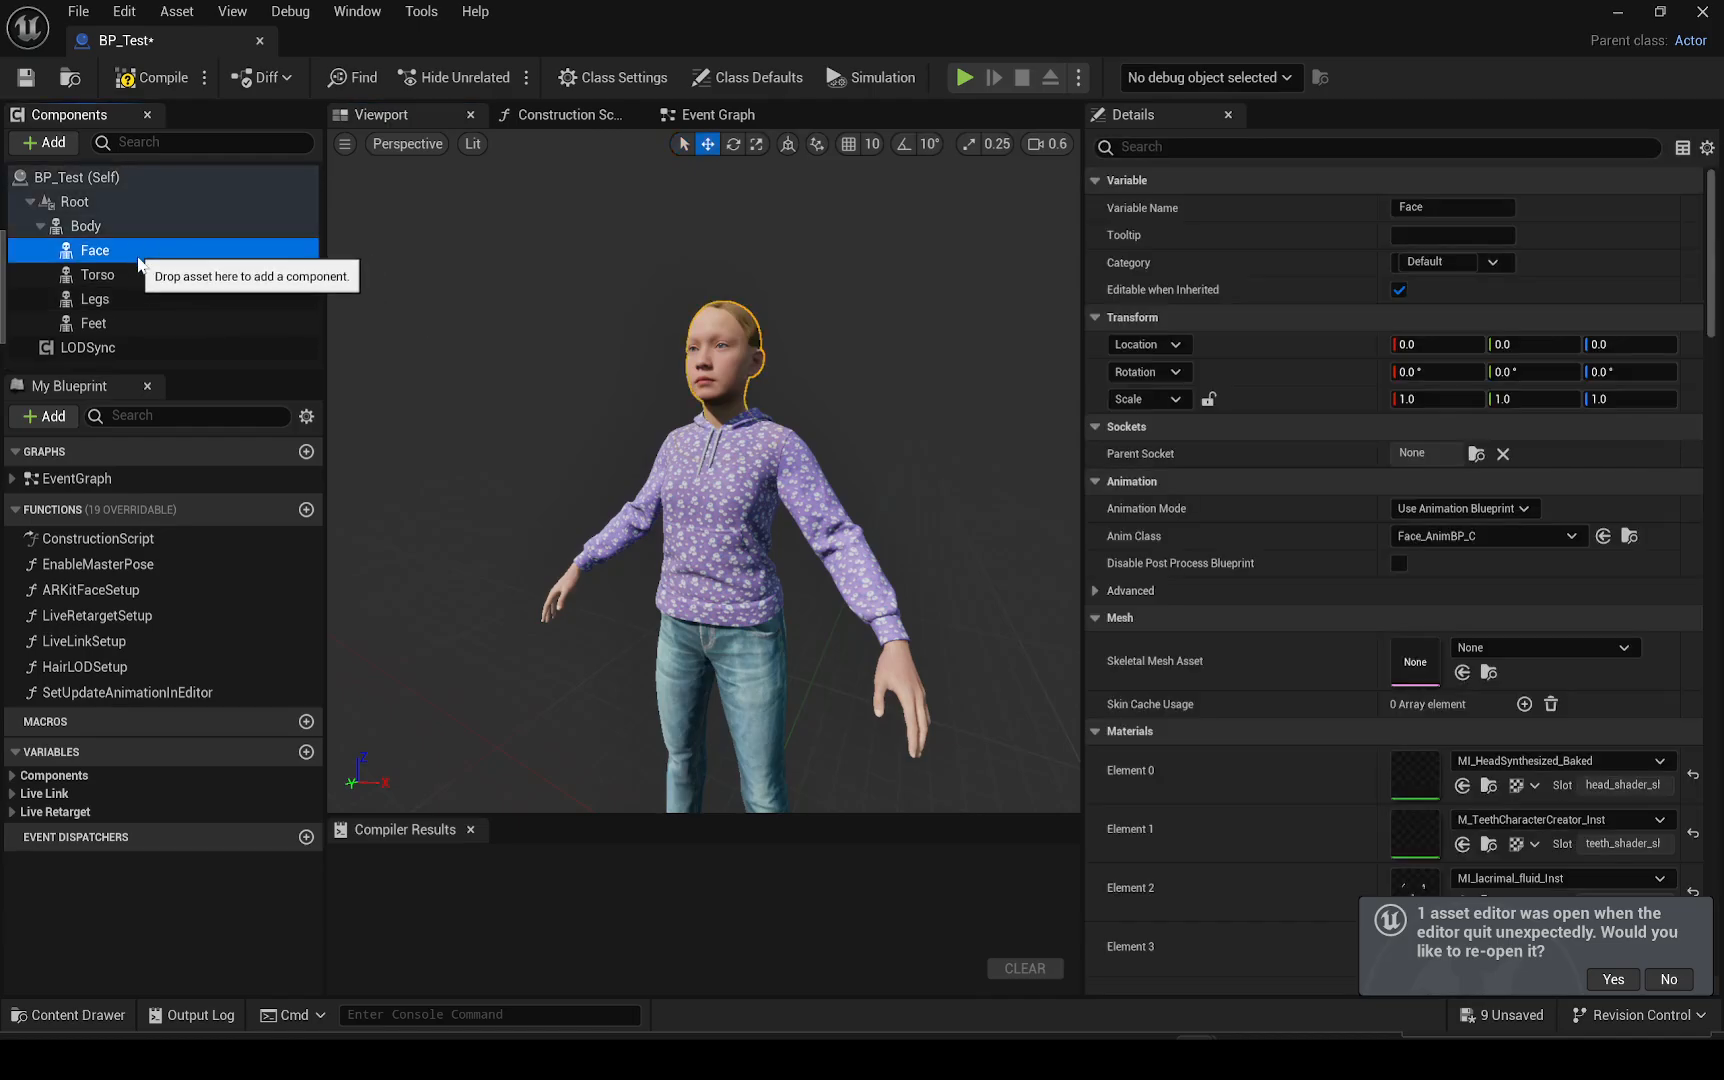
pyautogui.click(80, 202)
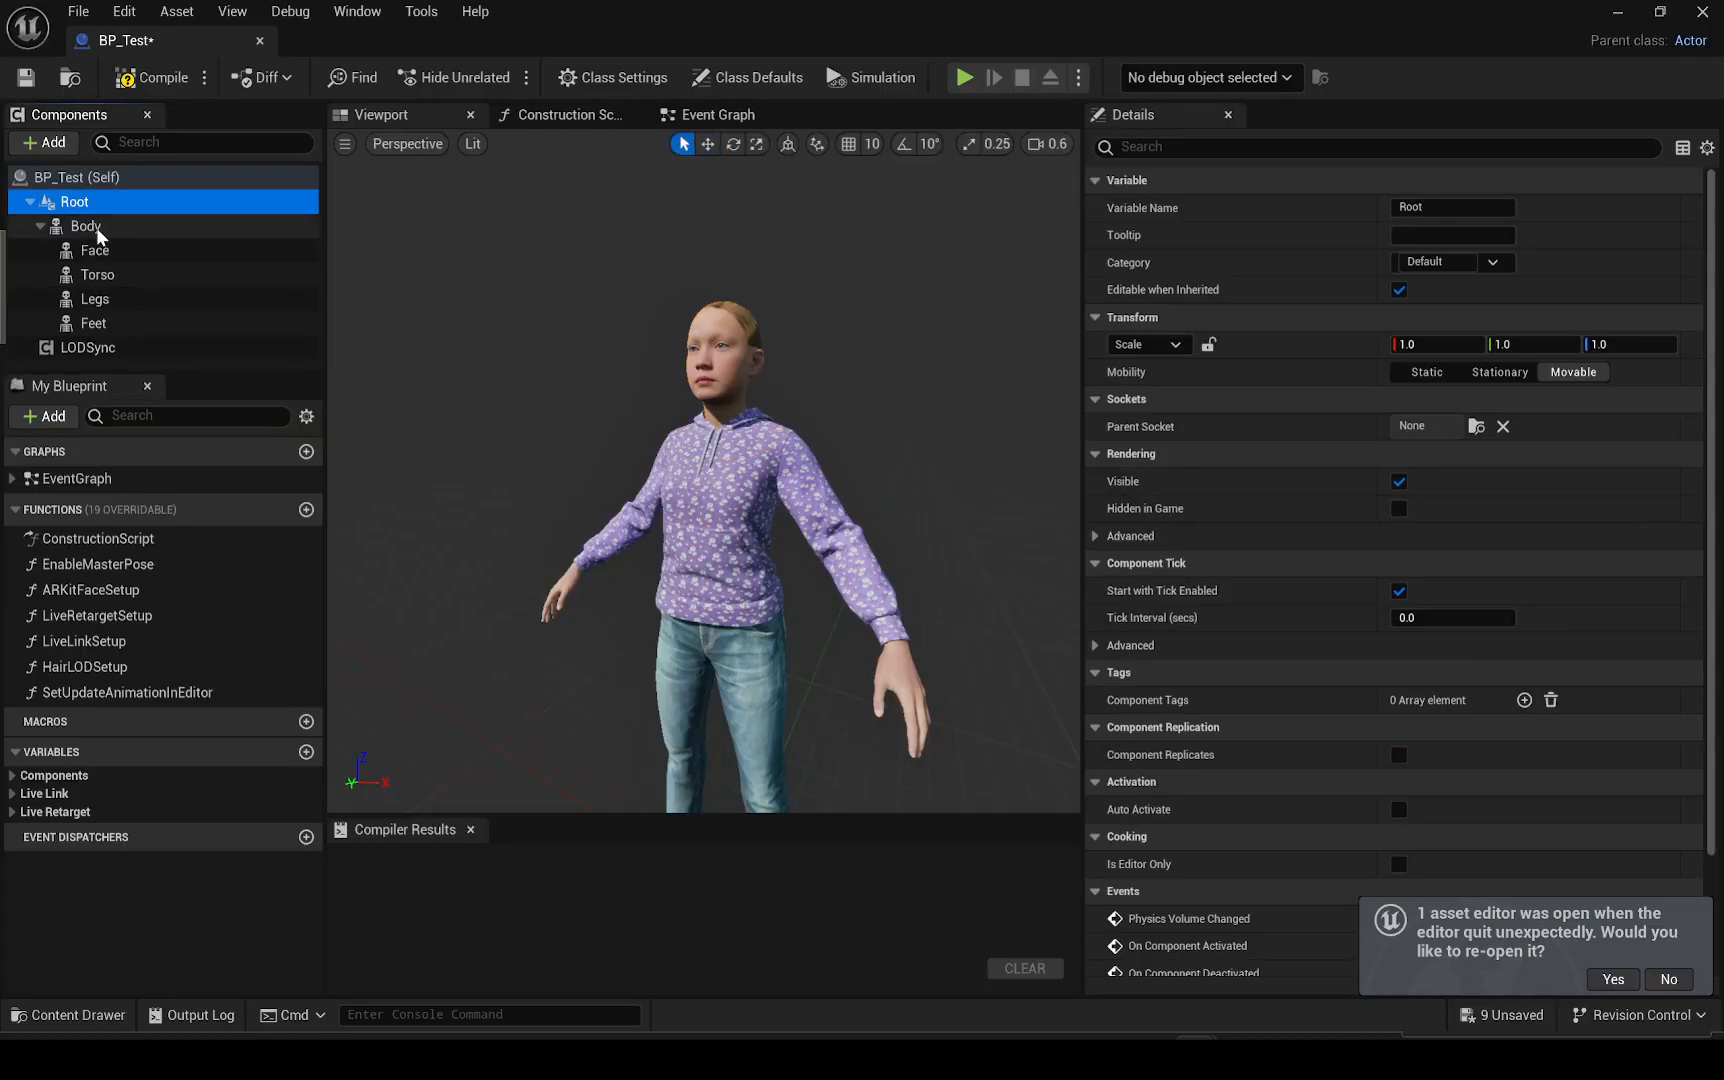
pyautogui.click(120, 228)
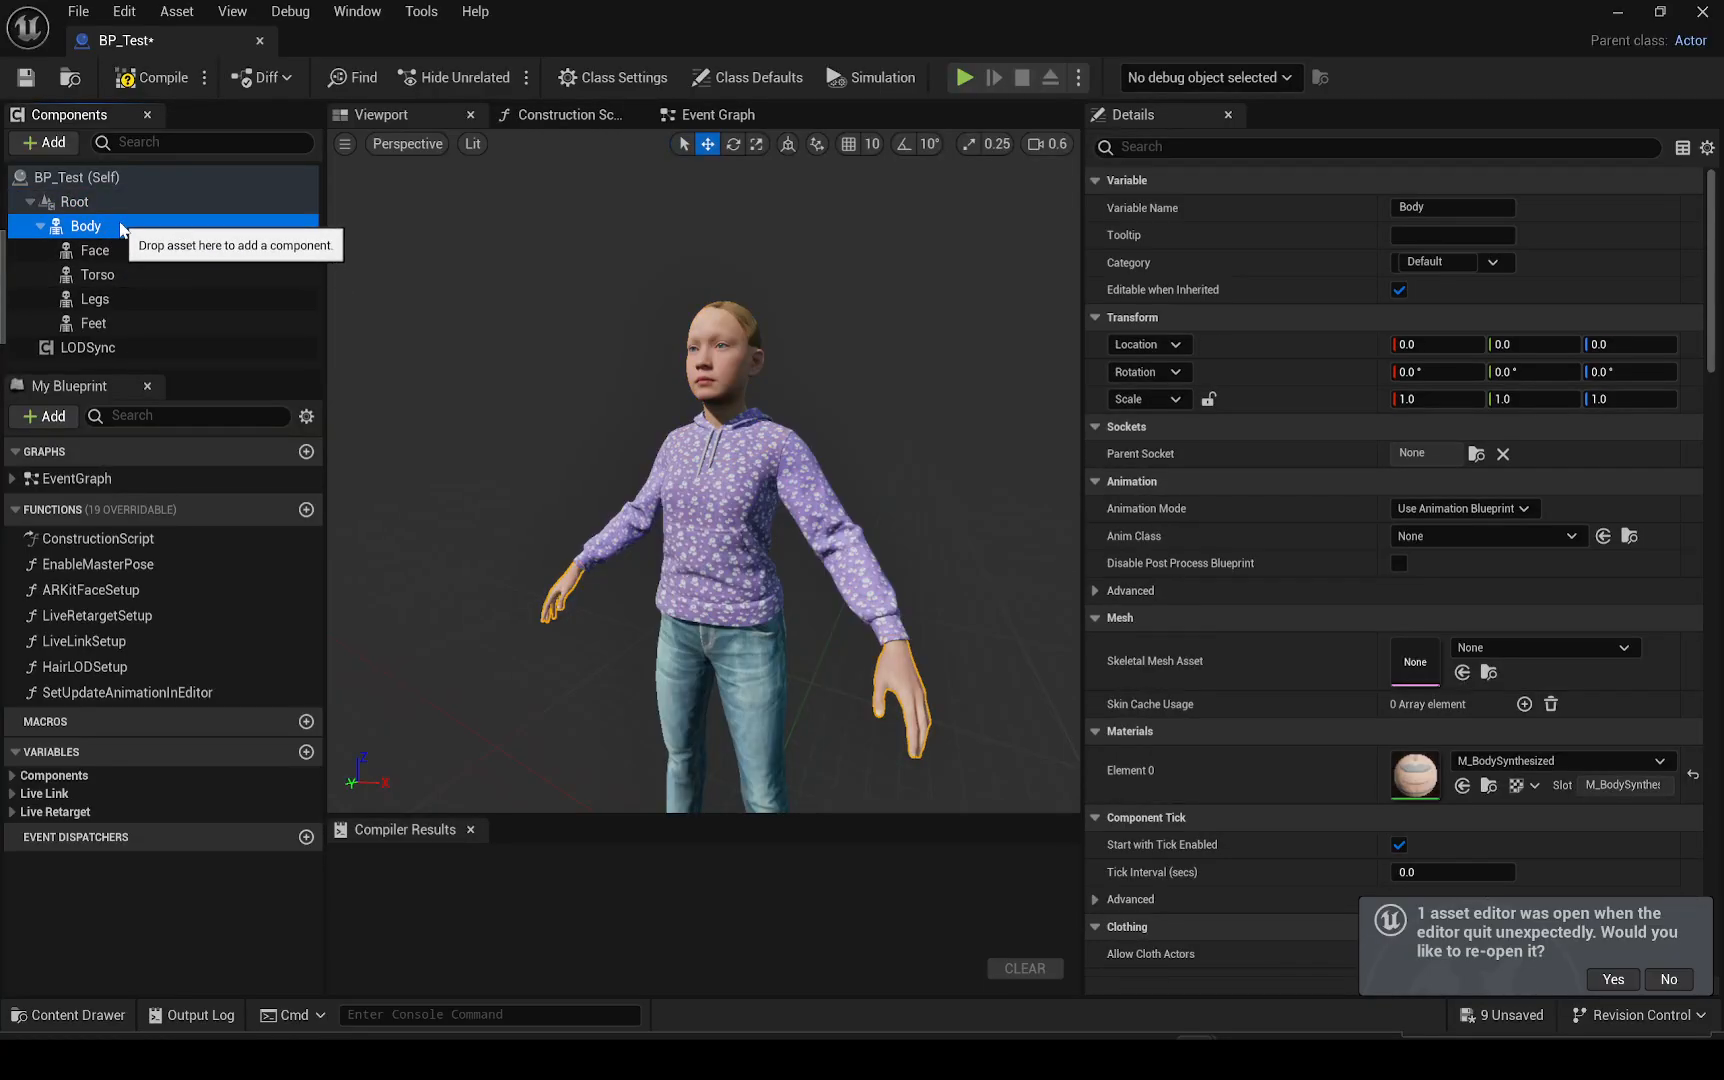
pyautogui.click(134, 252)
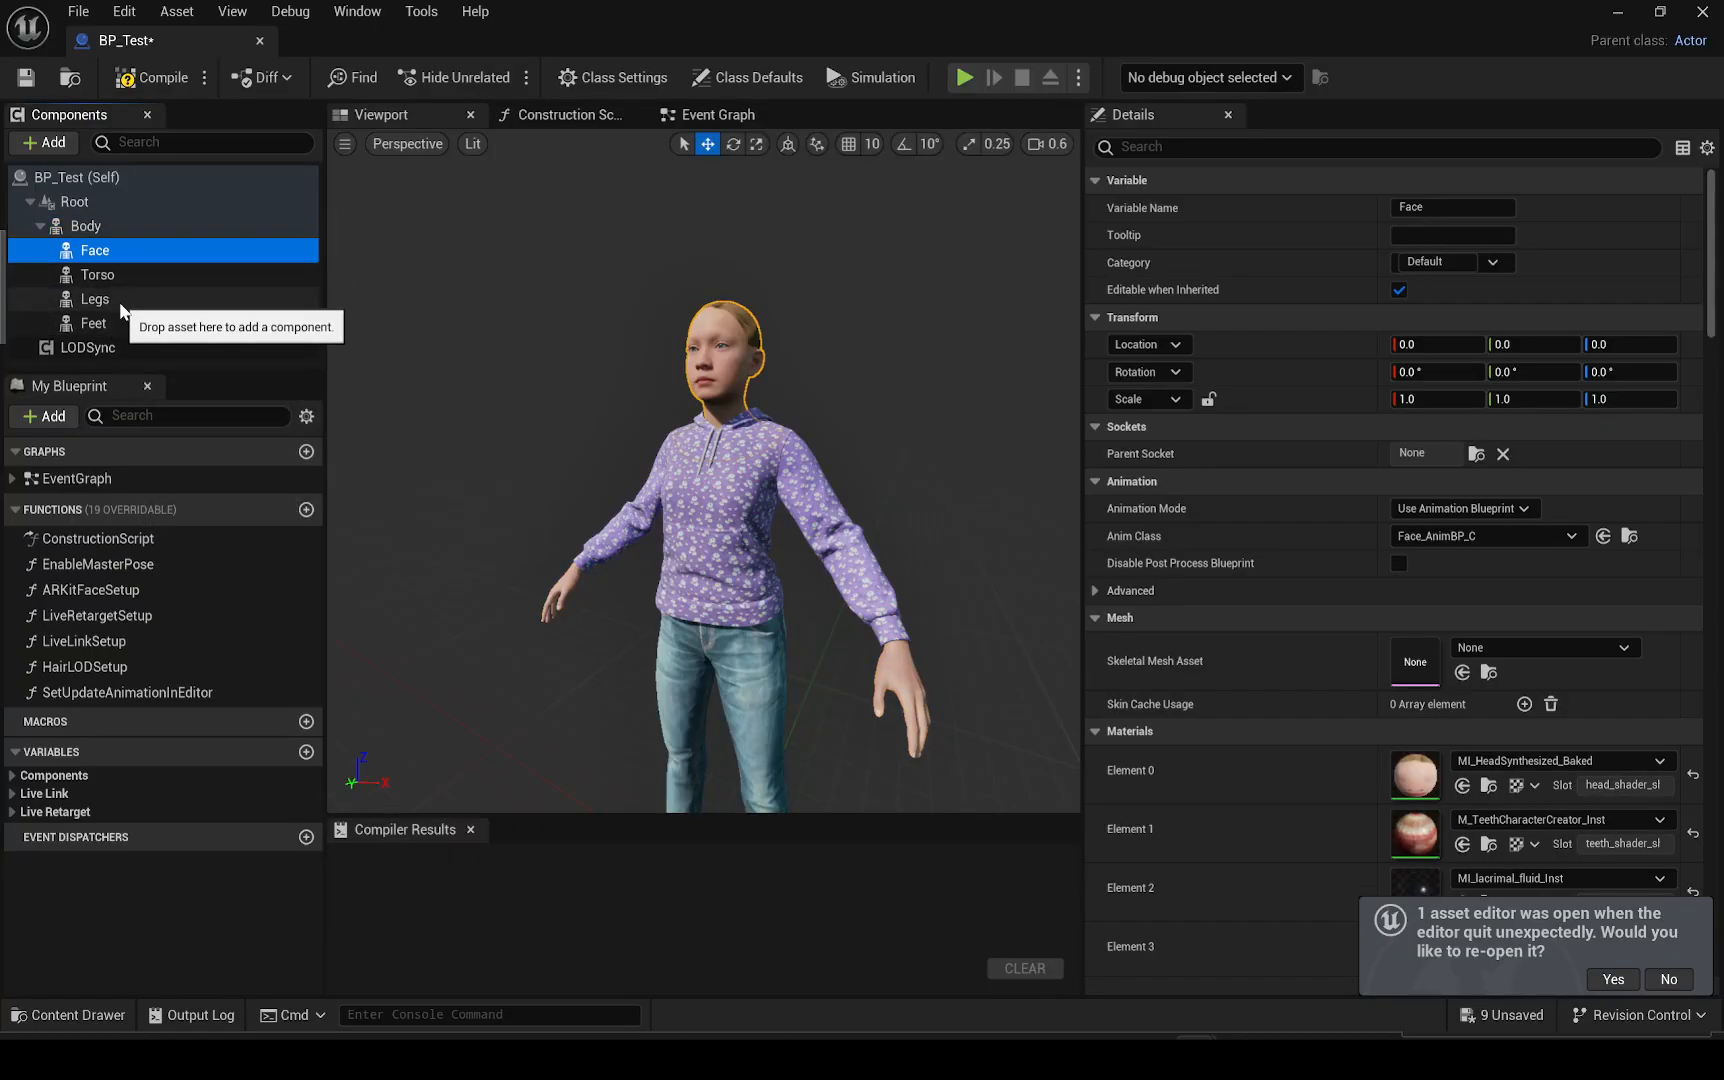
pyautogui.click(118, 300)
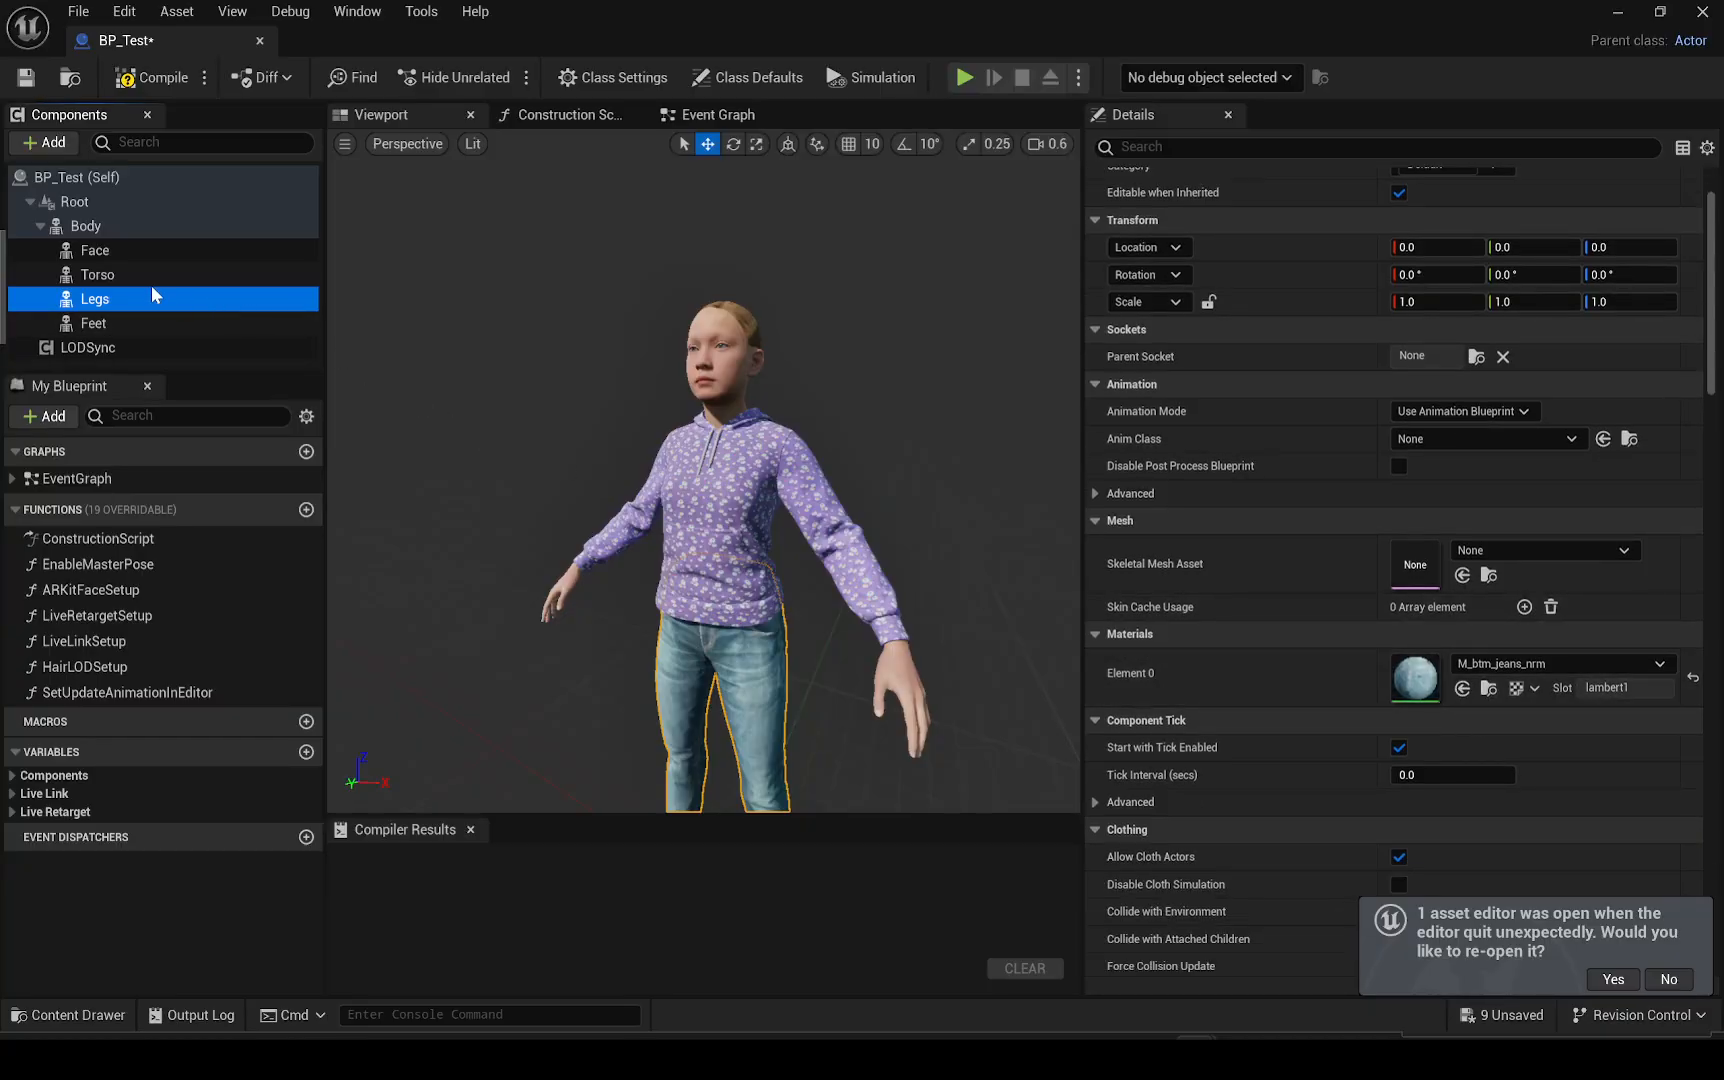
pyautogui.click(90, 226)
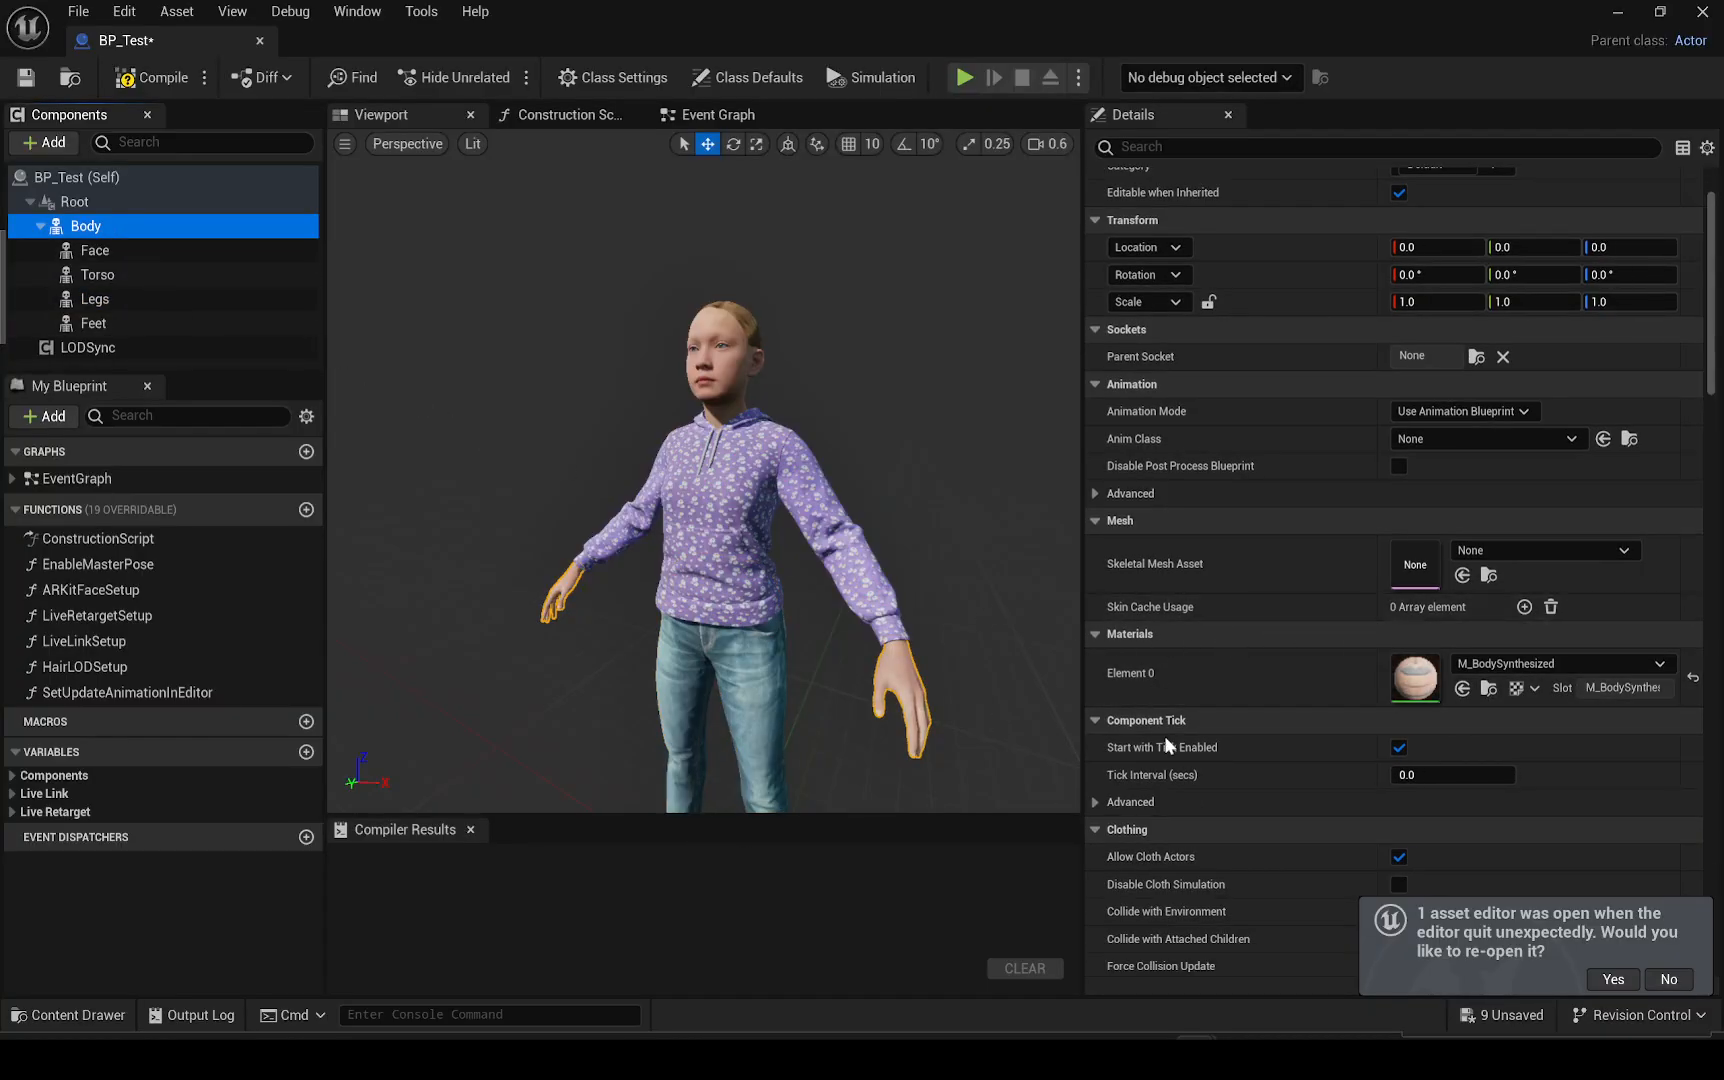
pyautogui.scroll(-2, 1169, 601)
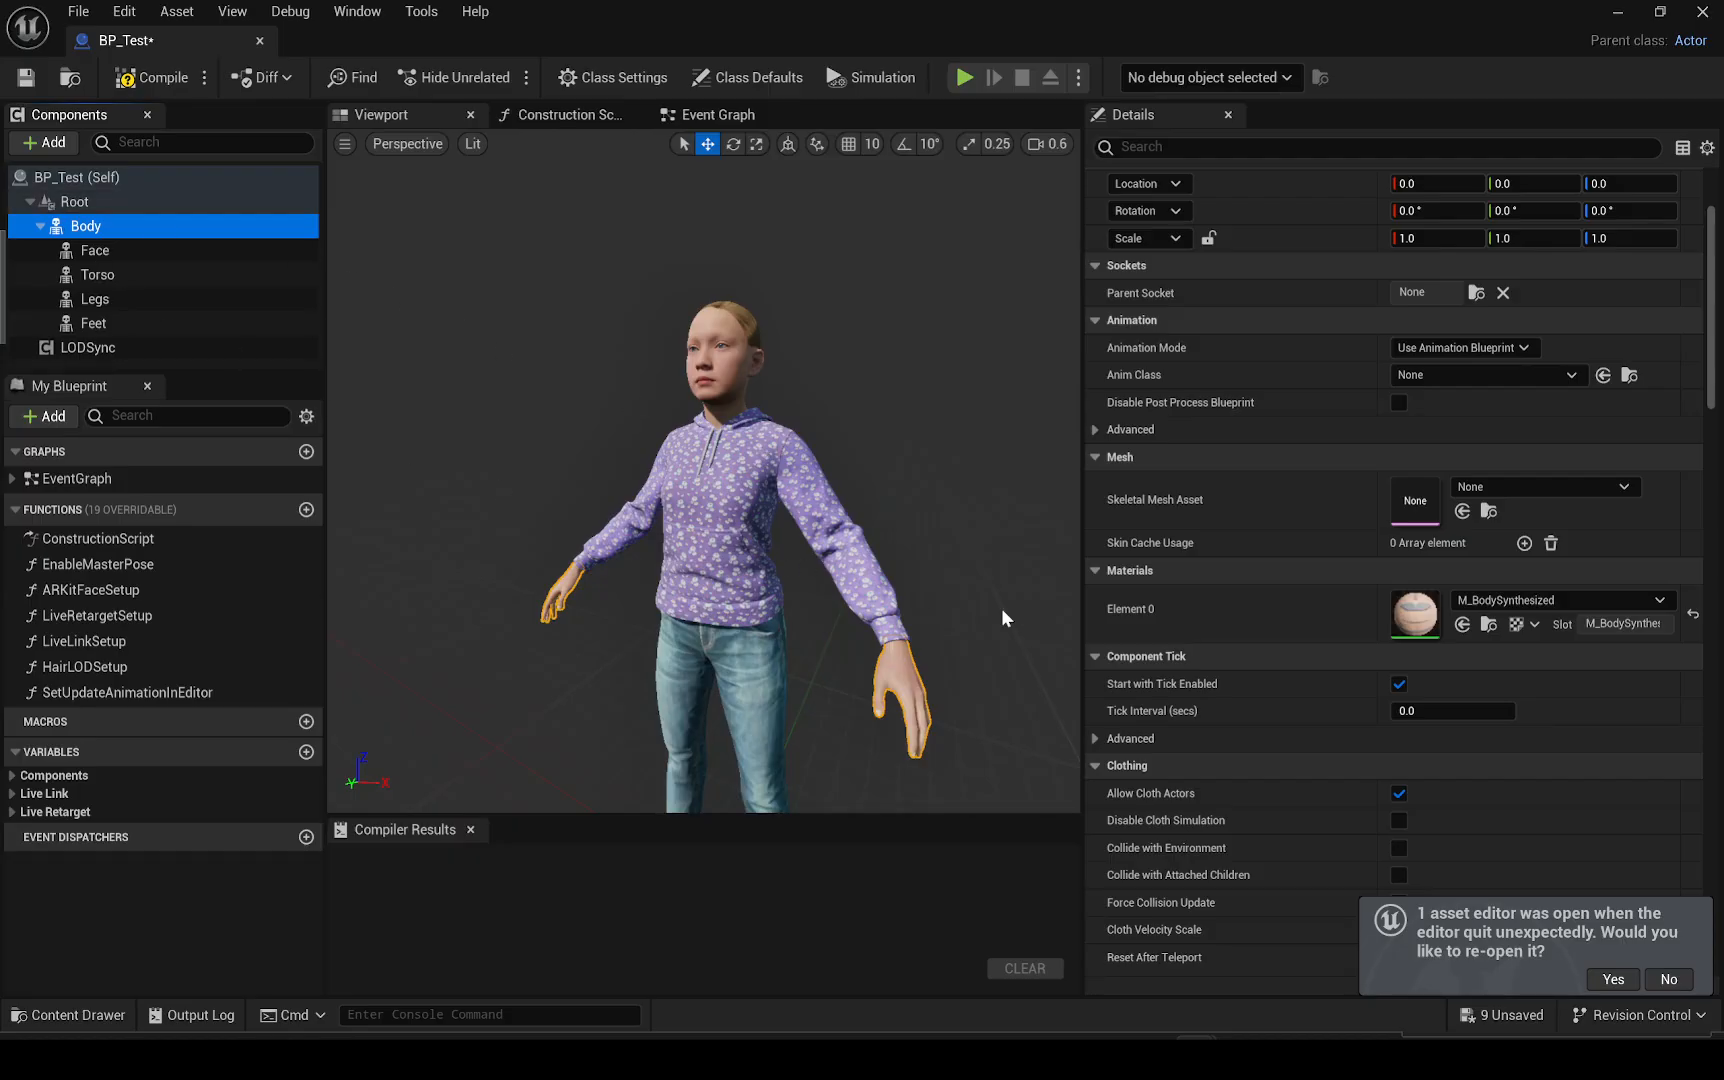
pyautogui.scroll(-5, 888, 667)
pyautogui.scroll(5, 888, 667)
pyautogui.click(888, 667)
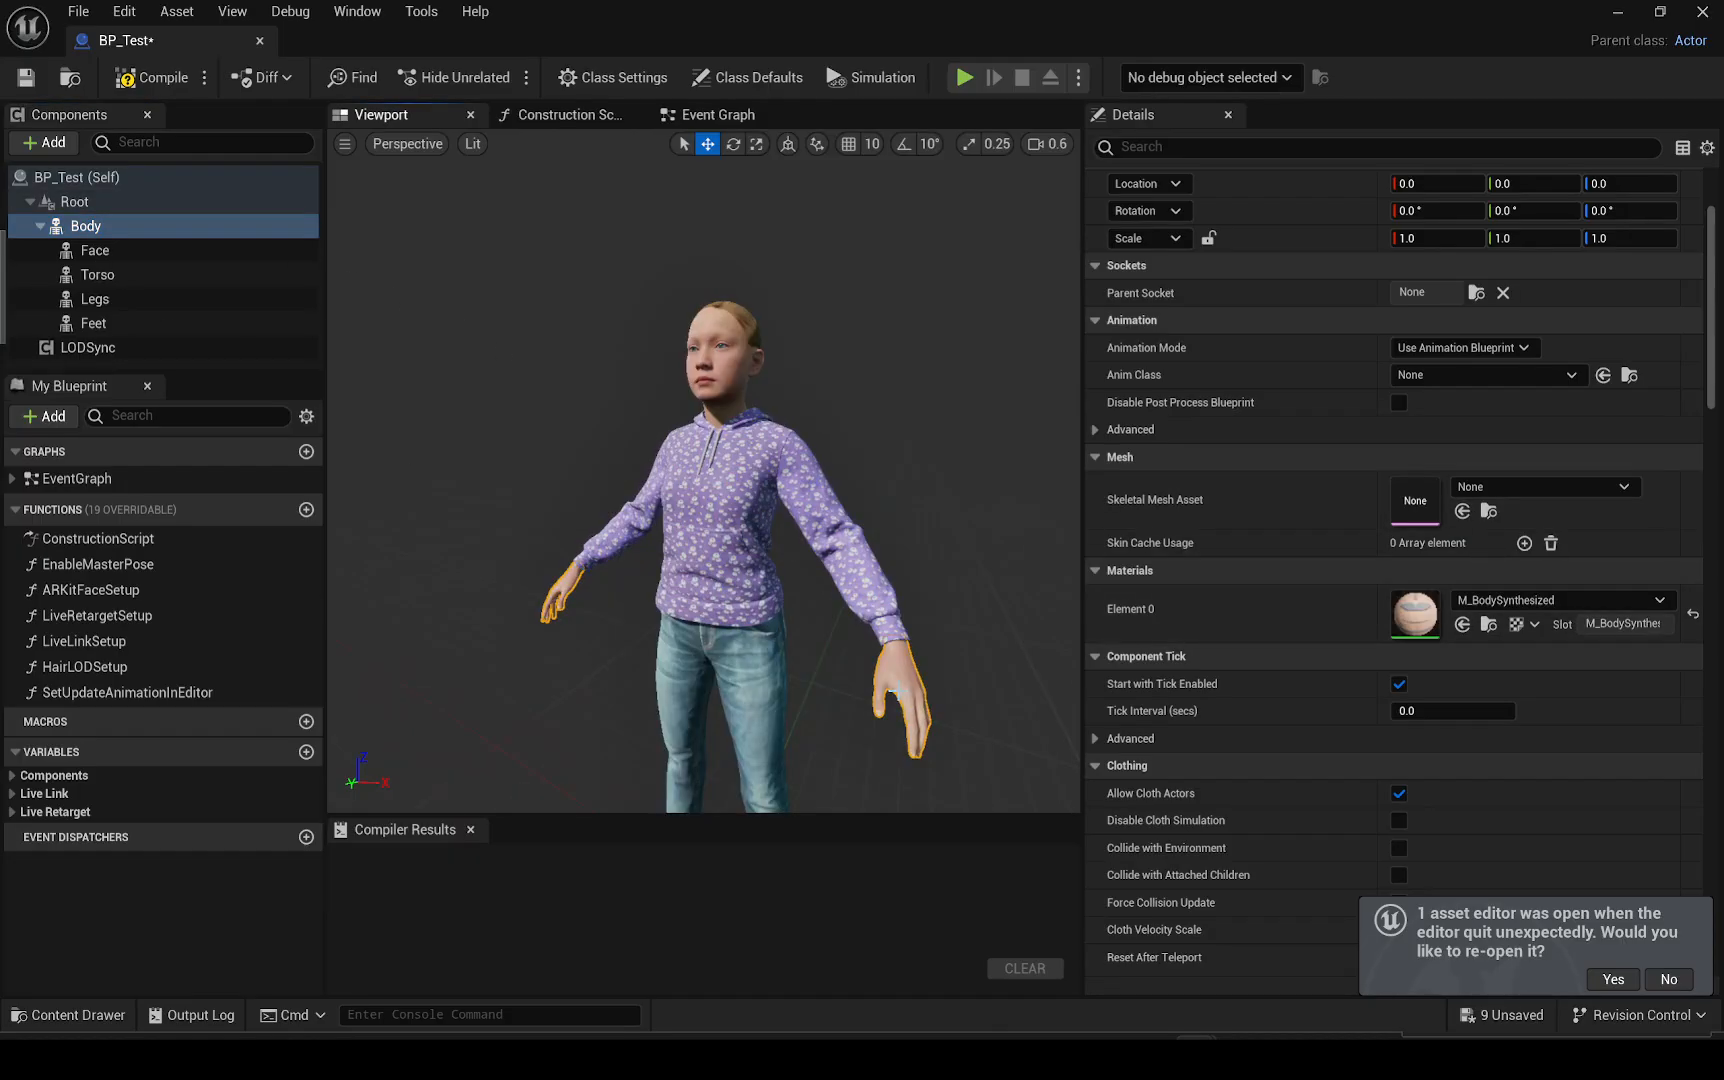
# Assign SKM_Final_Rudy_Asset_BodyMesh from the Test/Body folder as the Body component's skeletal mesh
pyautogui.click(132, 1015)
pyautogui.scroll(-2, 1407, 409)
pyautogui.click(105, 863)
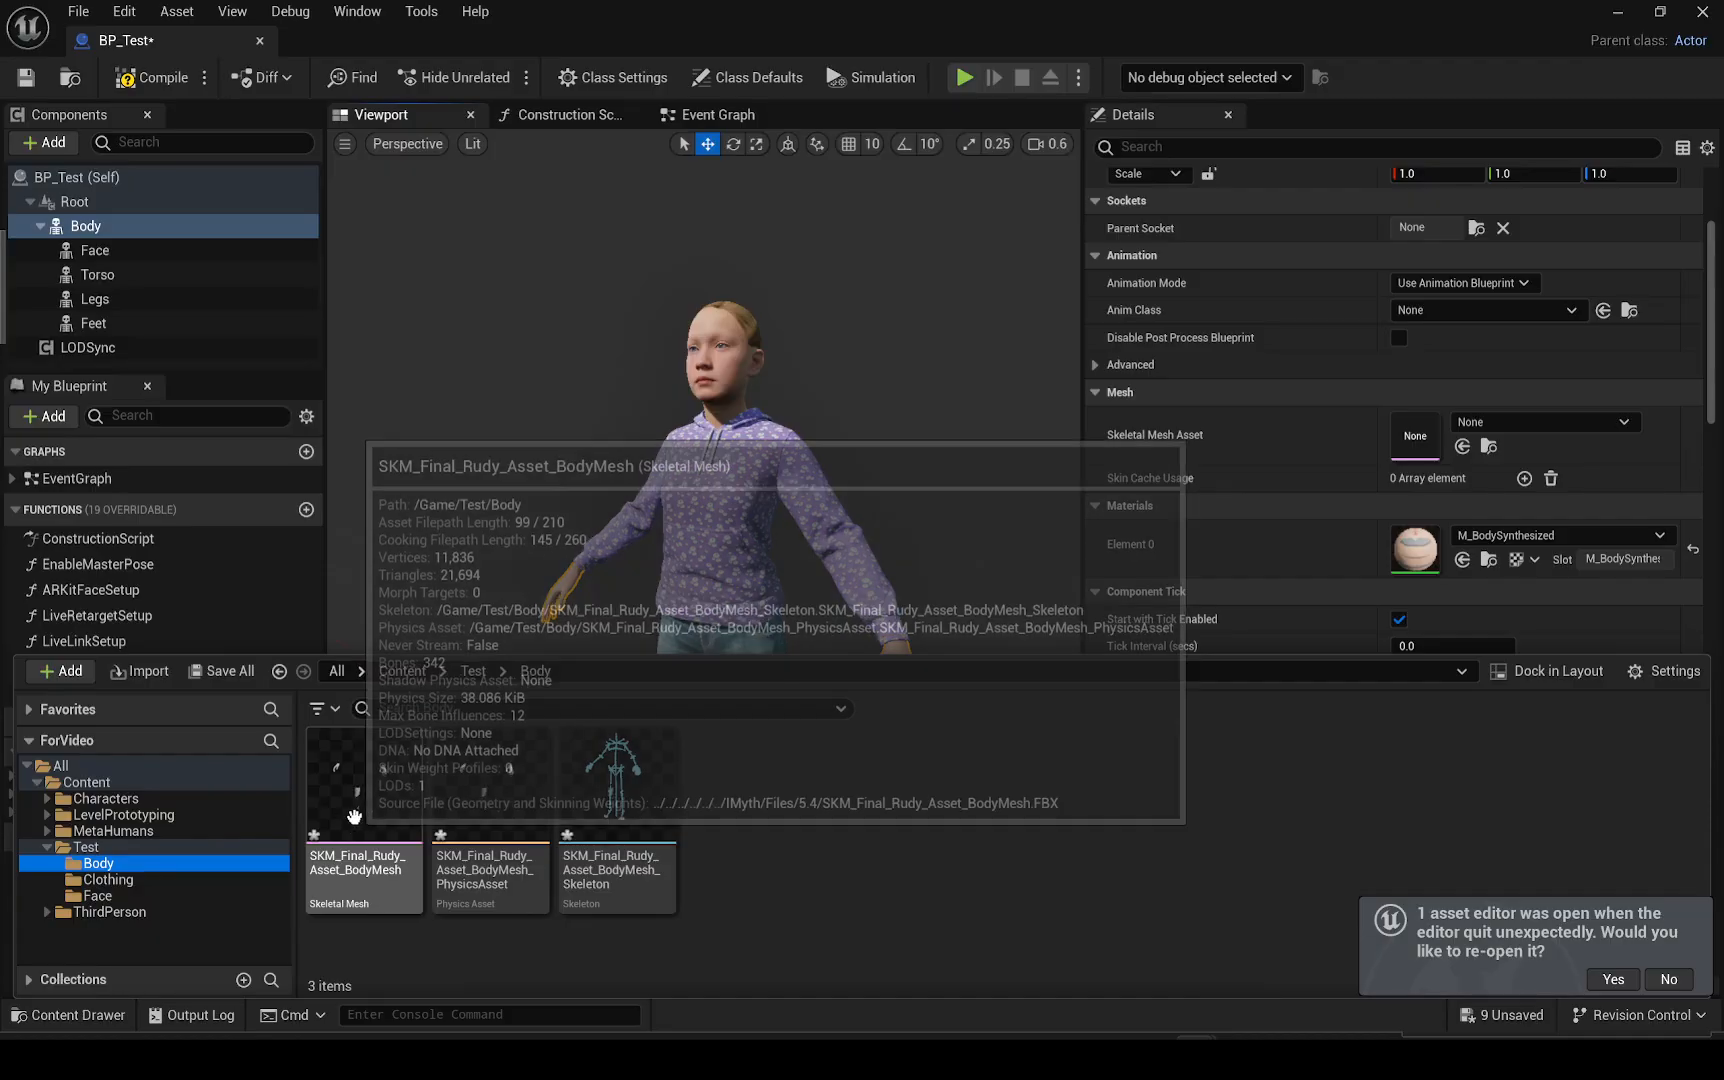
pyautogui.moveTo(370, 787); pyautogui.dragTo(1430, 440)
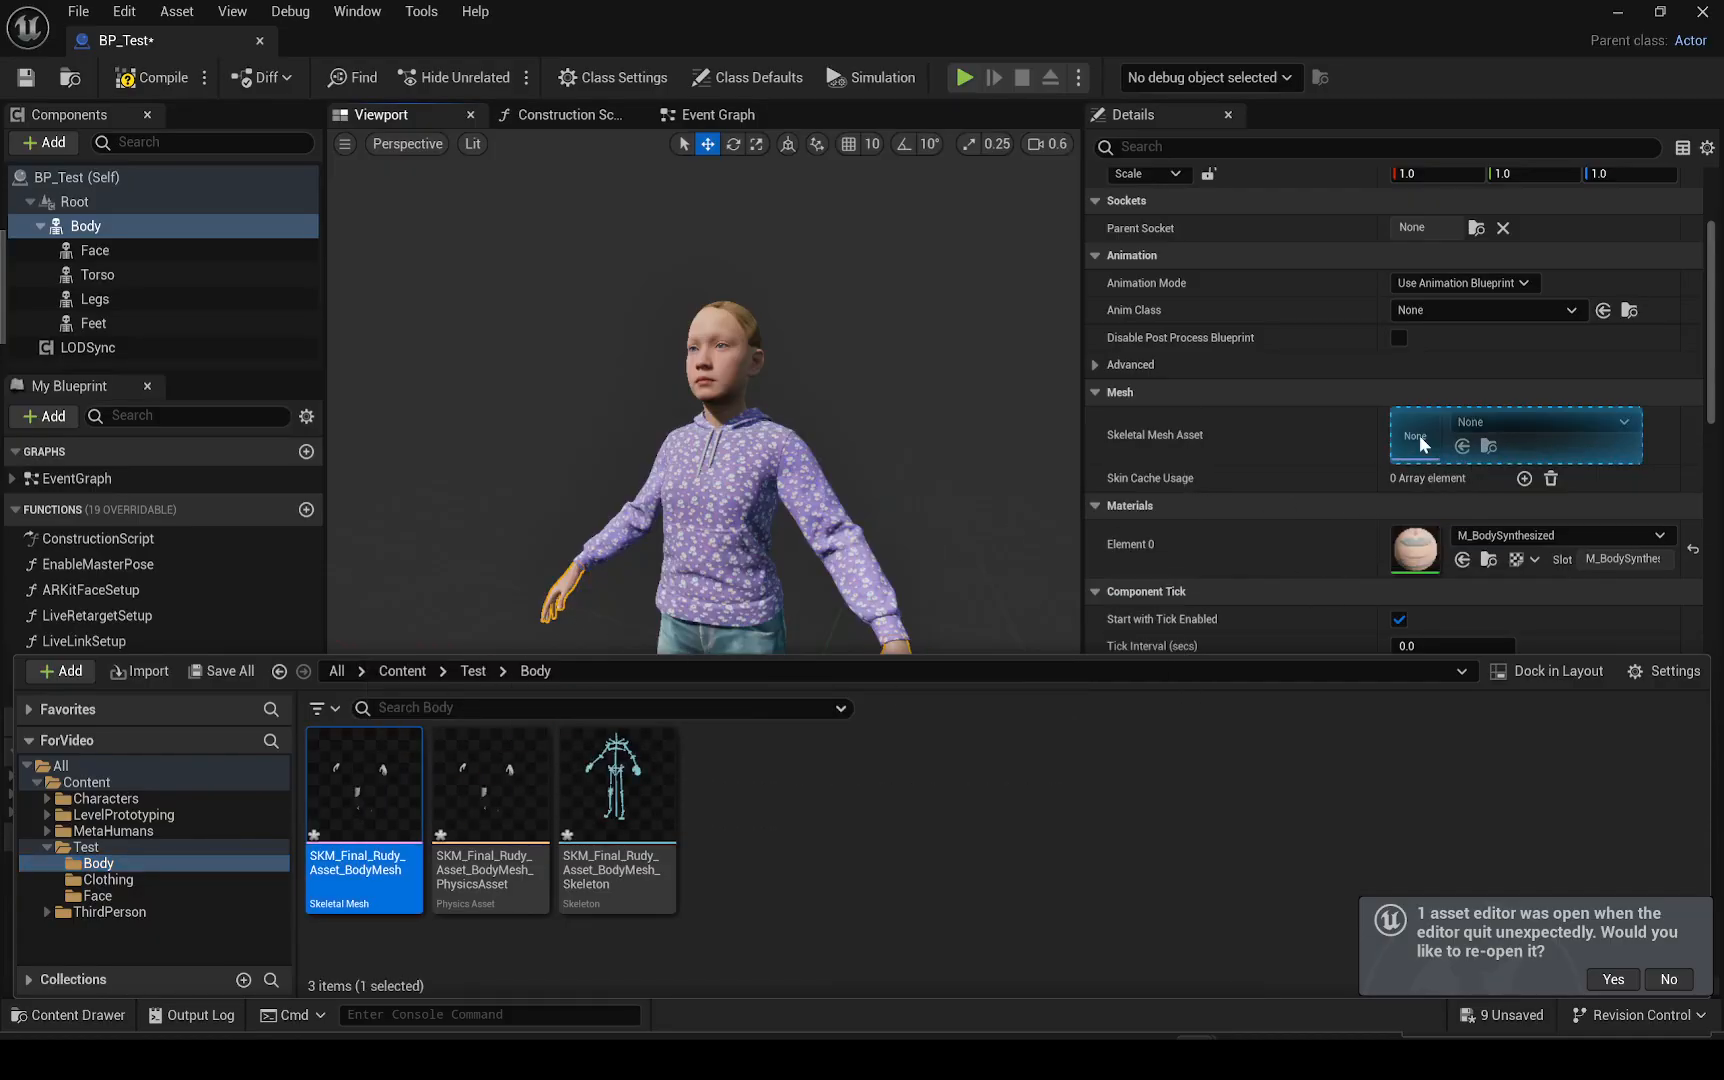
pyautogui.keyDown('alt'); pyautogui.moveTo(846, 499); pyautogui.dragTo(780, 499, button='right'); pyautogui.keyUp('alt')
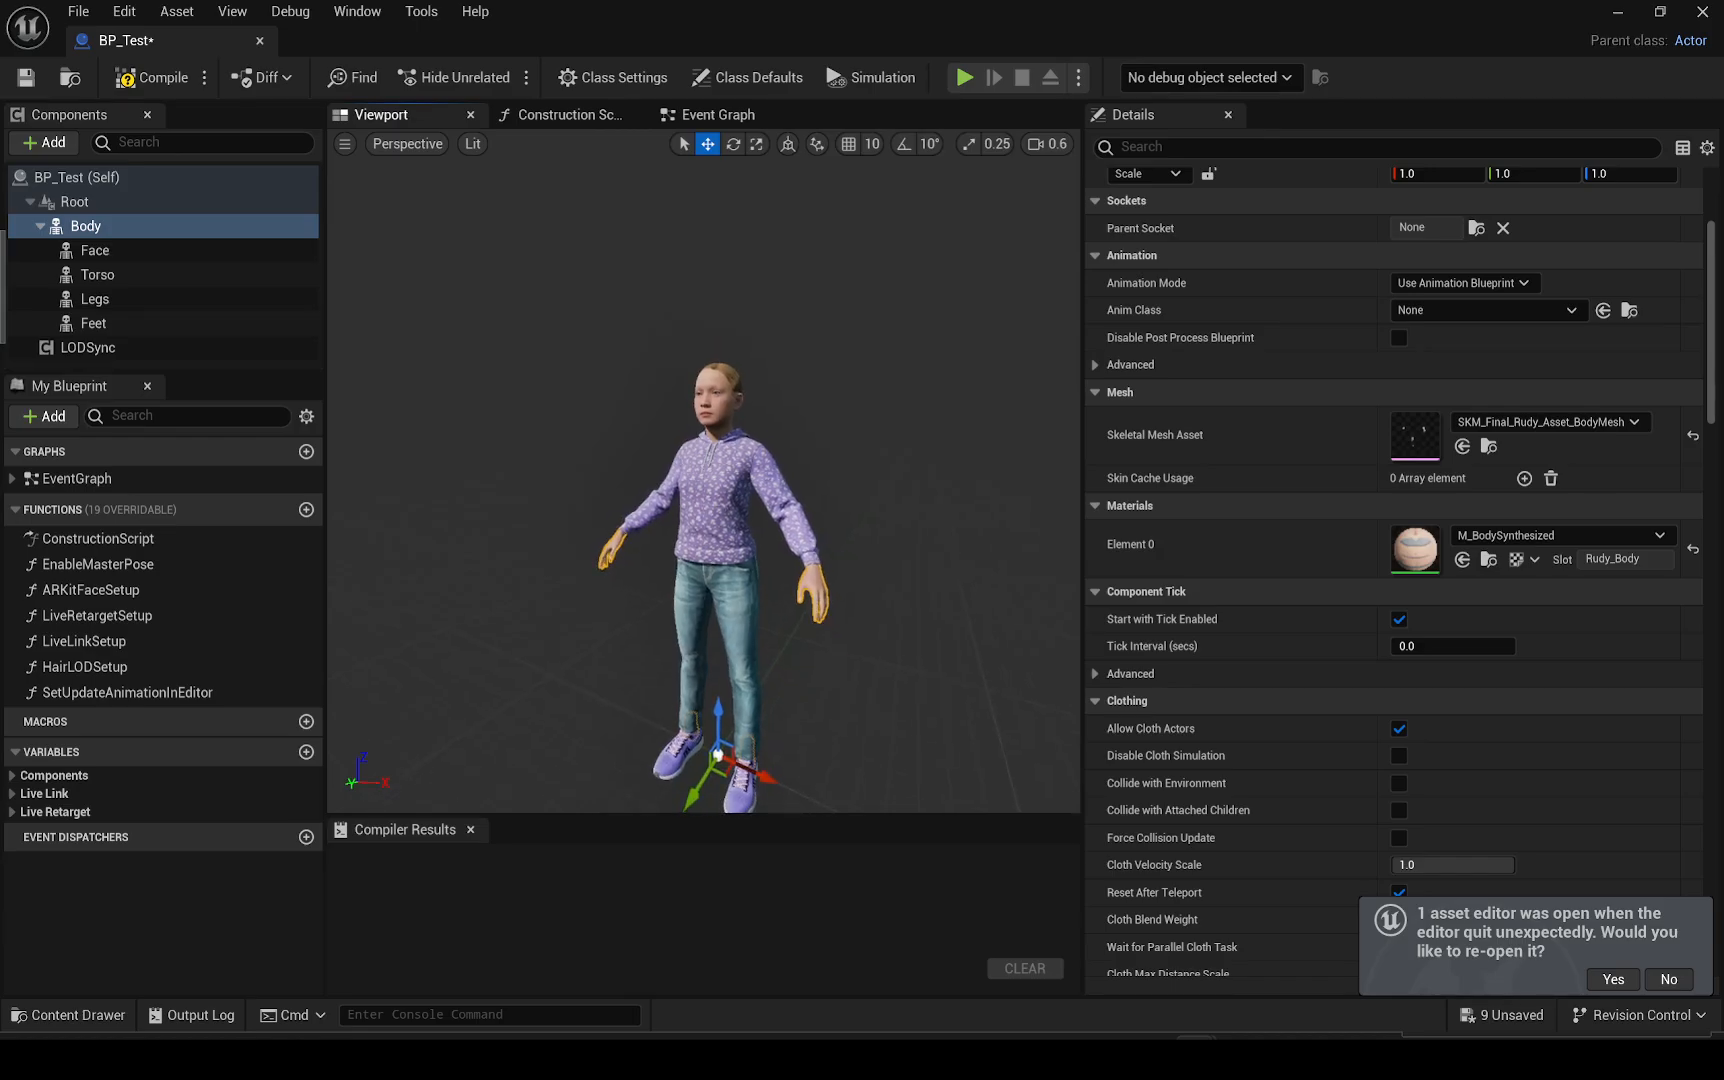
# Assign Final_Rudy_Asset_Outfits from the Test/Clothing folder as the Torso component's skeletal mesh
pyautogui.press('w')
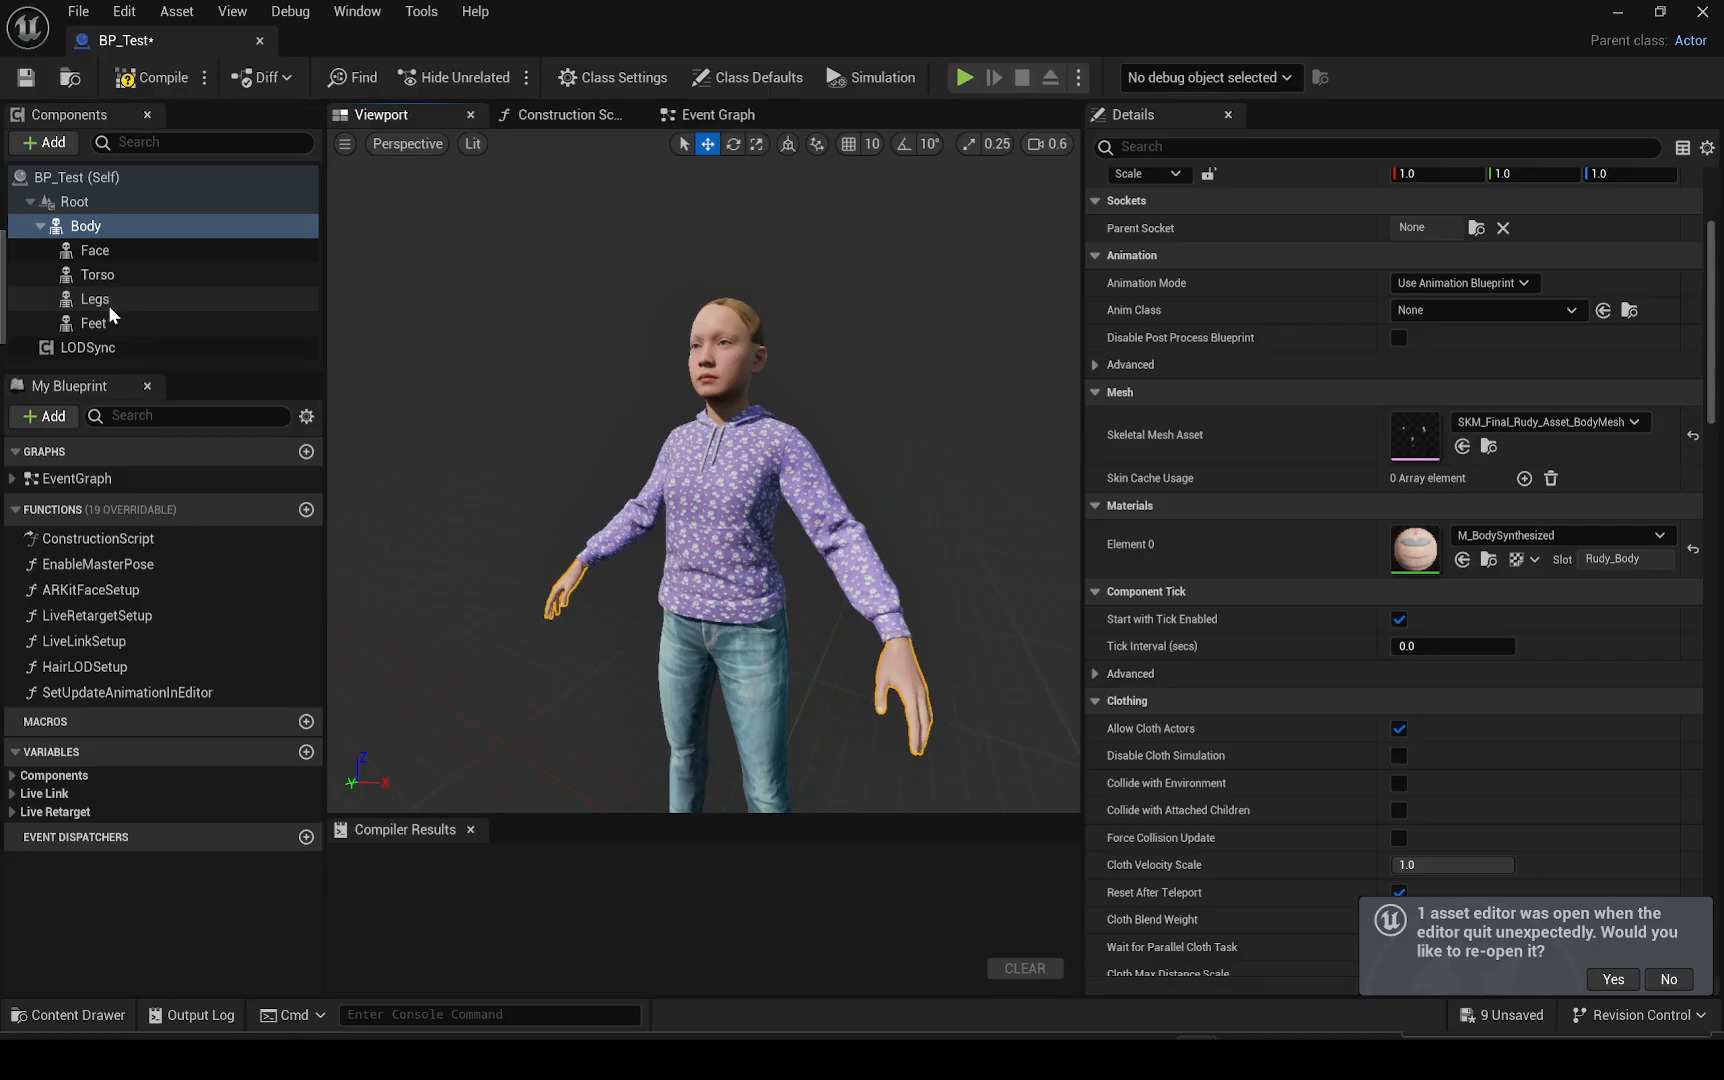
pyautogui.click(112, 274)
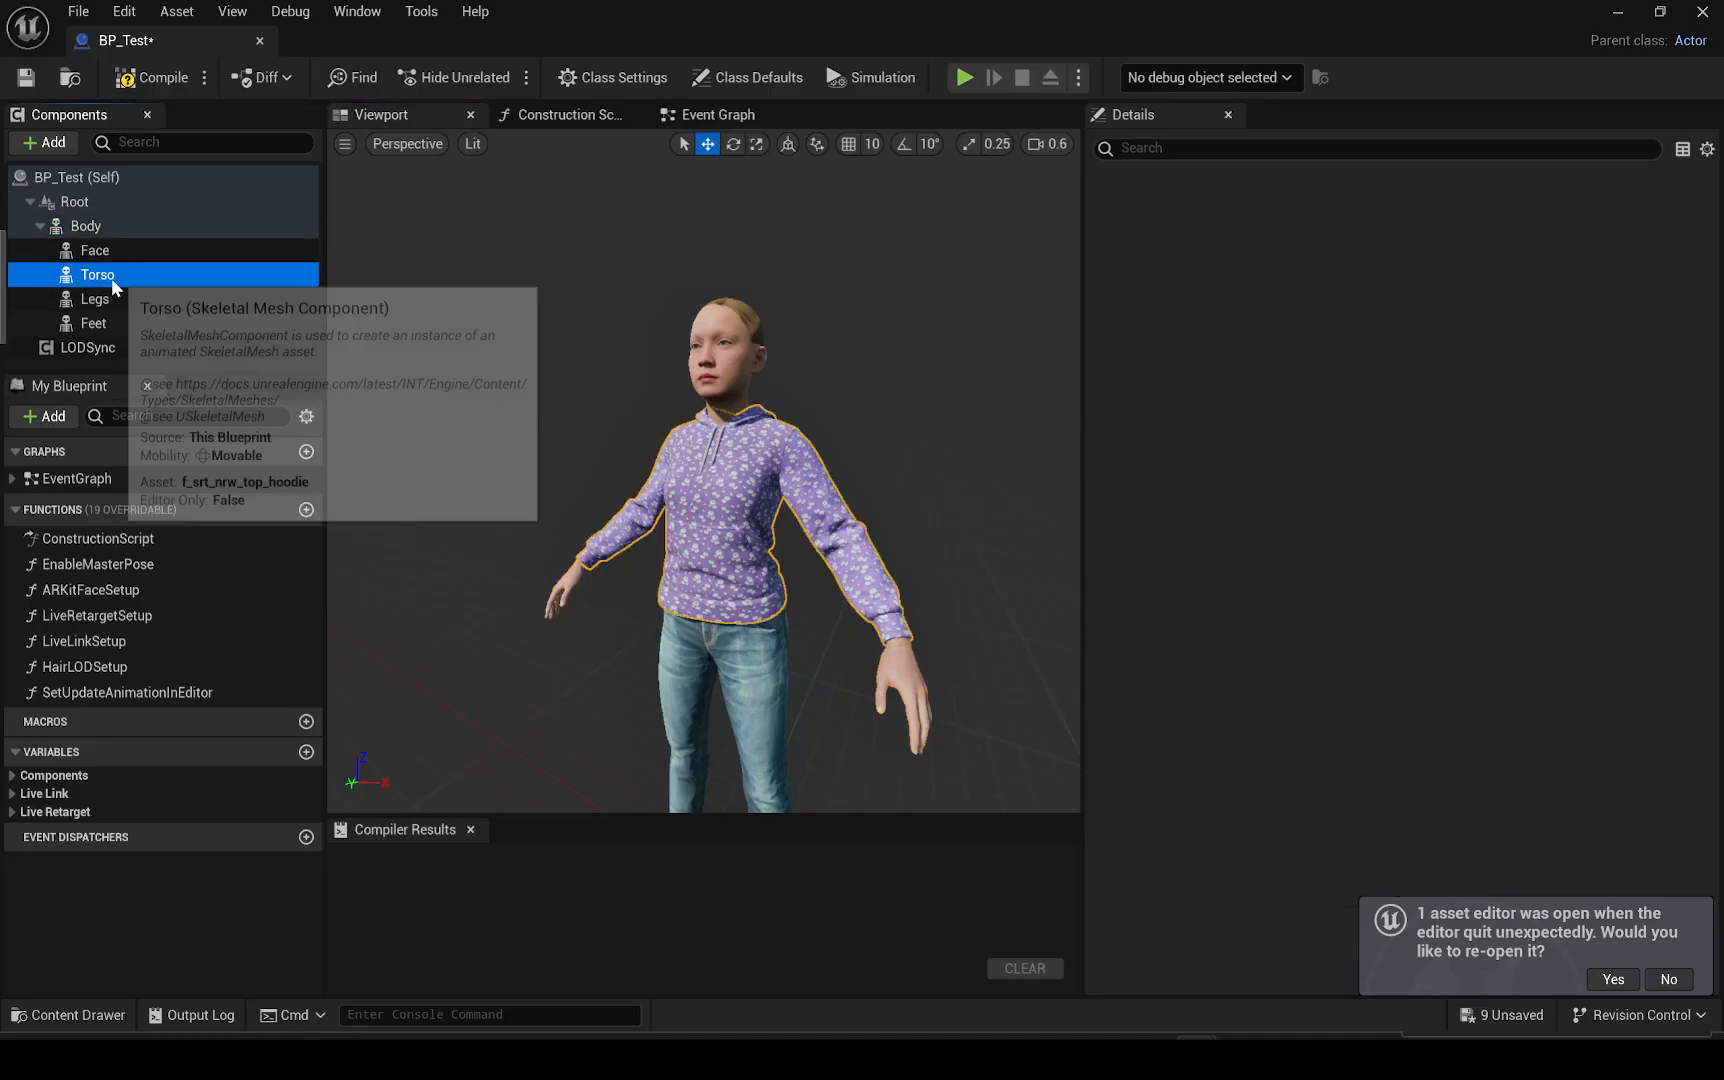
pyautogui.click(64, 1016)
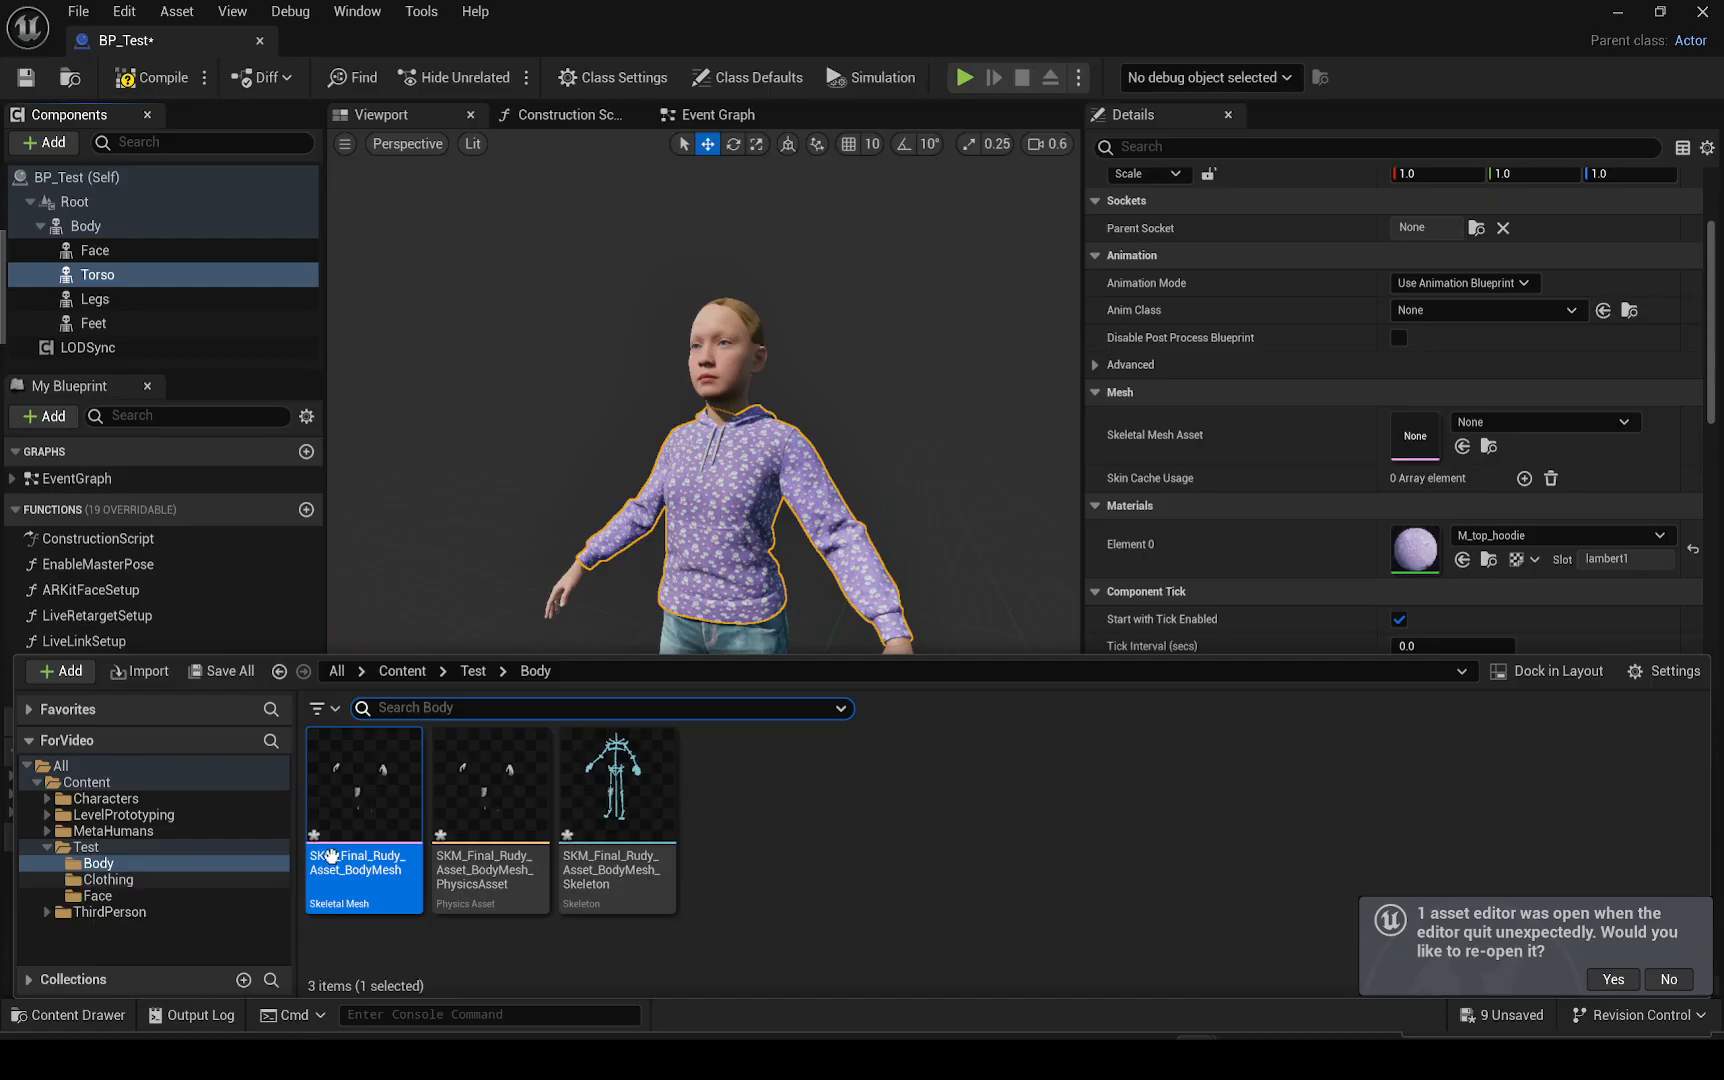
pyautogui.click(101, 881)
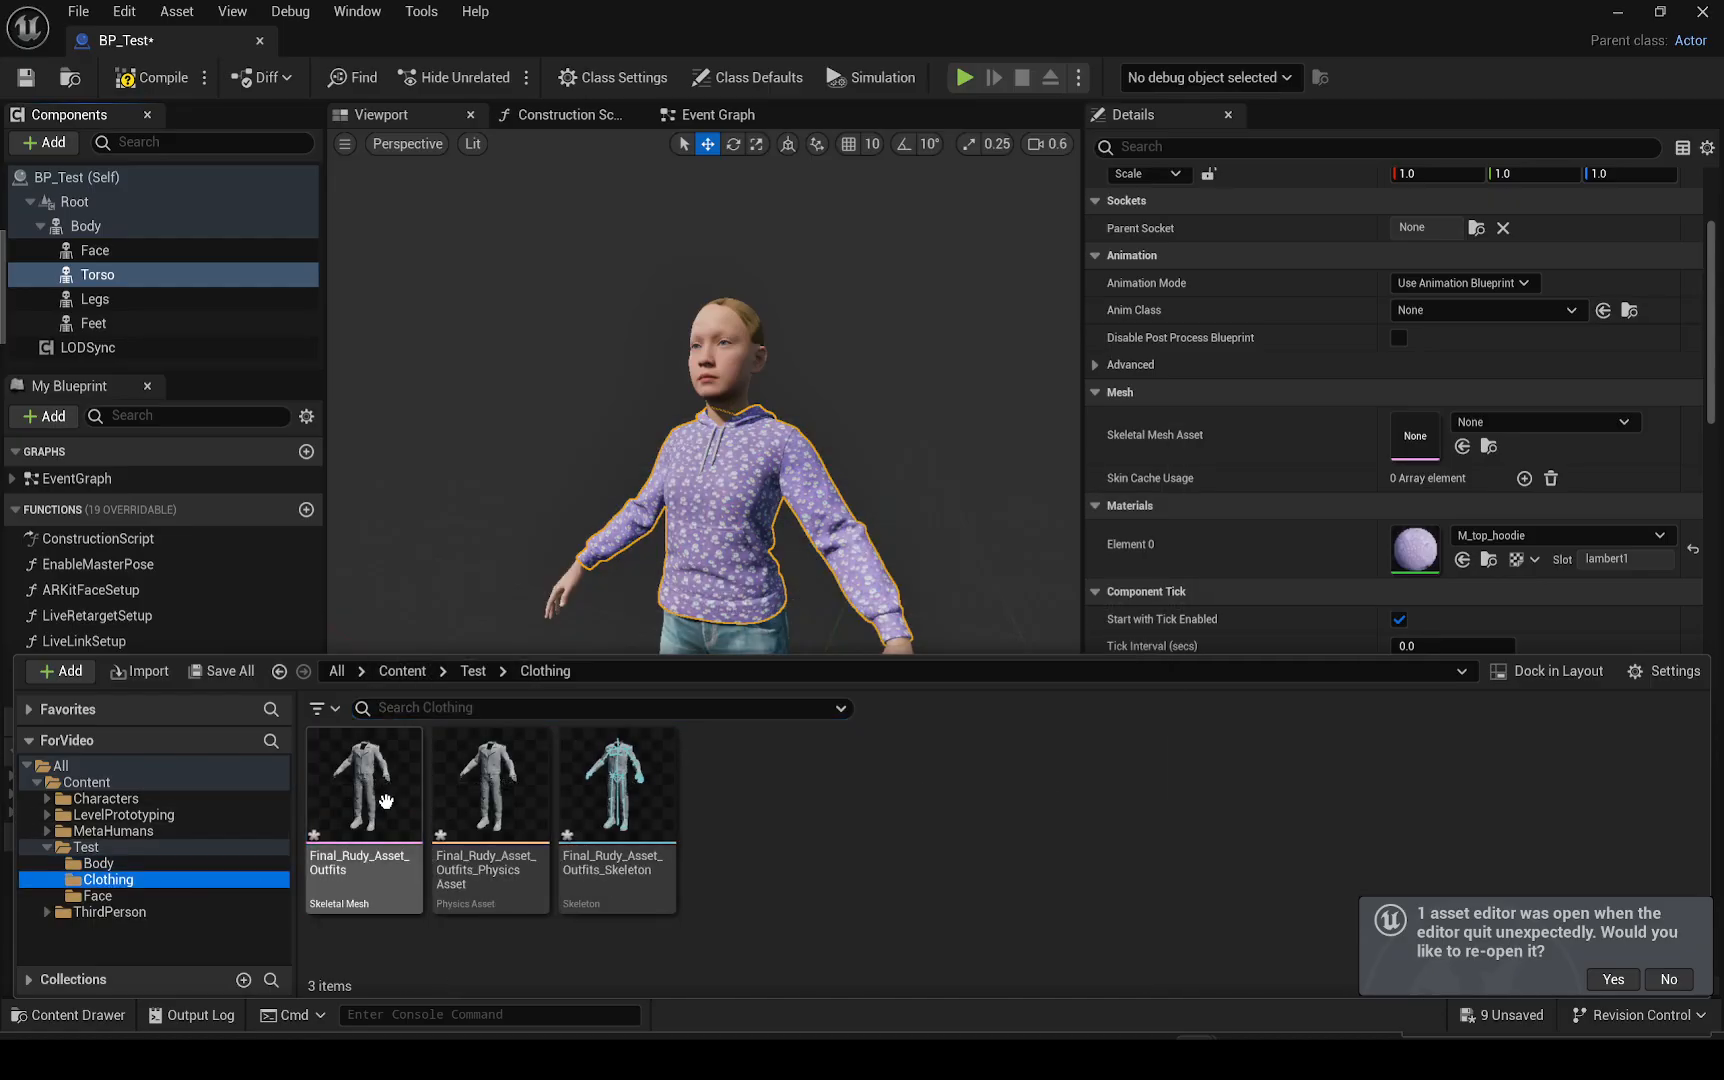
pyautogui.moveTo(363, 790); pyautogui.dragTo(1420, 446)
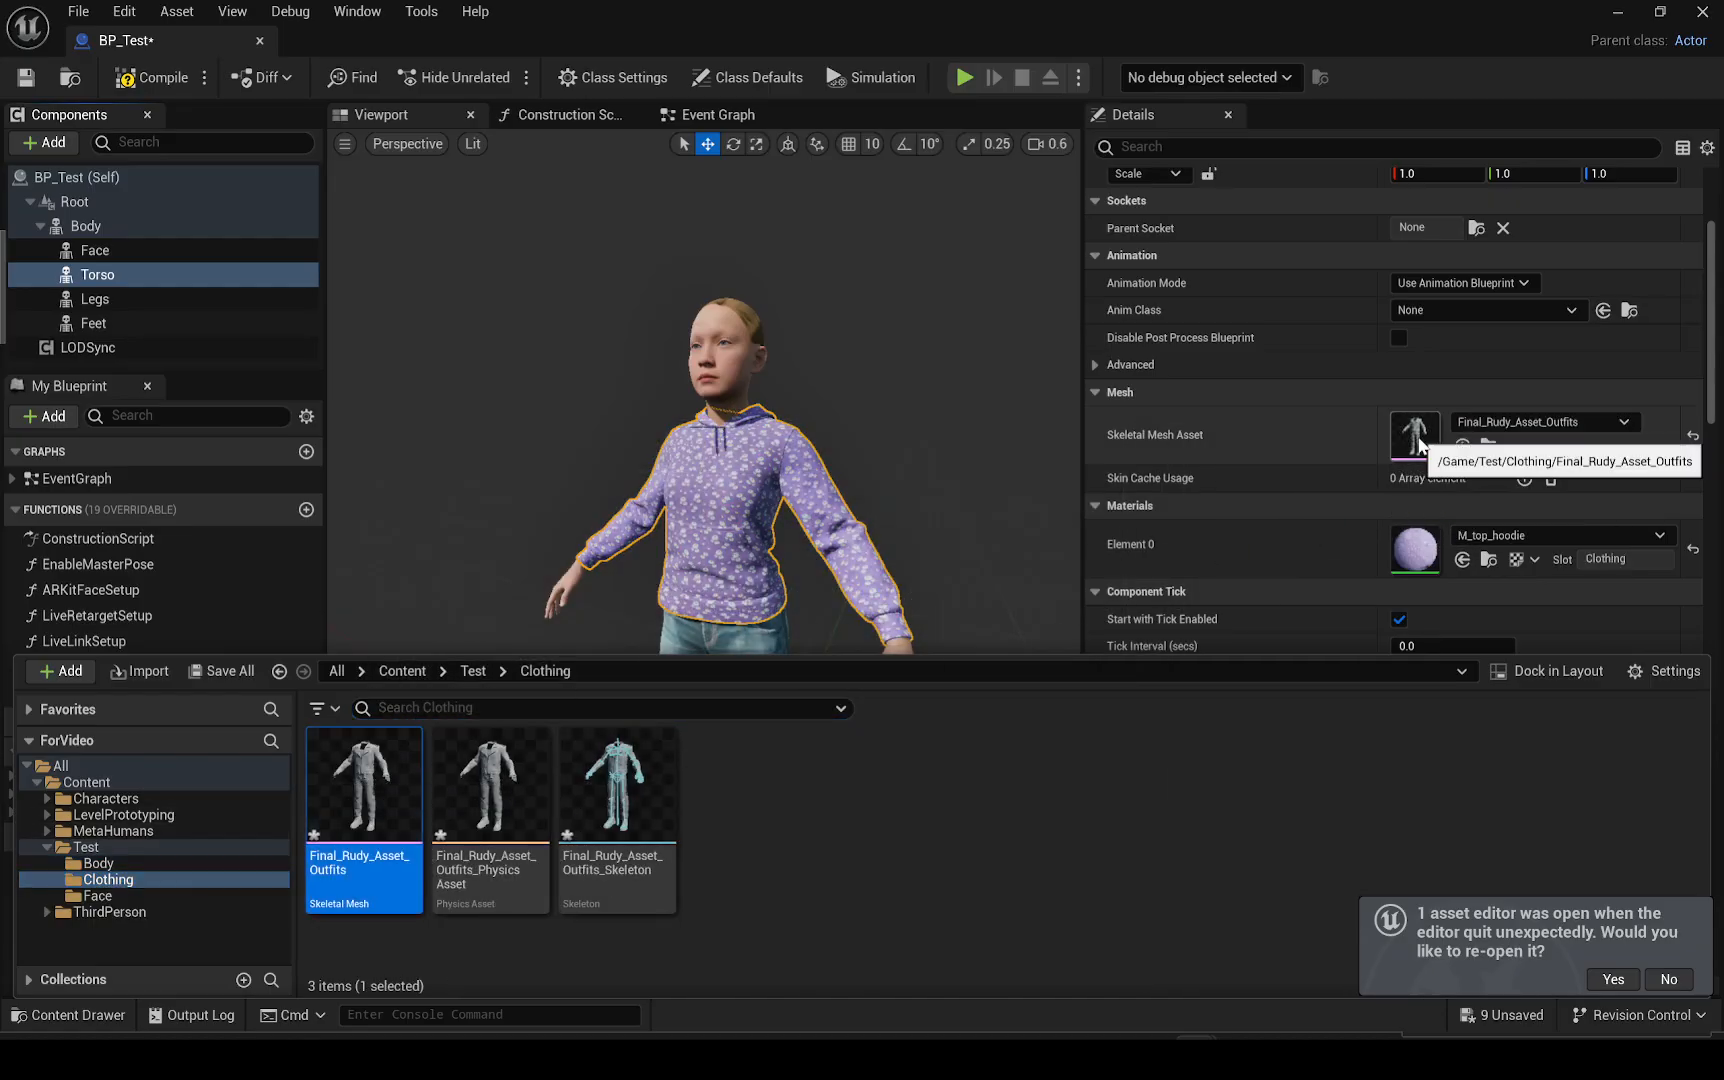
# Reset the Torso component's material Element 0 to its default value
pyautogui.click(769, 383)
pyautogui.scroll(-5, 769, 383)
pyautogui.scroll(5, 769, 383)
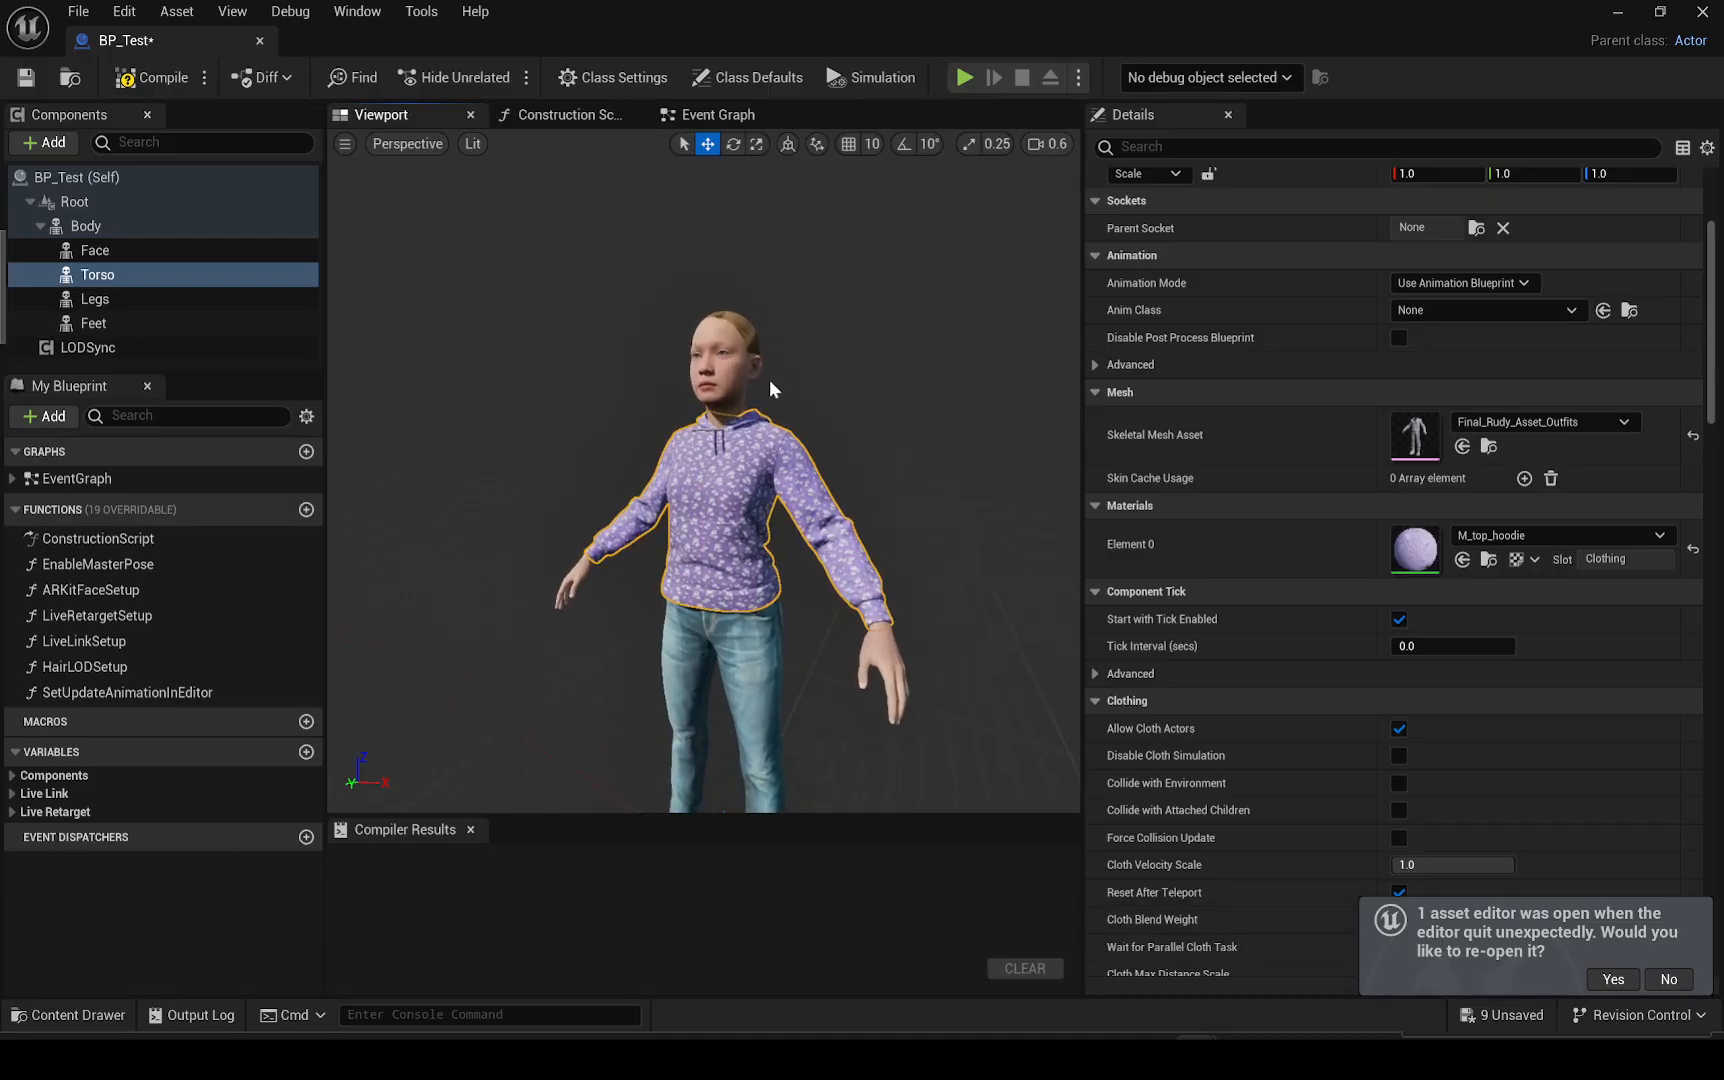
pyautogui.click(1692, 551)
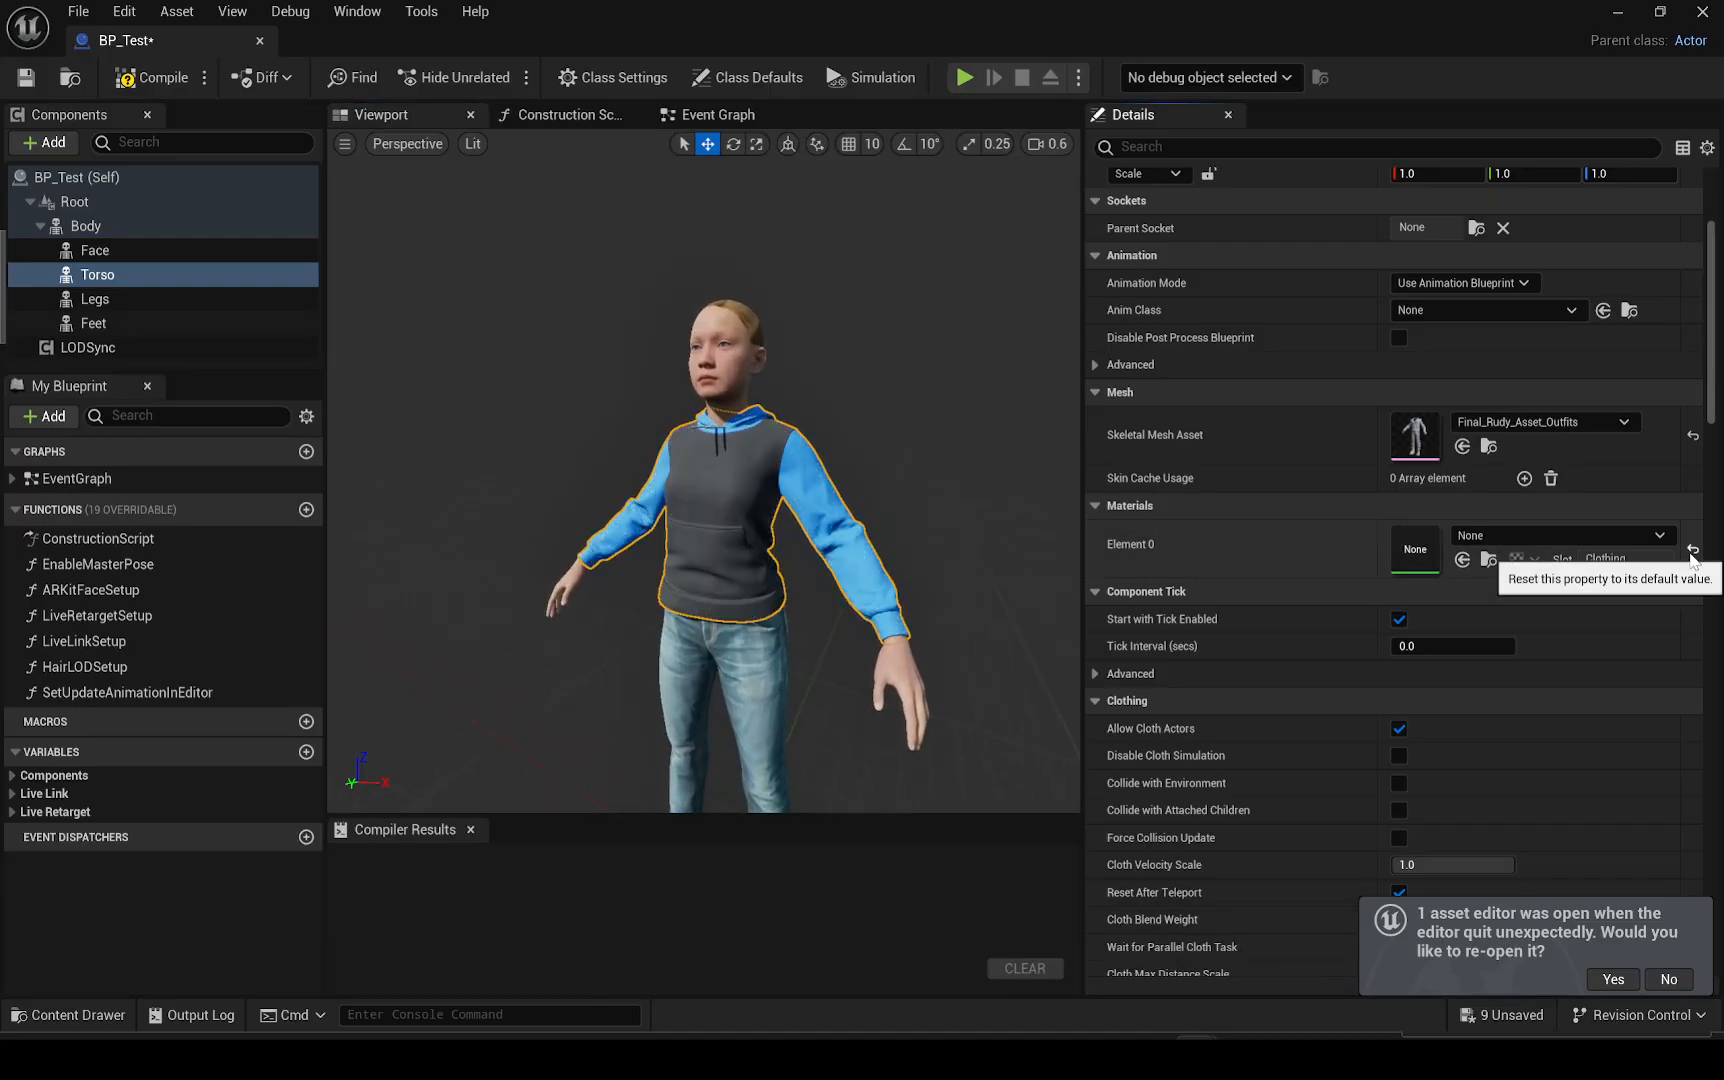
pyautogui.moveTo(820, 486); pyautogui.dragTo(820, 480, button='right')
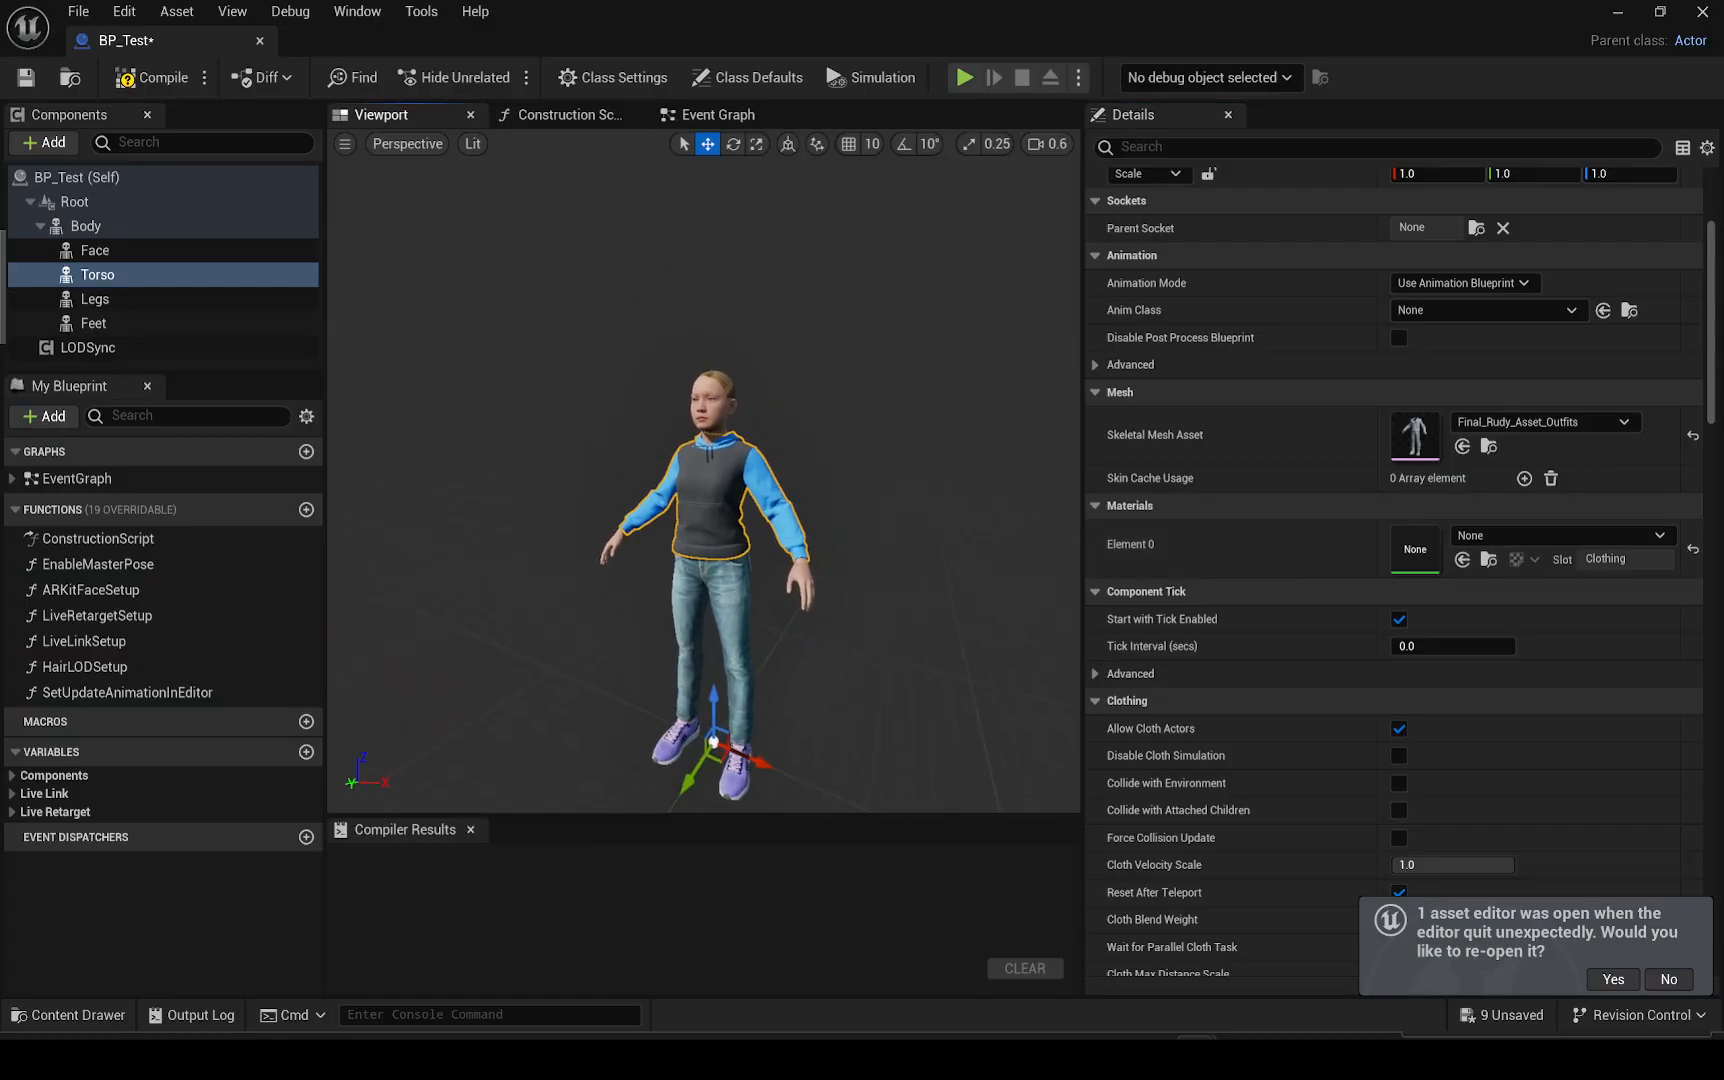
# Delete the Feet and Legs skeletal mesh components from under the Body component
pyautogui.click(160, 323)
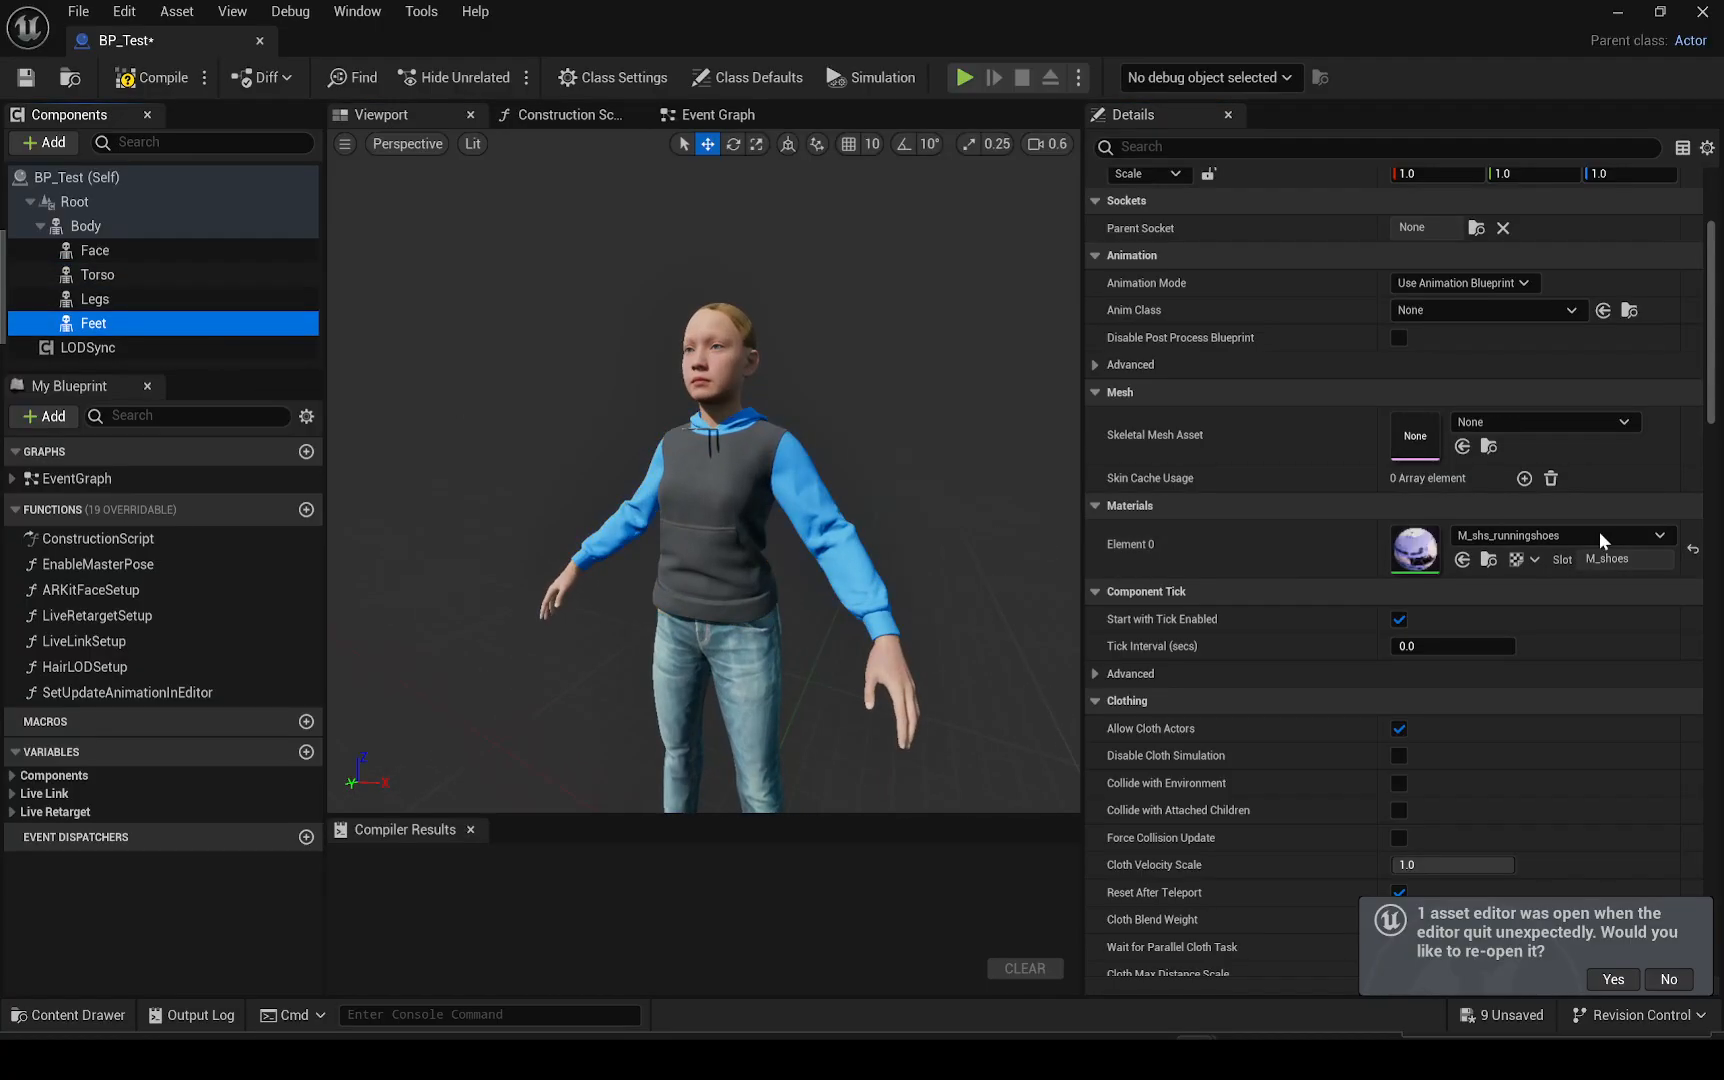
pyautogui.click(1693, 549)
pyautogui.click(98, 324)
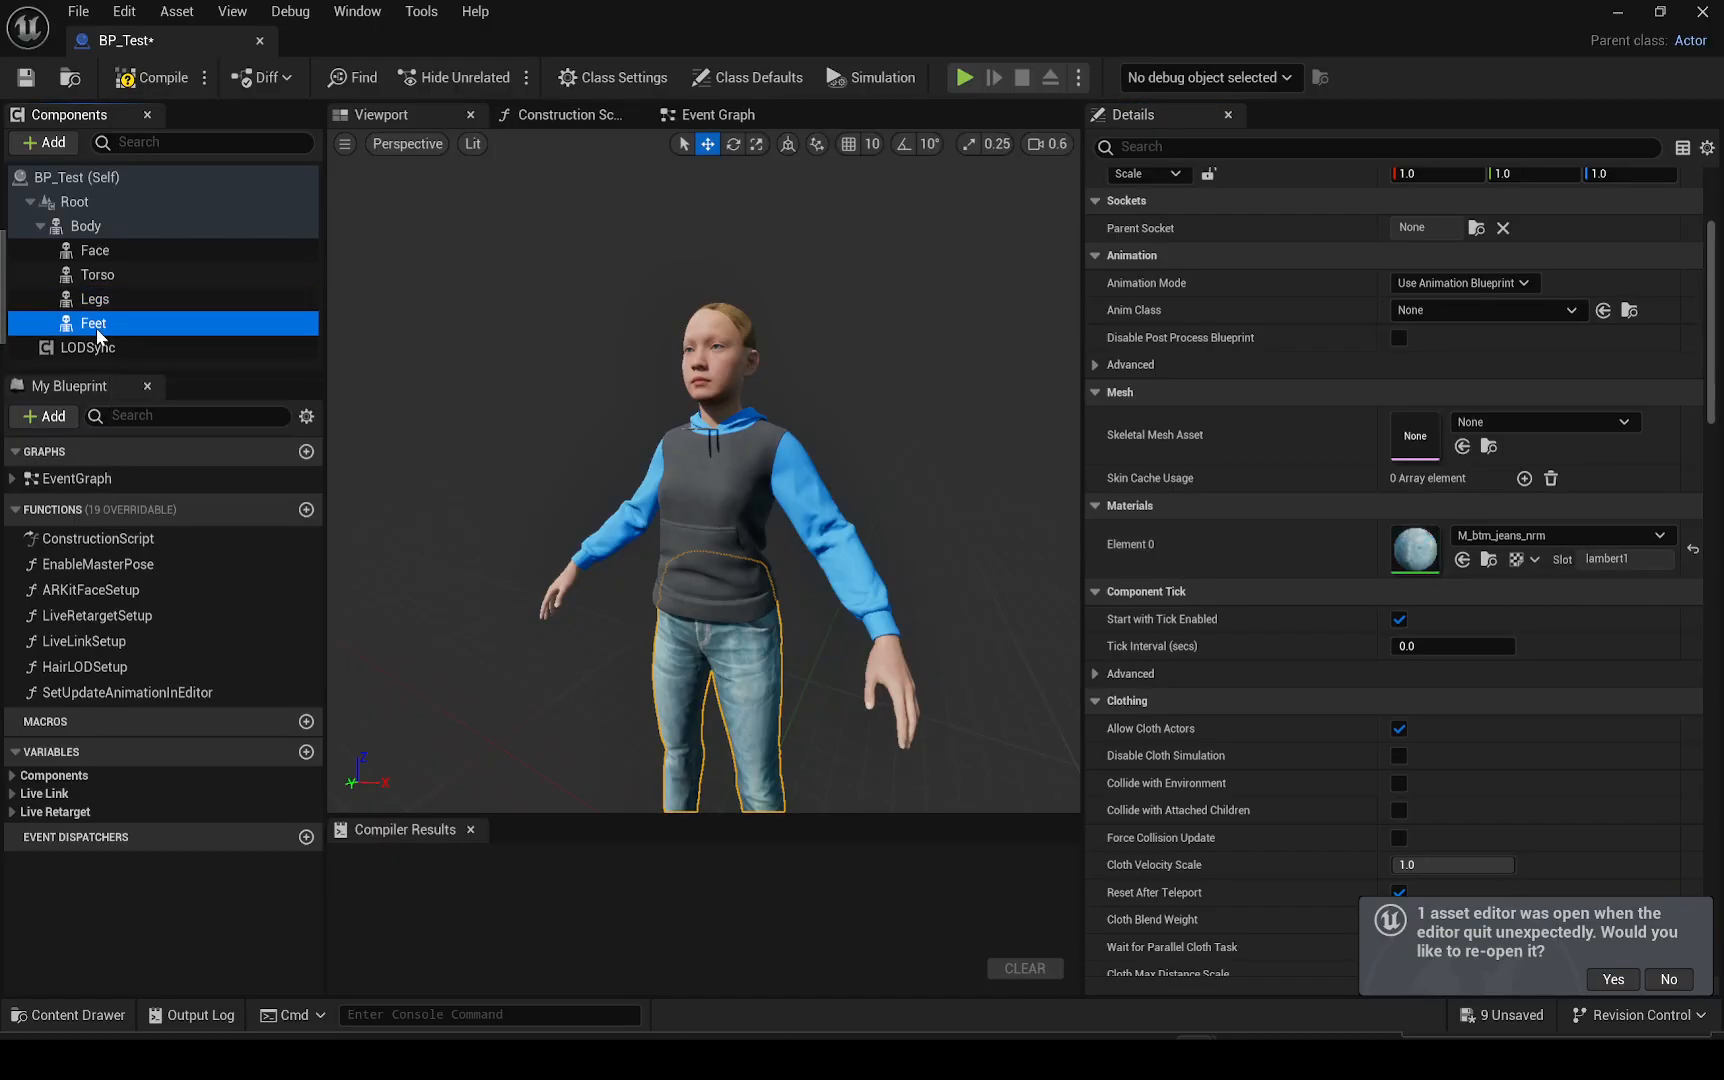
pyautogui.press('Delete')
pyautogui.click(96, 299)
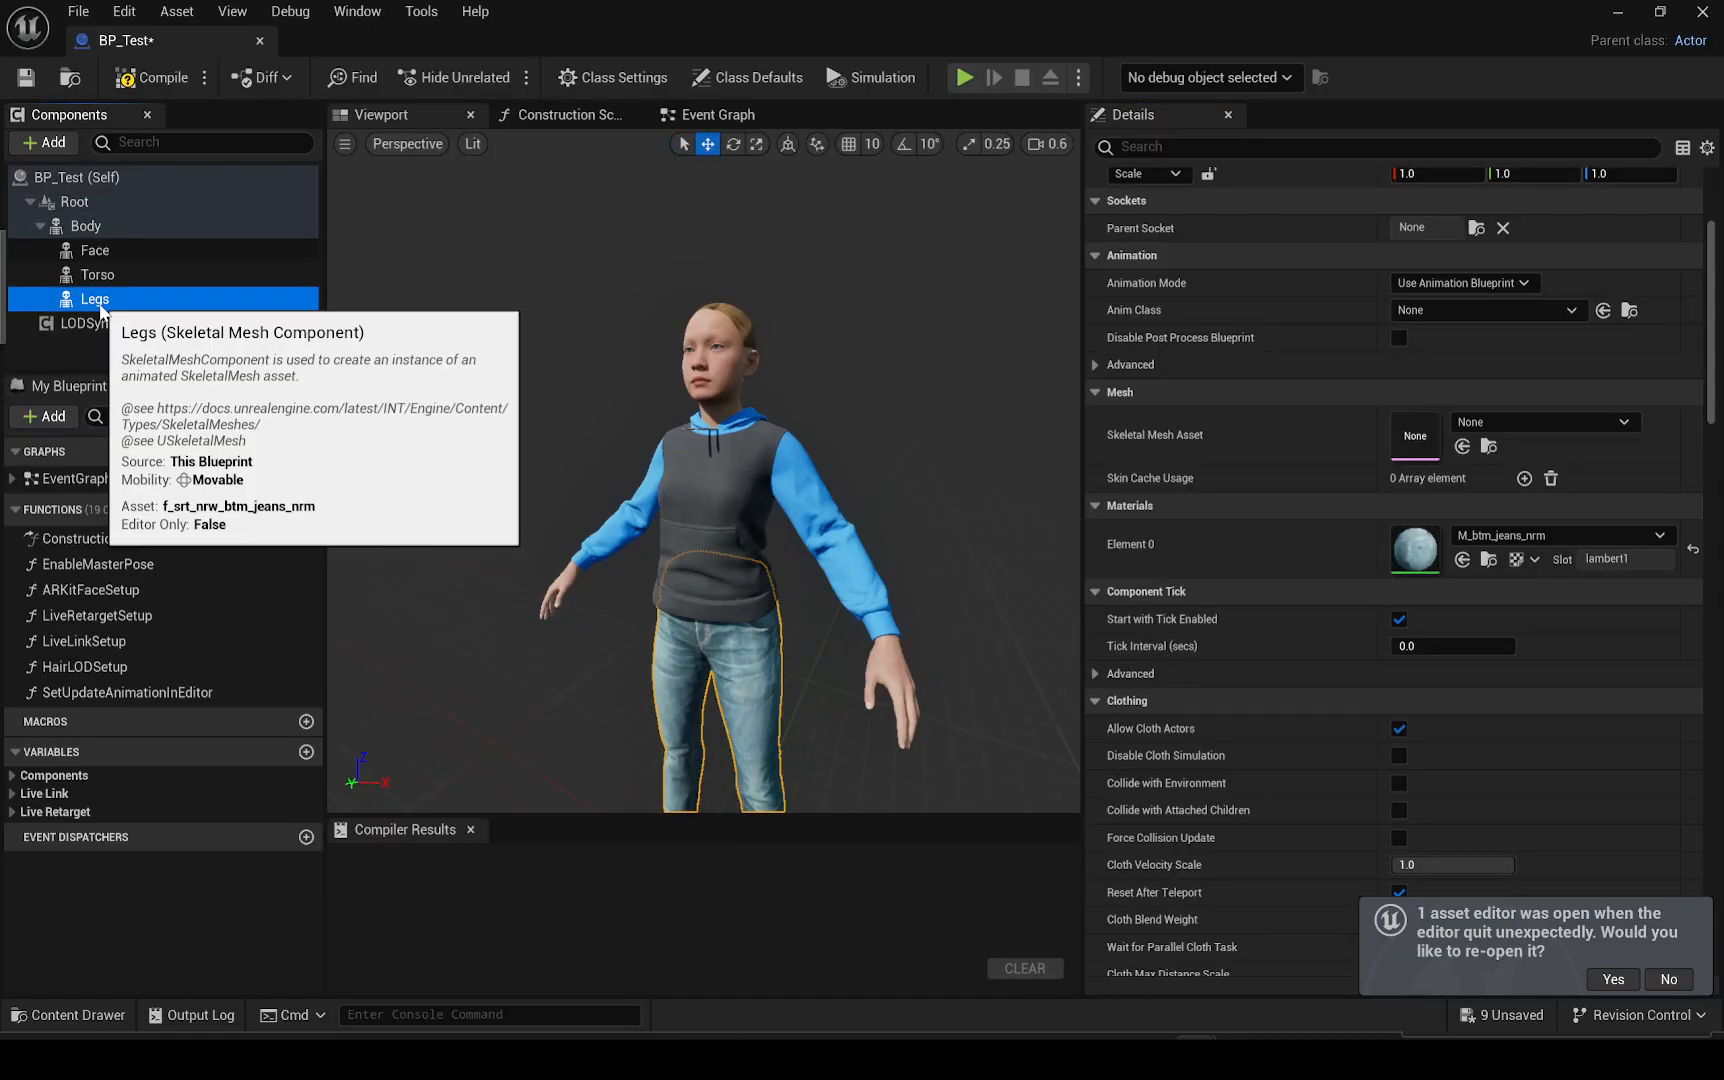
pyautogui.press('Delete')
pyautogui.scroll(-3, 580, 358)
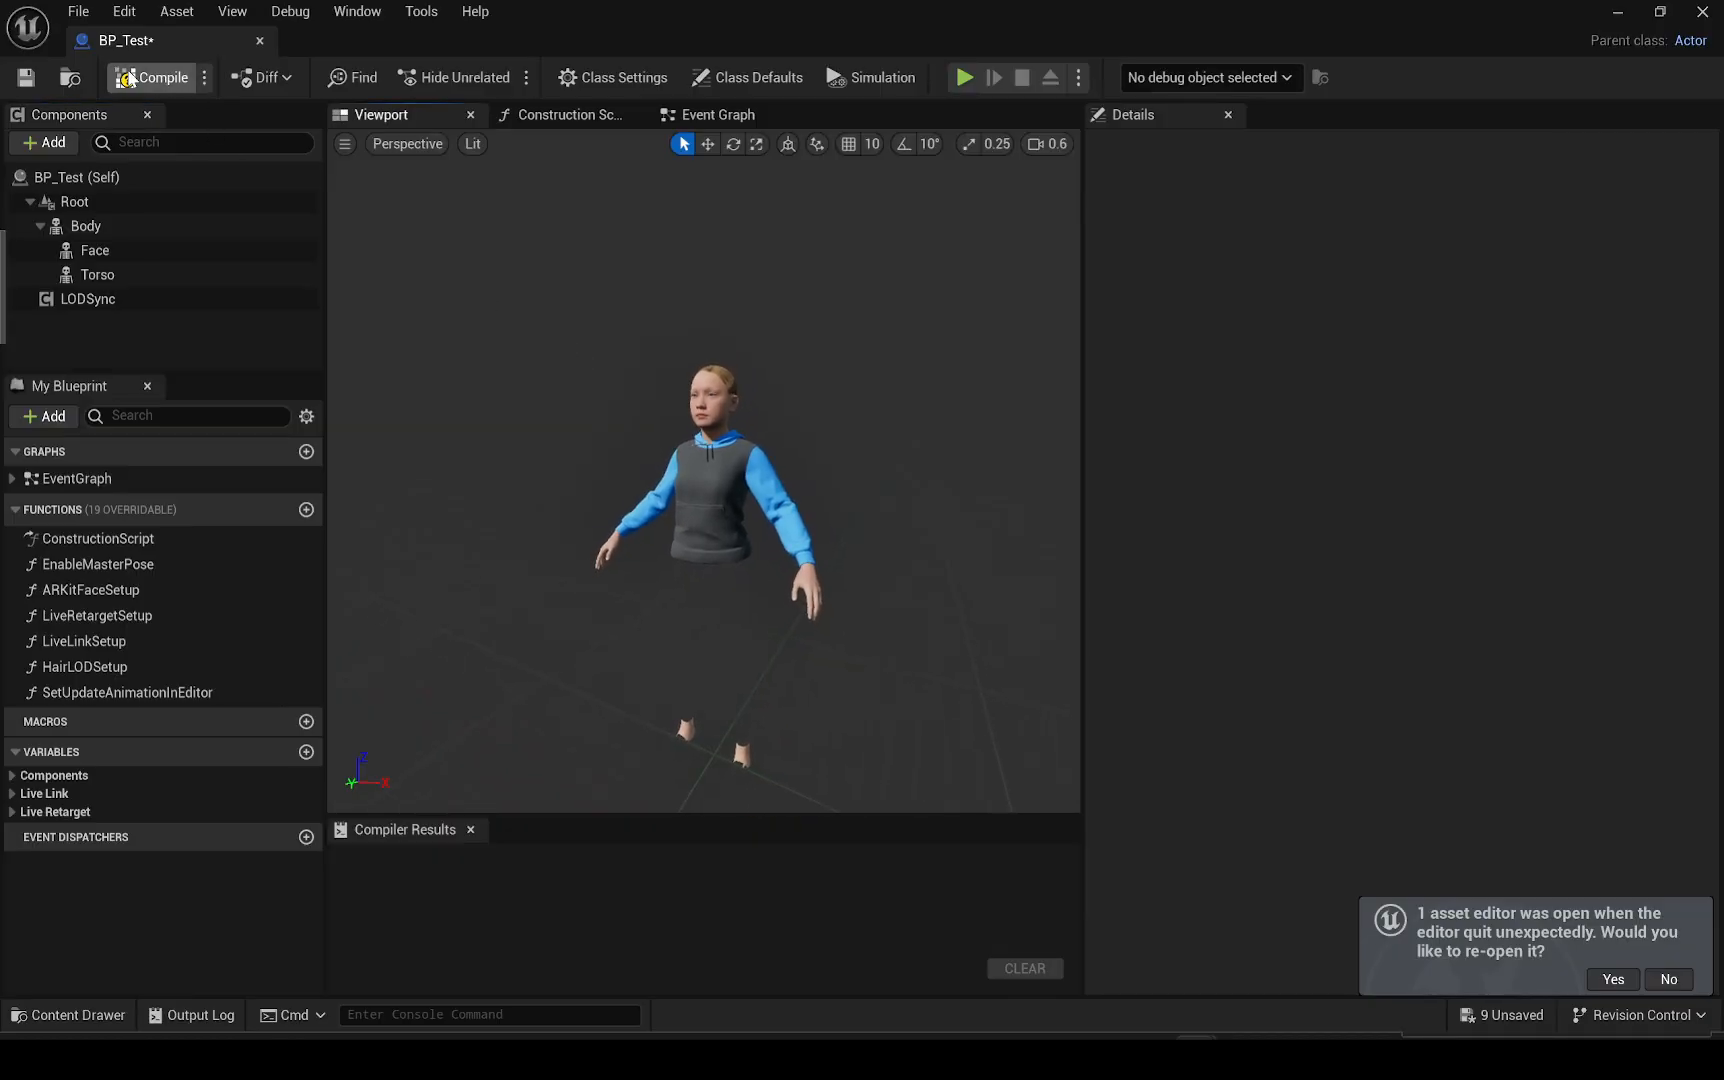
# Save the BP_Test blueprint, then close and reopen it to its viewport
pyautogui.click(26, 77)
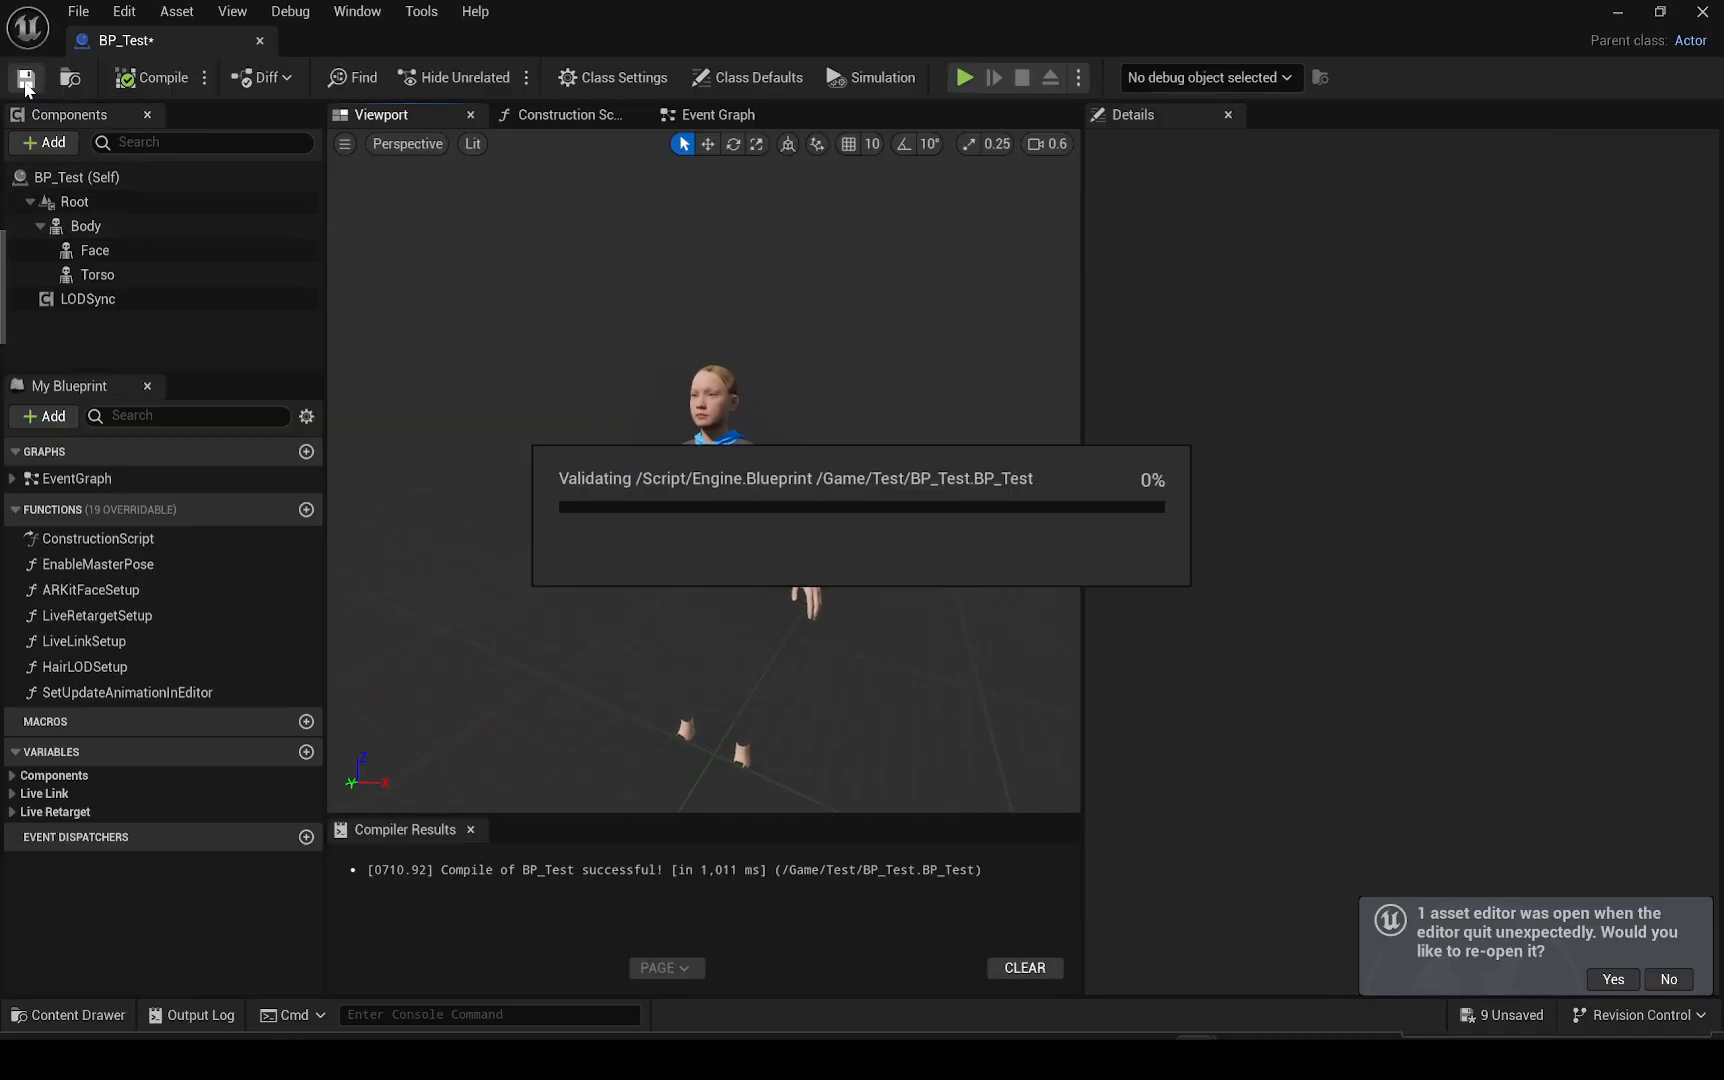
pyautogui.click(260, 41)
pyautogui.doubleClick(770, 652)
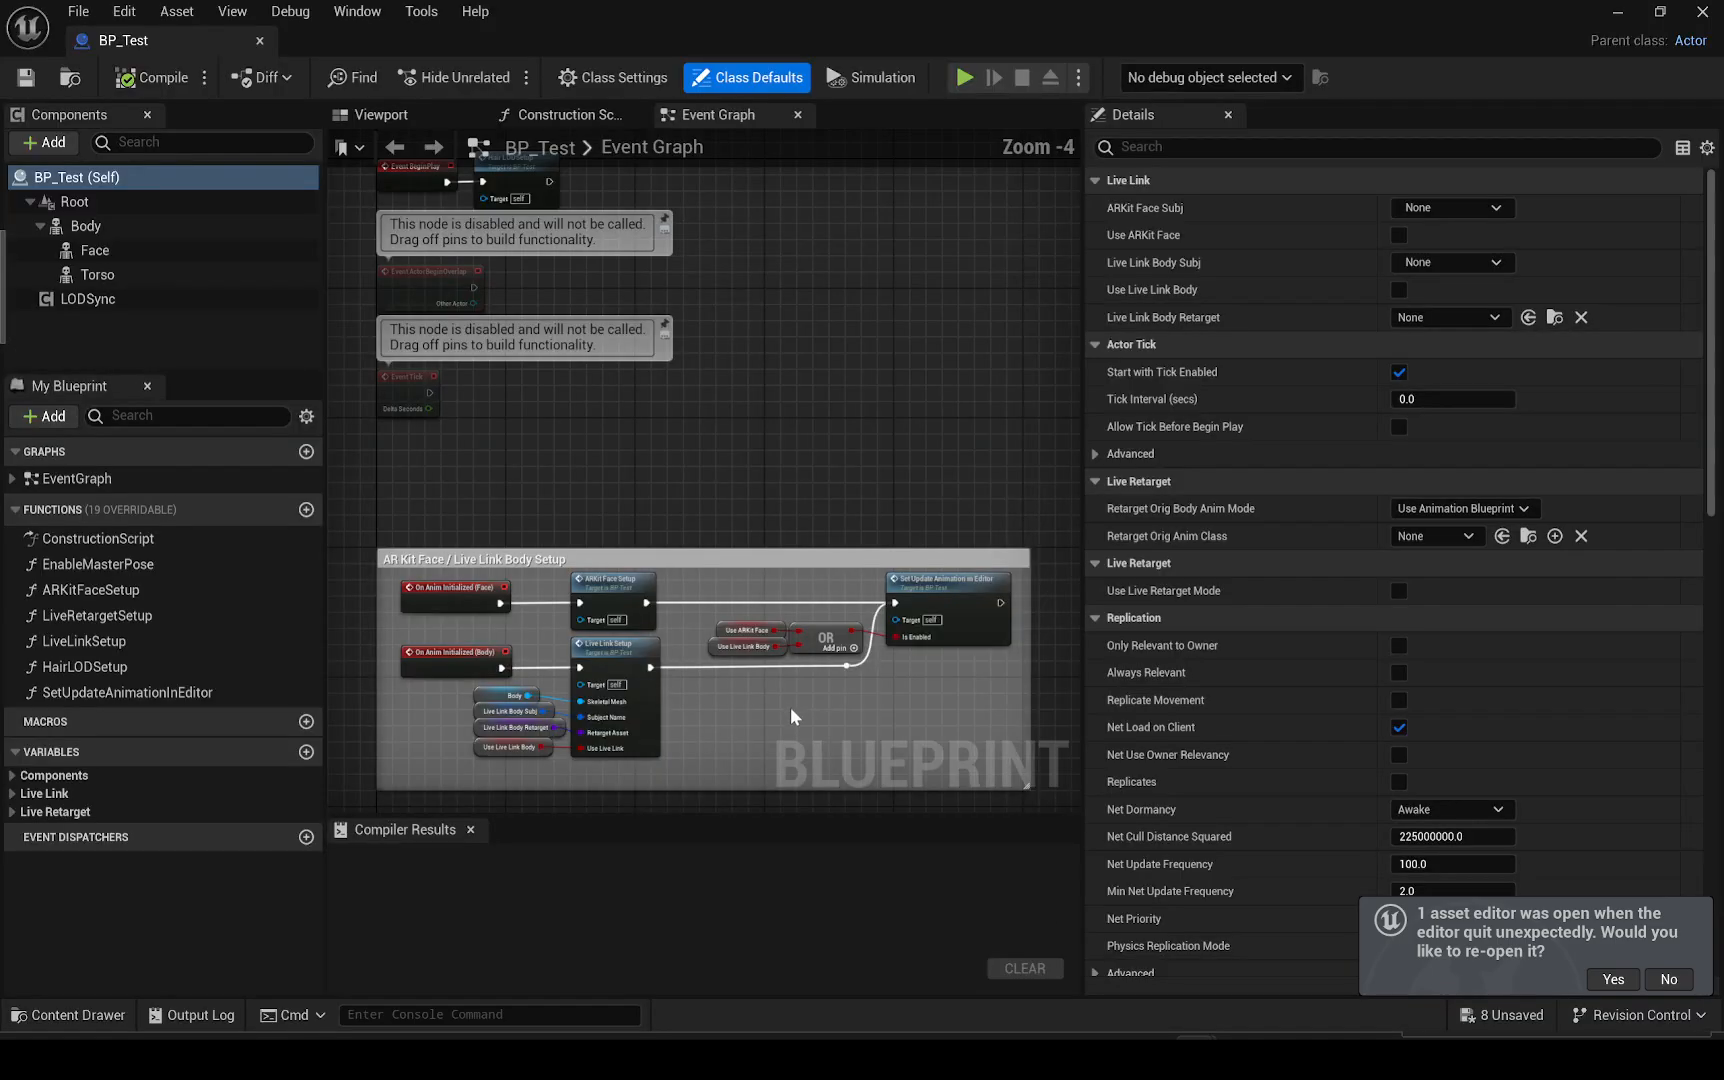
pyautogui.click(399, 122)
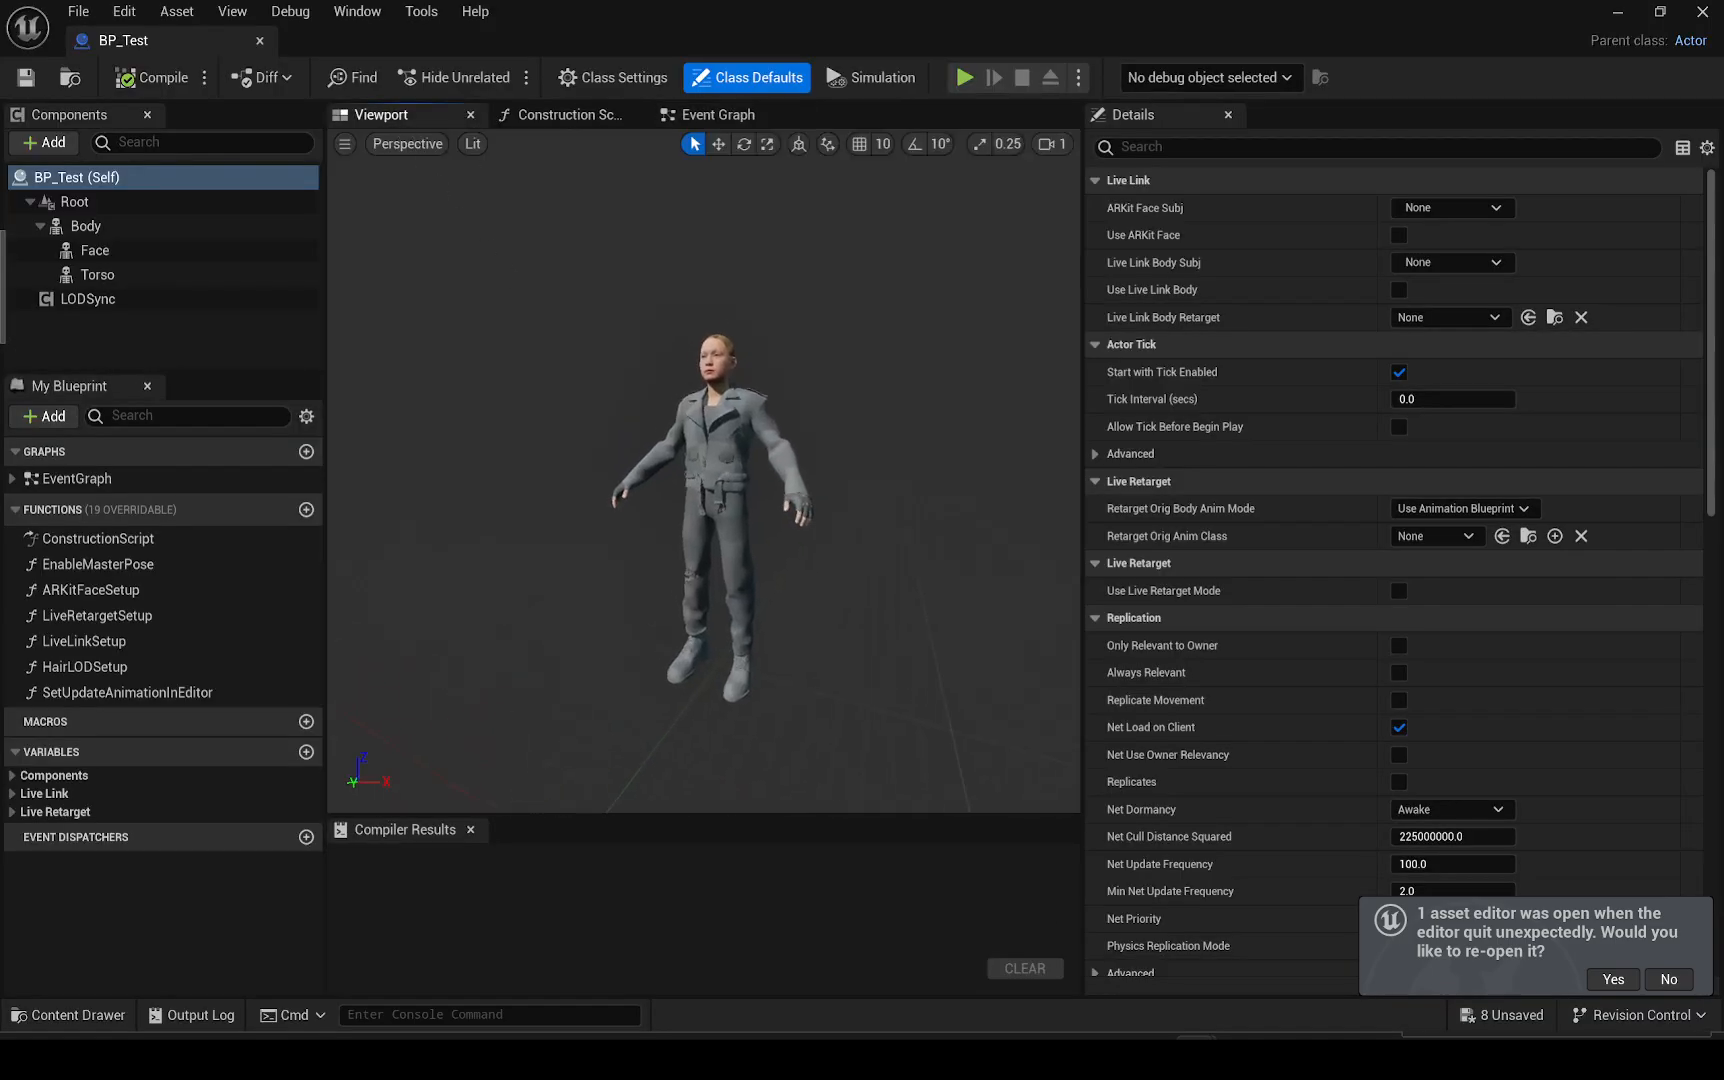
# Assign SKM_Final_Rudy_Asset_FaceMesh from the Test/Face folder as the Face component's skeletal mesh
pyautogui.click(180, 251)
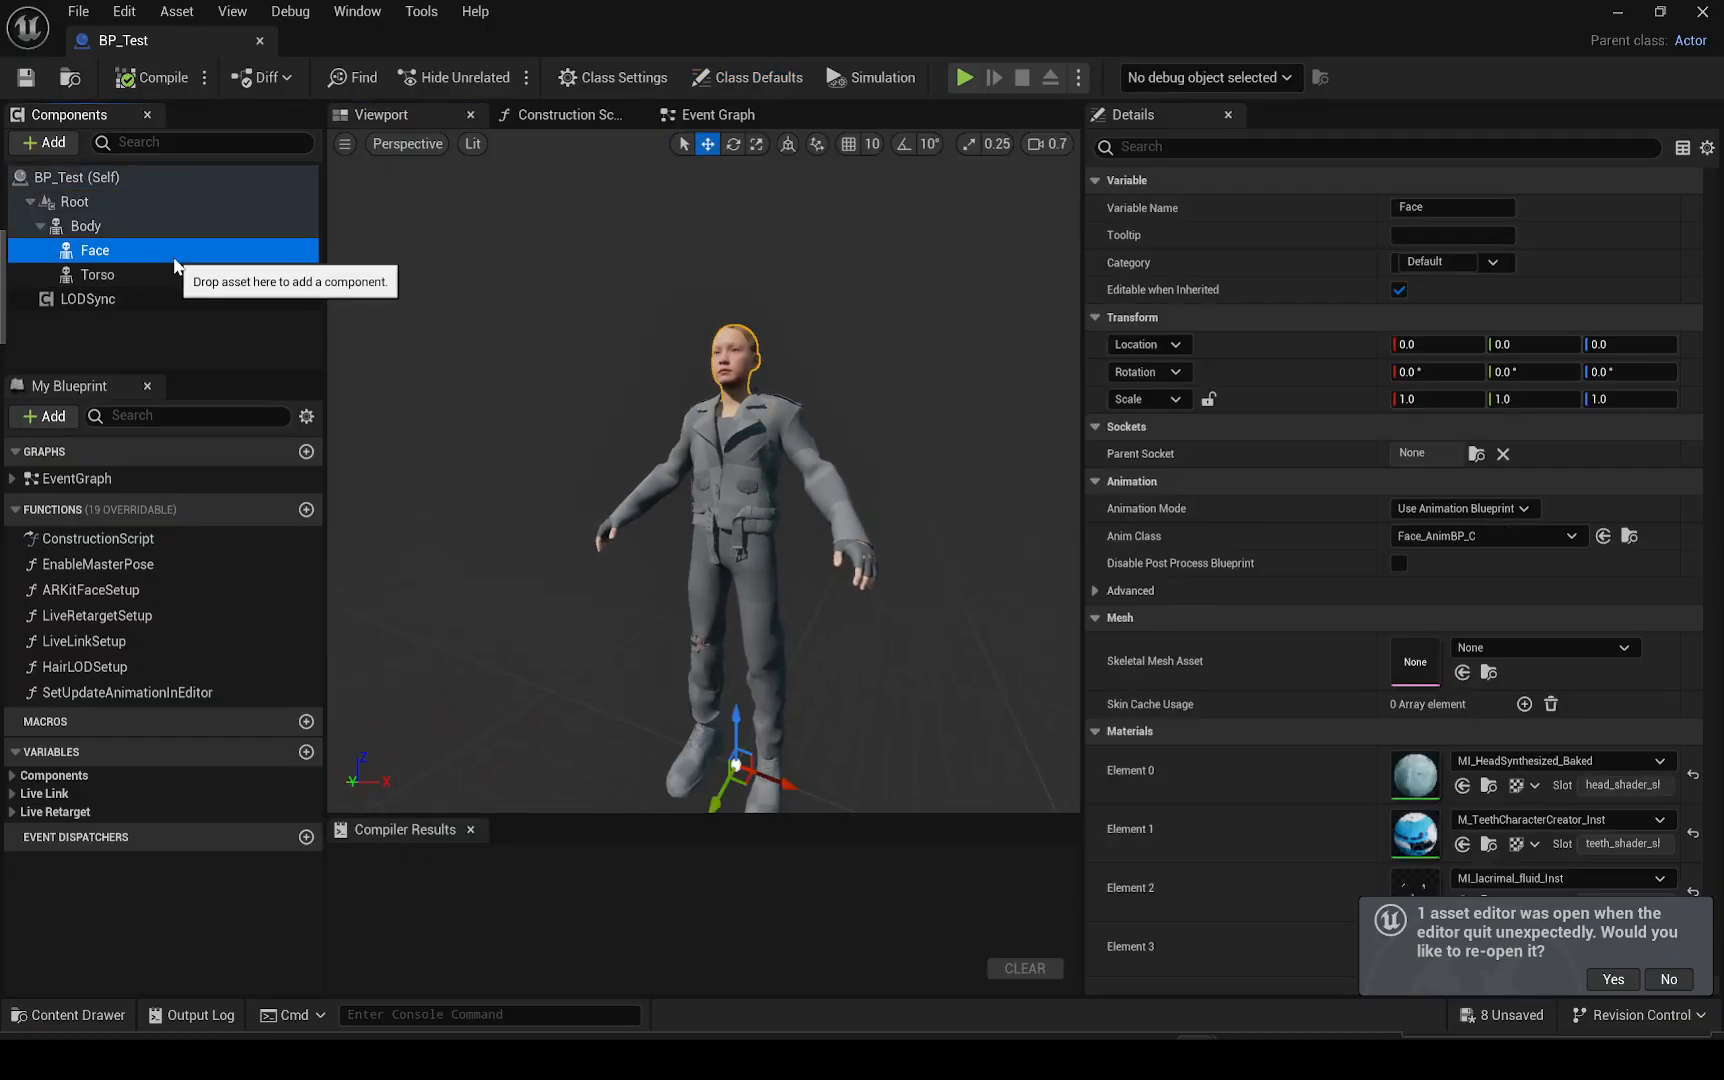
pyautogui.click(180, 275)
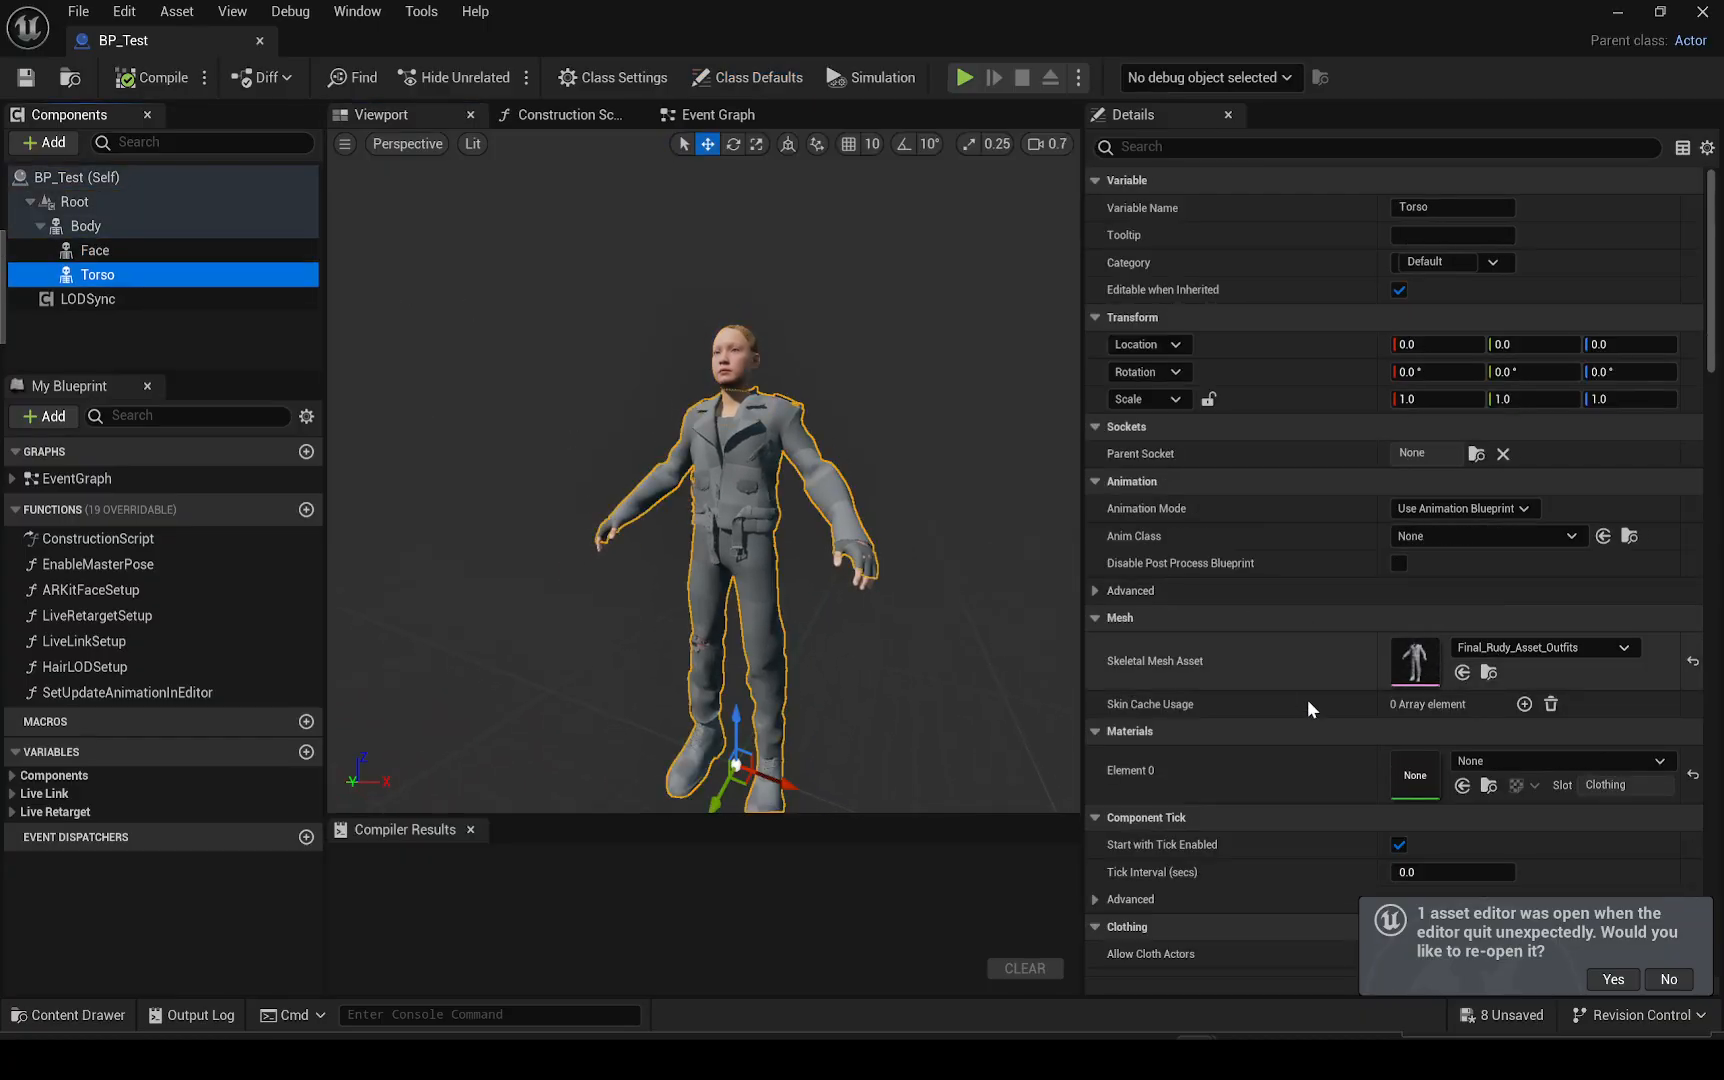
pyautogui.click(100, 250)
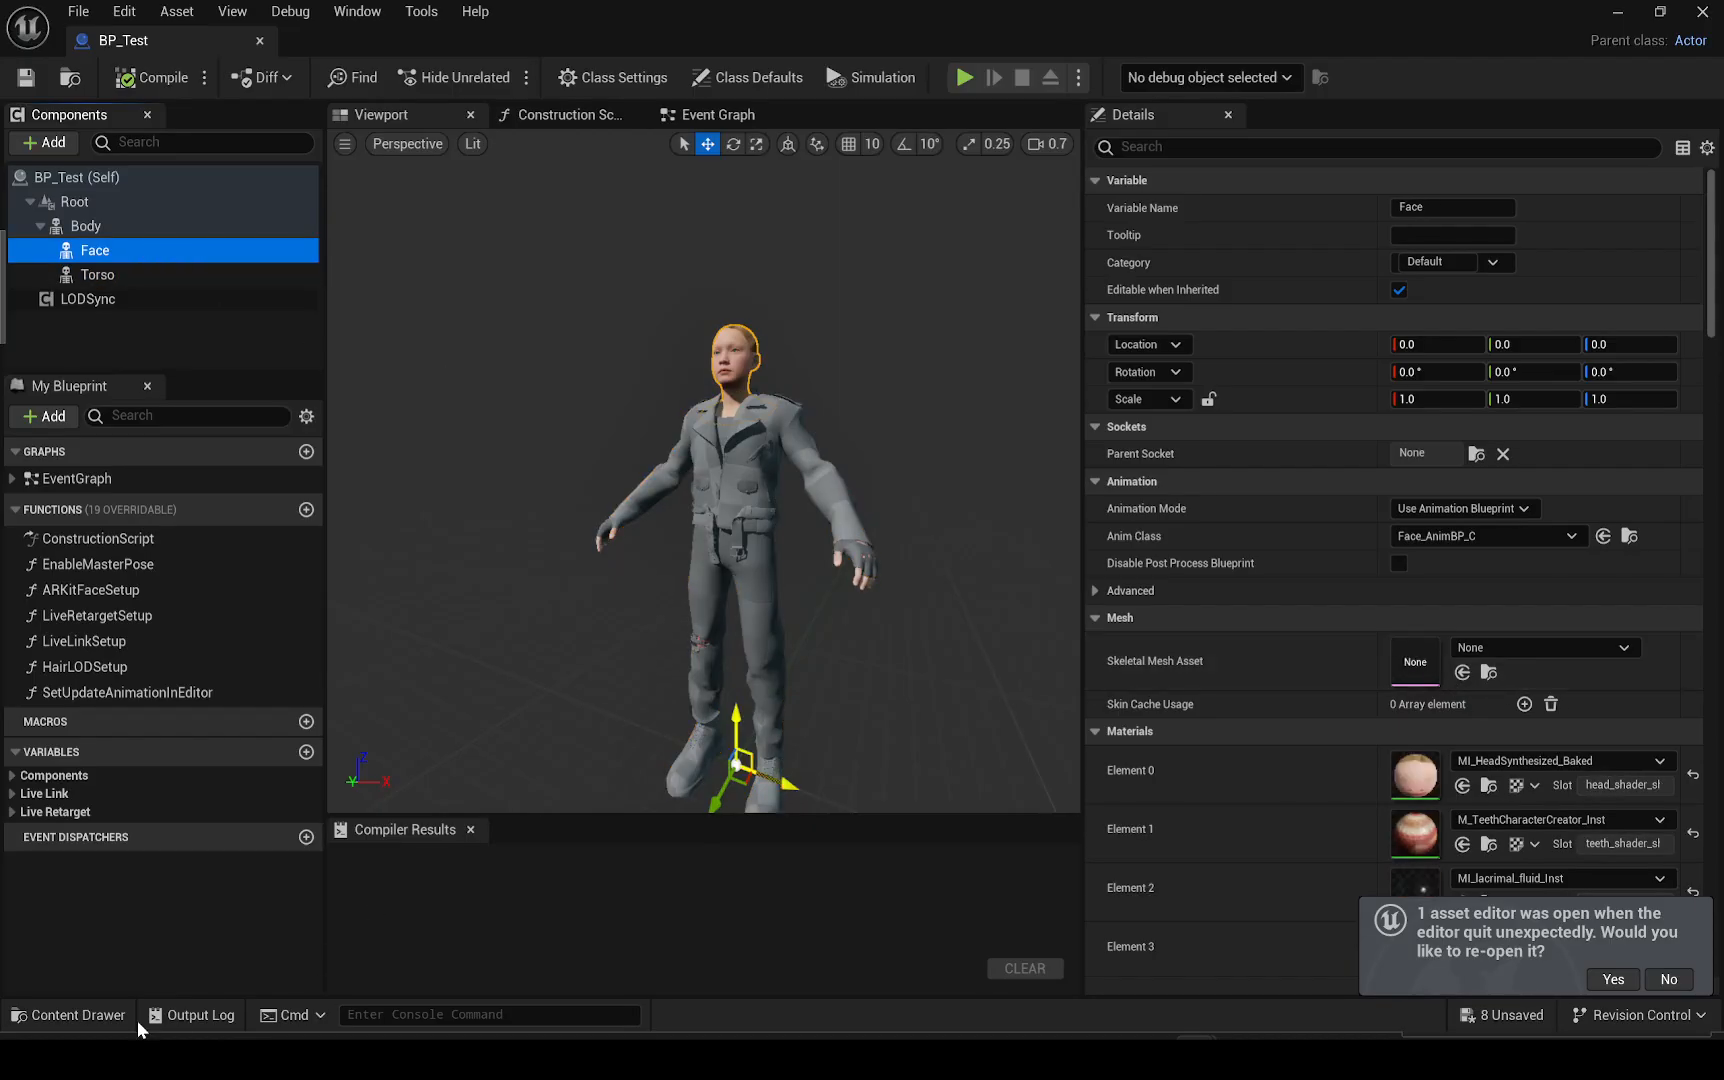
pyautogui.click(68, 1014)
pyautogui.click(97, 895)
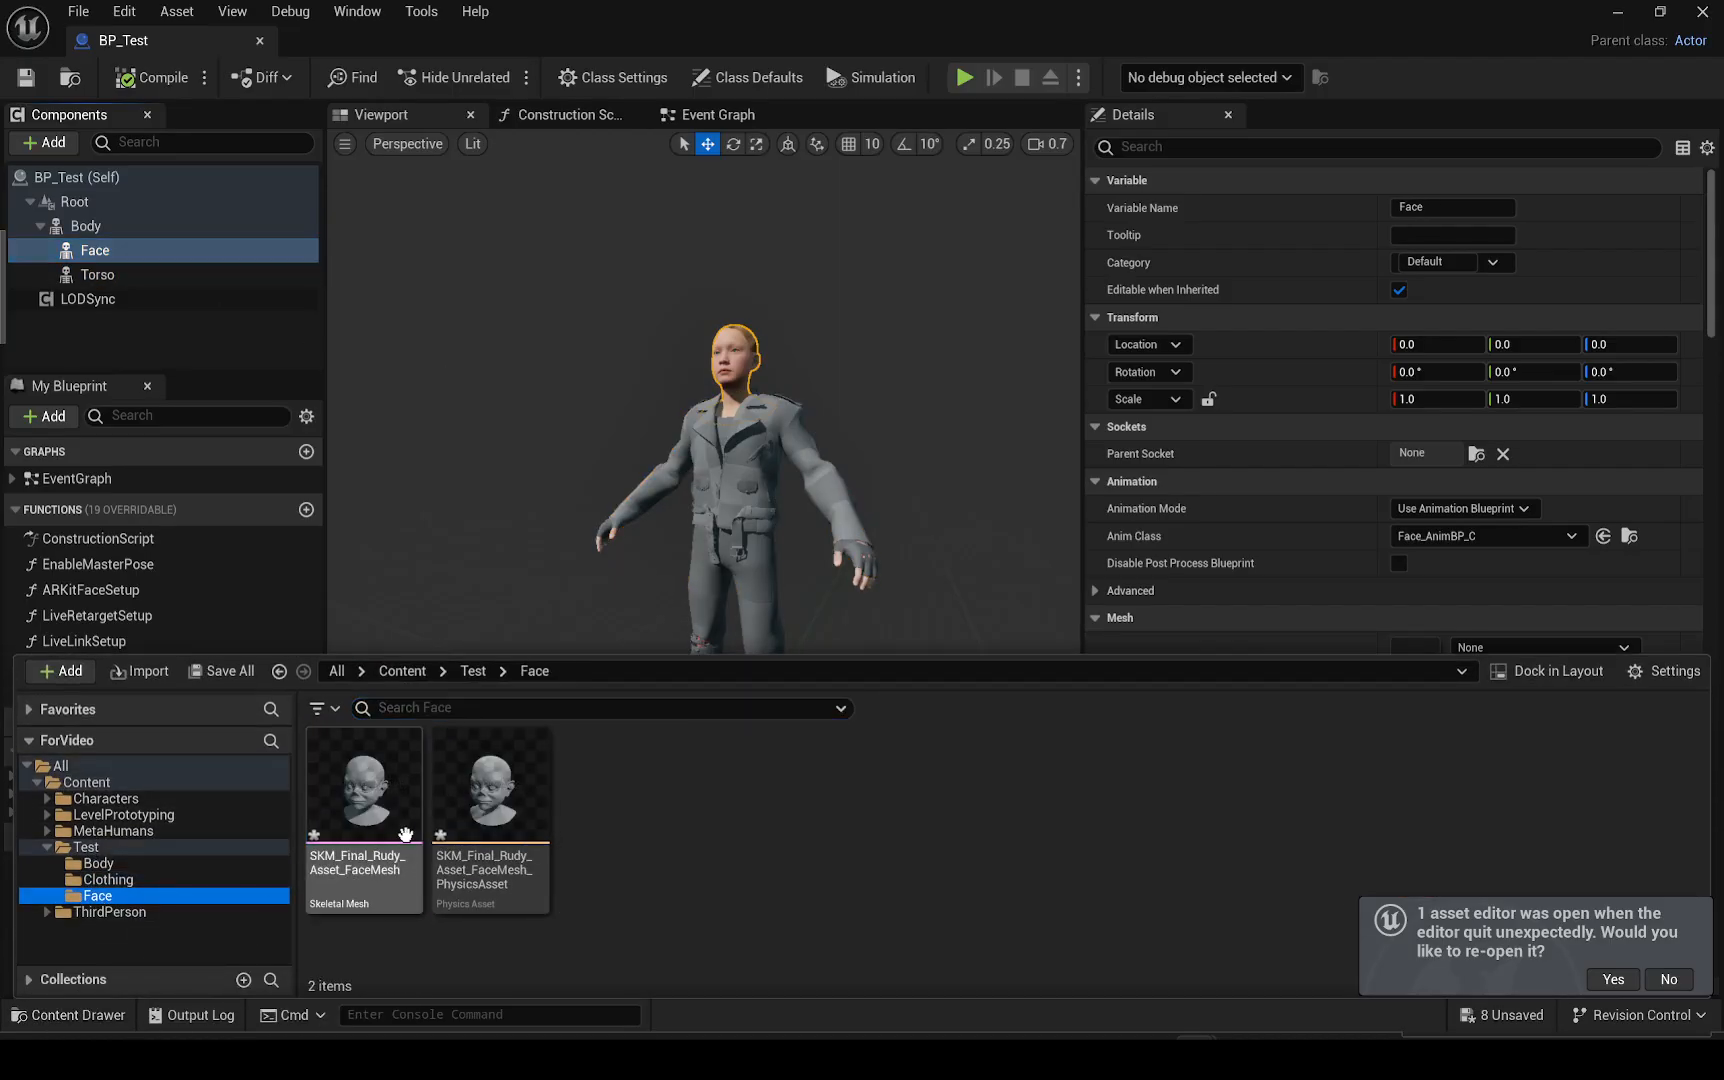
pyautogui.moveTo(364, 790); pyautogui.dragTo(1421, 634)
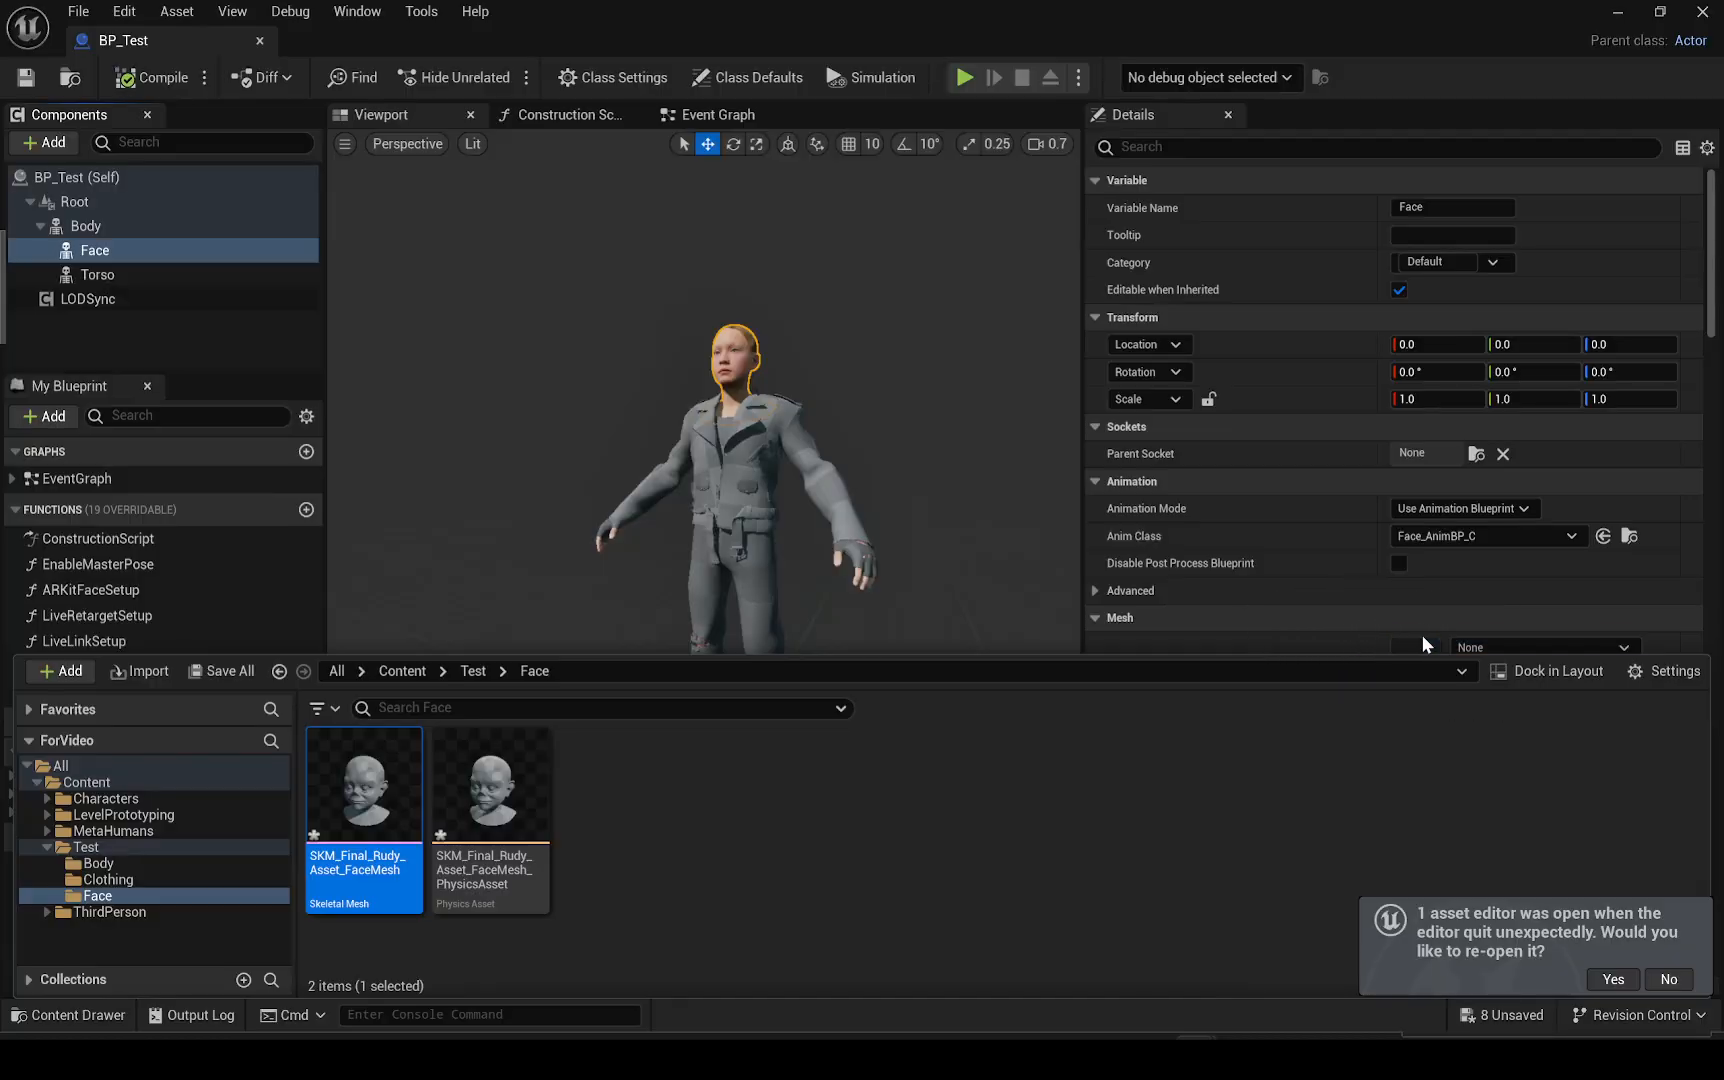
pyautogui.scroll(-2, 1409, 590)
pyautogui.moveTo(779, 683); pyautogui.dragTo(1388, 574)
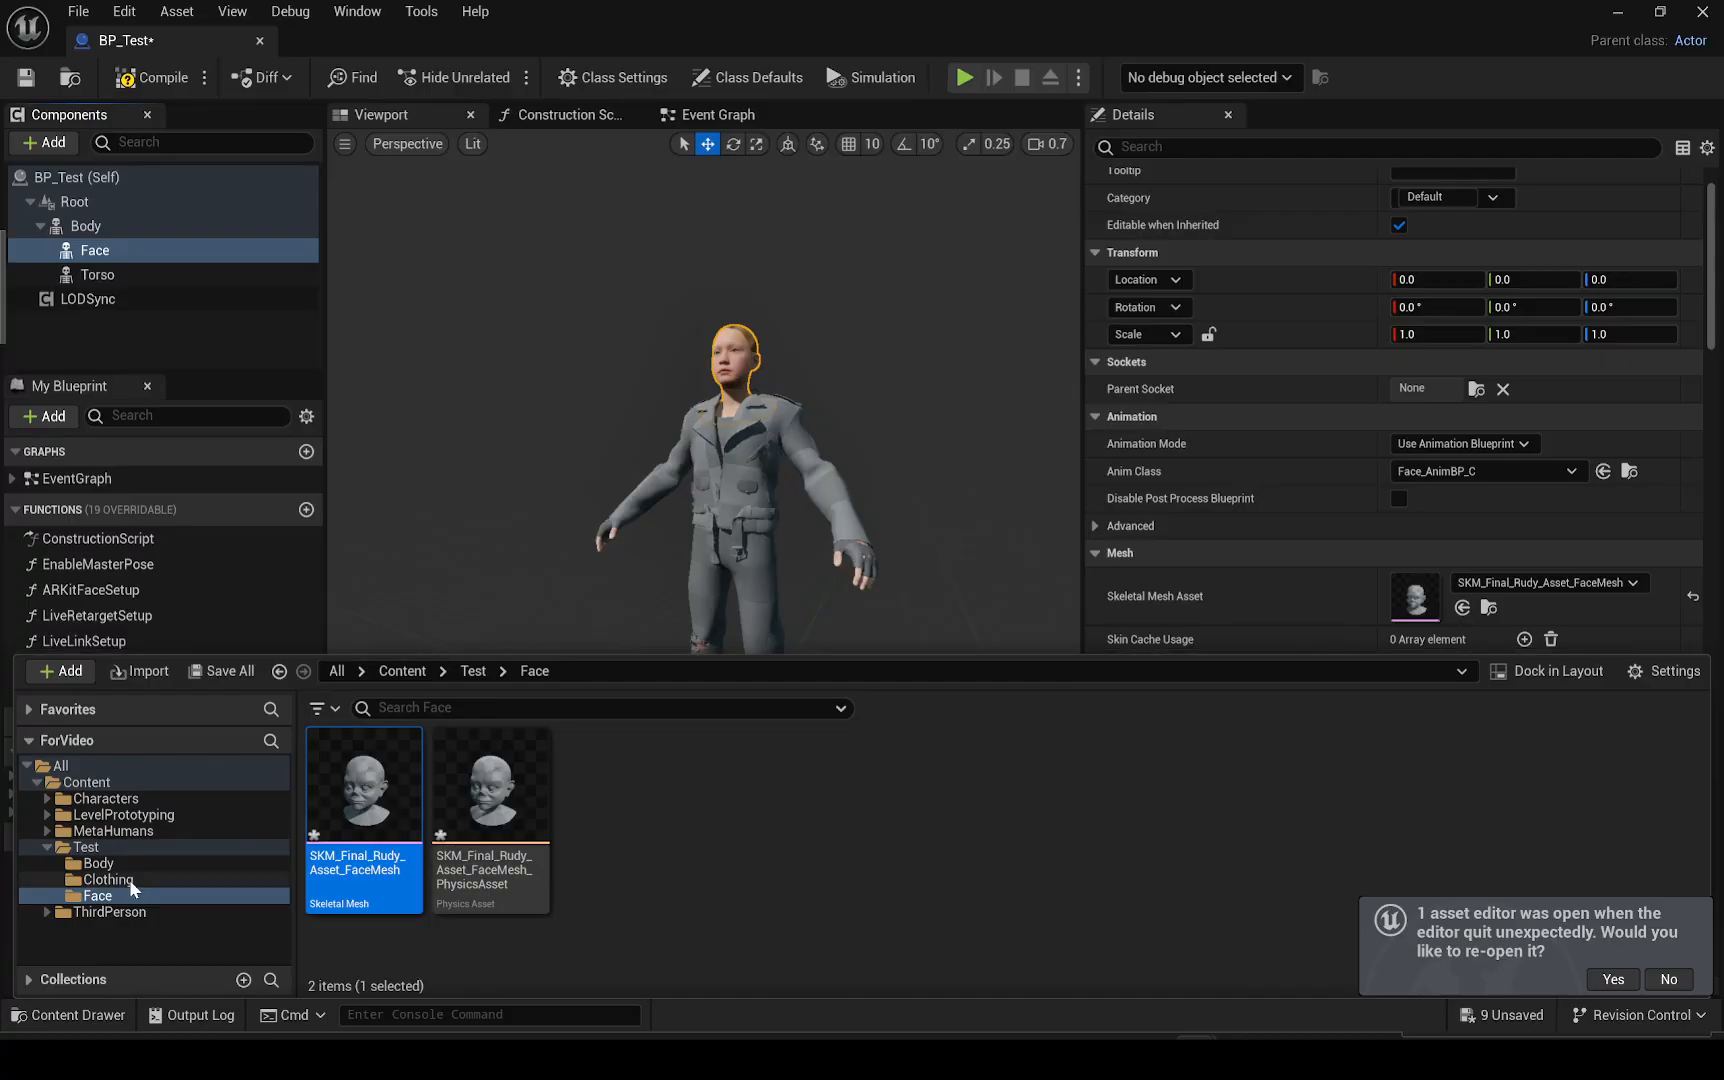
pyautogui.click(100, 863)
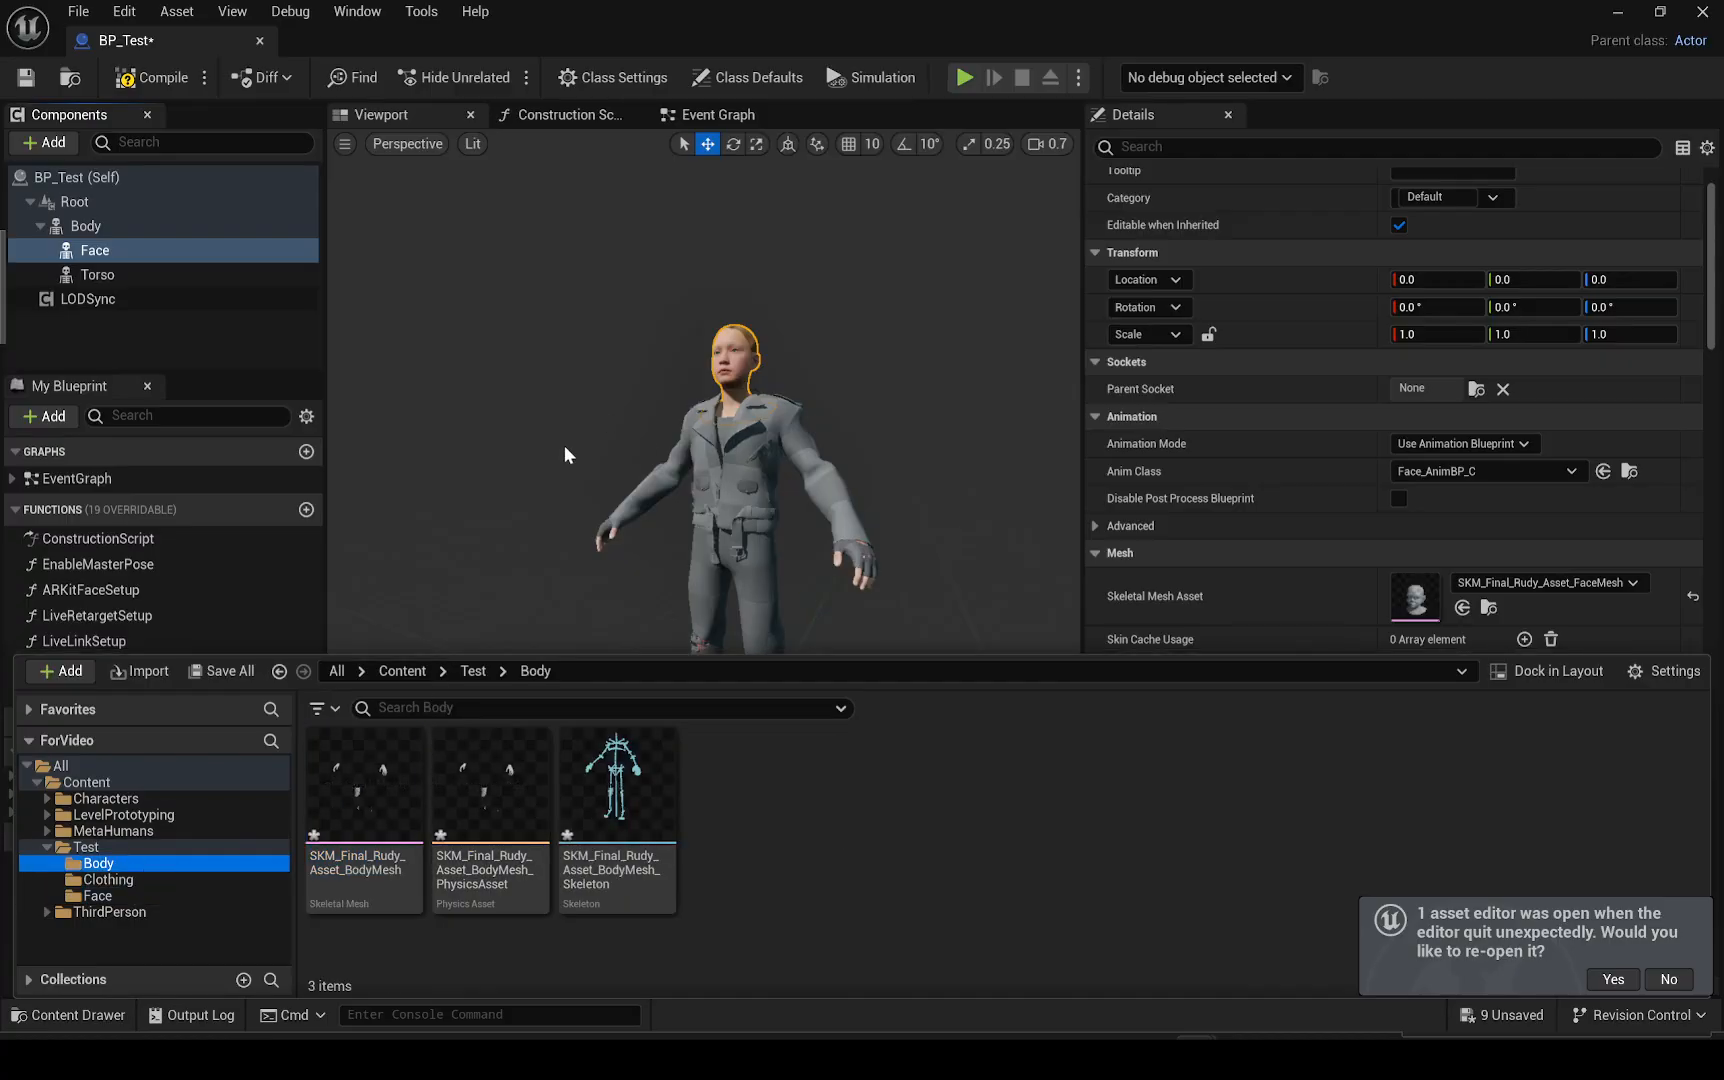
# Compile BP_Test, then close and reopen the blueprint to its viewport
pyautogui.click(152, 77)
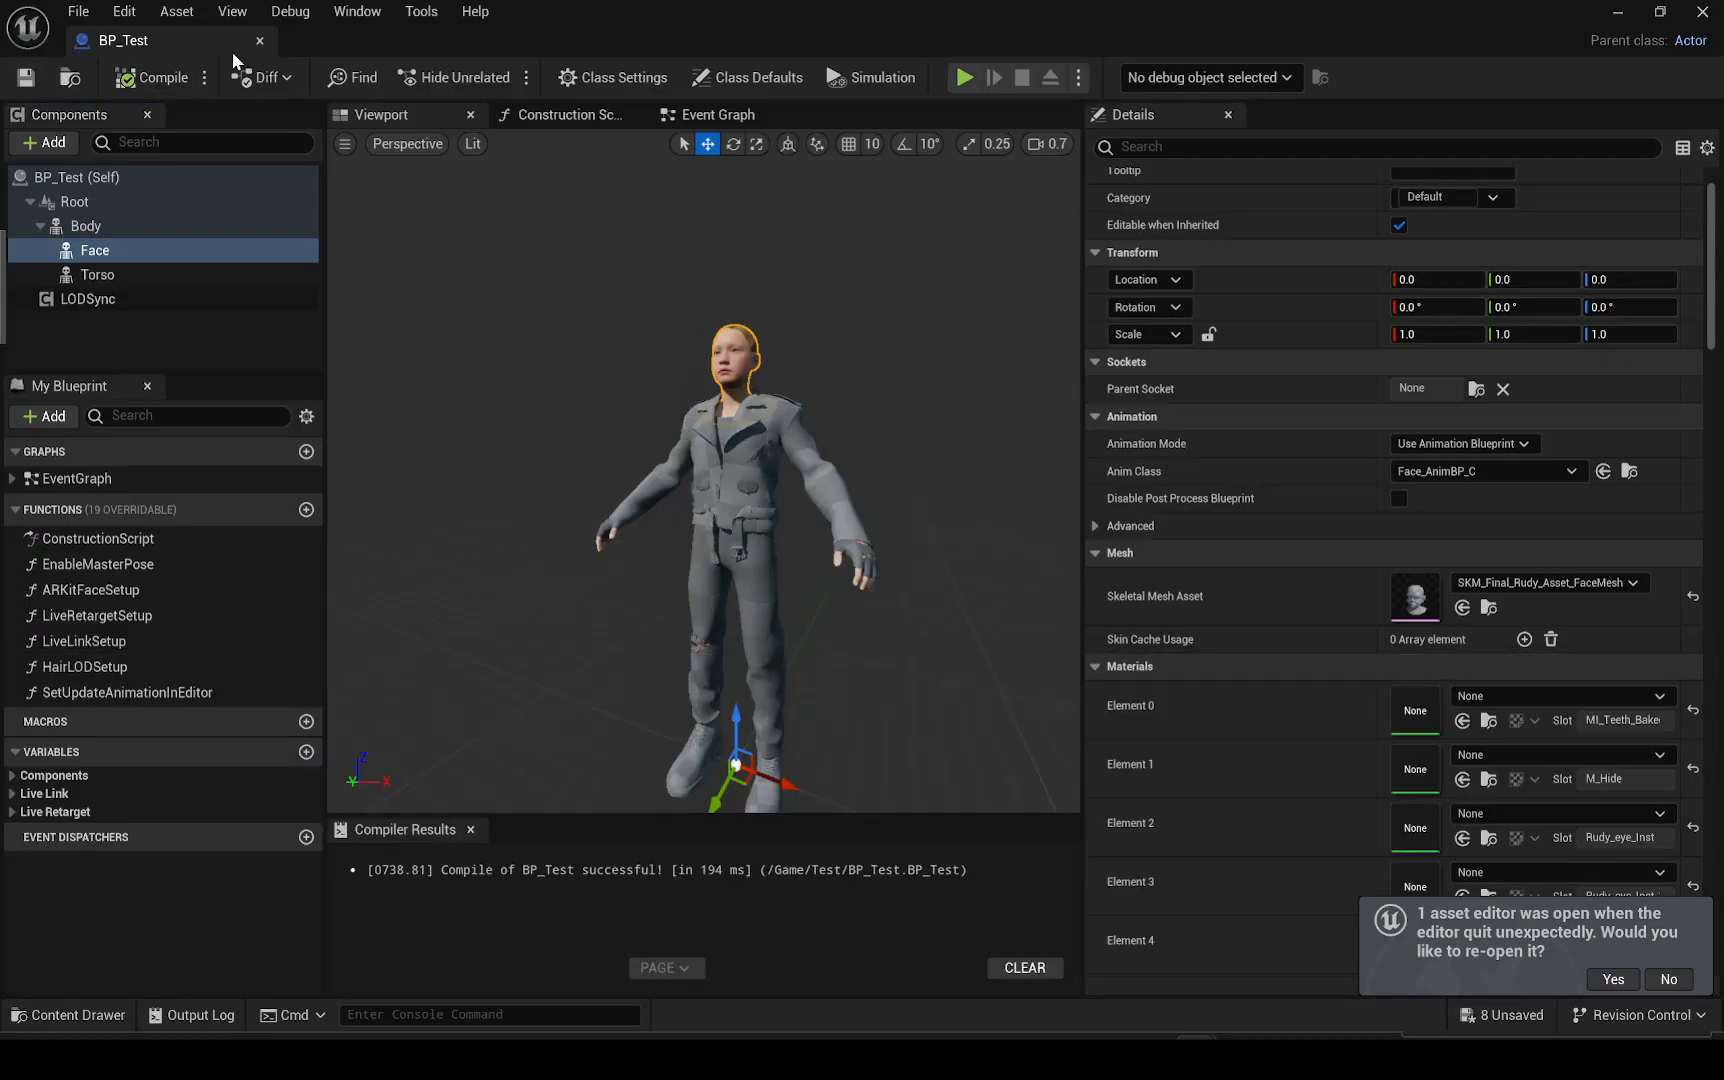
pyautogui.click(260, 40)
pyautogui.doubleClick(760, 690)
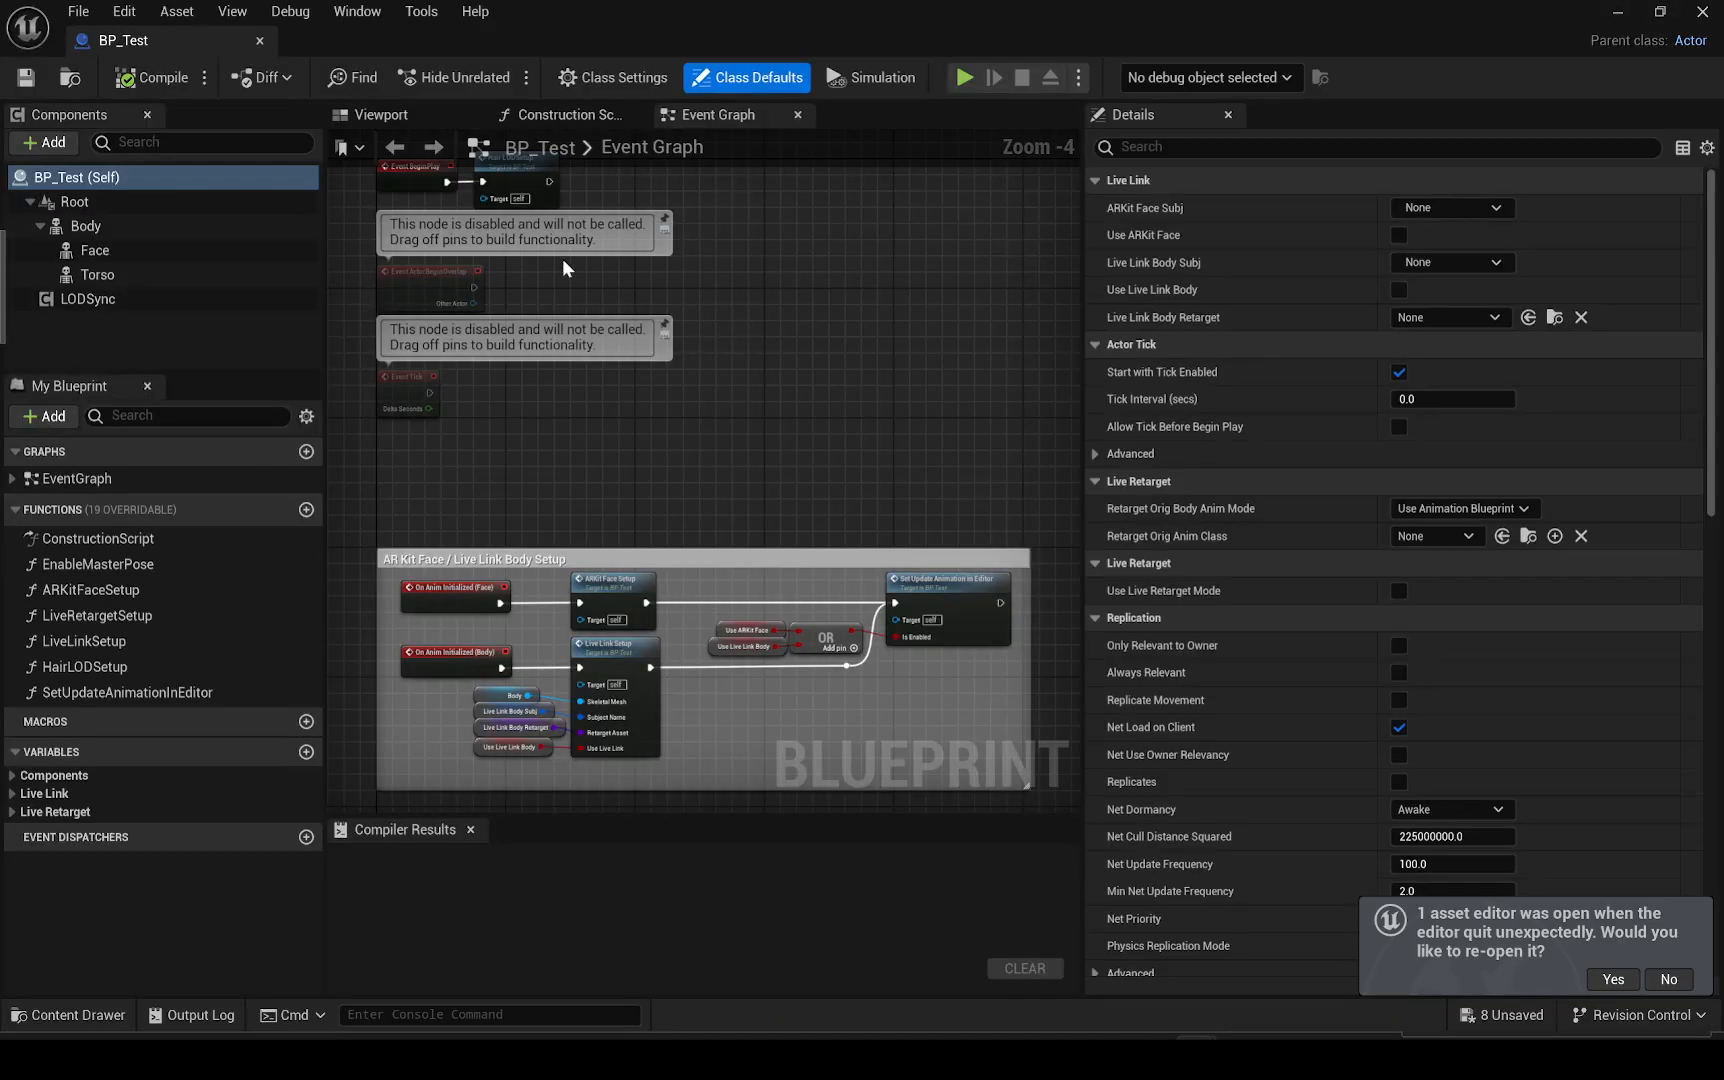
pyautogui.click(386, 117)
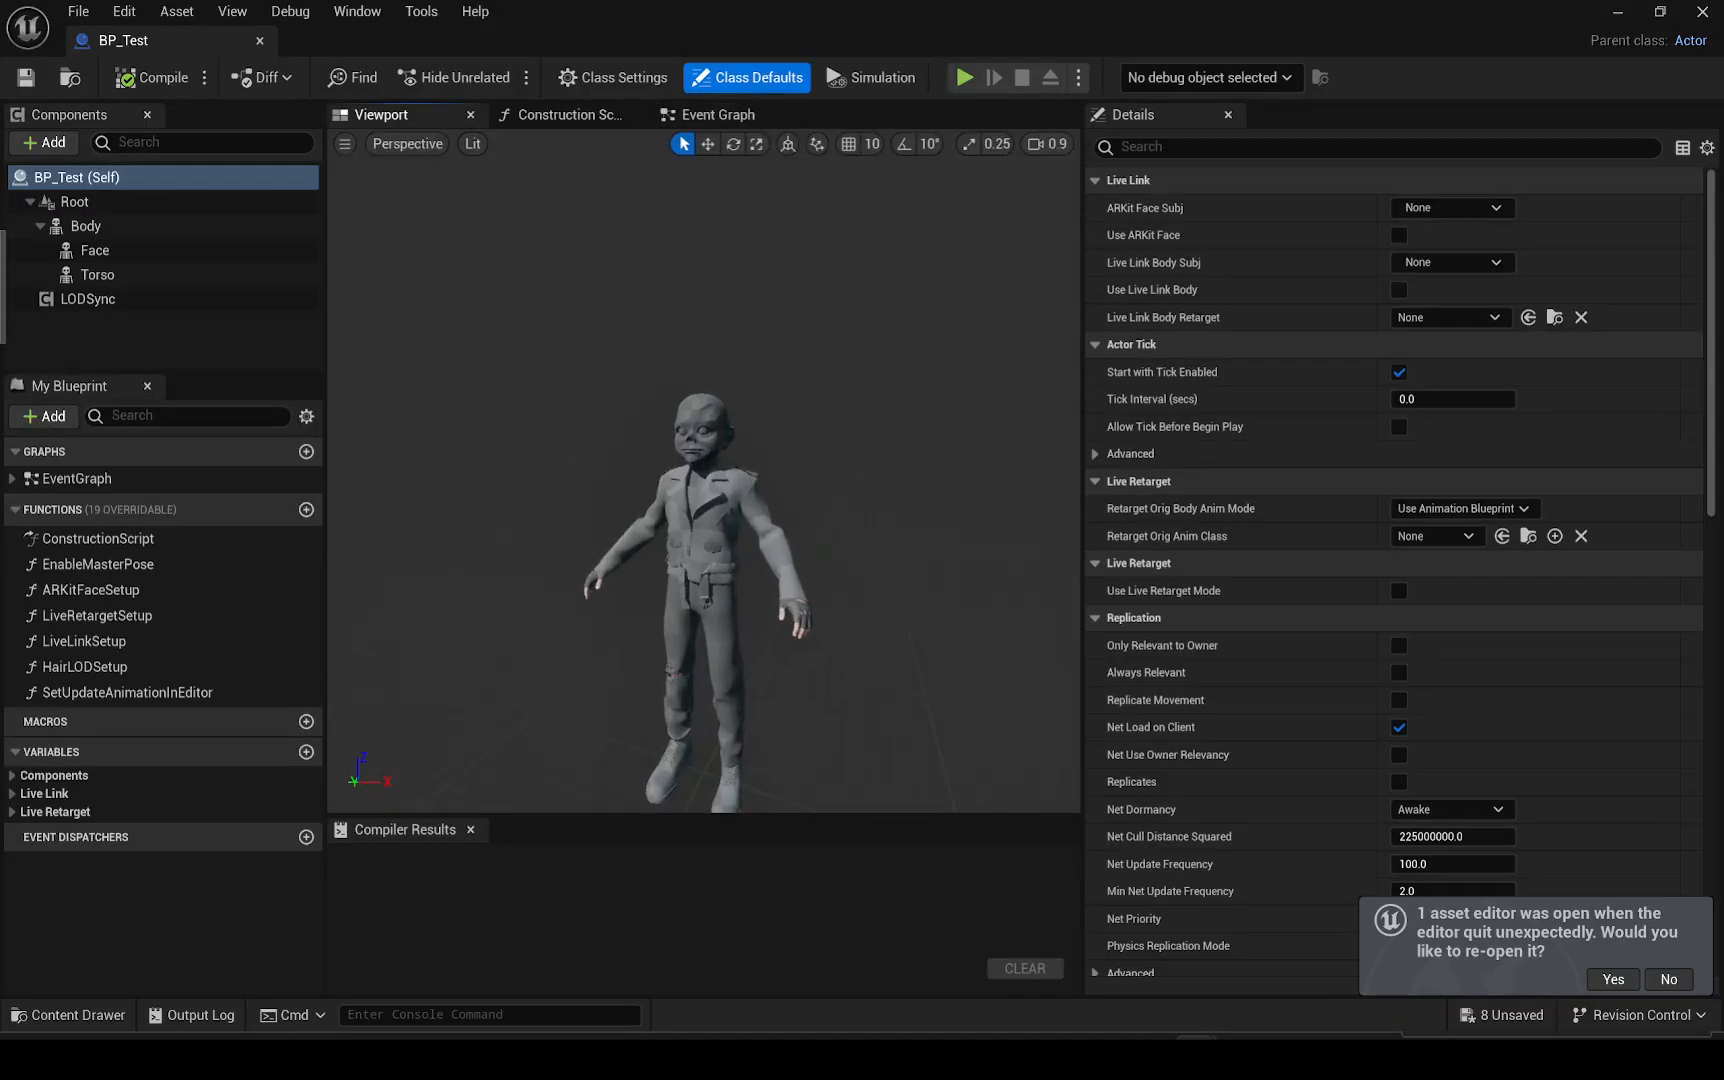
# Review the character and its Body, Face and Torso components, then save and close BP_Test
pyautogui.scroll(-2, 704, 470)
pyautogui.press('w')
pyautogui.moveTo(704, 470); pyautogui.dragTo(746, 521, button='right')
pyautogui.press('s')
pyautogui.press('a')
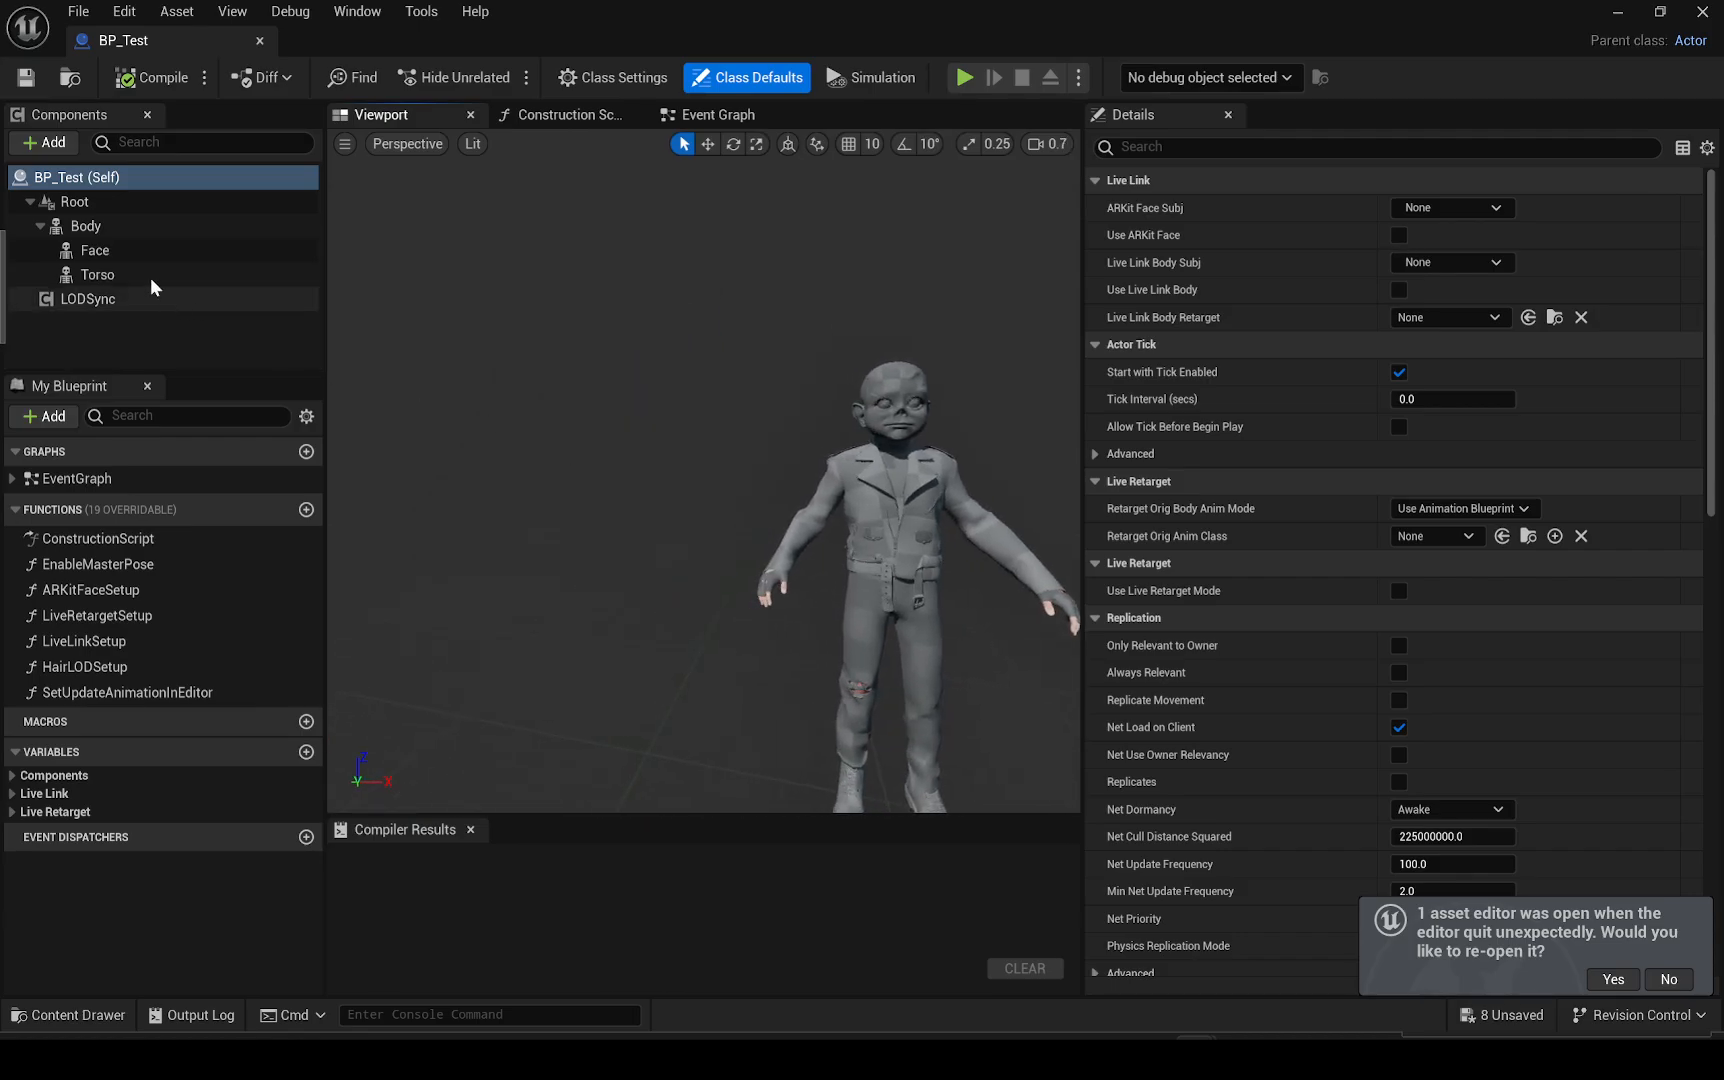
pyautogui.click(105, 227)
pyautogui.click(112, 251)
pyautogui.click(124, 276)
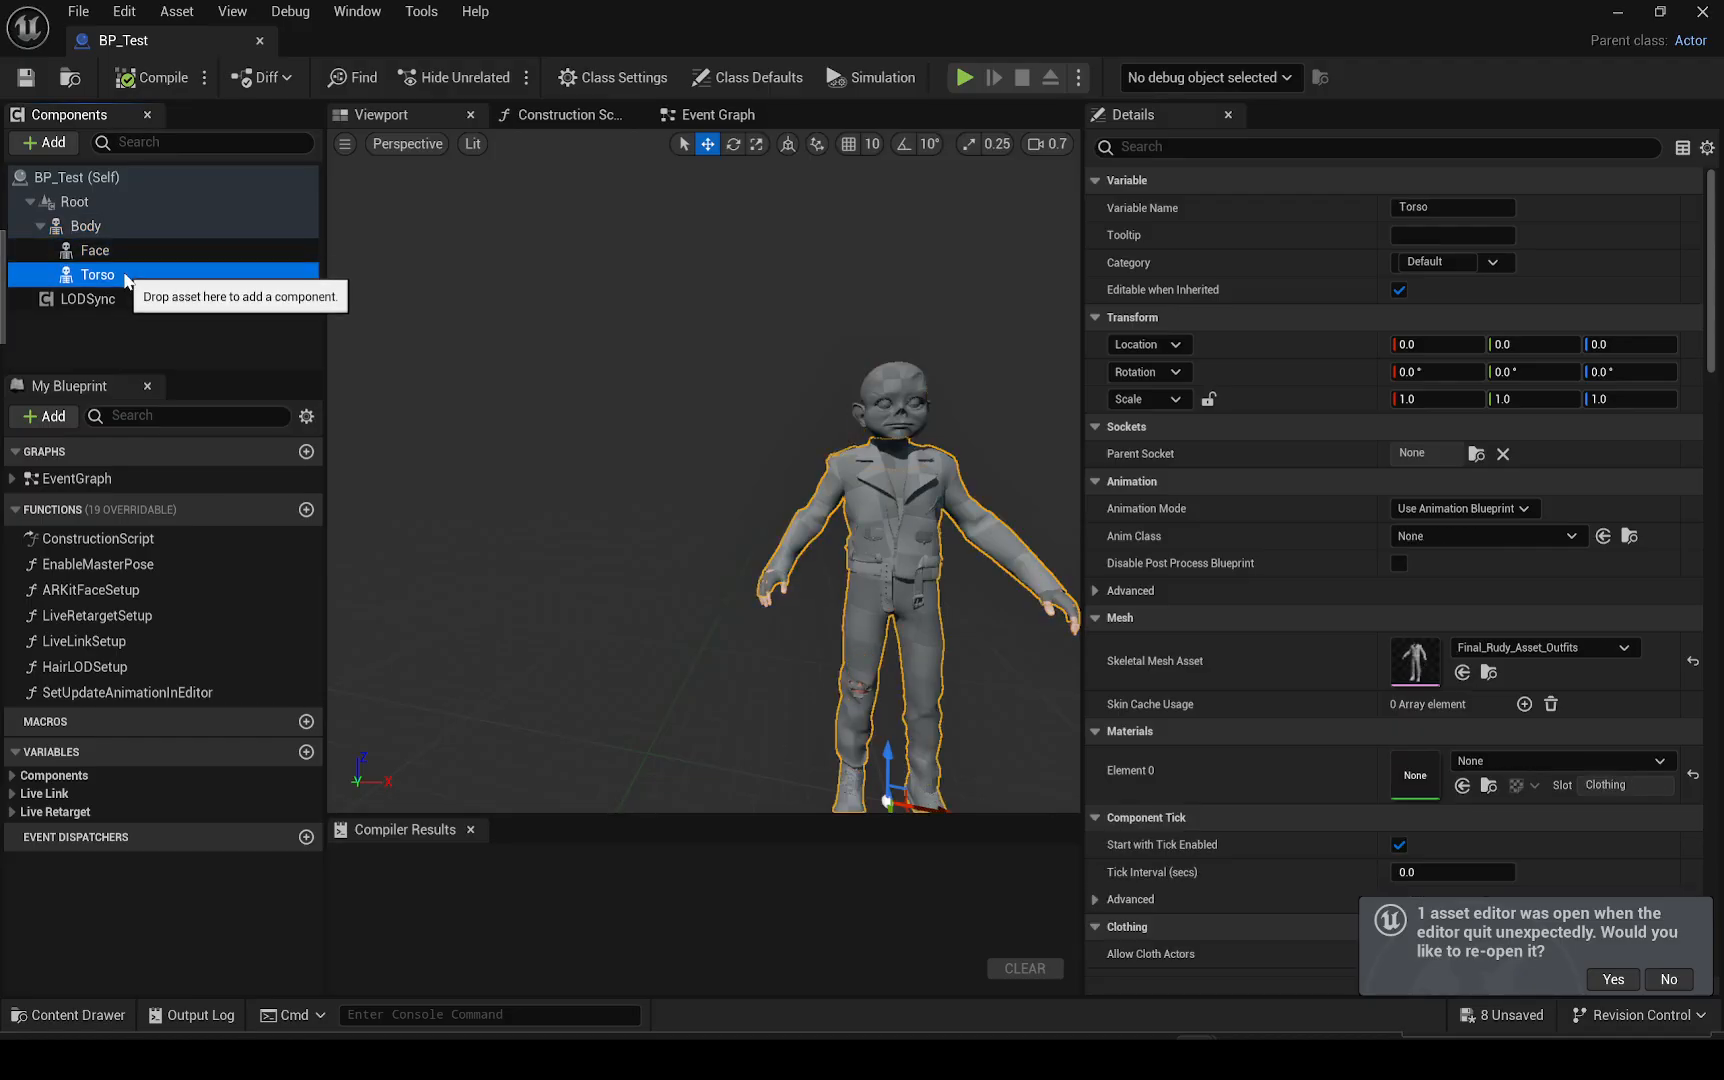
pyautogui.click(28, 79)
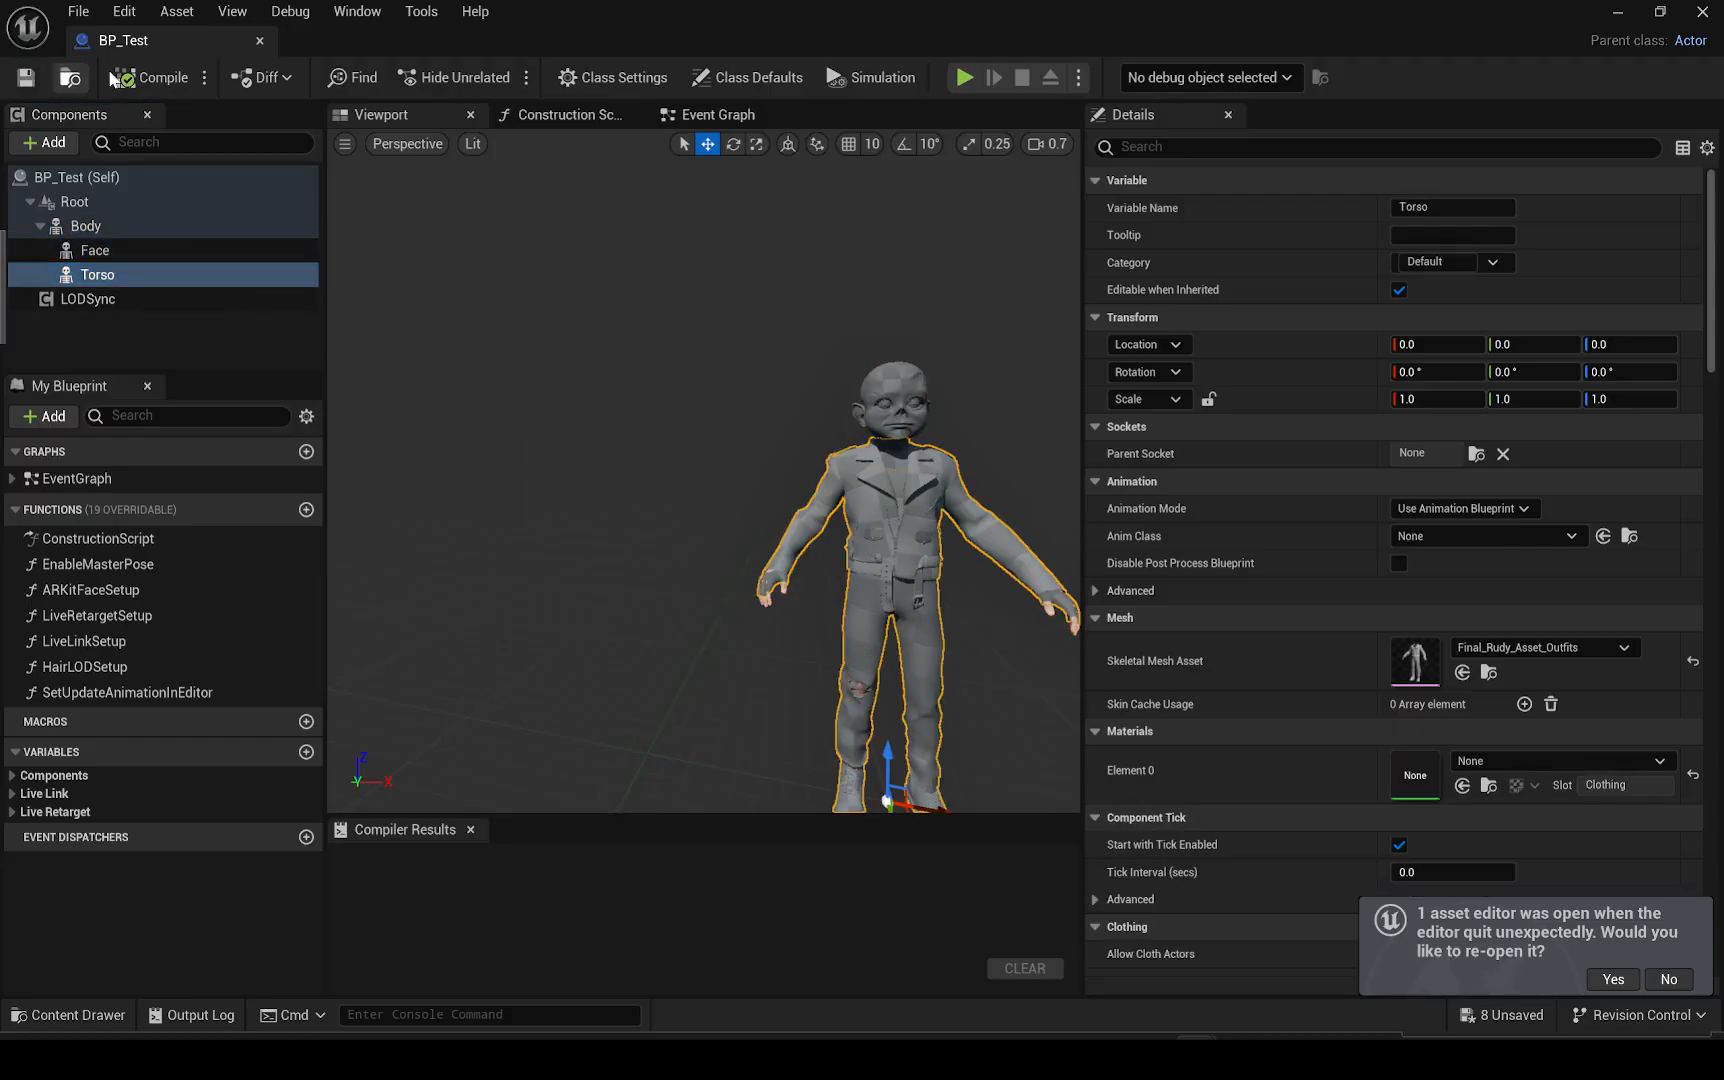
pyautogui.click(259, 41)
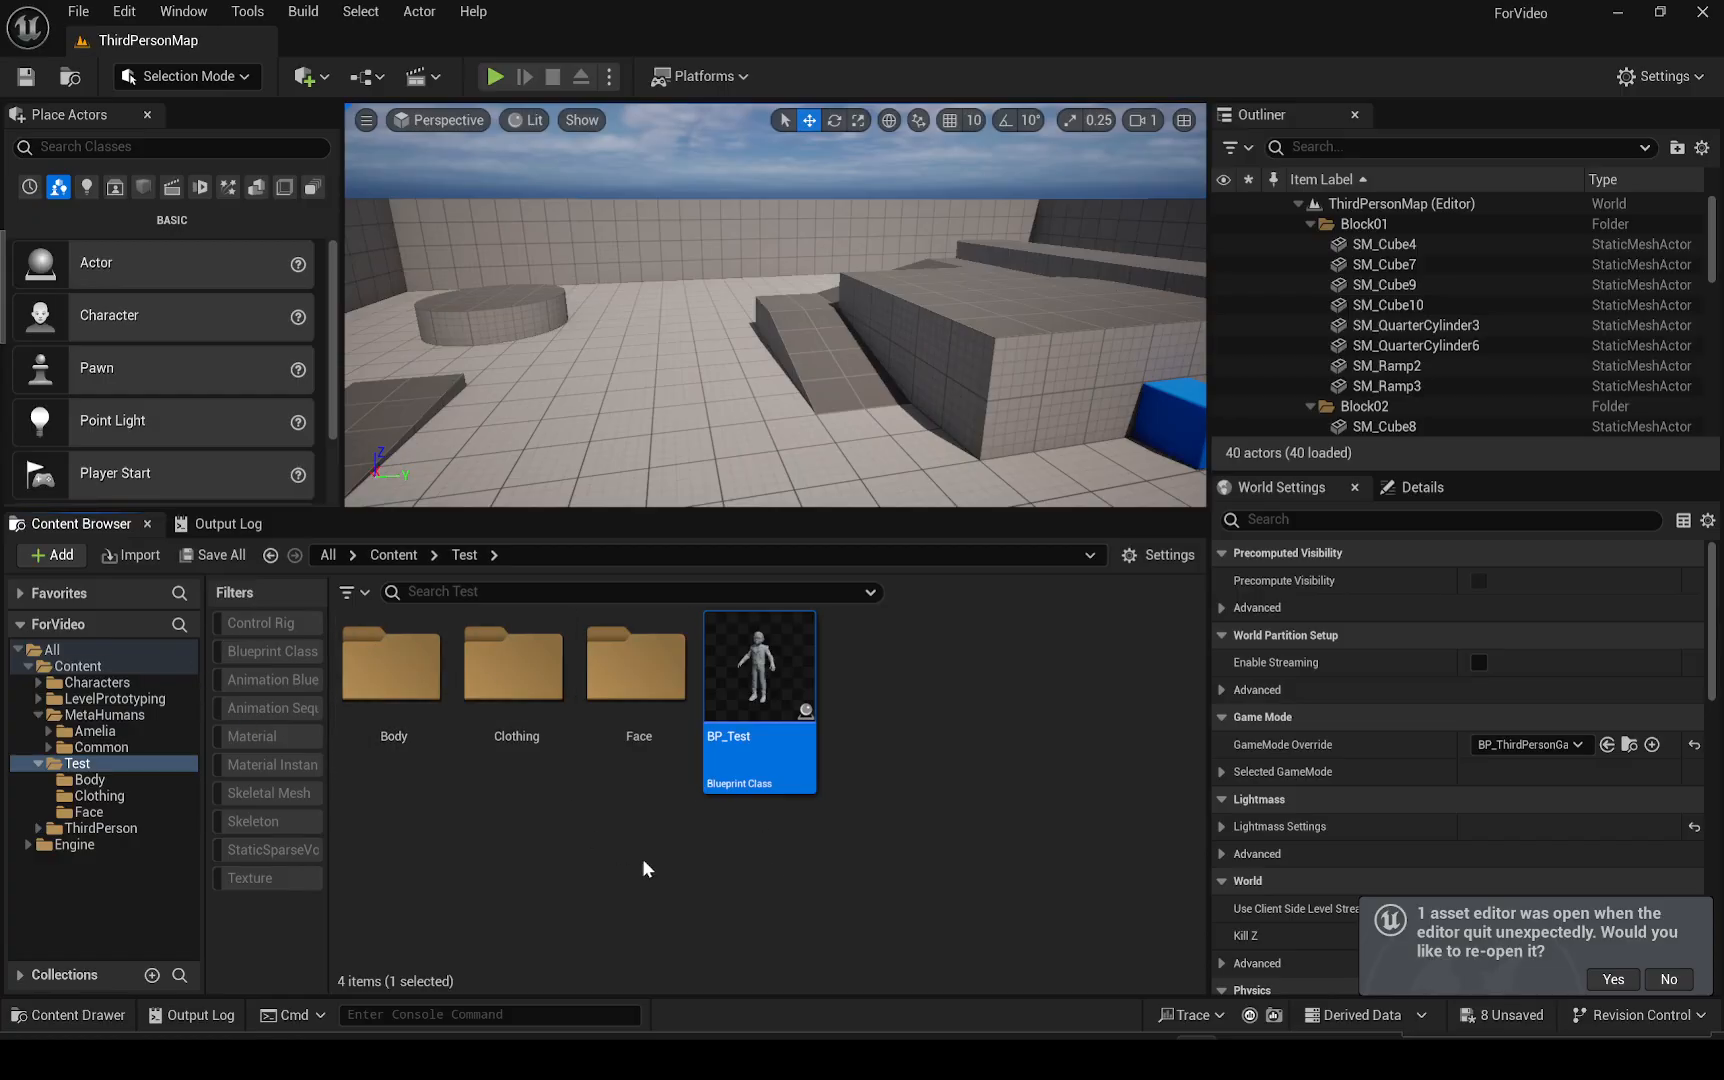
# Create a new Level Sequence in the Test folder and open it in Sequencer
pyautogui.click(852, 880)
pyautogui.rightClick(910, 730)
pyautogui.moveTo(1022, 688)
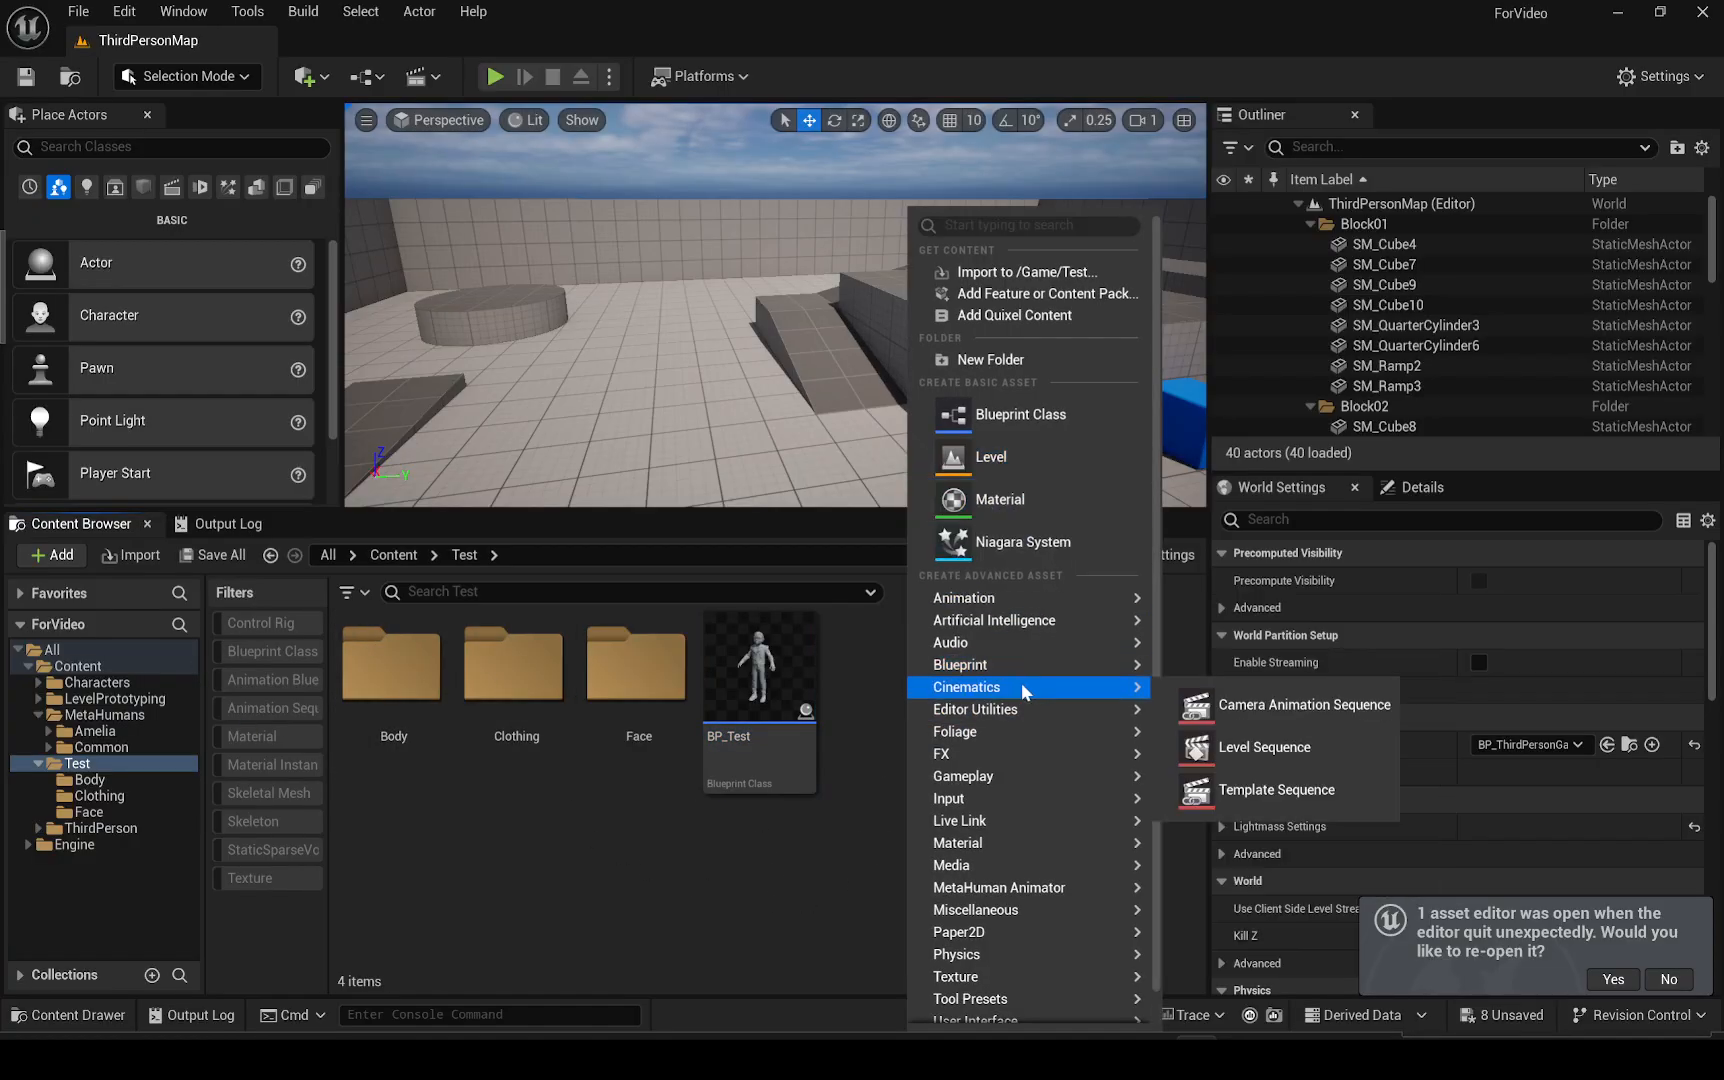
pyautogui.click(1230, 745)
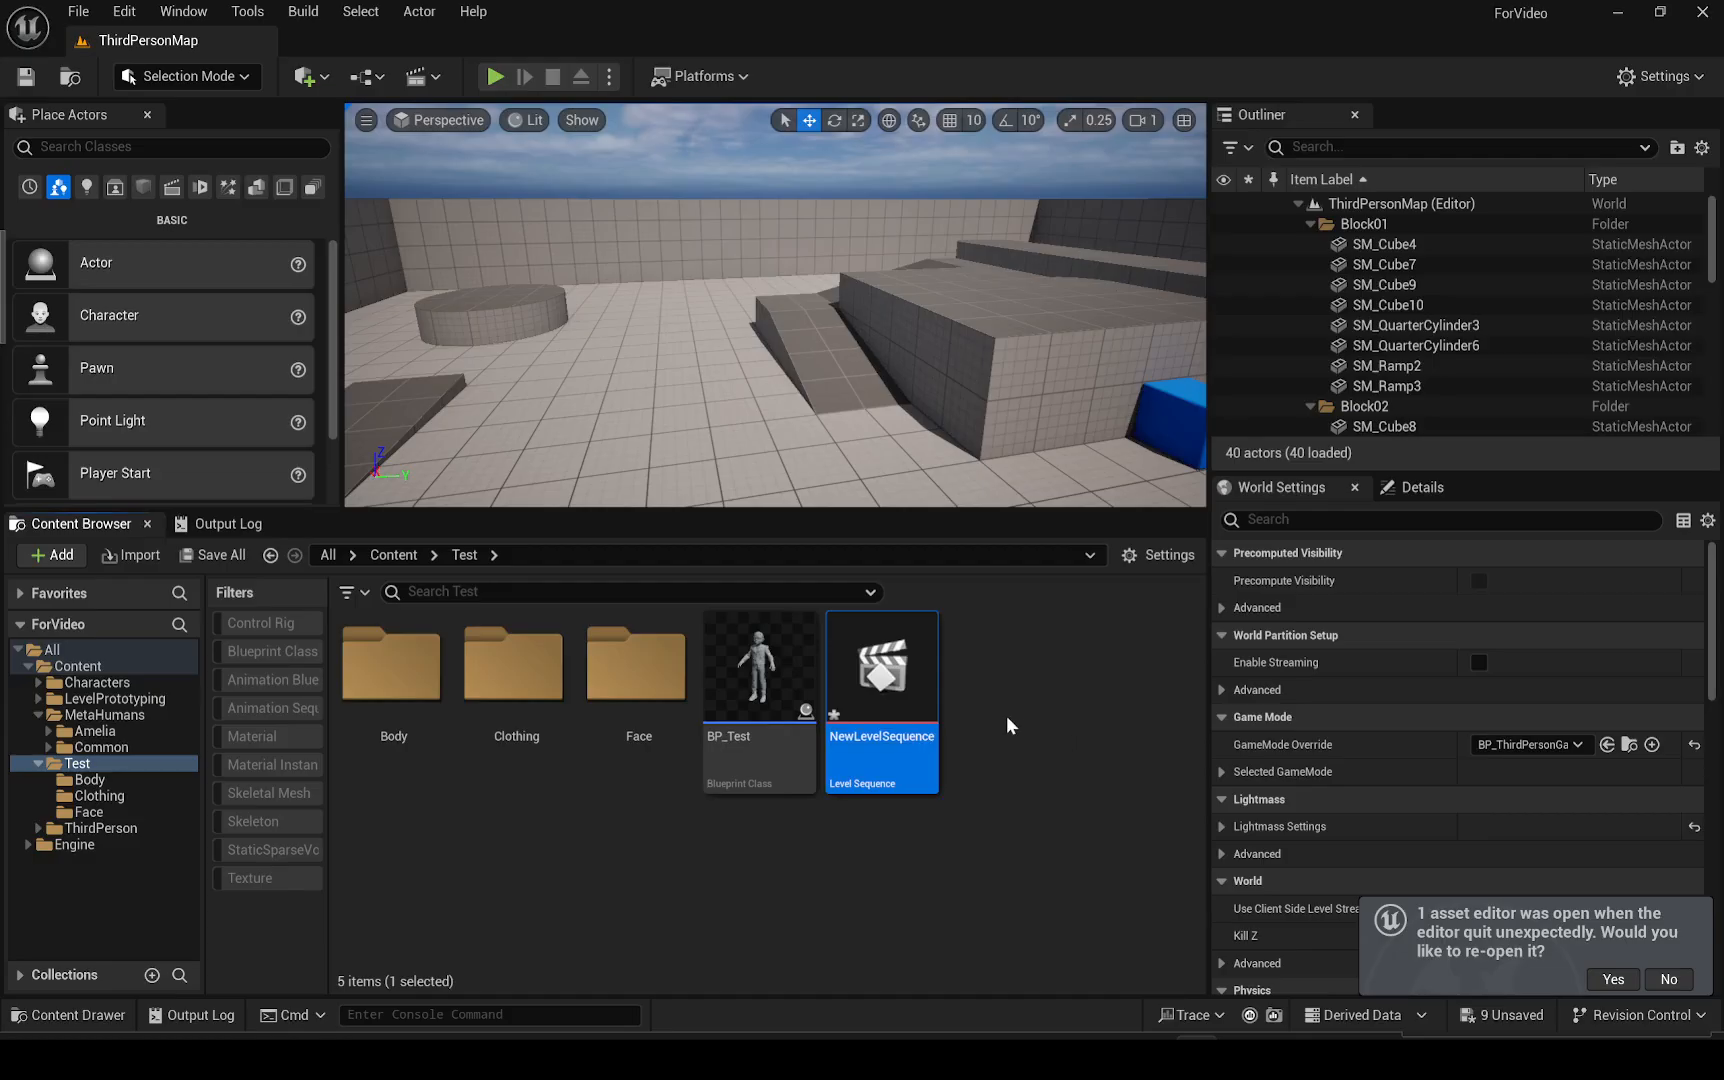
pyautogui.doubleClick(887, 657)
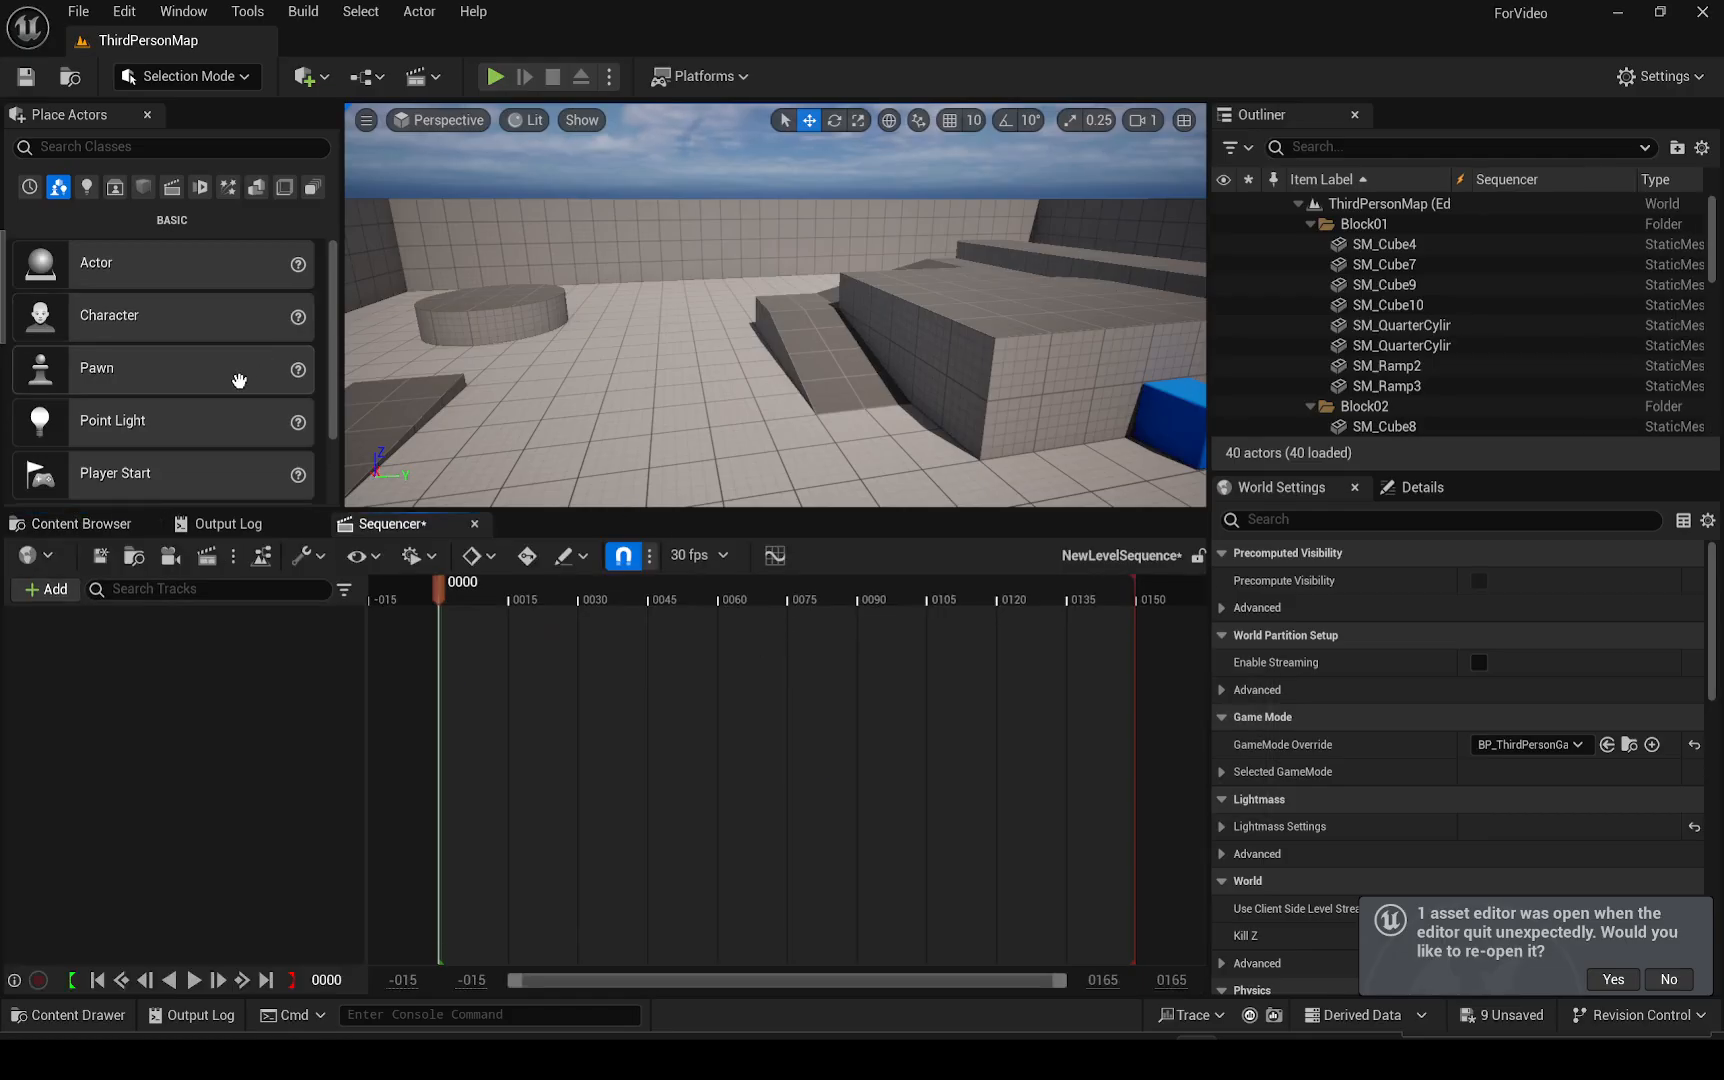
# Place the BP_Test blueprint into the level from the Content Browser
pyautogui.click(81, 523)
pyautogui.moveTo(760, 670); pyautogui.dragTo(699, 424)
pyautogui.press('w')
pyautogui.press('d')
pyautogui.moveTo(699, 424); pyautogui.dragTo(418, 425, button='right')
# Add the placed BP_Test actor to the level sequence as a track
pyautogui.scroll(-2, 699, 424)
pyautogui.scroll(-1, 699, 424)
pyautogui.doubleClick(900, 640)
pyautogui.moveTo(1385, 323); pyautogui.dragTo(139, 756)
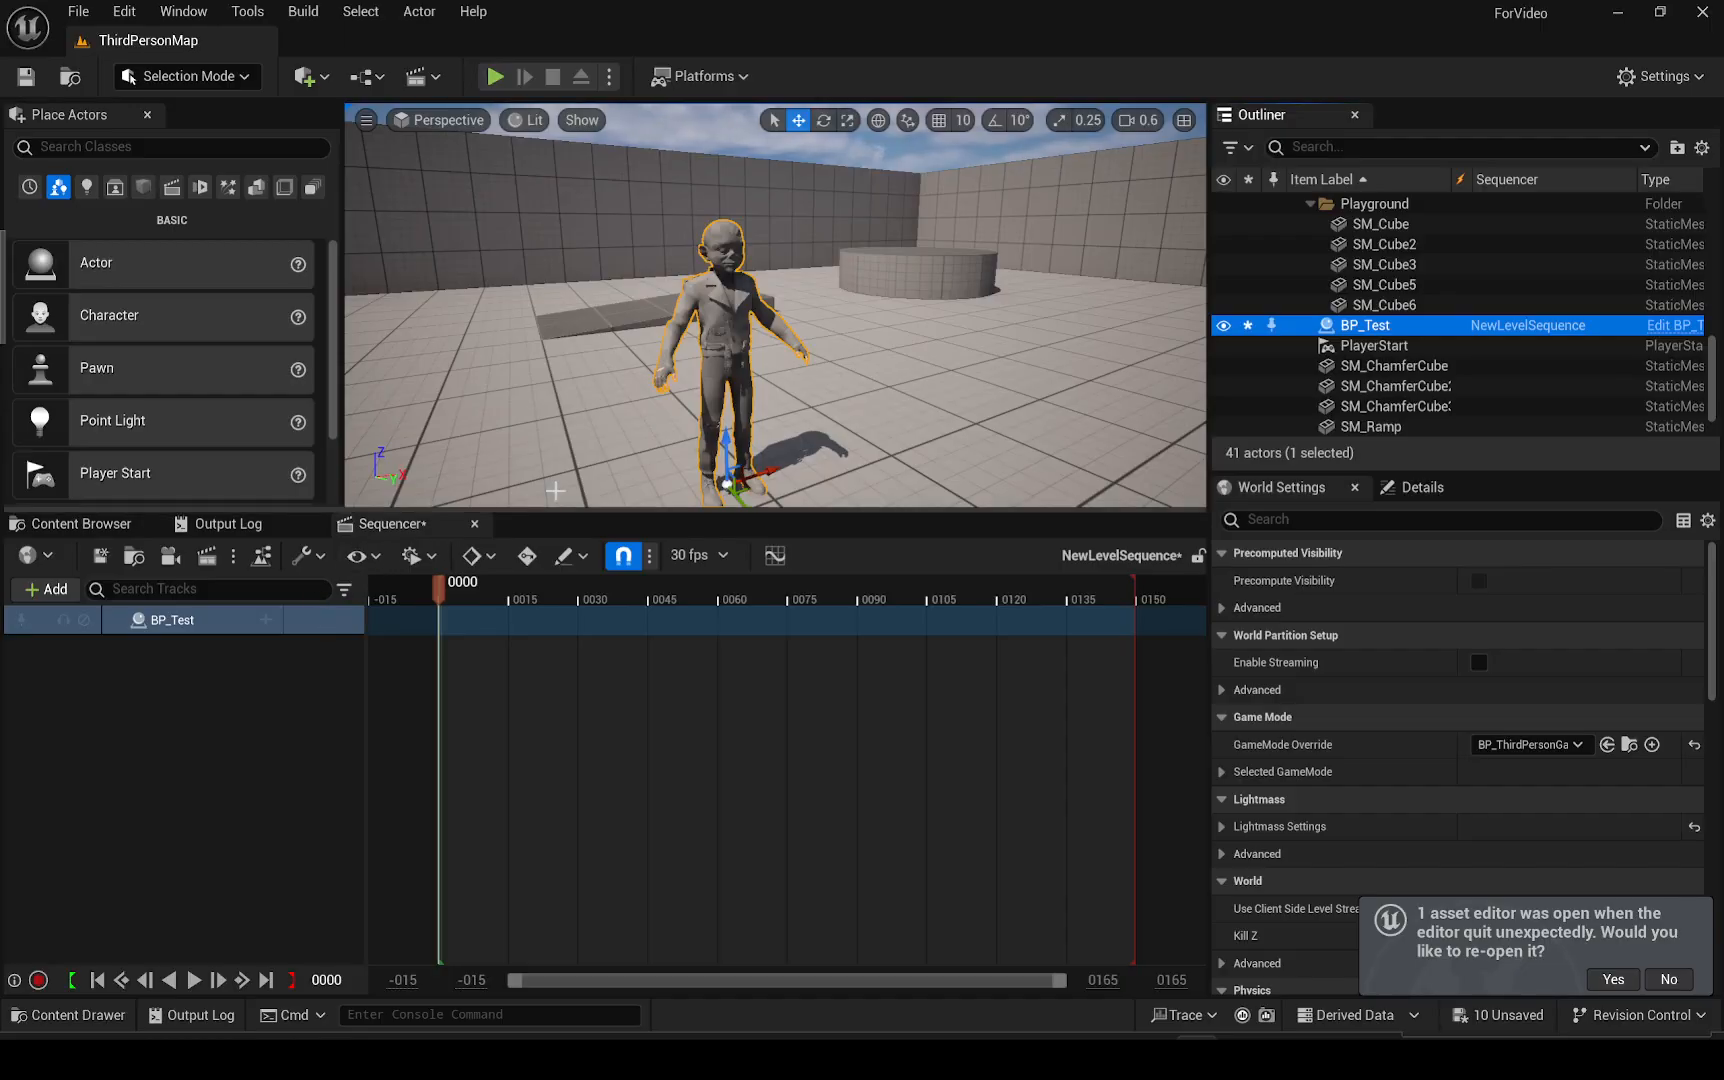
# Remove the BP_Test track from the level sequence
pyautogui.click(168, 620)
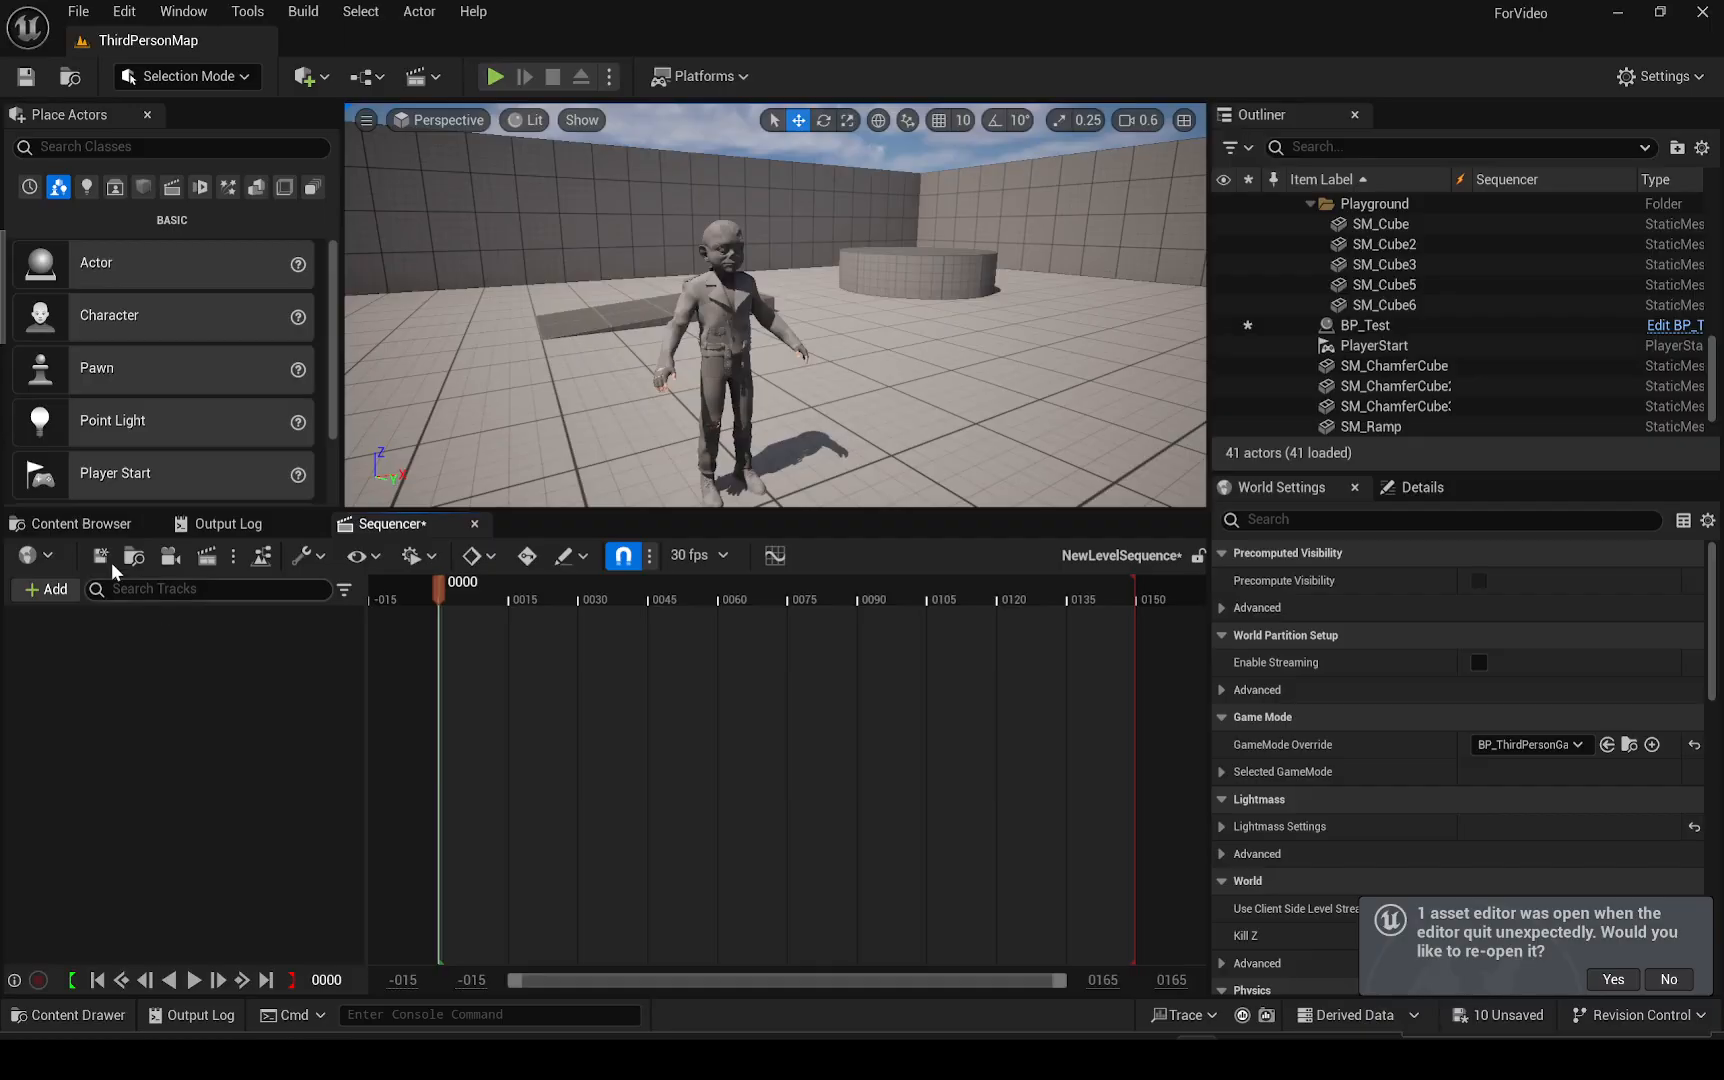
# Open SKM_Final_Rudy_Asset_BodyMesh from the Test/Body folder and set its Default Animating Rig to MetaHuman_ControlRig
pyautogui.click(75, 524)
pyautogui.doubleClick(388, 660)
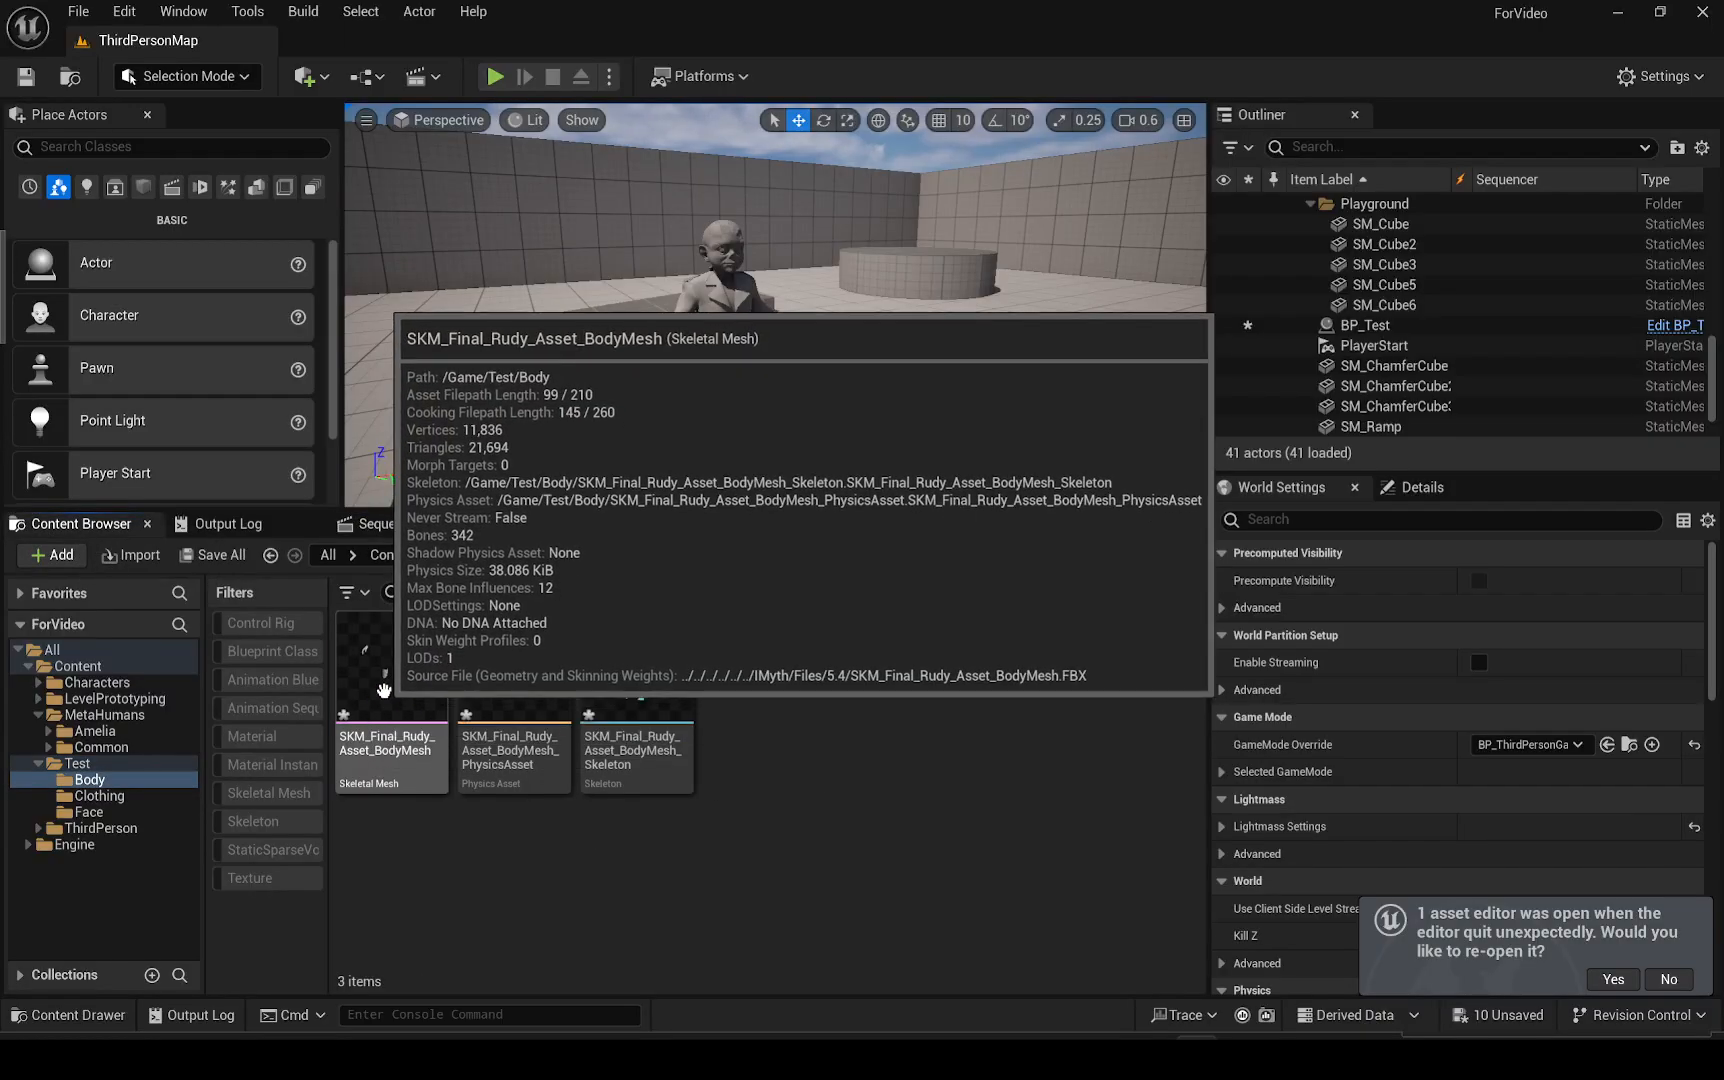
pyautogui.doubleClick(376, 752)
pyautogui.scroll(-5, 1246, 563)
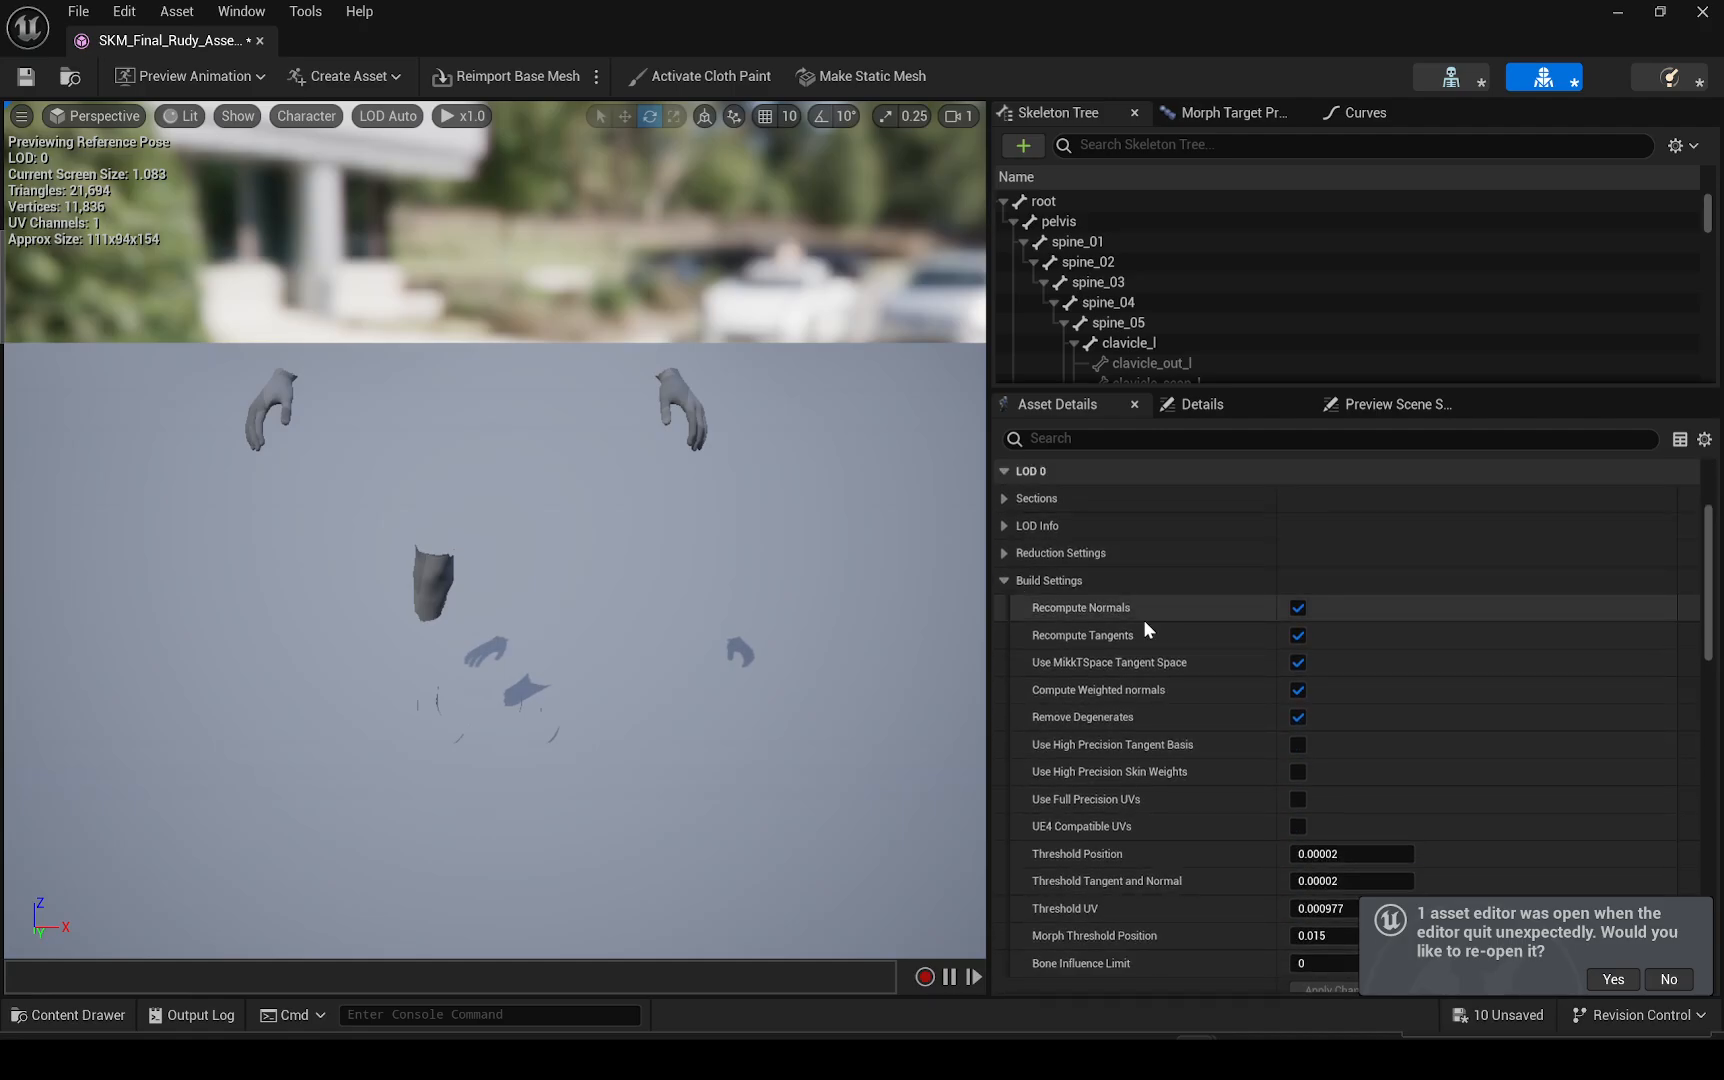
pyautogui.scroll(-3, 1143, 620)
pyautogui.scroll(-15, 1665, 607)
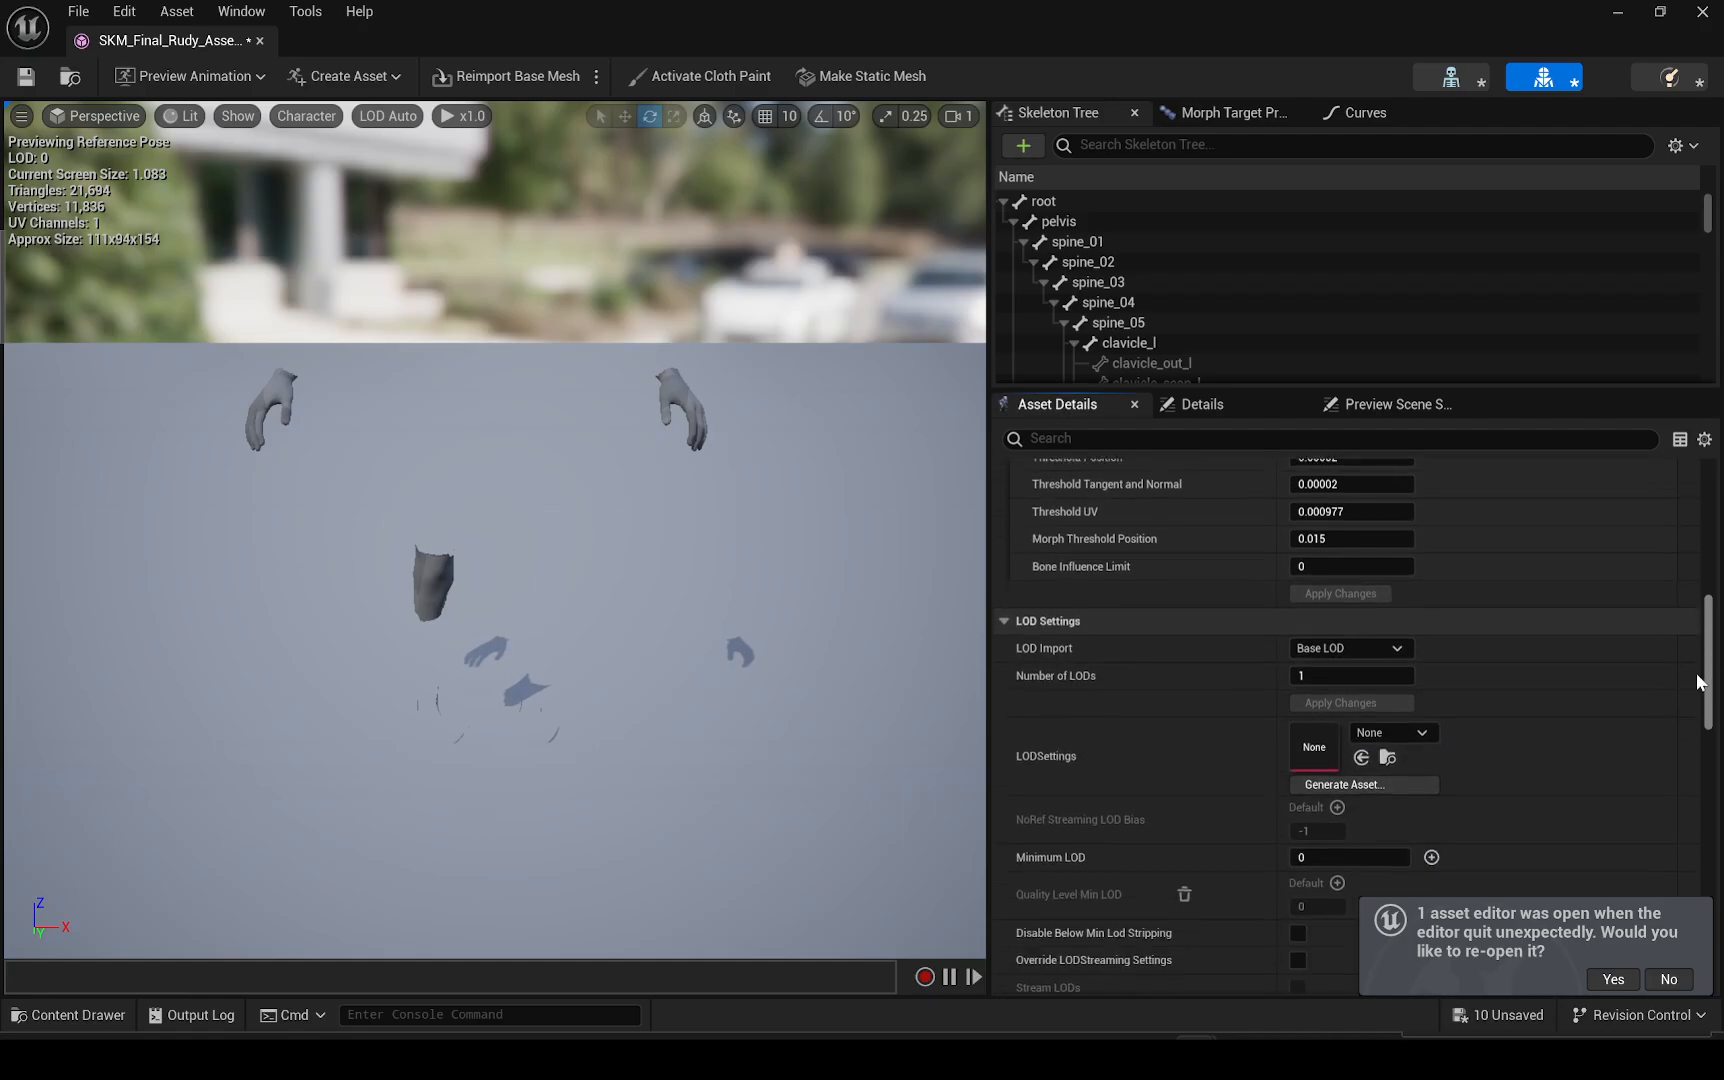
pyautogui.click(1490, 735)
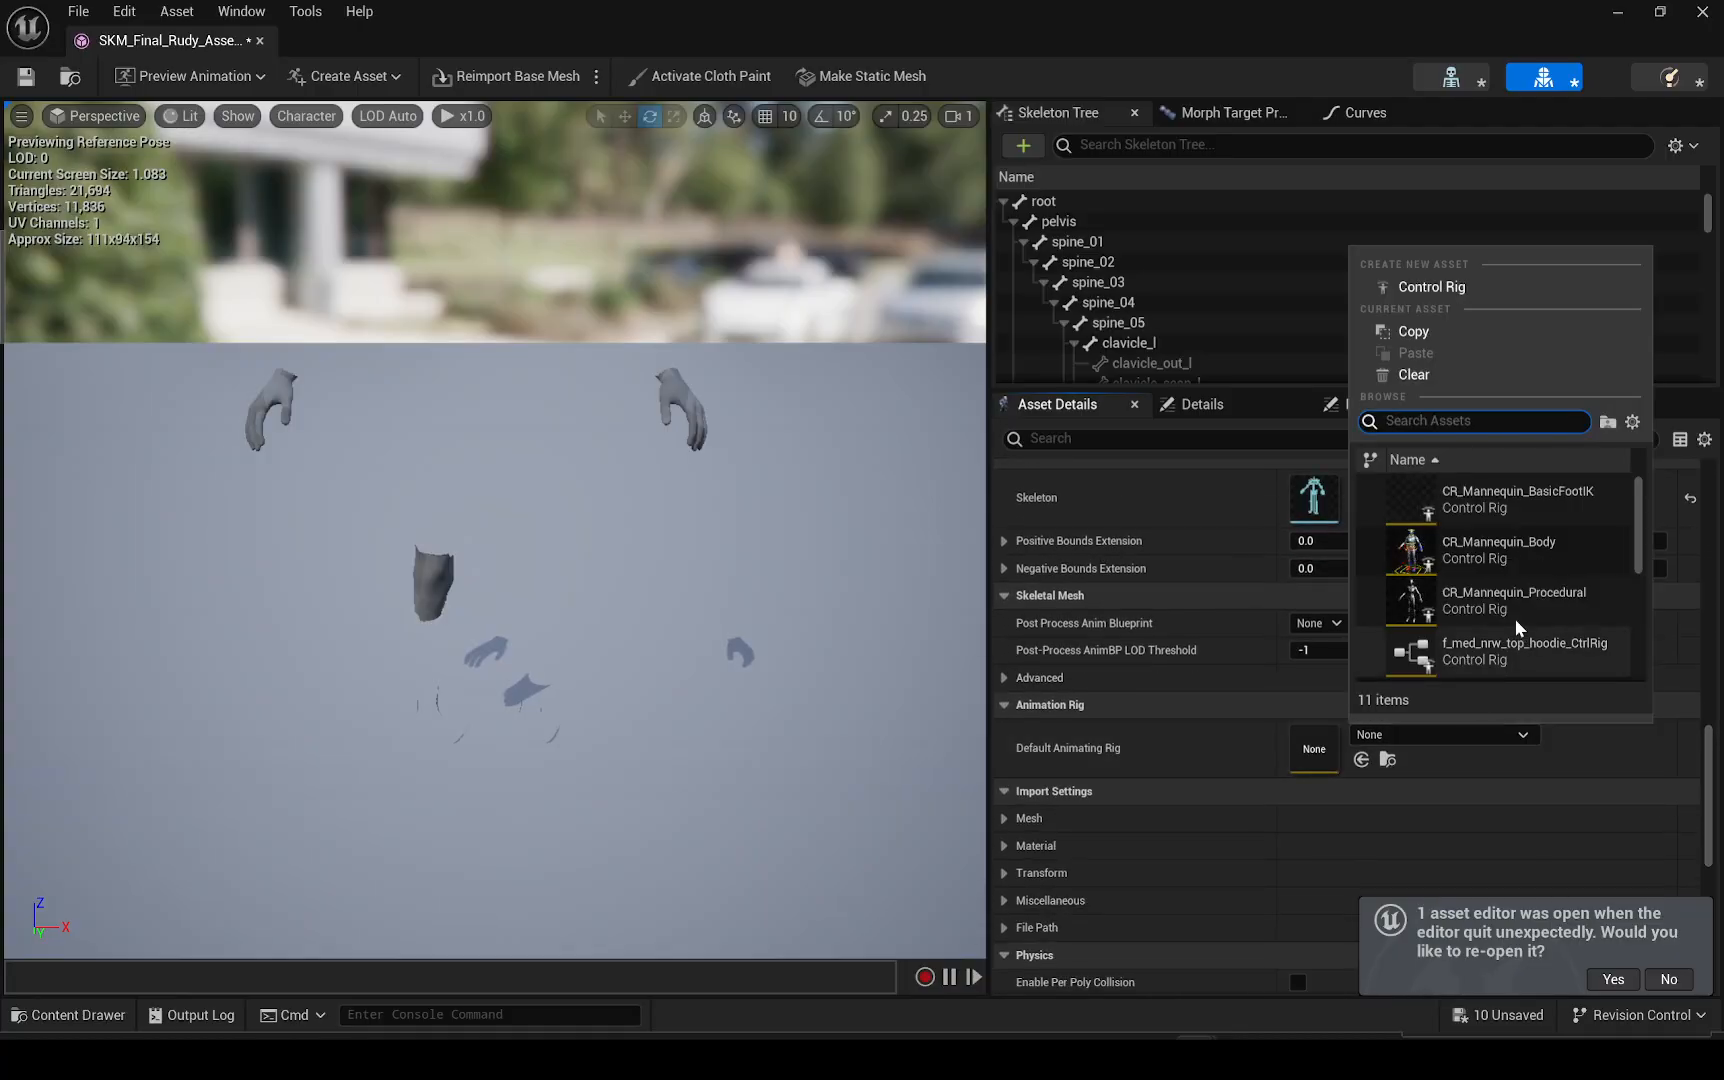
pyautogui.scroll(-5, 1498, 593)
pyautogui.scroll(-2, 1499, 597)
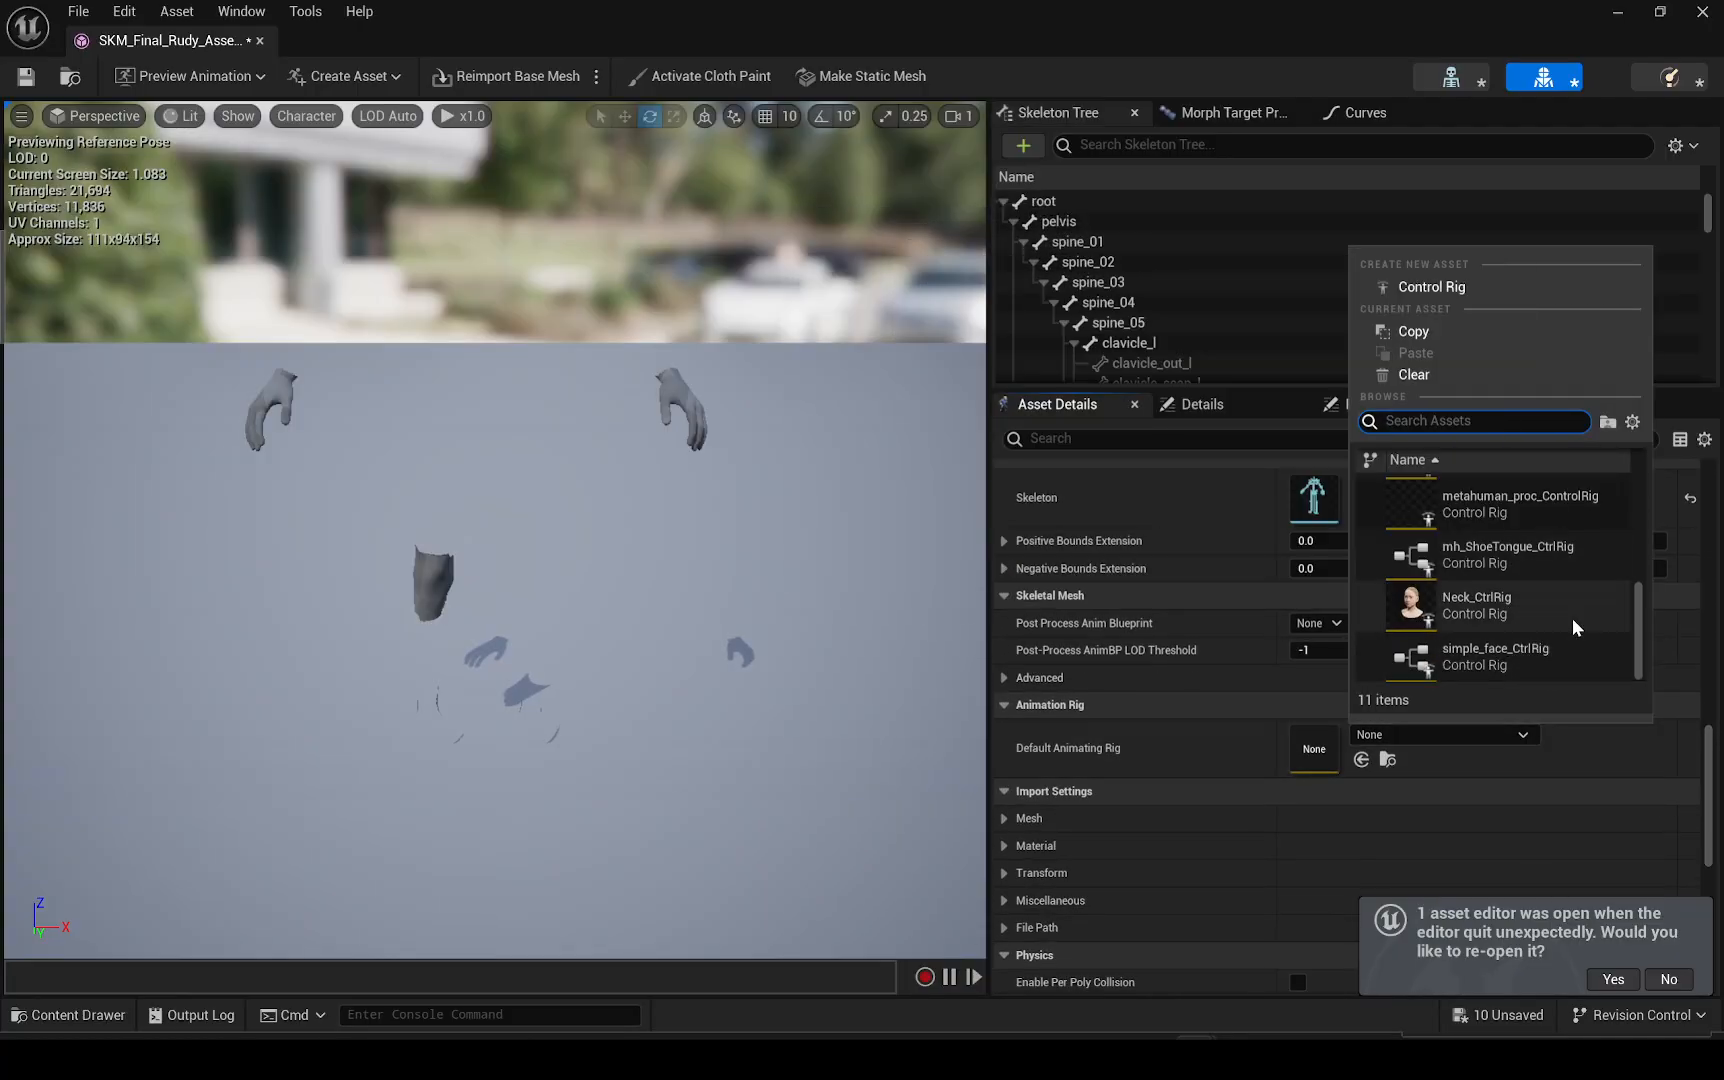
pyautogui.scroll(2, 1572, 618)
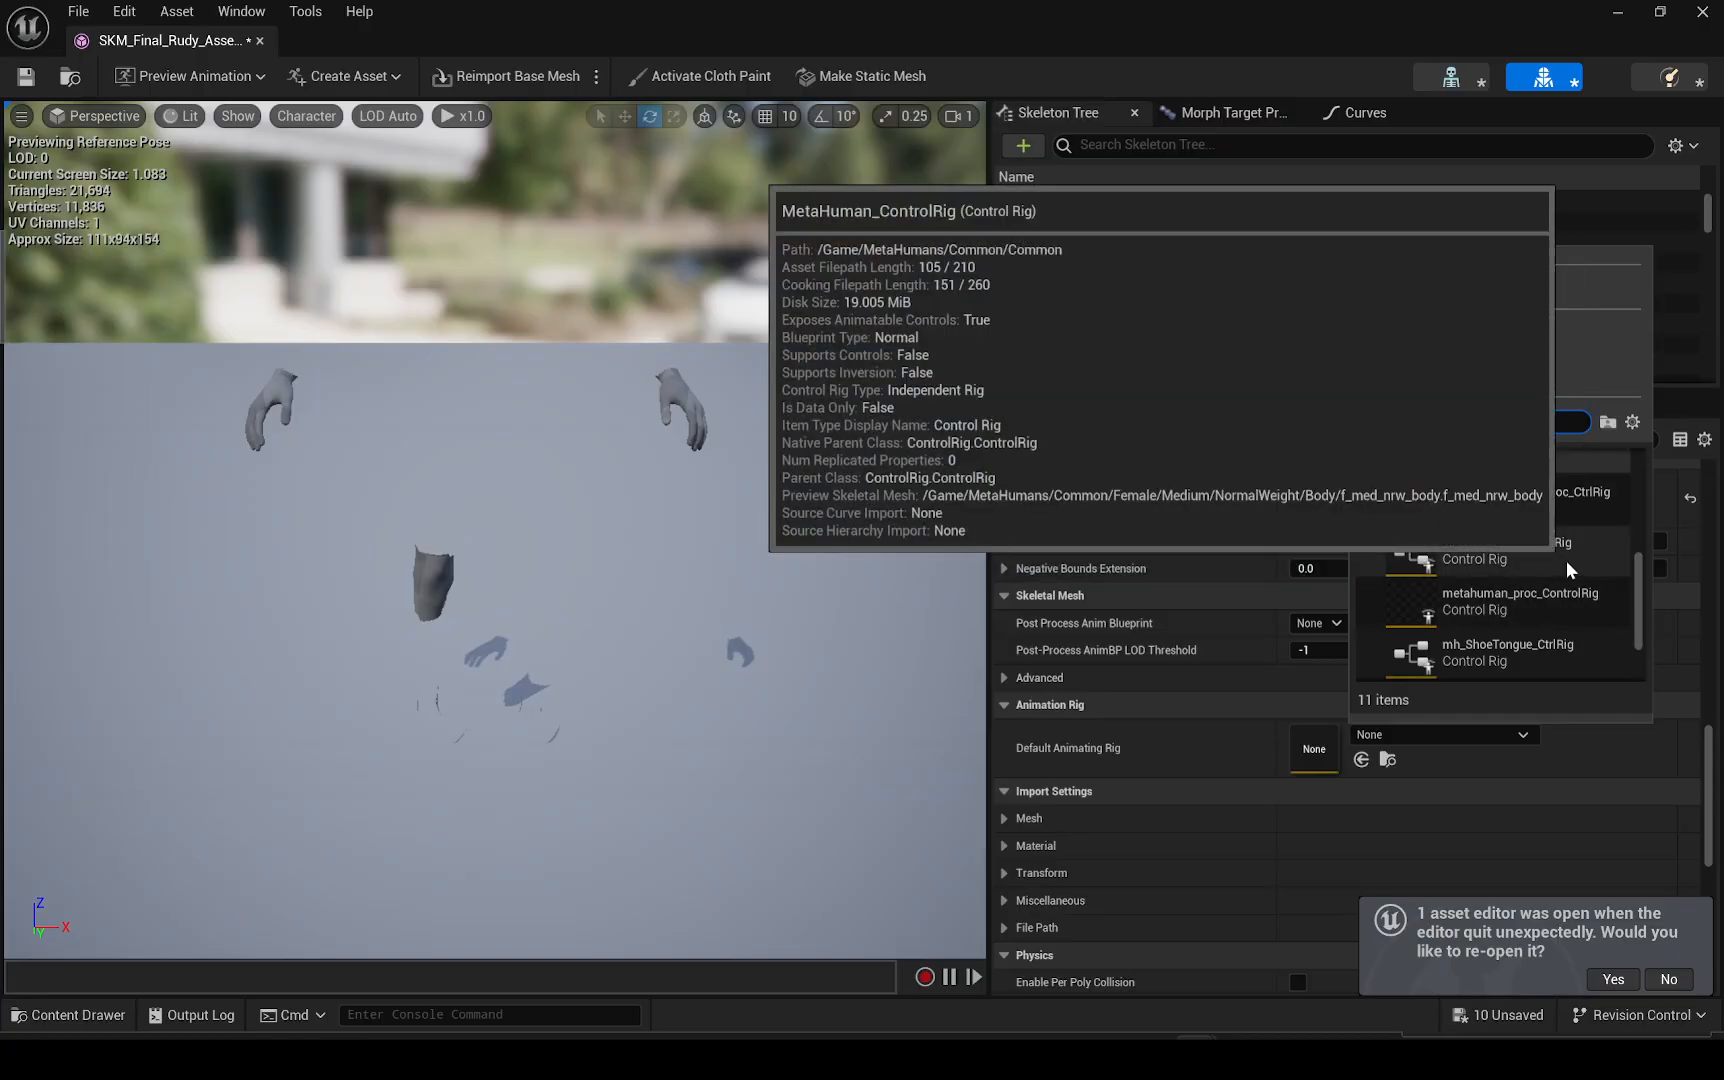
pyautogui.click(1566, 558)
# Save the body skeletal mesh and close its editor
pyautogui.scroll(3, 1243, 770)
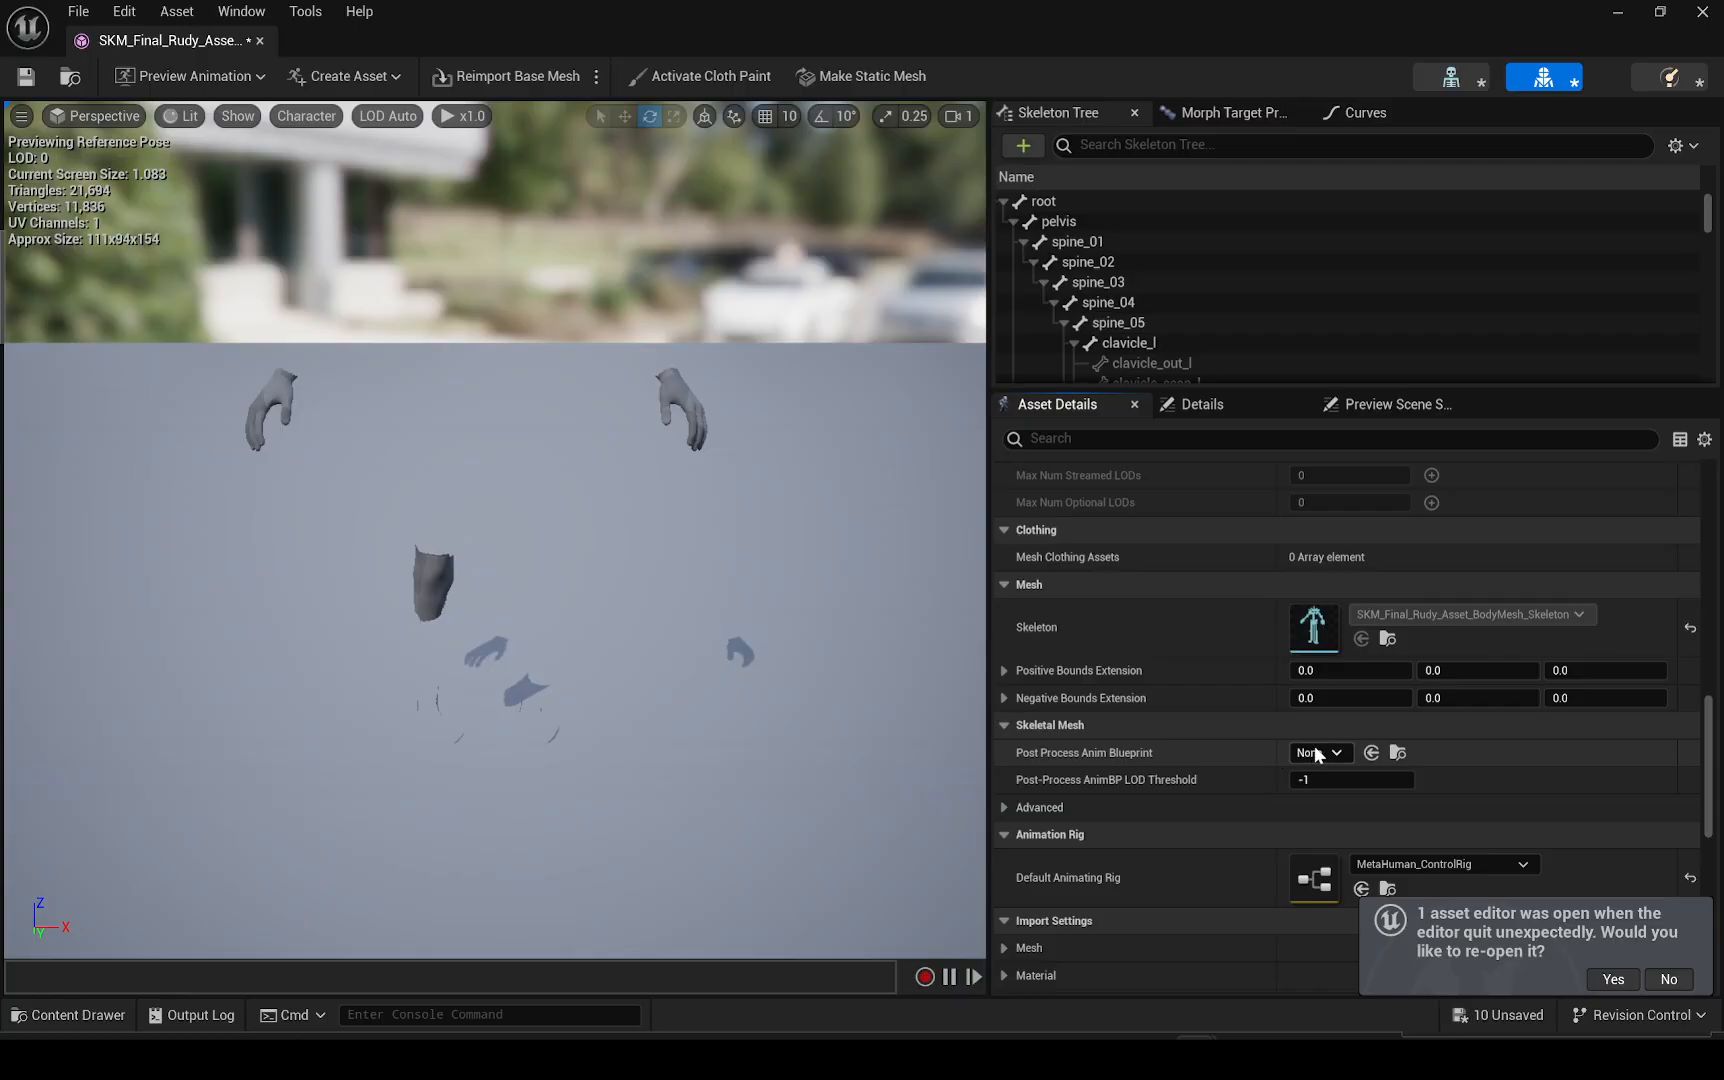
pyautogui.scroll(8, 1315, 752)
pyautogui.scroll(10, 1297, 659)
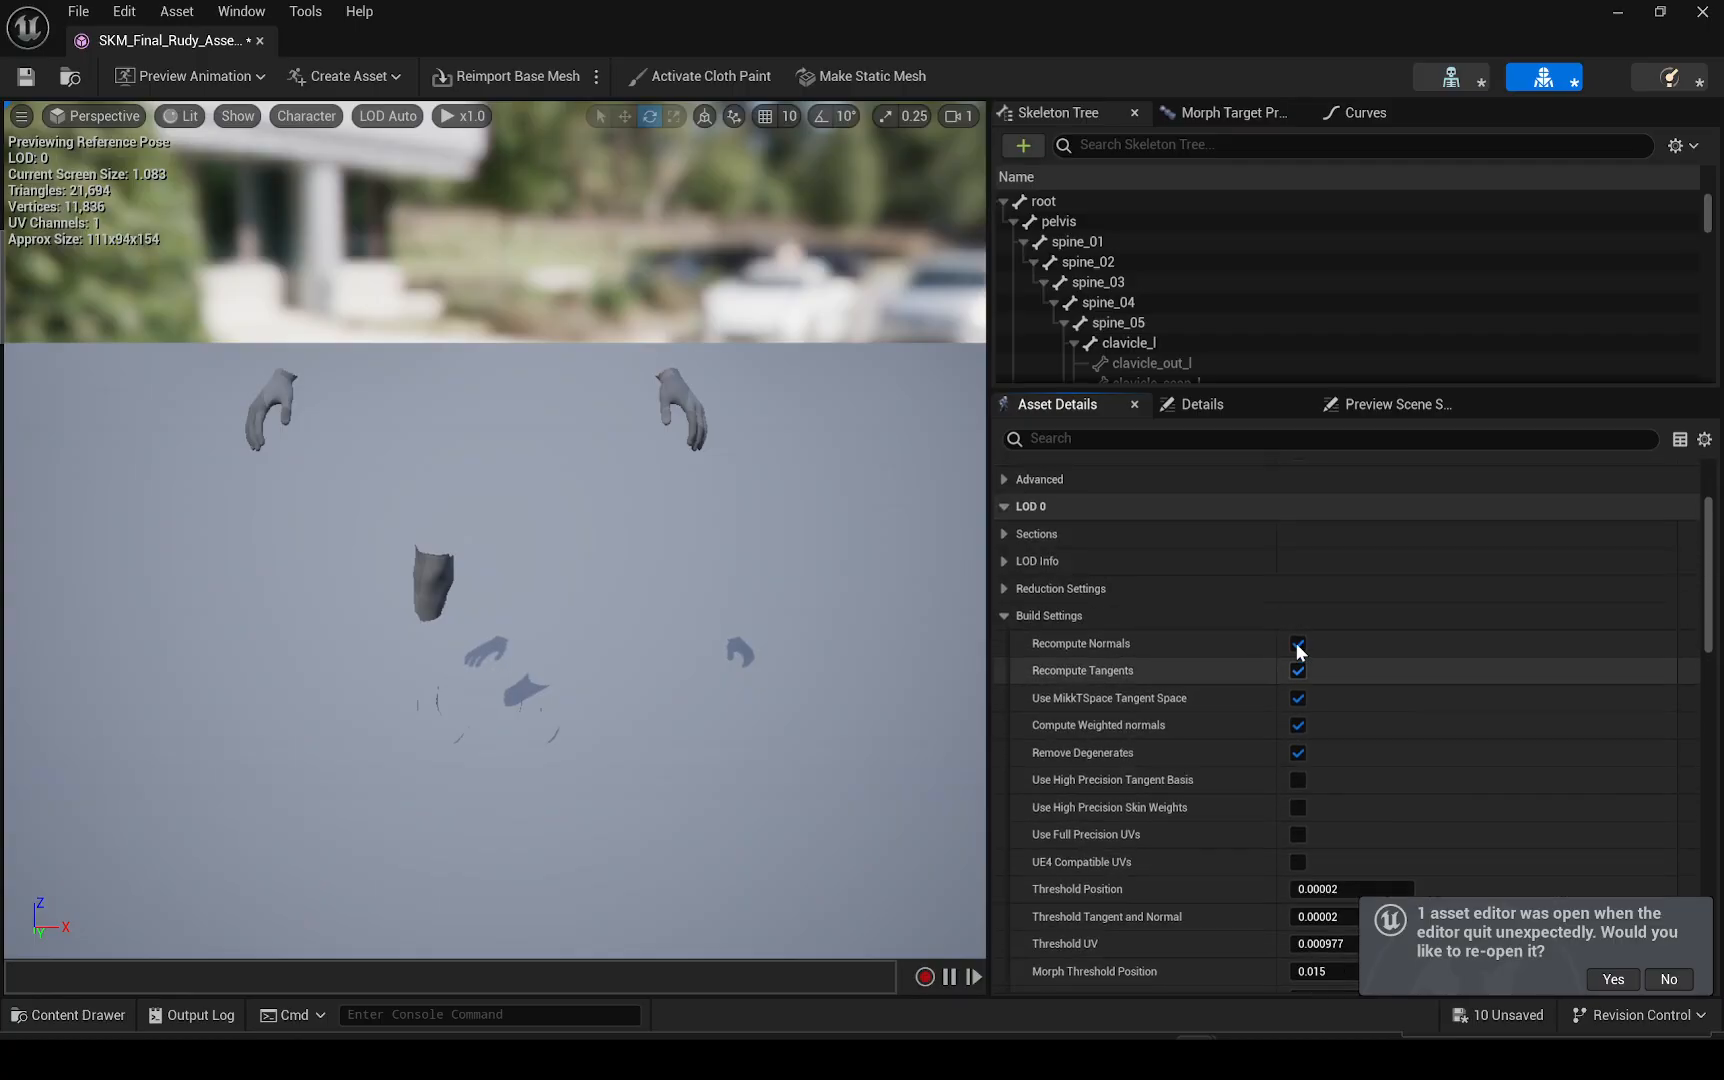
pyautogui.click(26, 76)
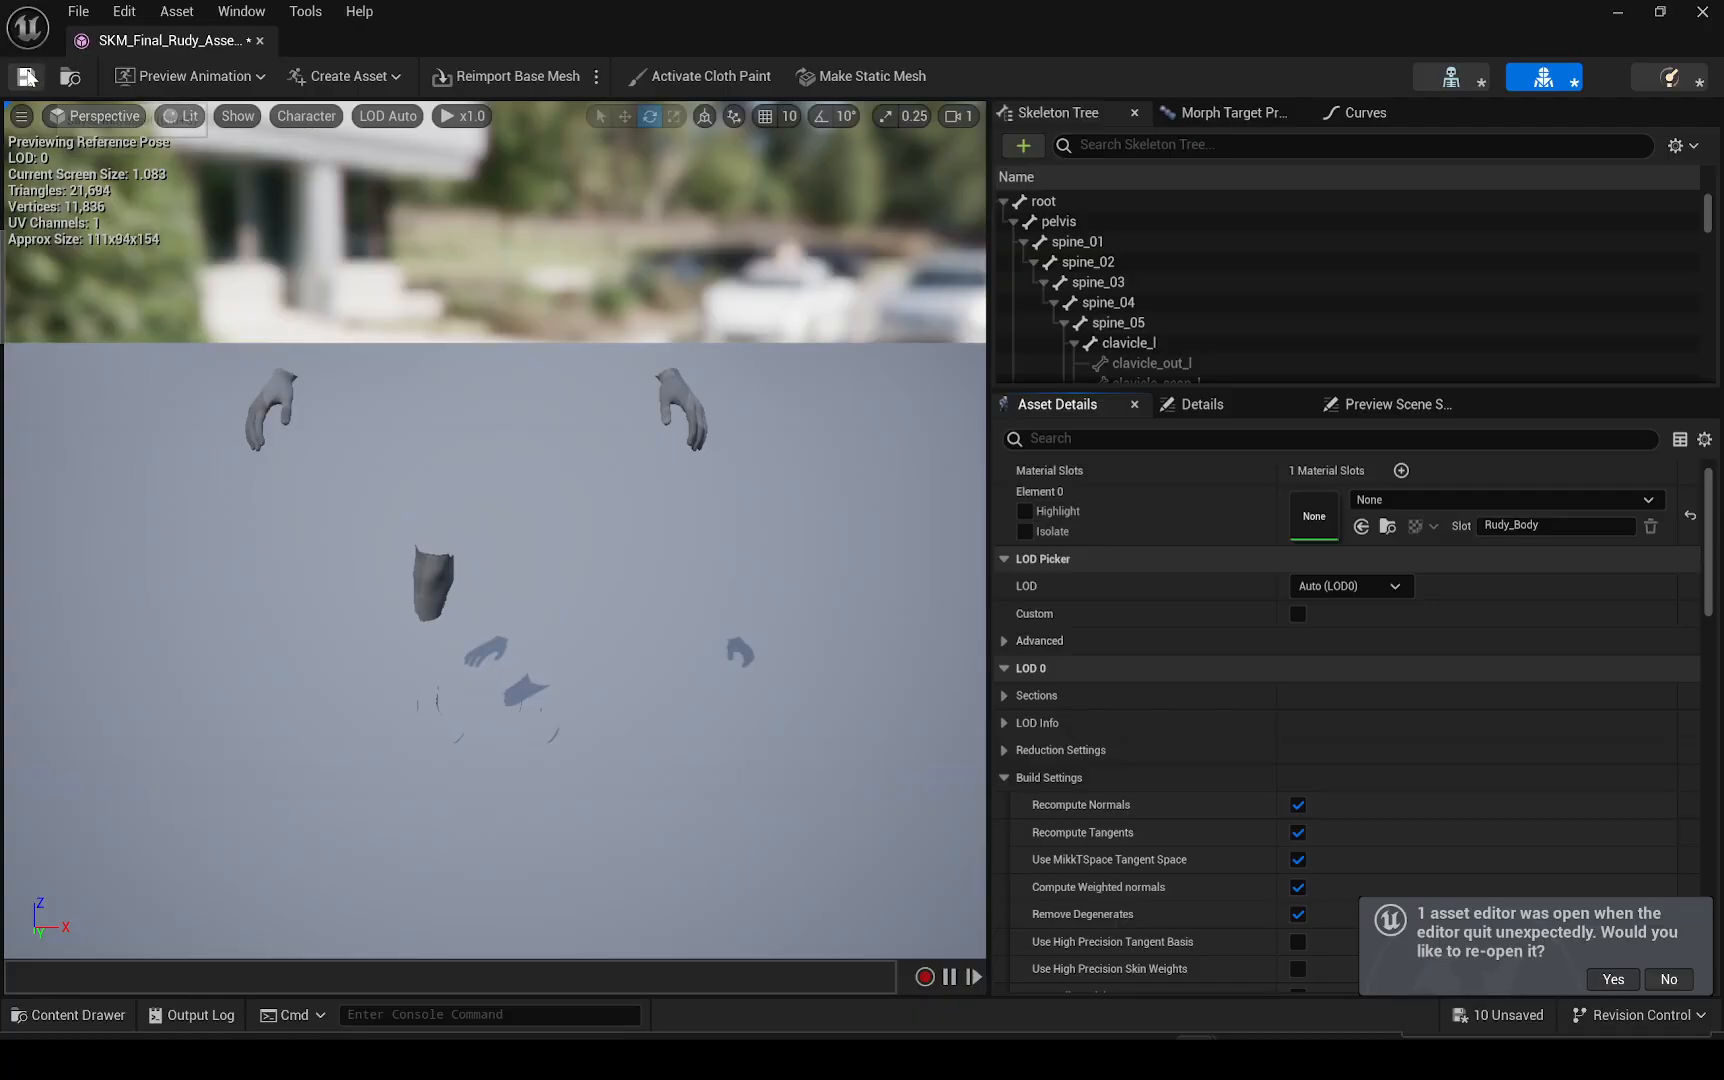
pyautogui.click(259, 42)
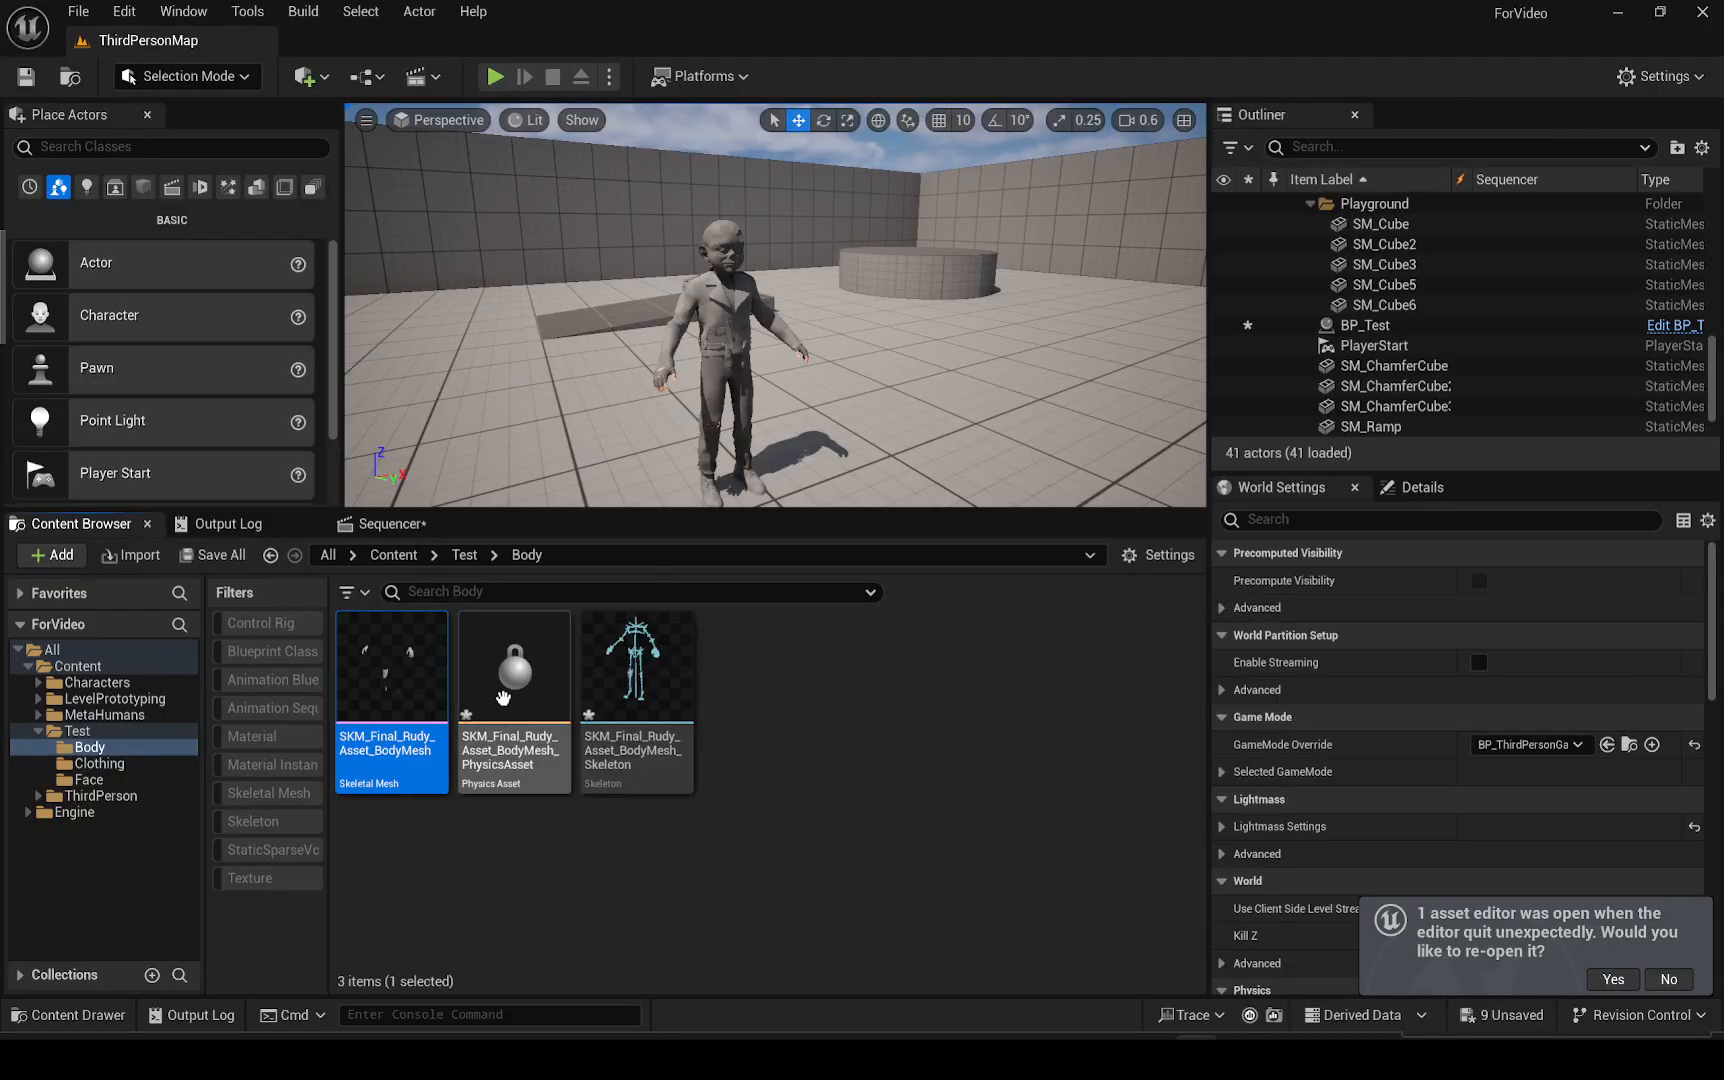
# Open NewLevelSequence from the Test folder and add the BP_Test actor to it as a track
pyautogui.click(79, 732)
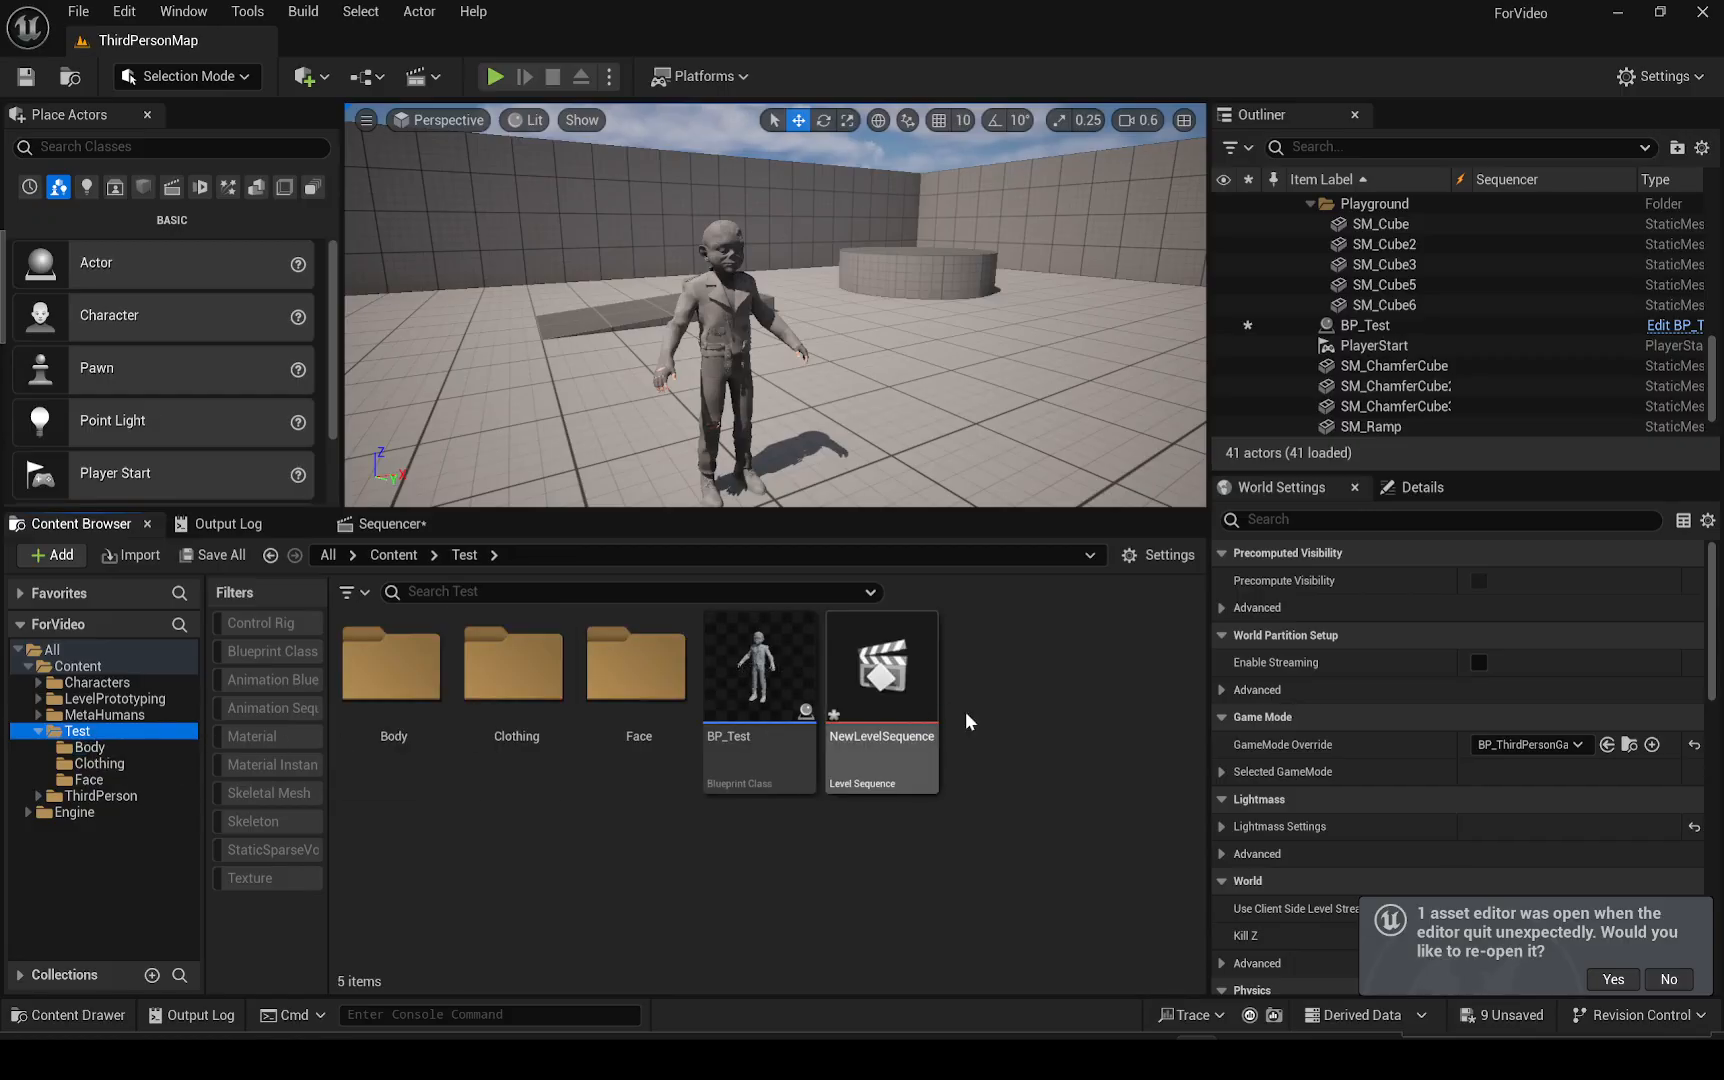
pyautogui.doubleClick(856, 680)
pyautogui.moveTo(1364, 325); pyautogui.dragTo(267, 727)
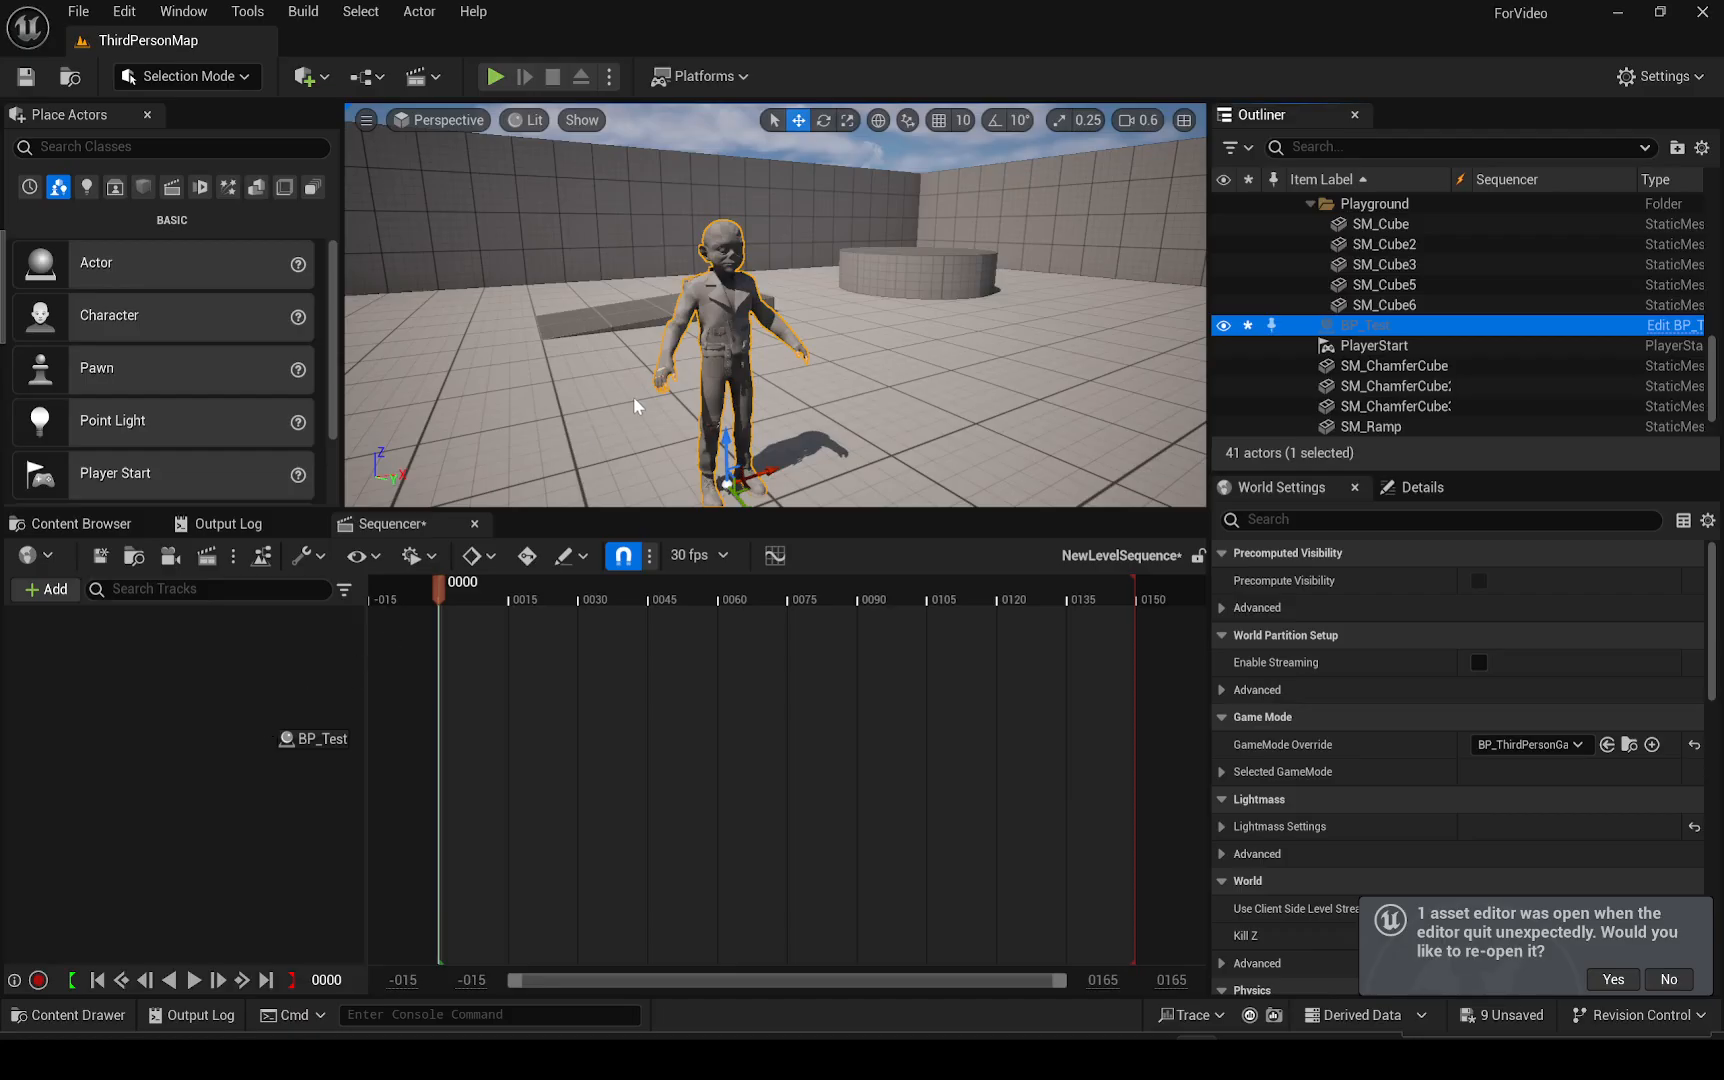
# Try rotating the left upper-arm control of the body rig in the viewport
pyautogui.press('w')
pyautogui.moveTo(688, 392)
pyautogui.mouseDown(button='right')
pyautogui.moveTo(630, 345)
pyautogui.moveTo(694, 377)
pyautogui.mouseUp(button='right')
pyautogui.scroll(-1, 688, 392)
pyautogui.press('w')
pyautogui.press('e')
pyautogui.scroll(-2, 694, 377)
pyautogui.press('q')
pyautogui.click(774, 340)
pyautogui.press('e')
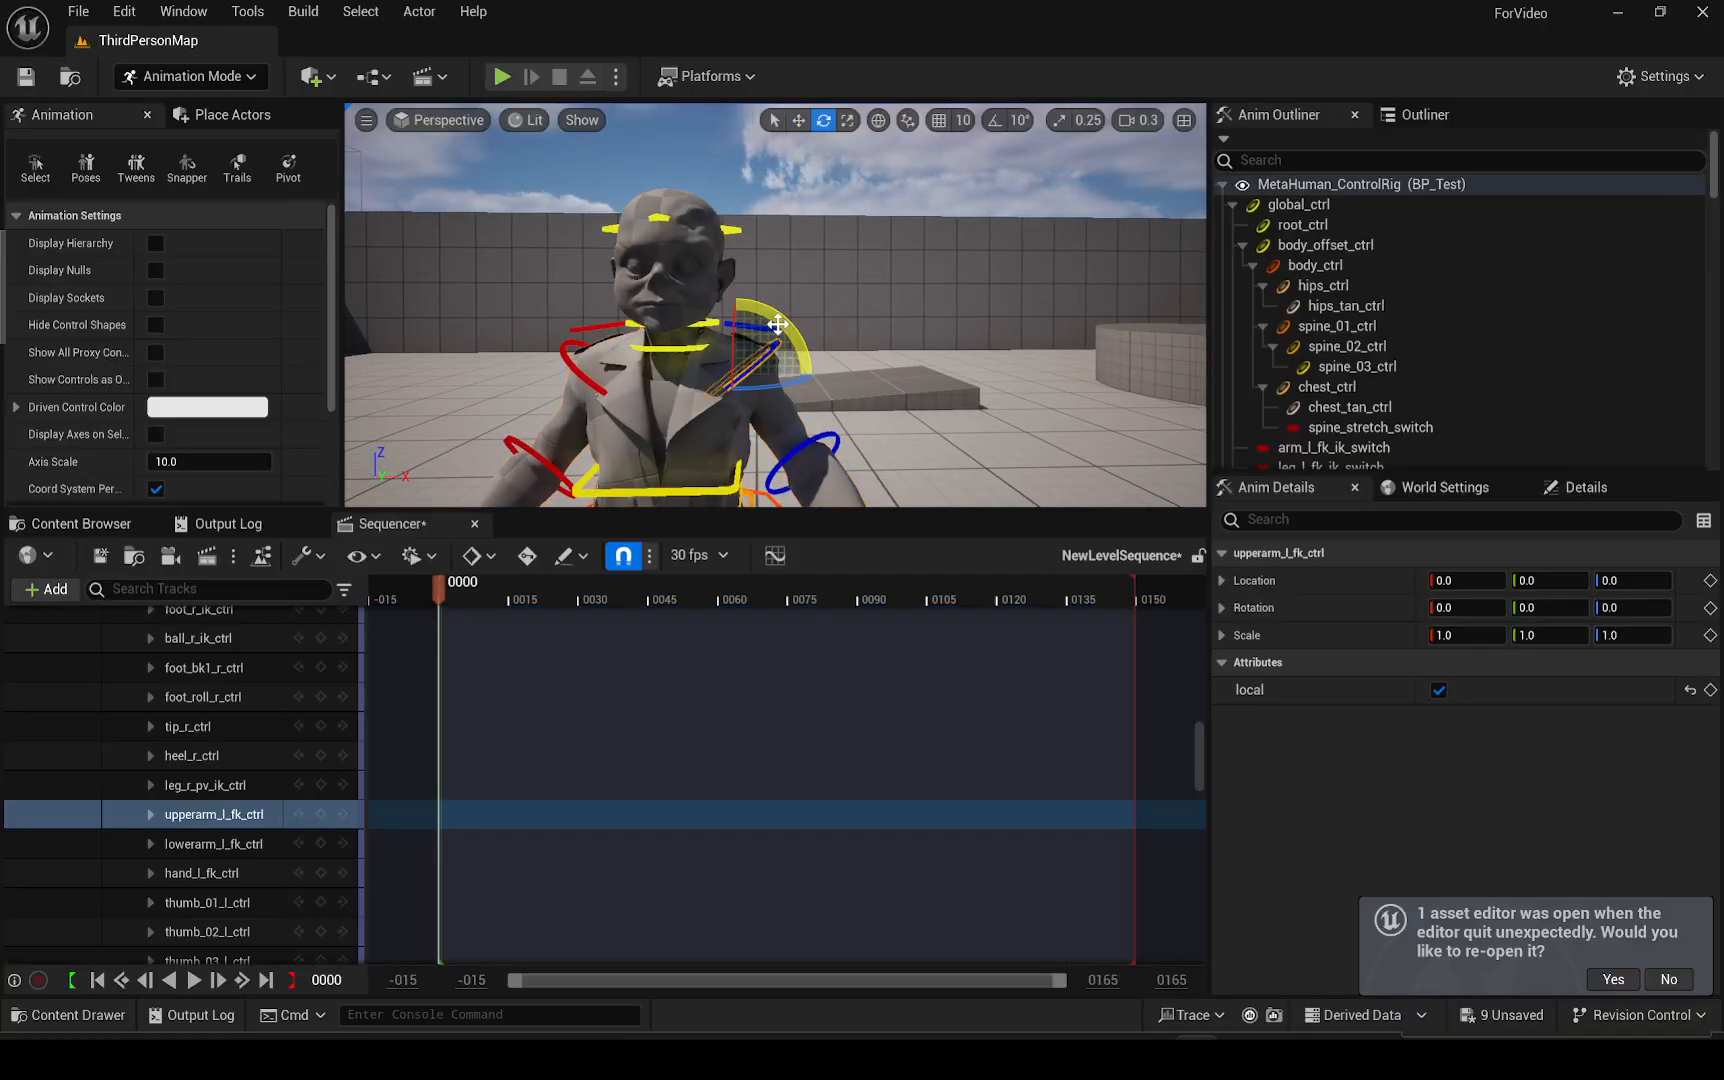
pyautogui.moveTo(805, 335); pyautogui.dragTo(782, 302)
pyautogui.hotkey('ctrl', 'z')
# Try rotating the left lower-arm control of the body rig in the viewport
pyautogui.press('s')
pyautogui.moveTo(822, 322); pyautogui.dragTo(823, 373, button='right')
pyautogui.click(822, 323)
pyautogui.click(876, 121)
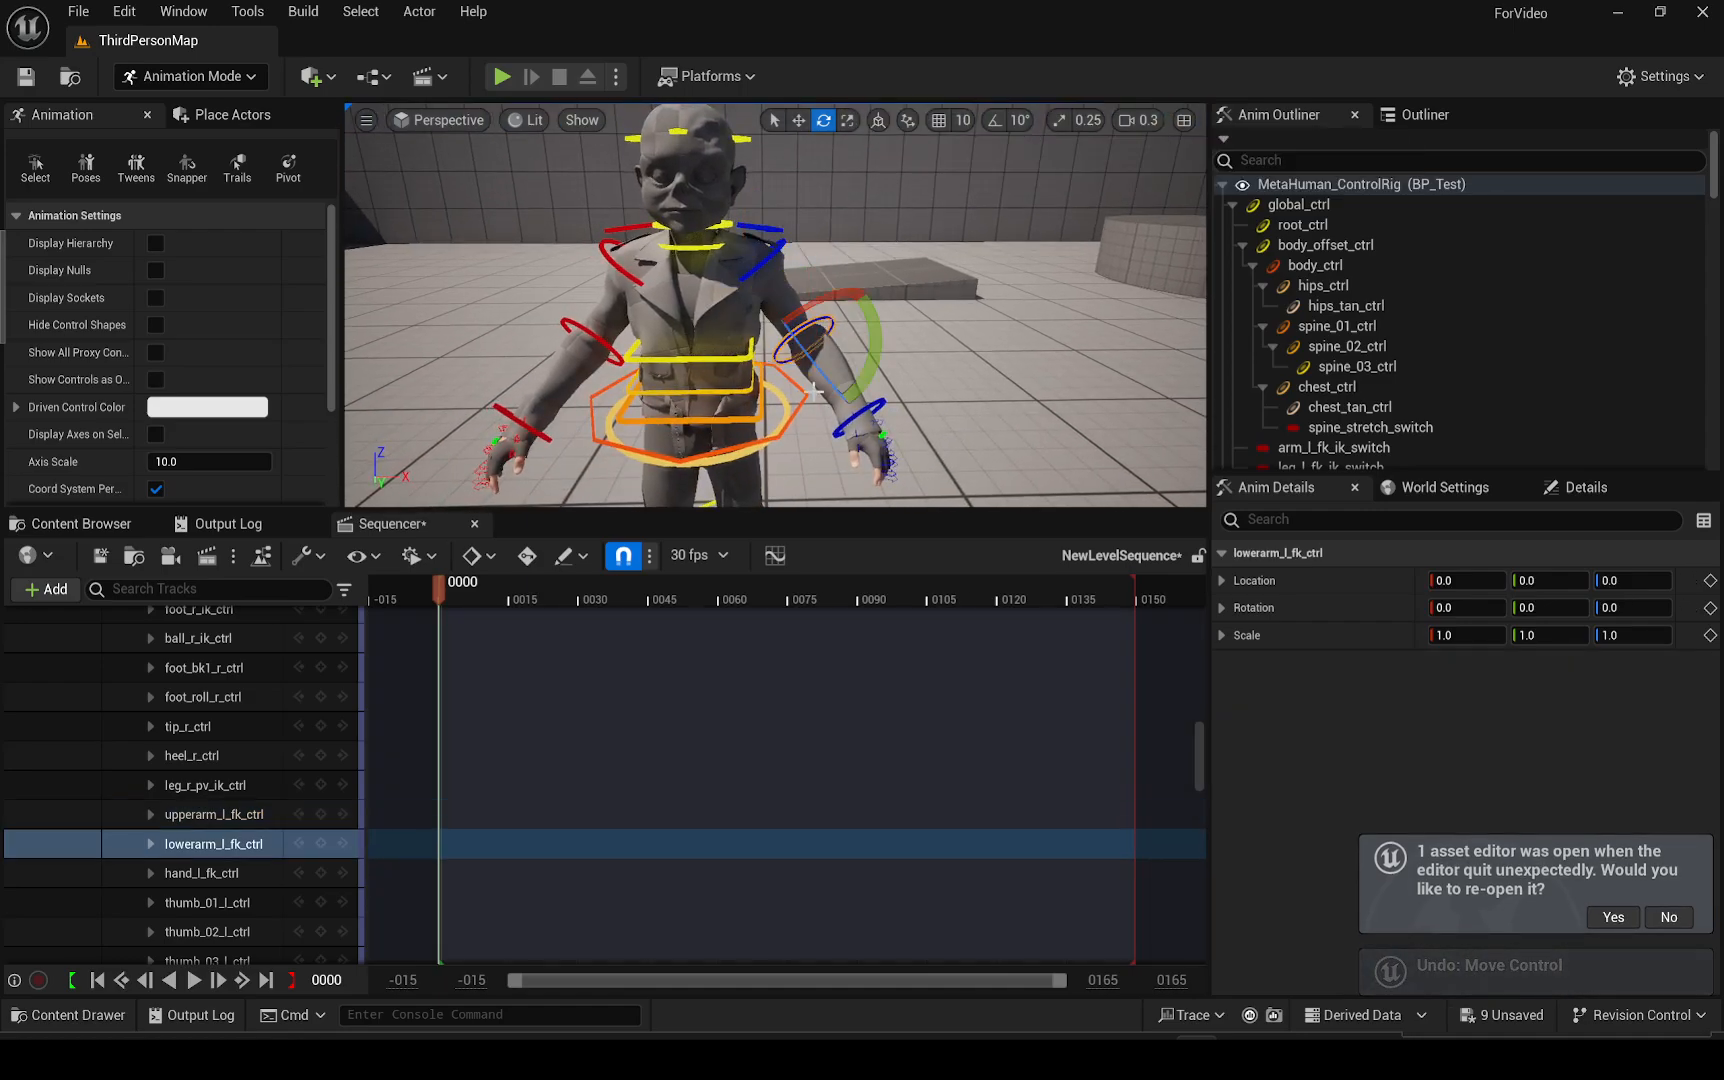
pyautogui.moveTo(821, 365); pyautogui.dragTo(731, 477)
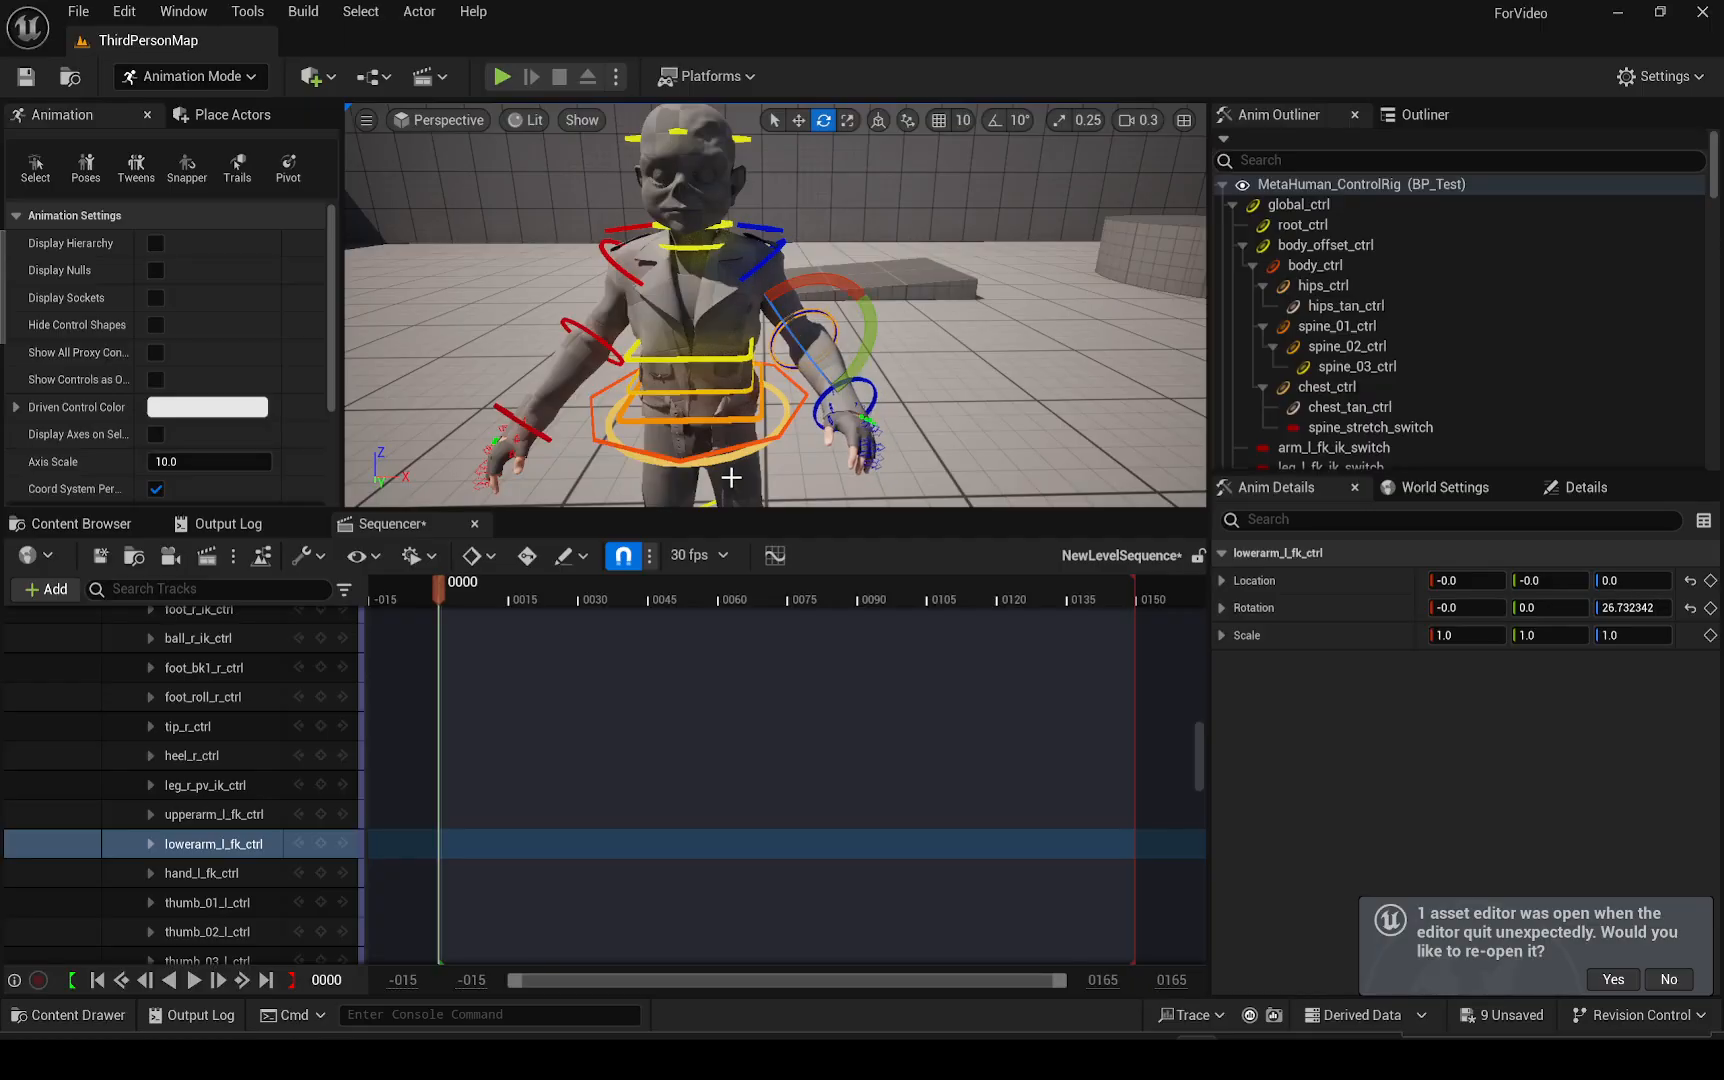
pyautogui.hotkey('ctrl', 'z')
pyautogui.click(748, 407)
pyautogui.moveTo(752, 405); pyautogui.dragTo(778, 385)
pyautogui.hotkey('ctrl', 'z')
pyautogui.moveTo(778, 385); pyautogui.dragTo(790, 320, button='right')
pyautogui.press('w')
pyautogui.press('d')
pyautogui.moveTo(610, 368); pyautogui.dragTo(560, 373, button='right')
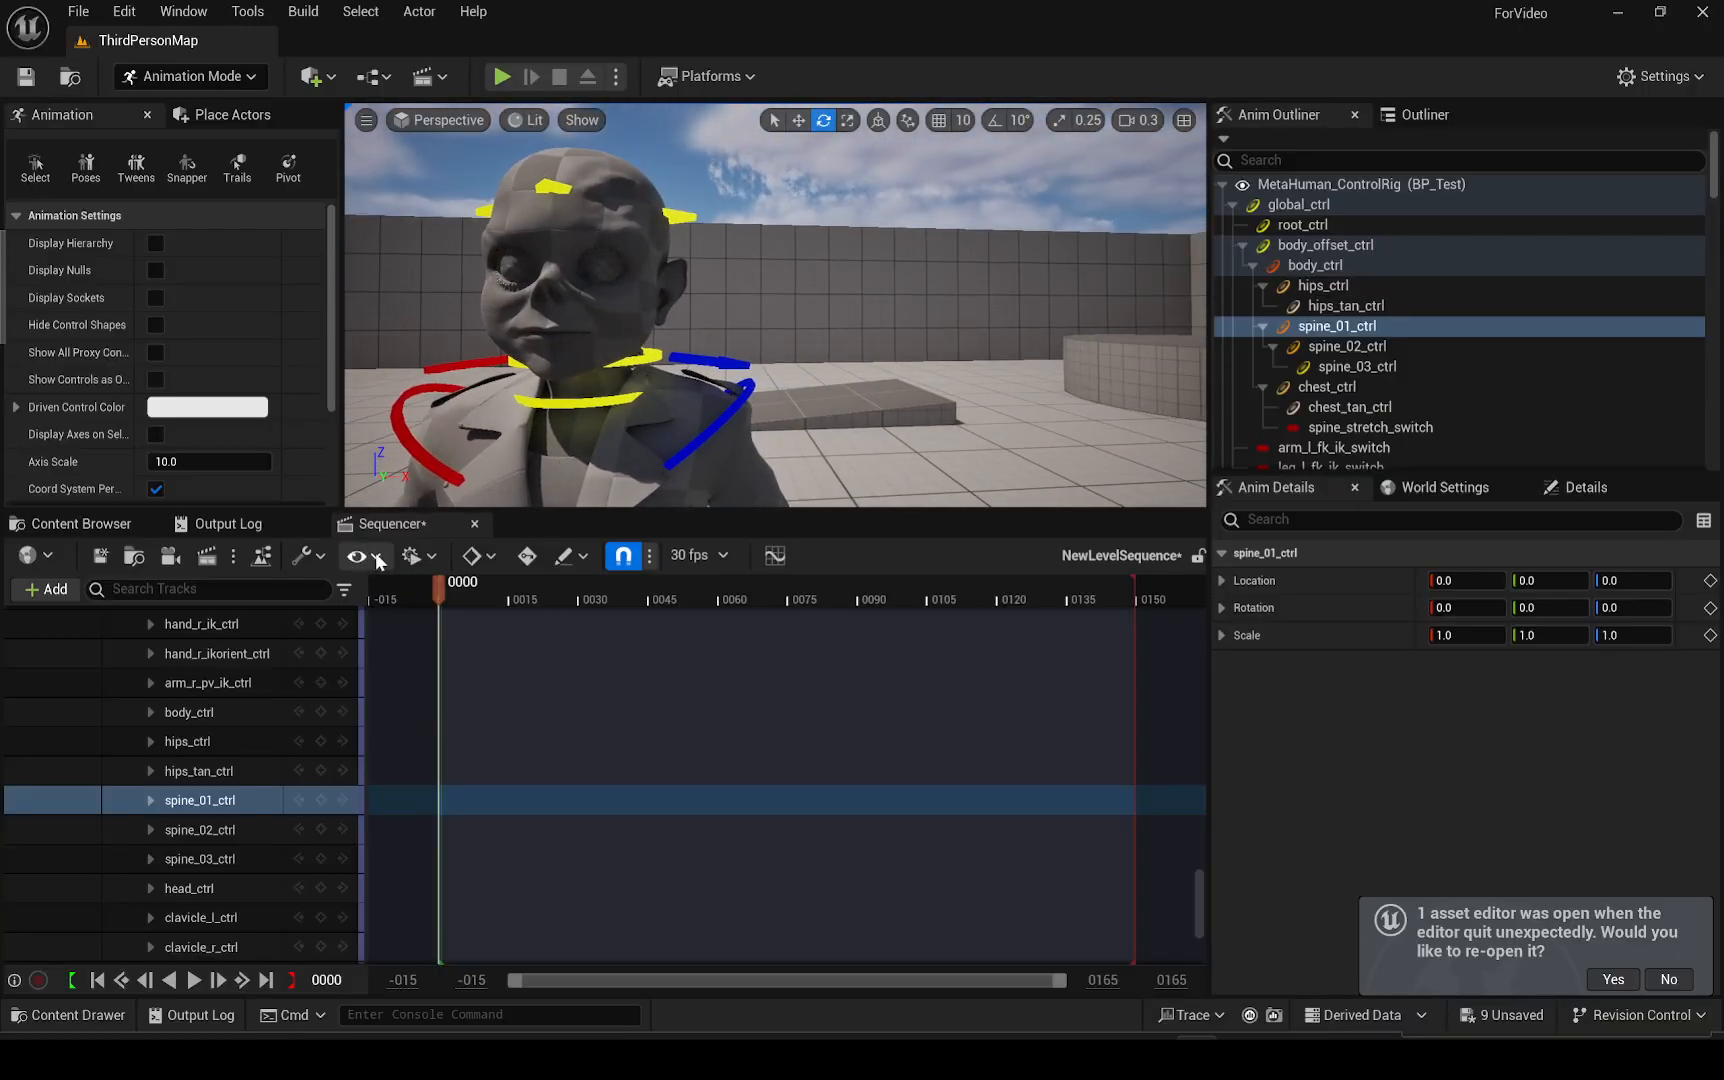
# Open the Test/Face folder and remove the BP_Test track from the level sequence
pyautogui.click(80, 526)
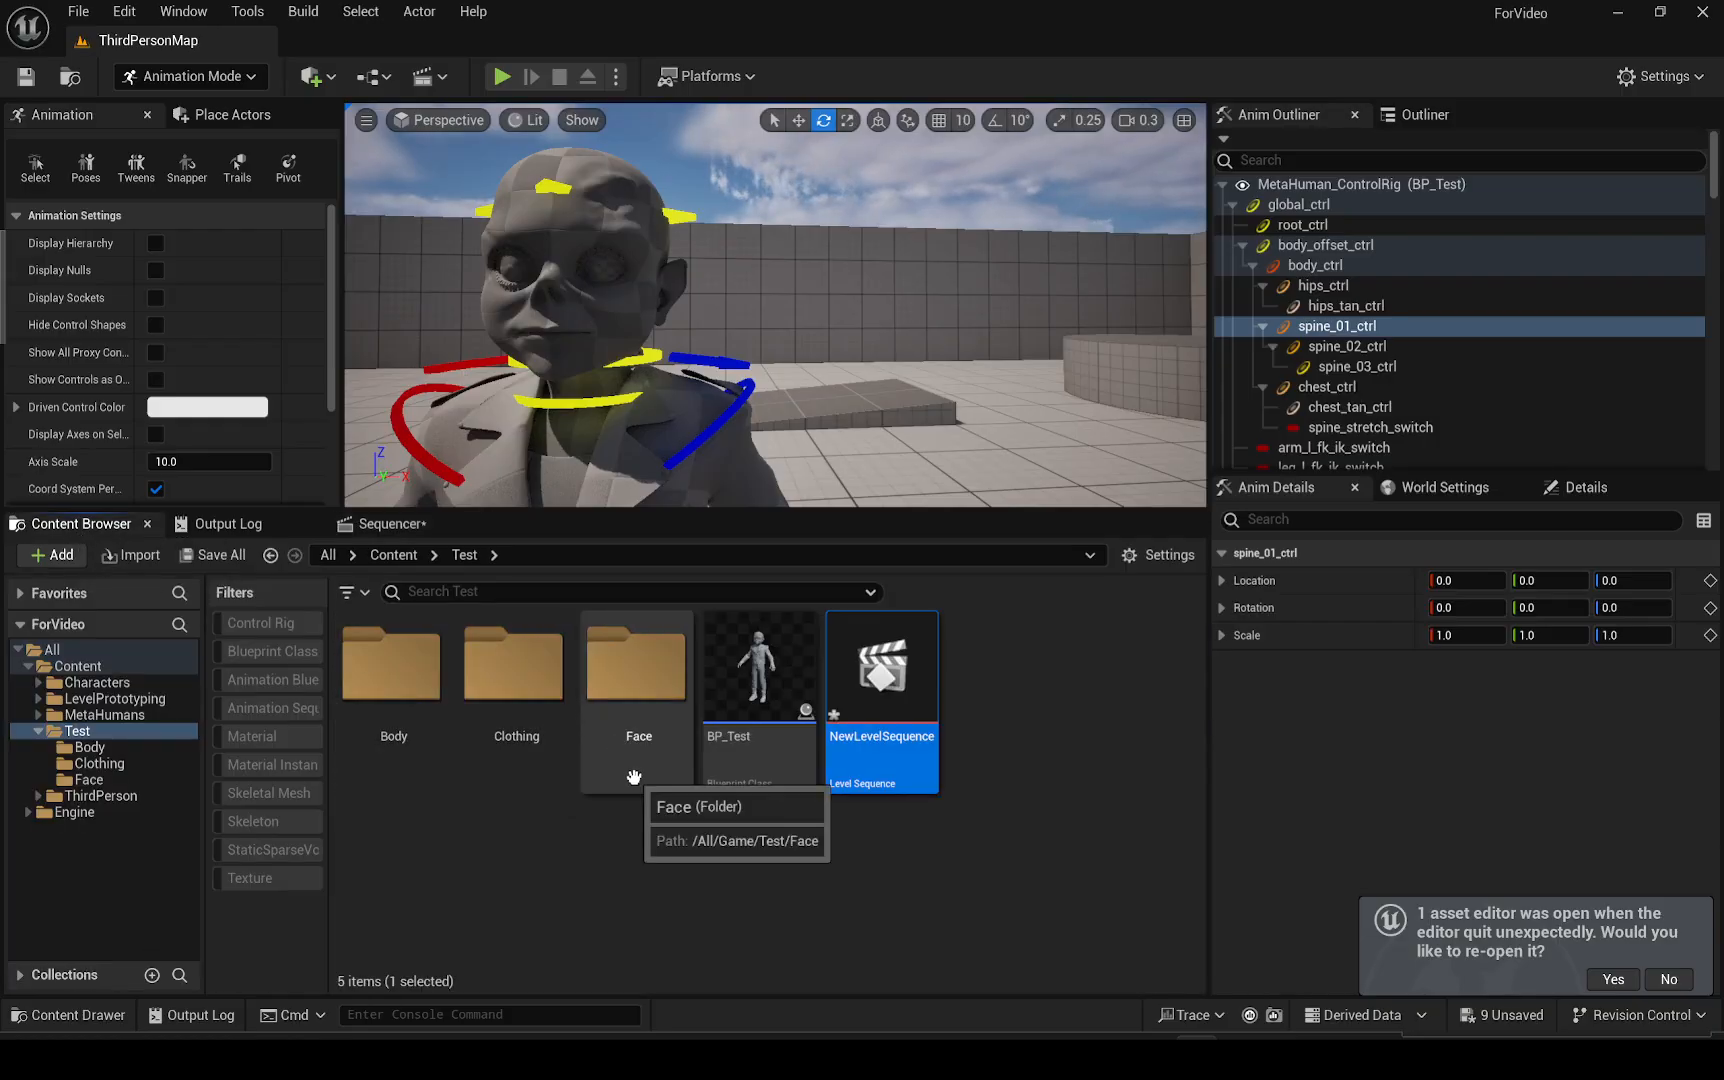
pyautogui.doubleClick(627, 700)
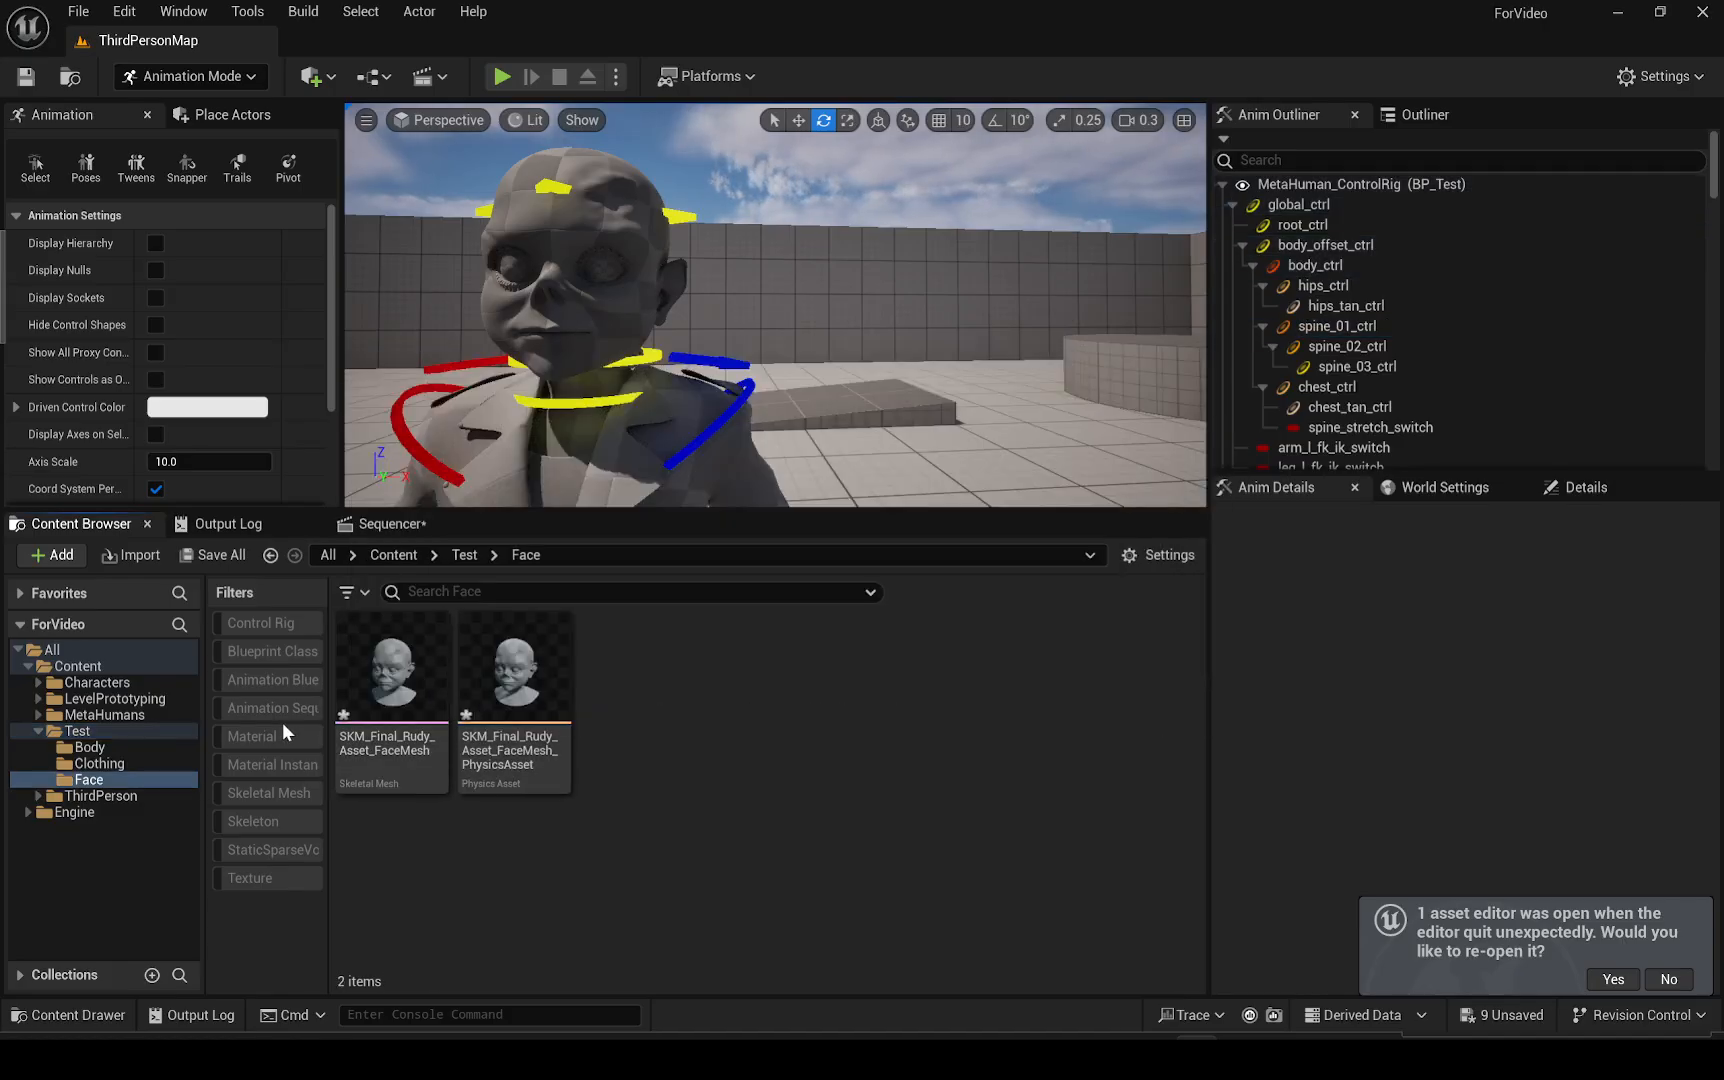
pyautogui.click(388, 529)
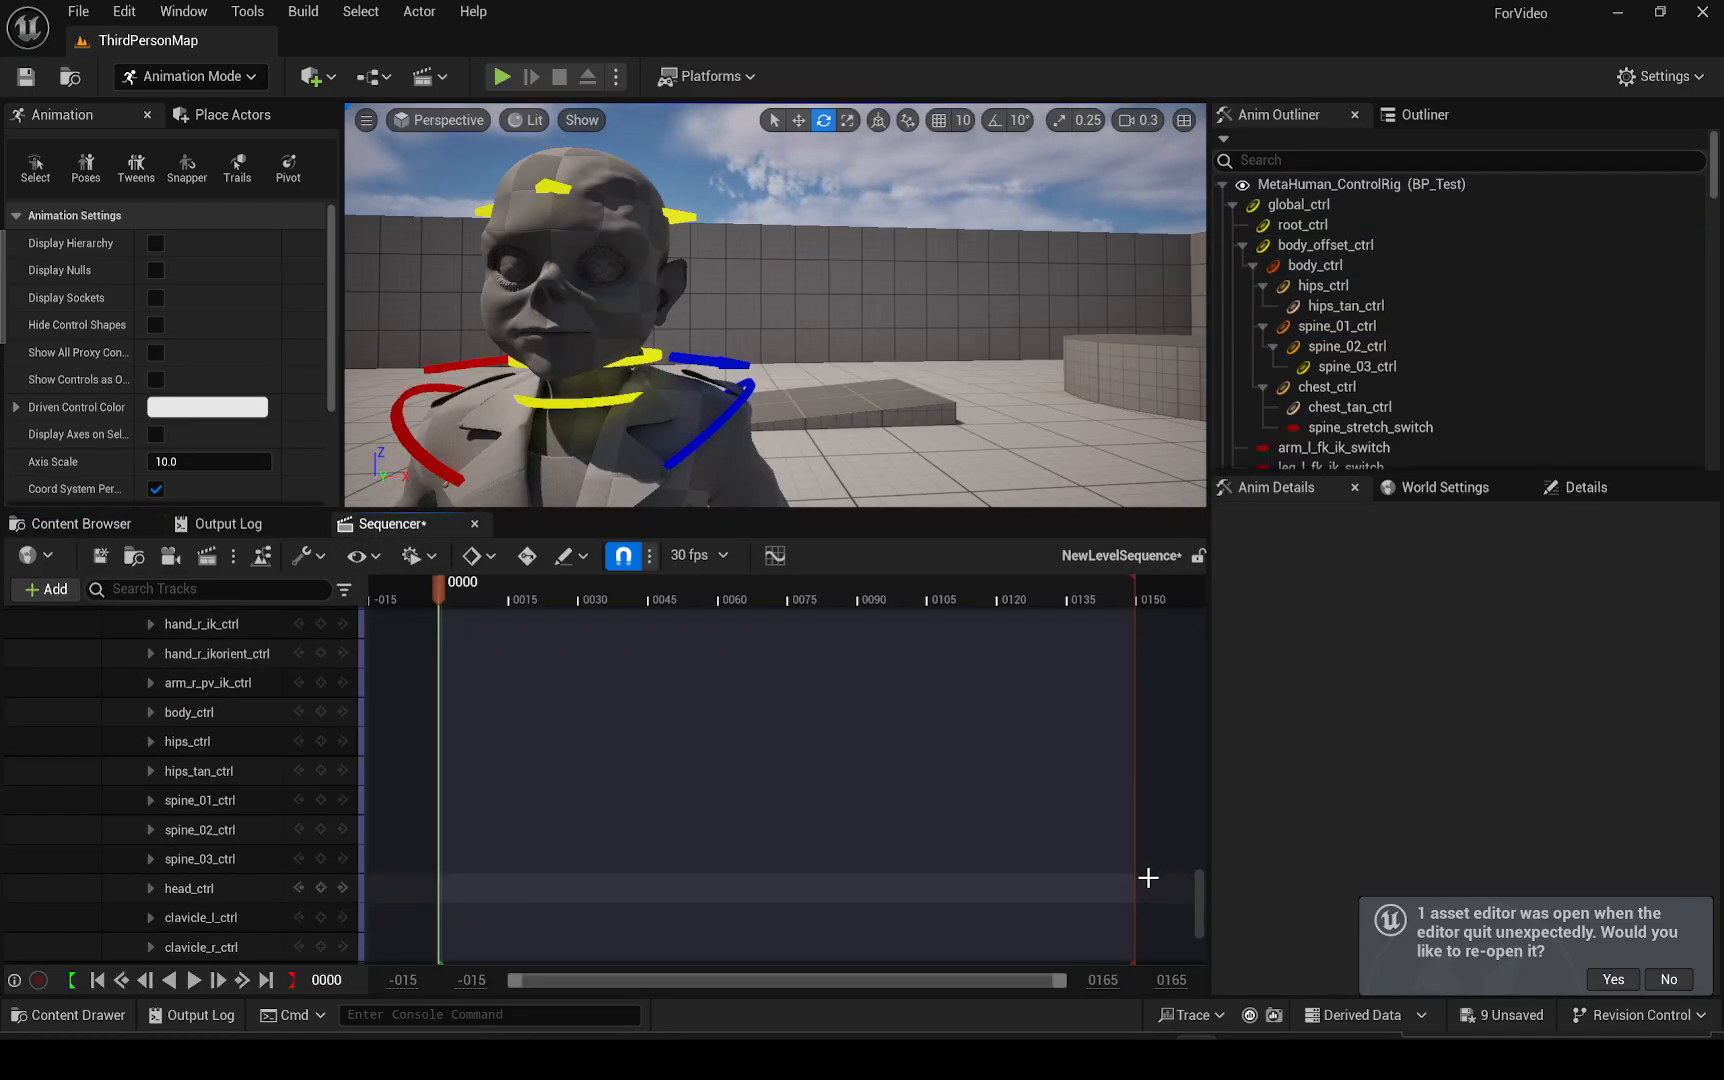
pyautogui.moveTo(1197, 905); pyautogui.dragTo(1197, 640)
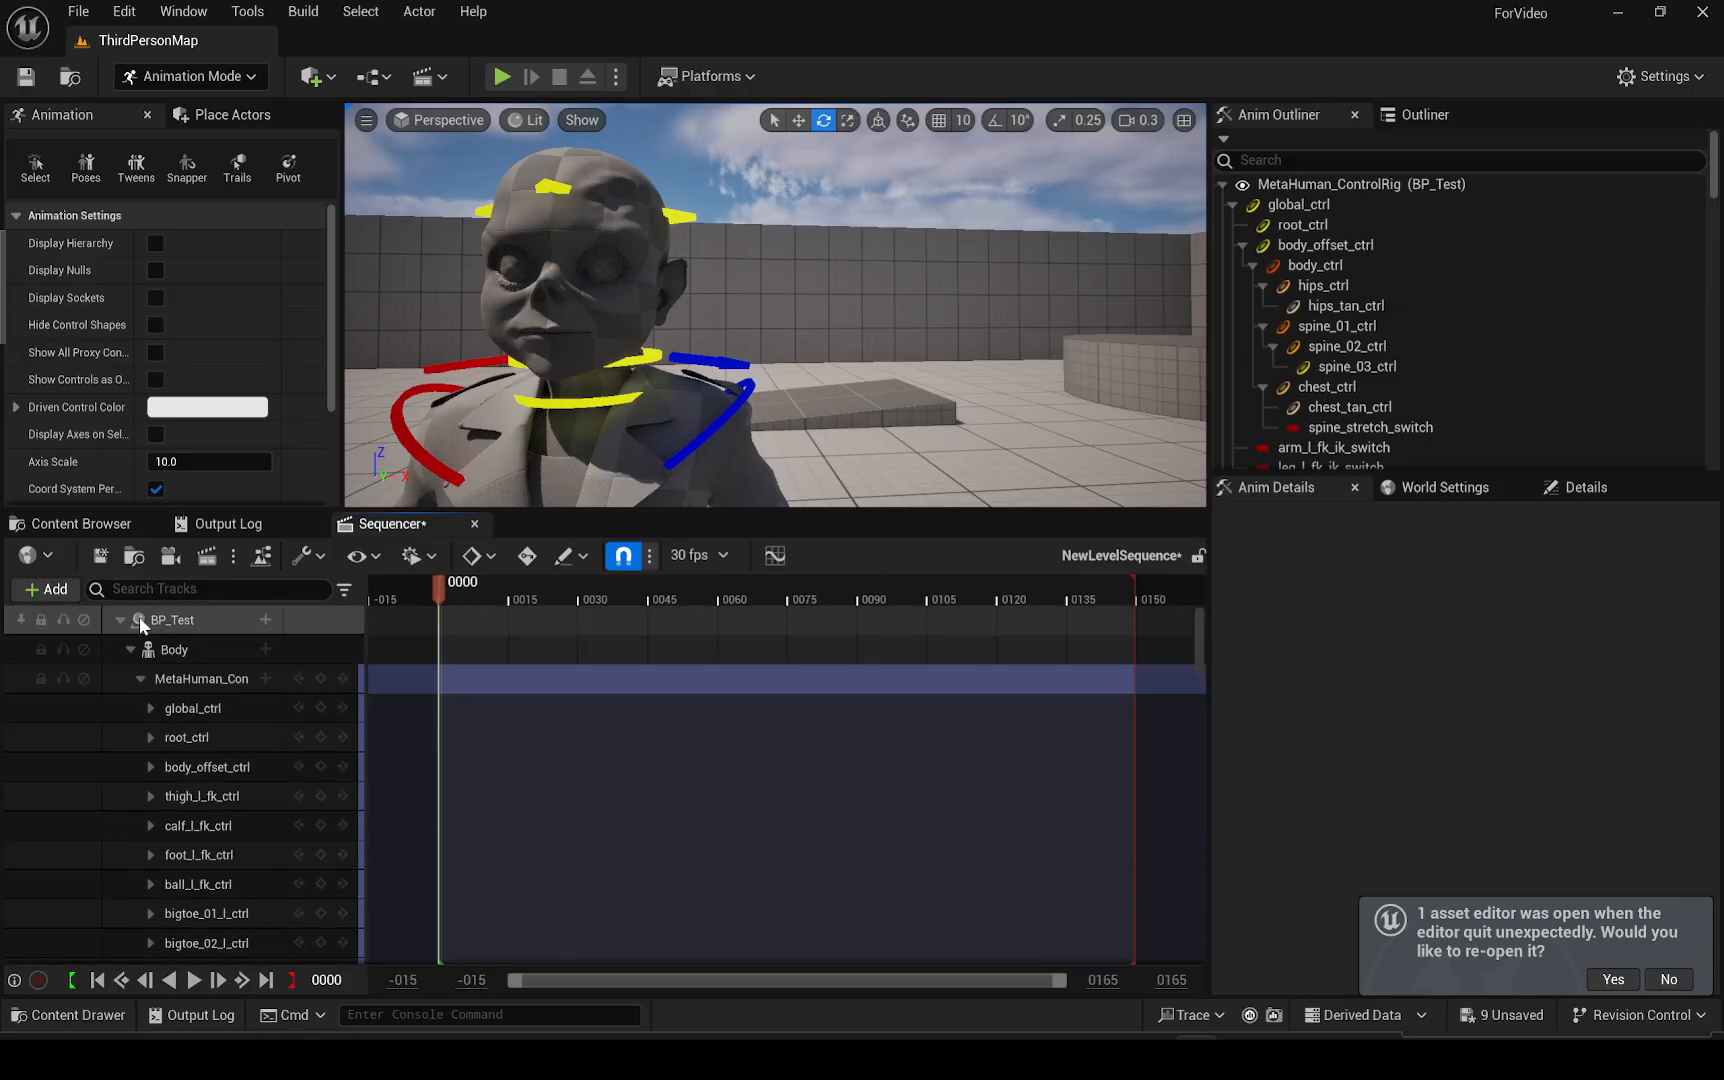
pyautogui.click(150, 621)
pyautogui.keyDown('ctrl'); pyautogui.click(150, 621); pyautogui.keyUp('ctrl')
# Open SKM_Final_Rudy_Asset_FaceMesh and set its Default Animating Rig to Face_ControlBoard_CtrlRig
pyautogui.click(82, 524)
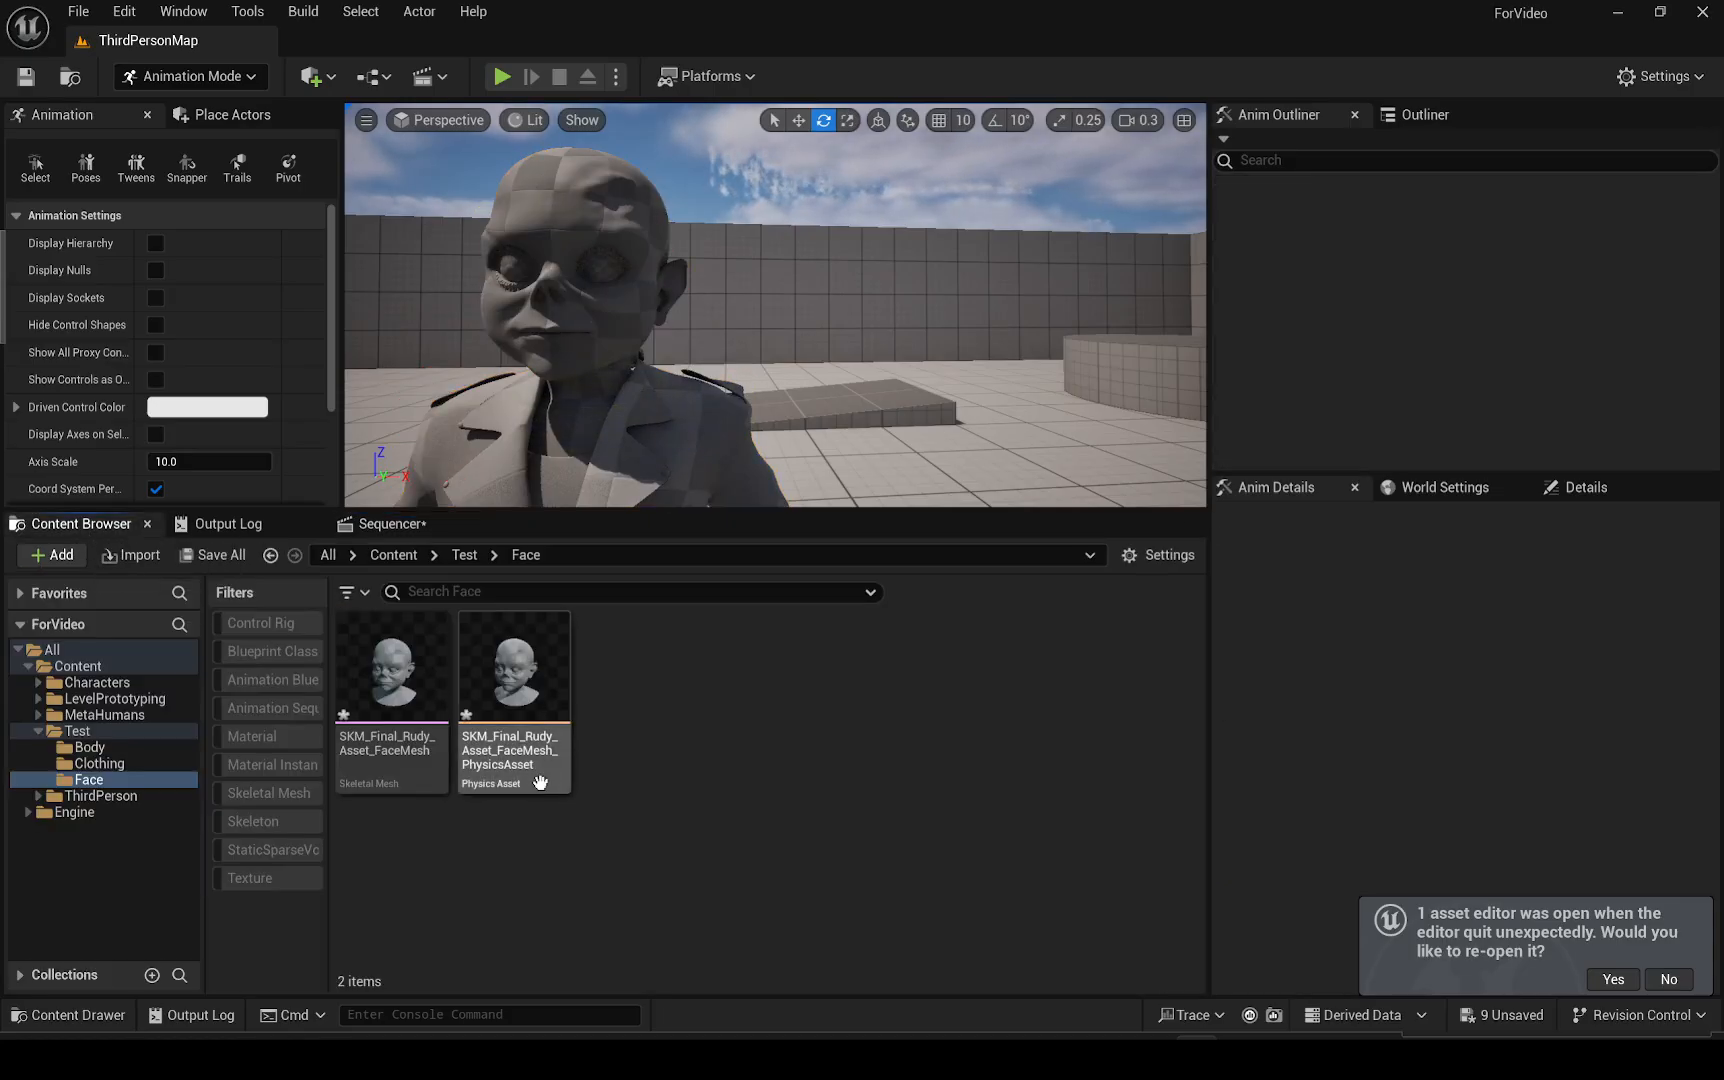
pyautogui.click(391, 690)
pyautogui.doubleClick(391, 690)
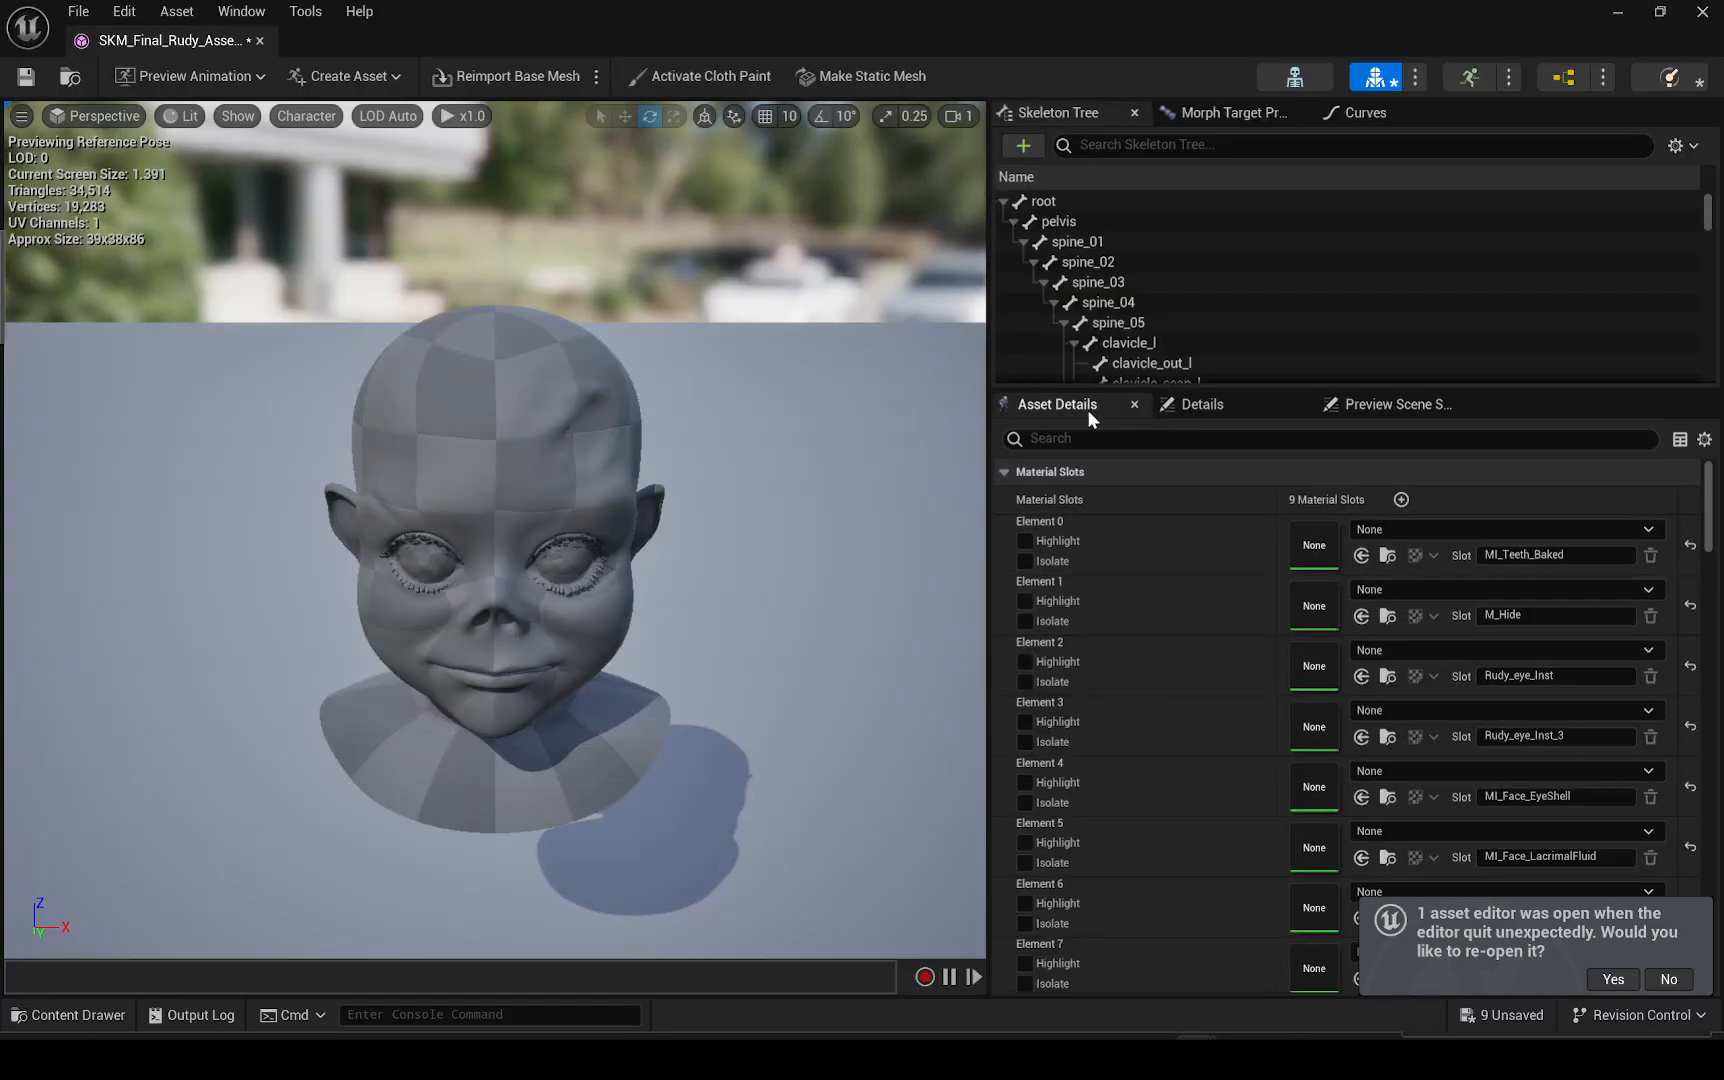
pyautogui.moveTo(1697, 527); pyautogui.dragTo(1701, 805)
pyautogui.click(1465, 644)
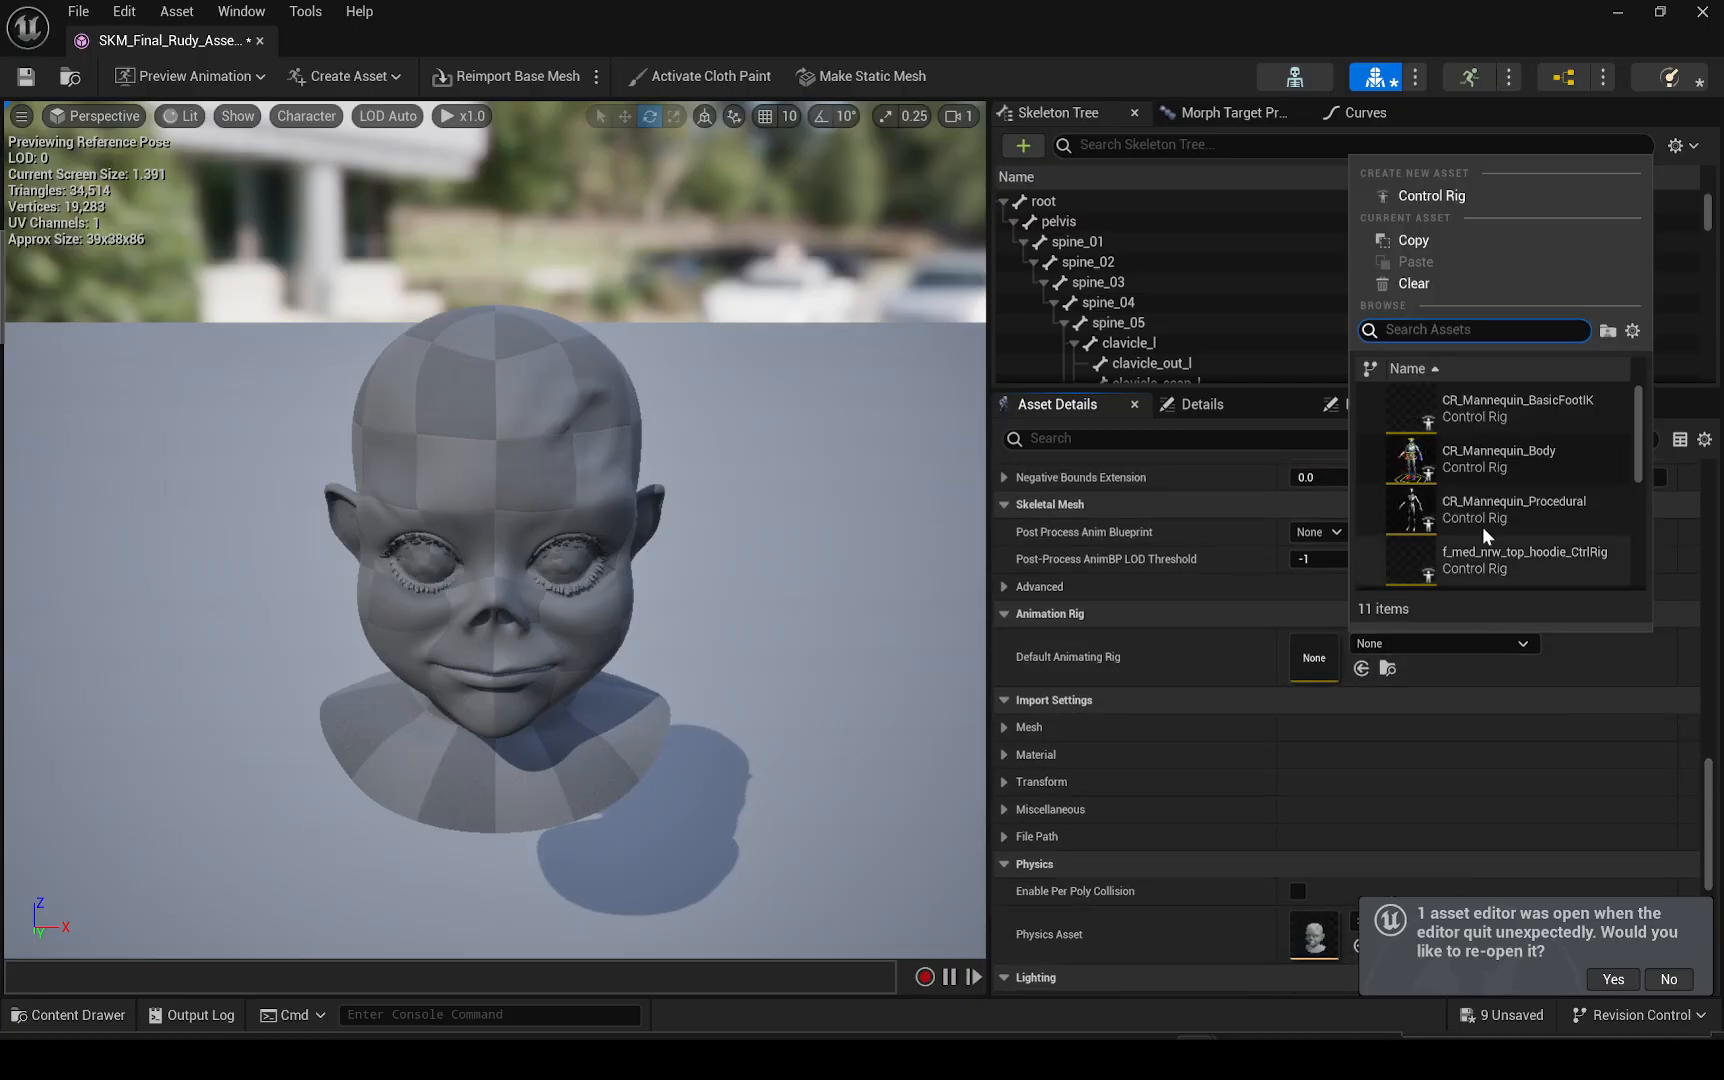
pyautogui.write('fa')
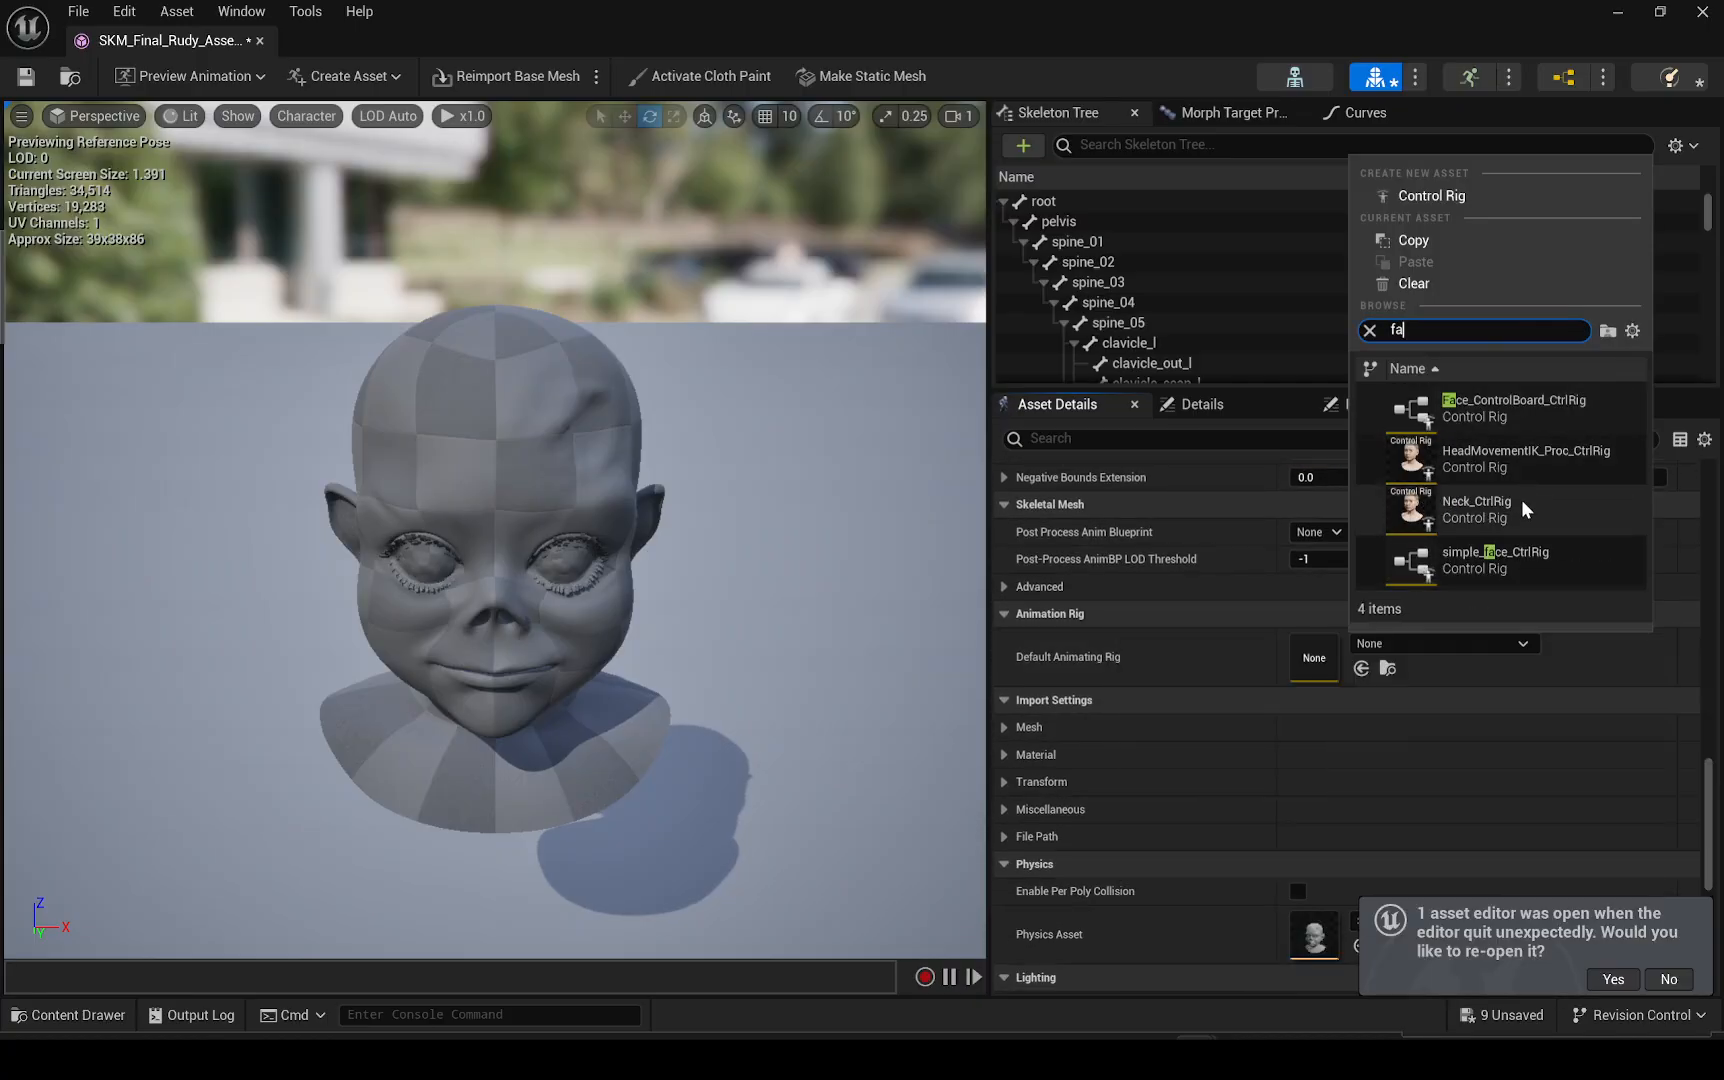
pyautogui.click(1492, 418)
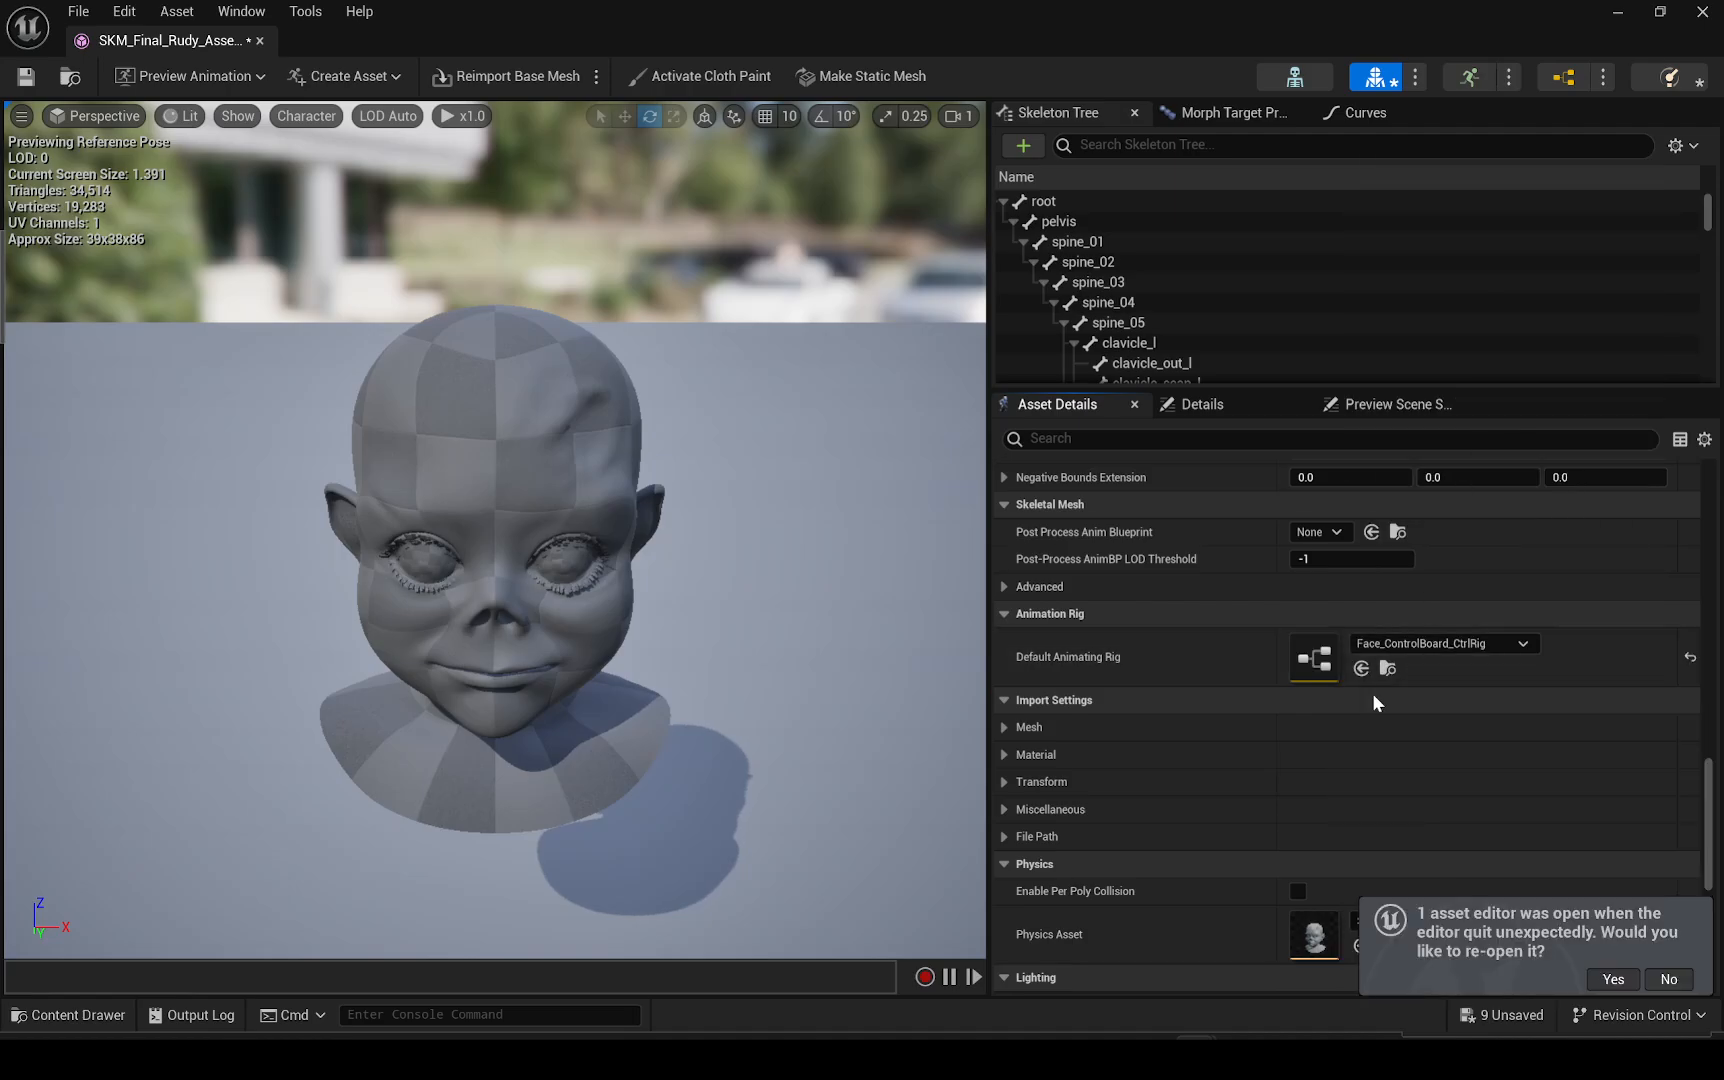
# Set the face mesh's Post Process Anim Blueprint to Face Post Process Anim BP
pyautogui.scroll(4, 1378, 717)
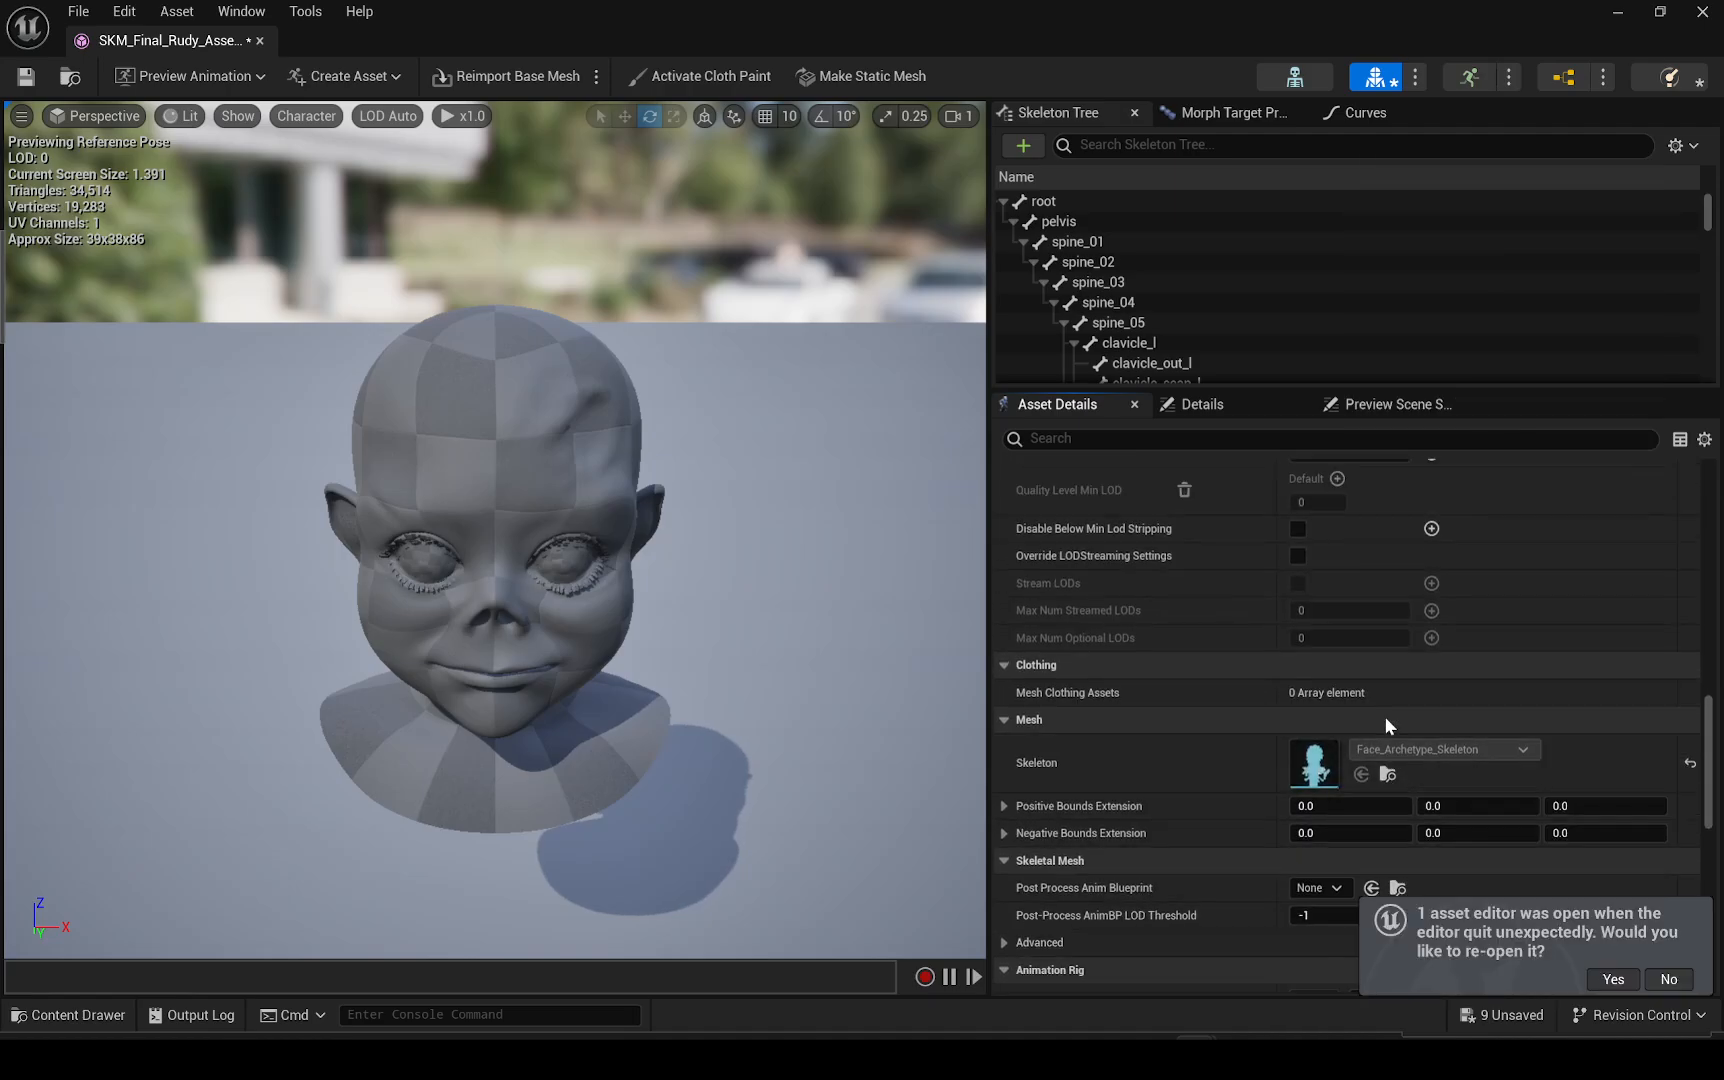
pyautogui.scroll(3, 1359, 757)
pyautogui.scroll(-4, 1359, 757)
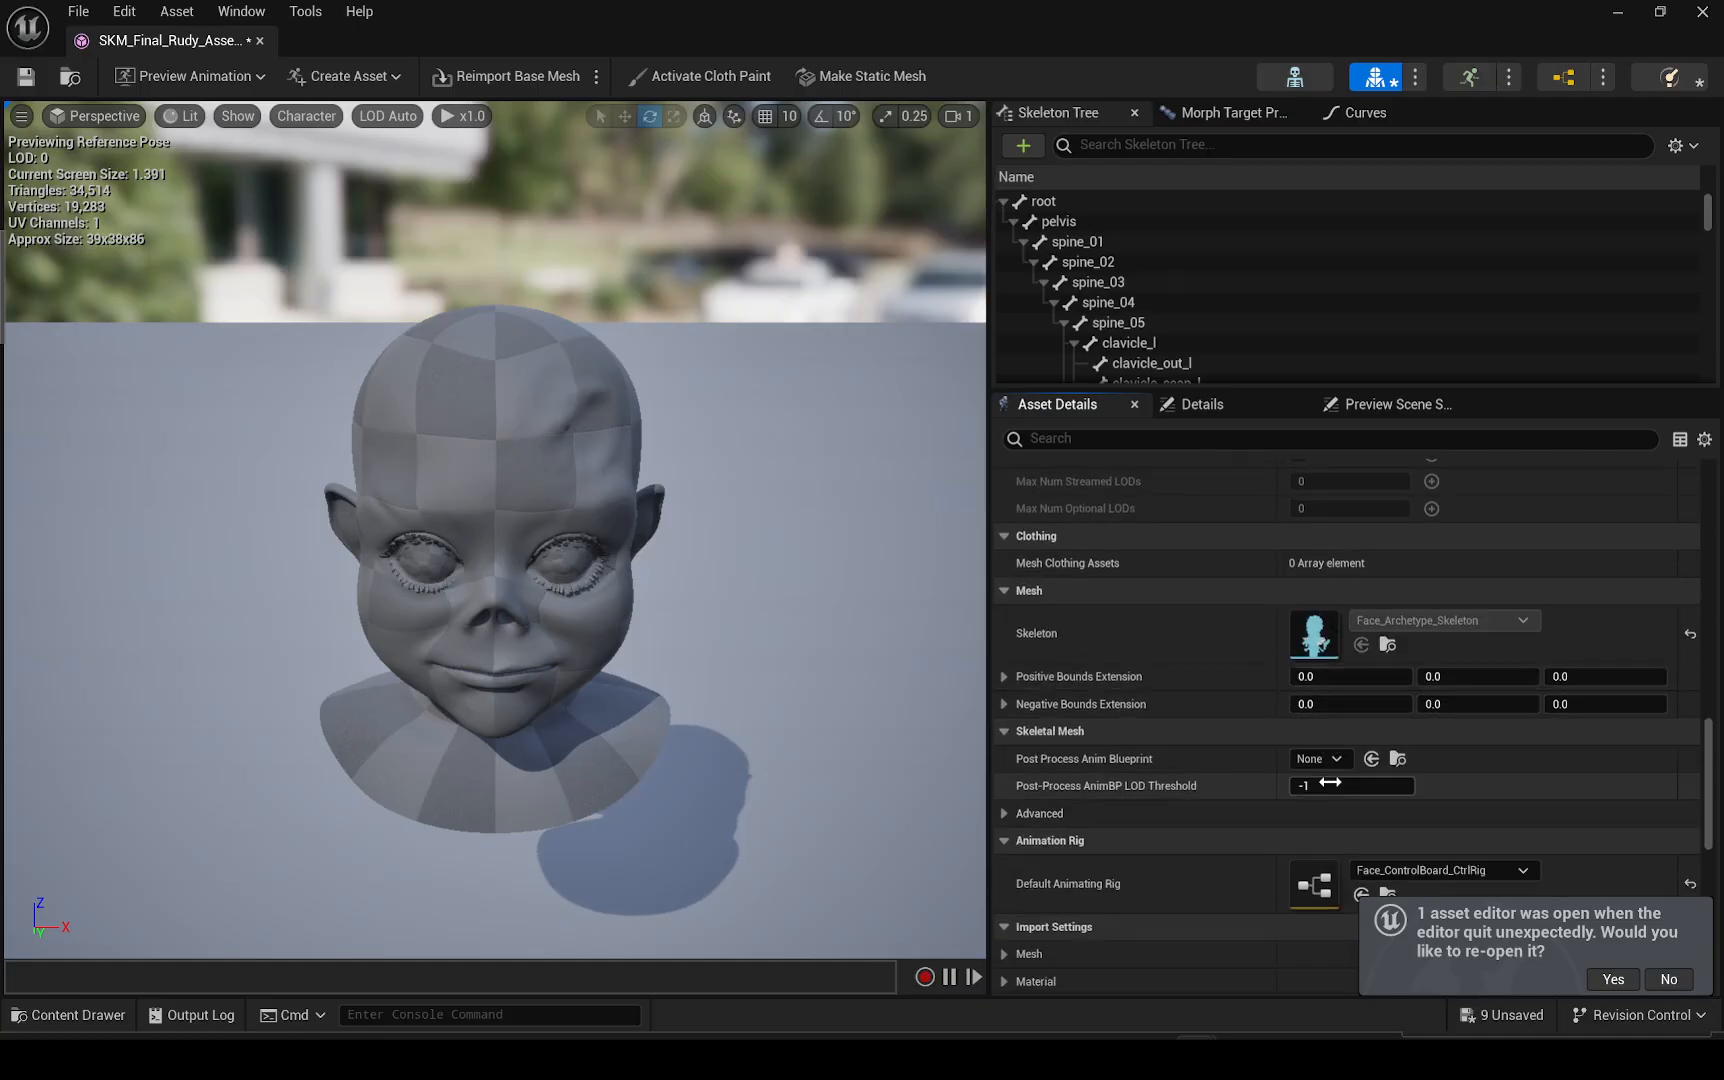
pyautogui.click(1321, 759)
pyautogui.click(1444, 572)
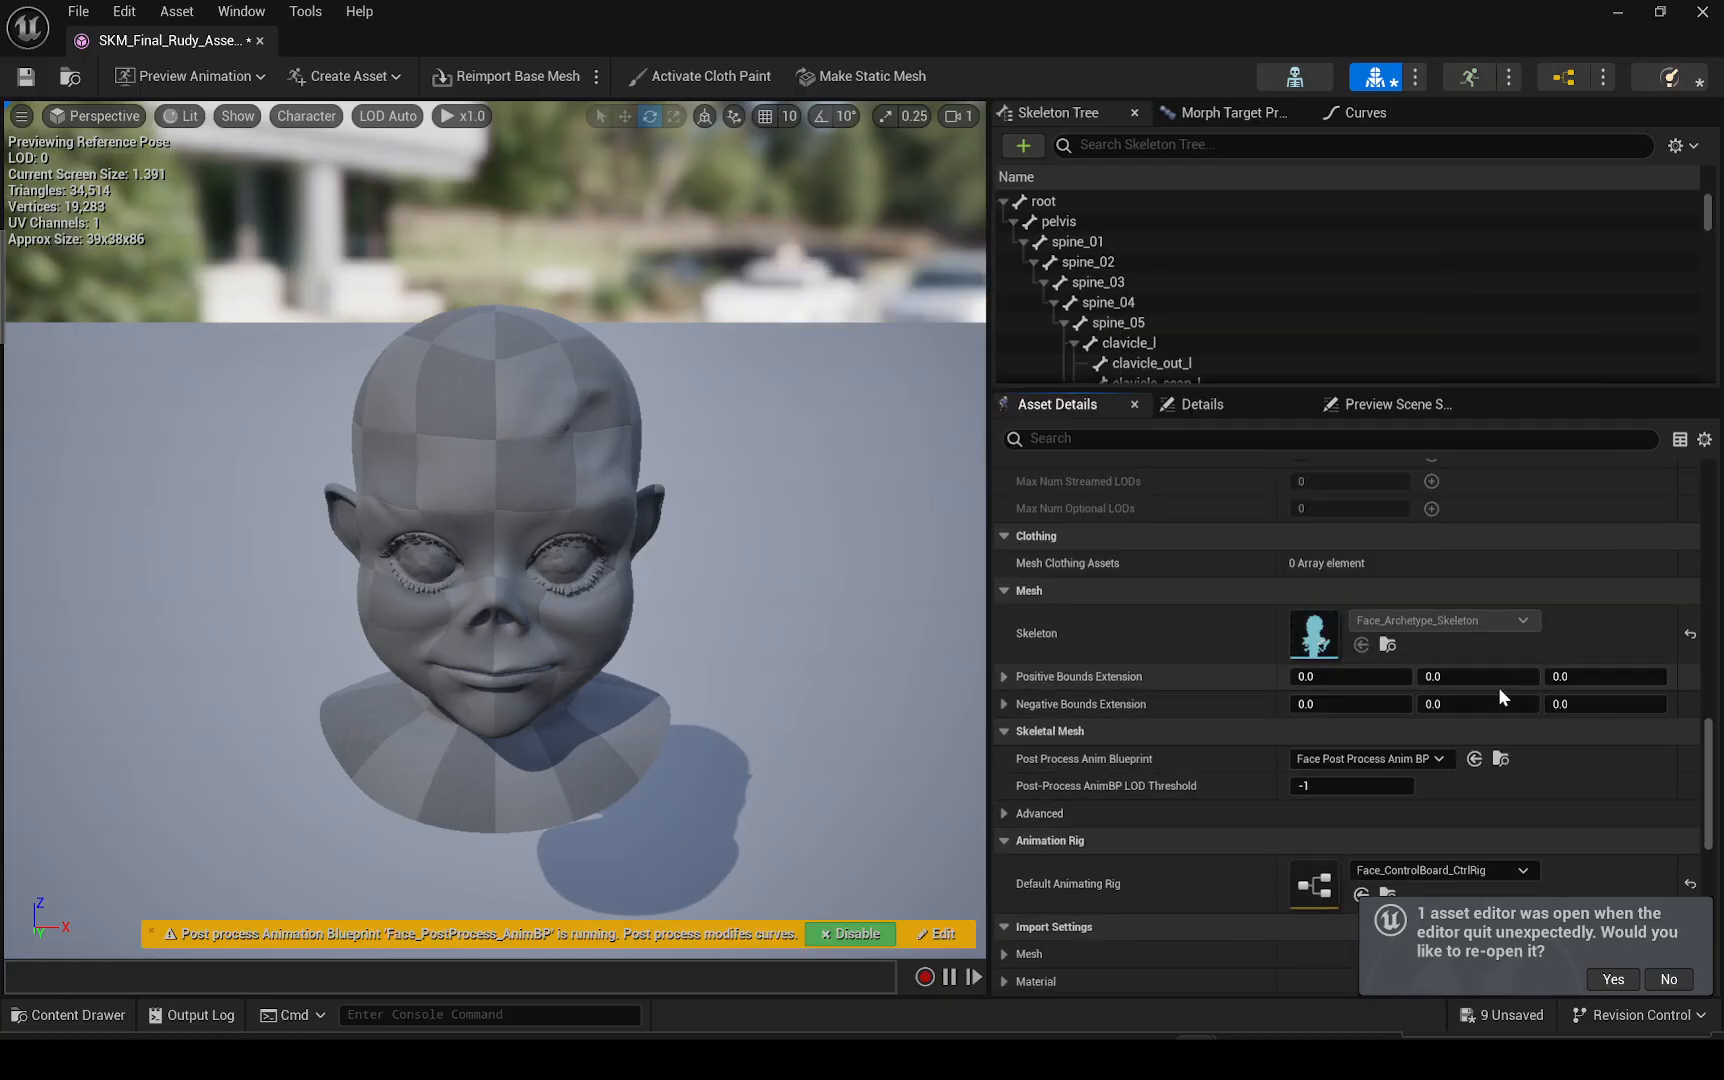
# Save the face skeletal mesh and close its editor
pyautogui.scroll(-2, 1395, 766)
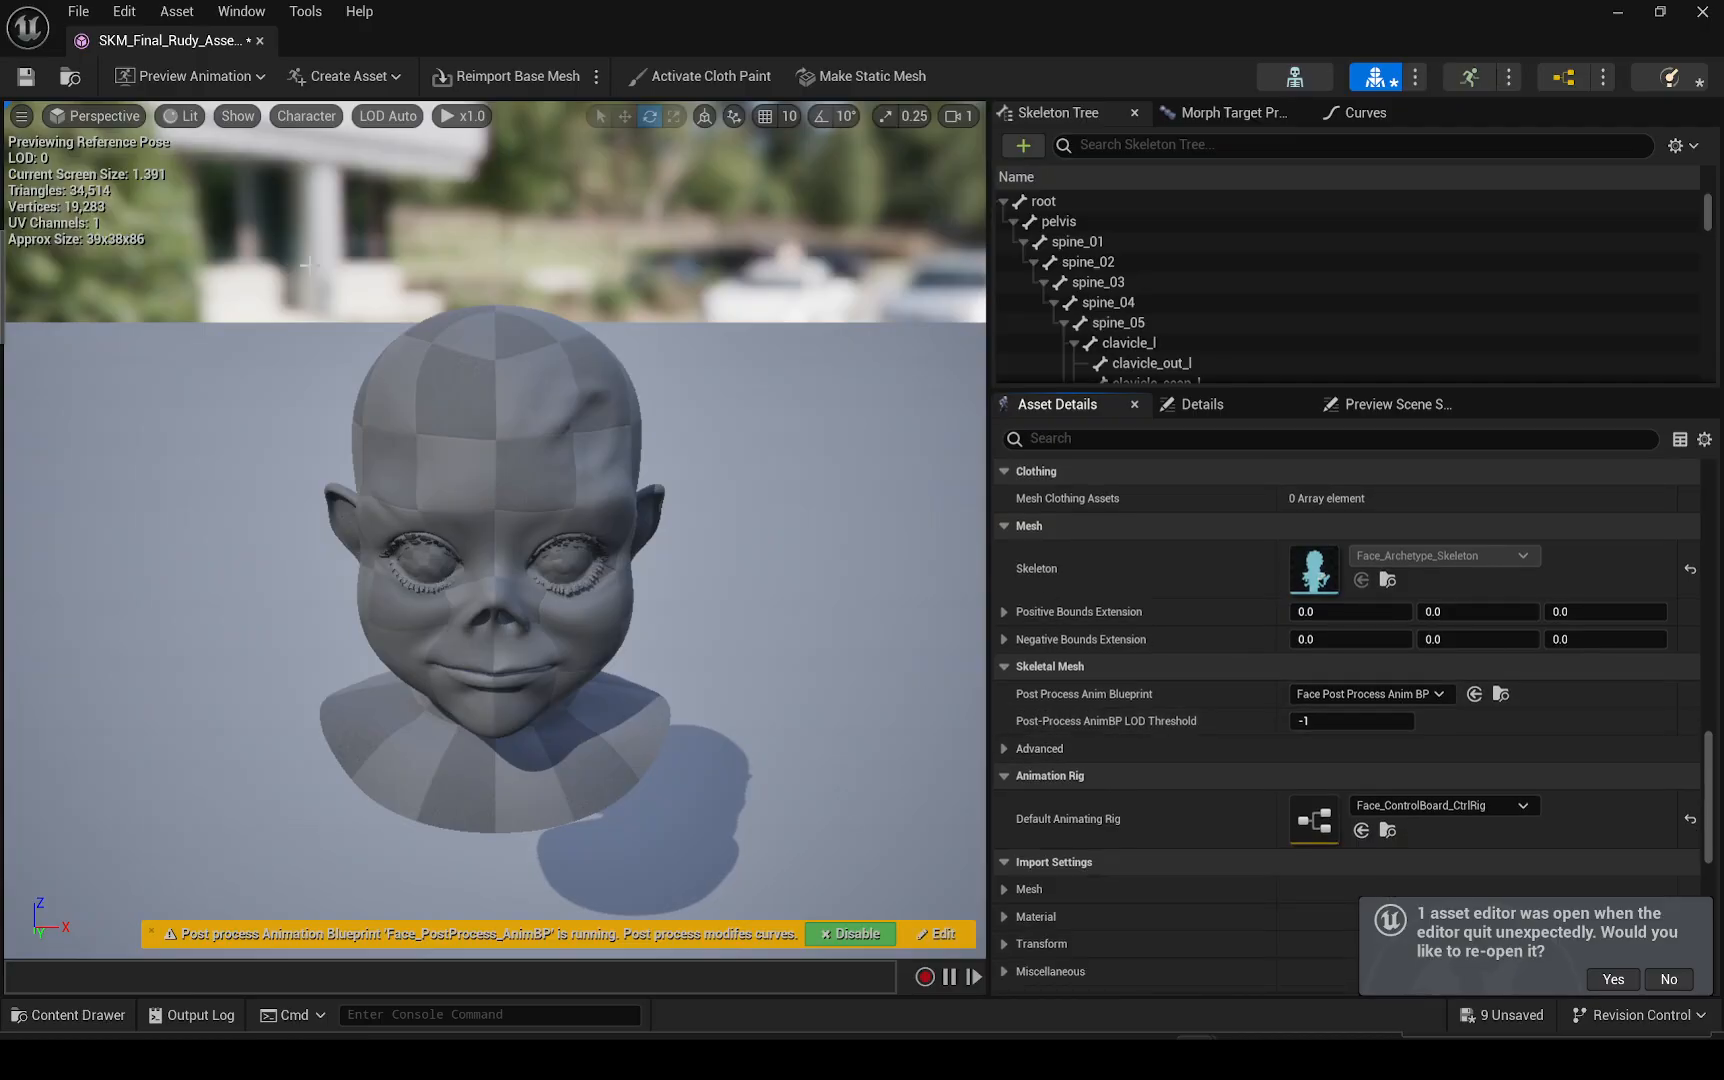
pyautogui.click(39, 80)
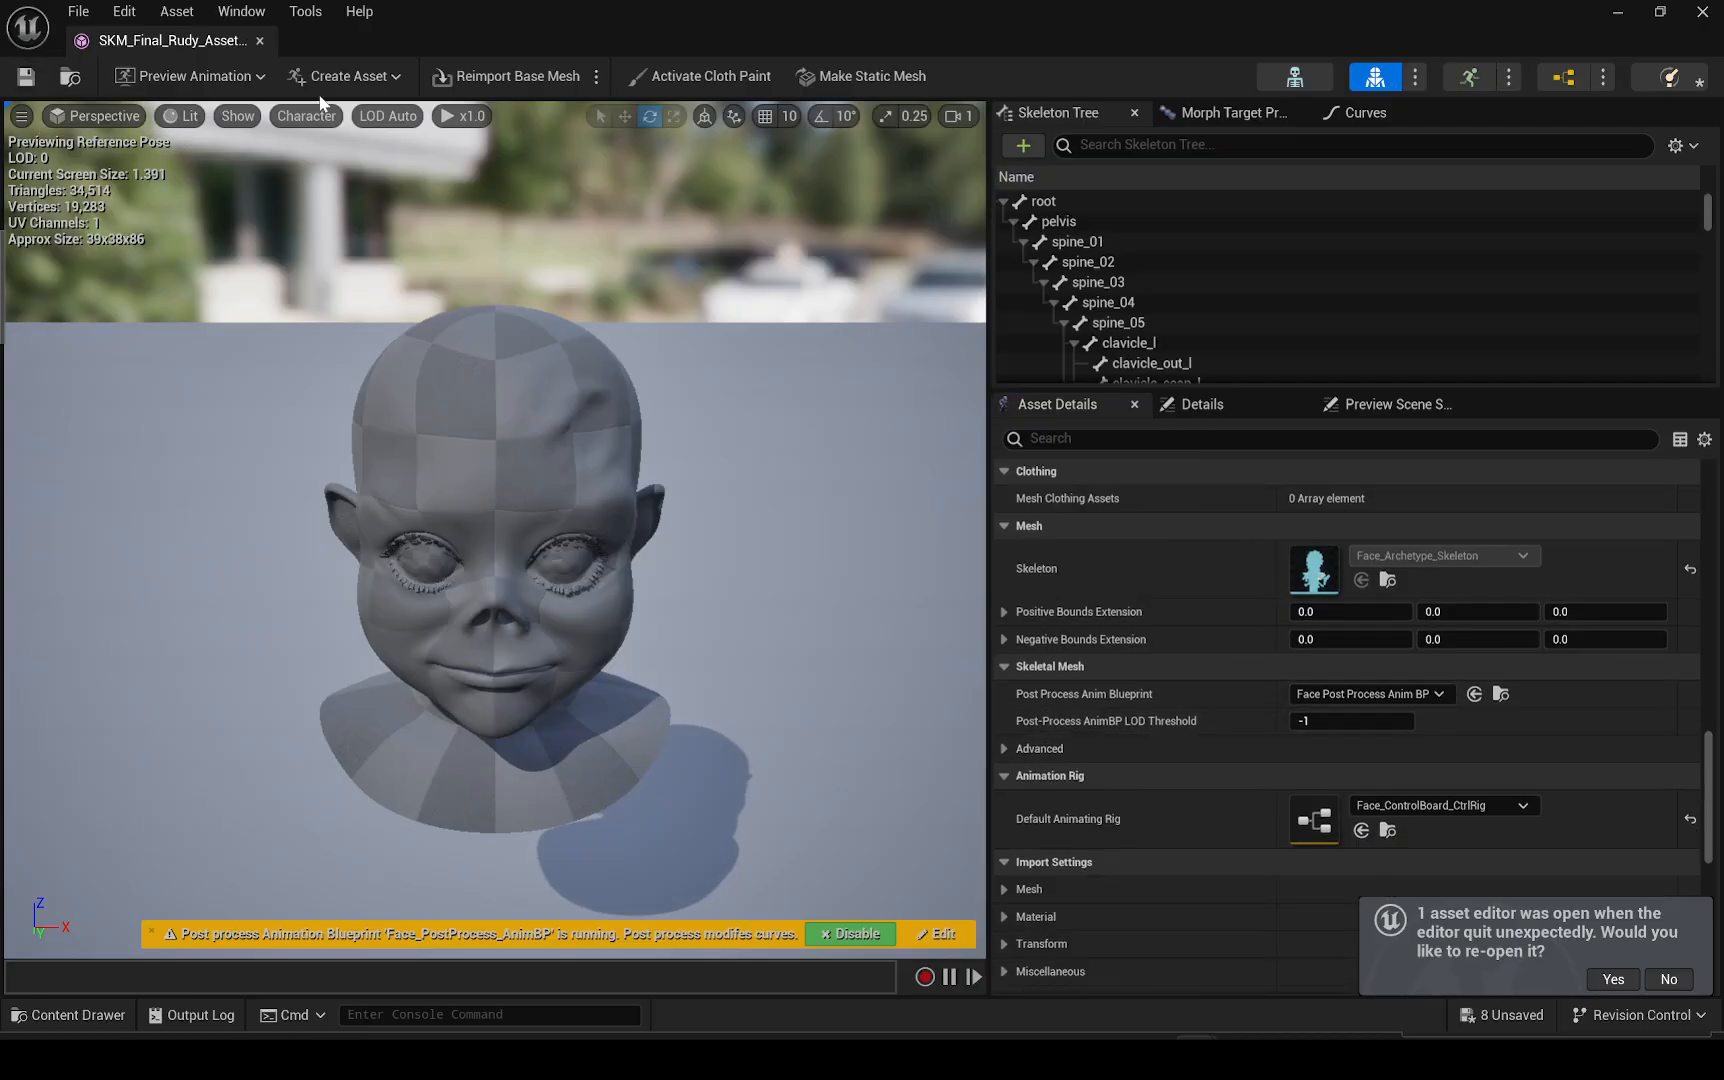
pyautogui.click(259, 42)
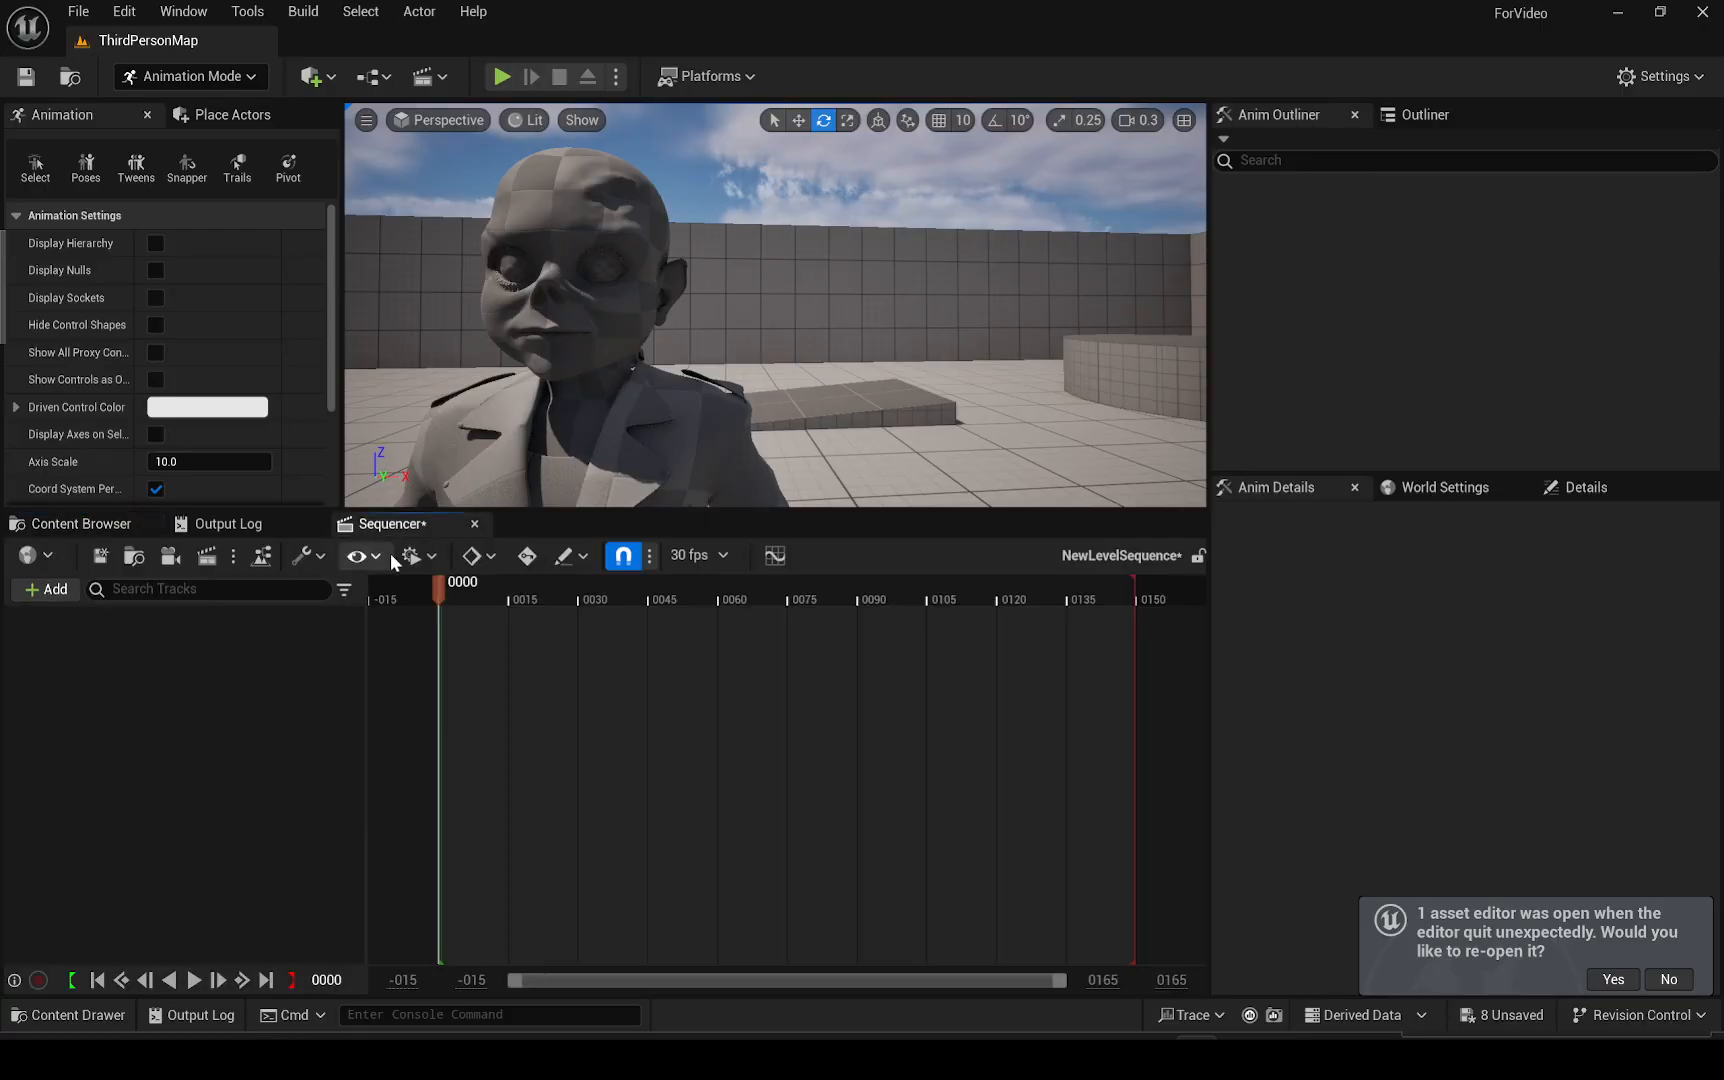
# Add the BP_Test actor from the Outliner to the level sequence as a track again
pyautogui.click(640, 410)
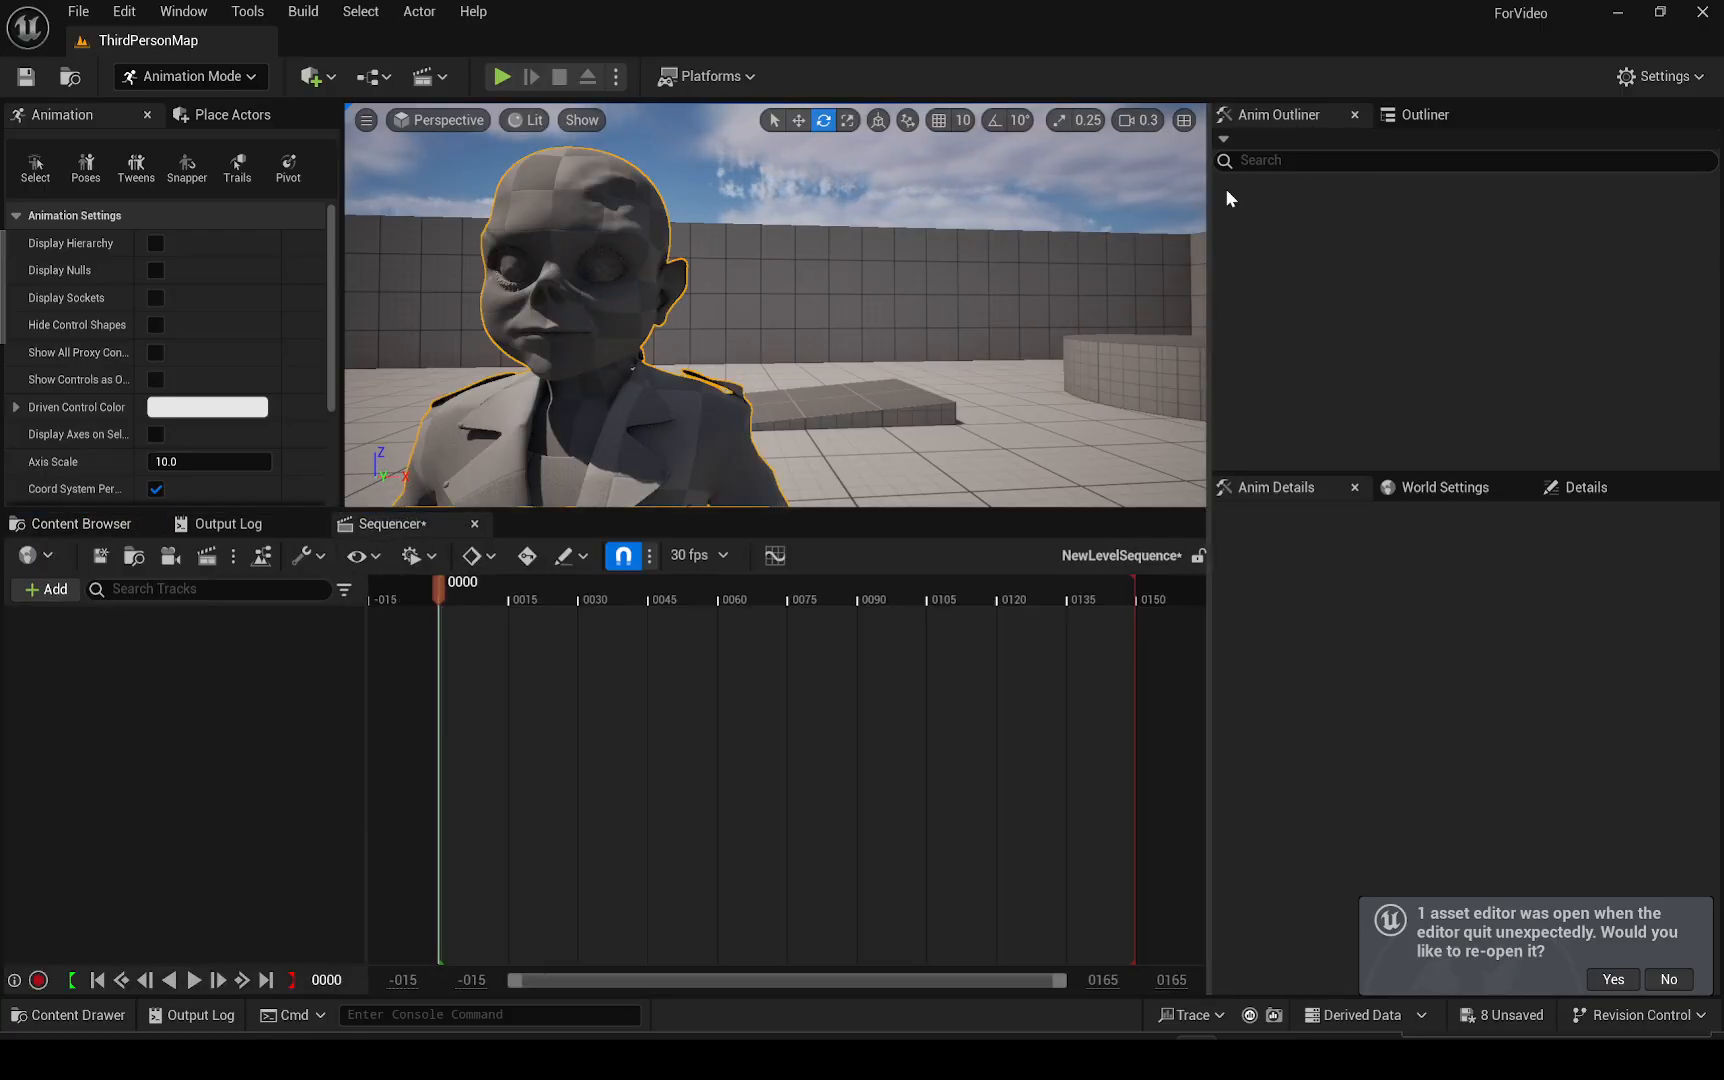
pyautogui.click(1425, 114)
pyautogui.moveTo(1370, 325); pyautogui.dragTo(167, 687)
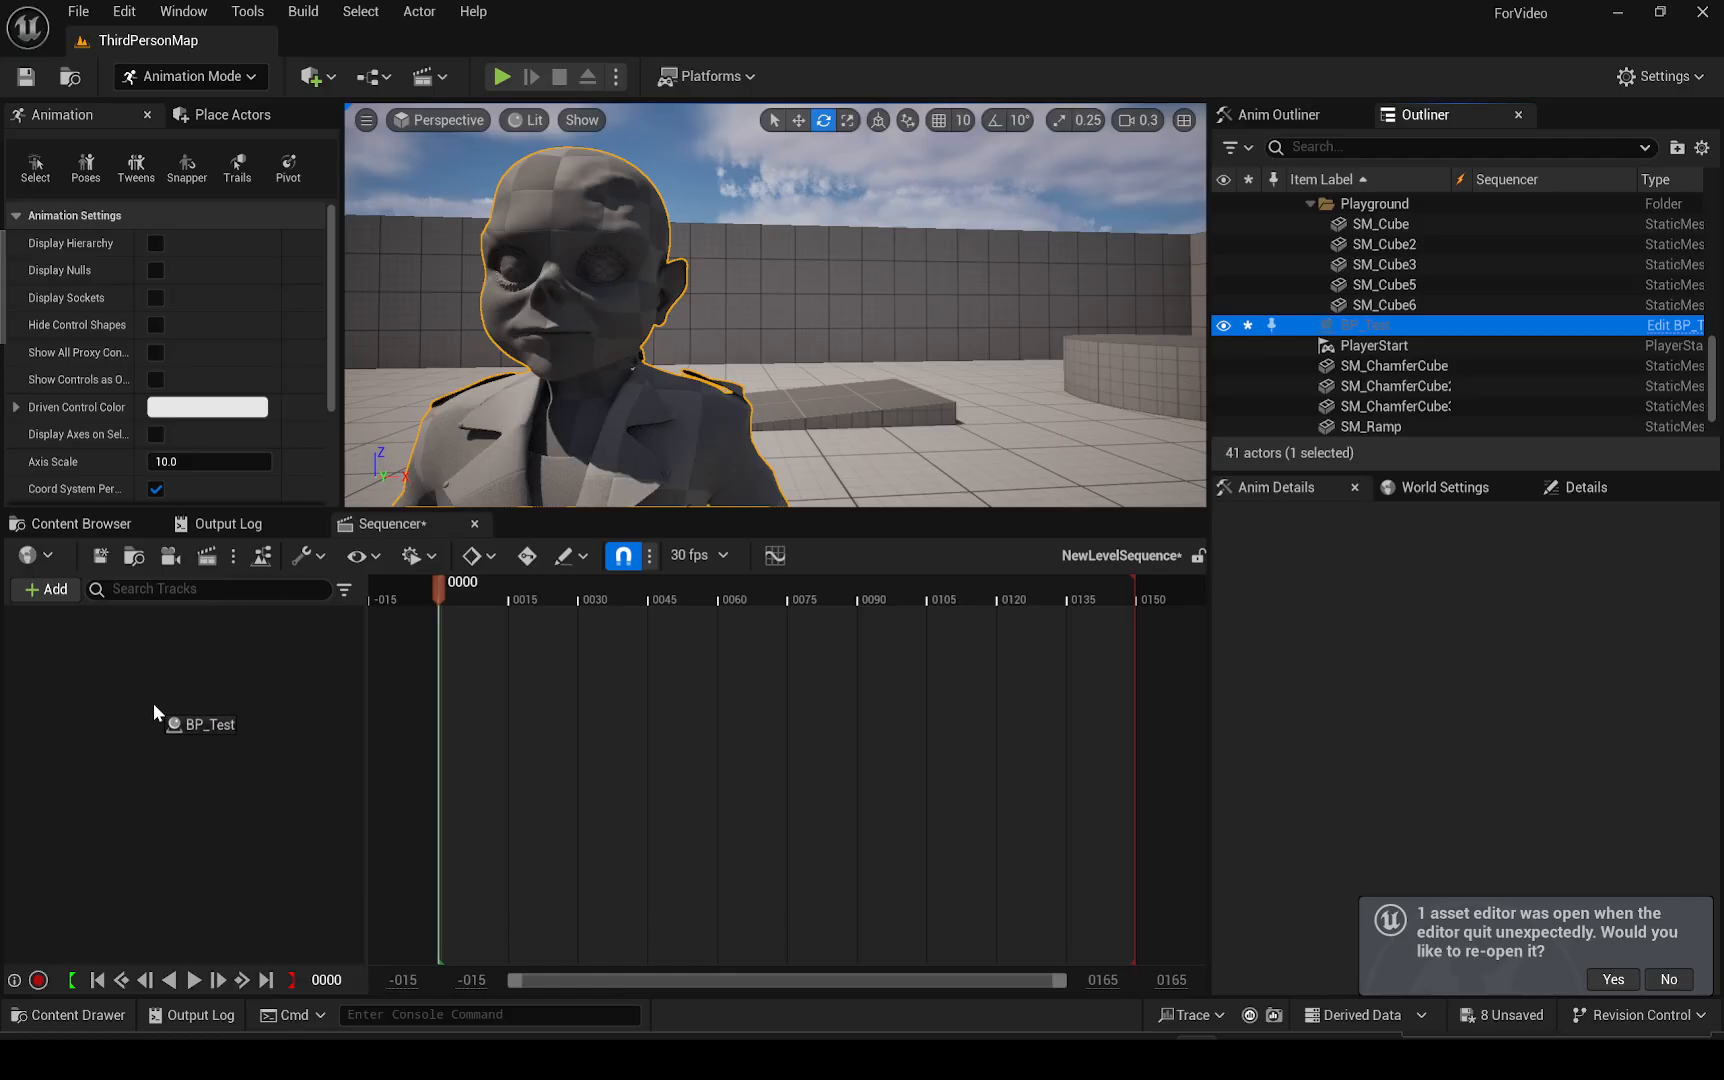
# Select the jaw control on the face control board and move it to test the facial rig
pyautogui.moveTo(530, 372); pyautogui.dragTo(542, 366, button='right')
pyautogui.press('w')
pyautogui.scroll(-1, 530, 372)
pyautogui.press('w')
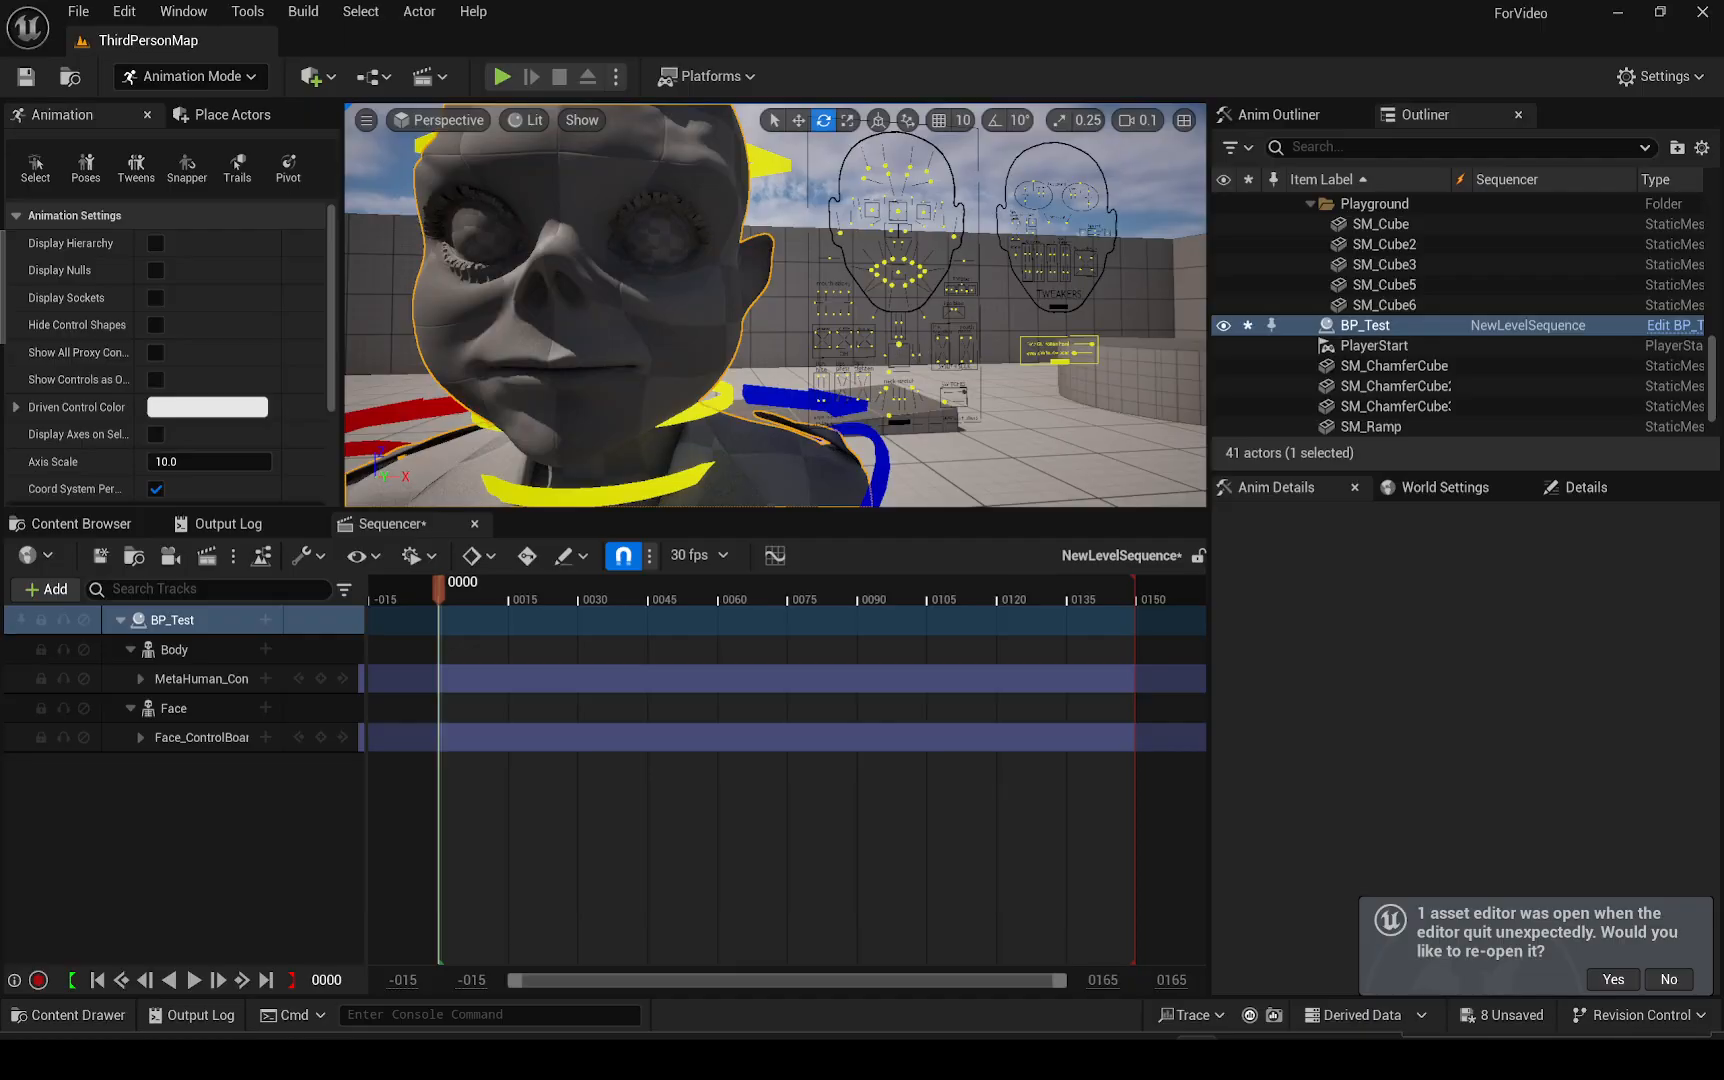
pyautogui.click(899, 345)
pyautogui.press('w')
pyautogui.moveTo(916, 365); pyautogui.dragTo(922, 337)
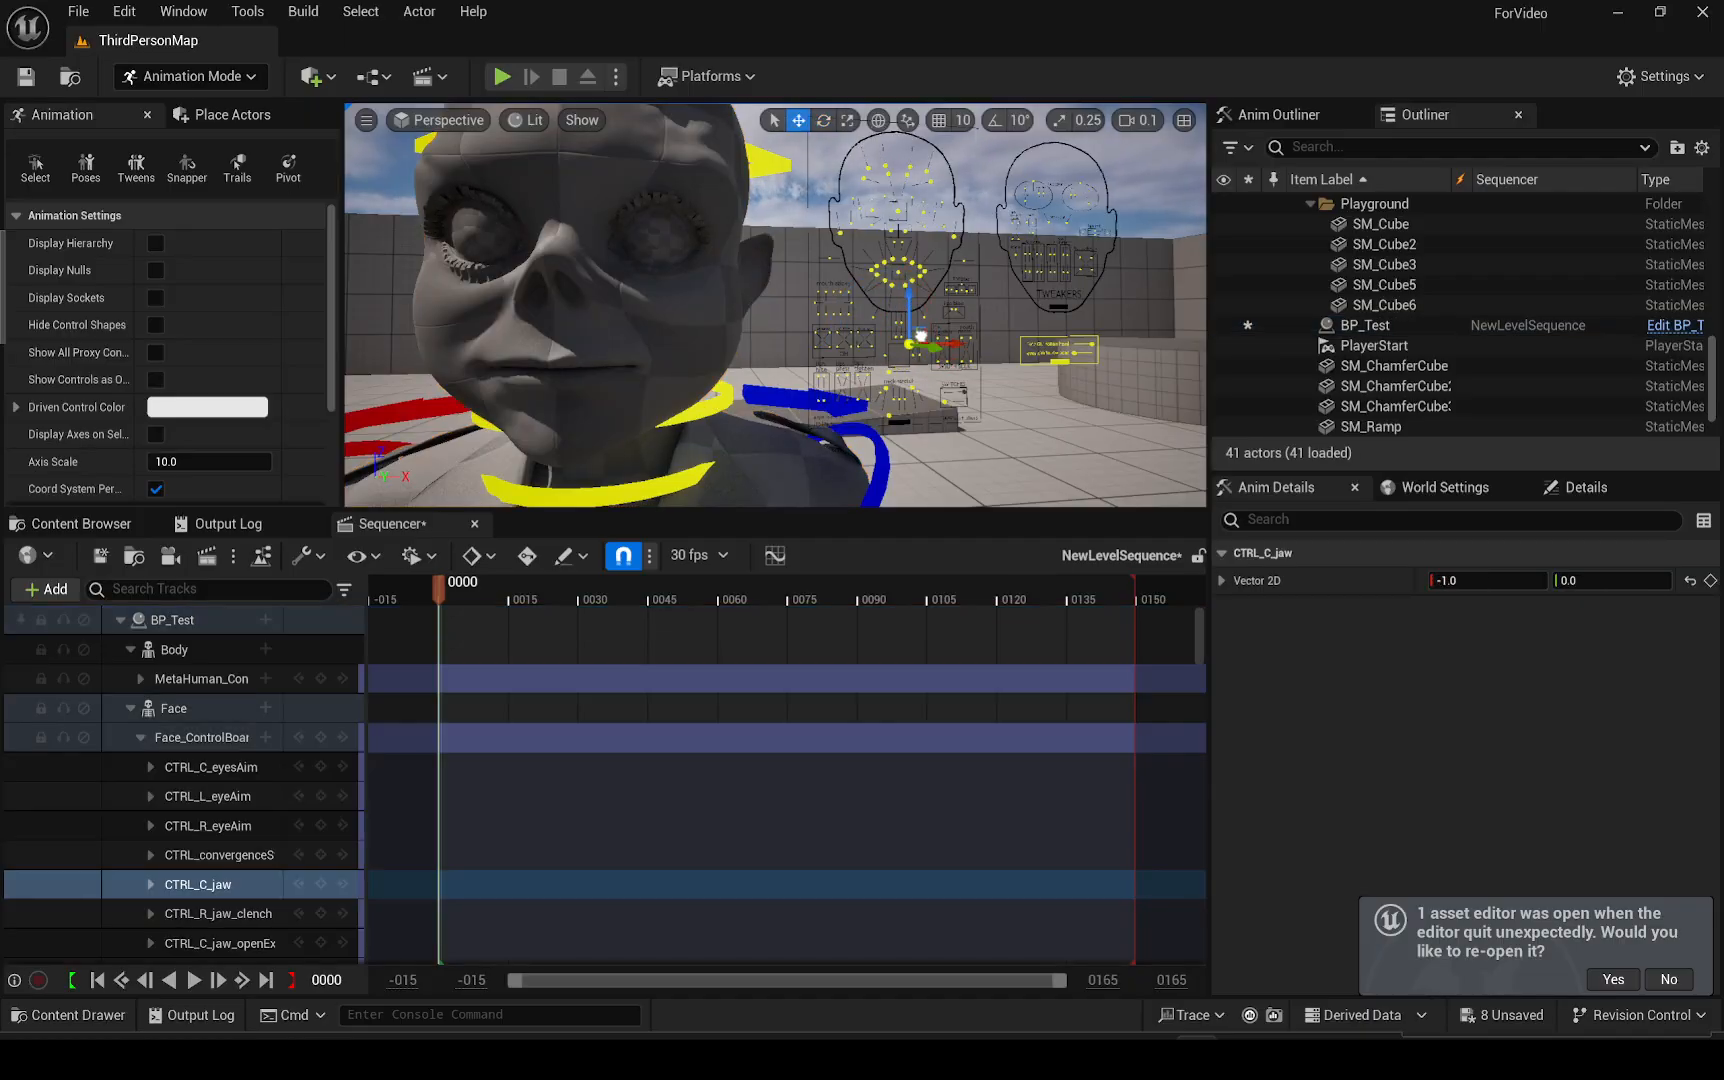
# Undo the jaw control move and delete the BP_Test track from the level sequence
pyautogui.hotkey('ctrl', 'z')
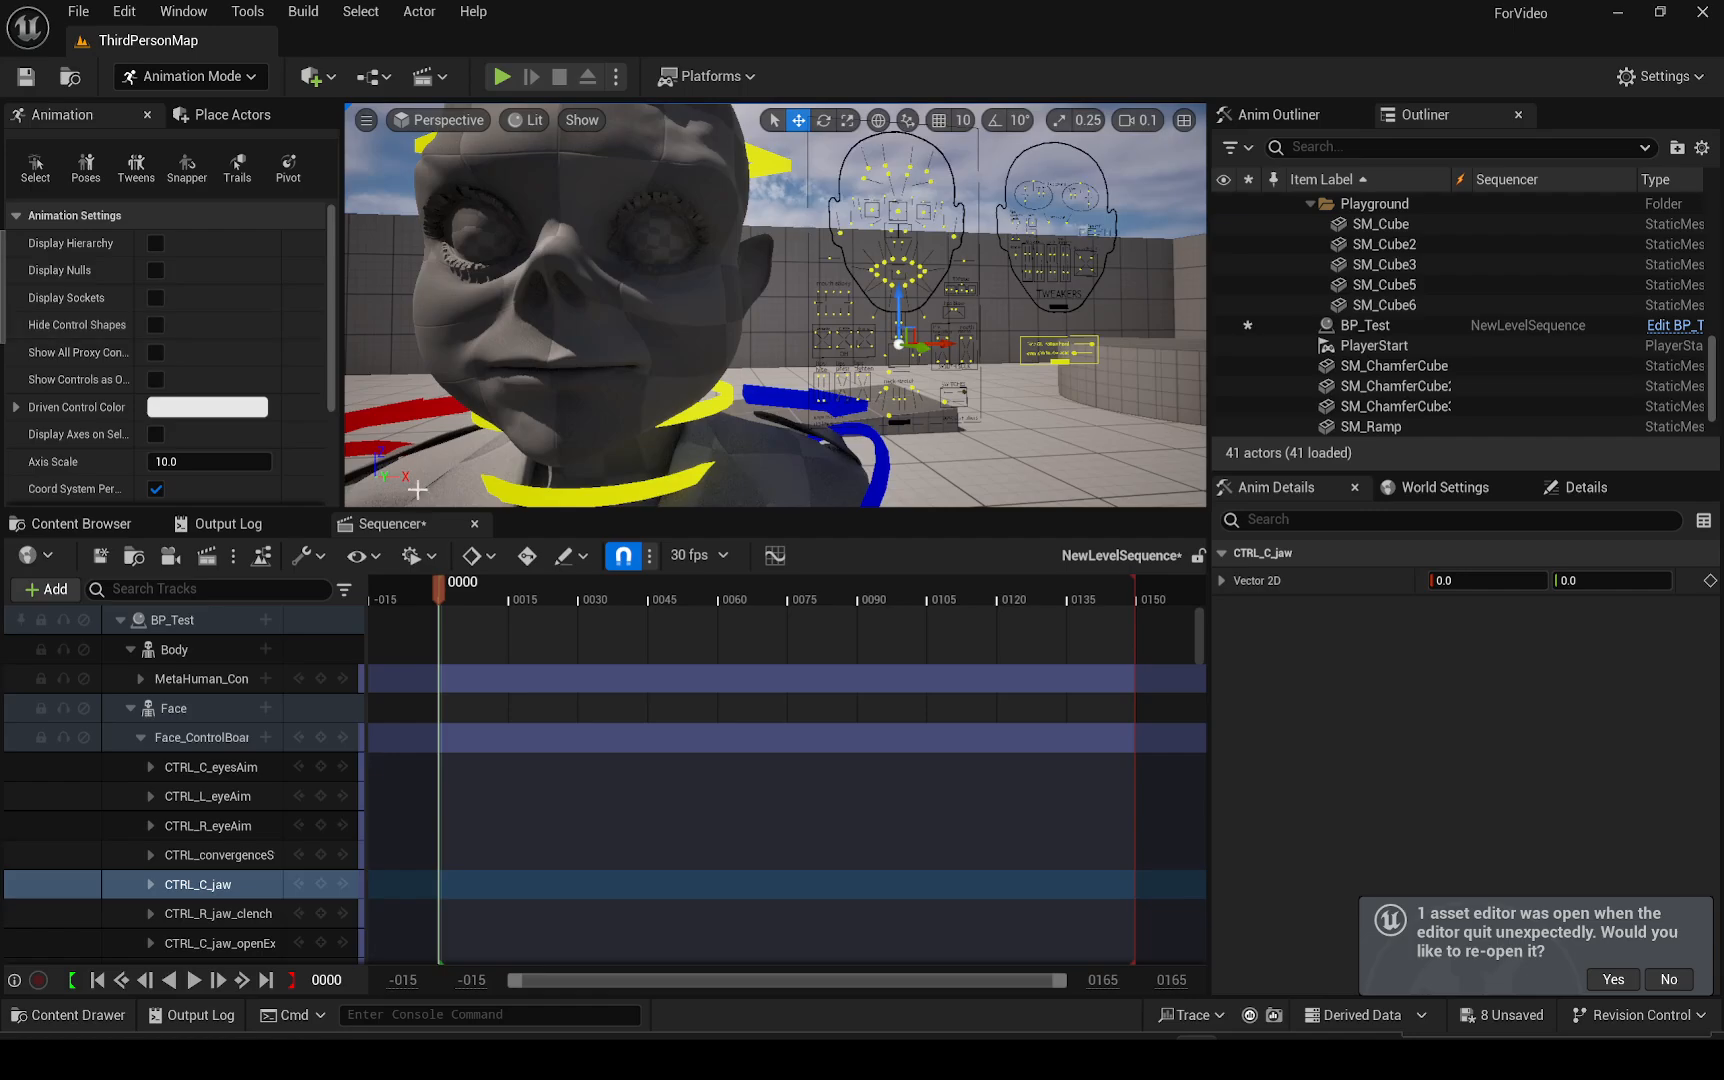
pyautogui.click(166, 622)
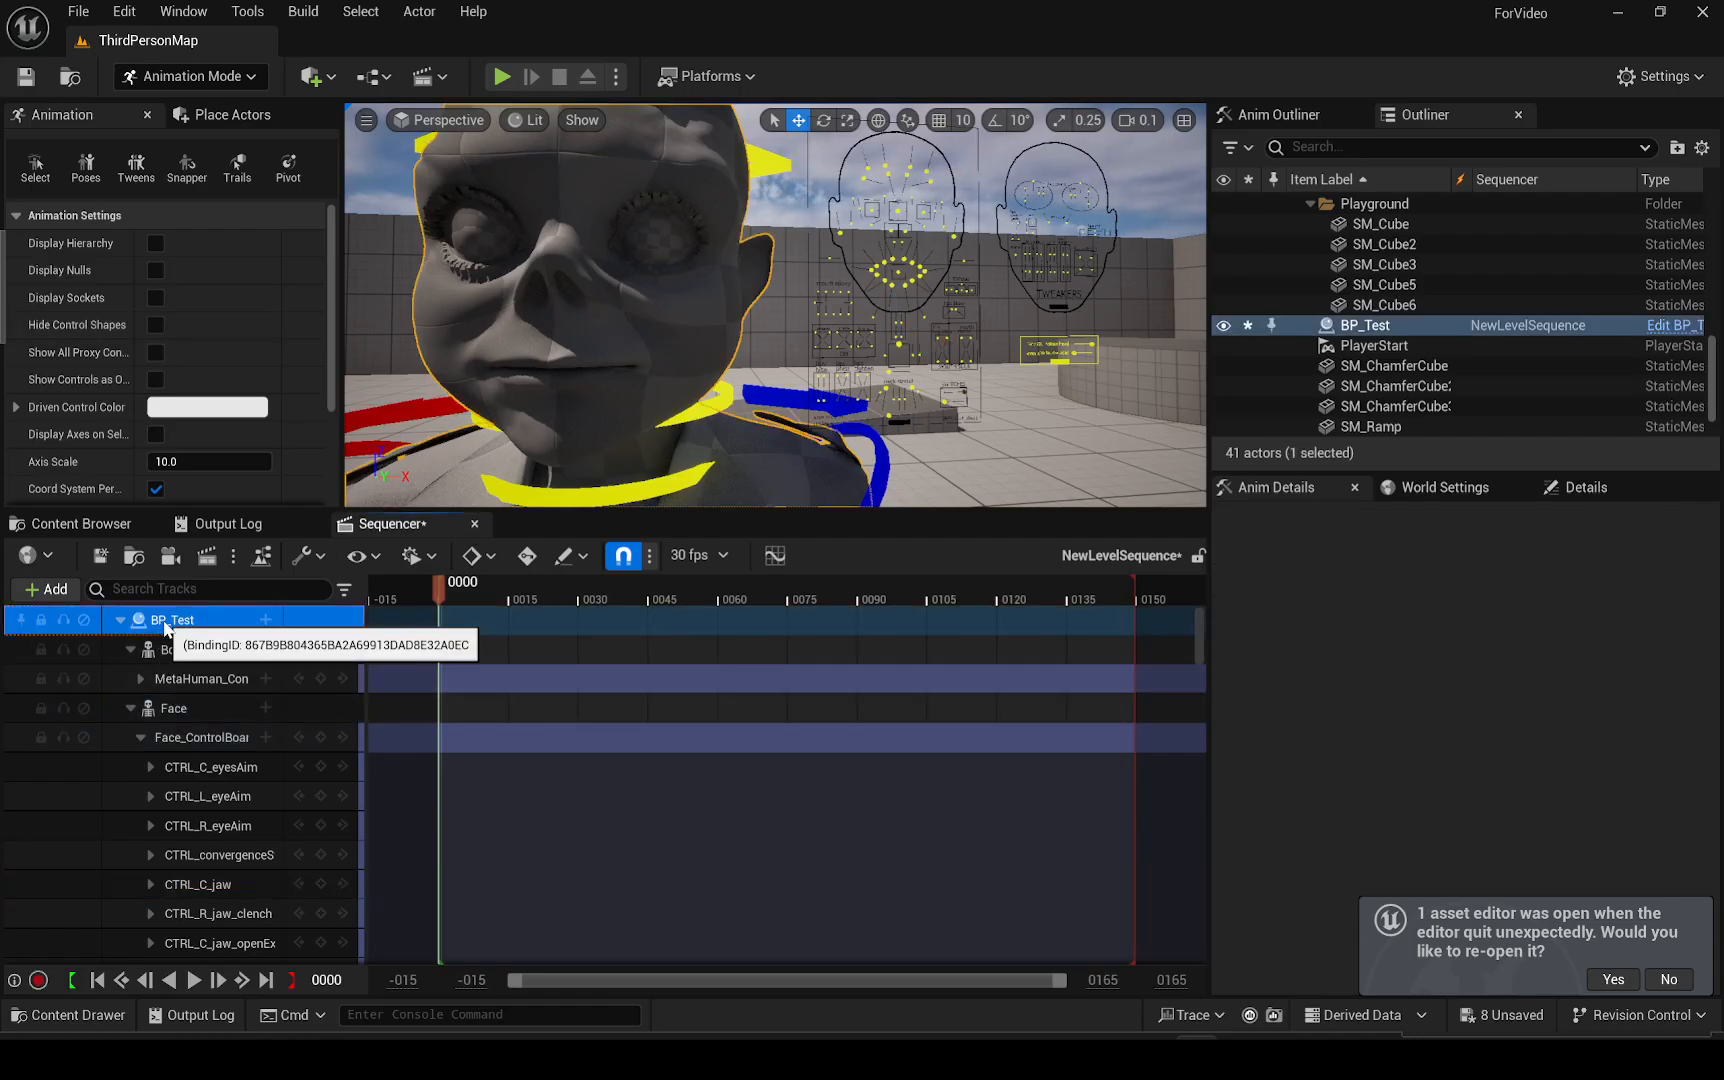
pyautogui.press('Delete')
# Examine the face mesh in the Face folder and the head.dna file in the Final_Rudy_Asset folder on disk
pyautogui.click(90, 523)
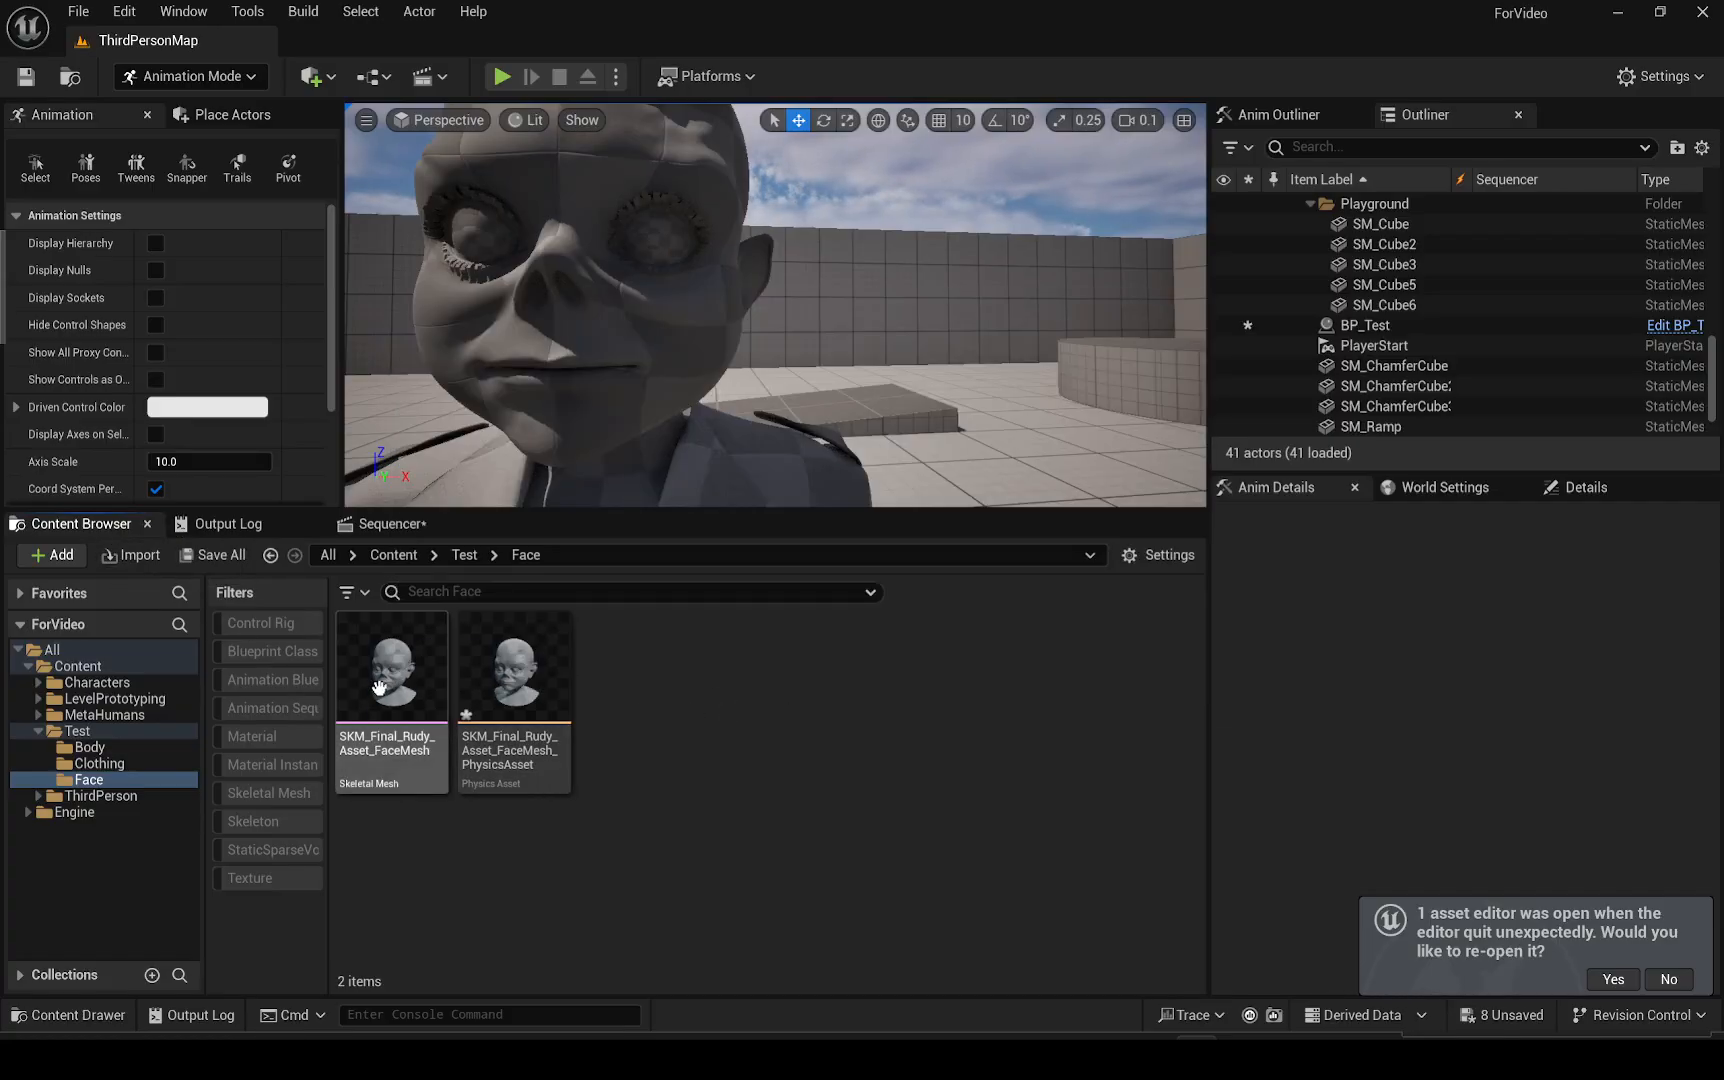
pyautogui.moveTo(700, 387); pyautogui.dragTo(700, 387, button='right')
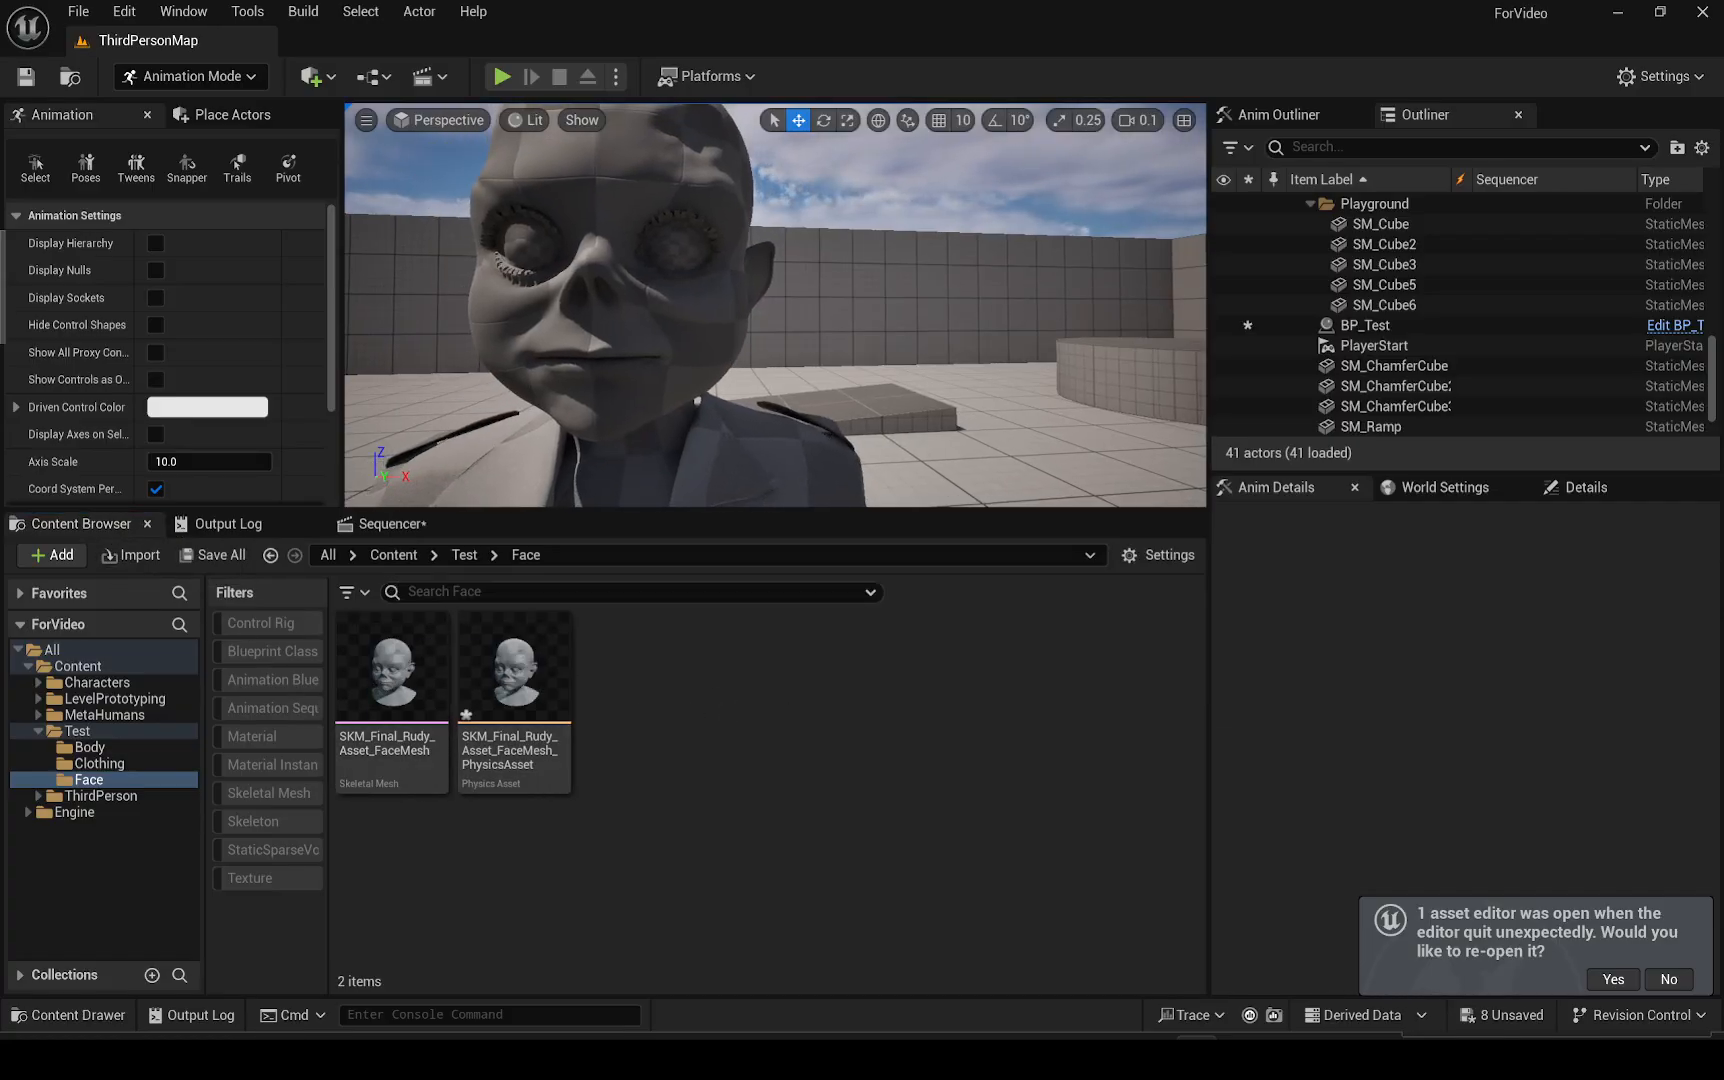
pyautogui.moveTo(700, 387); pyautogui.dragTo(700, 387, button='middle')
pyautogui.moveTo(405, 720)
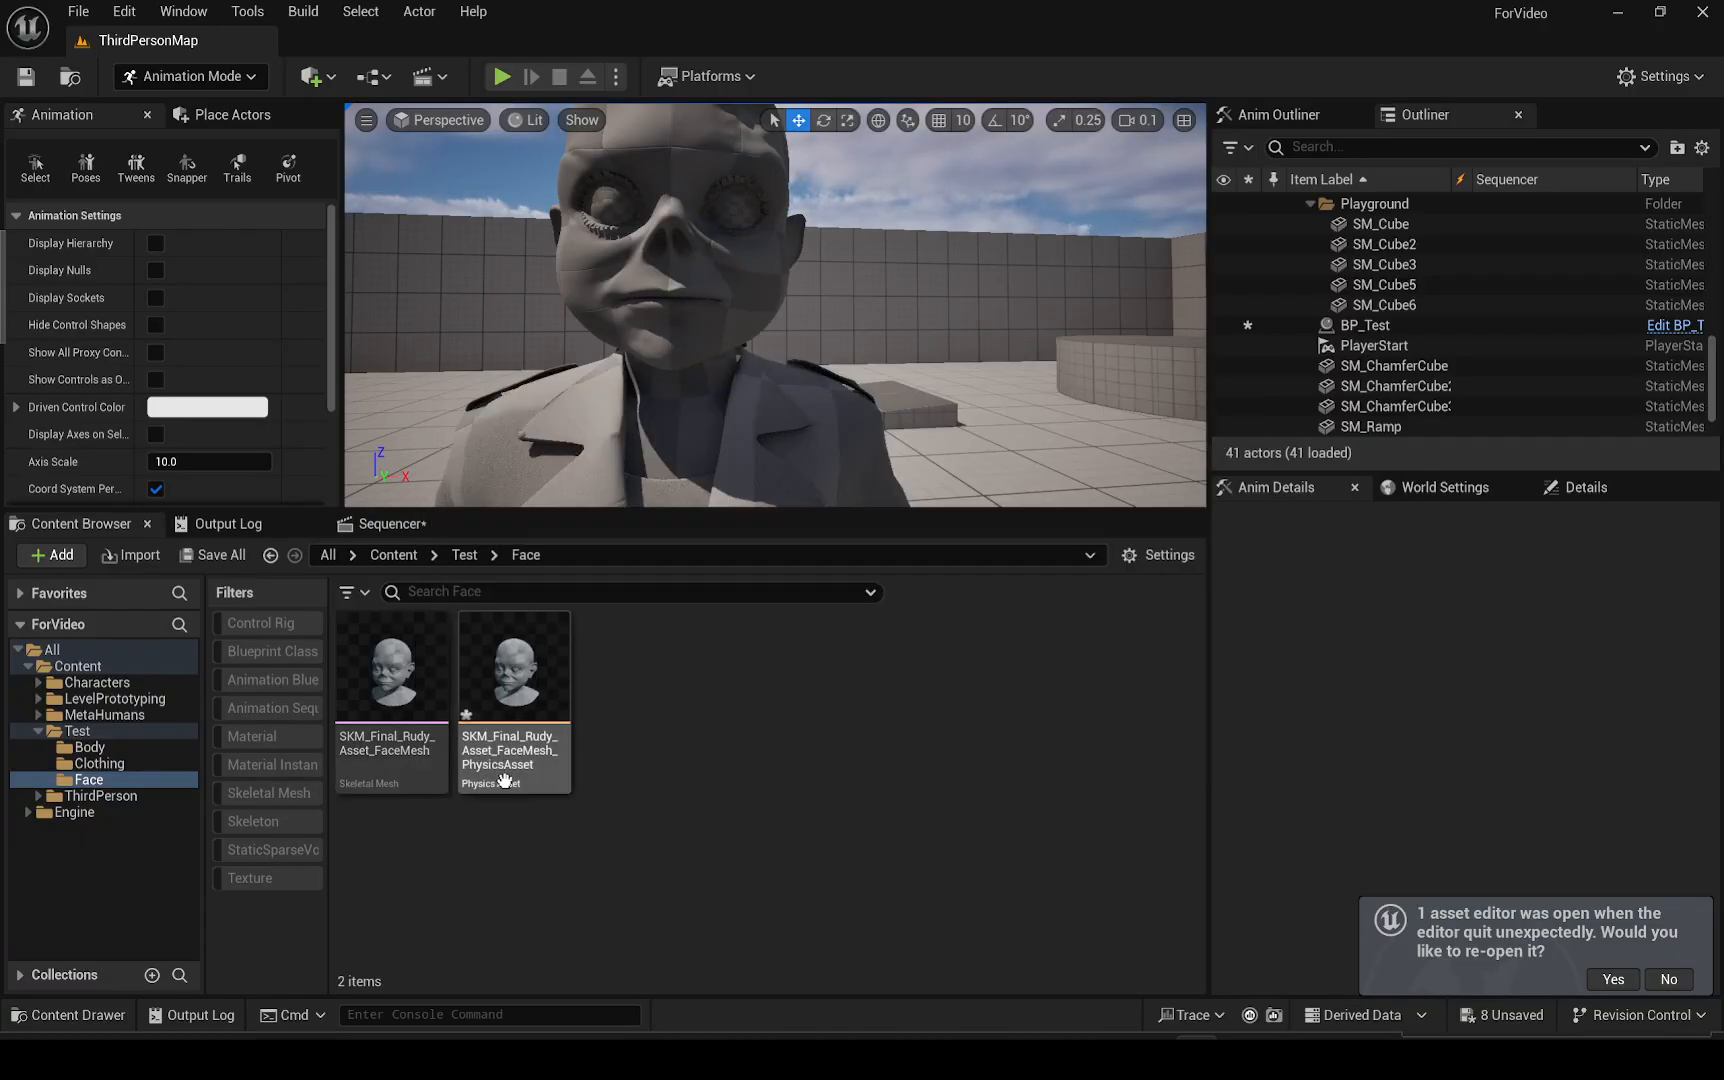
pyautogui.moveTo(505, 781)
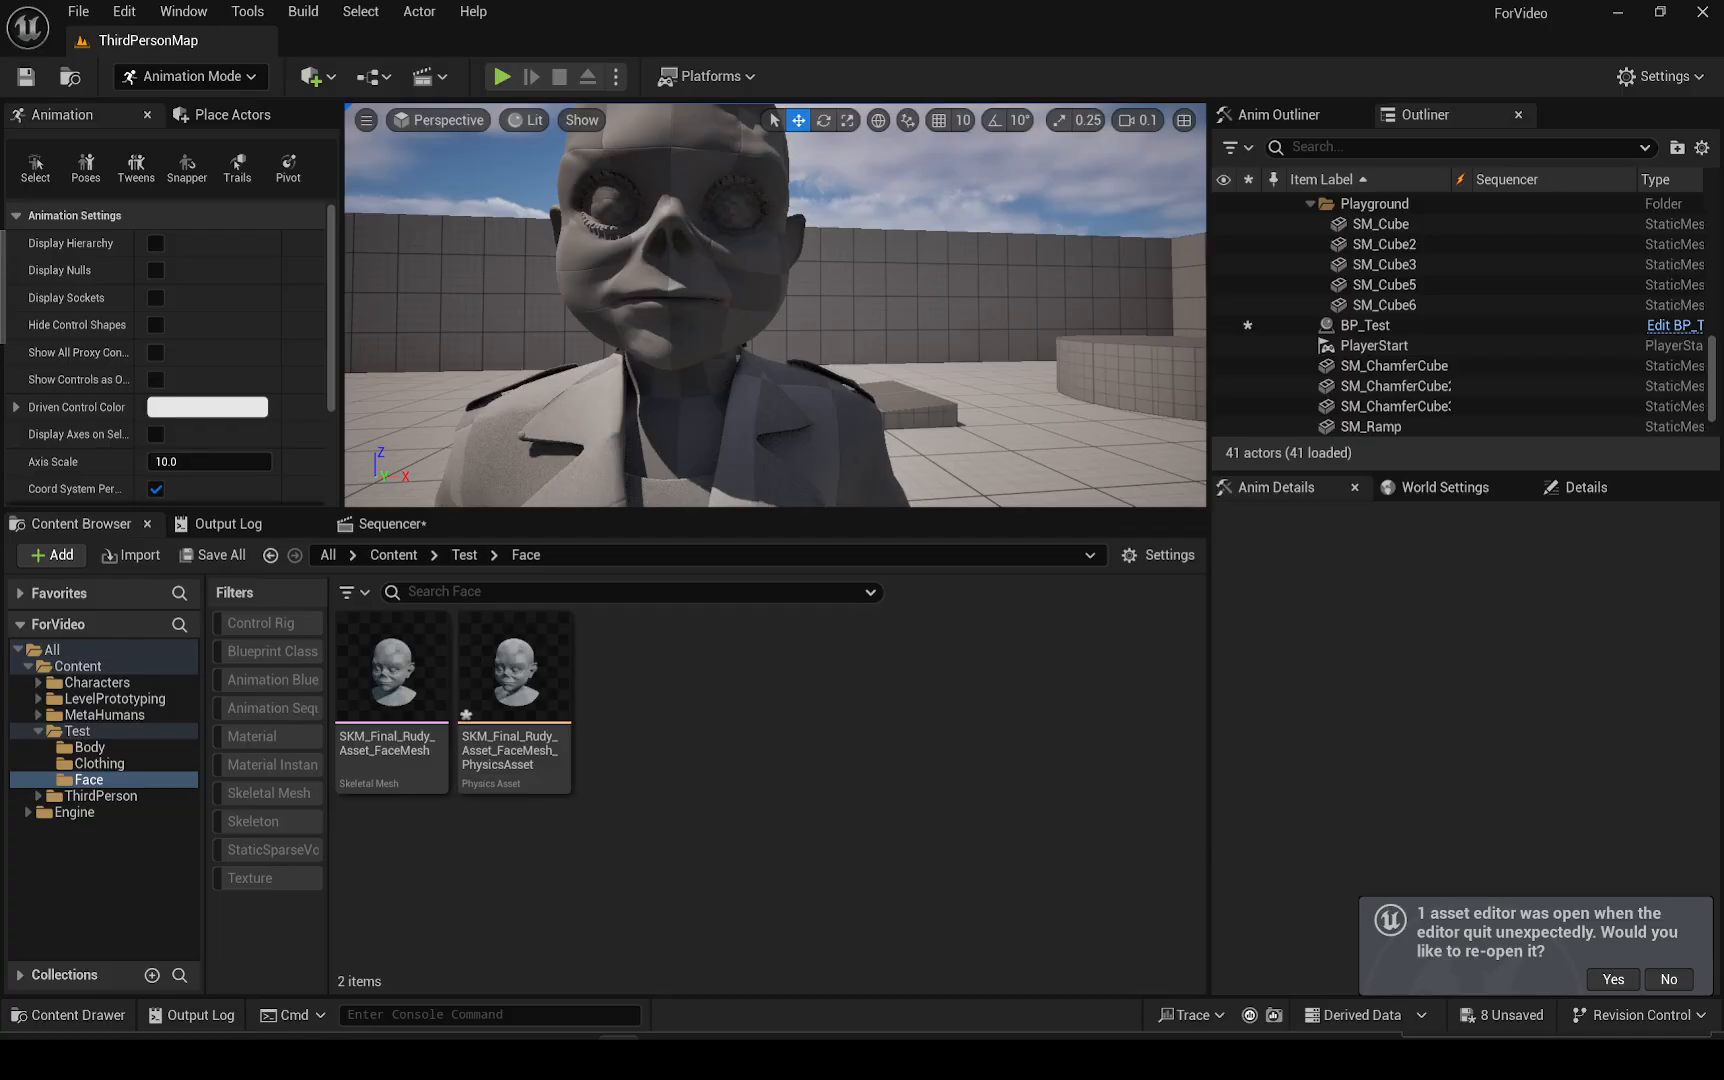
pyautogui.moveTo(2, 400); pyautogui.dragTo(400, 2)
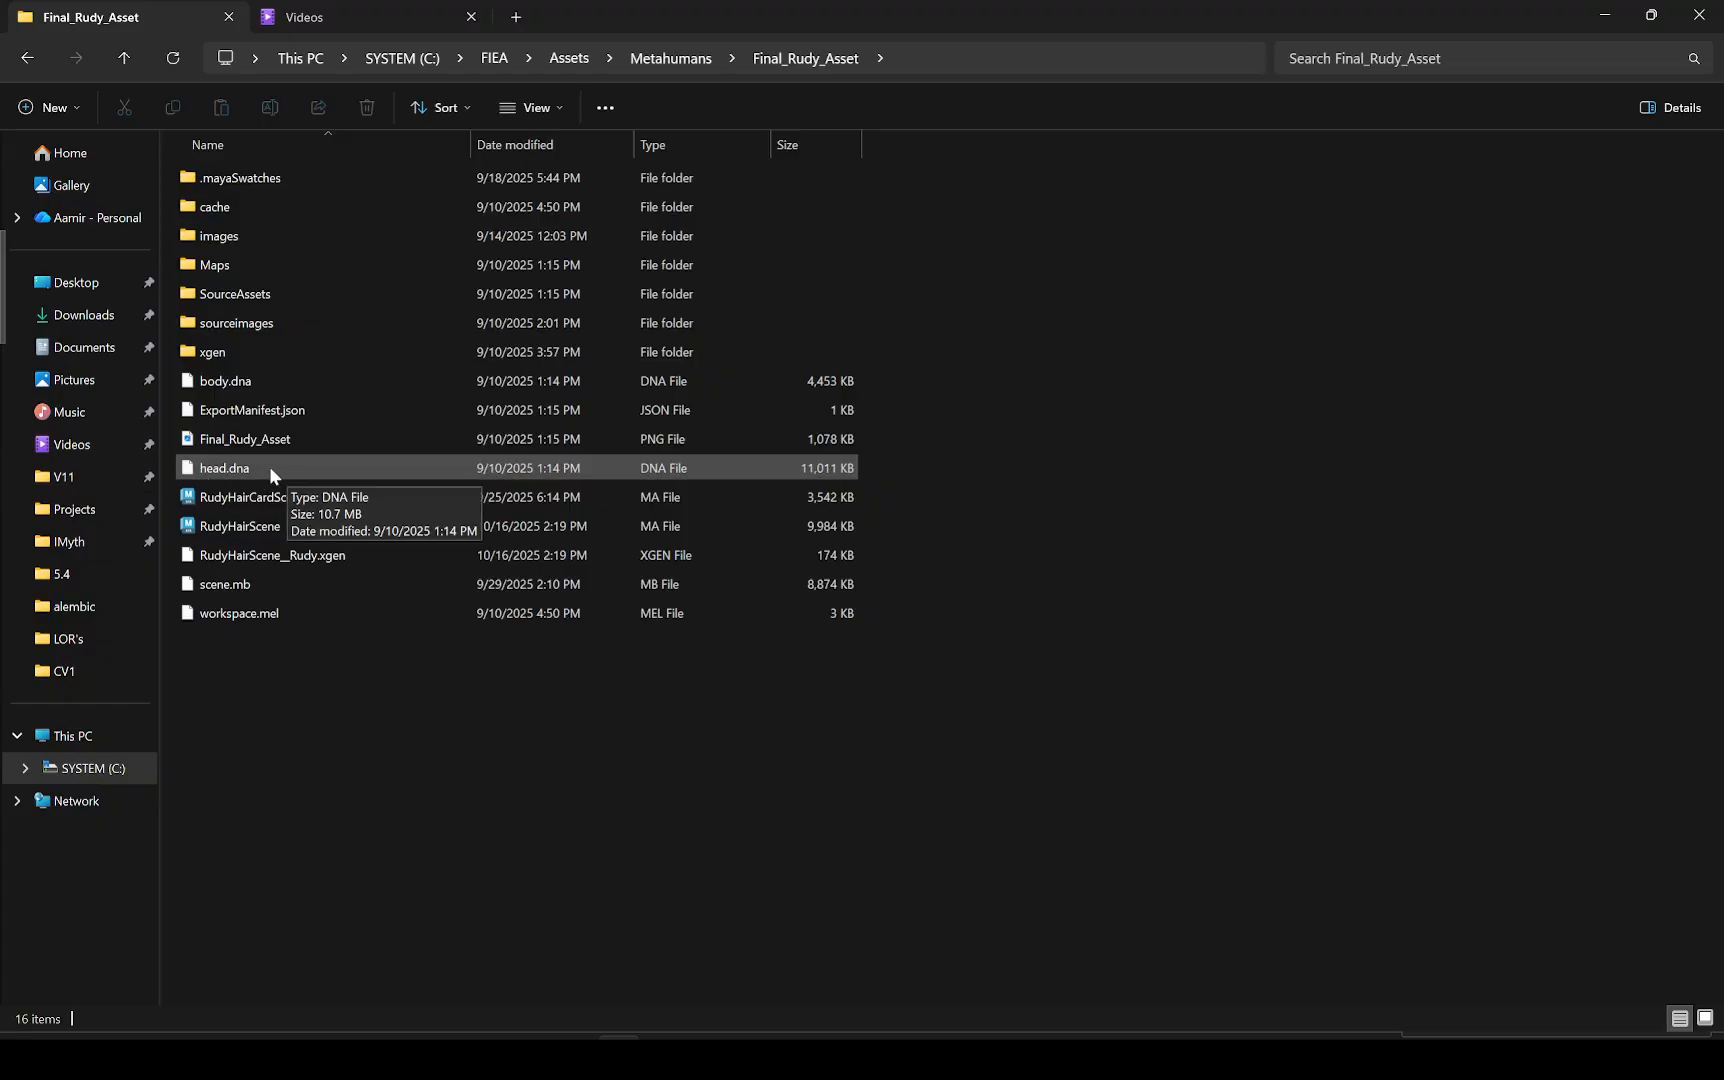
pyautogui.moveTo(885, 3); pyautogui.dragTo(0, 215)
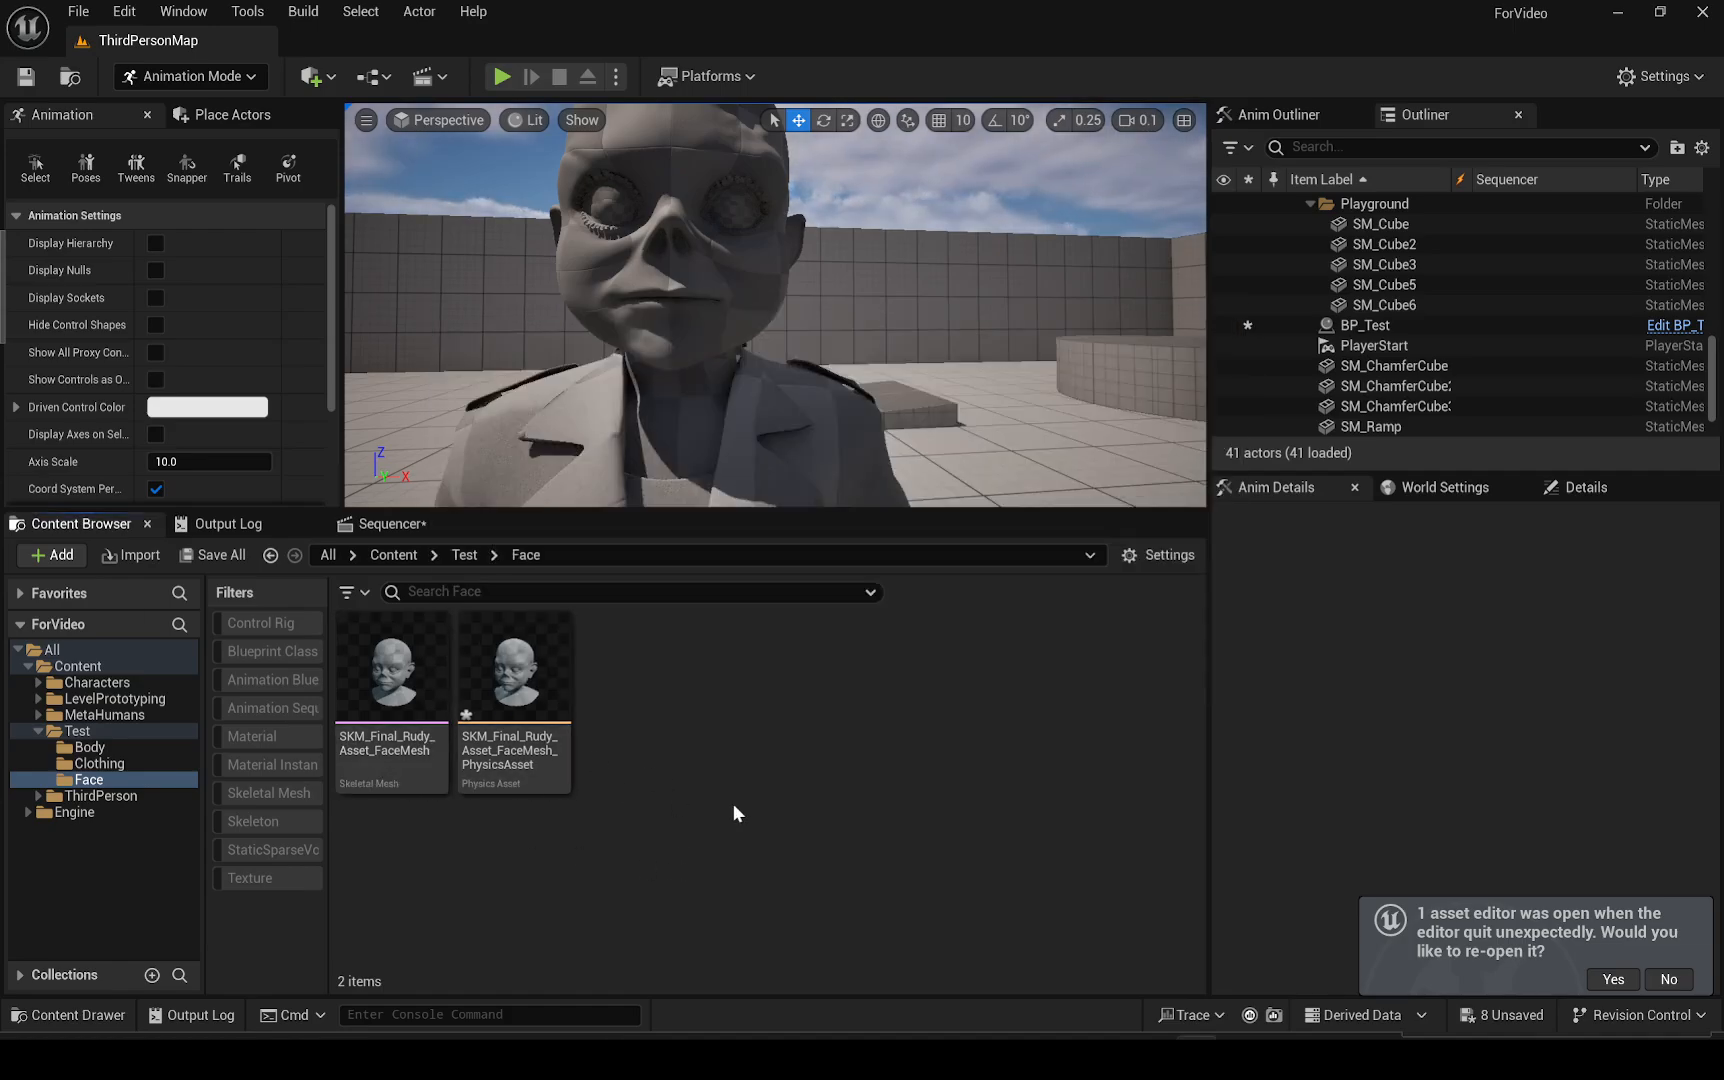
pyautogui.click(370, 685)
pyautogui.rightClick(370, 685)
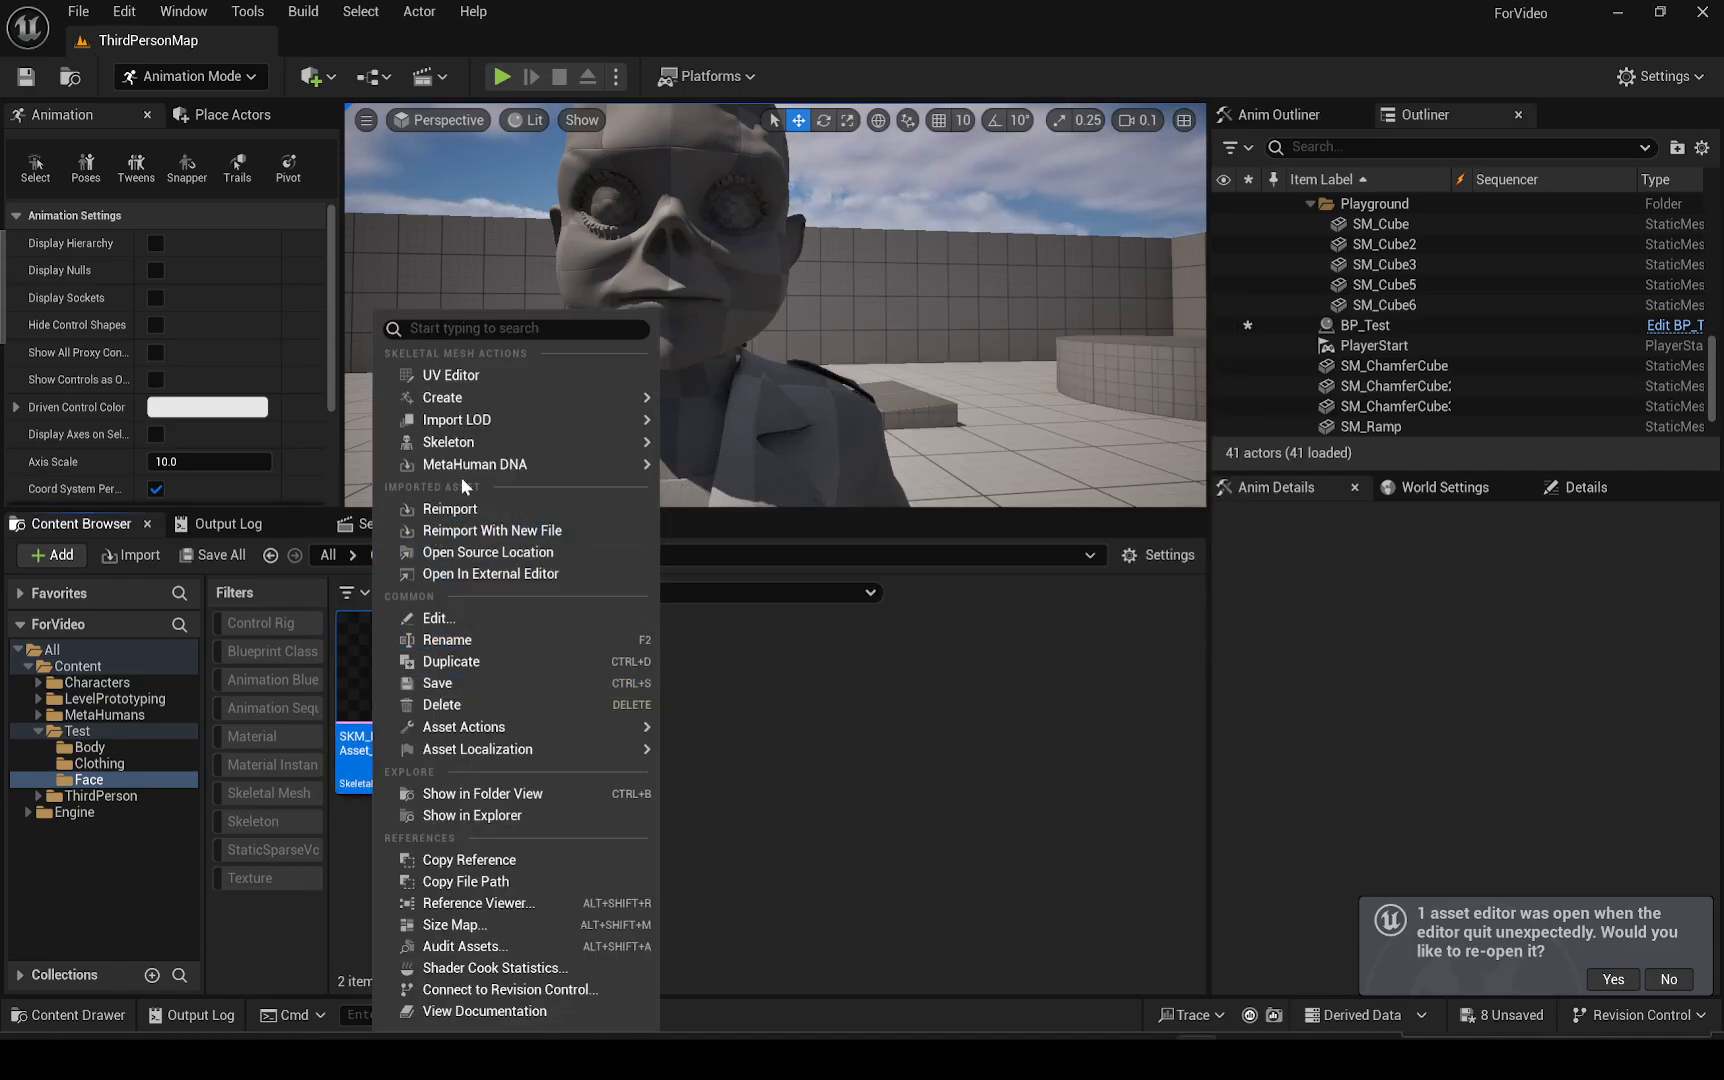
pyautogui.moveTo(484, 474)
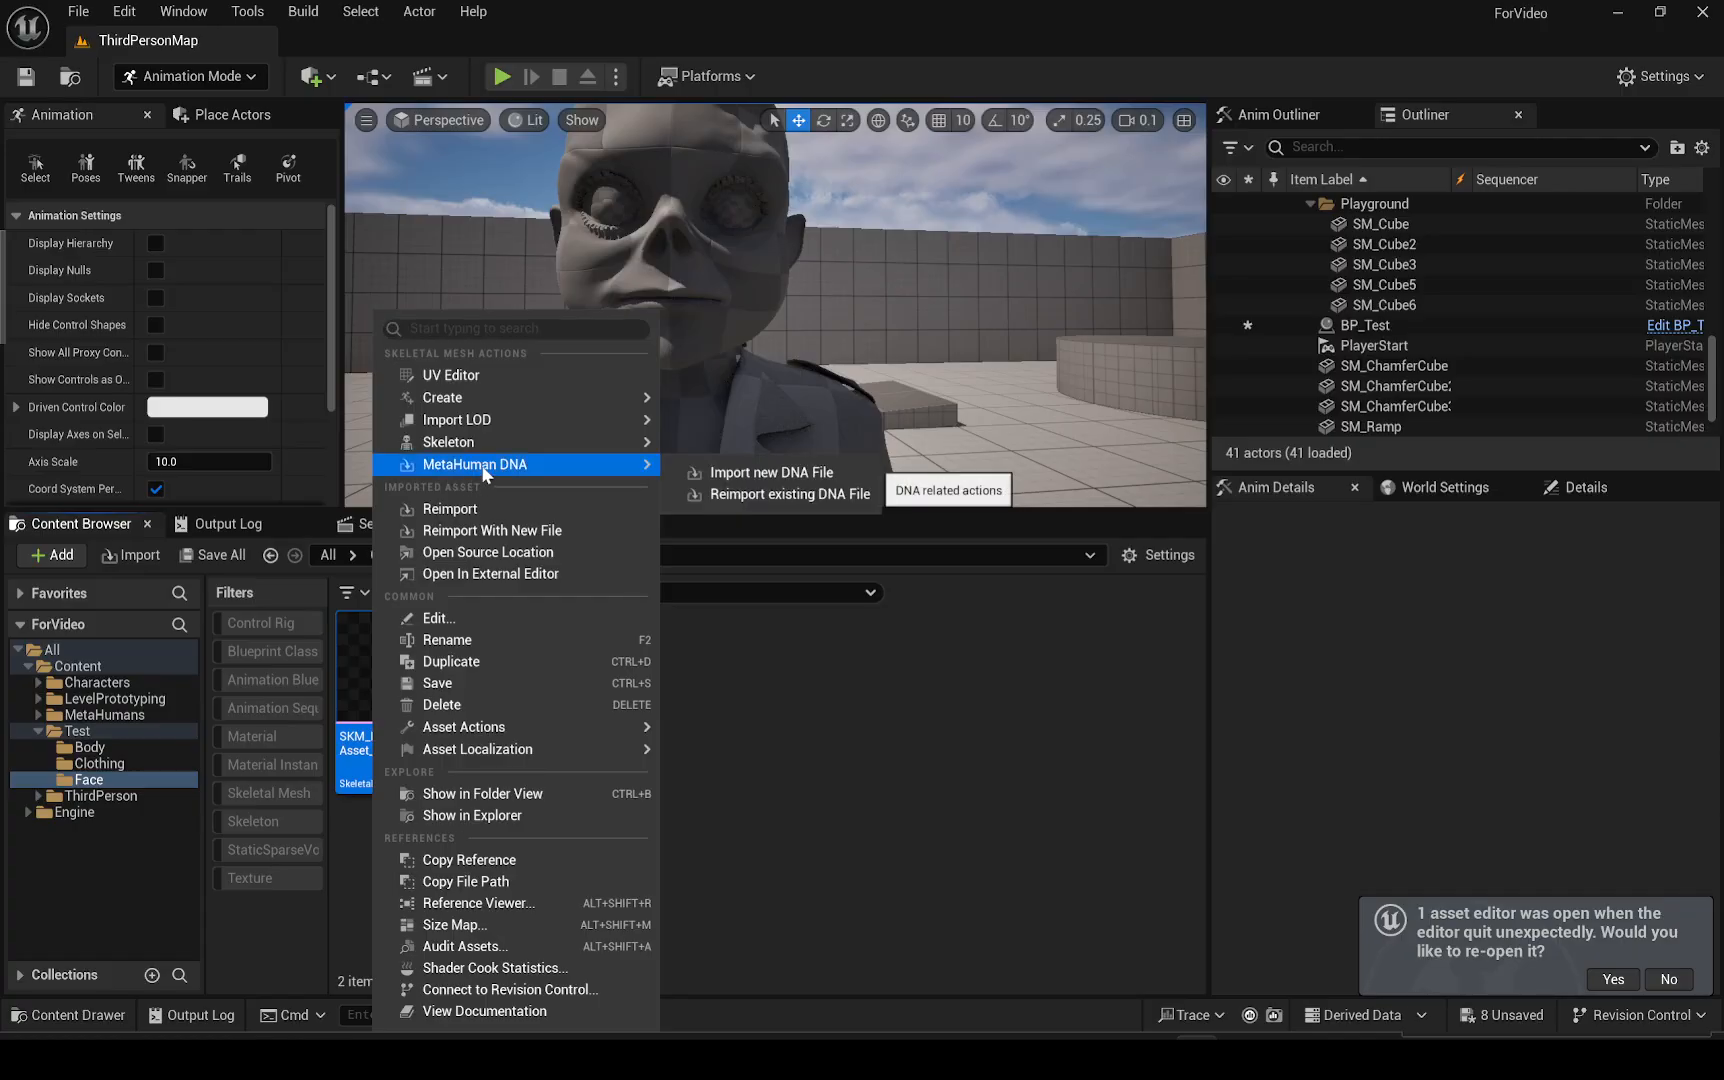
pyautogui.click(927, 785)
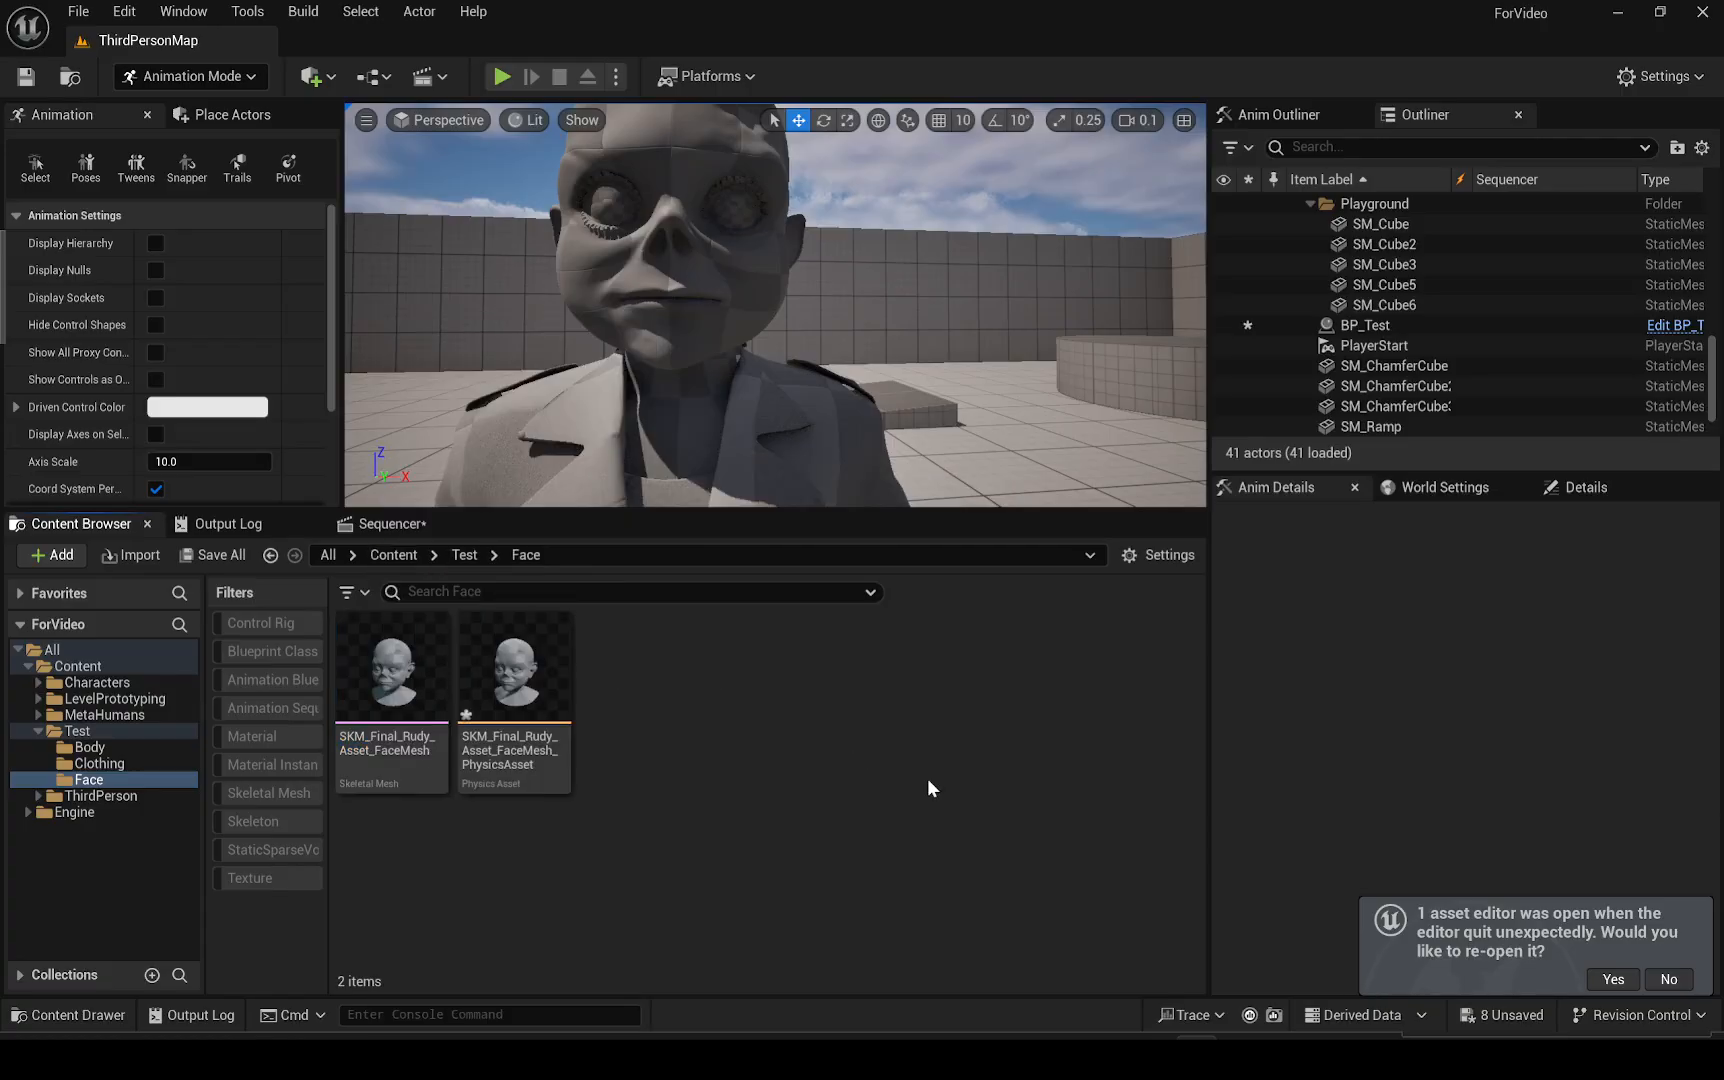
# Import Amelia.dna from MetaHumans/Amelia/SourceAssets as new MetaHuman DNA onto the face skeletal mesh
pyautogui.click(106, 716)
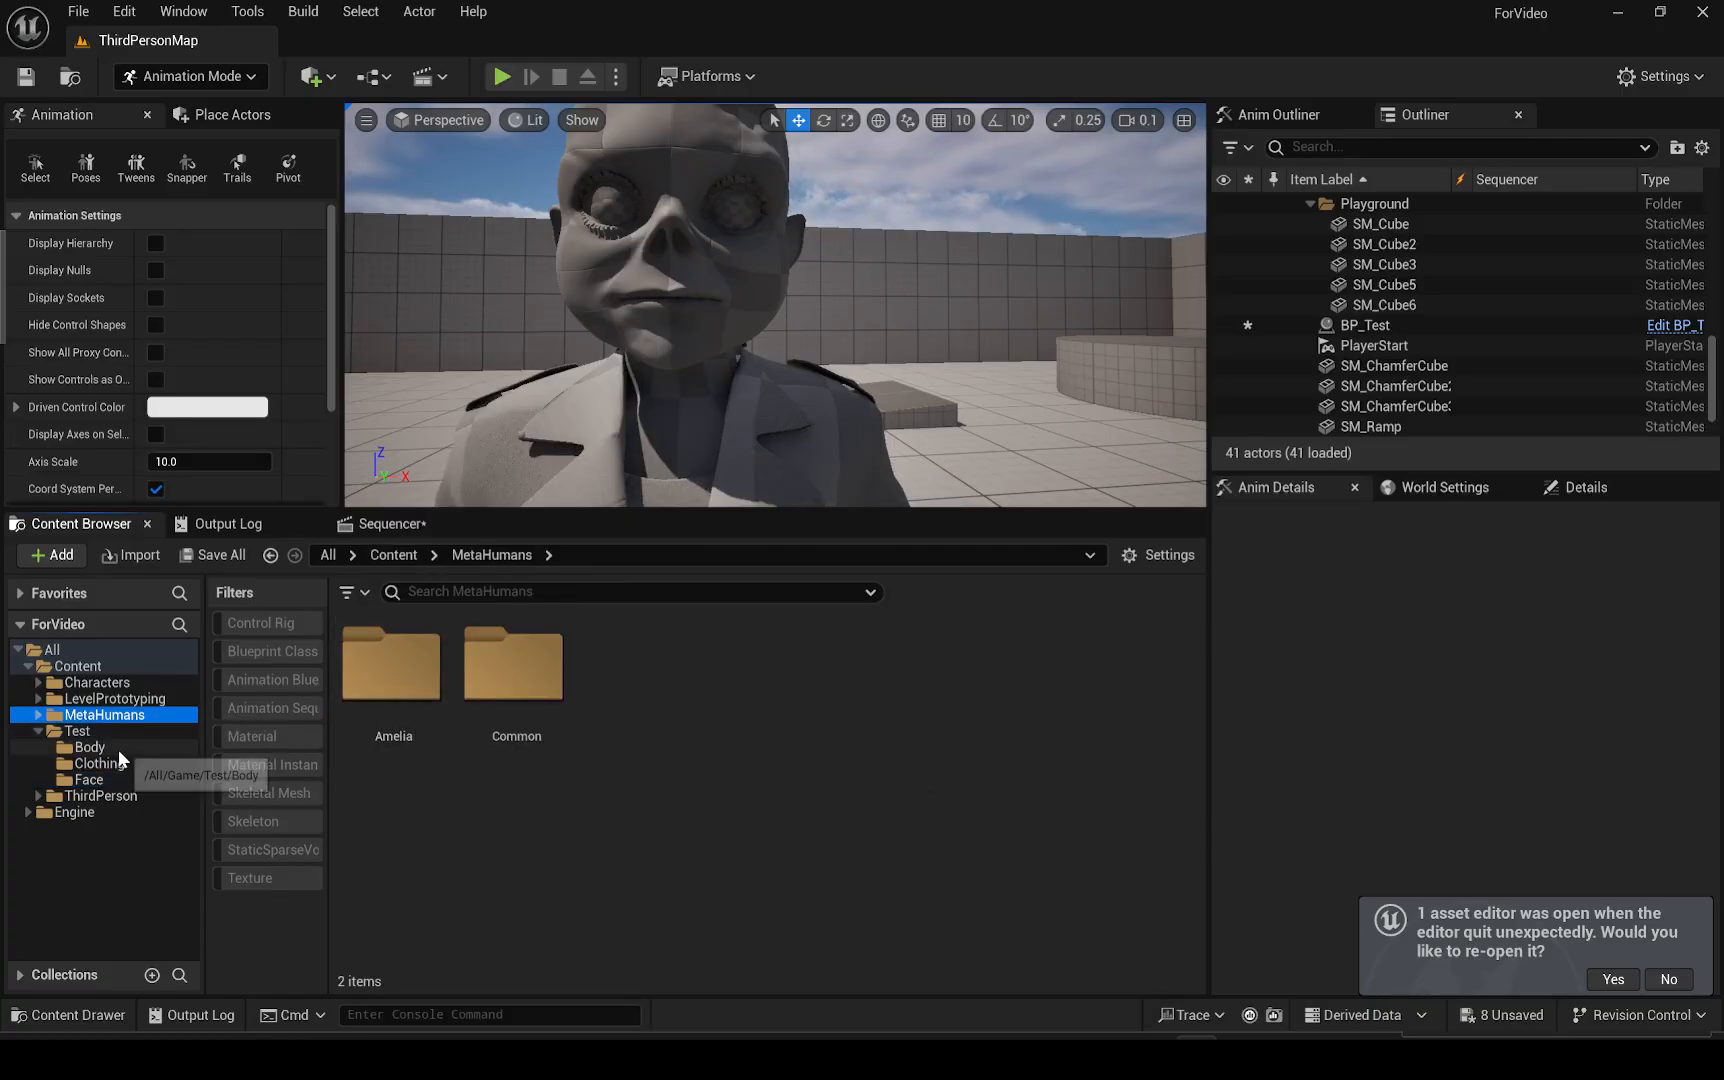
pyautogui.click(88, 780)
pyautogui.rightClick(390, 705)
pyautogui.moveTo(484, 464)
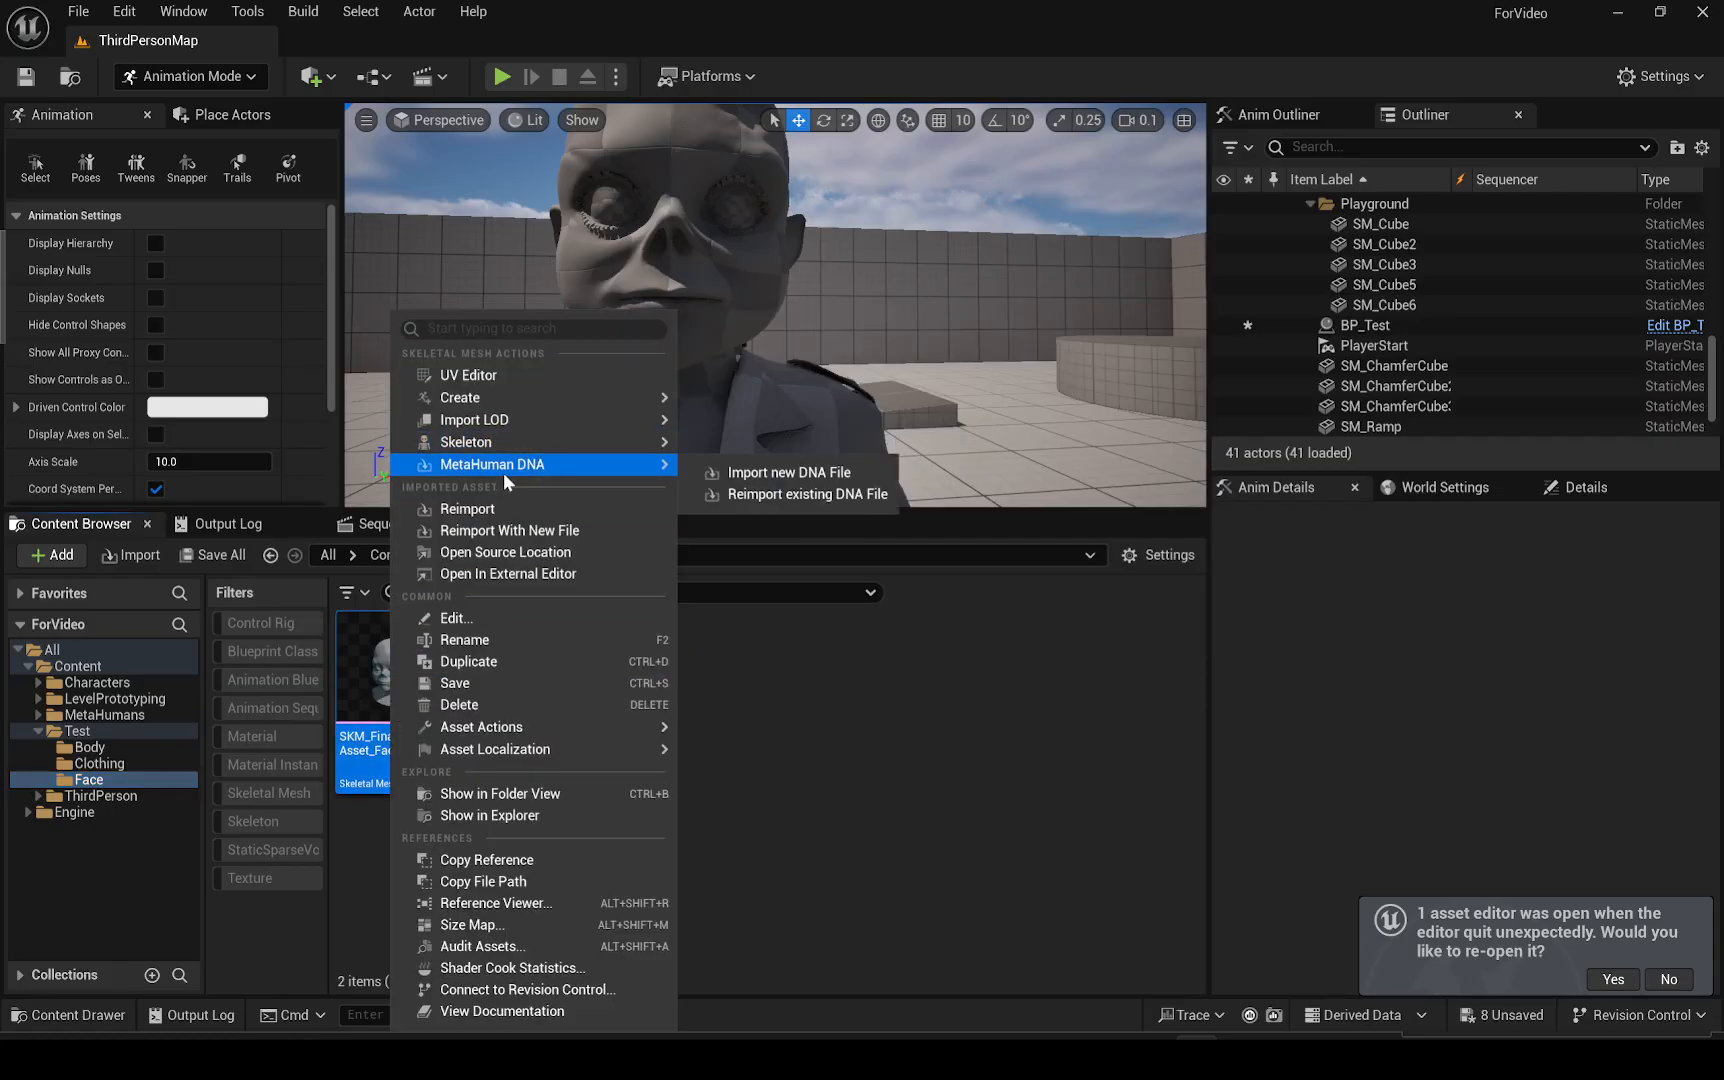
pyautogui.click(797, 474)
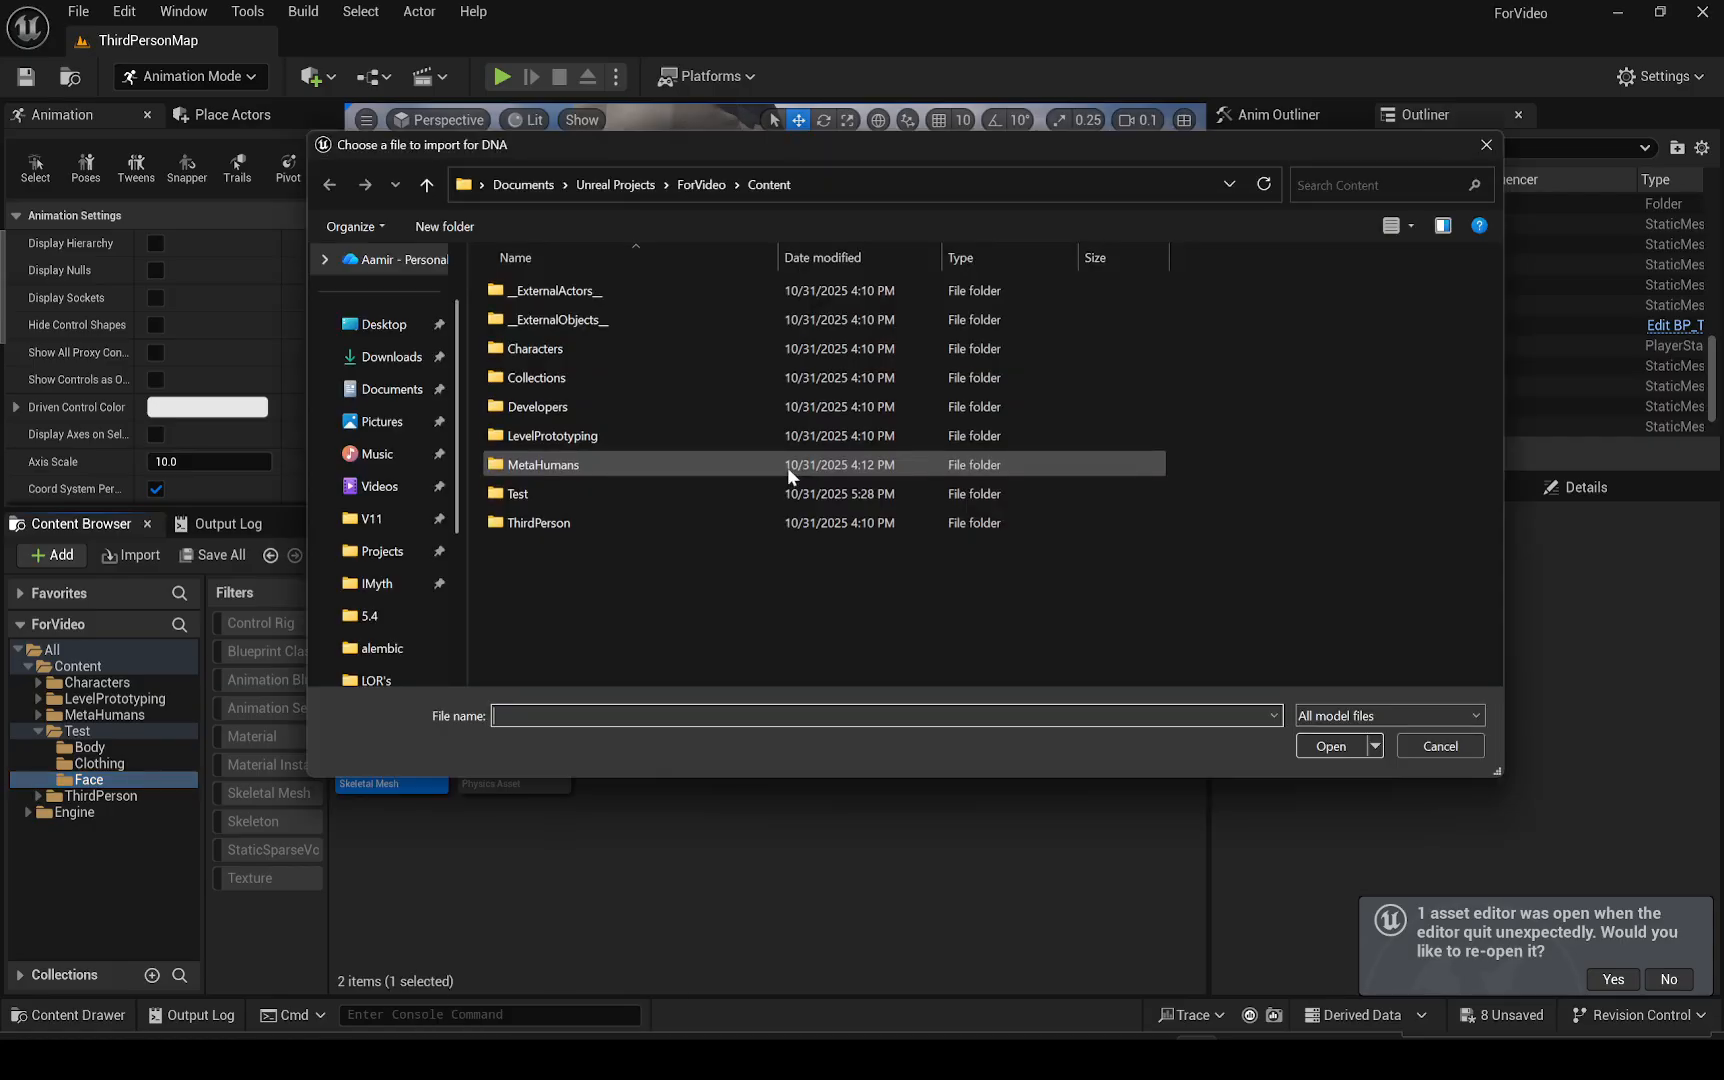
pyautogui.press('Escape')
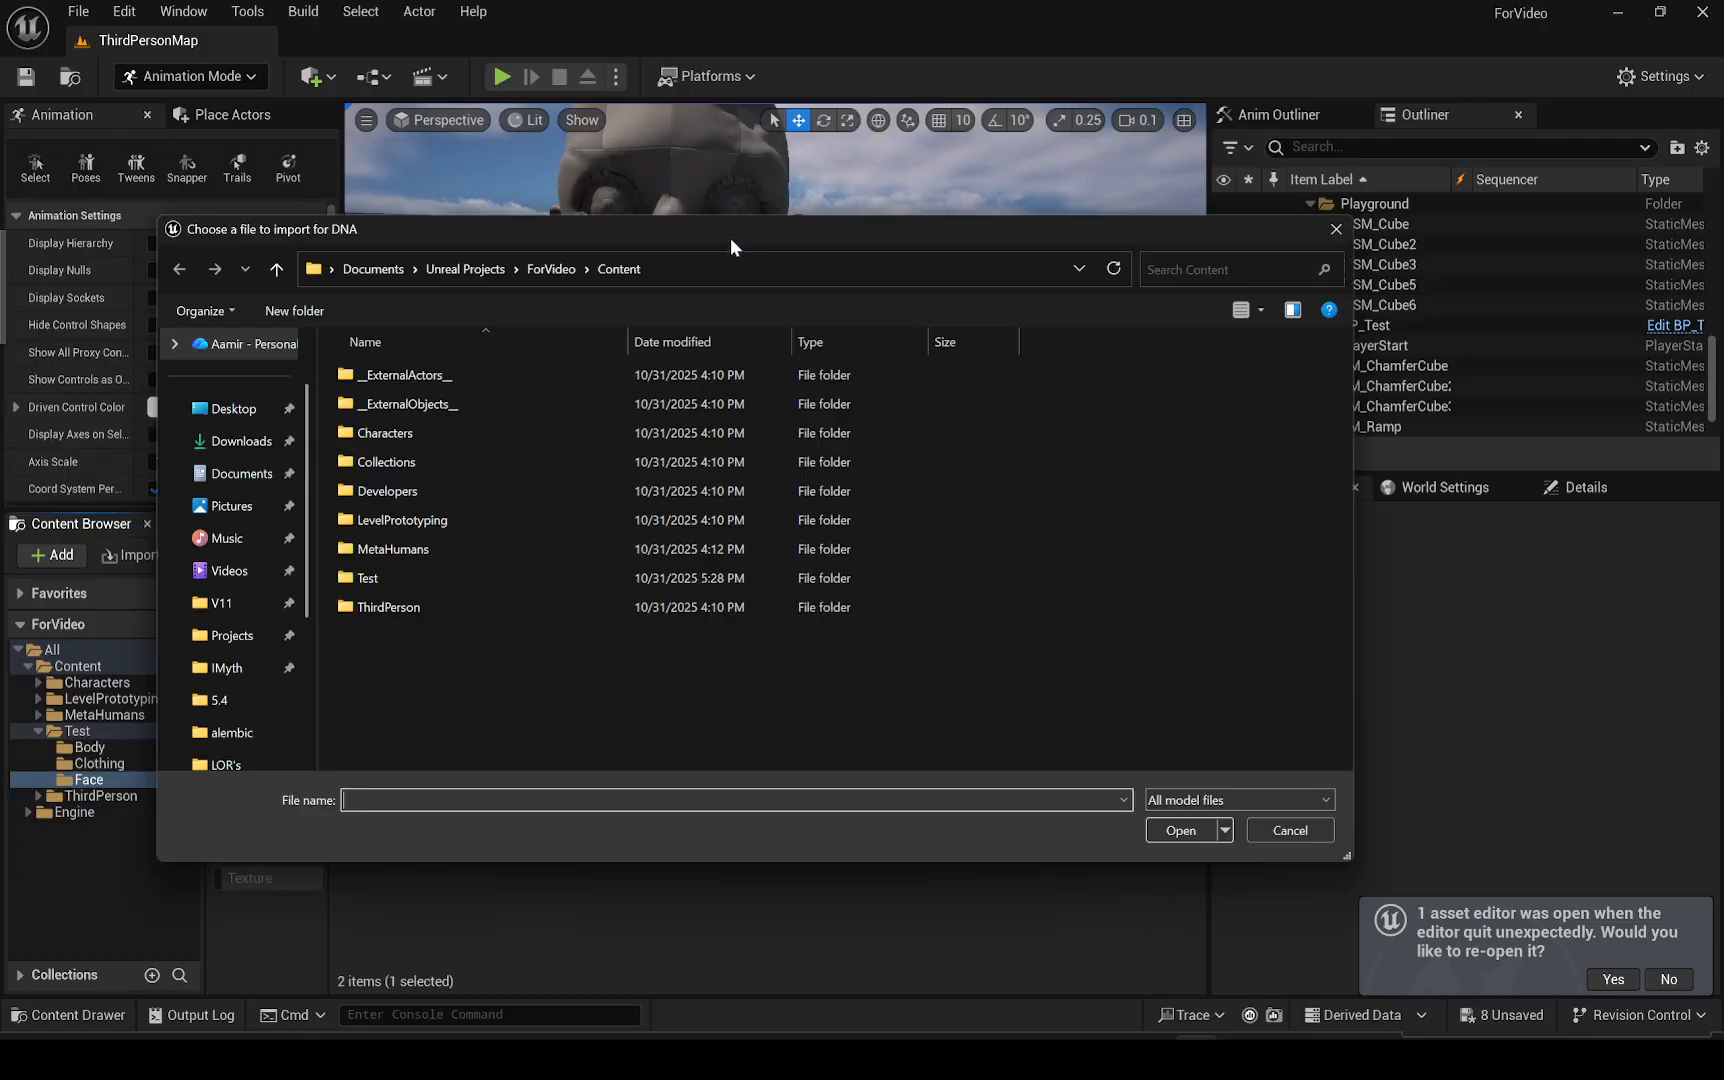
pyautogui.doubleClick(467, 540)
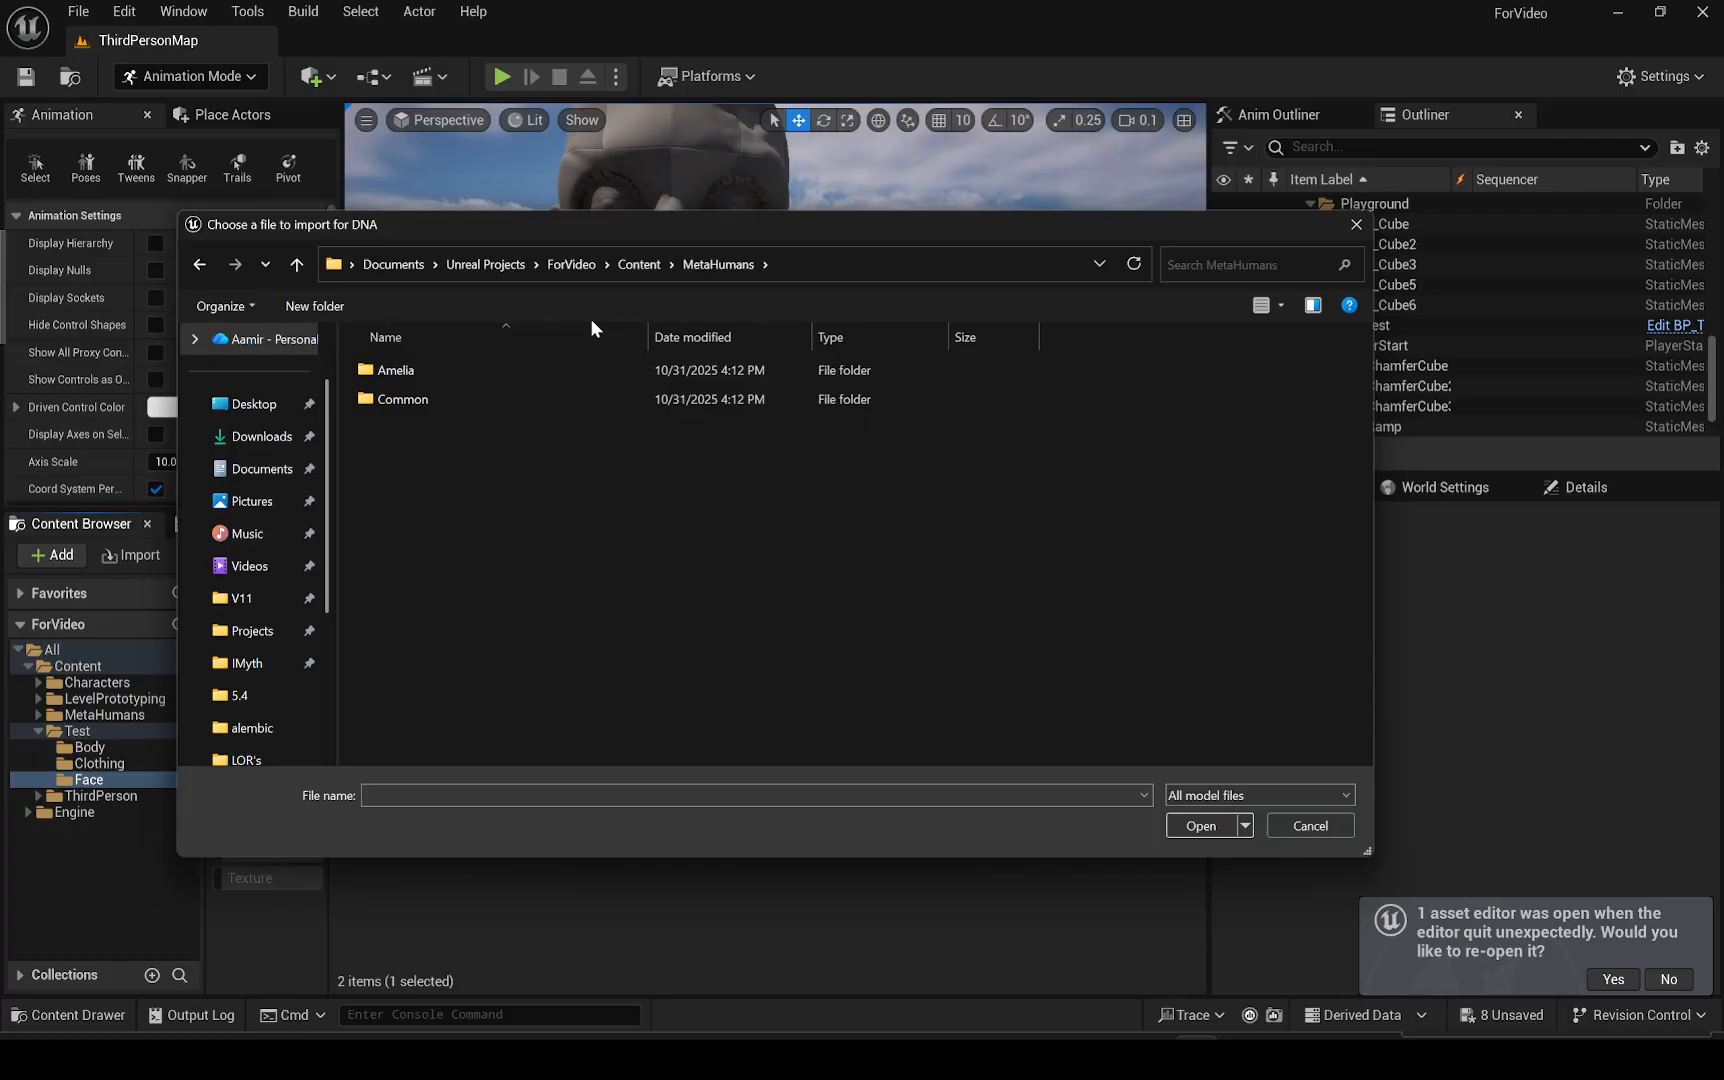
pyautogui.doubleClick(400, 371)
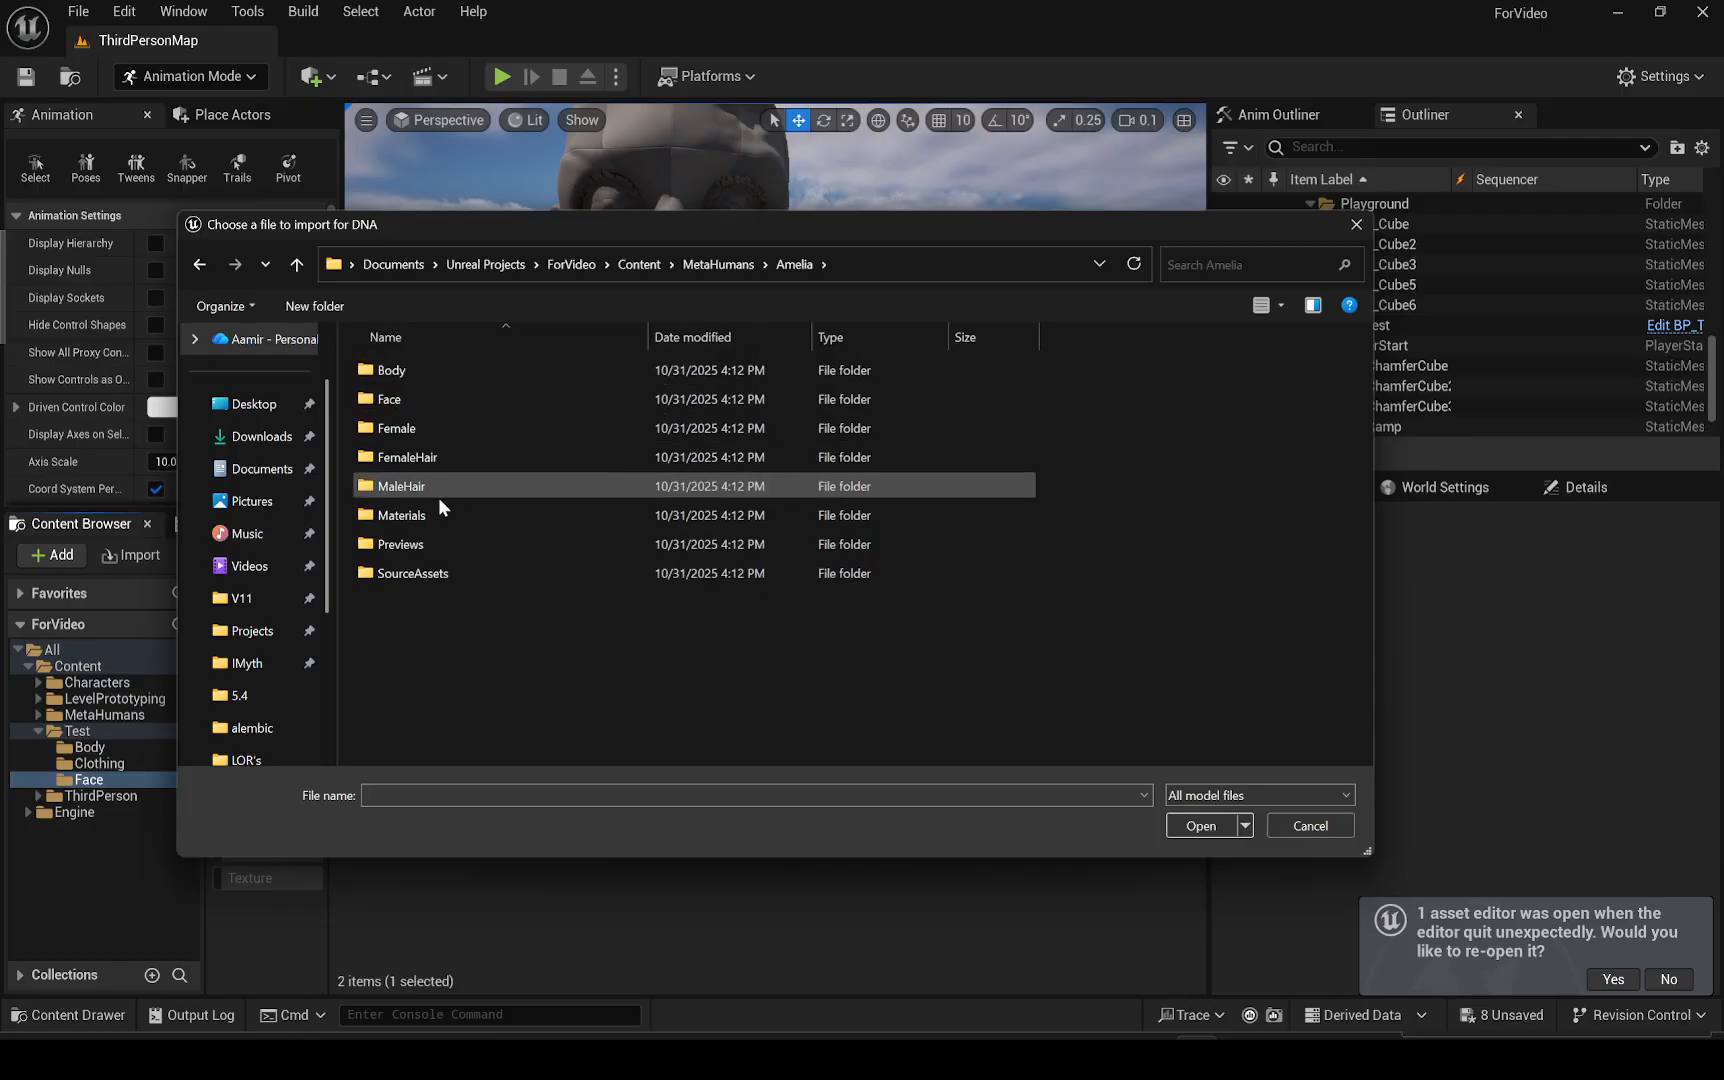
pyautogui.doubleClick(424, 568)
pyautogui.doubleClick(428, 370)
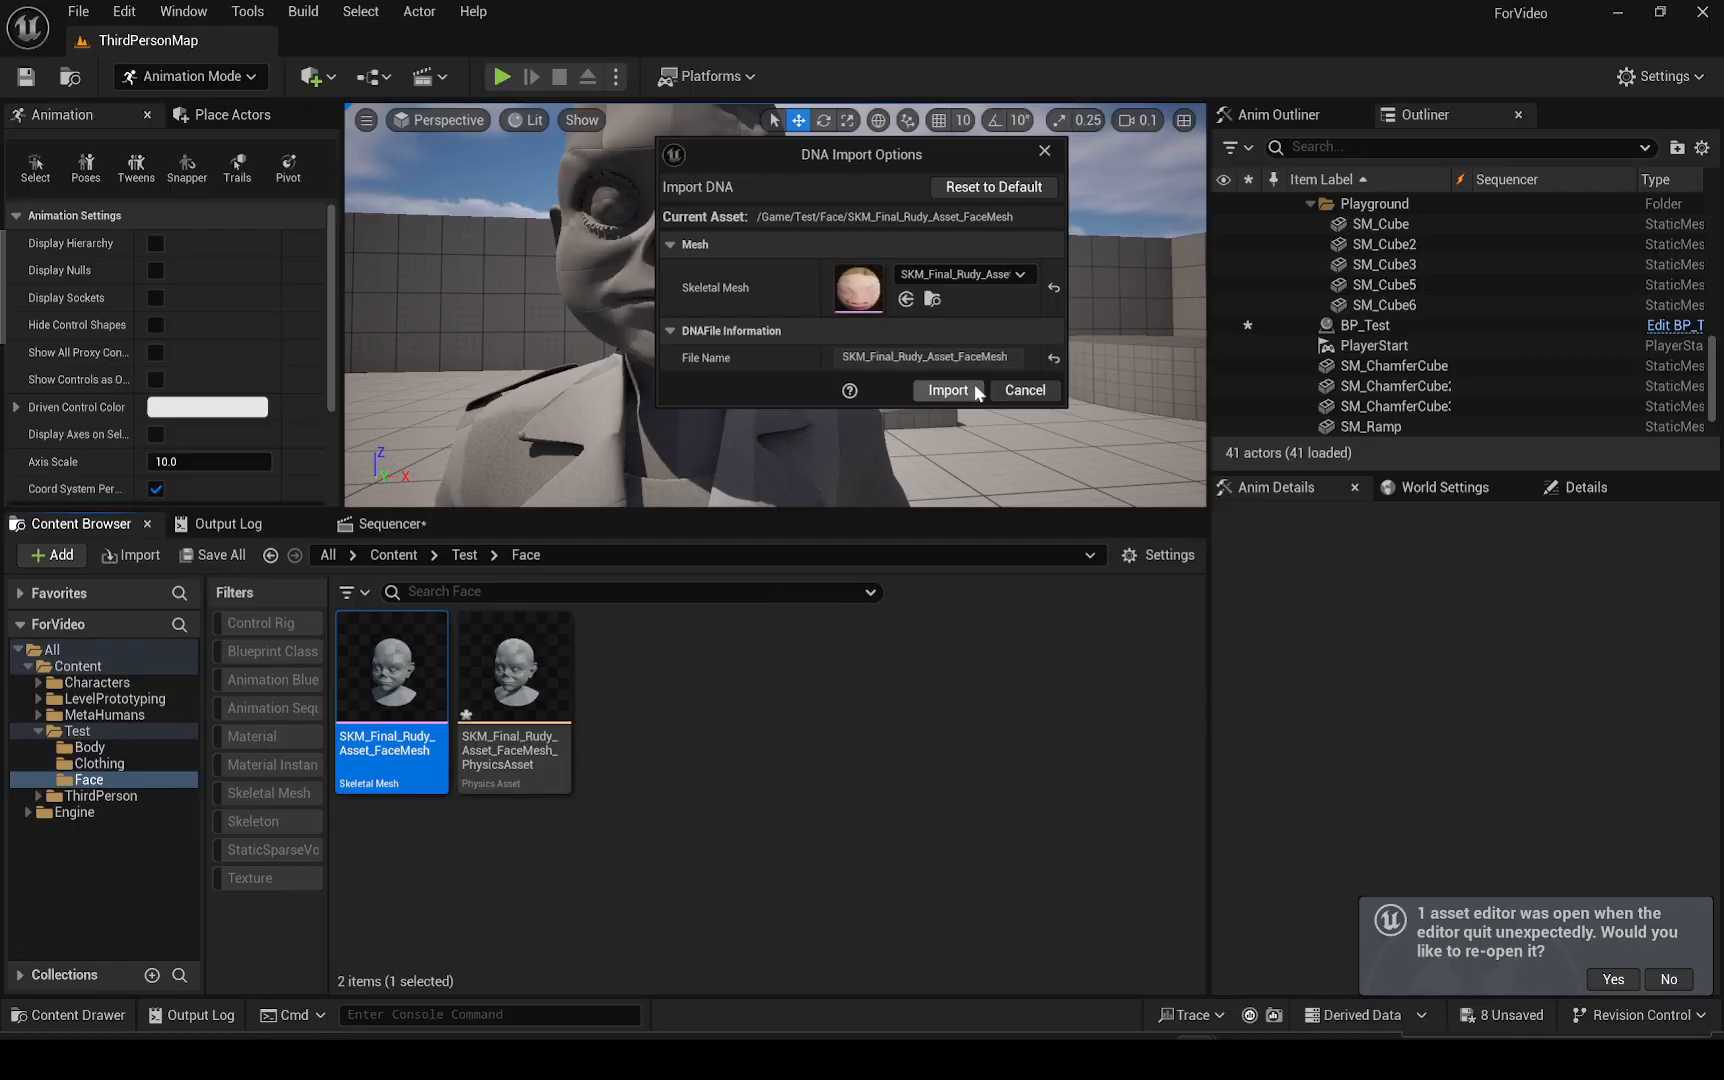
pyautogui.click(950, 391)
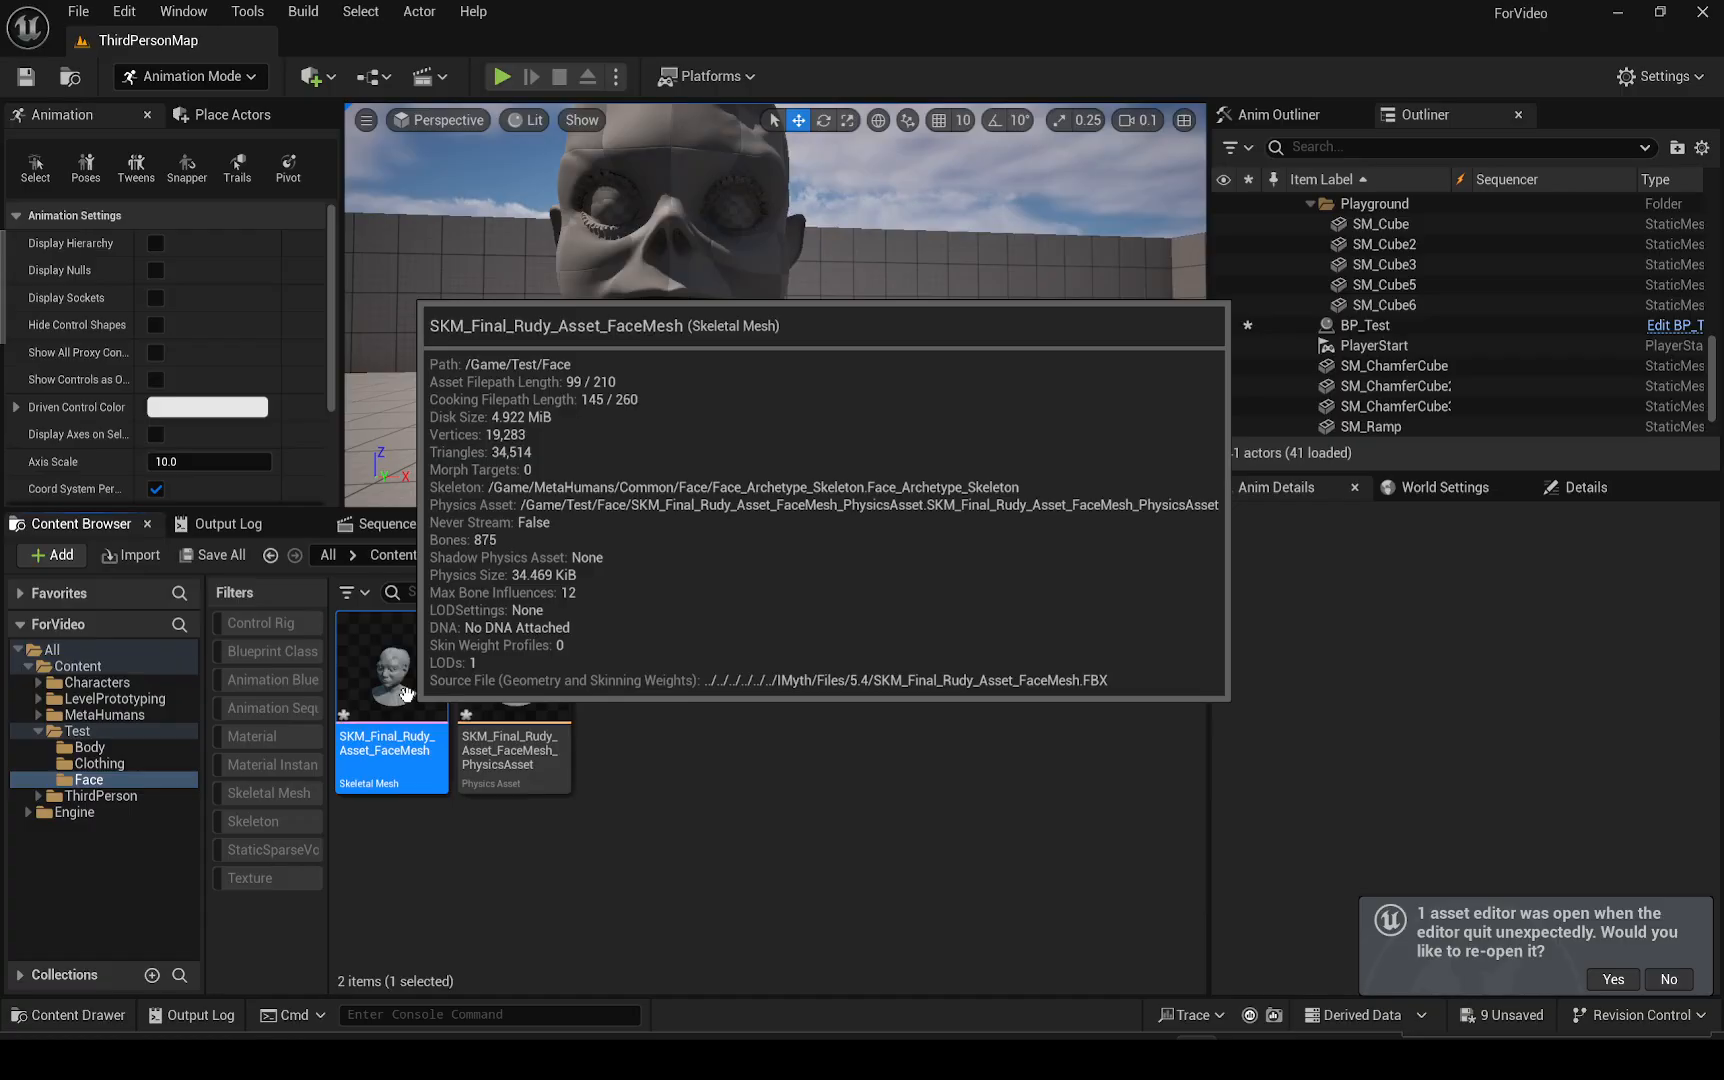
# Open the face skeletal mesh, save it and close its editor
pyautogui.doubleClick(406, 693)
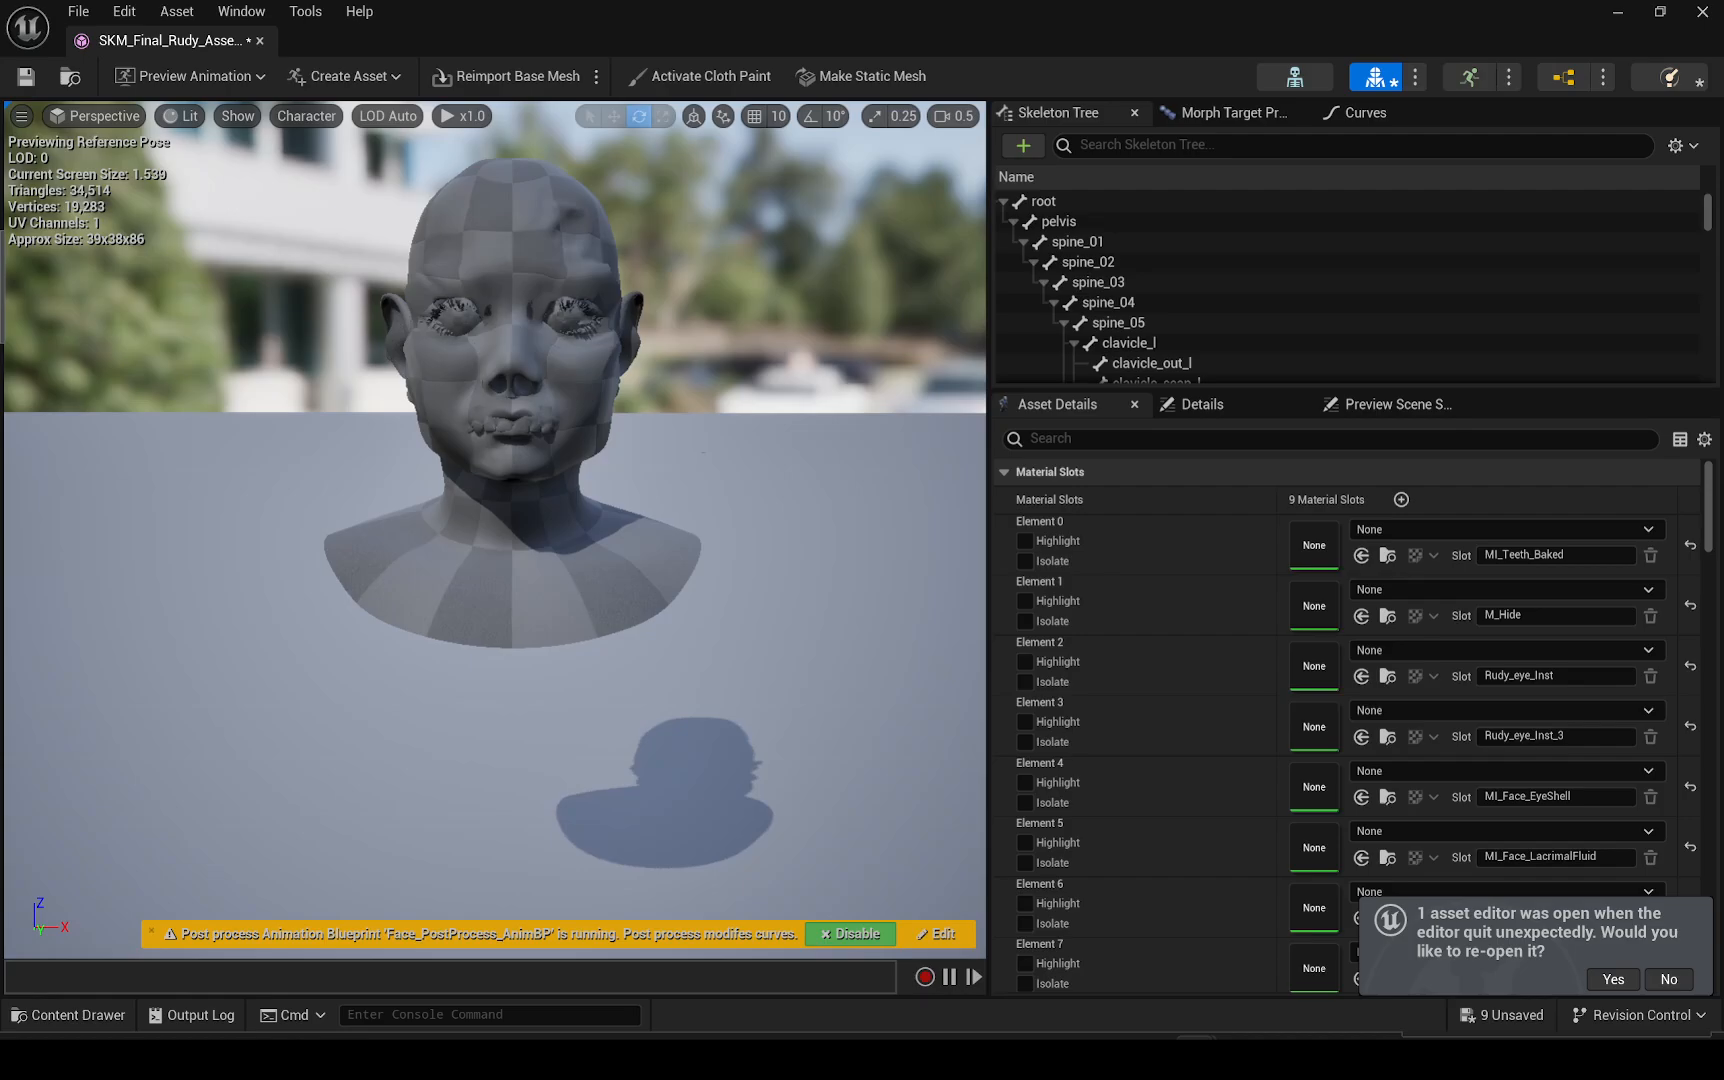
pyautogui.moveTo(703, 452); pyautogui.dragTo(703, 370, button='middle')
pyautogui.scroll(-1, 703, 452)
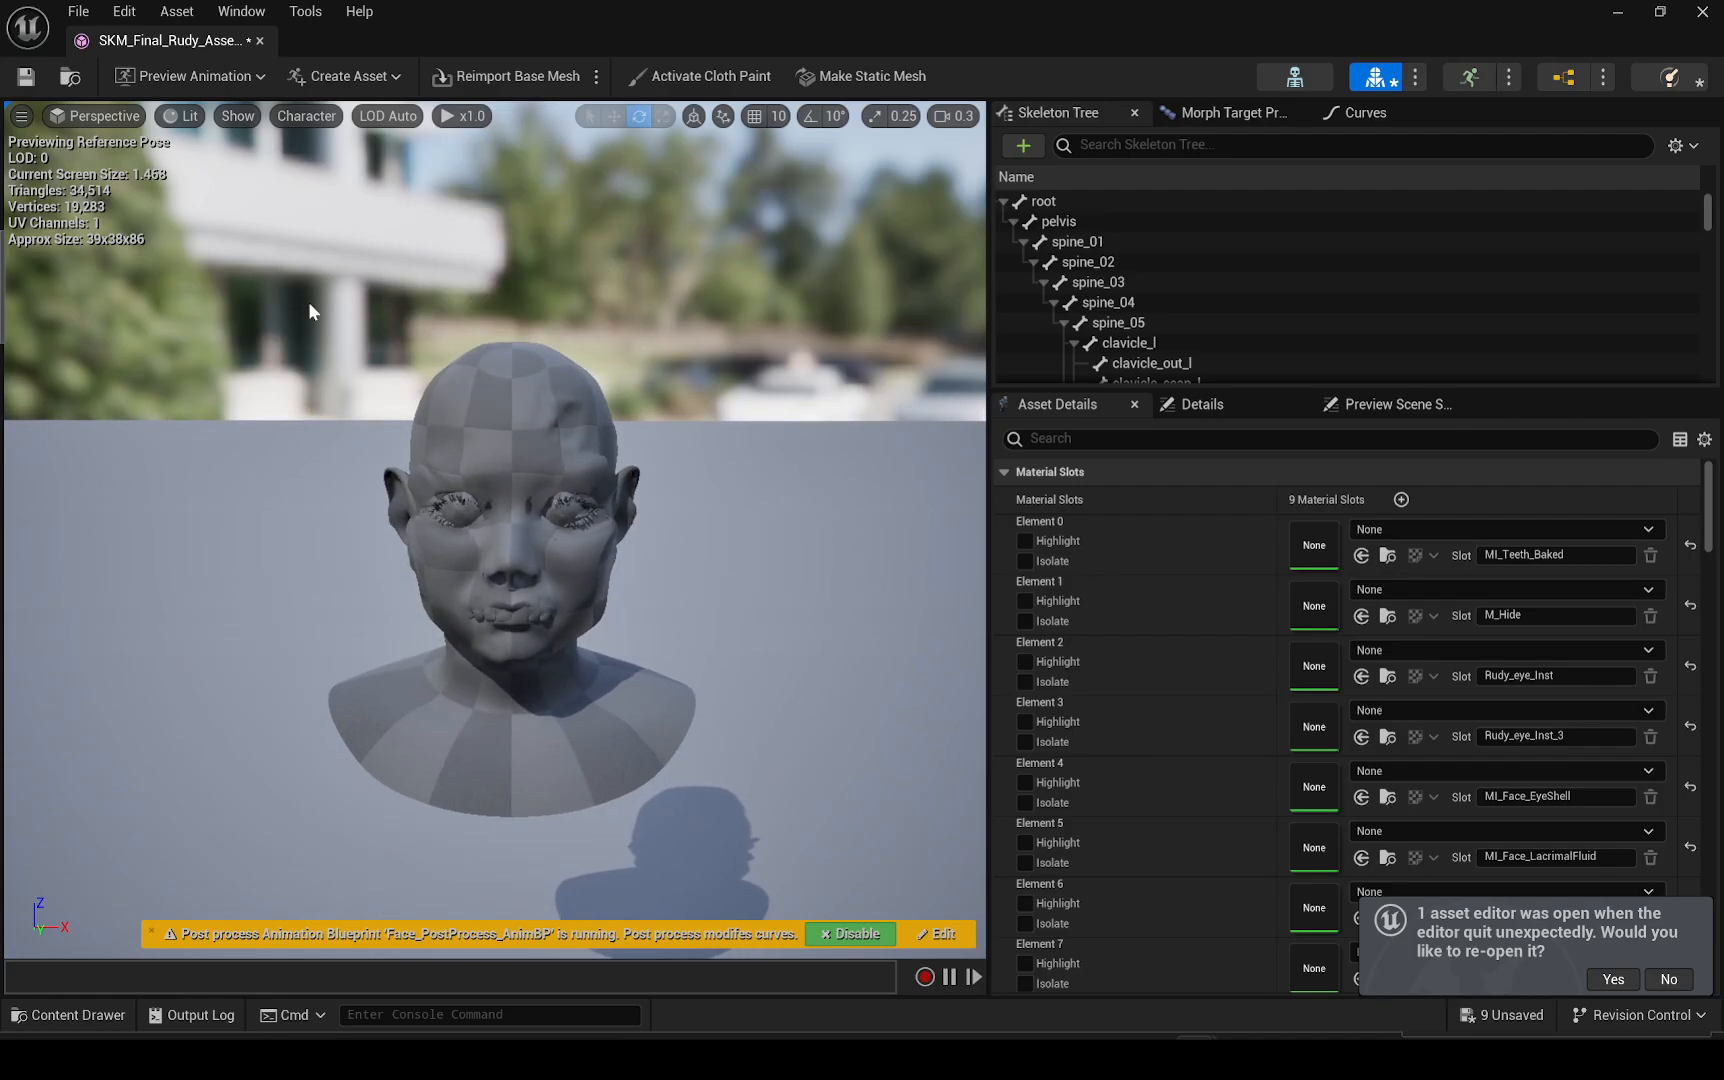
pyautogui.click(25, 77)
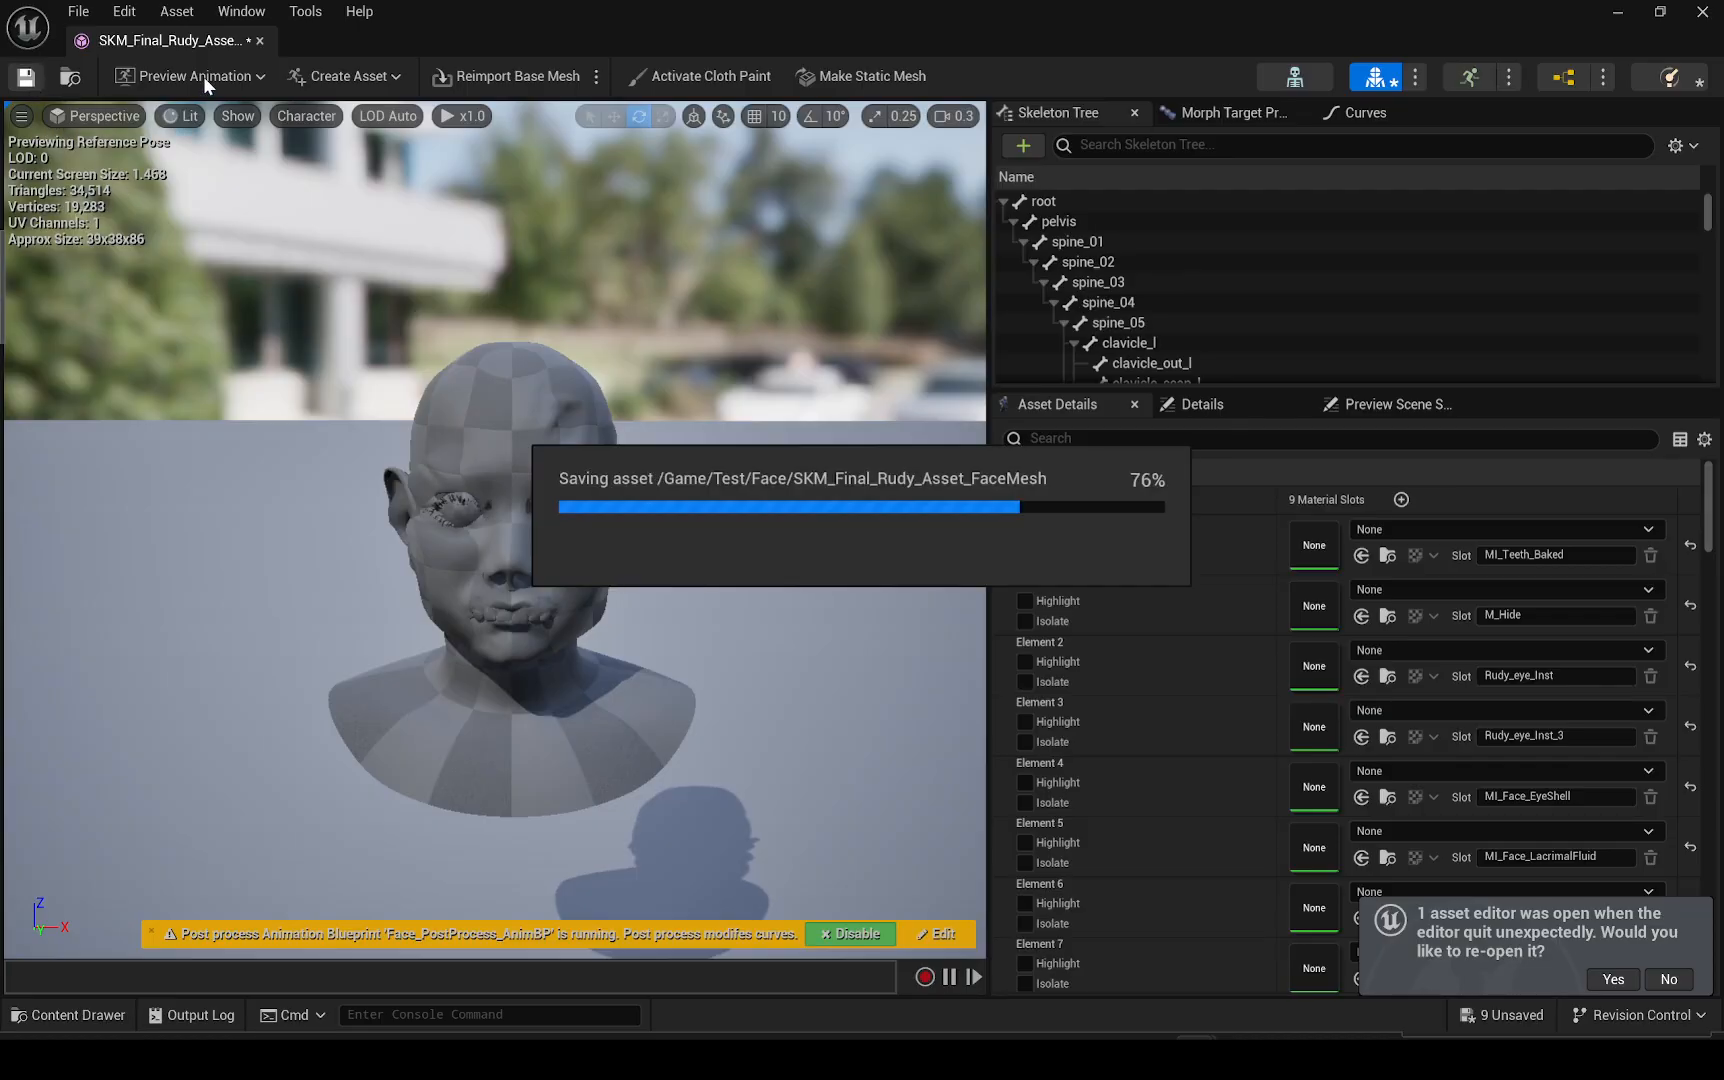
pyautogui.click(259, 41)
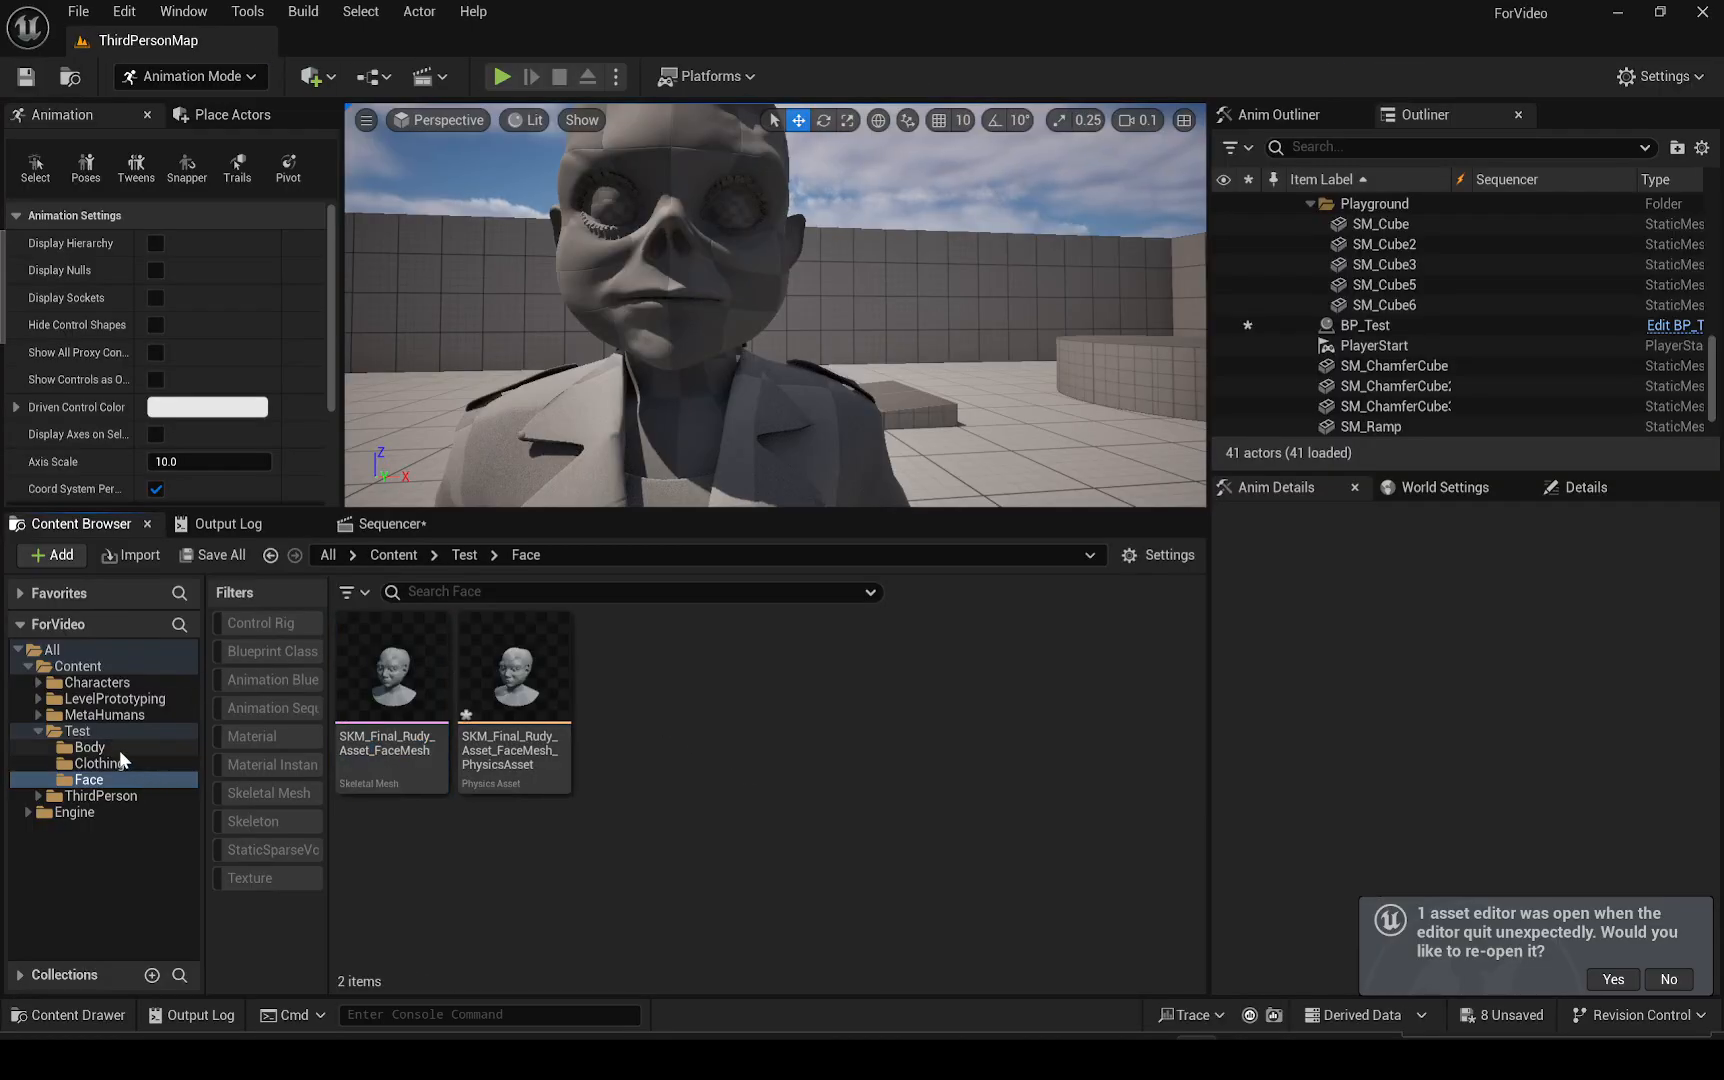
# Open NewLevelSequence and add the BP_Test actor from the Outliner to it as a track
pyautogui.click(78, 731)
pyautogui.doubleClick(884, 722)
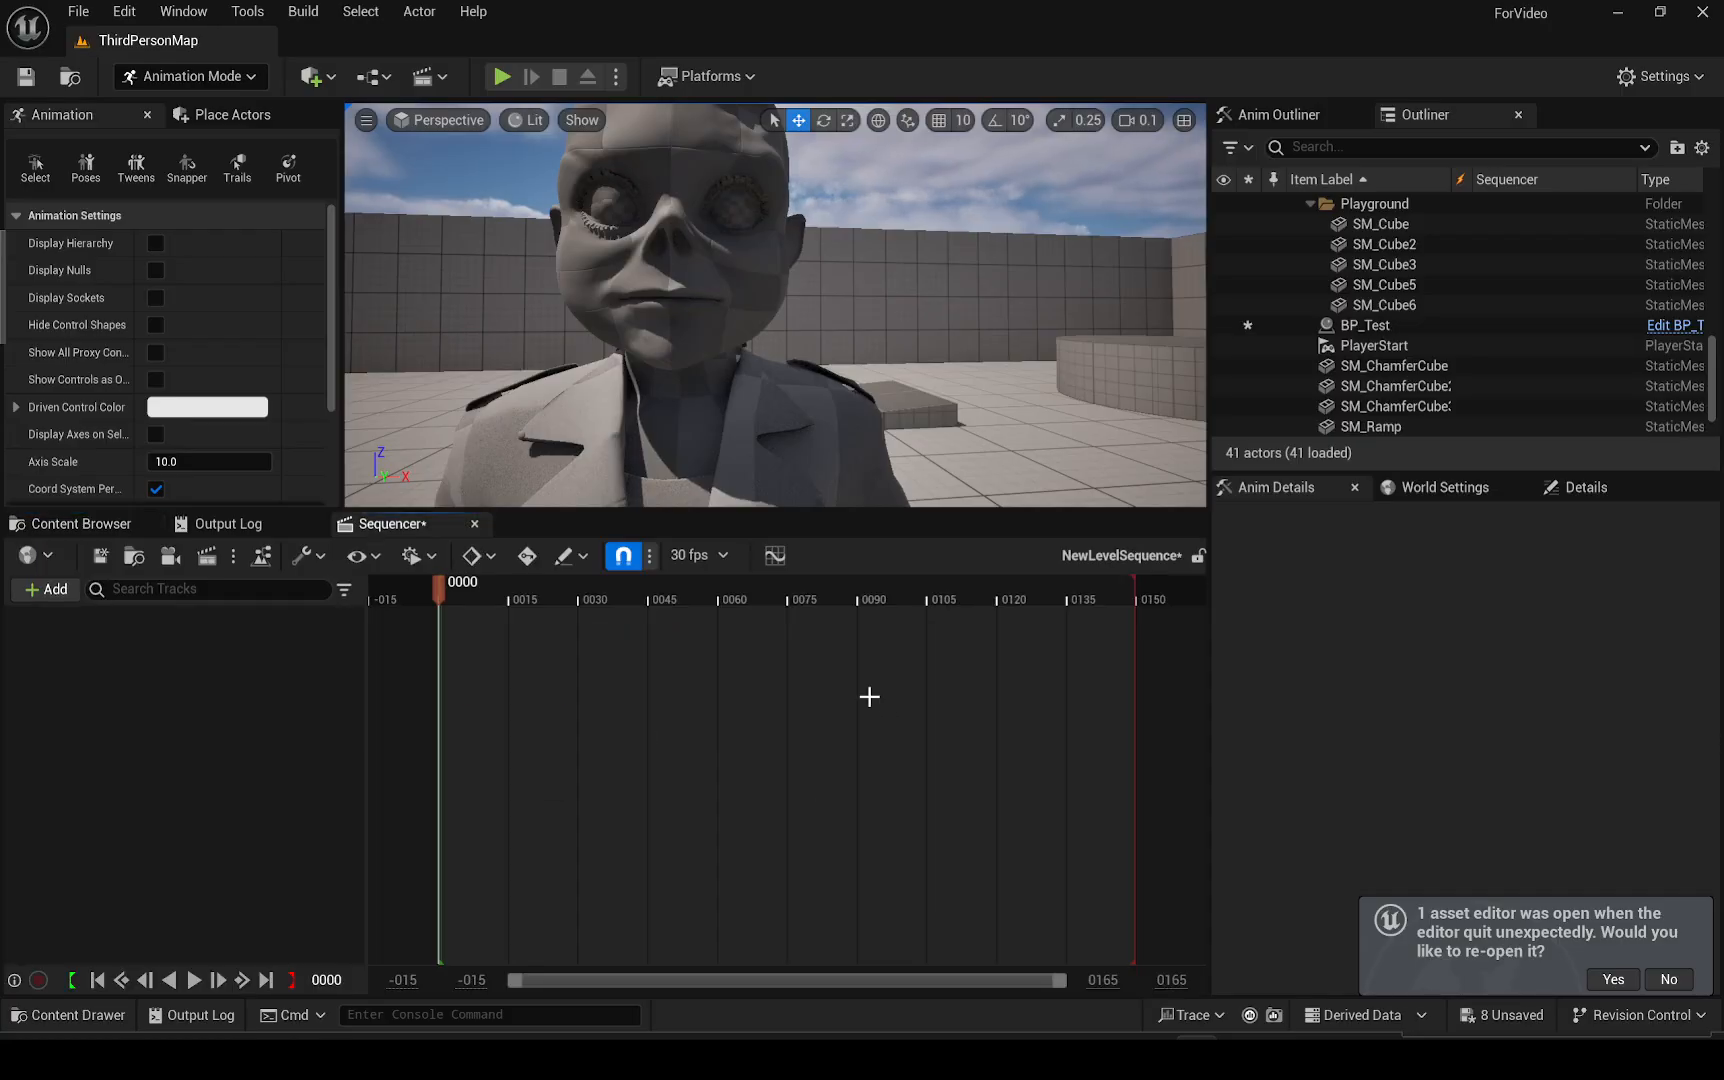
pyautogui.moveTo(1365, 326); pyautogui.dragTo(189, 752)
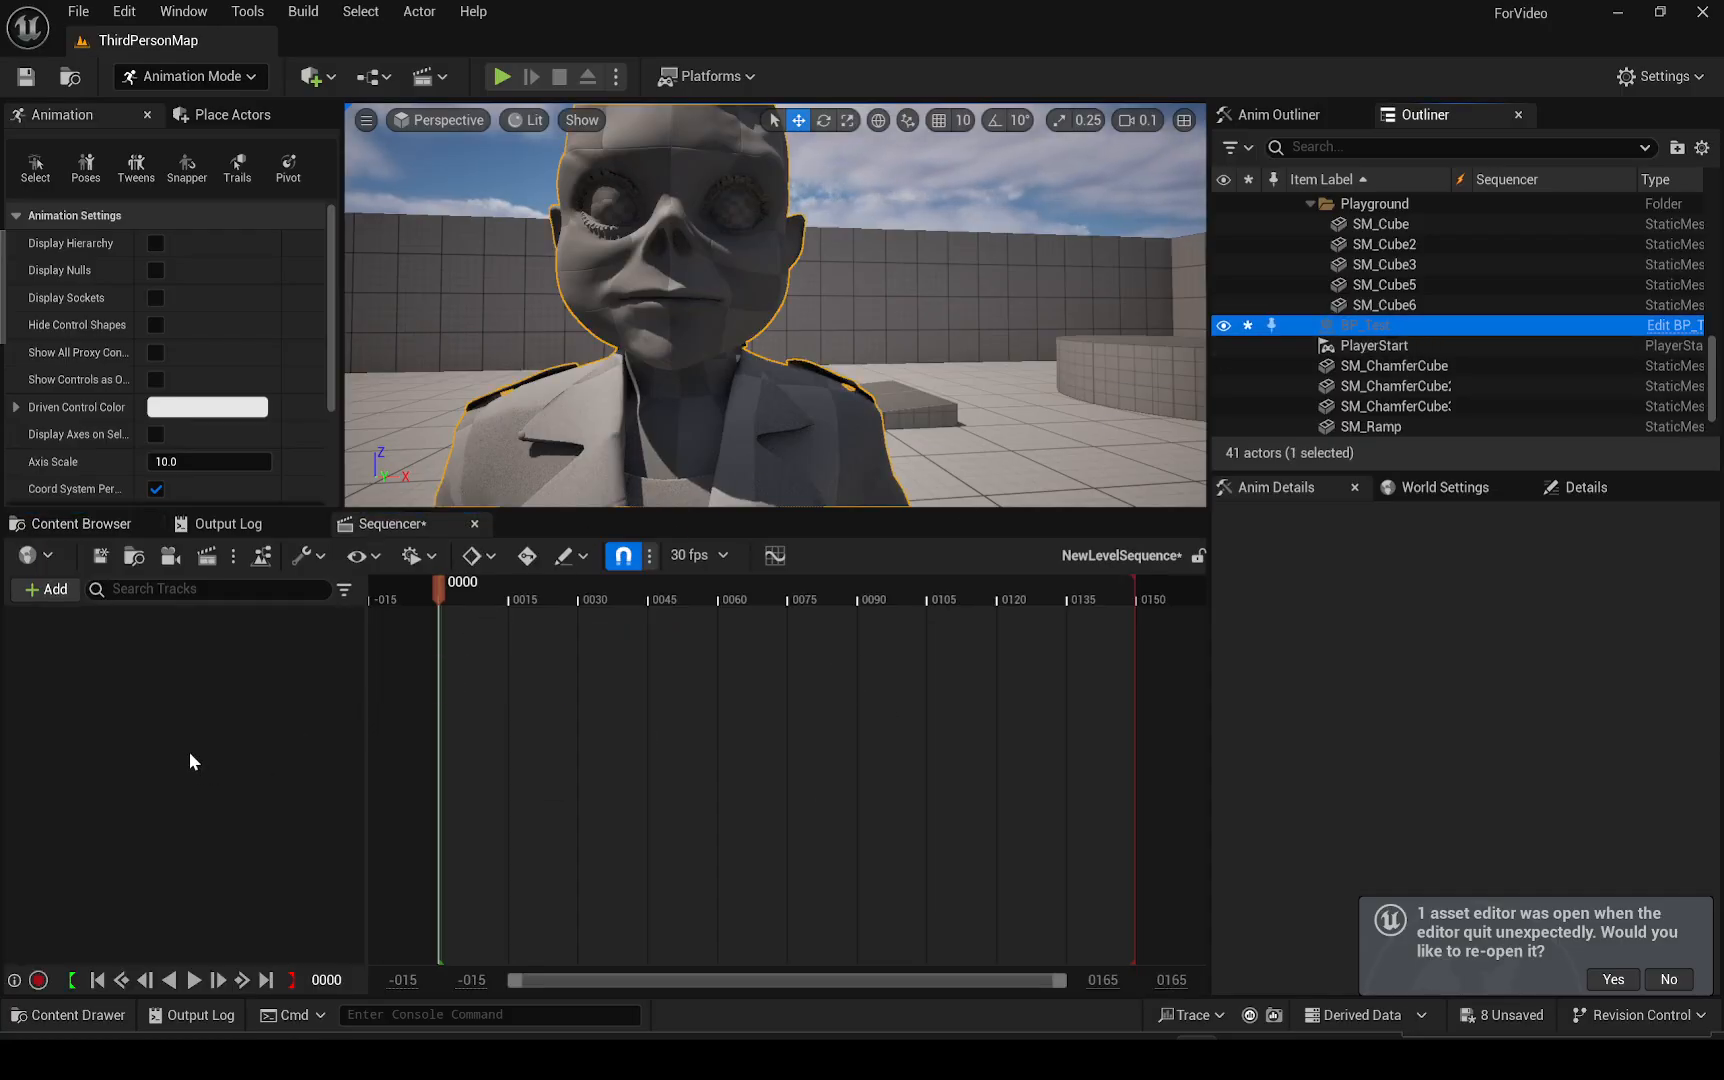
pyautogui.moveTo(740, 400); pyautogui.dragTo(880, 315, button='right')
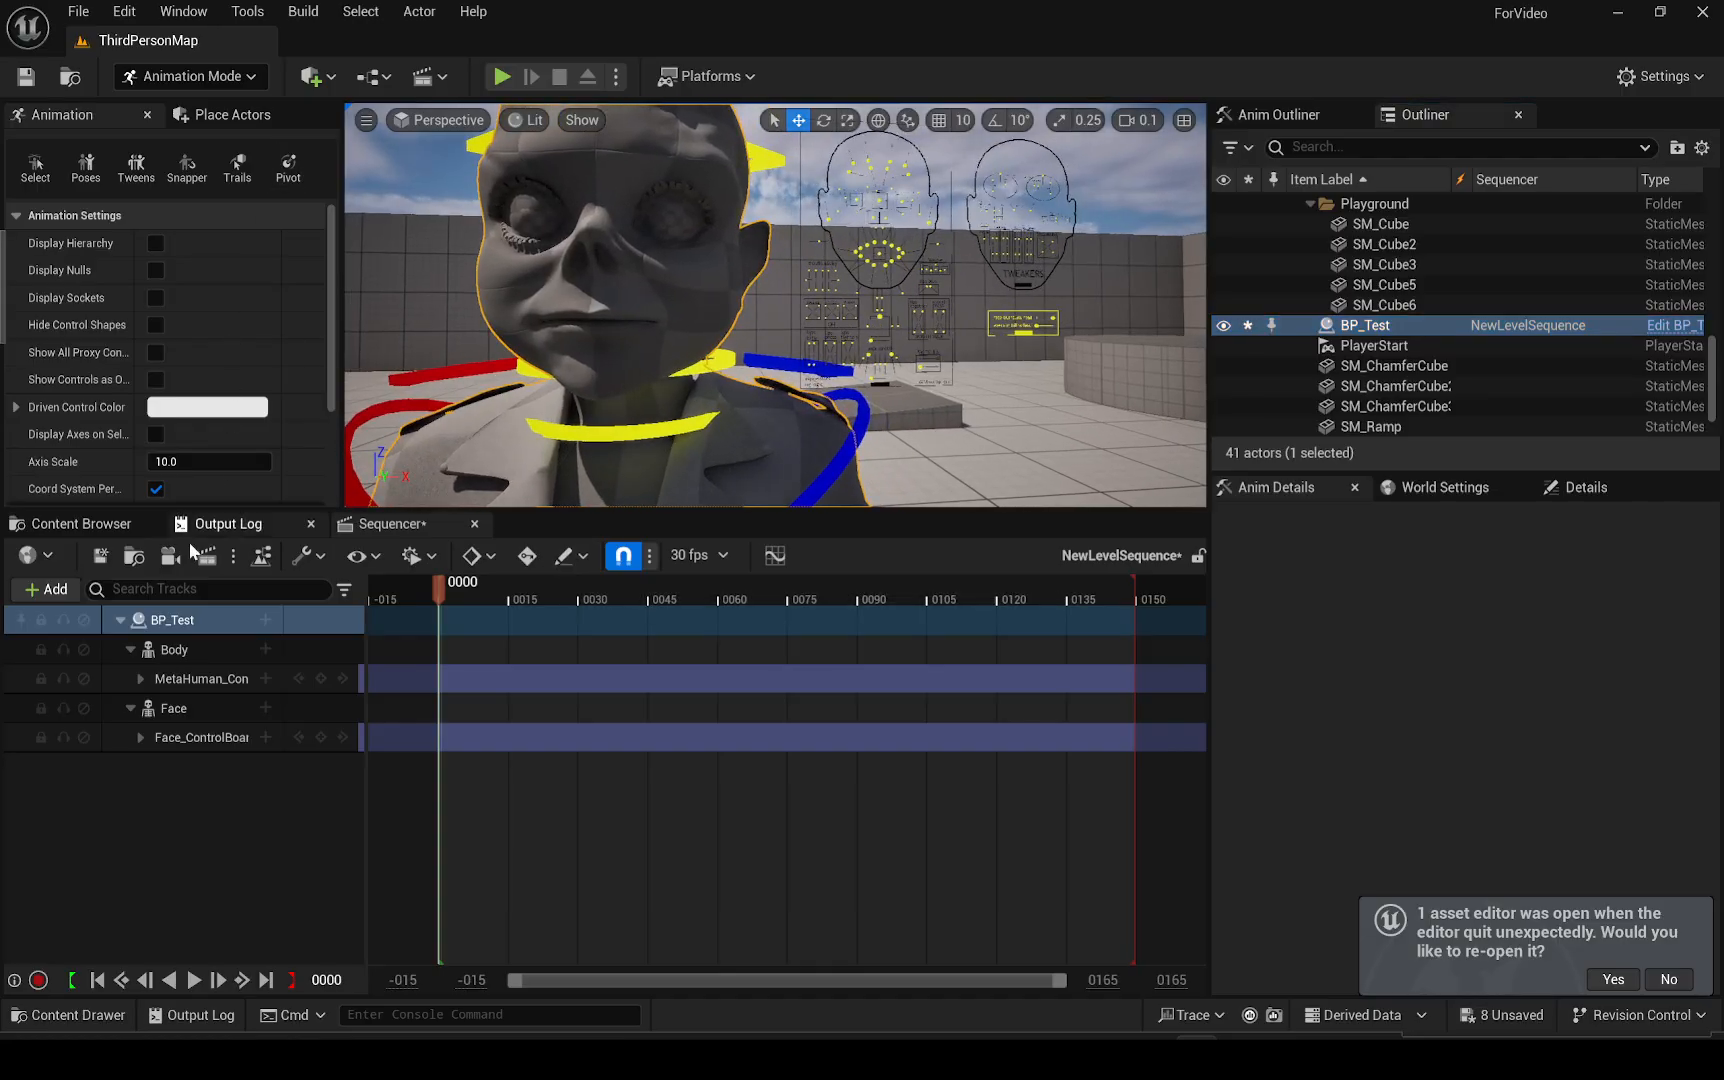
# Remove the BP_Test track from the sequence and delete the BP_Test actor from the level
pyautogui.click(190, 623)
pyautogui.press('Delete')
pyautogui.click(86, 521)
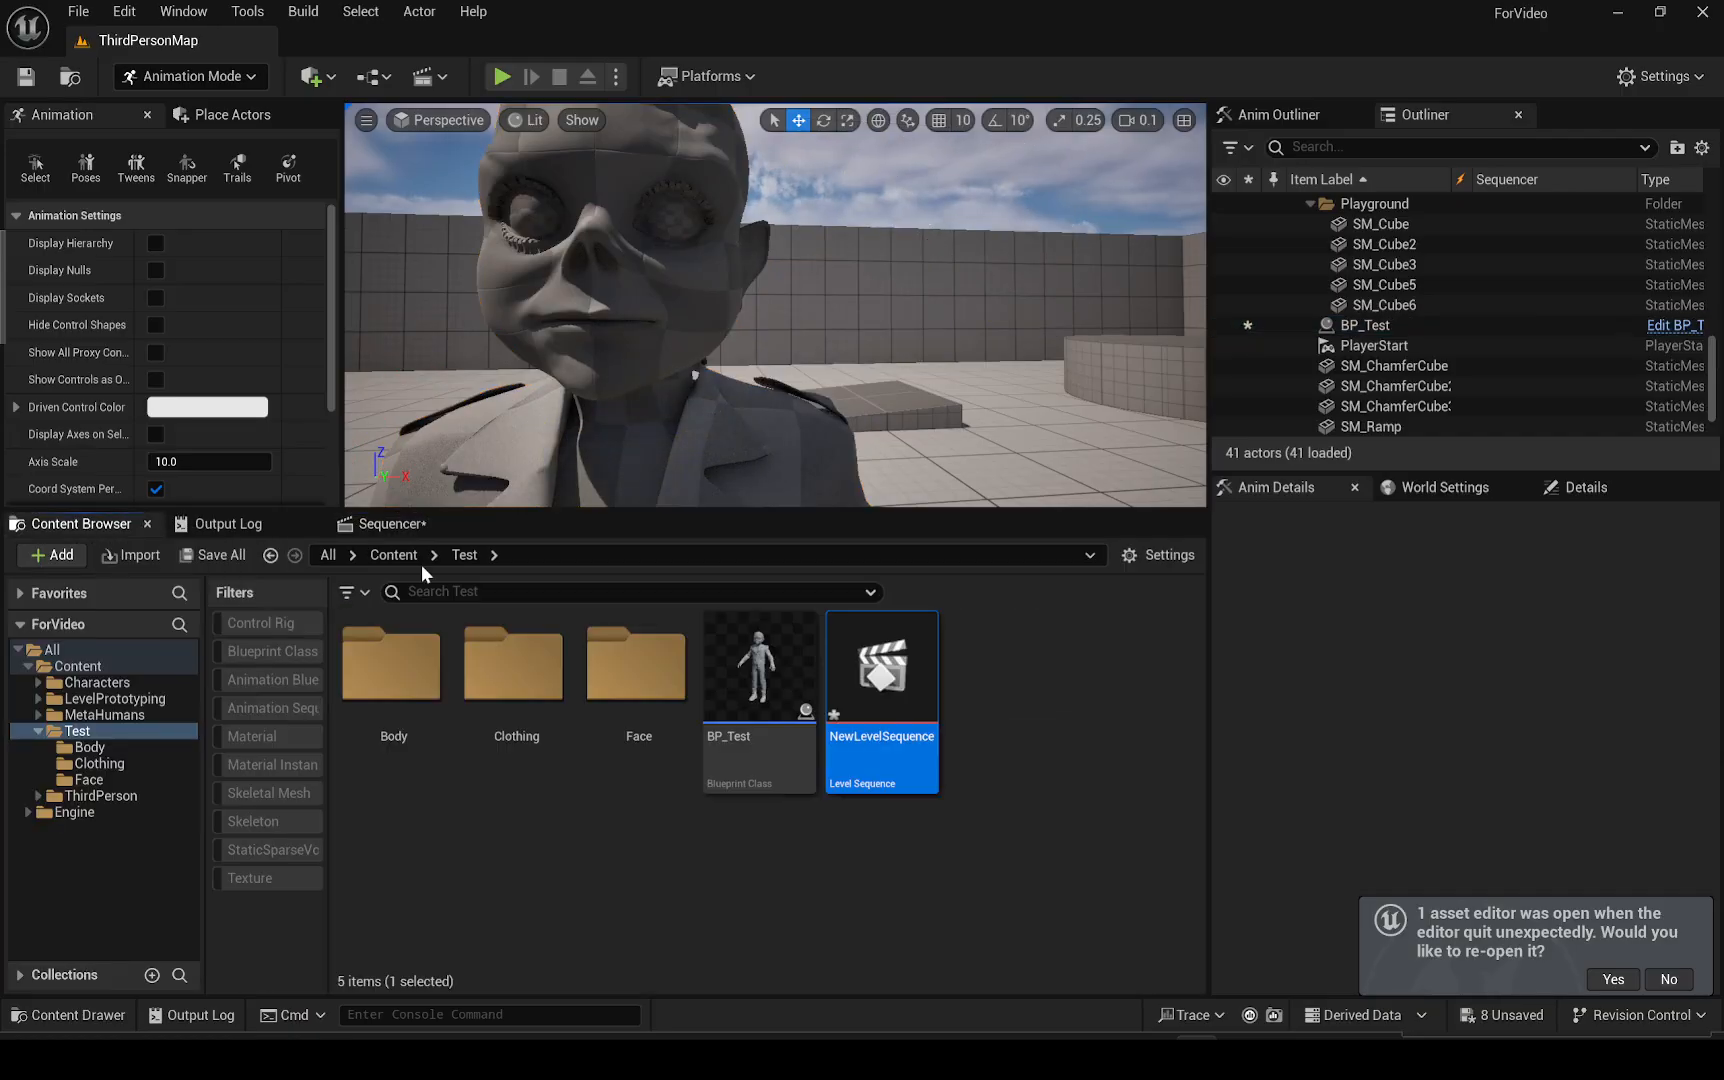
pyautogui.click(1368, 327)
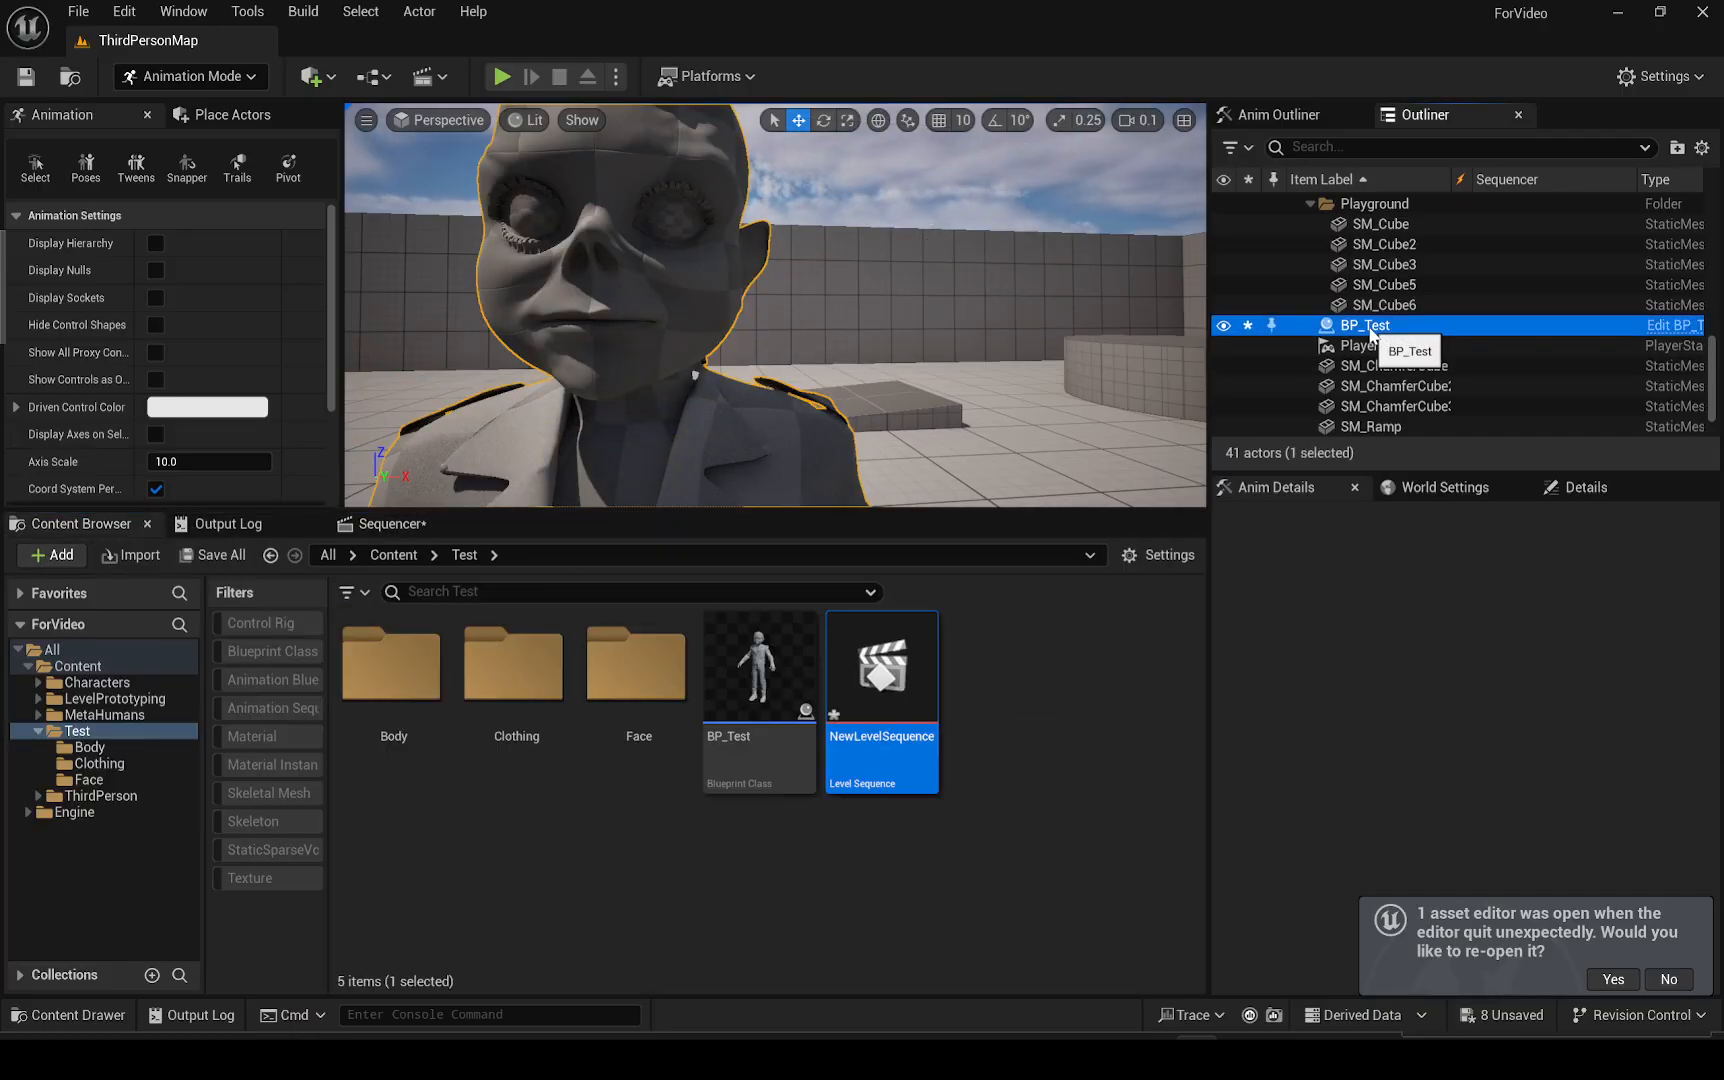
pyautogui.press('Delete')
# Place a new BP_Test actor in the level from the Test folder and adjust its position
pyautogui.moveTo(759, 680); pyautogui.dragTo(732, 504)
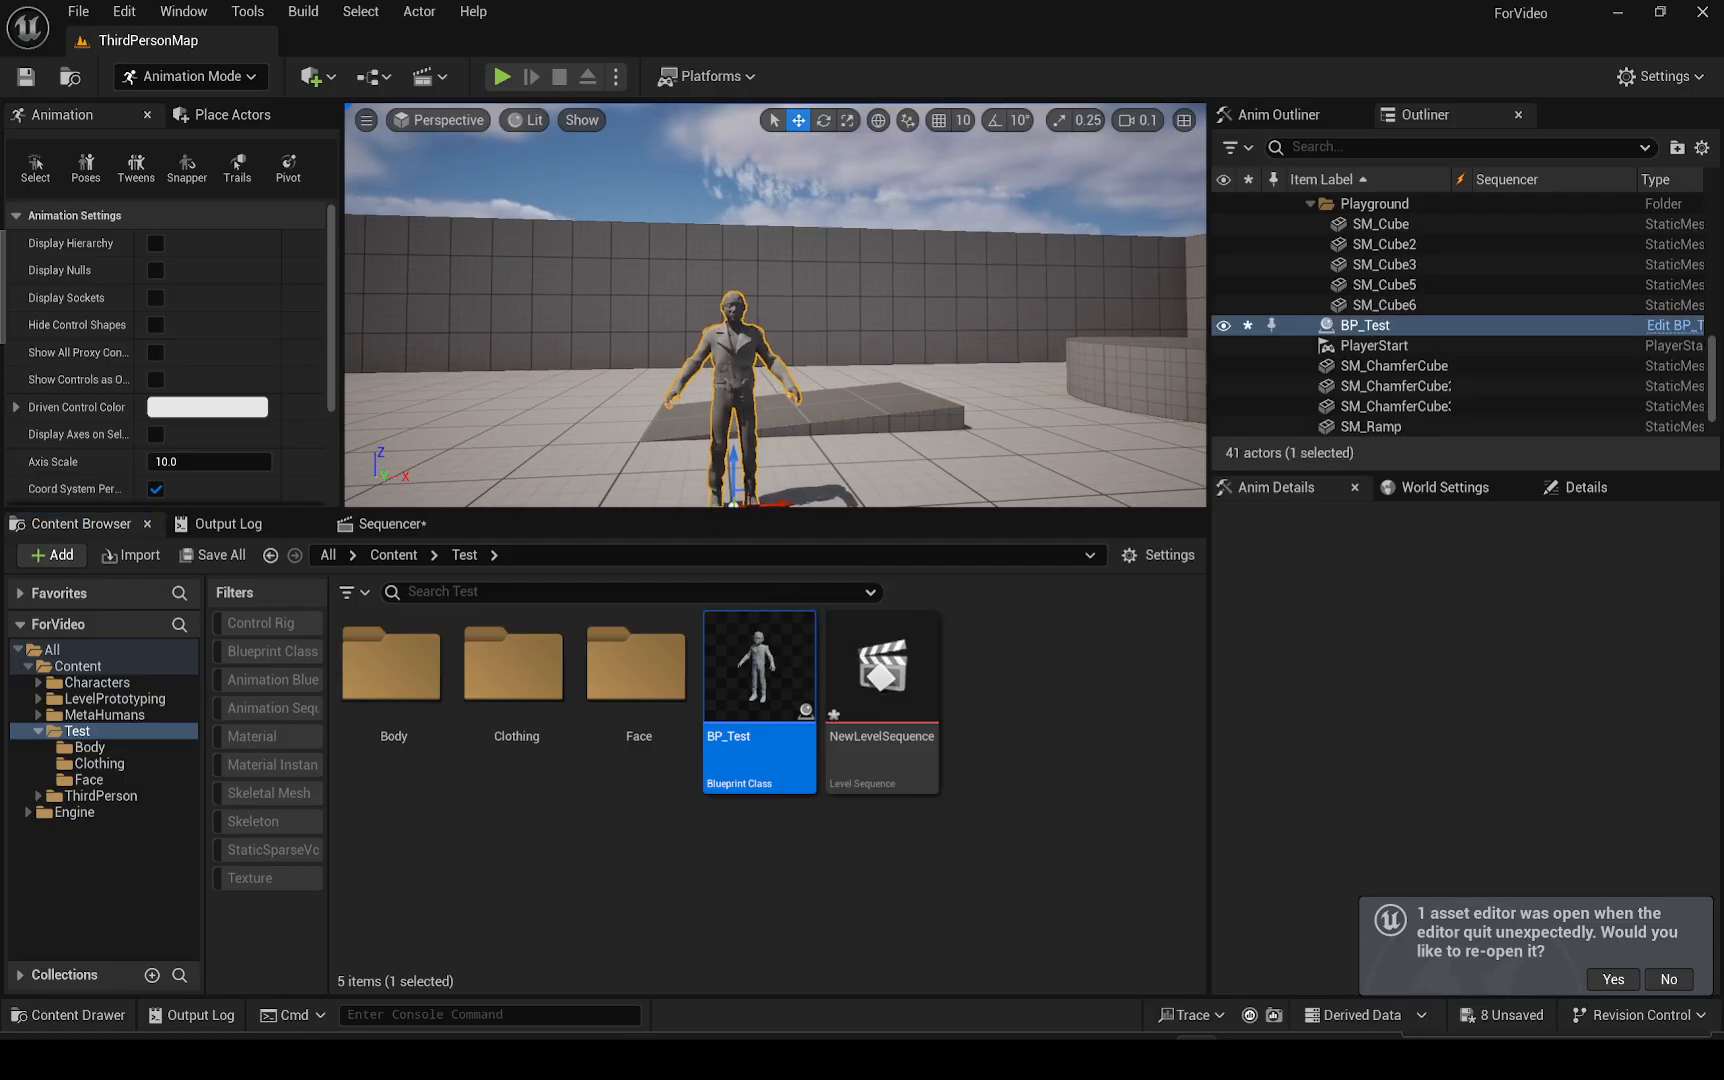
pyautogui.scroll(4, 732, 490)
pyautogui.press('w')
pyautogui.moveTo(732, 490)
pyautogui.mouseDown(button='right')
pyautogui.moveTo(735, 440)
pyautogui.moveTo(725, 480)
pyautogui.mouseUp(button='right')
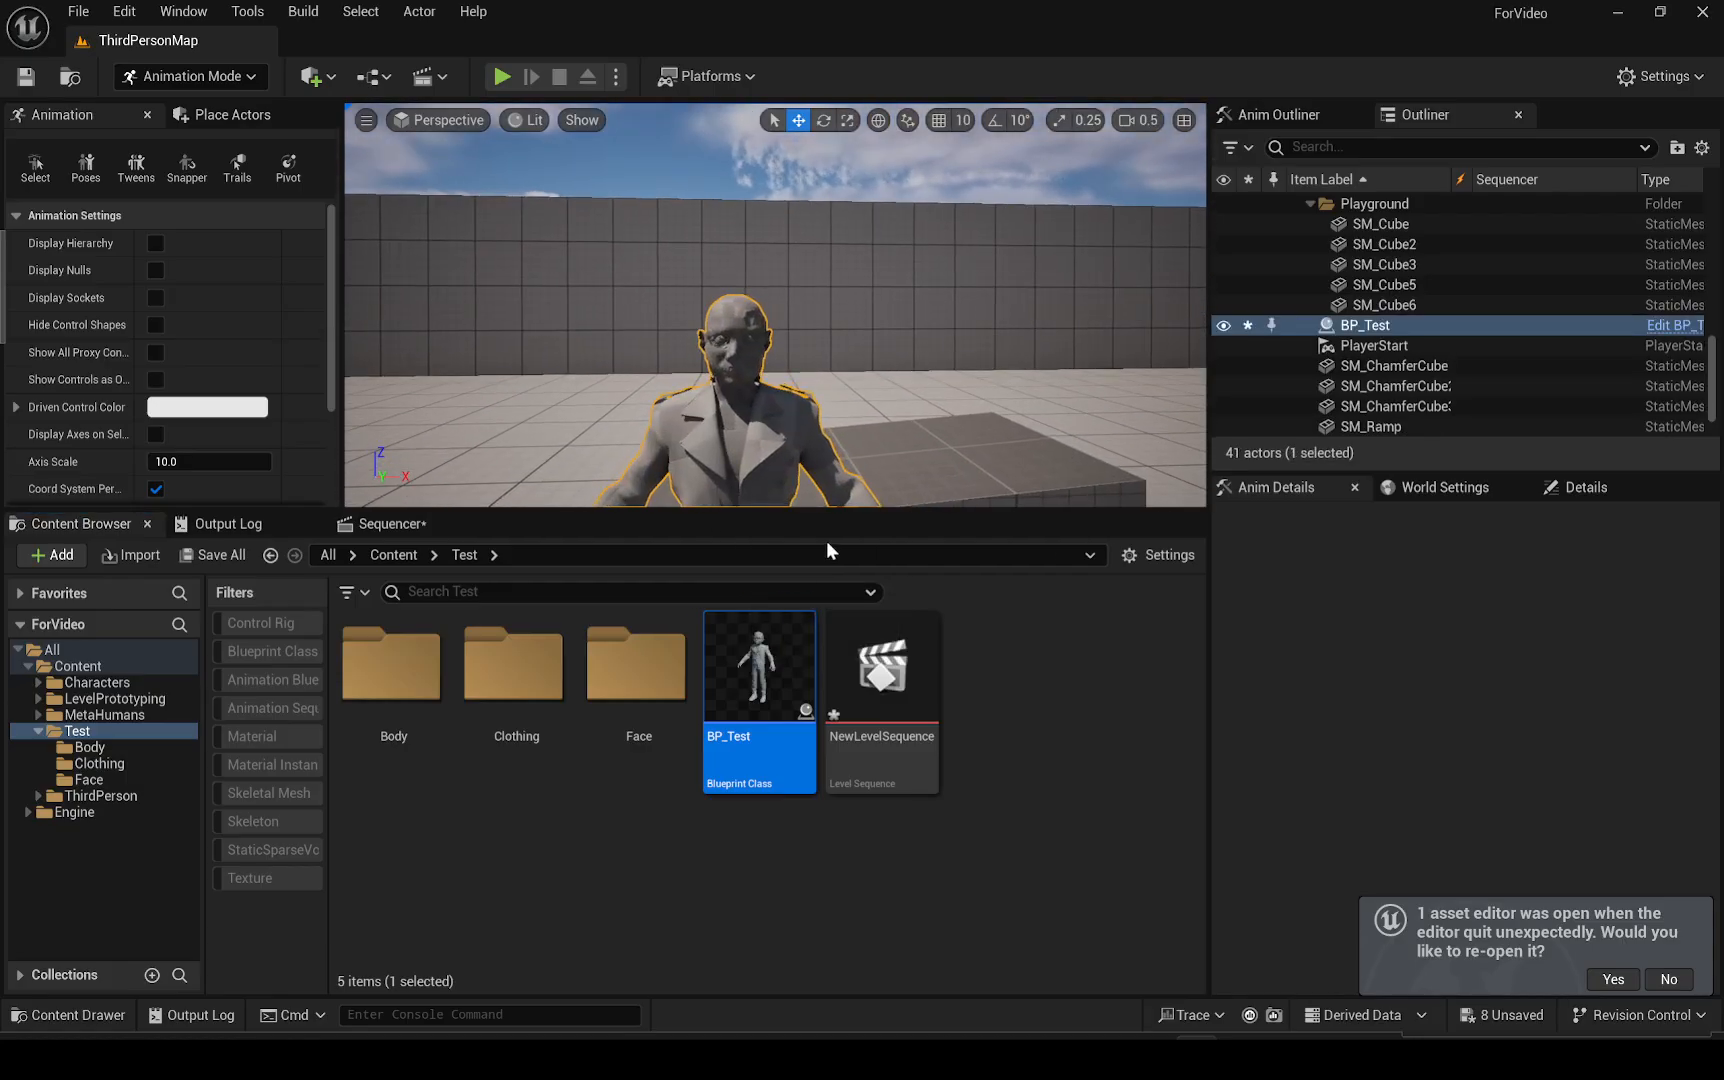
# Reopen NewLevelSequence and add the BP_Test actor to it as a track
pyautogui.doubleClick(840, 634)
pyautogui.moveTo(1408, 324); pyautogui.dragTo(201, 710)
pyautogui.press('w')
pyautogui.moveTo(671, 347); pyautogui.dragTo(671, 347, button='right')
pyautogui.scroll(-3, 671, 347)
pyautogui.press('s')
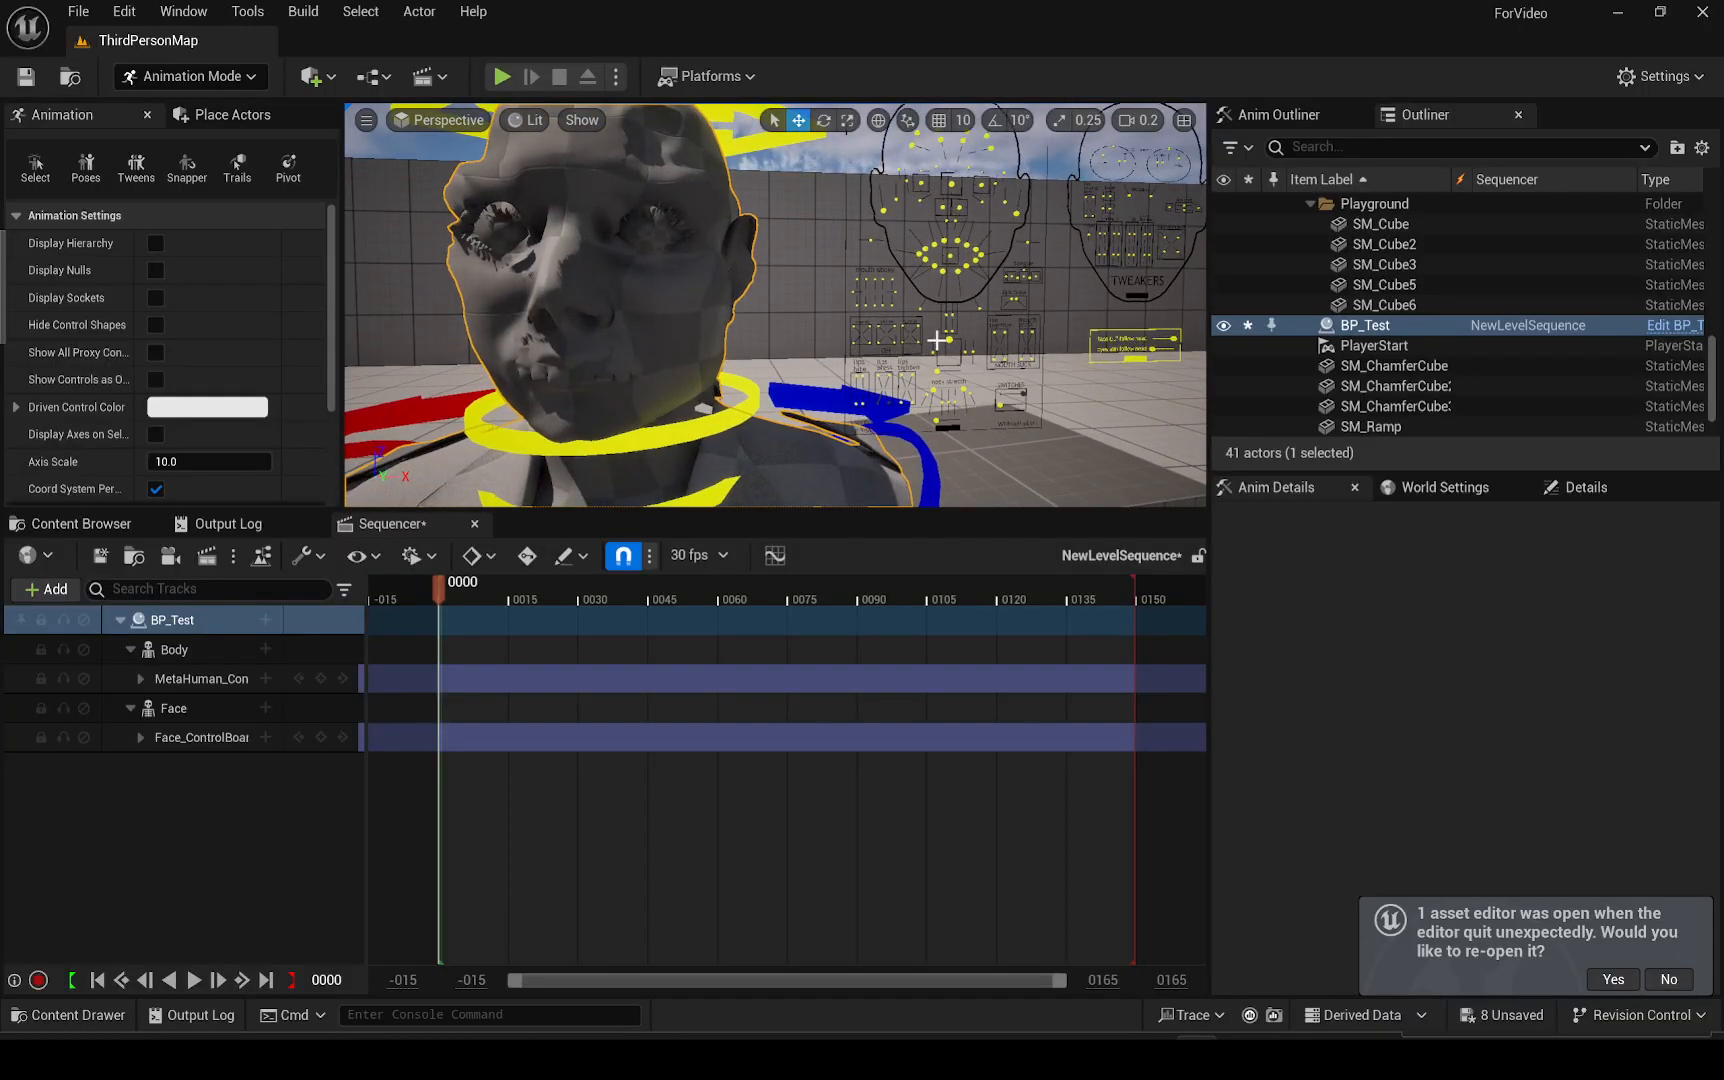
# Try moving the jaw control on the face control board, then undo the move
pyautogui.click(948, 340)
pyautogui.moveTo(950, 340)
pyautogui.mouseDown()
pyautogui.moveTo(967, 340)
pyautogui.moveTo(951, 344)
pyautogui.mouseUp()
pyautogui.hotkey('ctrl', 'z')
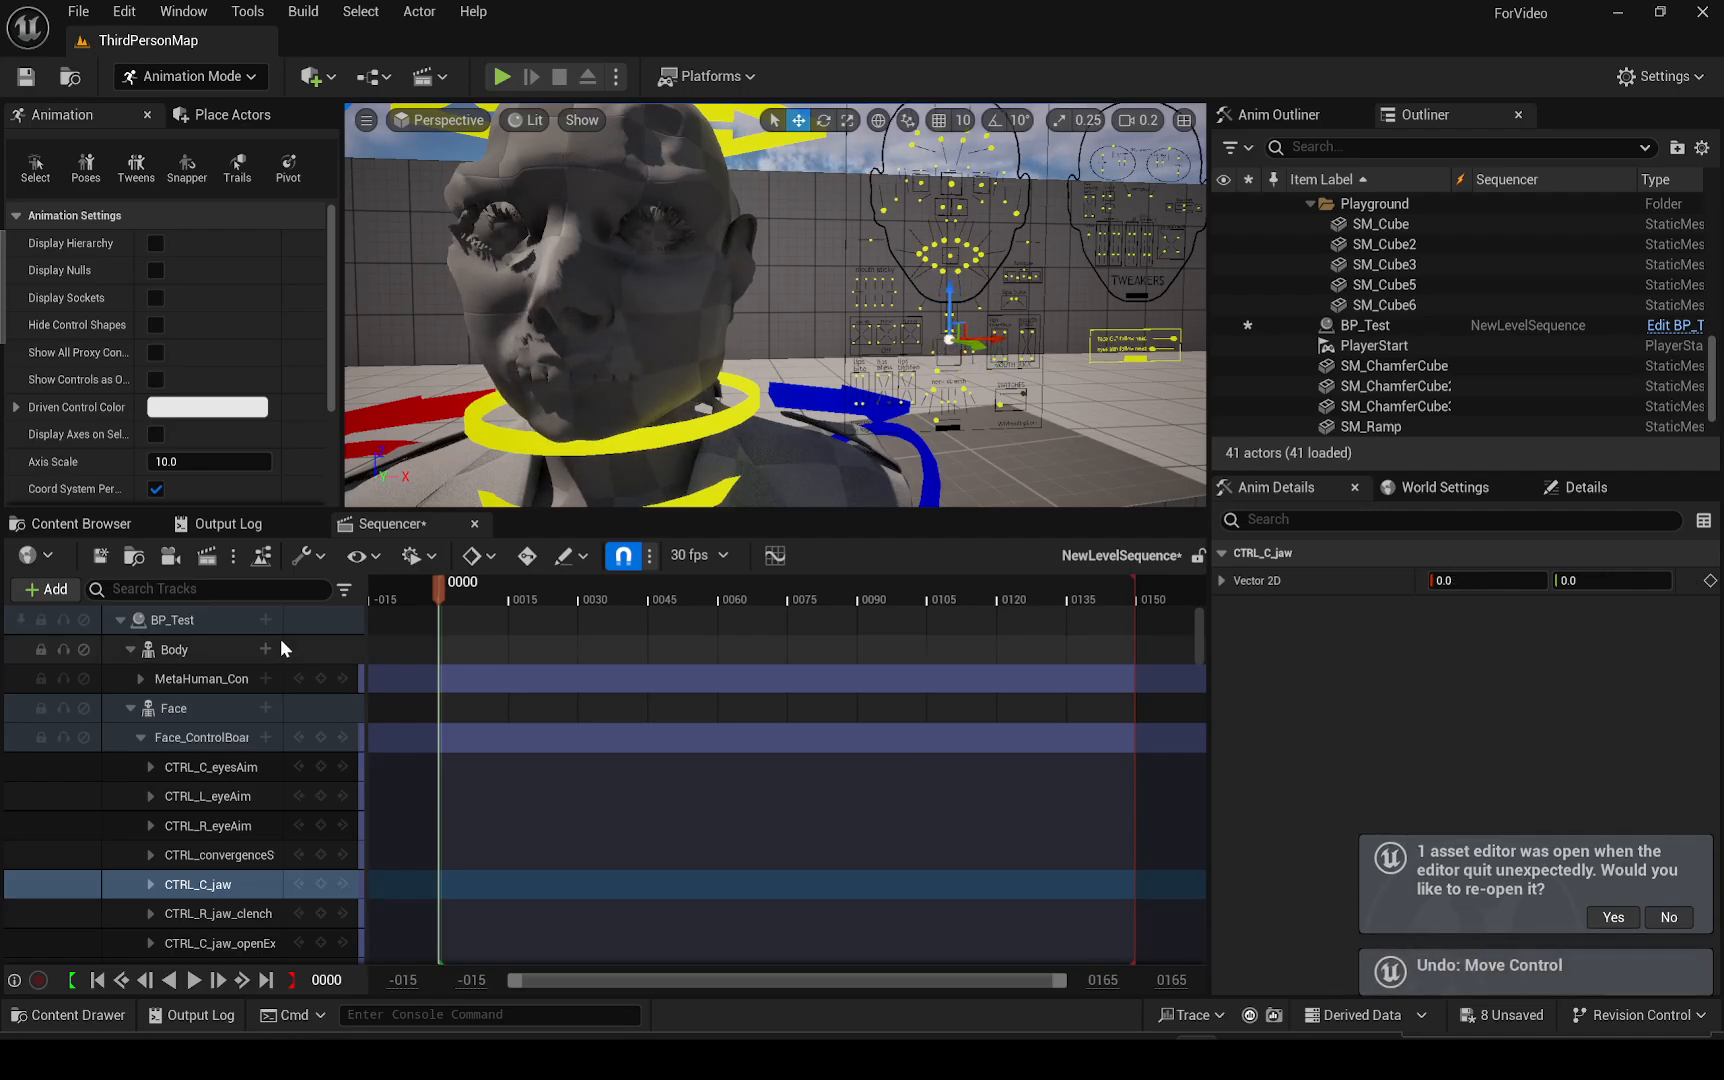
# Delete the BP_Test track from the sequence and open the Face folder in the Content Browser
pyautogui.click(178, 621)
pyautogui.press('Delete')
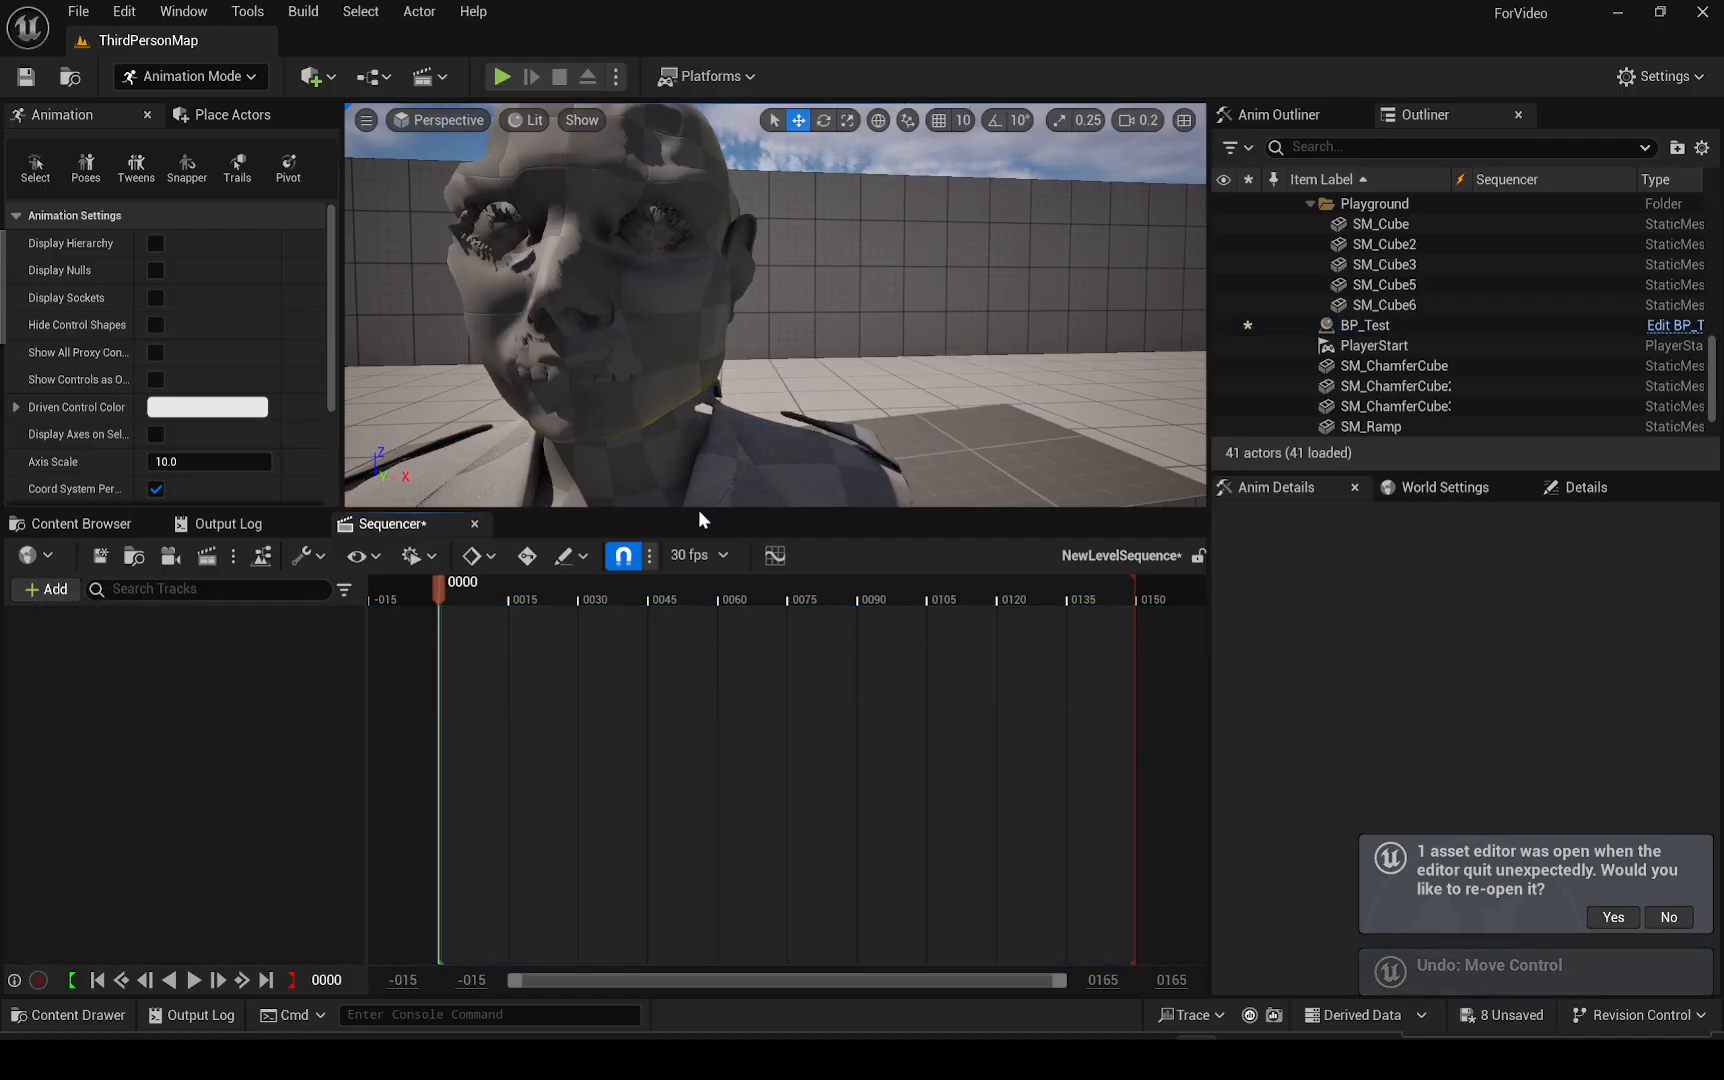
pyautogui.click(80, 523)
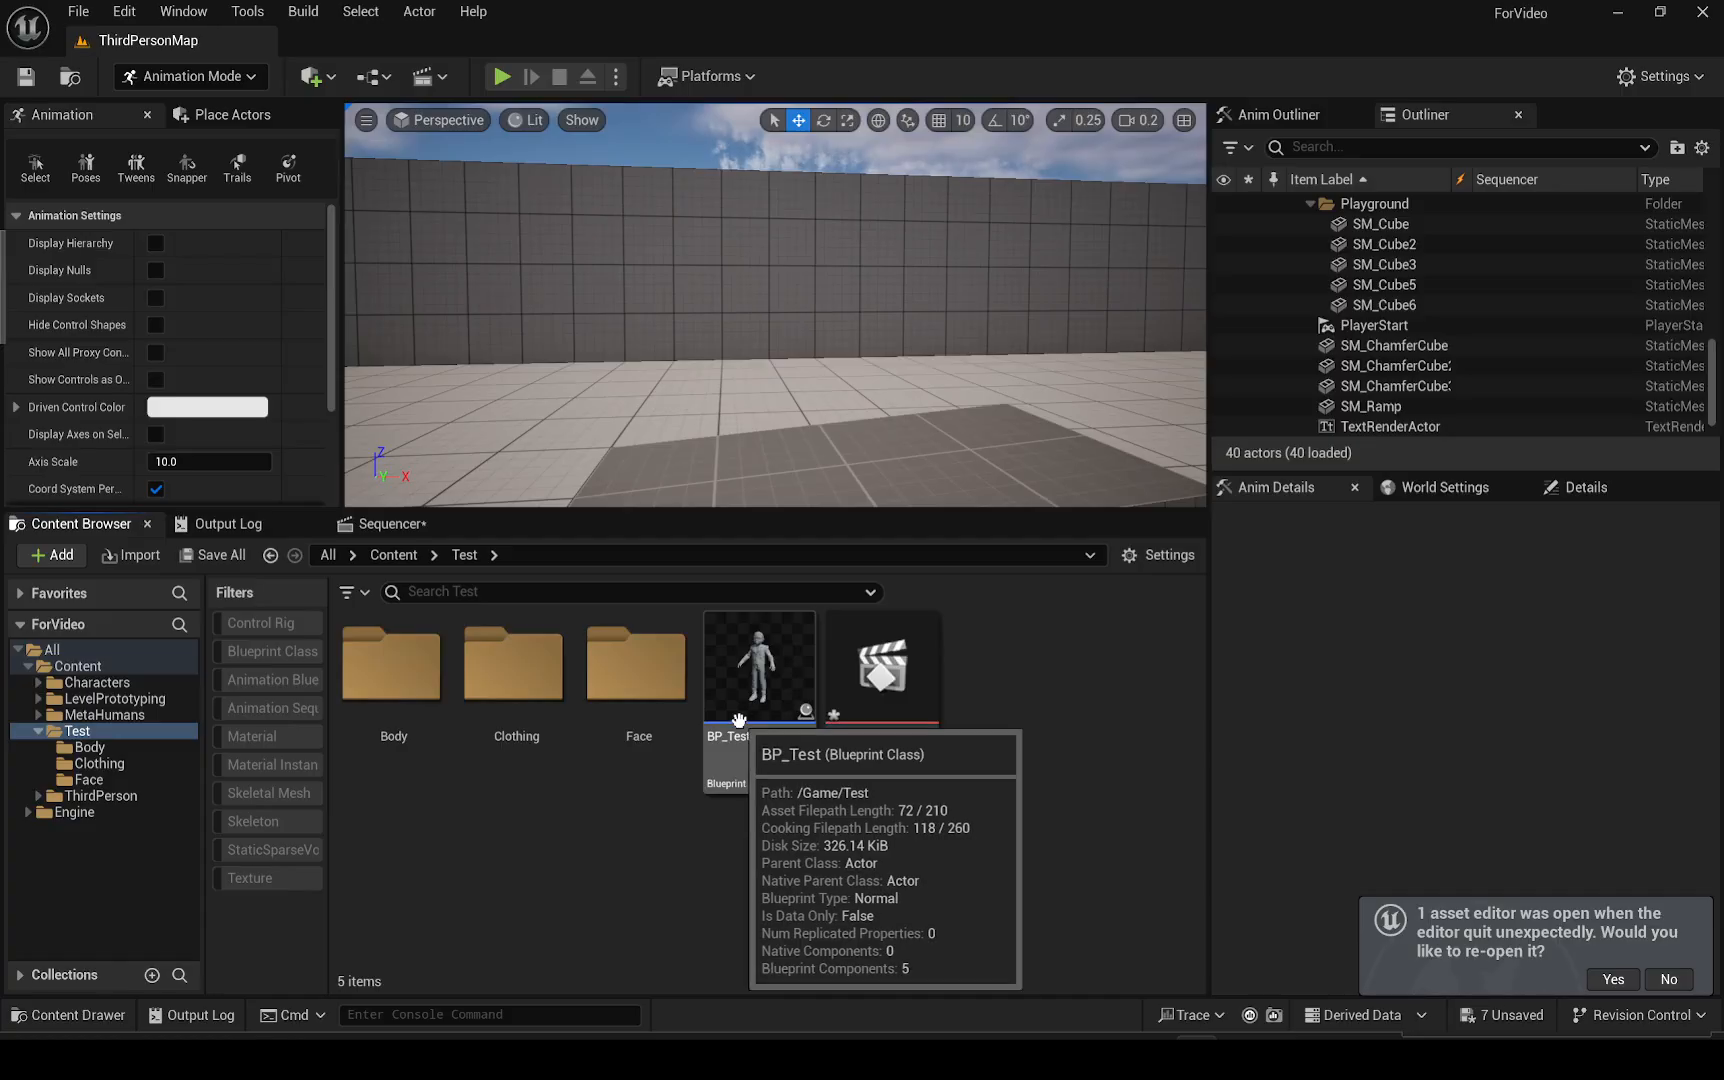
pyautogui.doubleClick(622, 690)
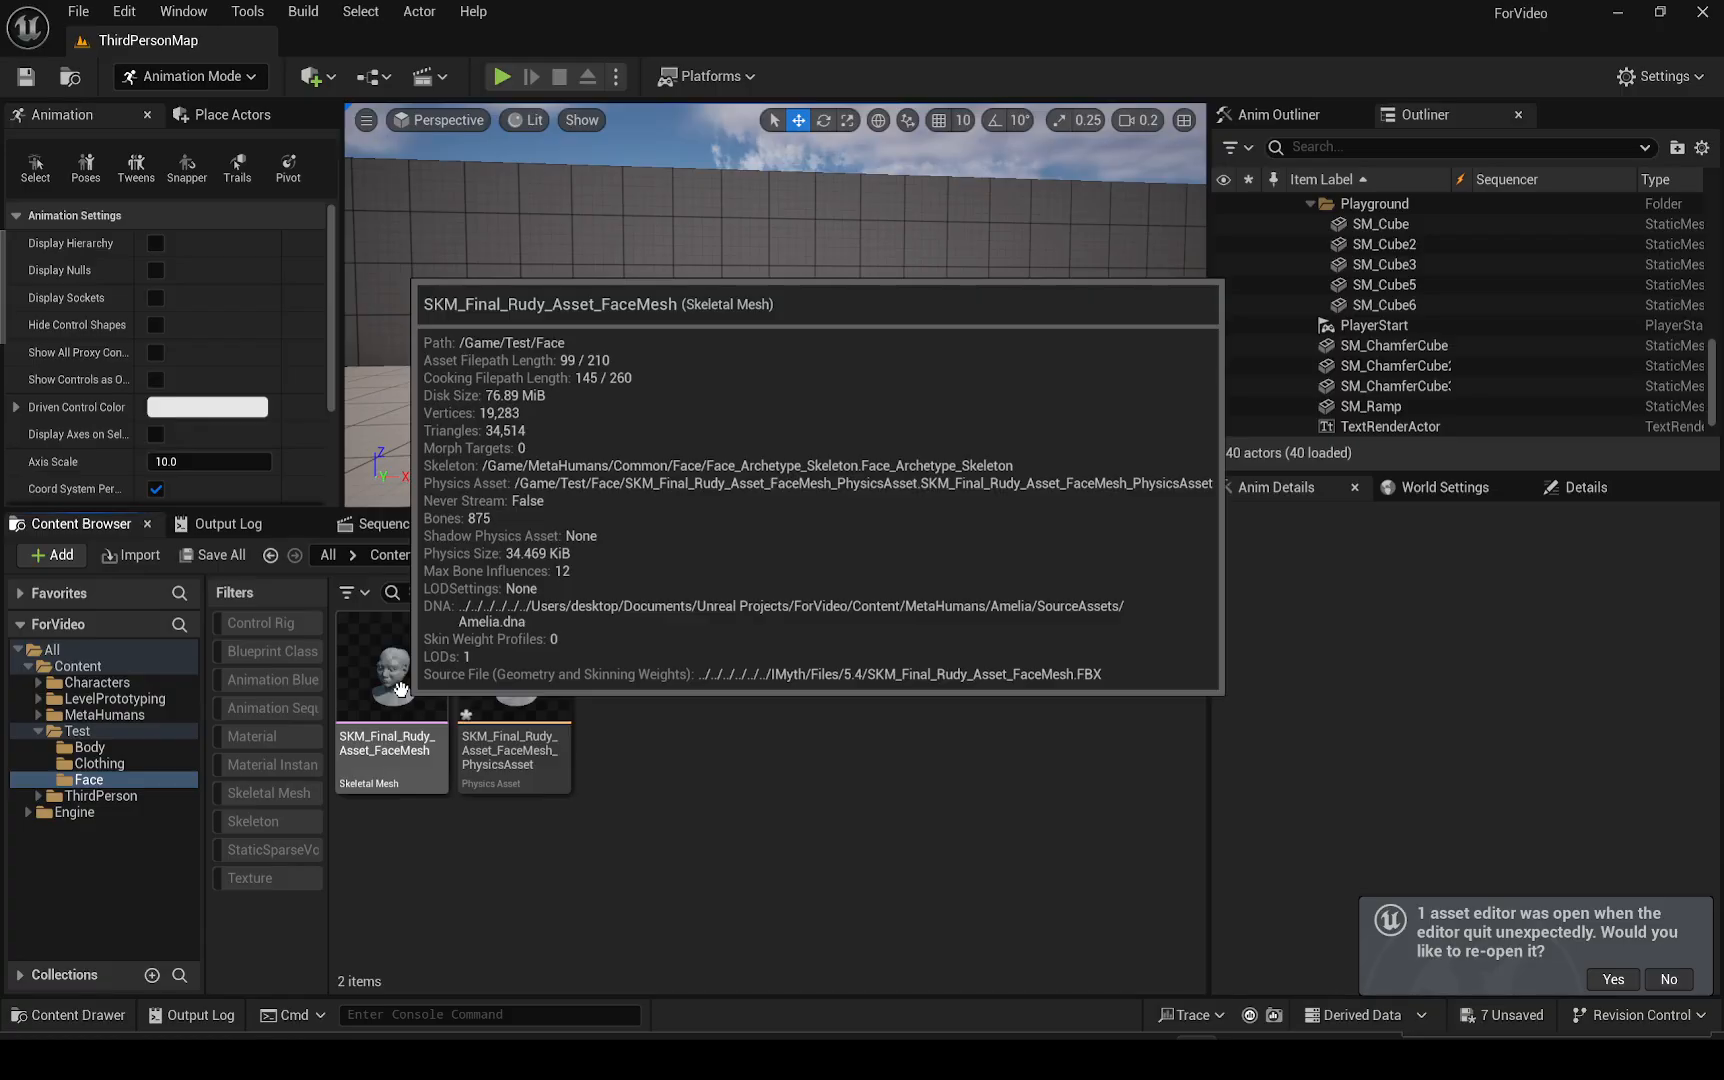
# Import head.dna from the Final_Rudy_Asset folder as MetaHuman DNA onto the Rudy face mesh
pyautogui.click(400, 688)
pyautogui.rightClick(401, 688)
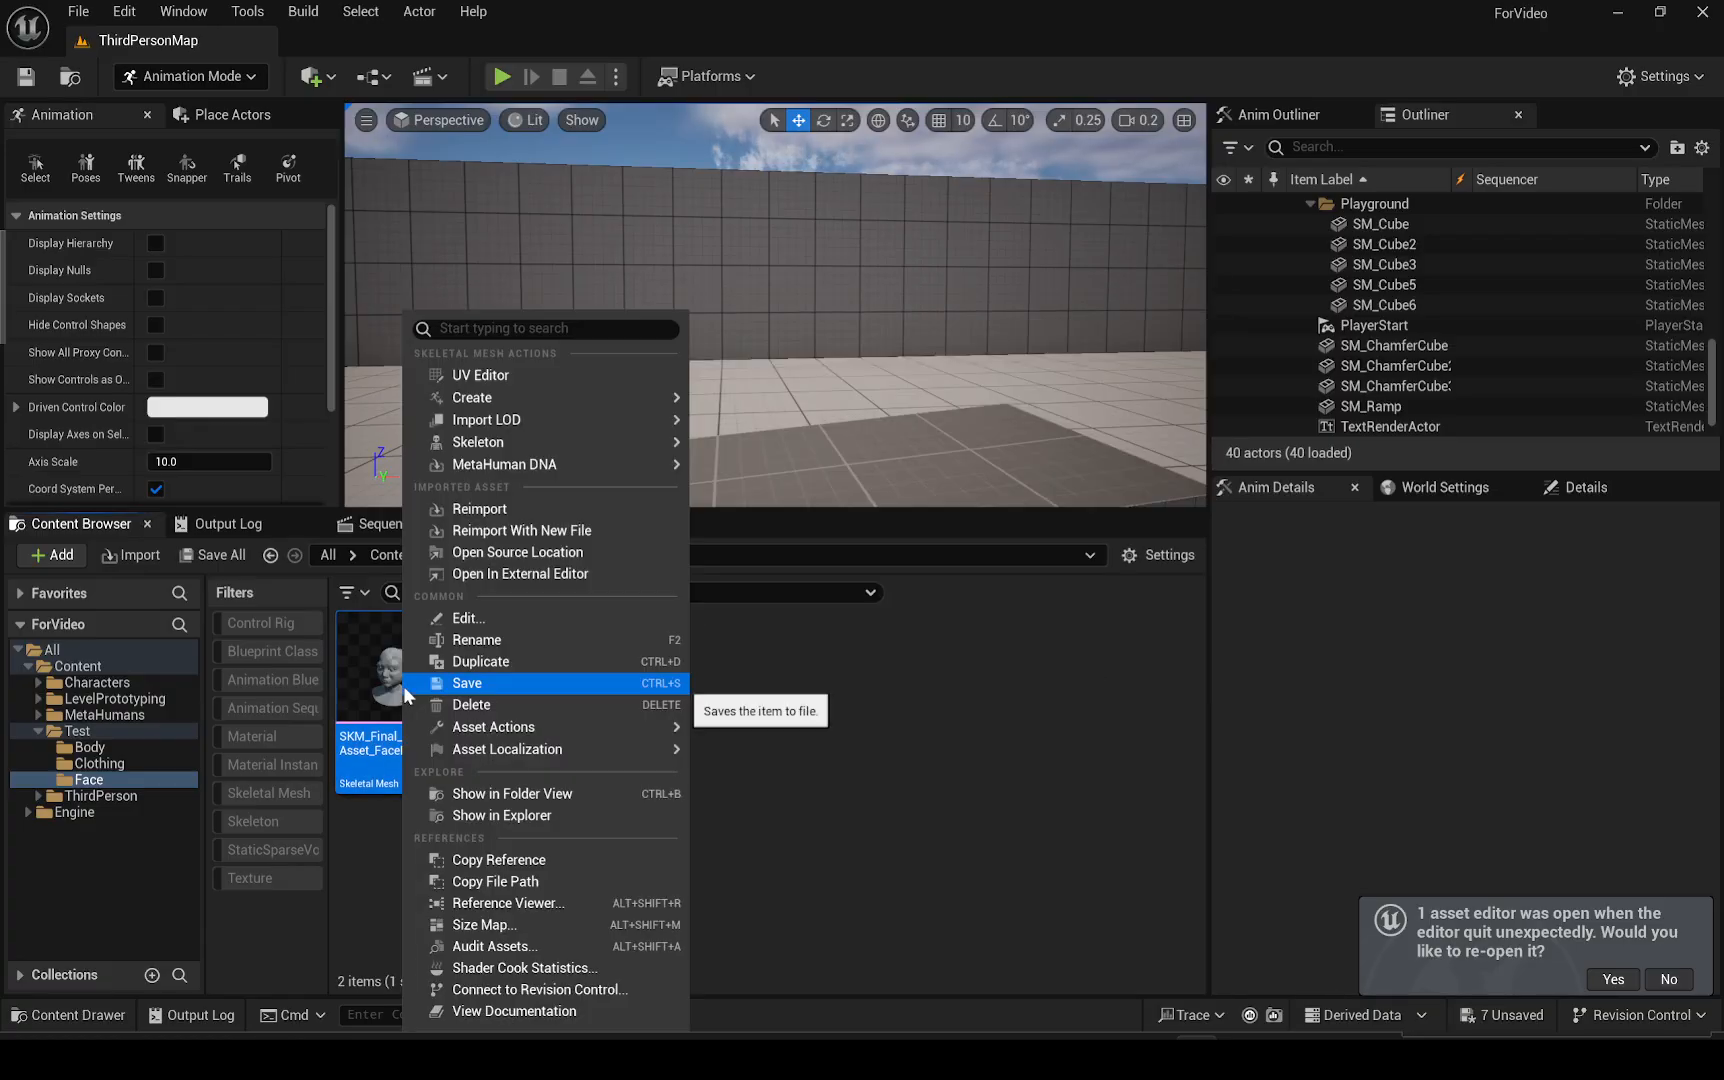
pyautogui.click(967, 740)
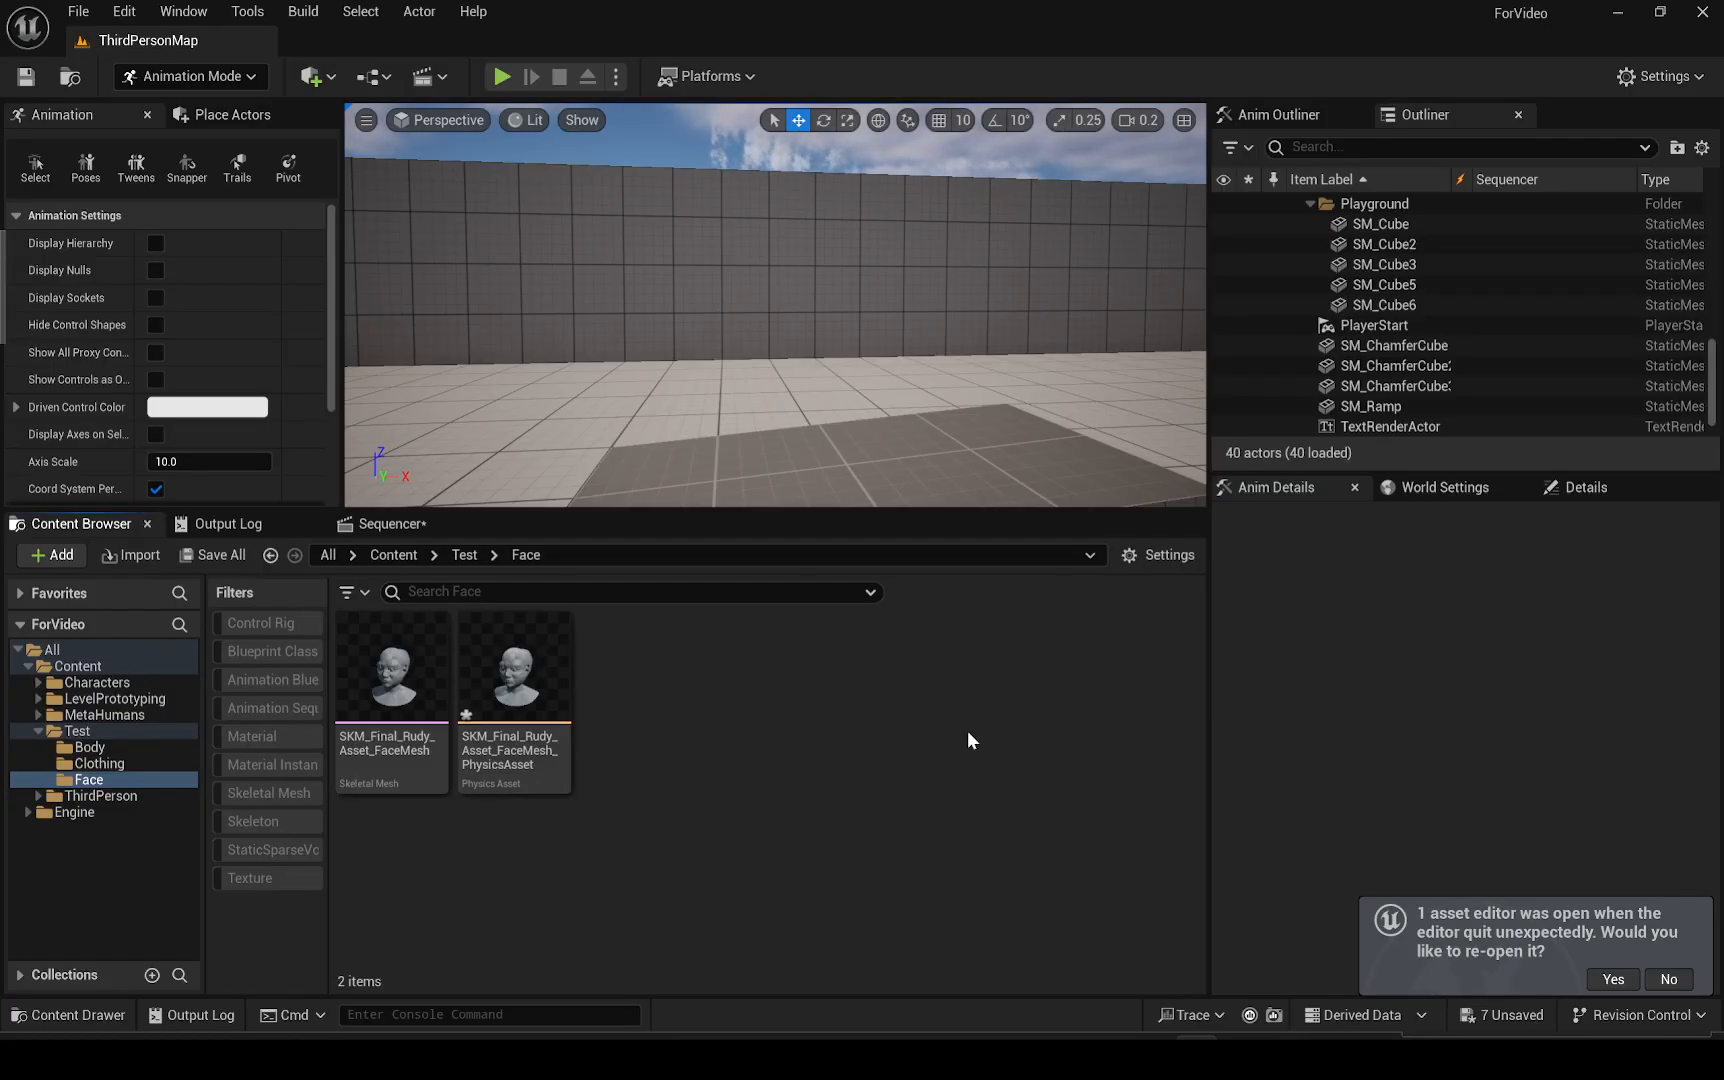
pyautogui.rightClick(400, 690)
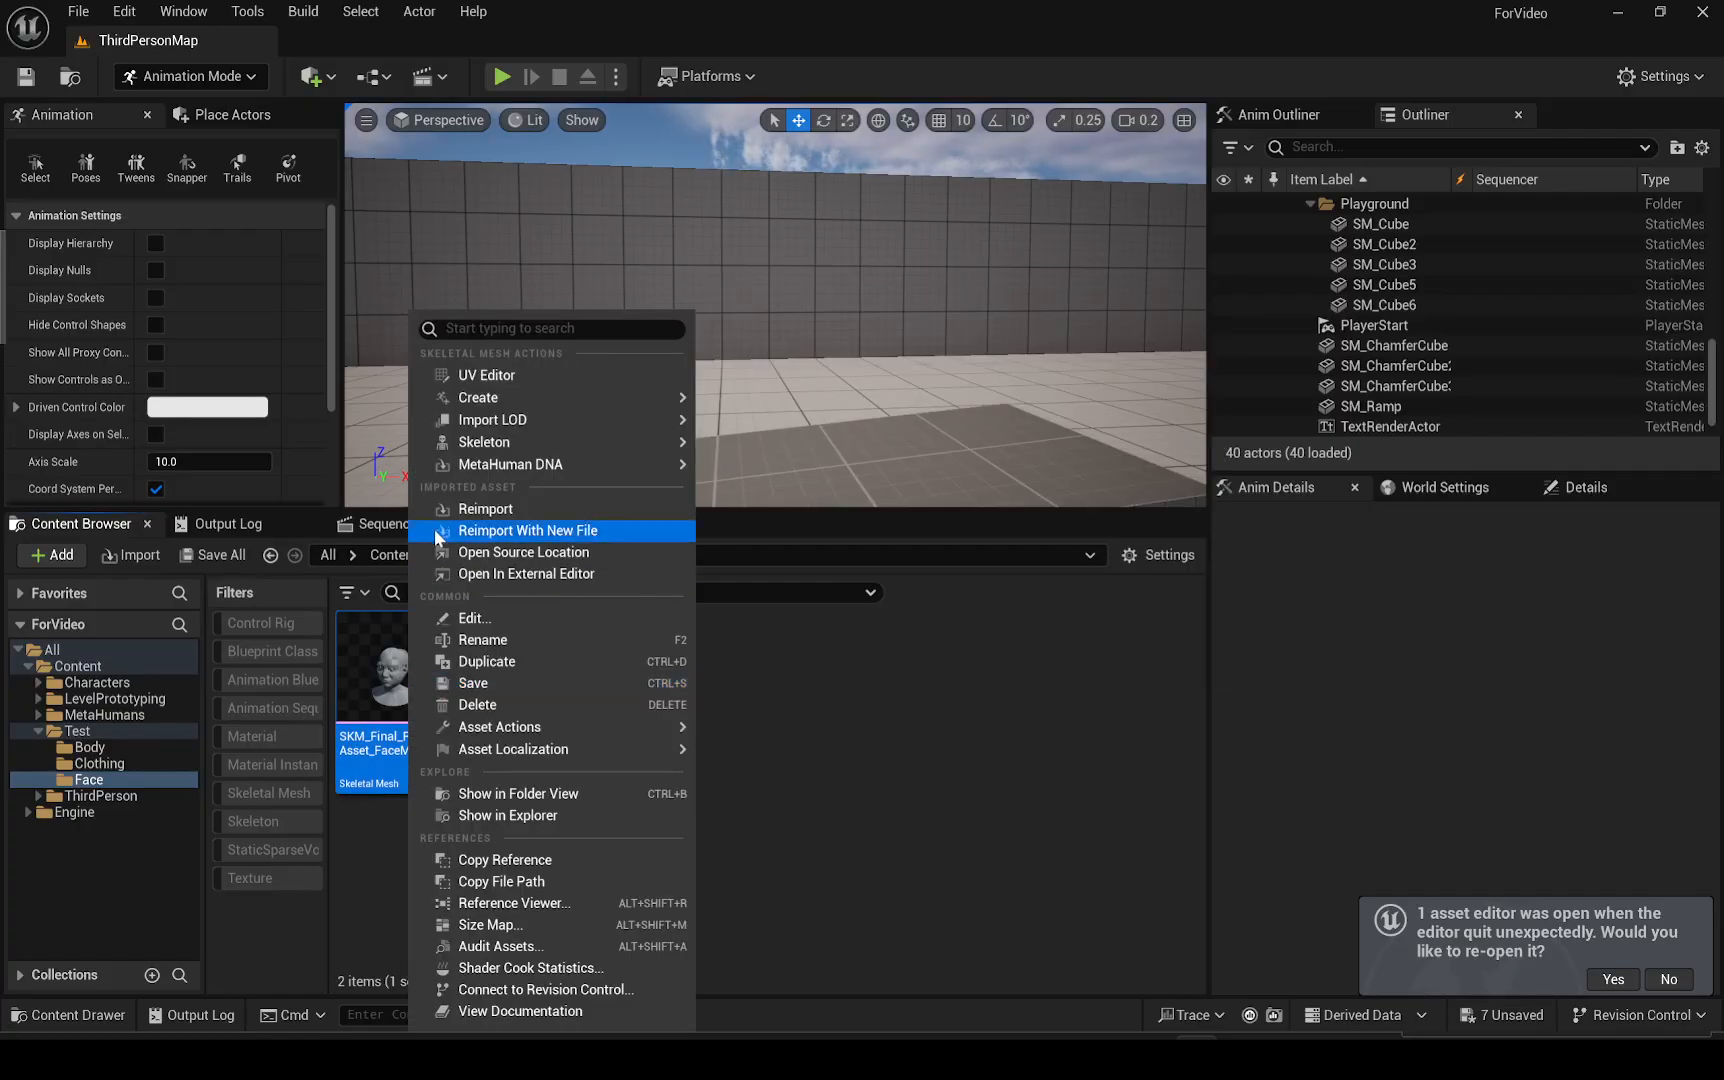
pyautogui.moveTo(493, 467)
pyautogui.click(752, 472)
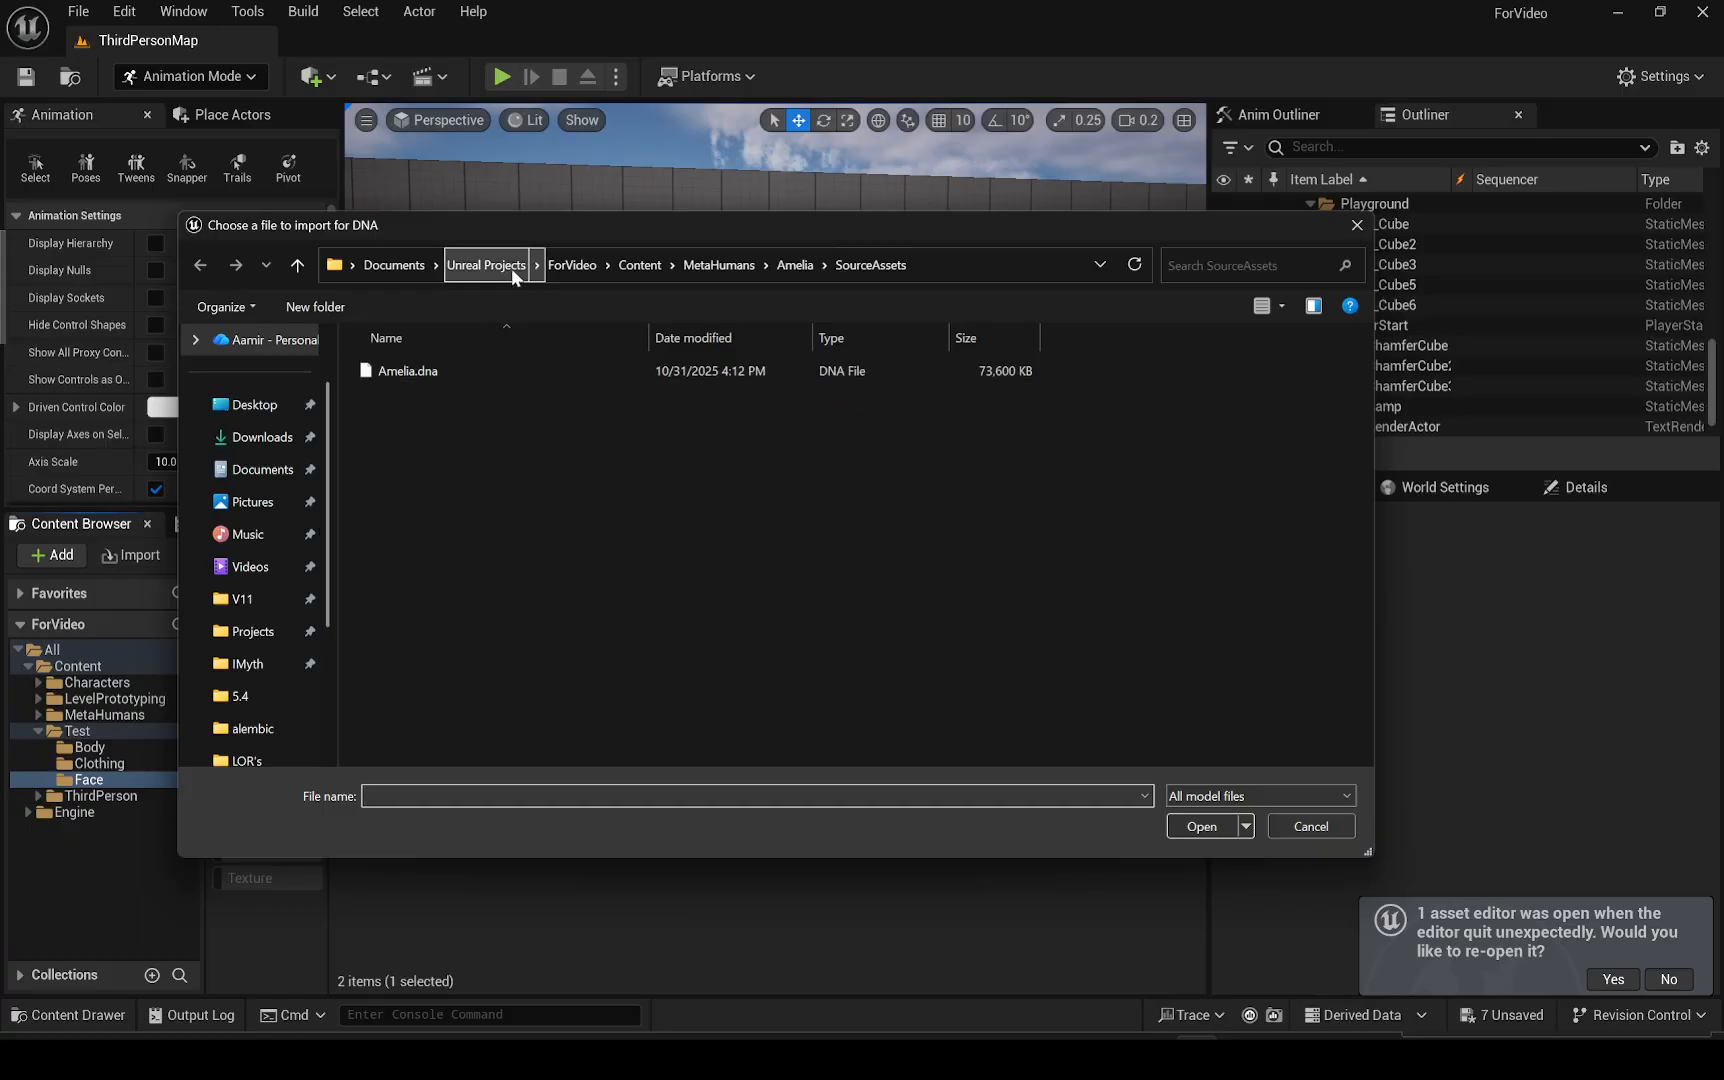
pyautogui.moveTo(512, 228); pyautogui.dragTo(0, 270)
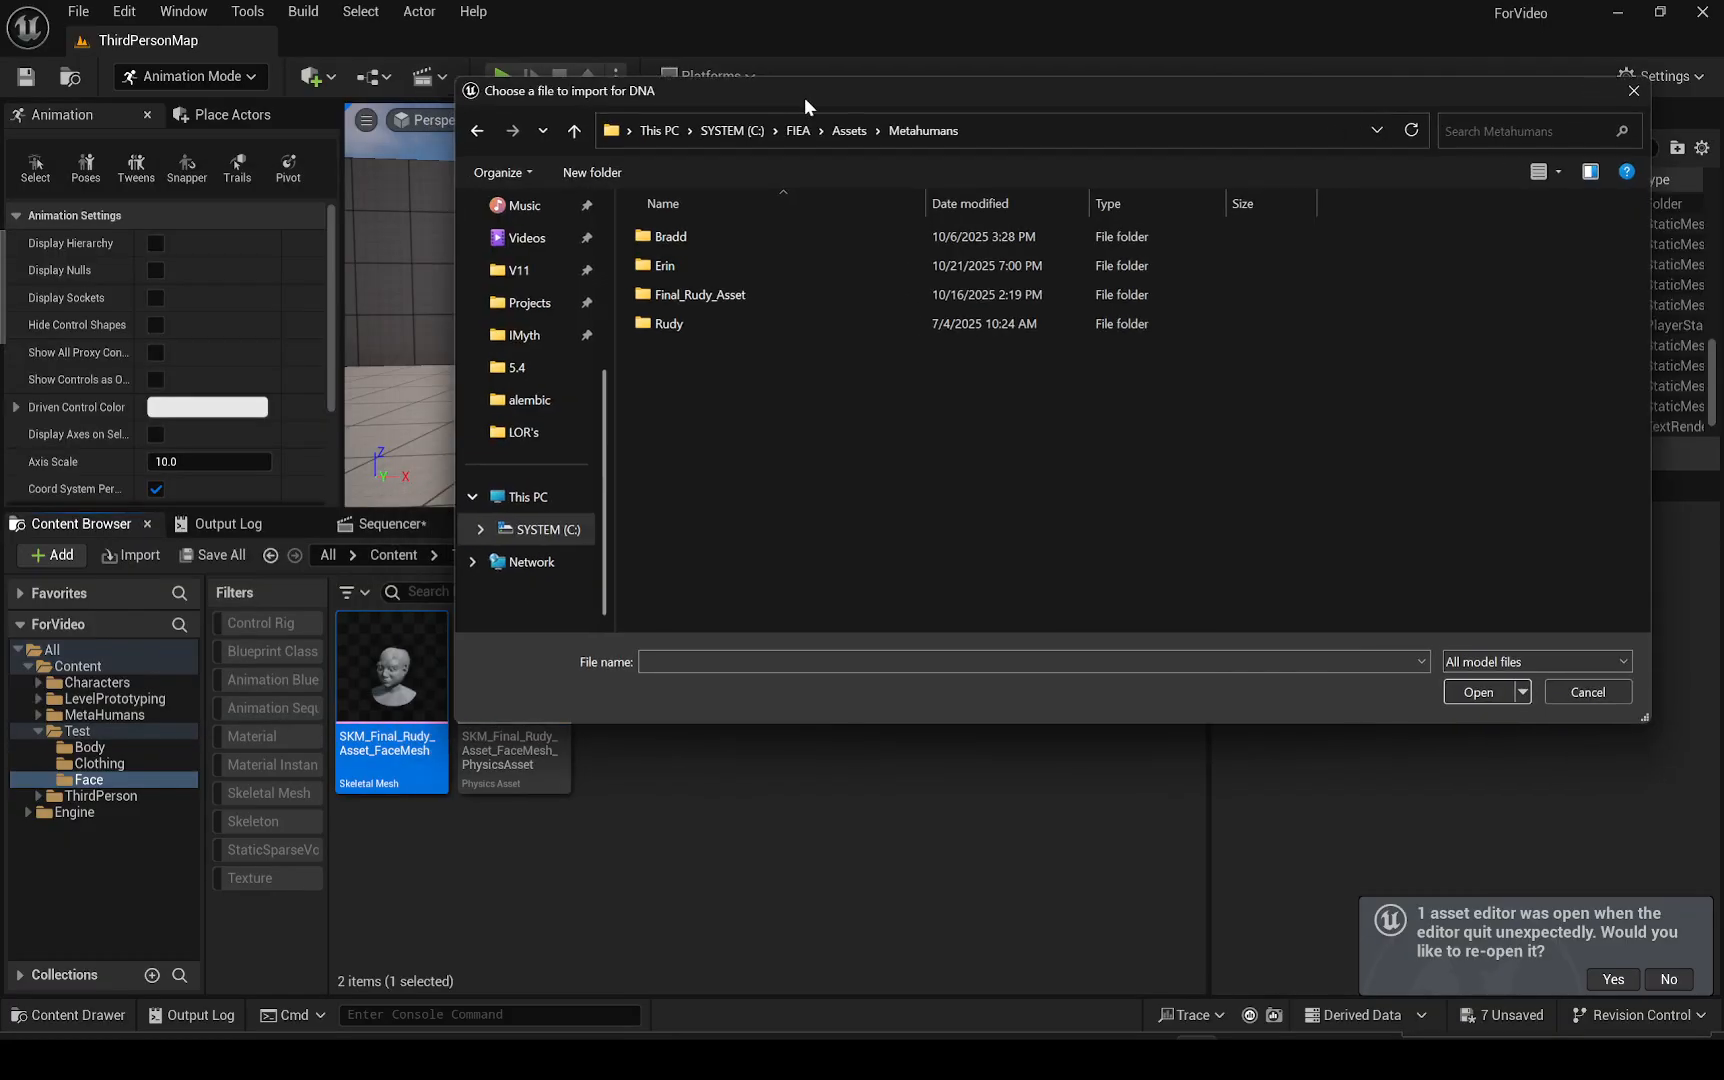
pyautogui.doubleClick(600, 366)
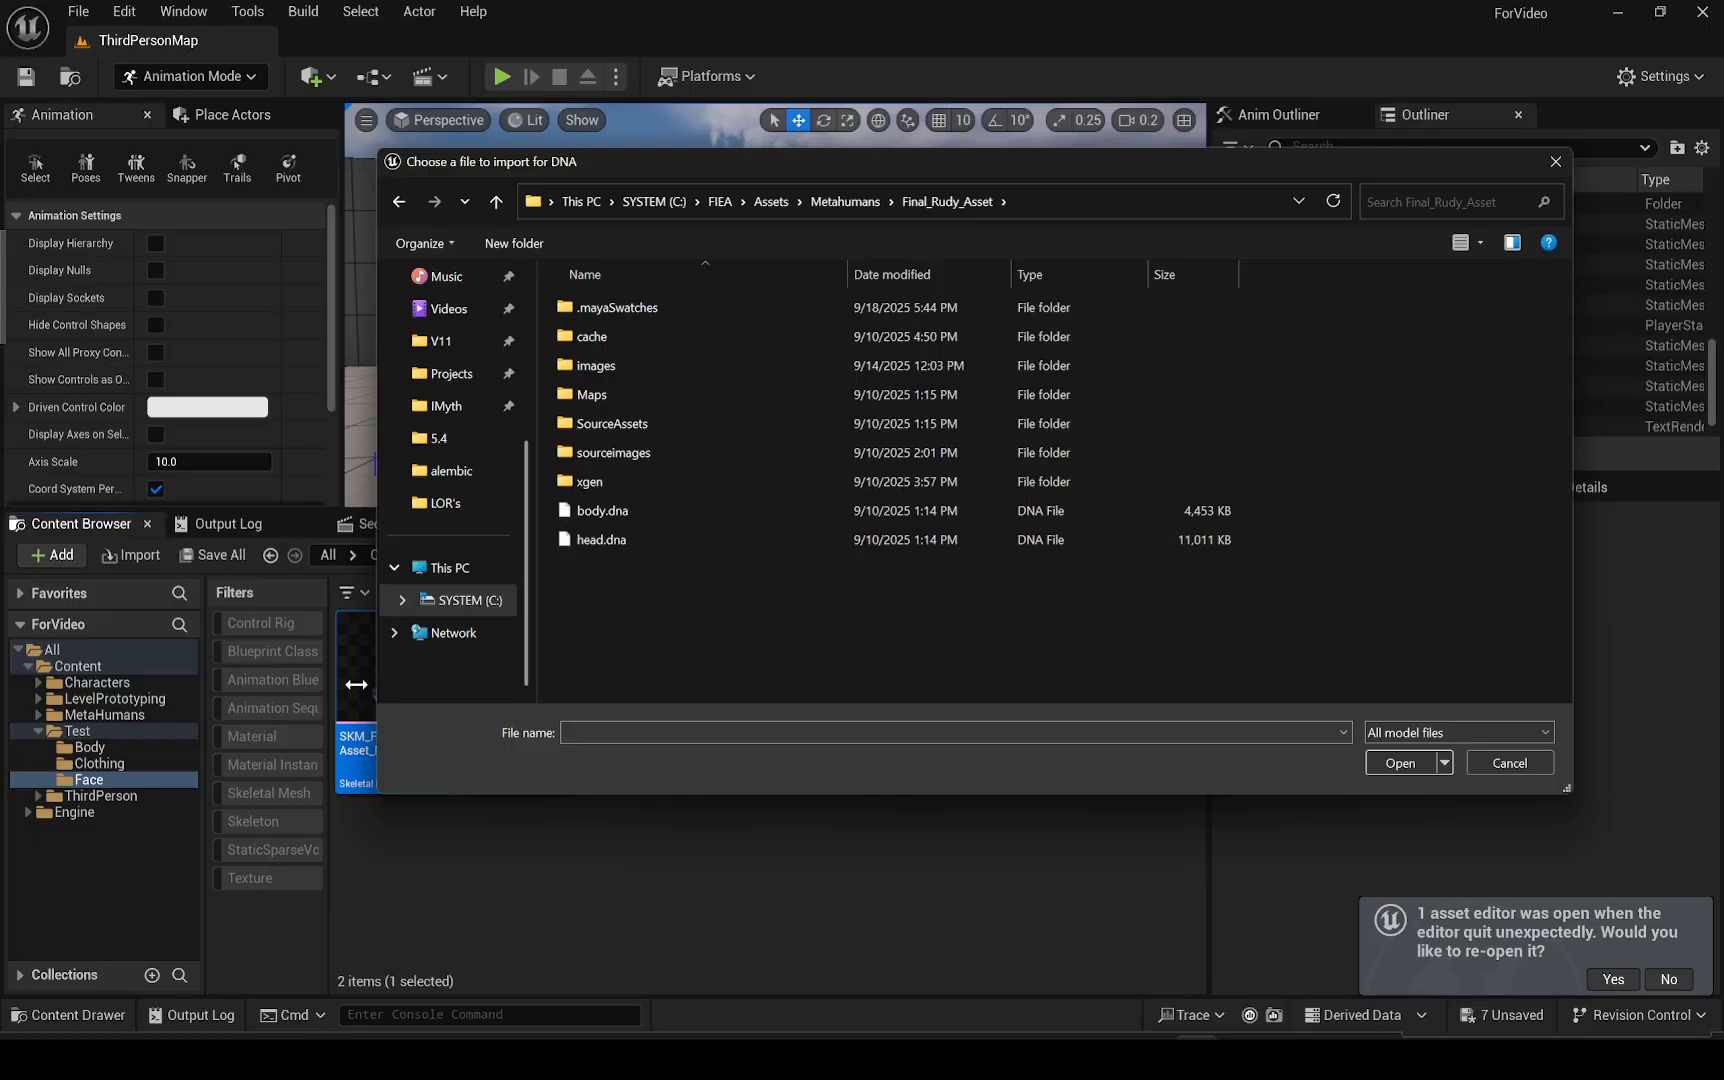
pyautogui.doubleClick(601, 541)
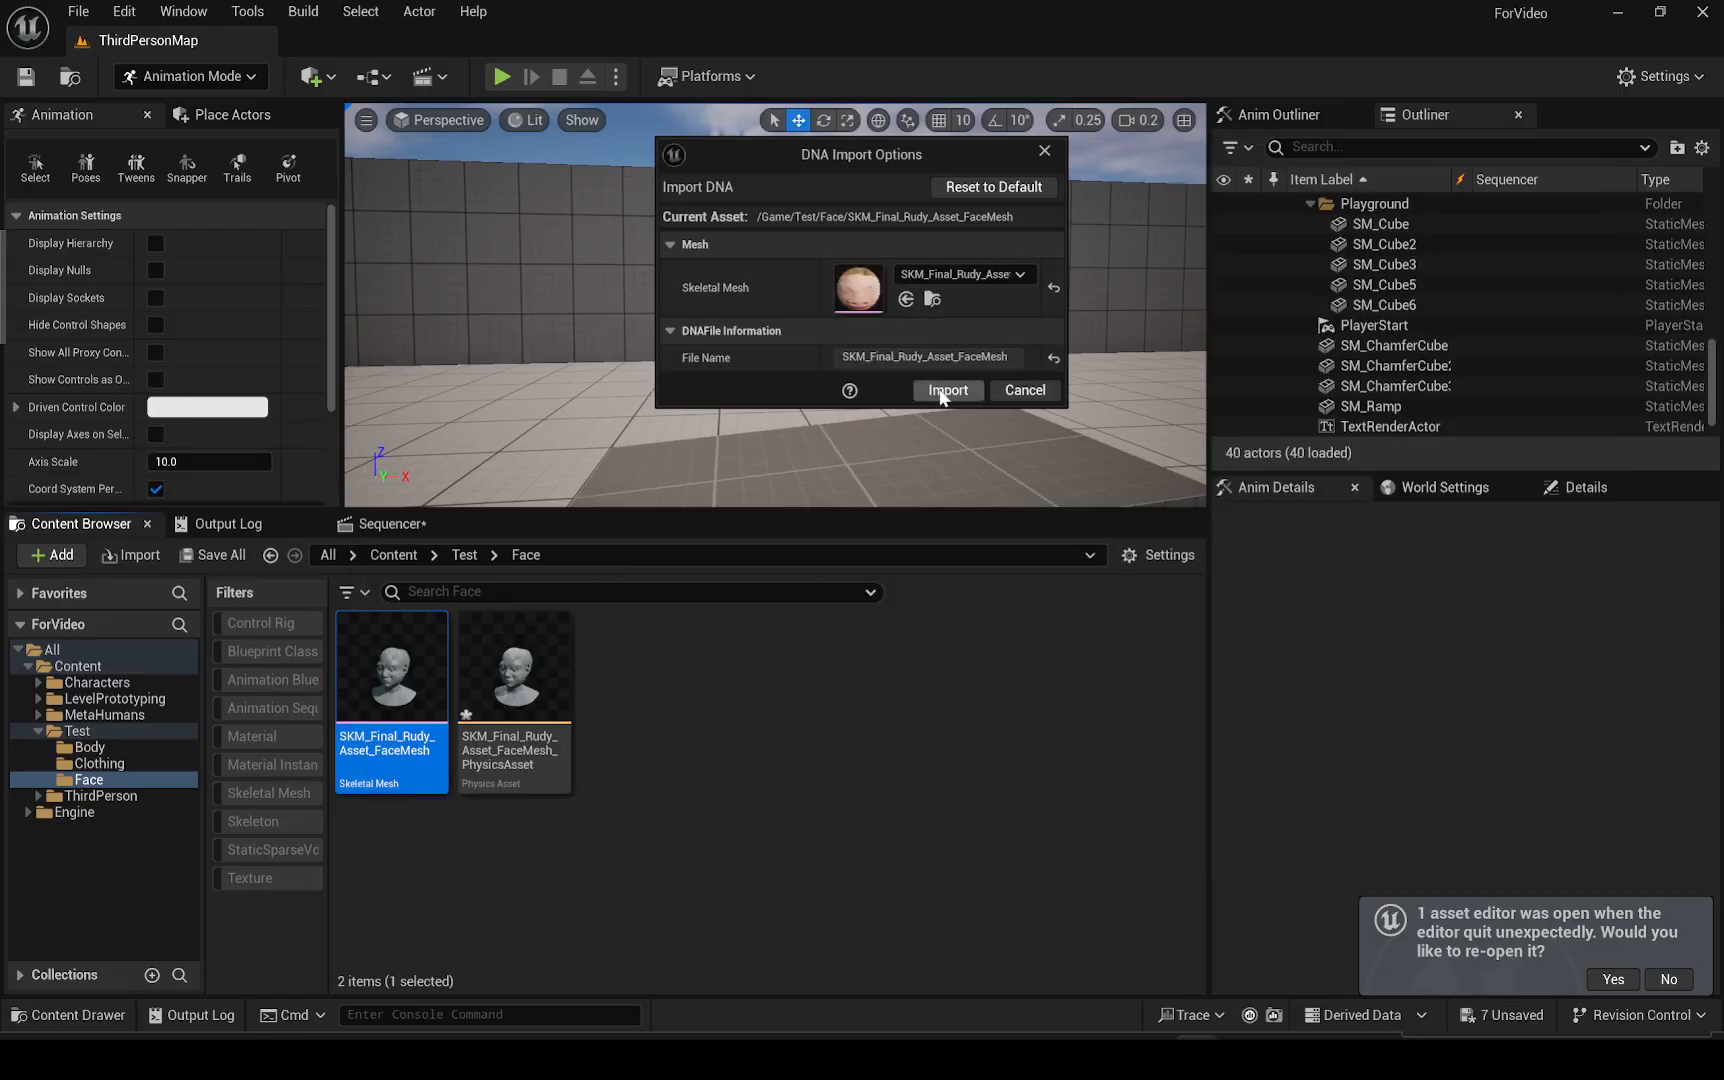
pyautogui.click(942, 391)
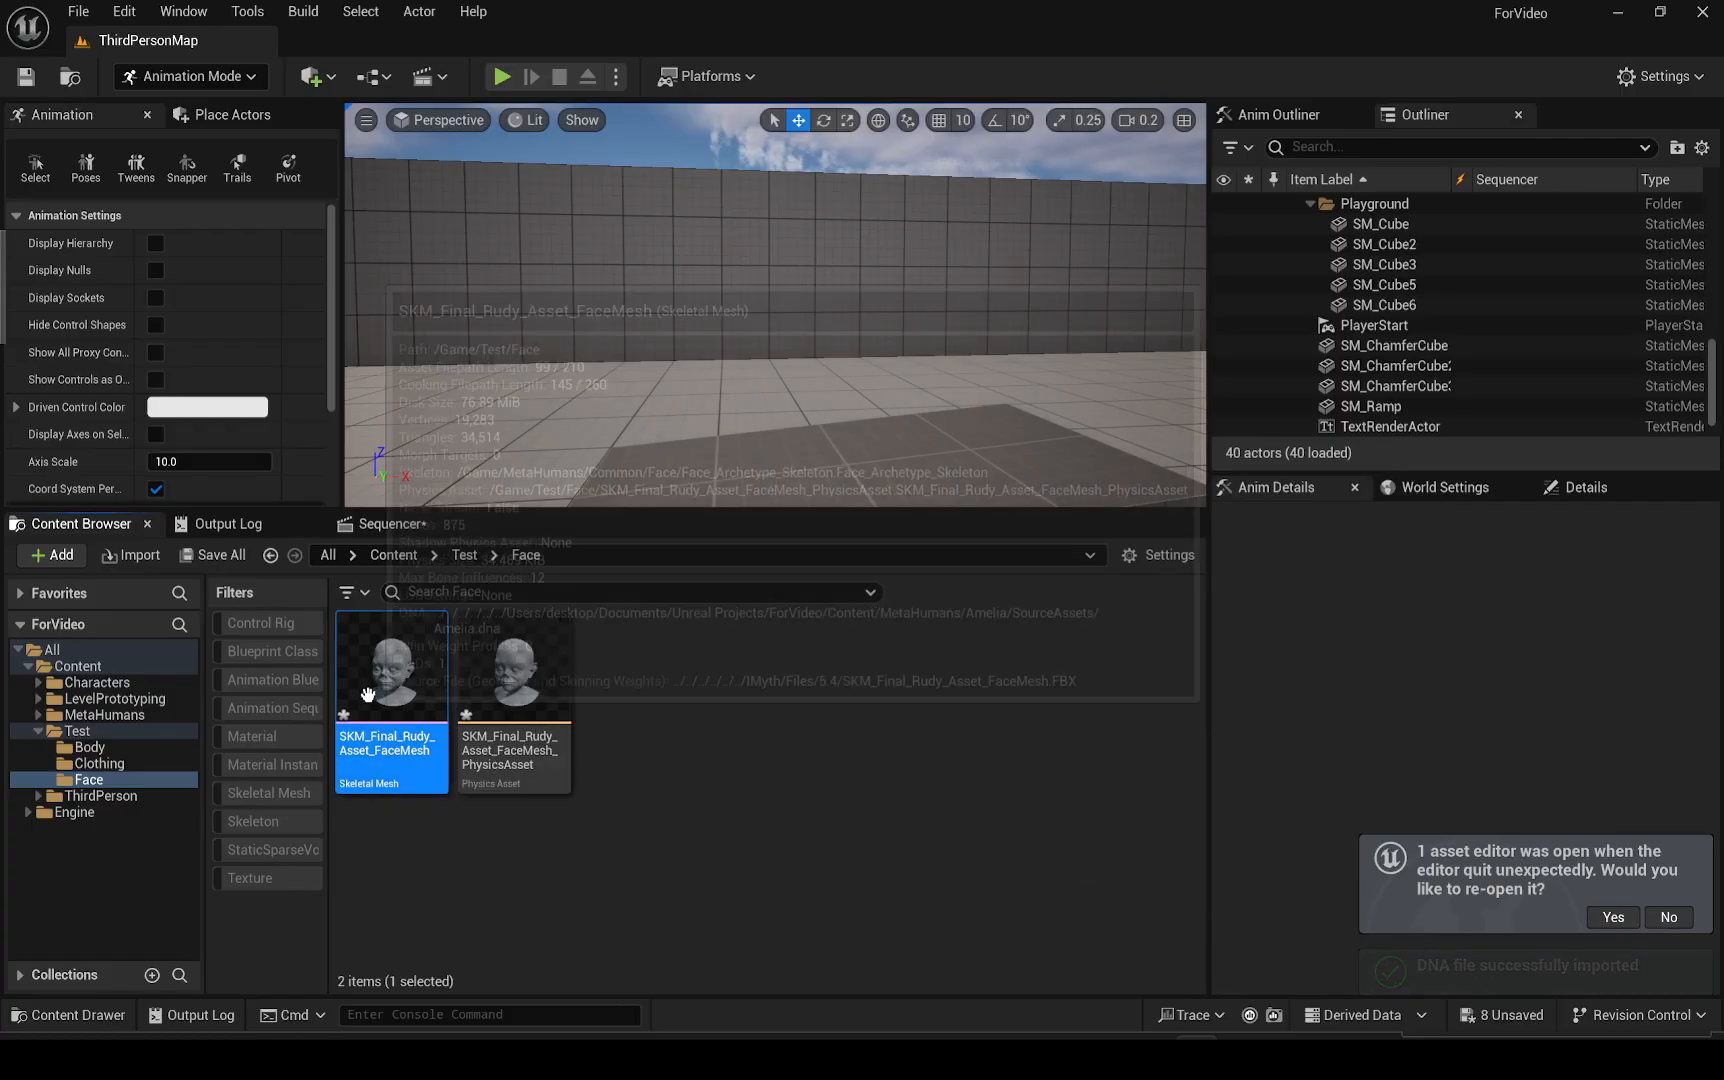
# Open the face mesh asset, save it and close its editor
pyautogui.doubleClick(368, 694)
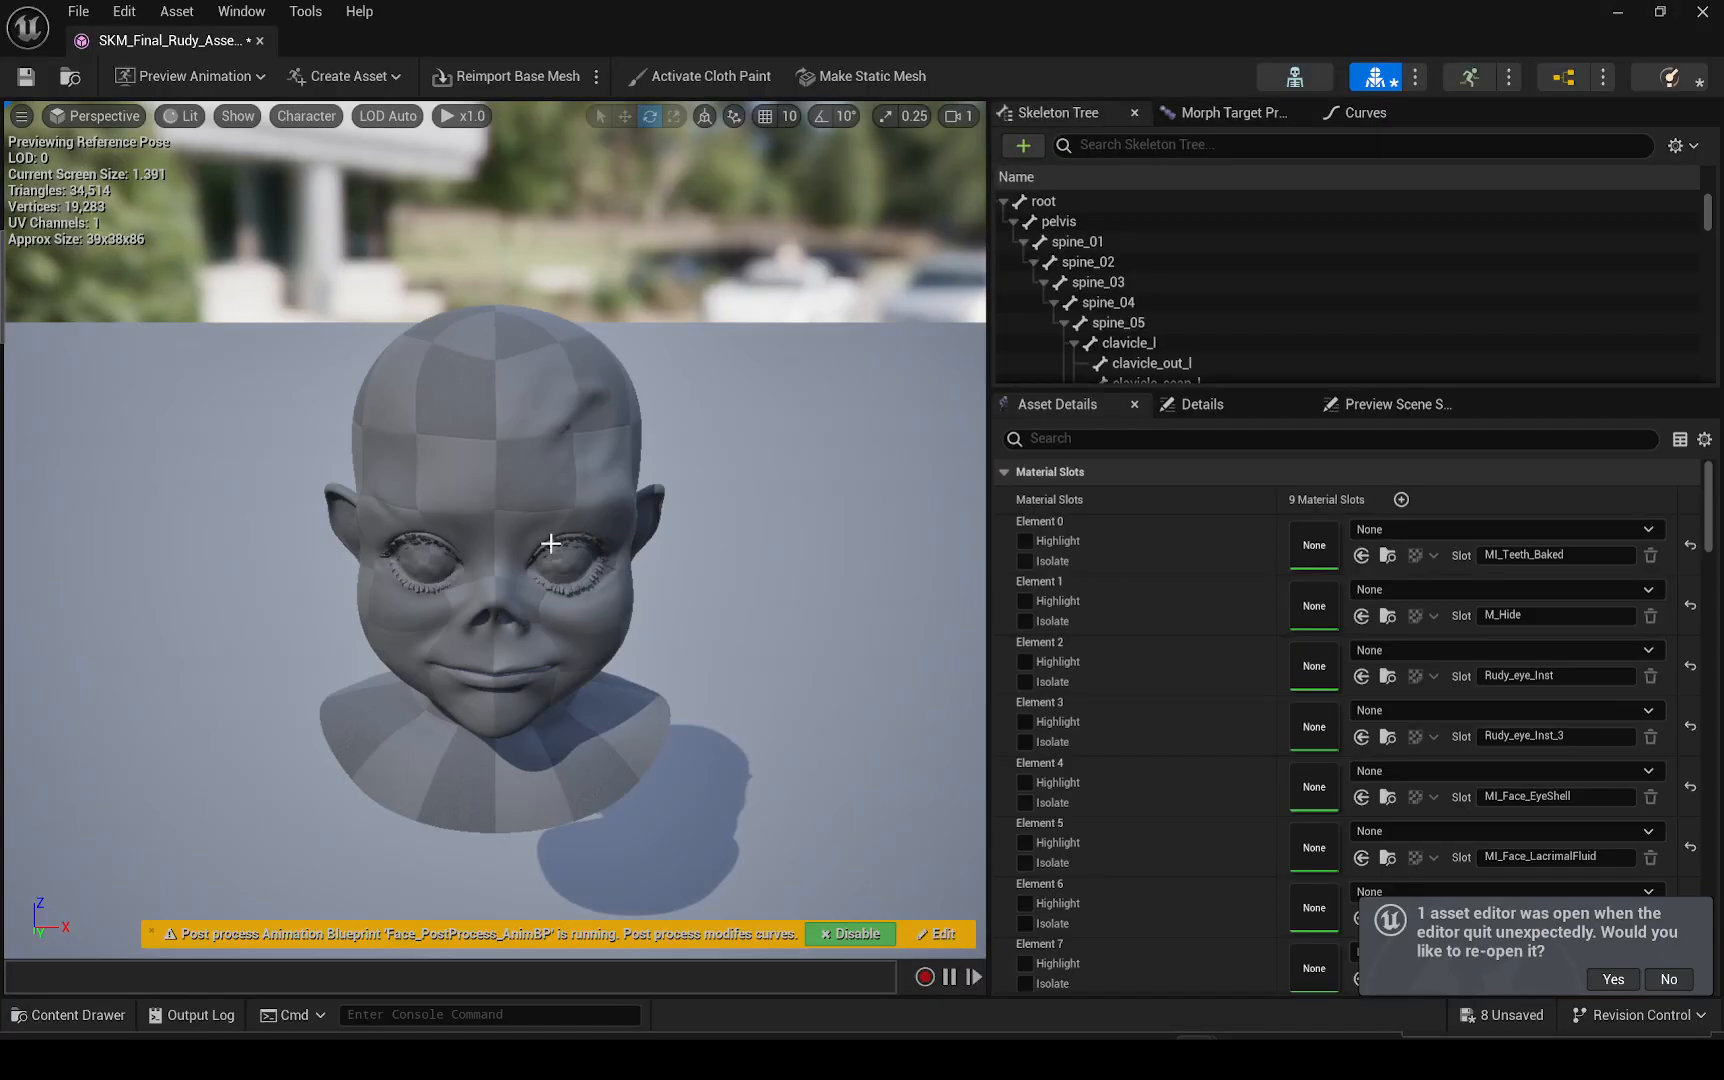
pyautogui.hotkey('ctrl', 's')
pyautogui.click(262, 43)
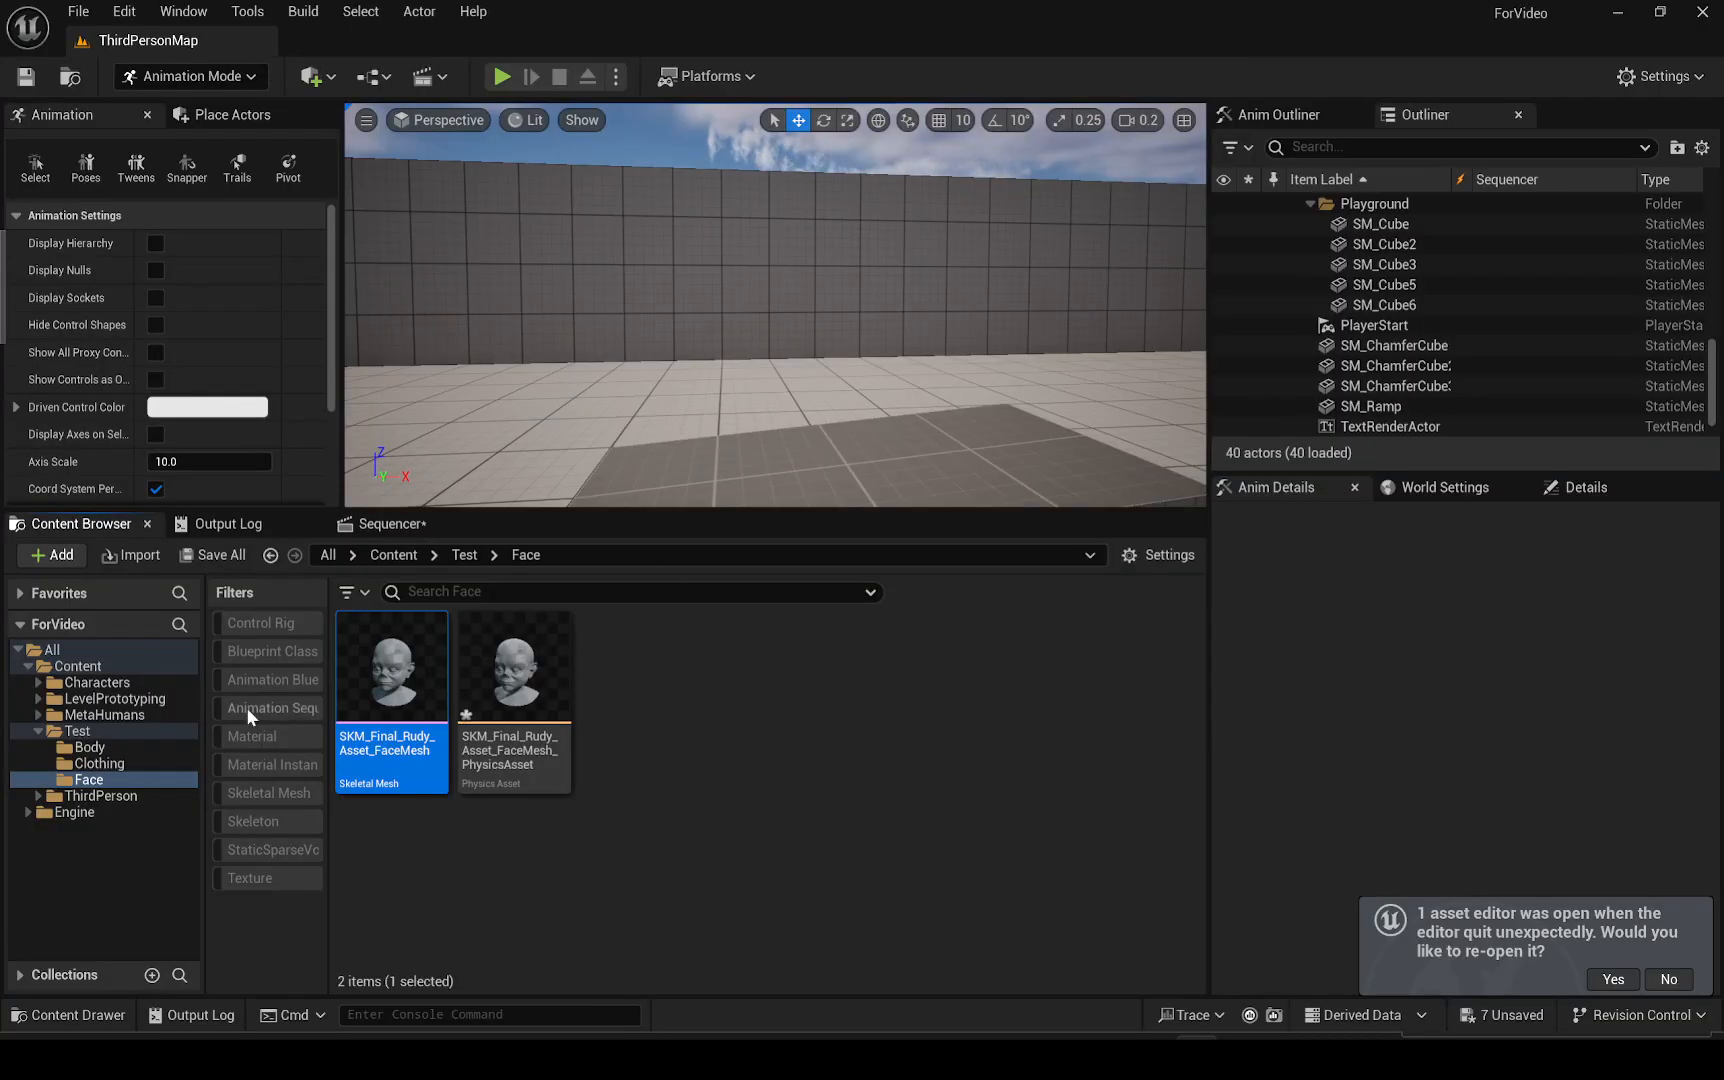
# Try placing a BP_Test actor in the level from the Test folder, then delete it
pyautogui.click(122, 731)
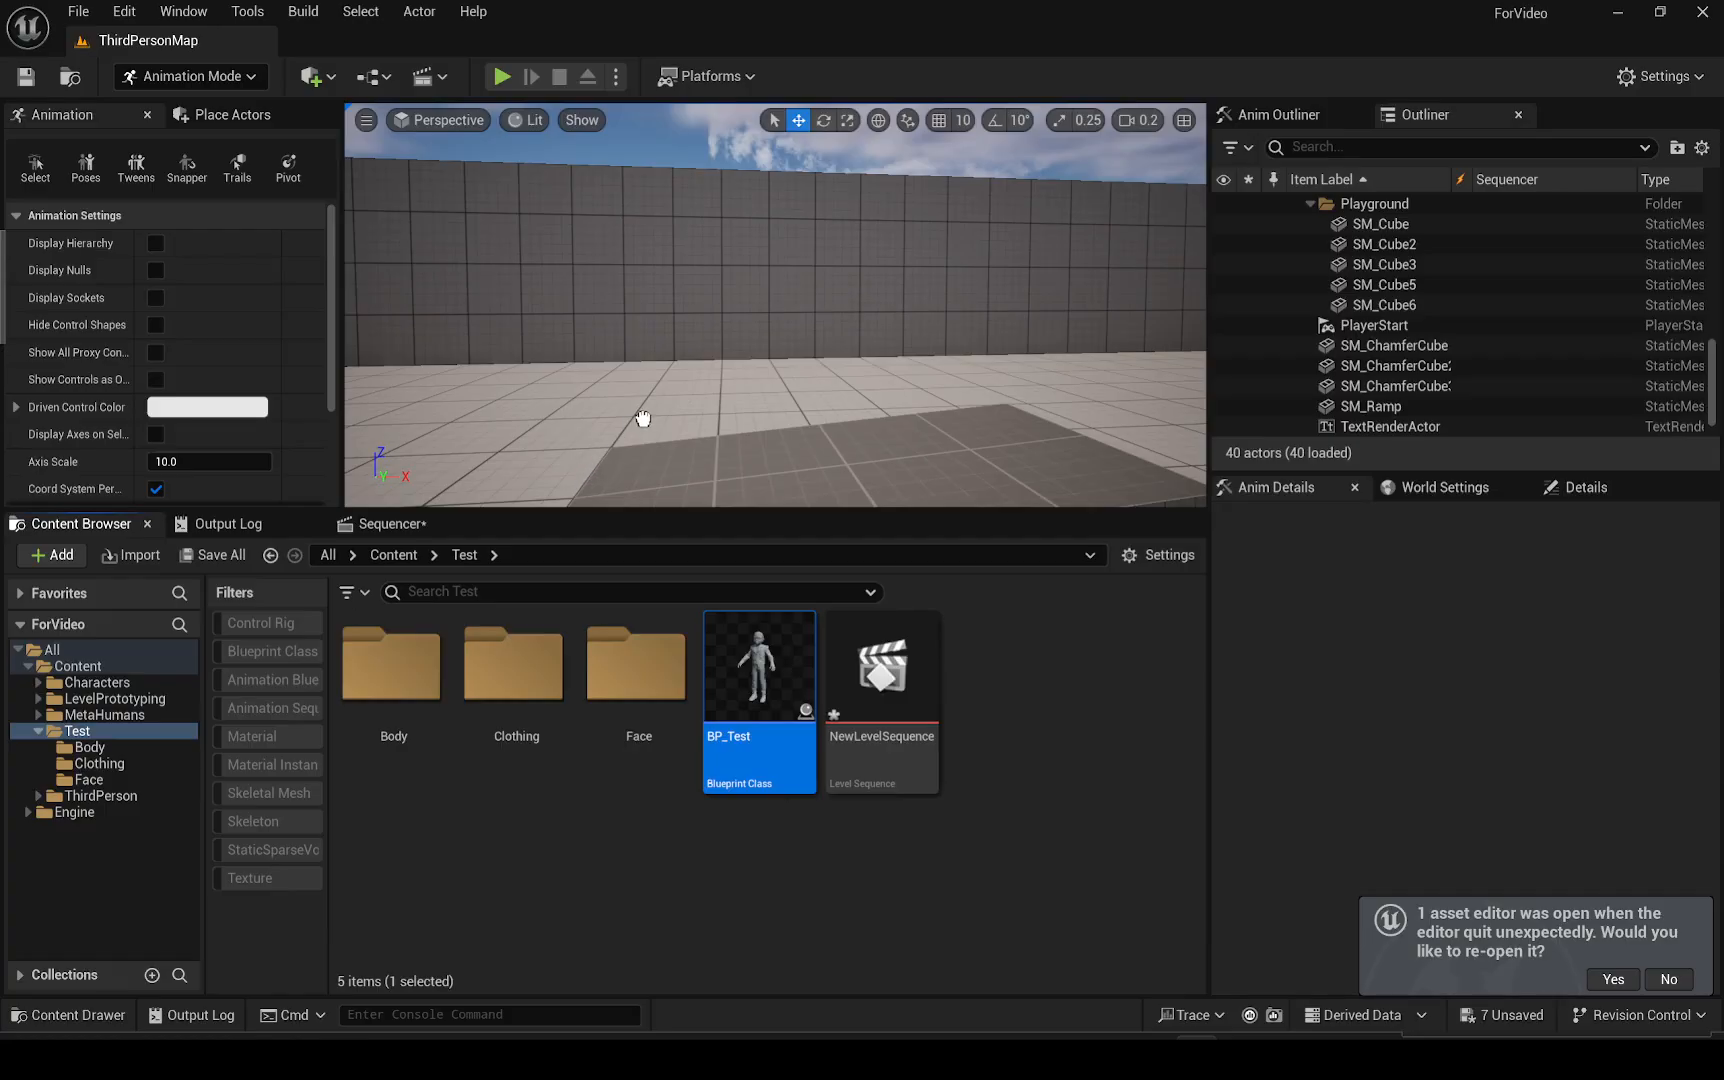
pyautogui.moveTo(643, 419); pyautogui.dragTo(644, 421)
pyautogui.moveTo(664, 366)
pyautogui.mouseDown(button='right')
pyautogui.moveTo(648, 334)
pyautogui.moveTo(650, 354)
pyautogui.mouseUp(button='right')
pyautogui.scroll(2, 650, 335)
pyautogui.press('a')
pyautogui.press('w')
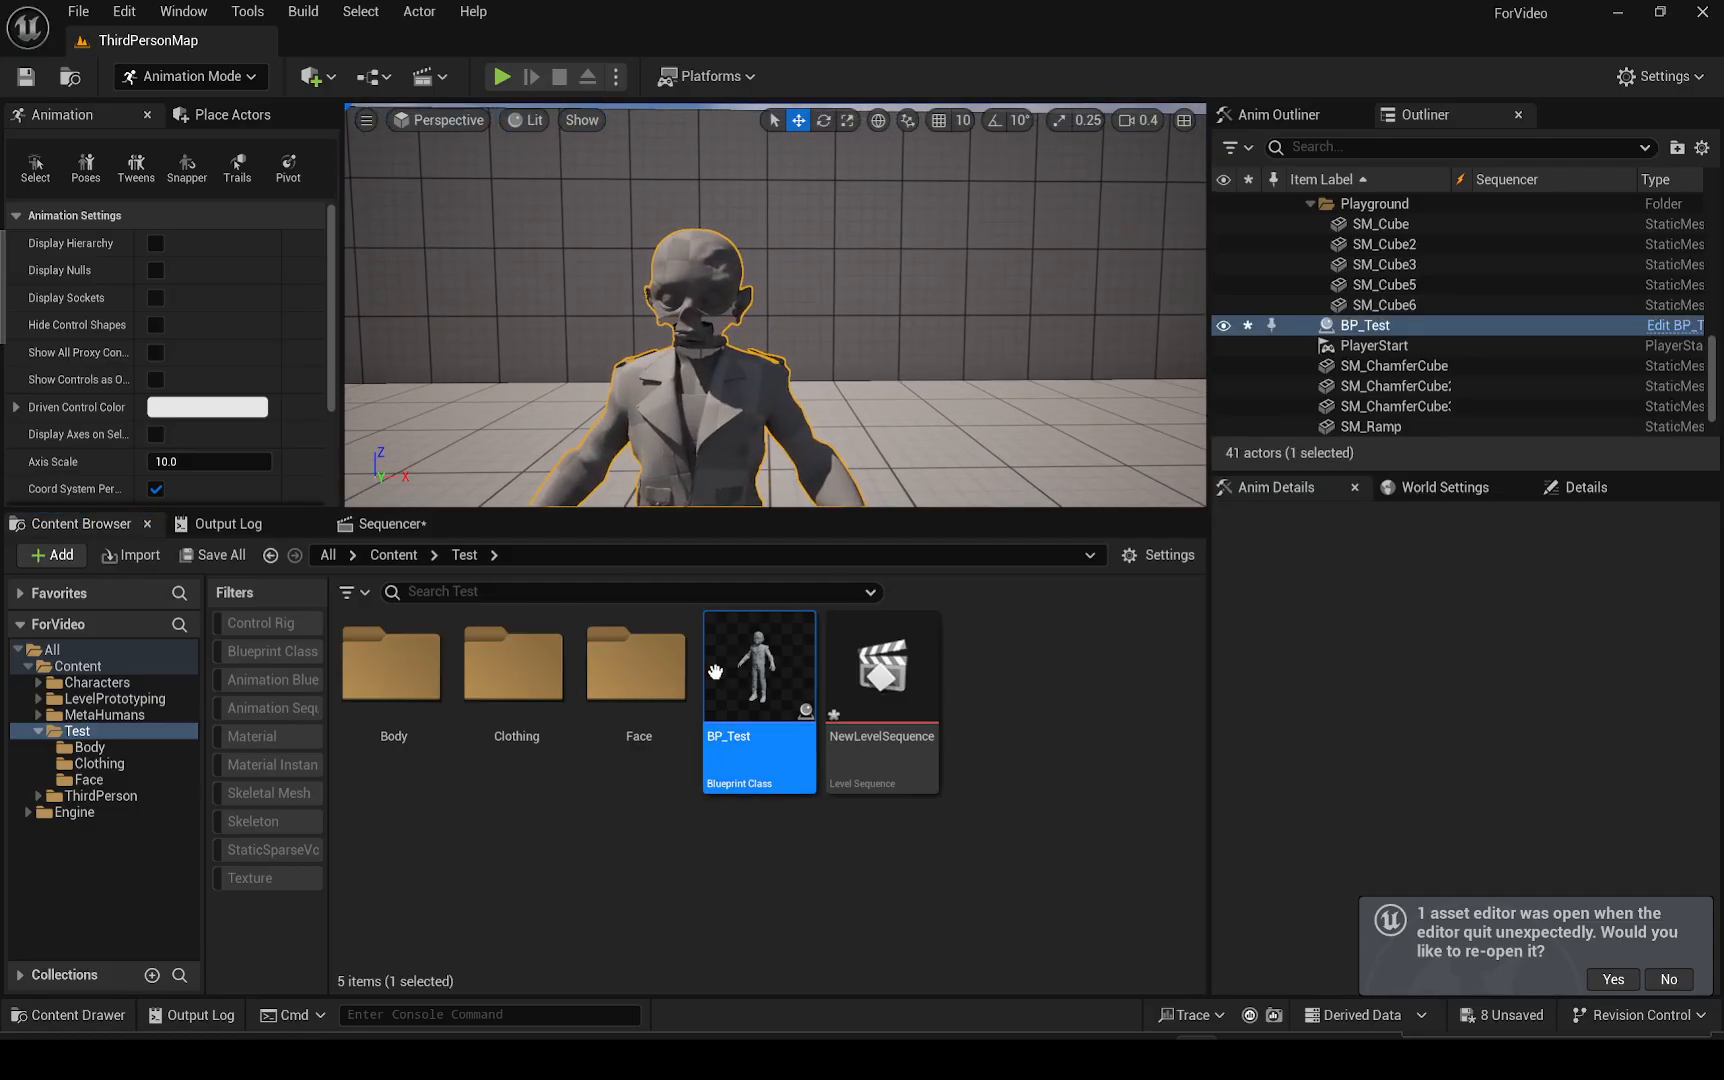
pyautogui.click(1400, 346)
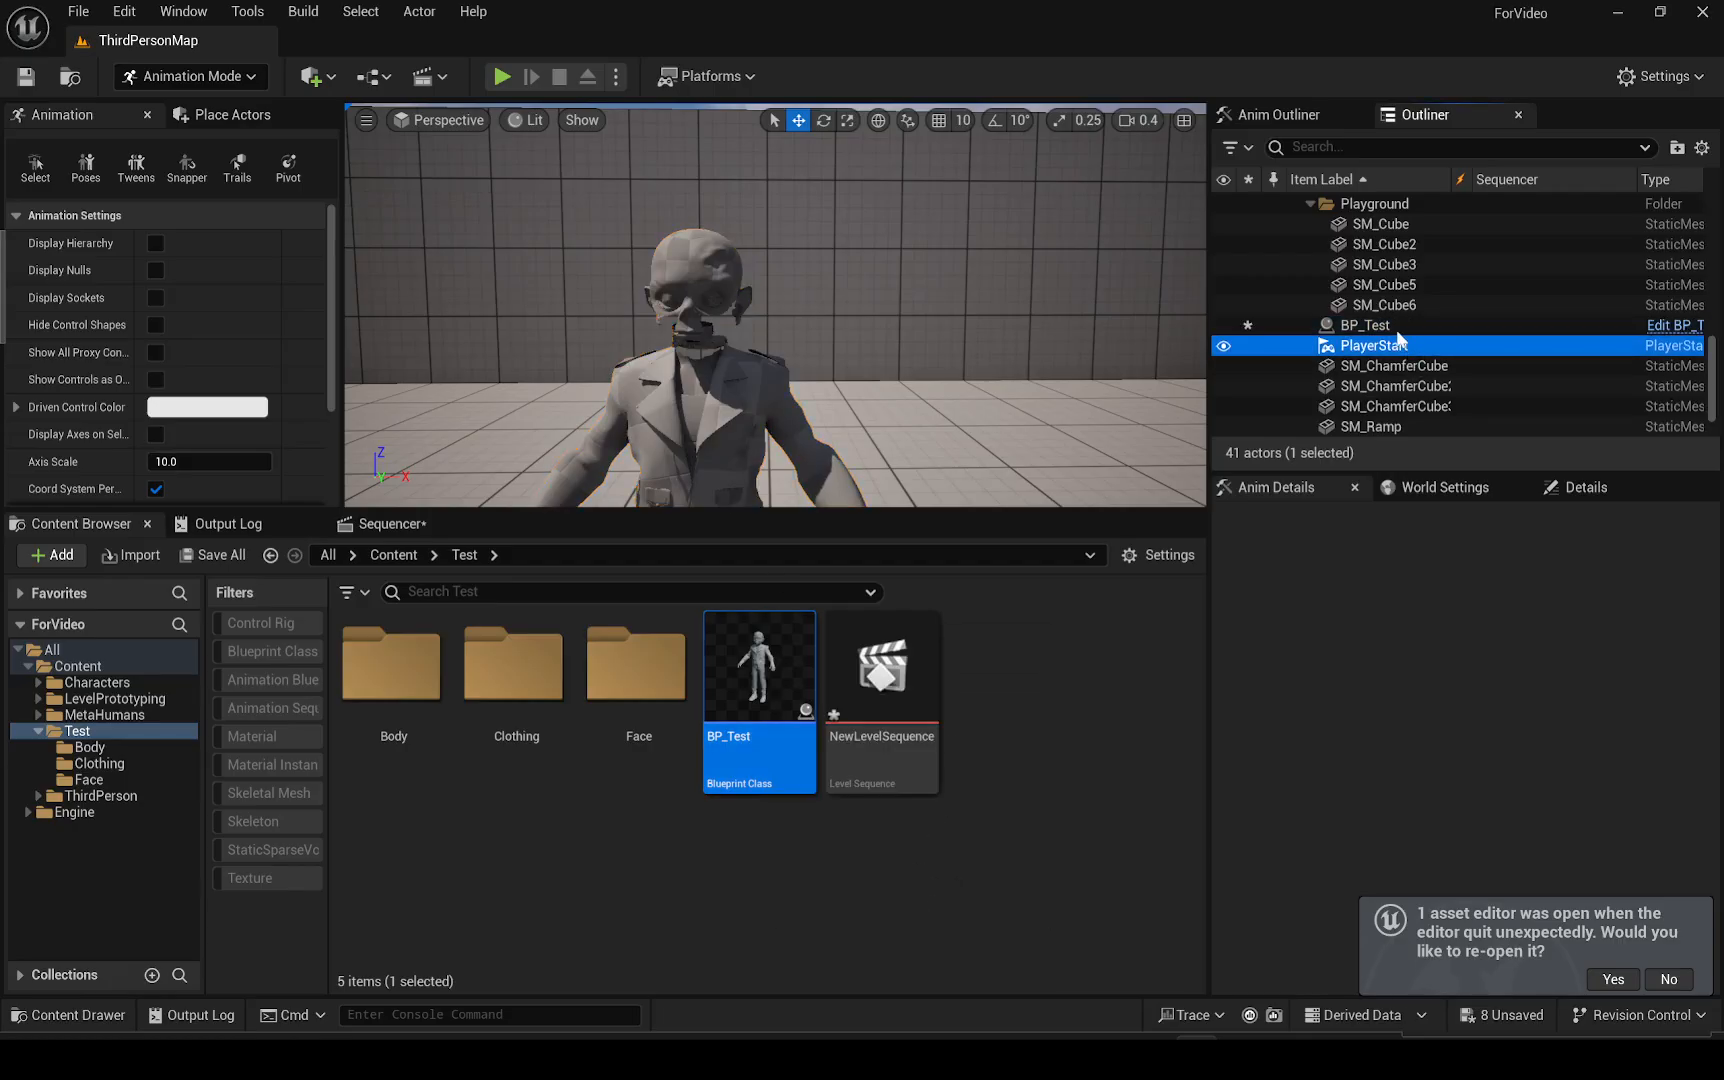
pyautogui.click(1393, 327)
pyautogui.press('Delete')
# Open the BP_Test blueprint to inspect its viewport, then close it
pyautogui.doubleClick(792, 669)
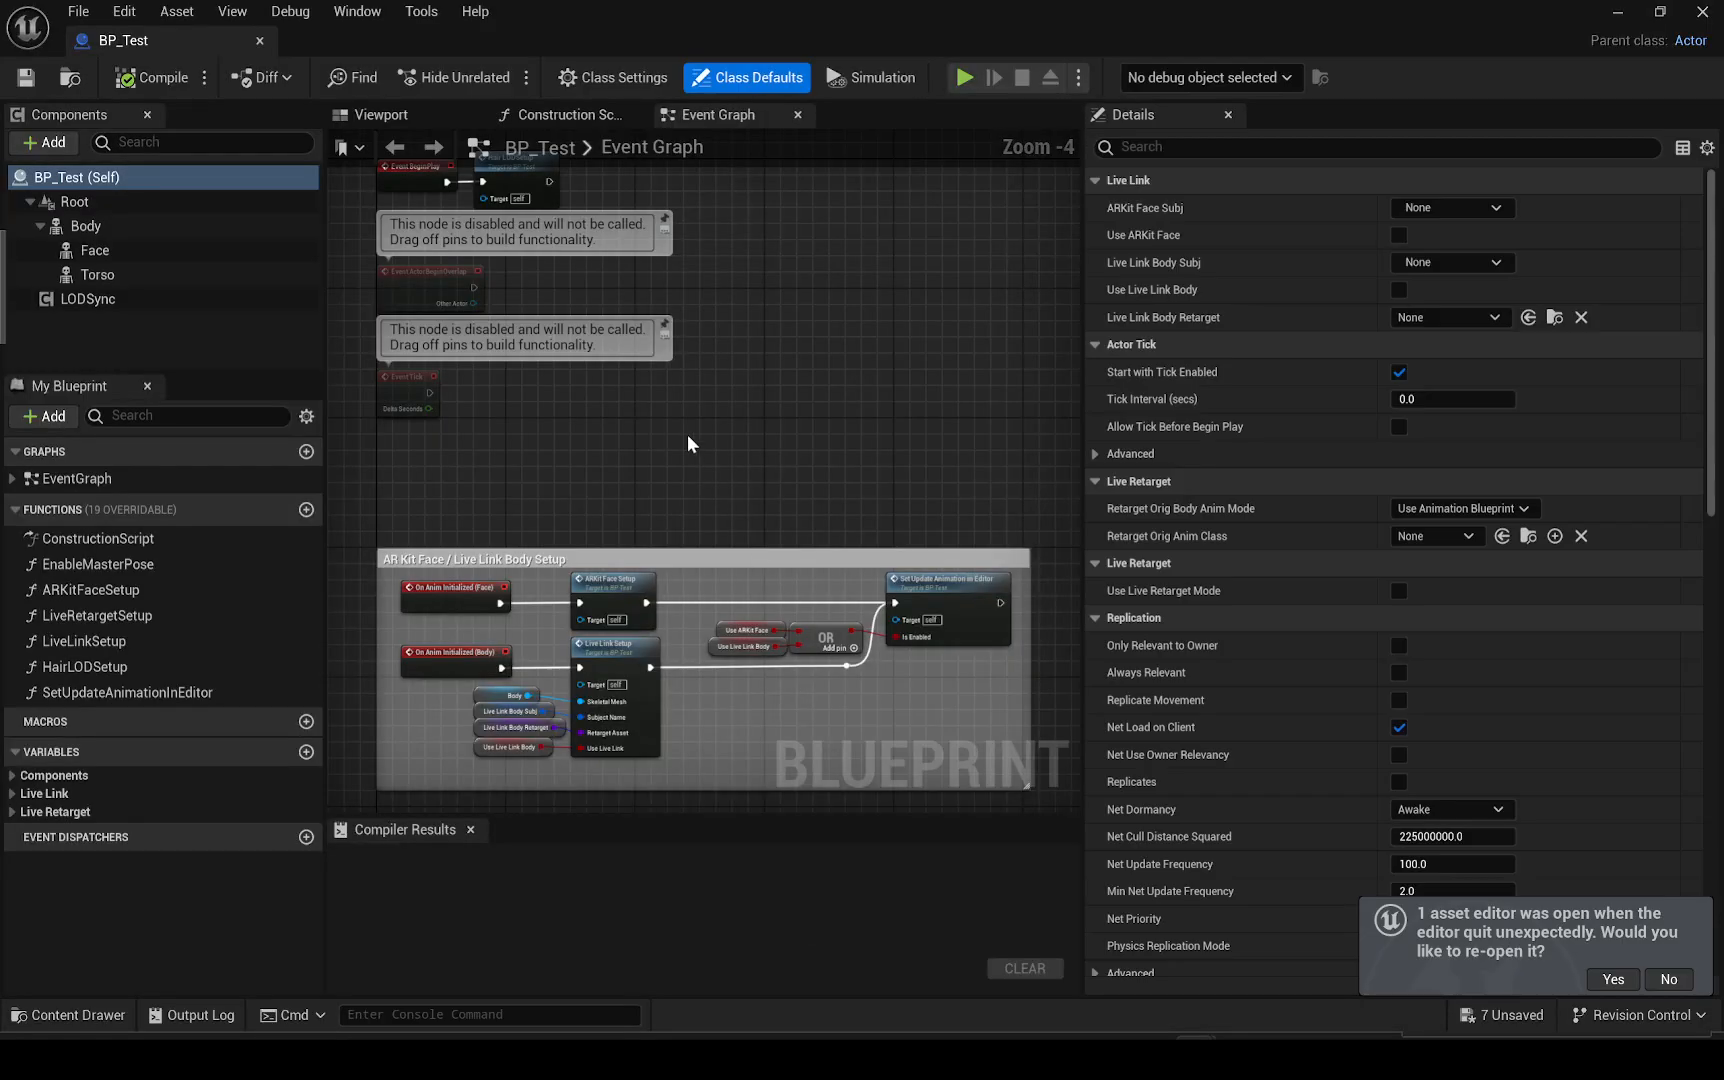
pyautogui.click(381, 114)
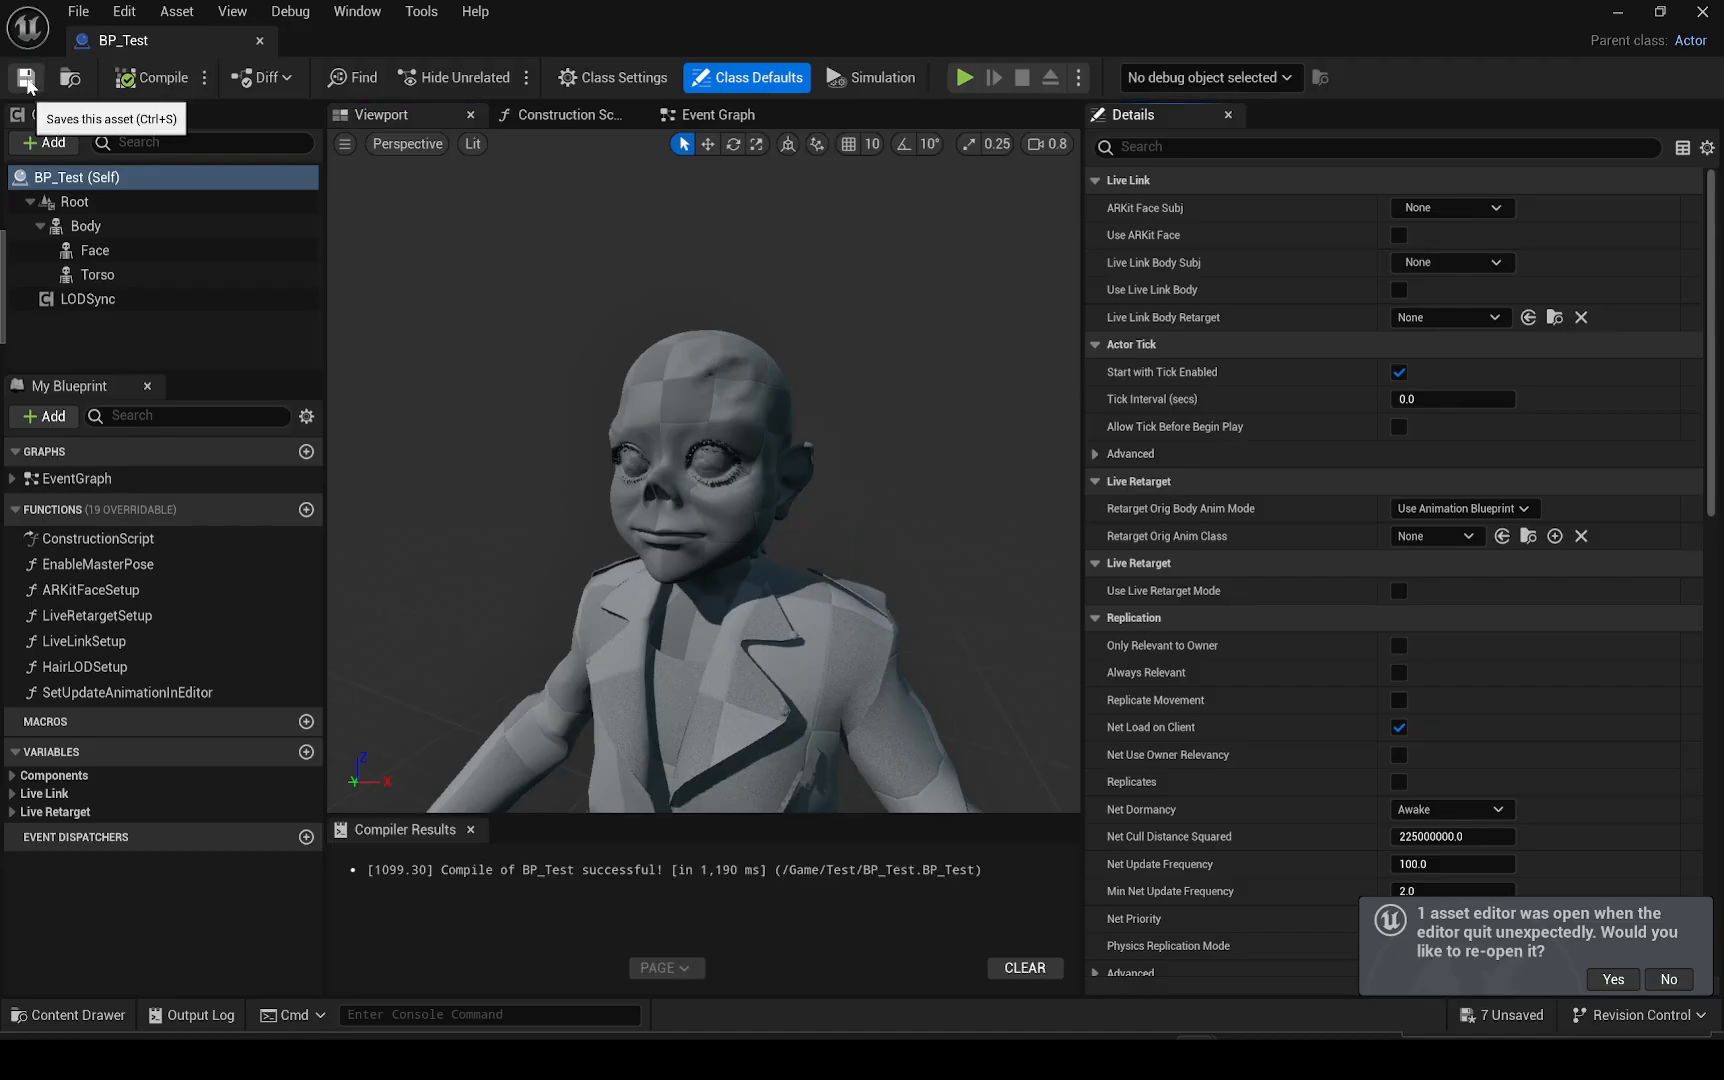
pyautogui.click(259, 40)
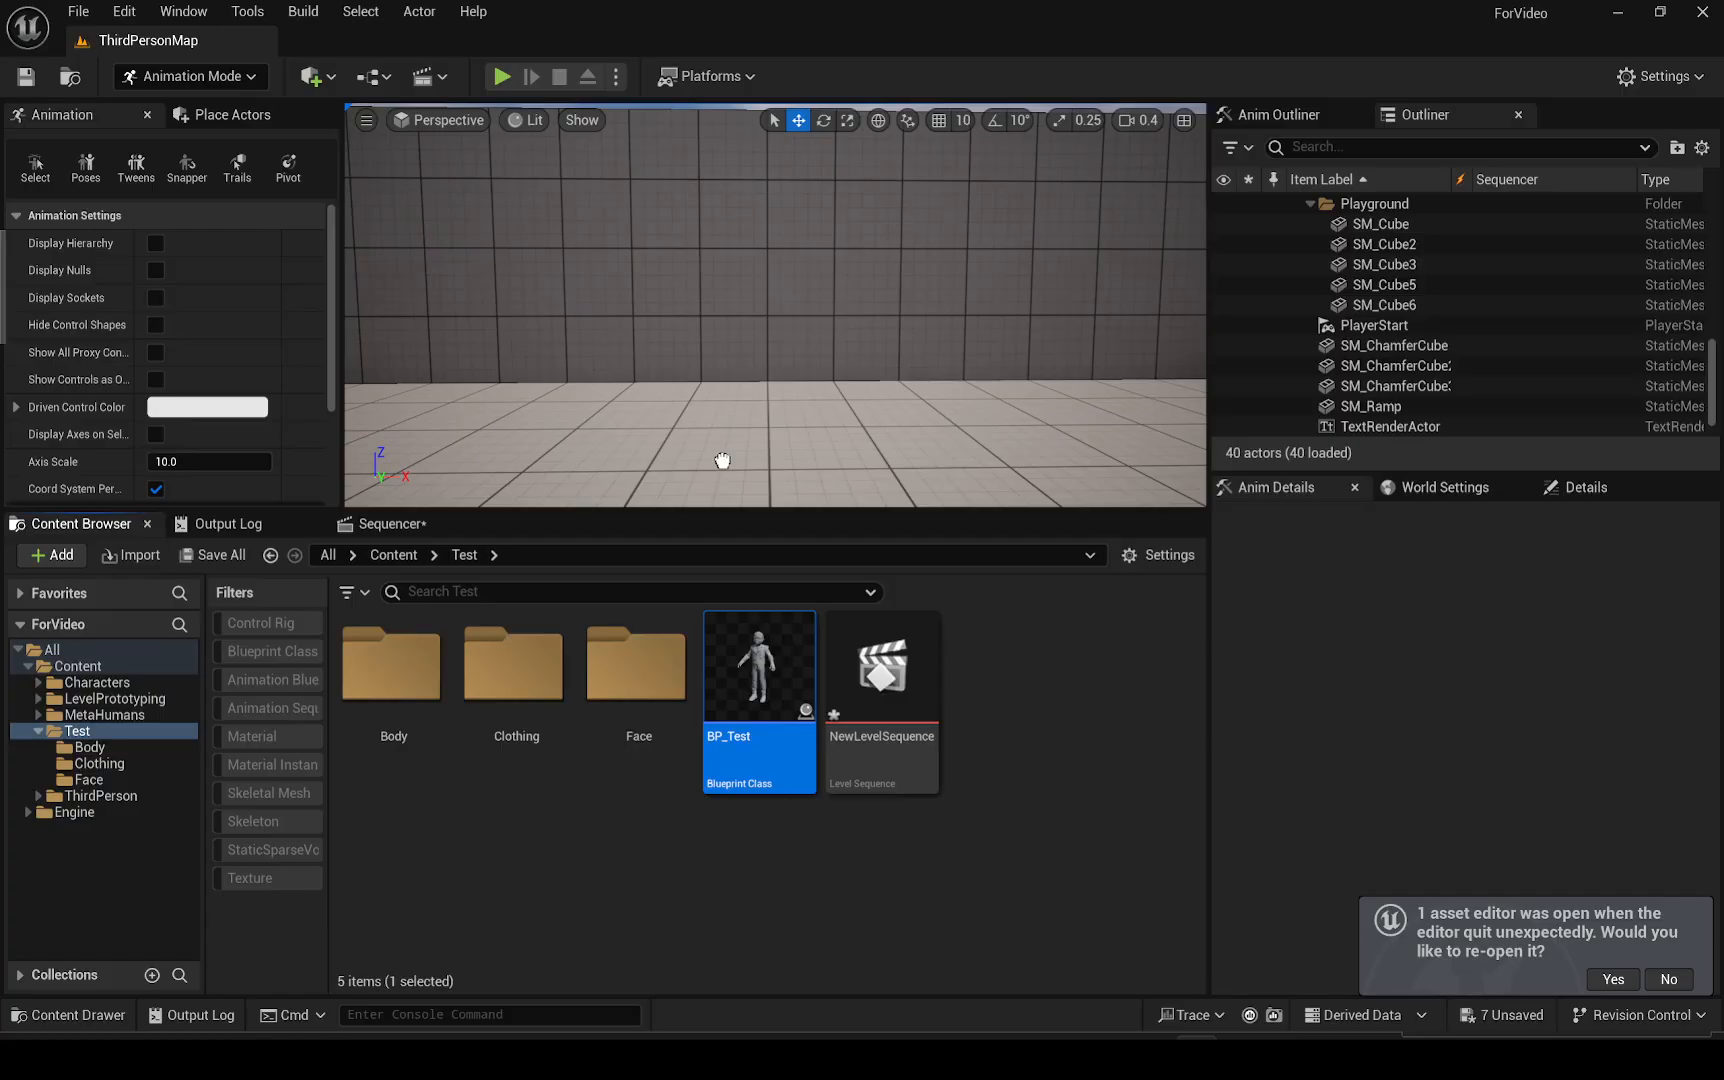
# Place BP_Test in the level again, open NewLevelSequence and add the actor to it as a track
pyautogui.moveTo(722, 460); pyautogui.dragTo(722, 462)
pyautogui.press('f')
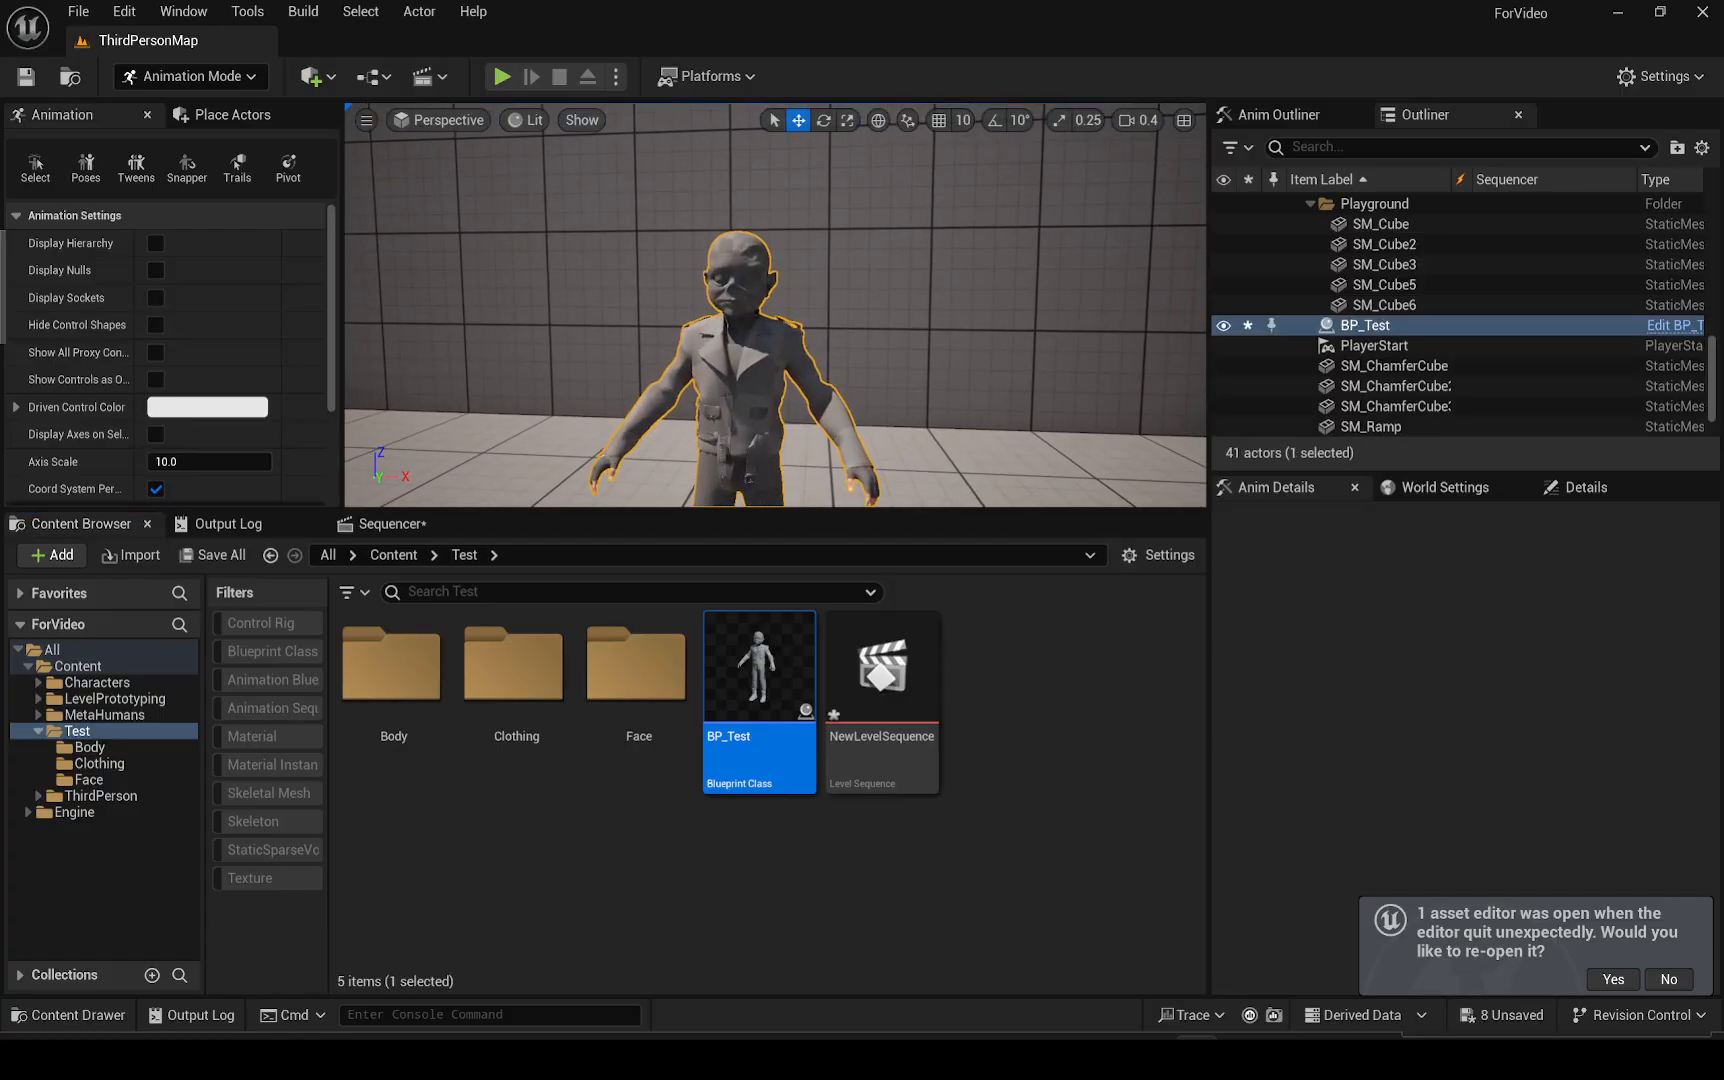
pyautogui.doubleClick(880, 648)
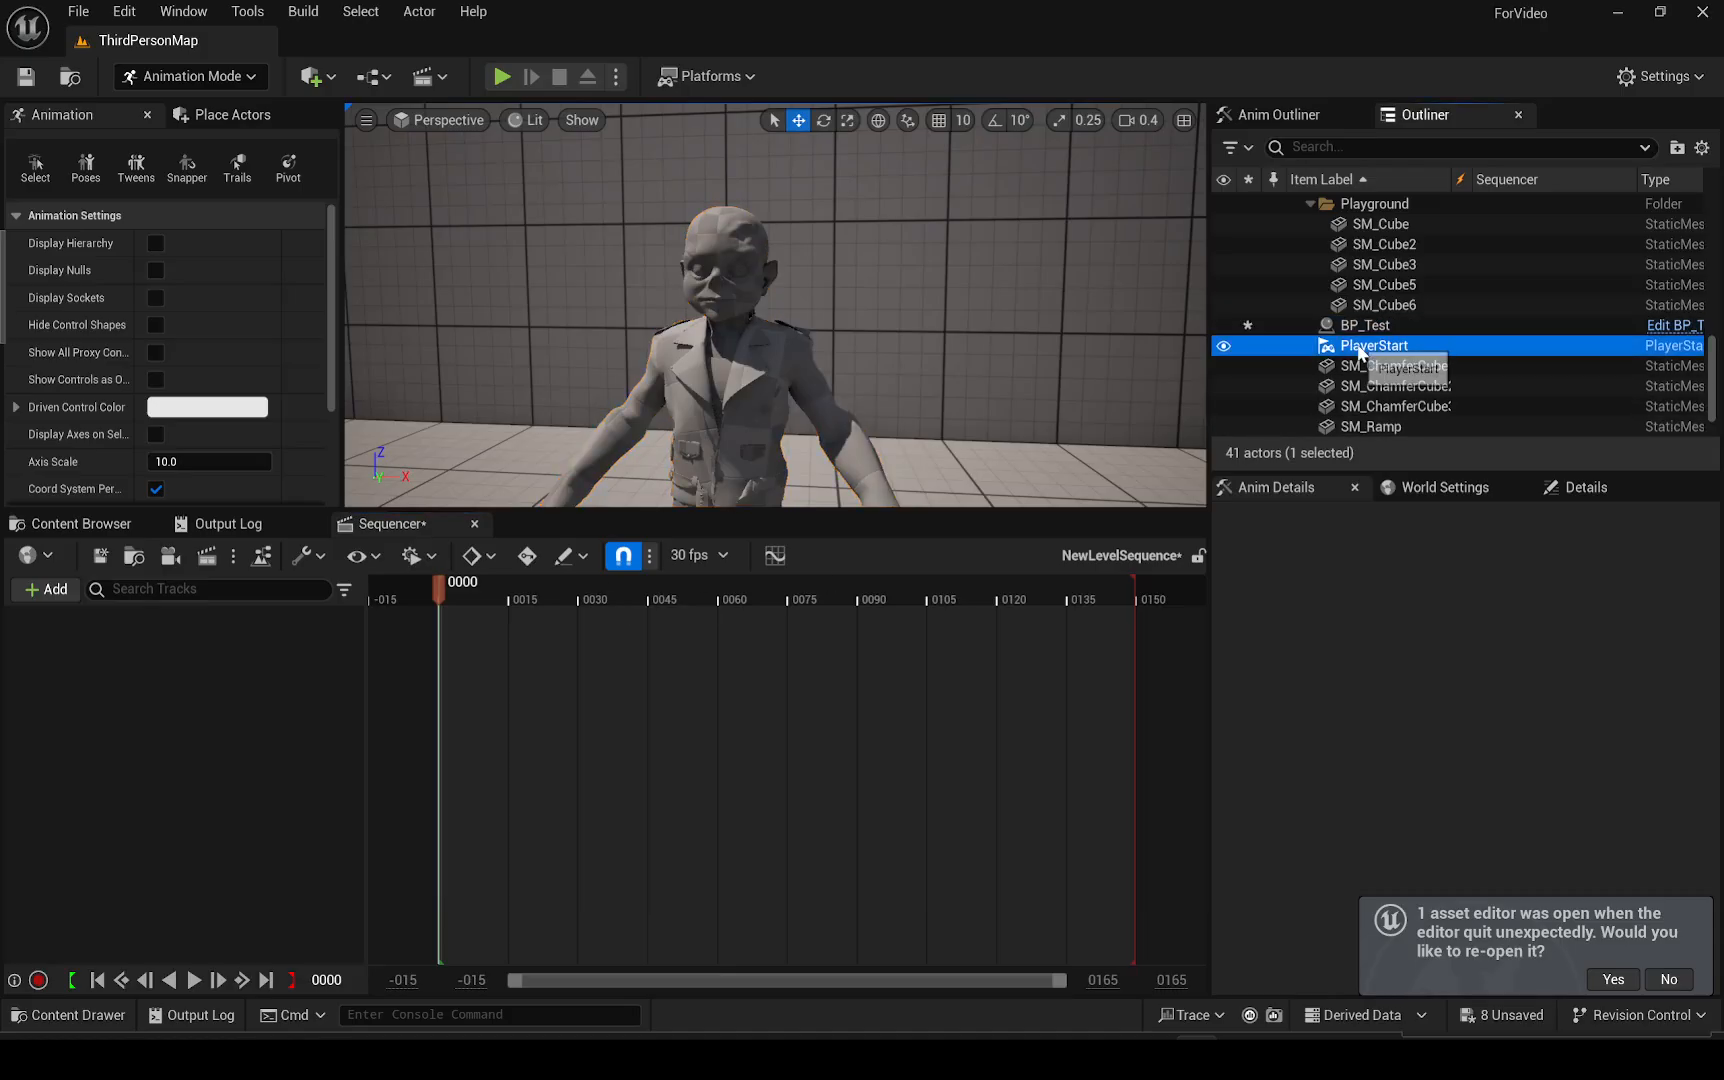
pyautogui.moveTo(1365, 325); pyautogui.dragTo(162, 659)
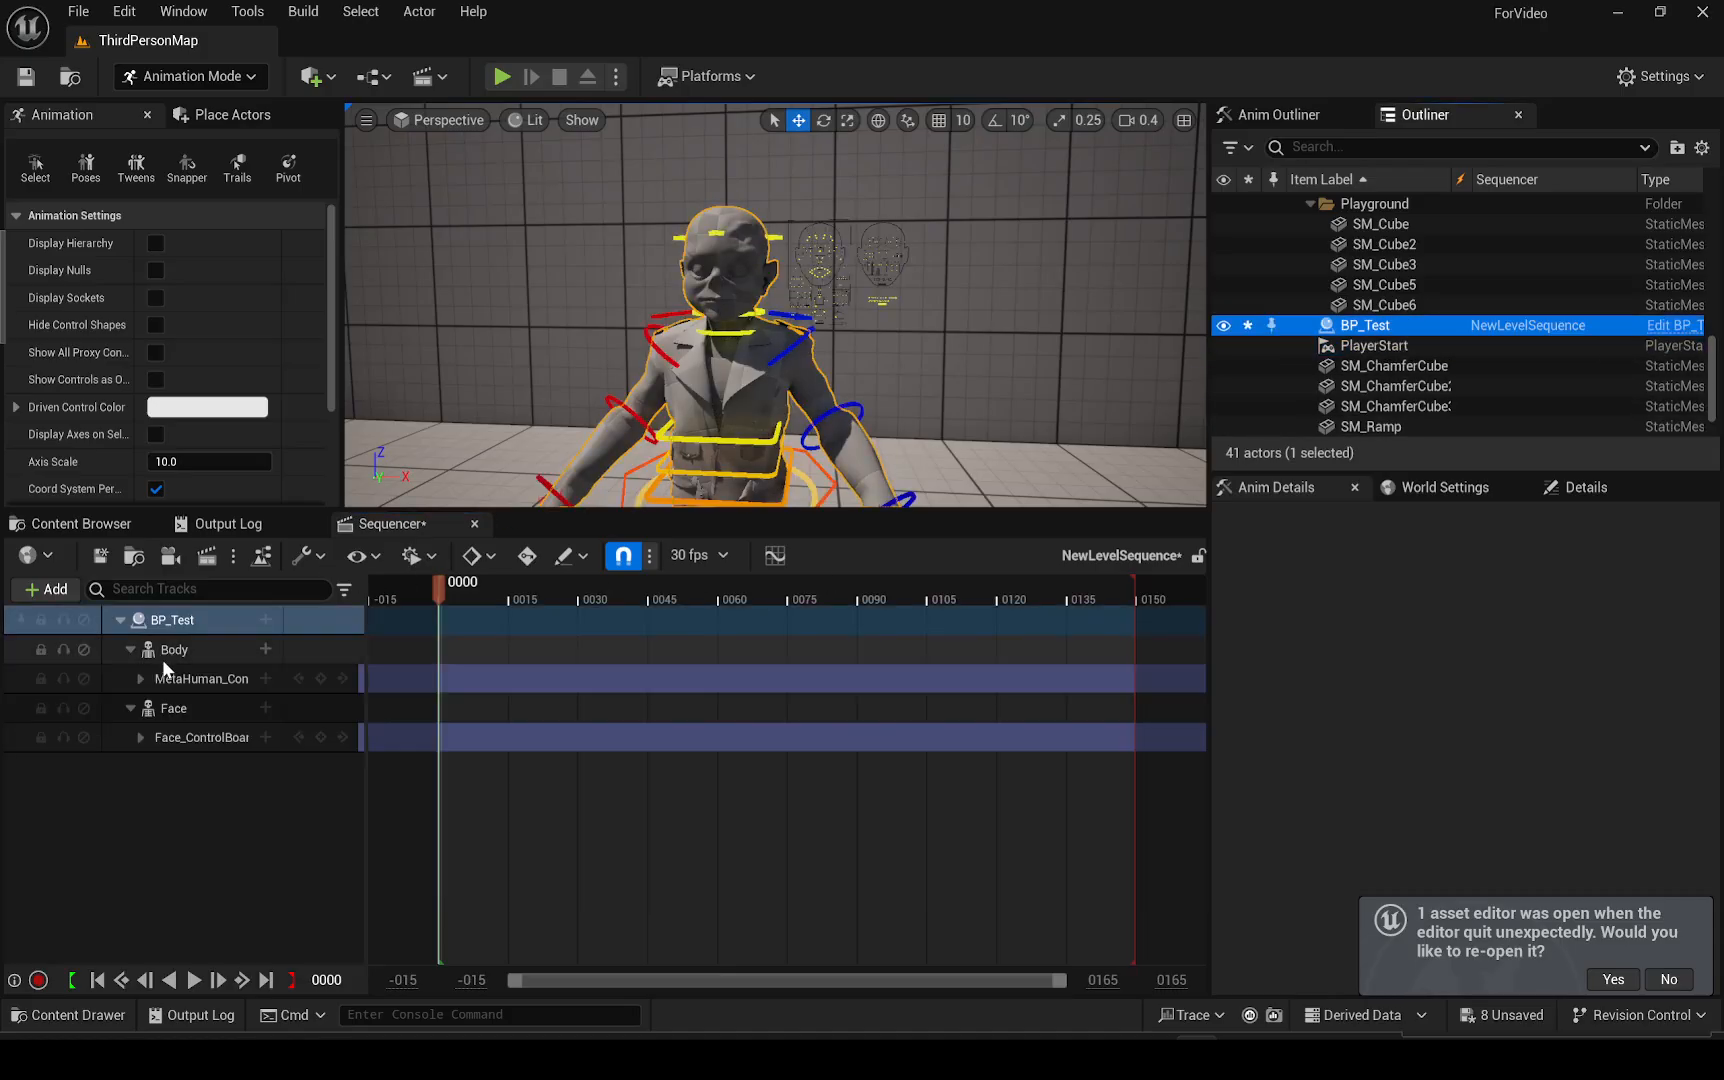
# Try rotating the right upper arm and spine body controls, undoing each rotation
pyautogui.click(688, 338)
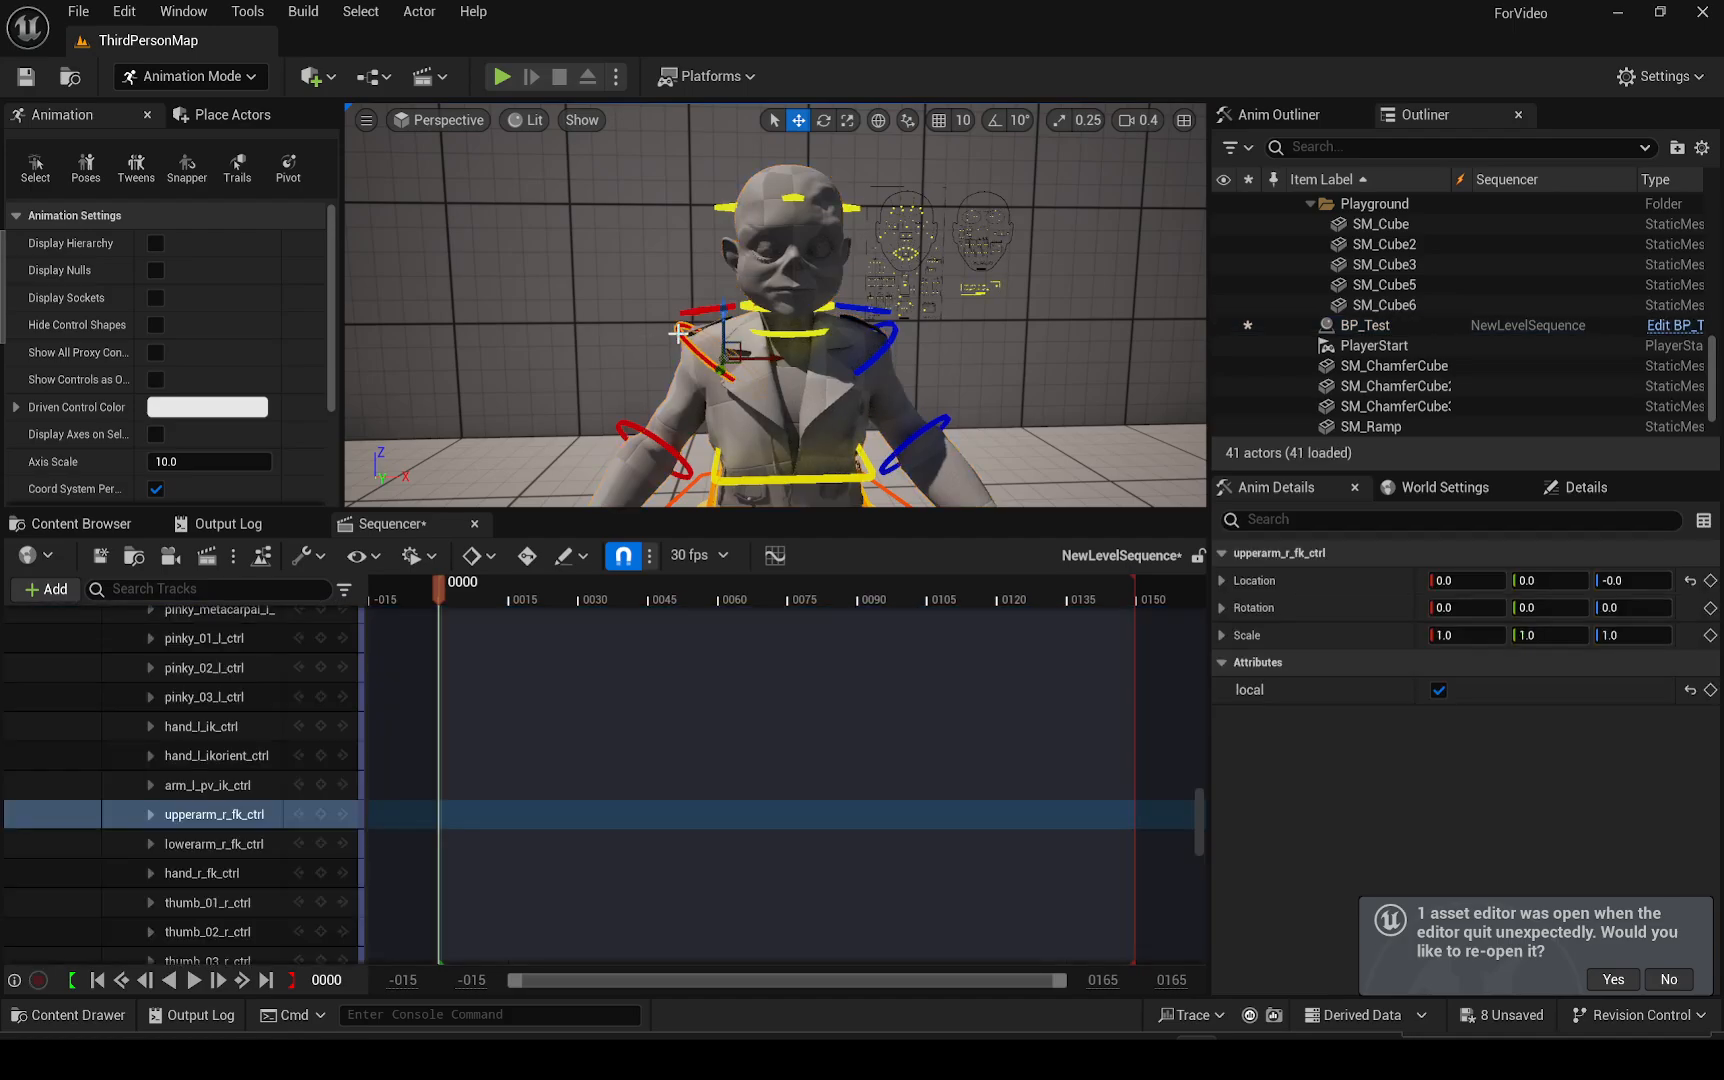
pyautogui.press('e')
pyautogui.moveTo(700, 290); pyautogui.dragTo(770, 300)
pyautogui.hotkey('ctrl', 'z')
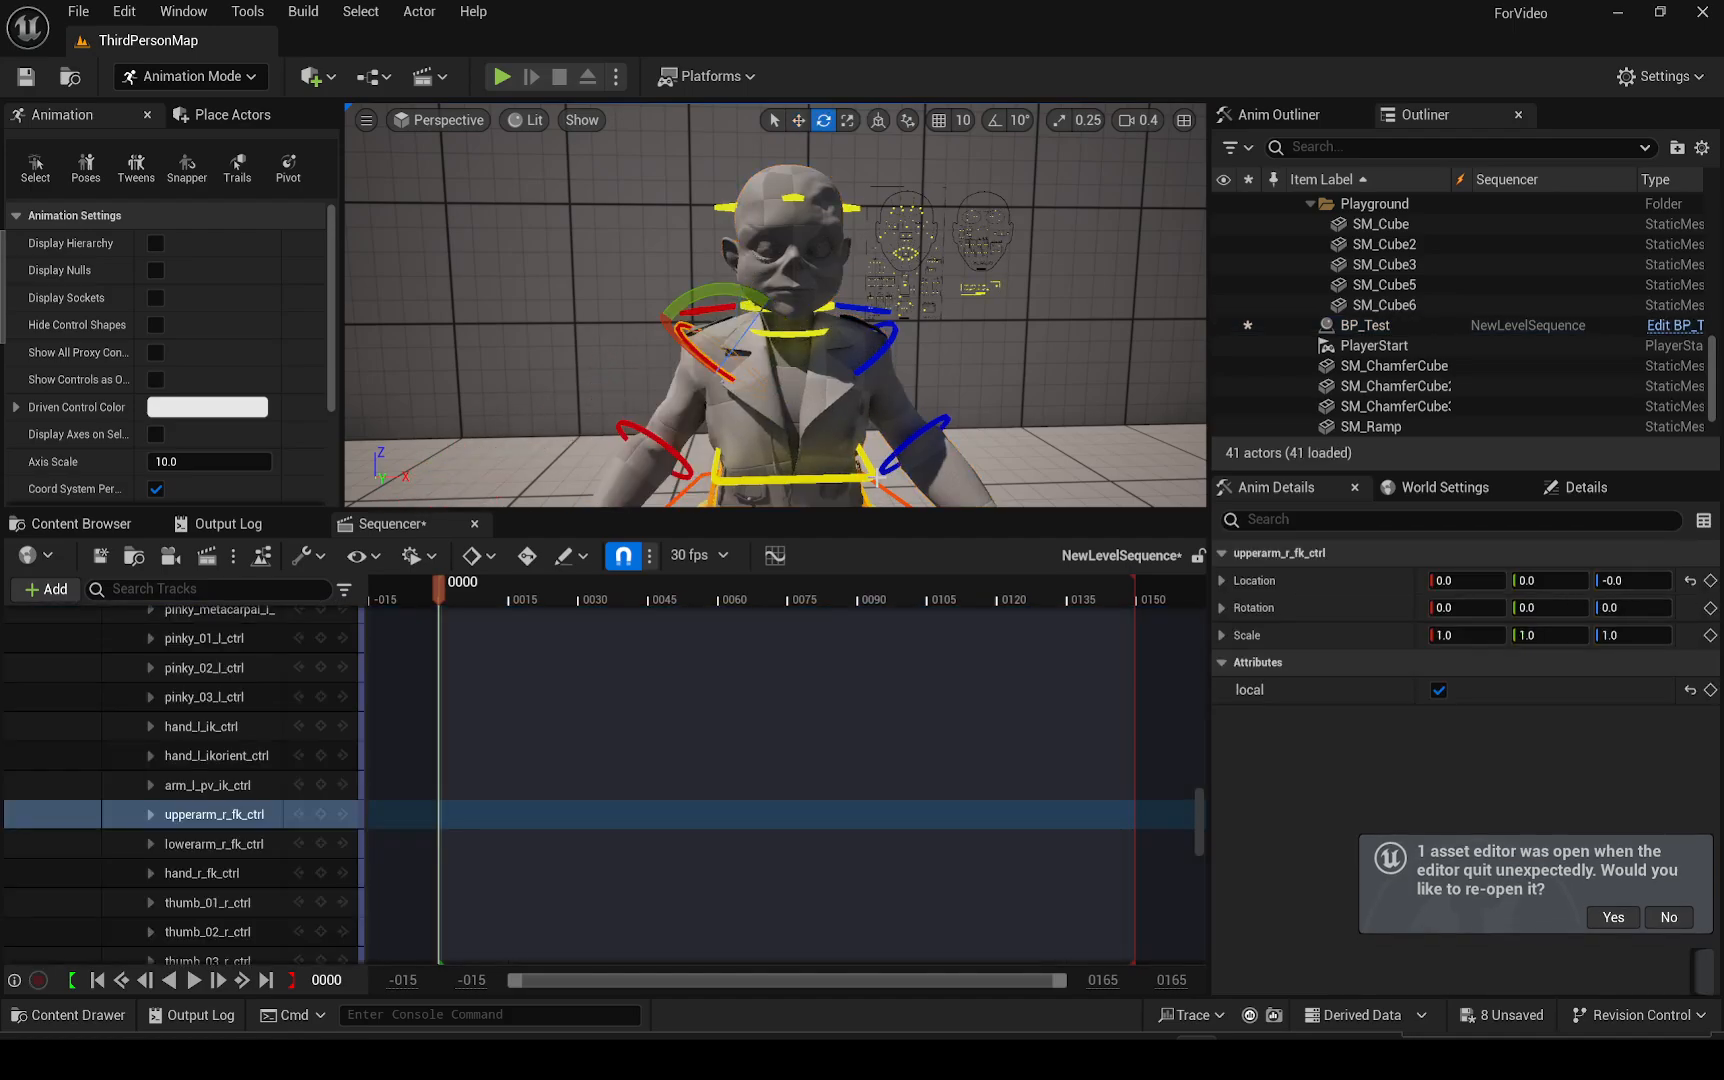
pyautogui.click(867, 469)
pyautogui.moveTo(740, 393); pyautogui.dragTo(760, 368)
pyautogui.moveTo(858, 469); pyautogui.dragTo(874, 452)
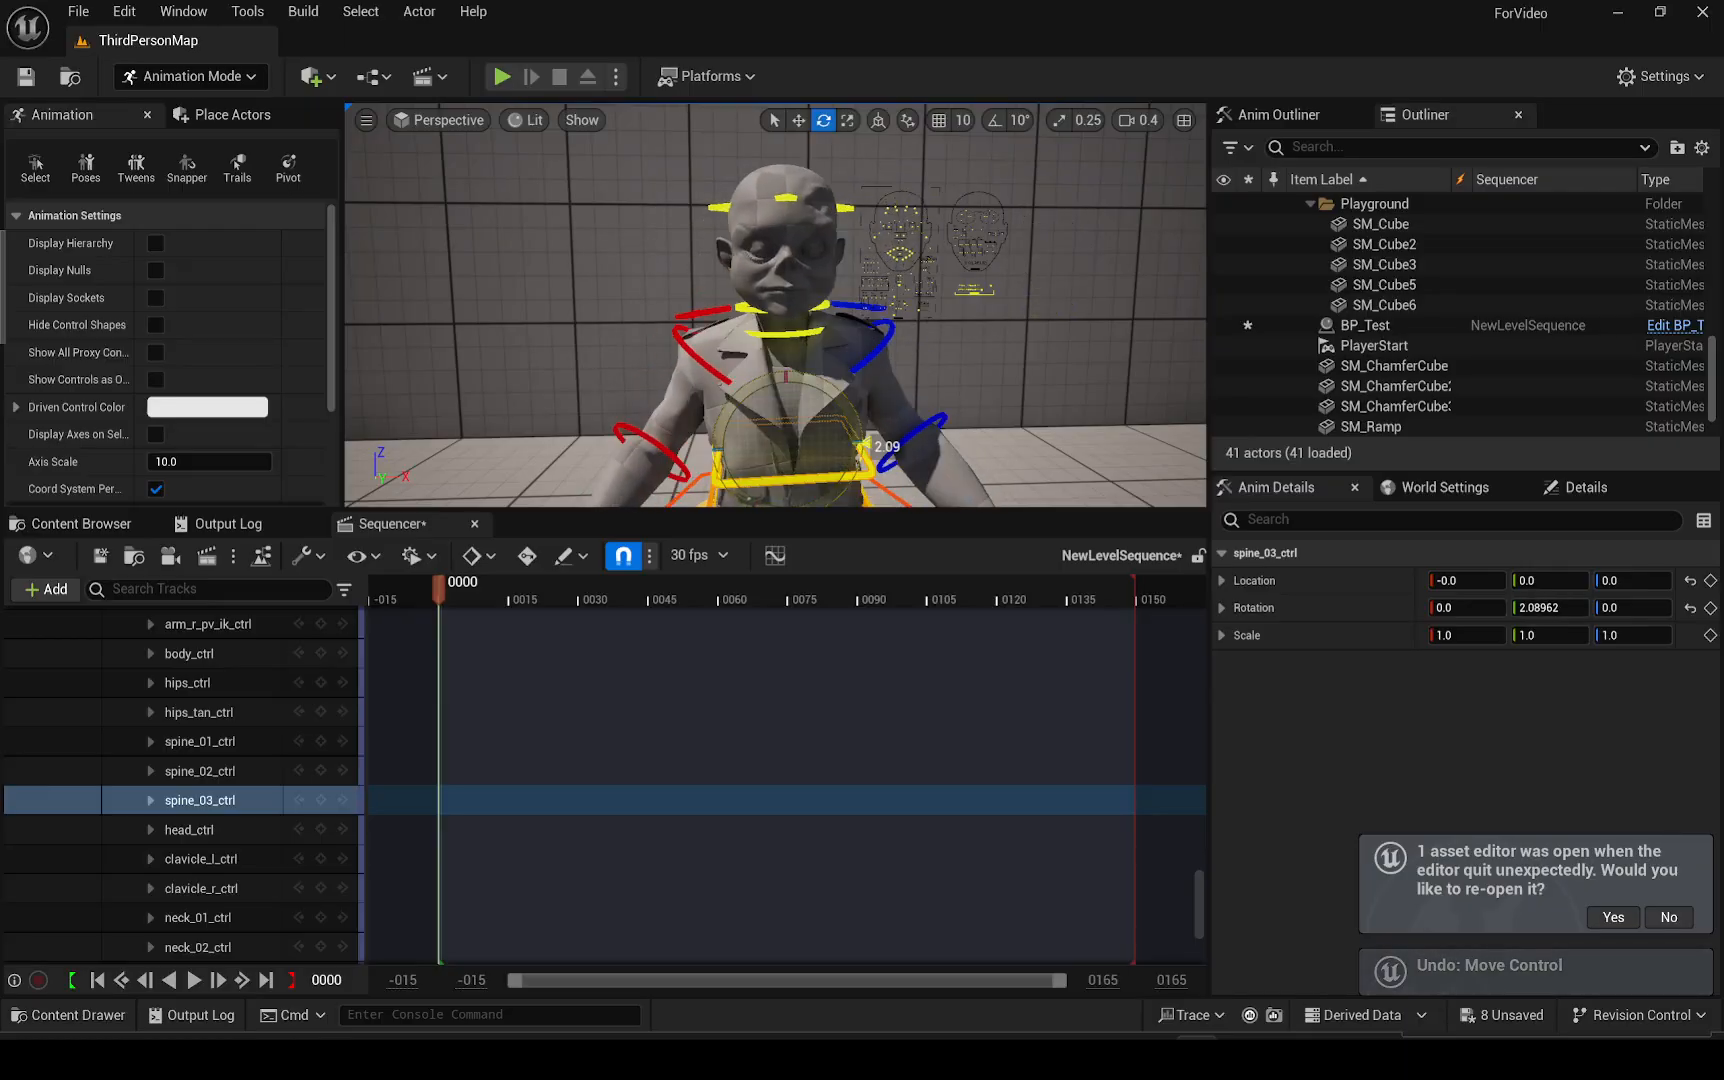
pyautogui.hotkey('ctrl', 'z')
# Try moving the jaw control on the face control board, then undo the move
pyautogui.press('w')
pyautogui.moveTo(874, 440); pyautogui.dragTo(900, 430, button='right')
pyautogui.scroll(-2, 905, 433)
pyautogui.press('s')
pyautogui.moveTo(960, 282); pyautogui.dragTo(935, 278, button='right')
pyautogui.click(925, 268)
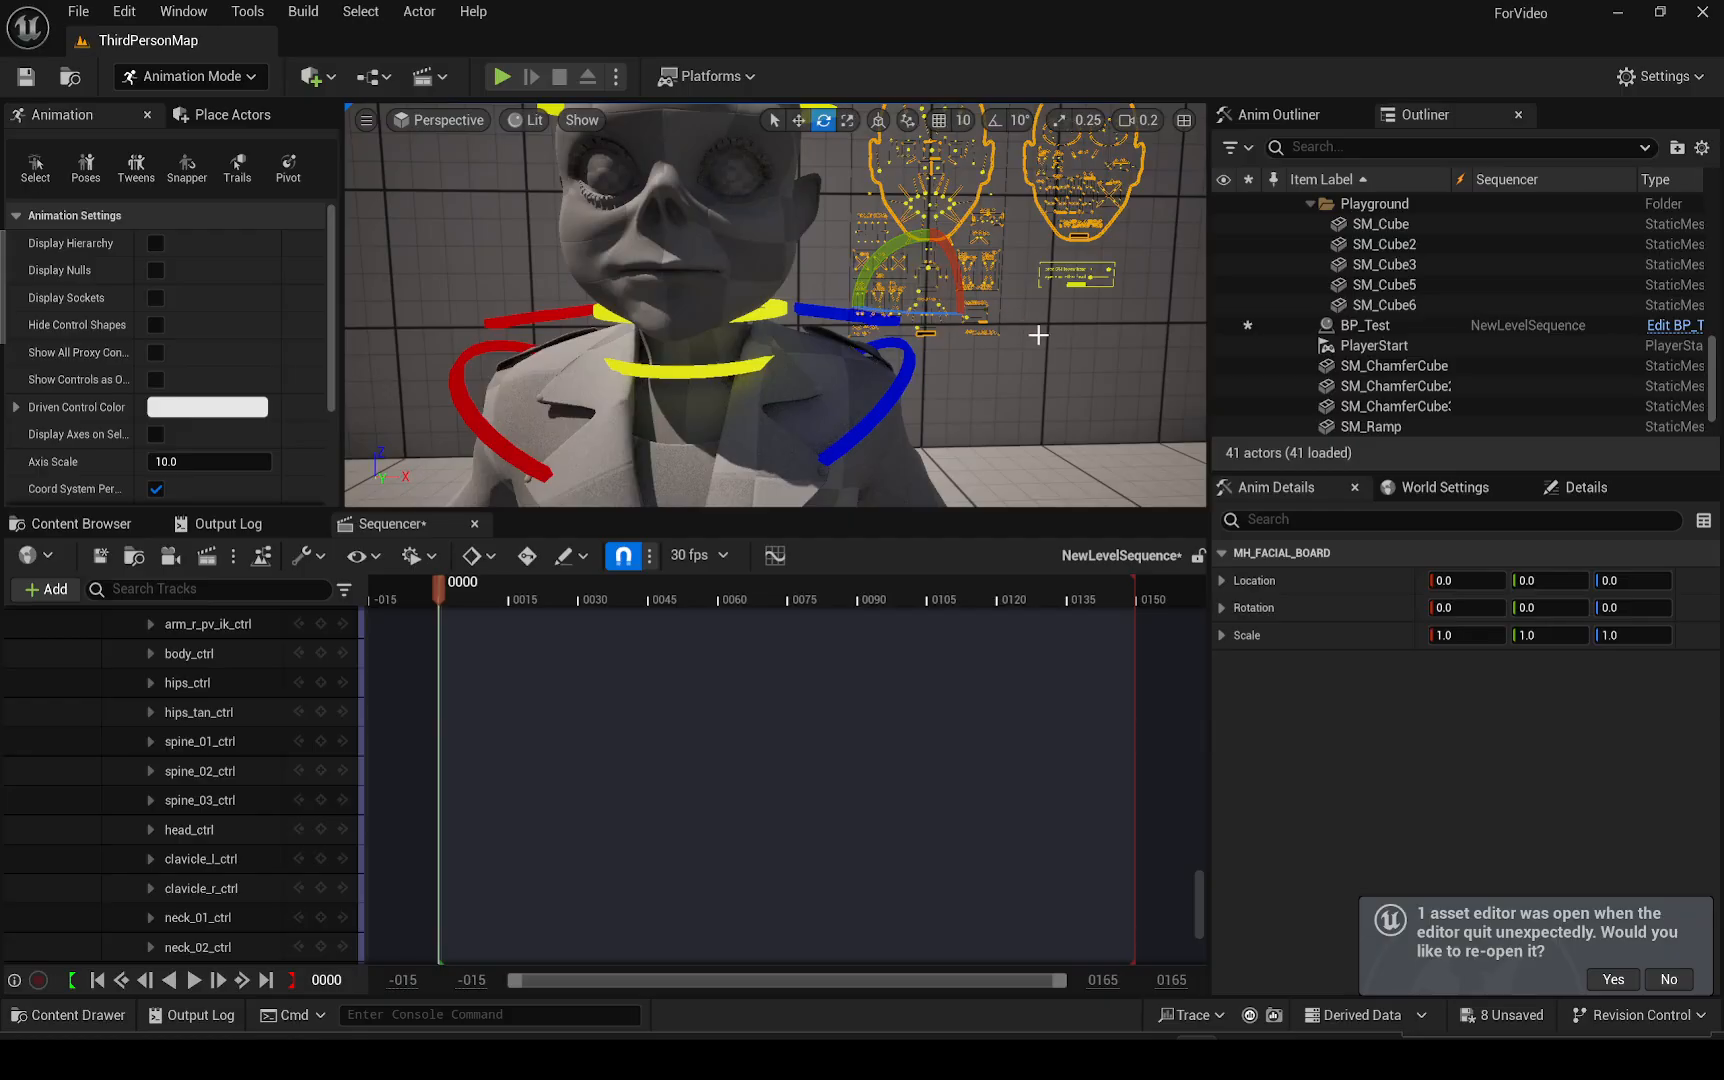
pyautogui.click(919, 279)
pyautogui.press('w')
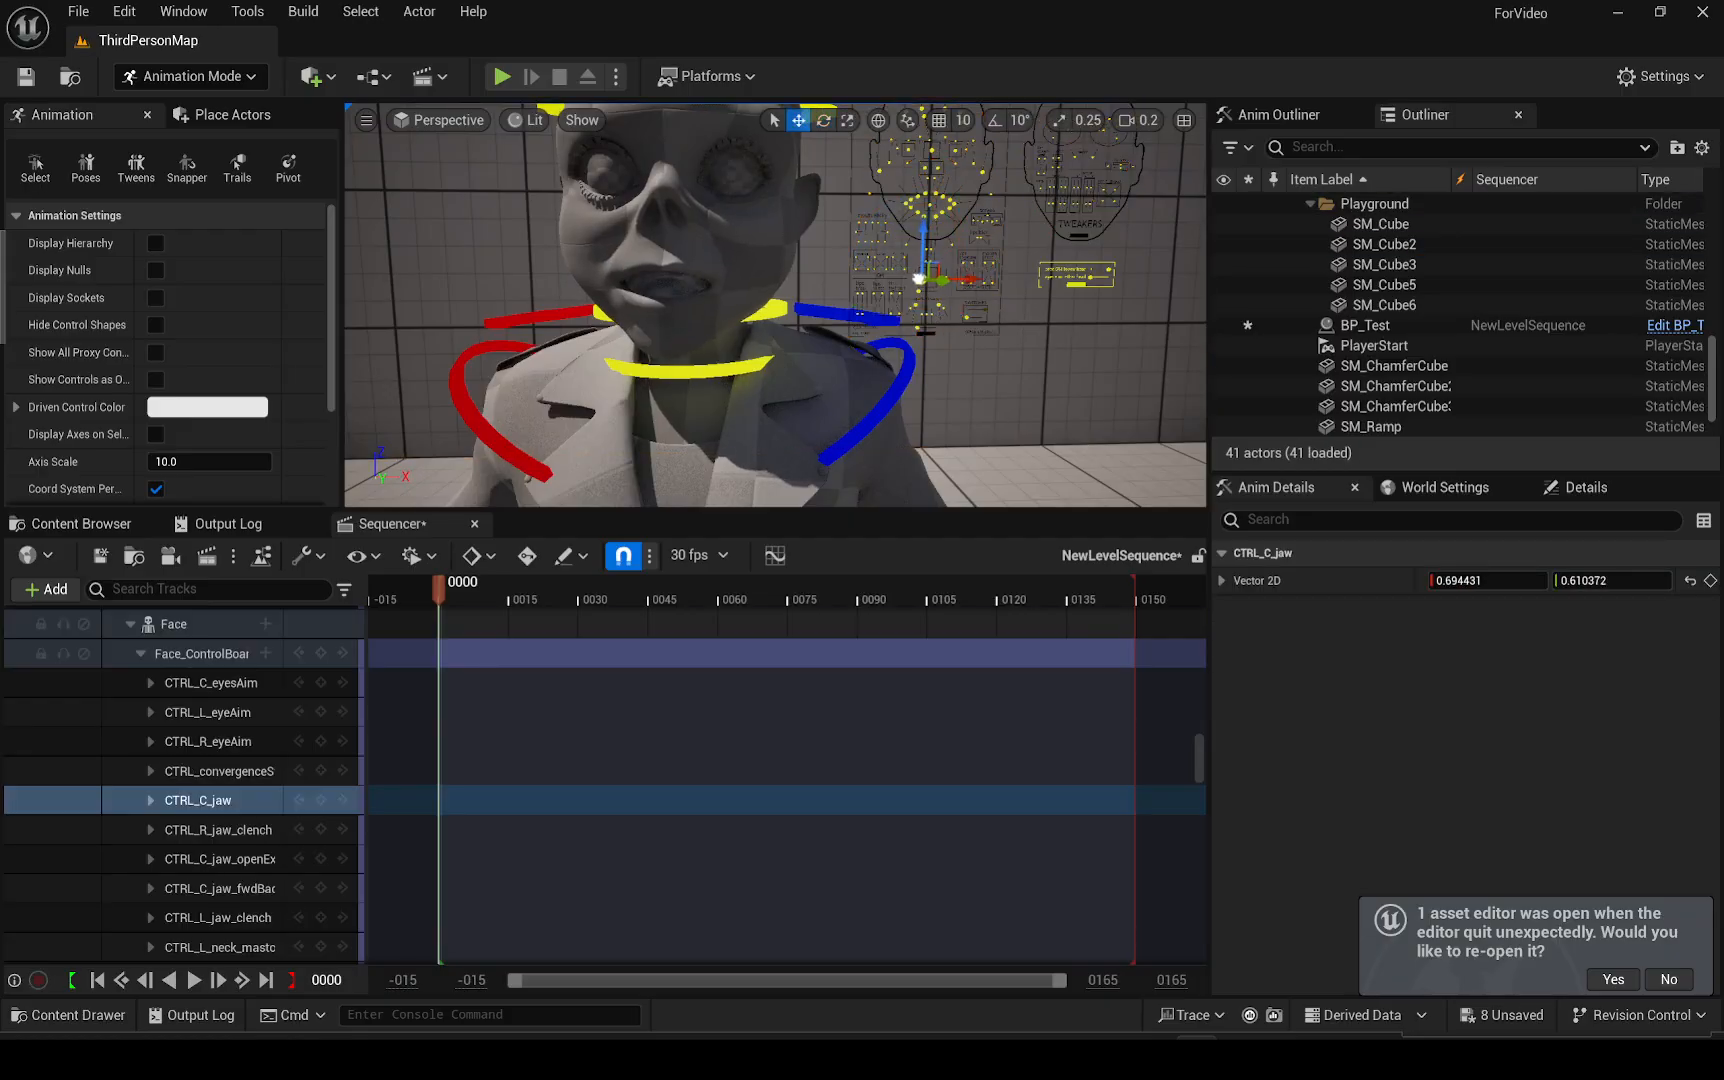
pyautogui.hotkey('ctrl', 'z')
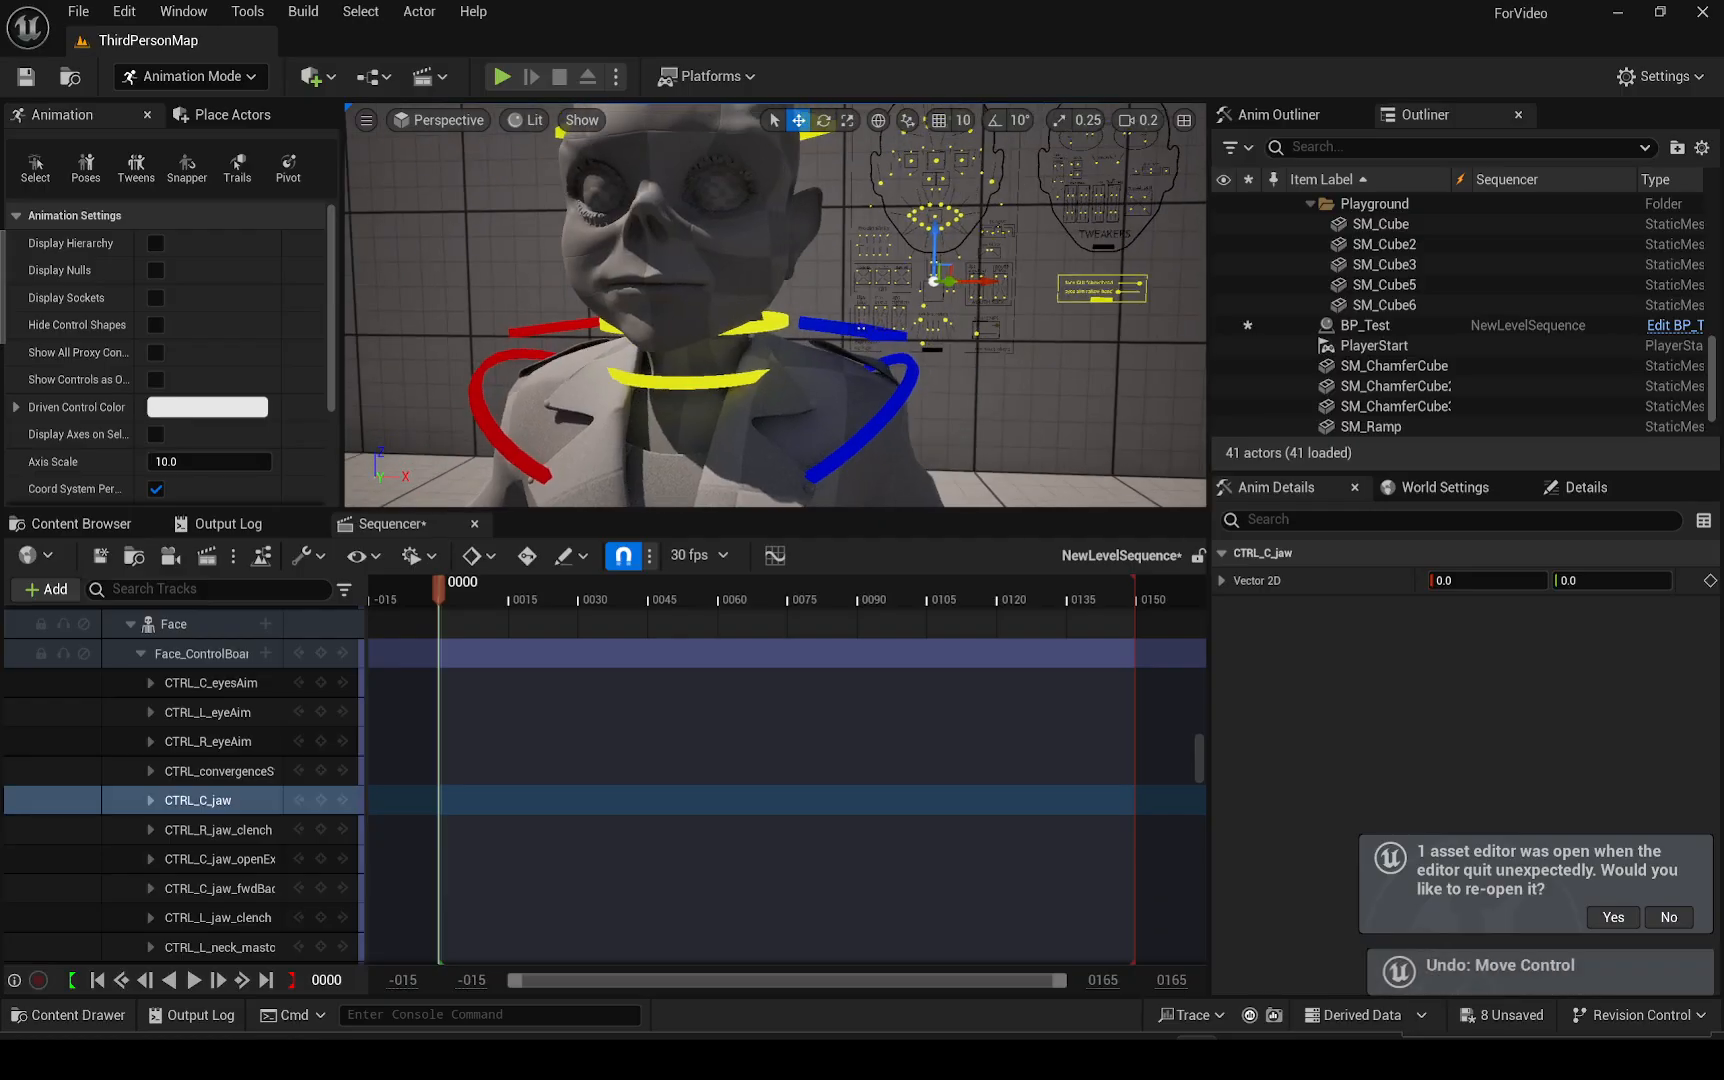
# Try moving the eye and mouth controls on the face board, undoing each move, and return to the Content Browser
pyautogui.moveTo(850, 310); pyautogui.dragTo(885, 265, button='right')
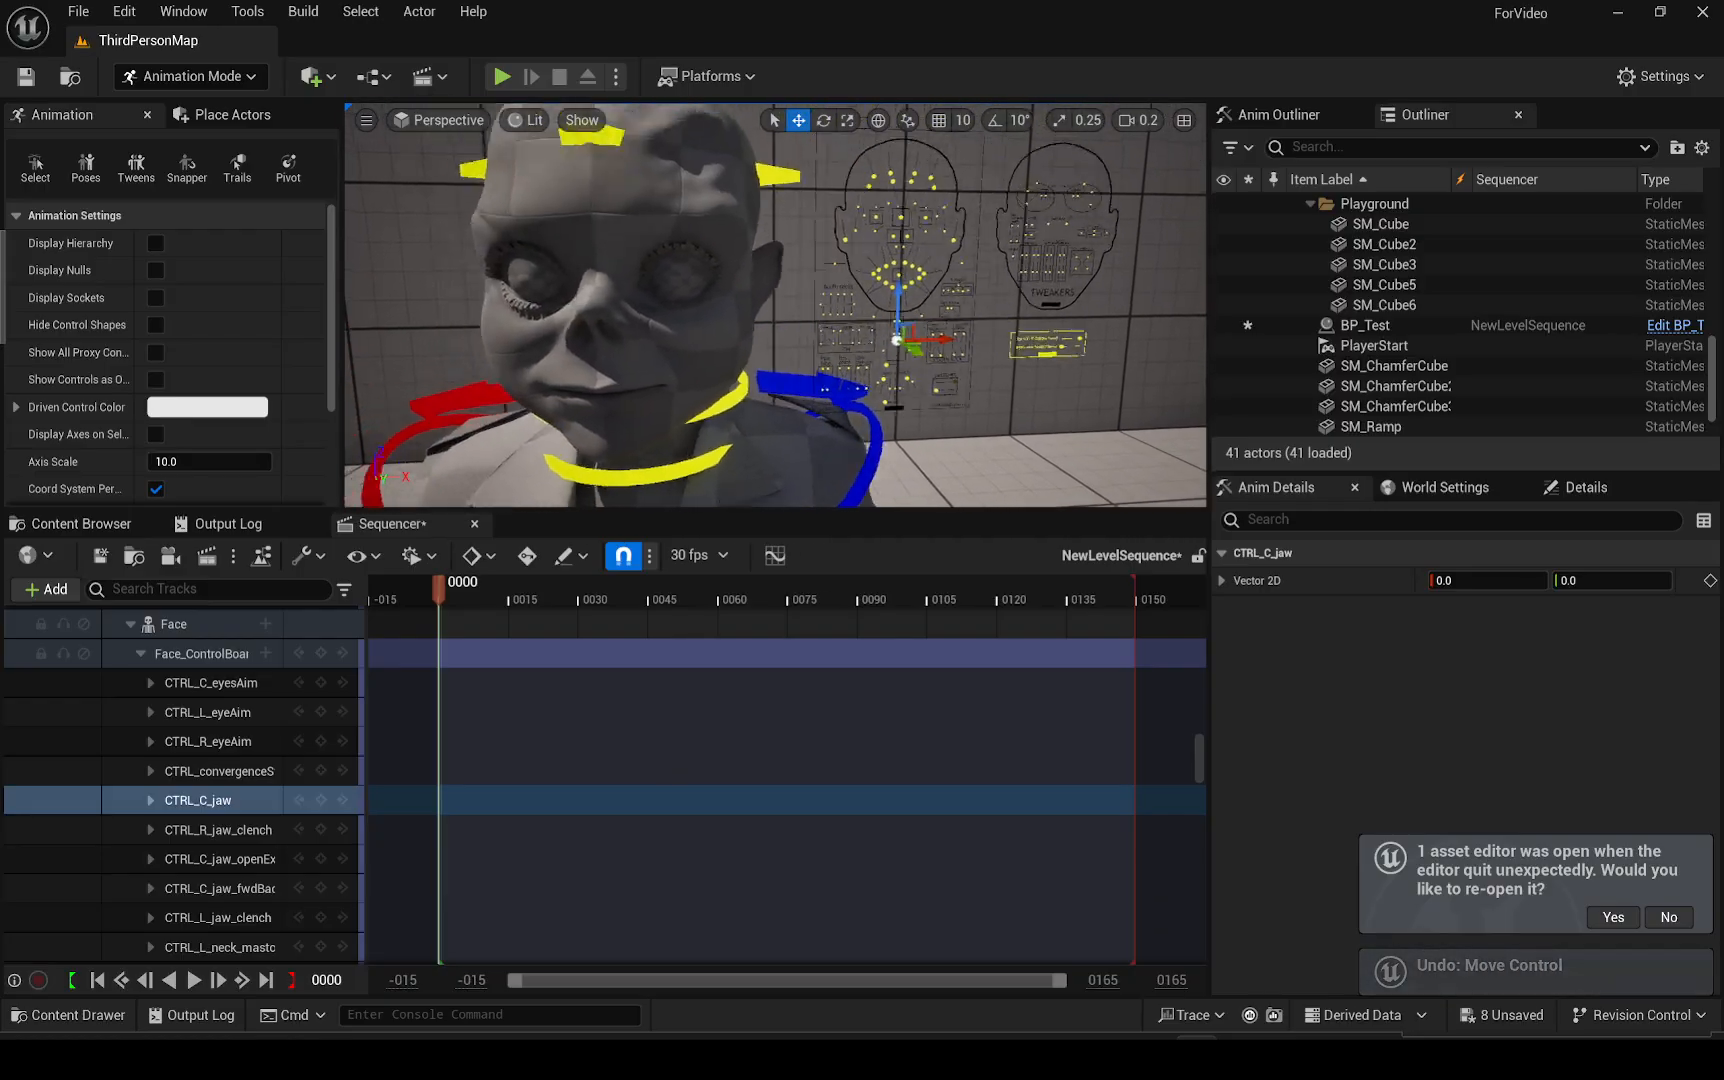
pyautogui.moveTo(896, 339); pyautogui.dragTo(892, 321, button='right')
pyautogui.click(892, 321)
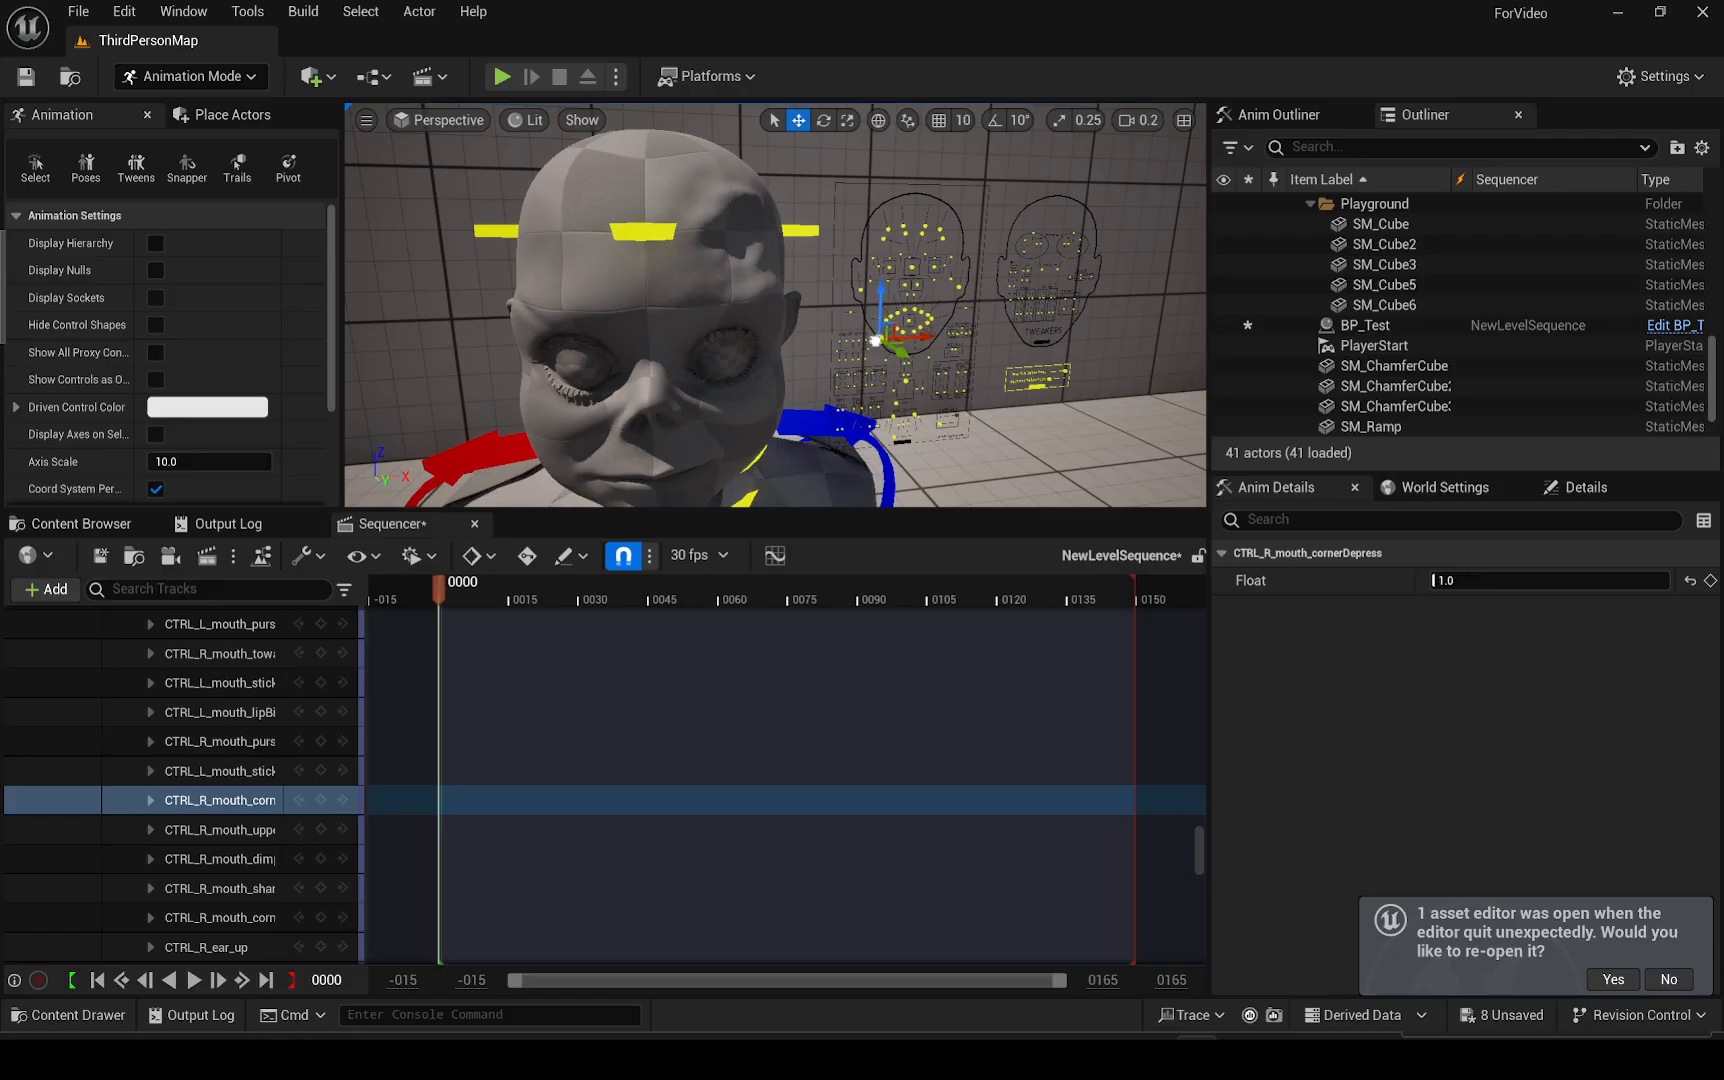
pyautogui.click(885, 270)
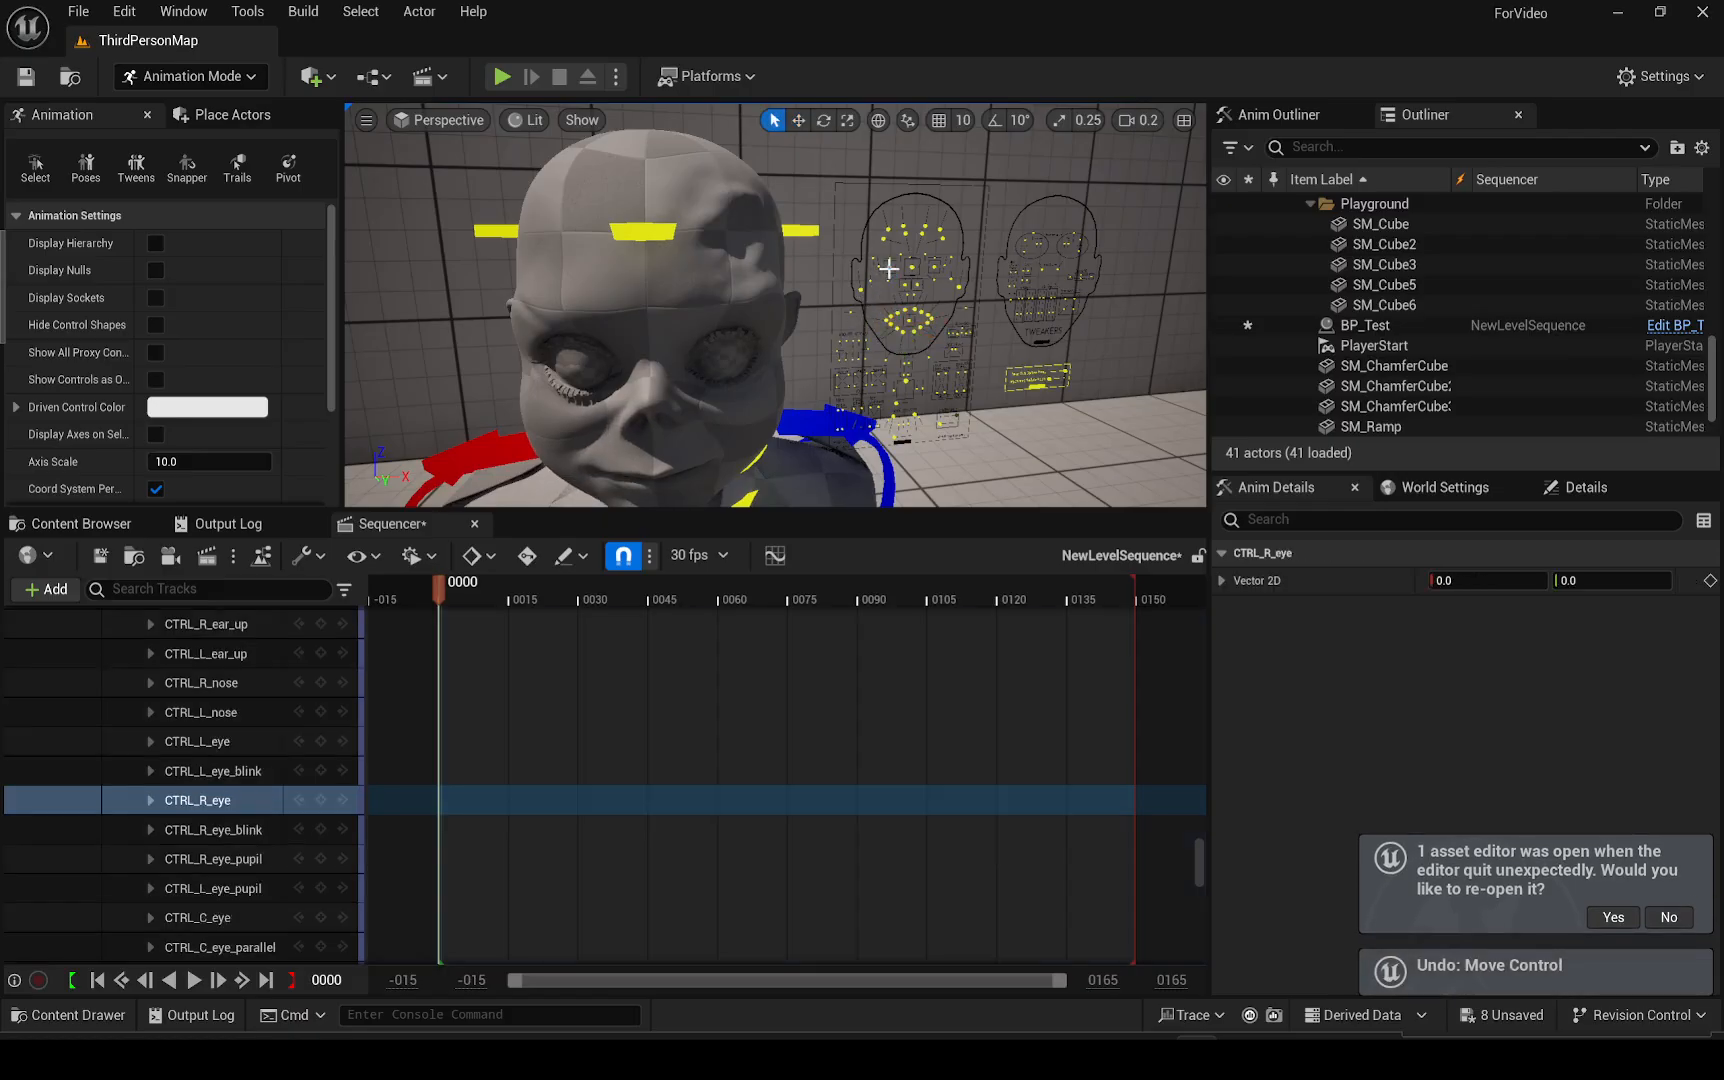
pyautogui.press('w')
pyautogui.moveTo(882, 267); pyautogui.dragTo(885, 258)
pyautogui.hotkey('ctrl', 'z')
pyautogui.moveTo(885, 262)
pyautogui.mouseDown(button='right')
pyautogui.moveTo(872, 232)
pyautogui.moveTo(908, 315)
pyautogui.moveTo(900, 278)
pyautogui.moveTo(870, 295)
pyautogui.mouseUp(button='right')
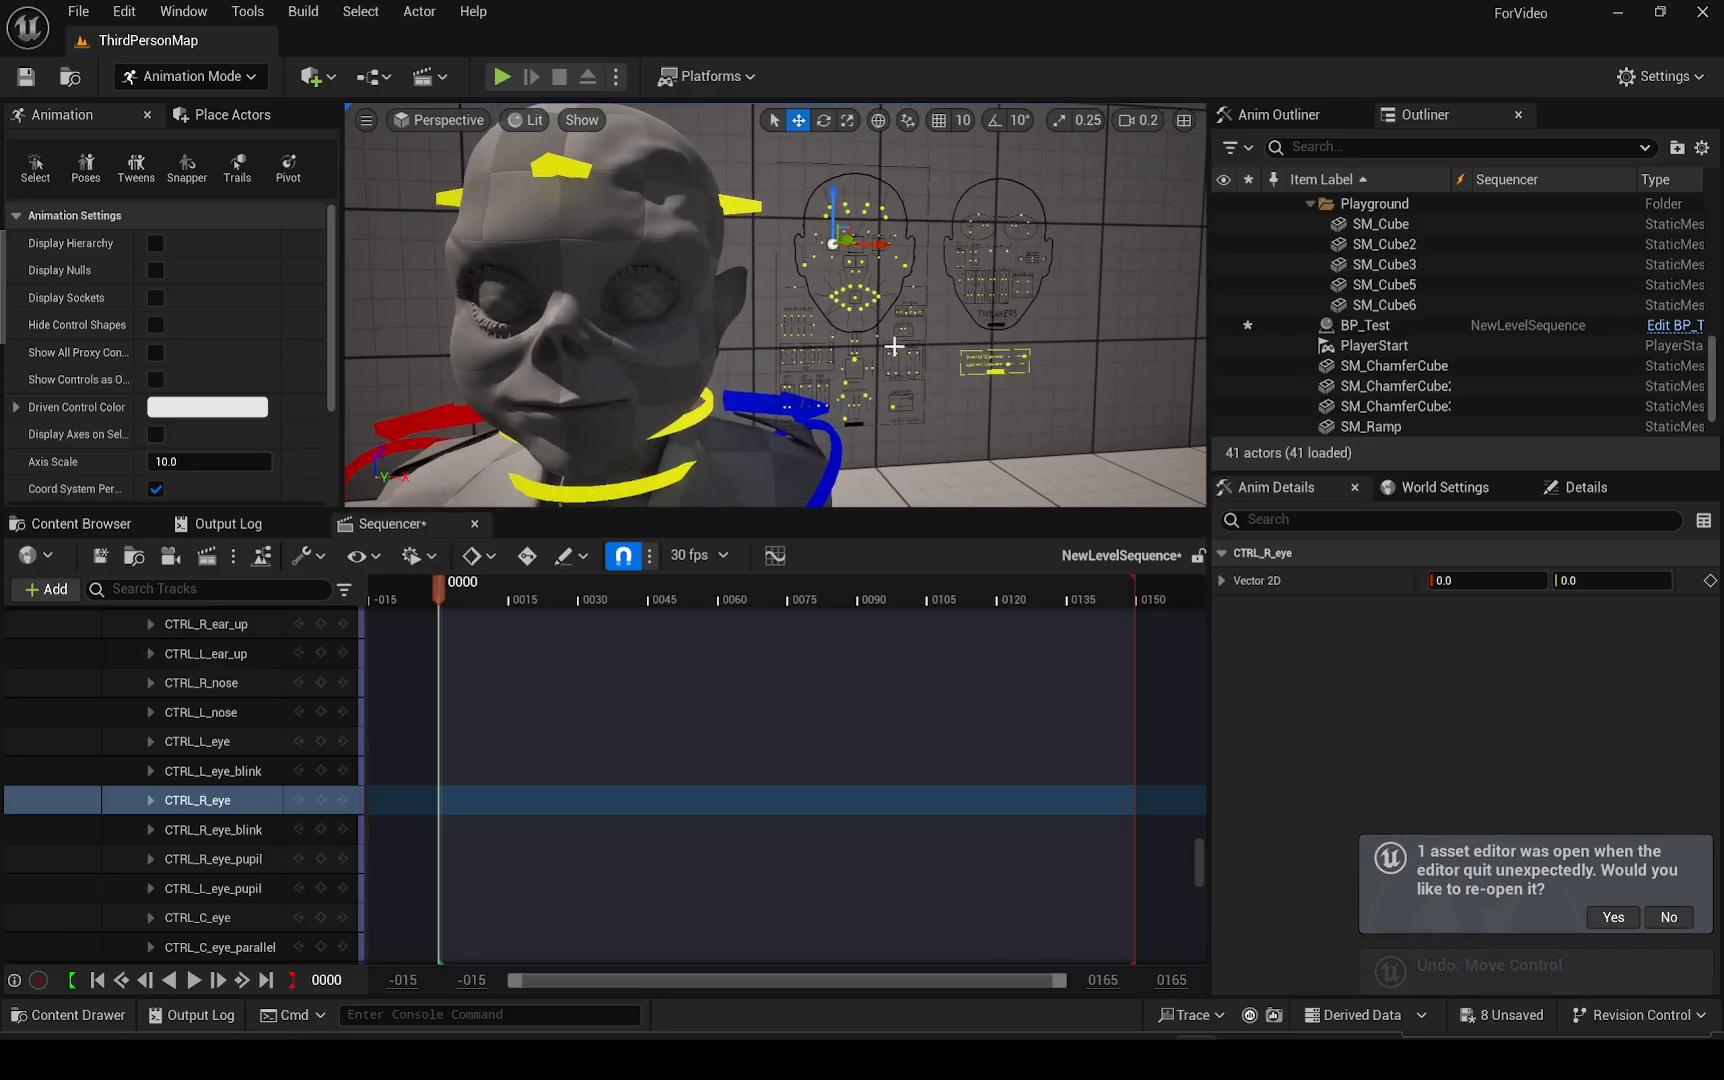
pyautogui.click(855, 302)
pyautogui.moveTo(855, 302); pyautogui.dragTo(857, 299)
pyautogui.hotkey('ctrl', 'z')
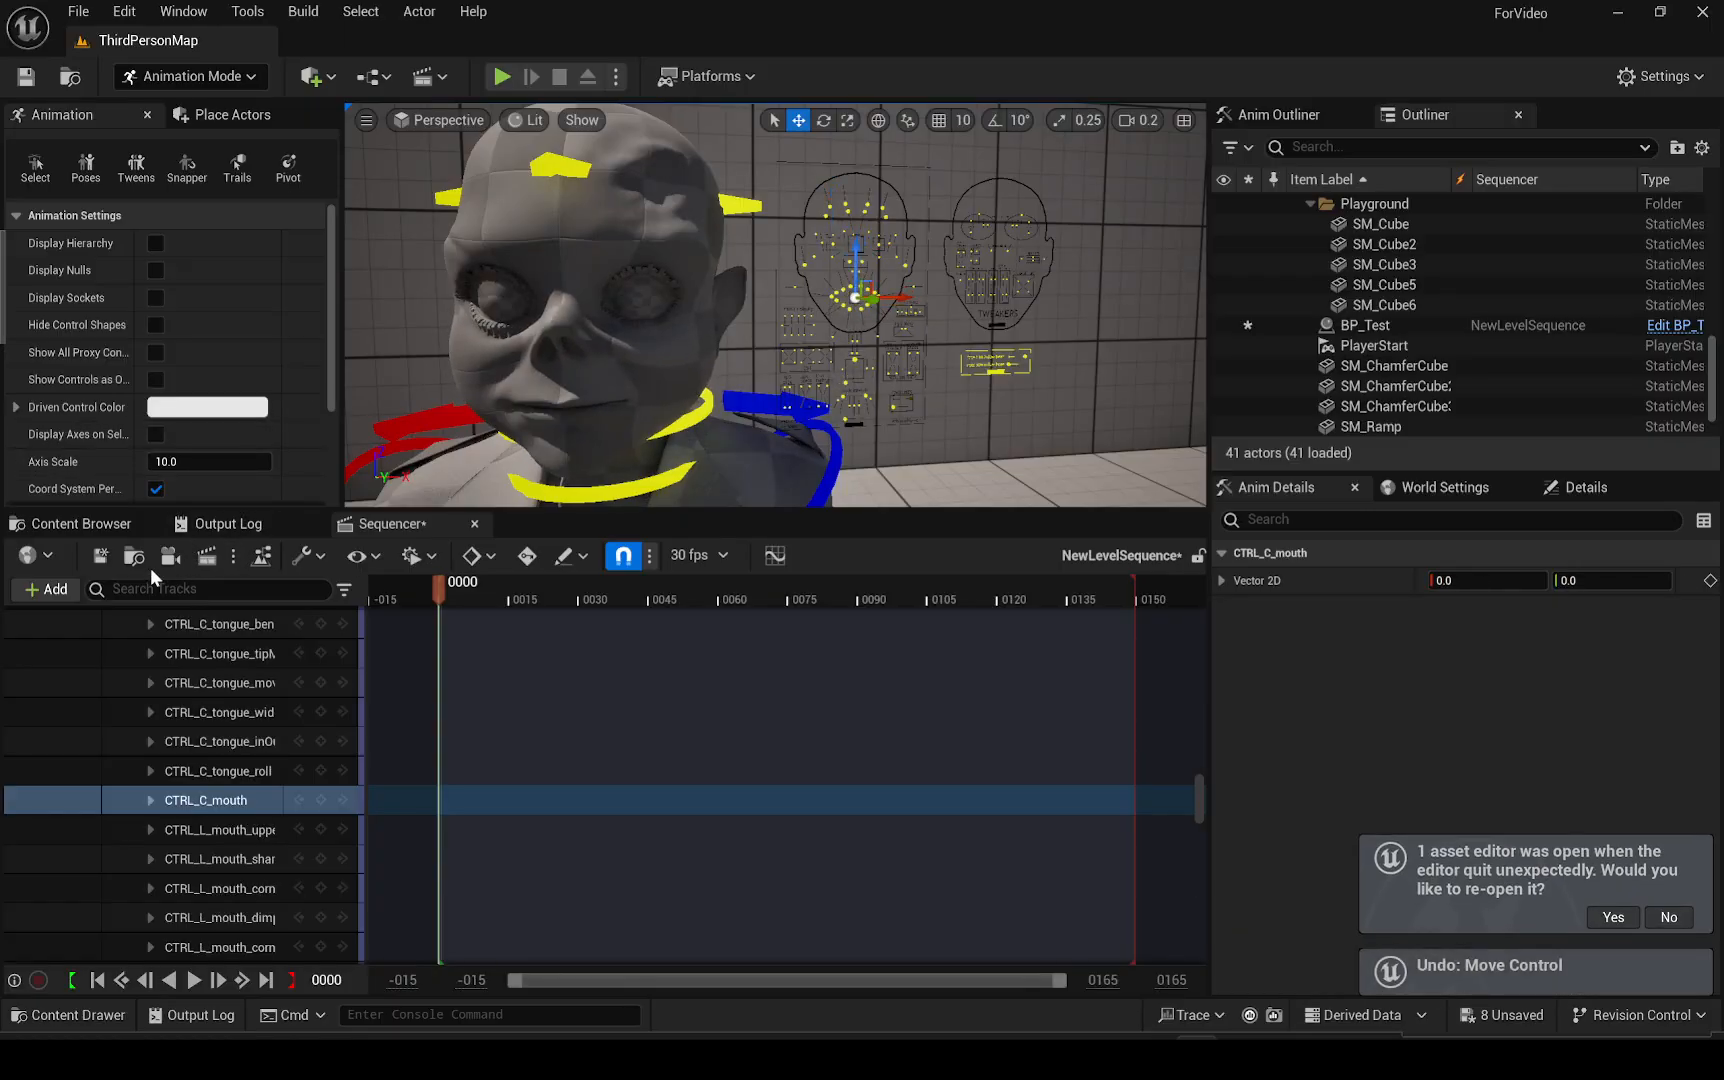
pyautogui.click(81, 527)
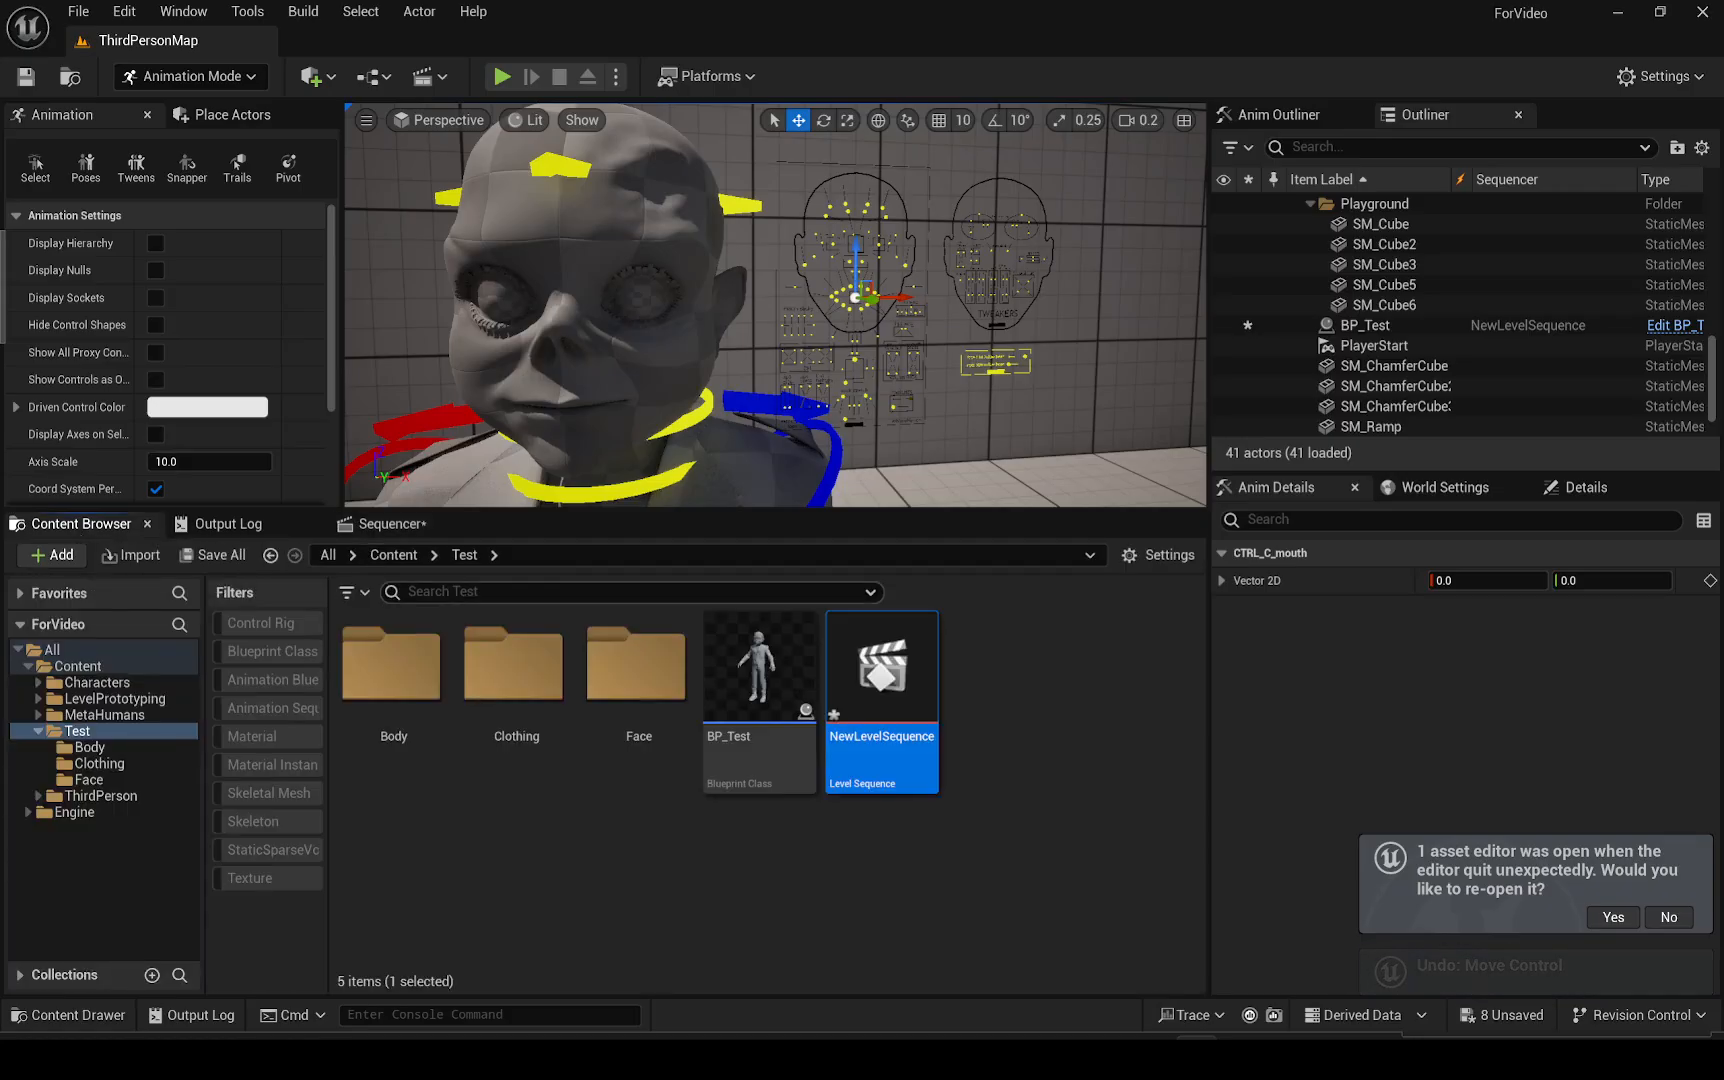